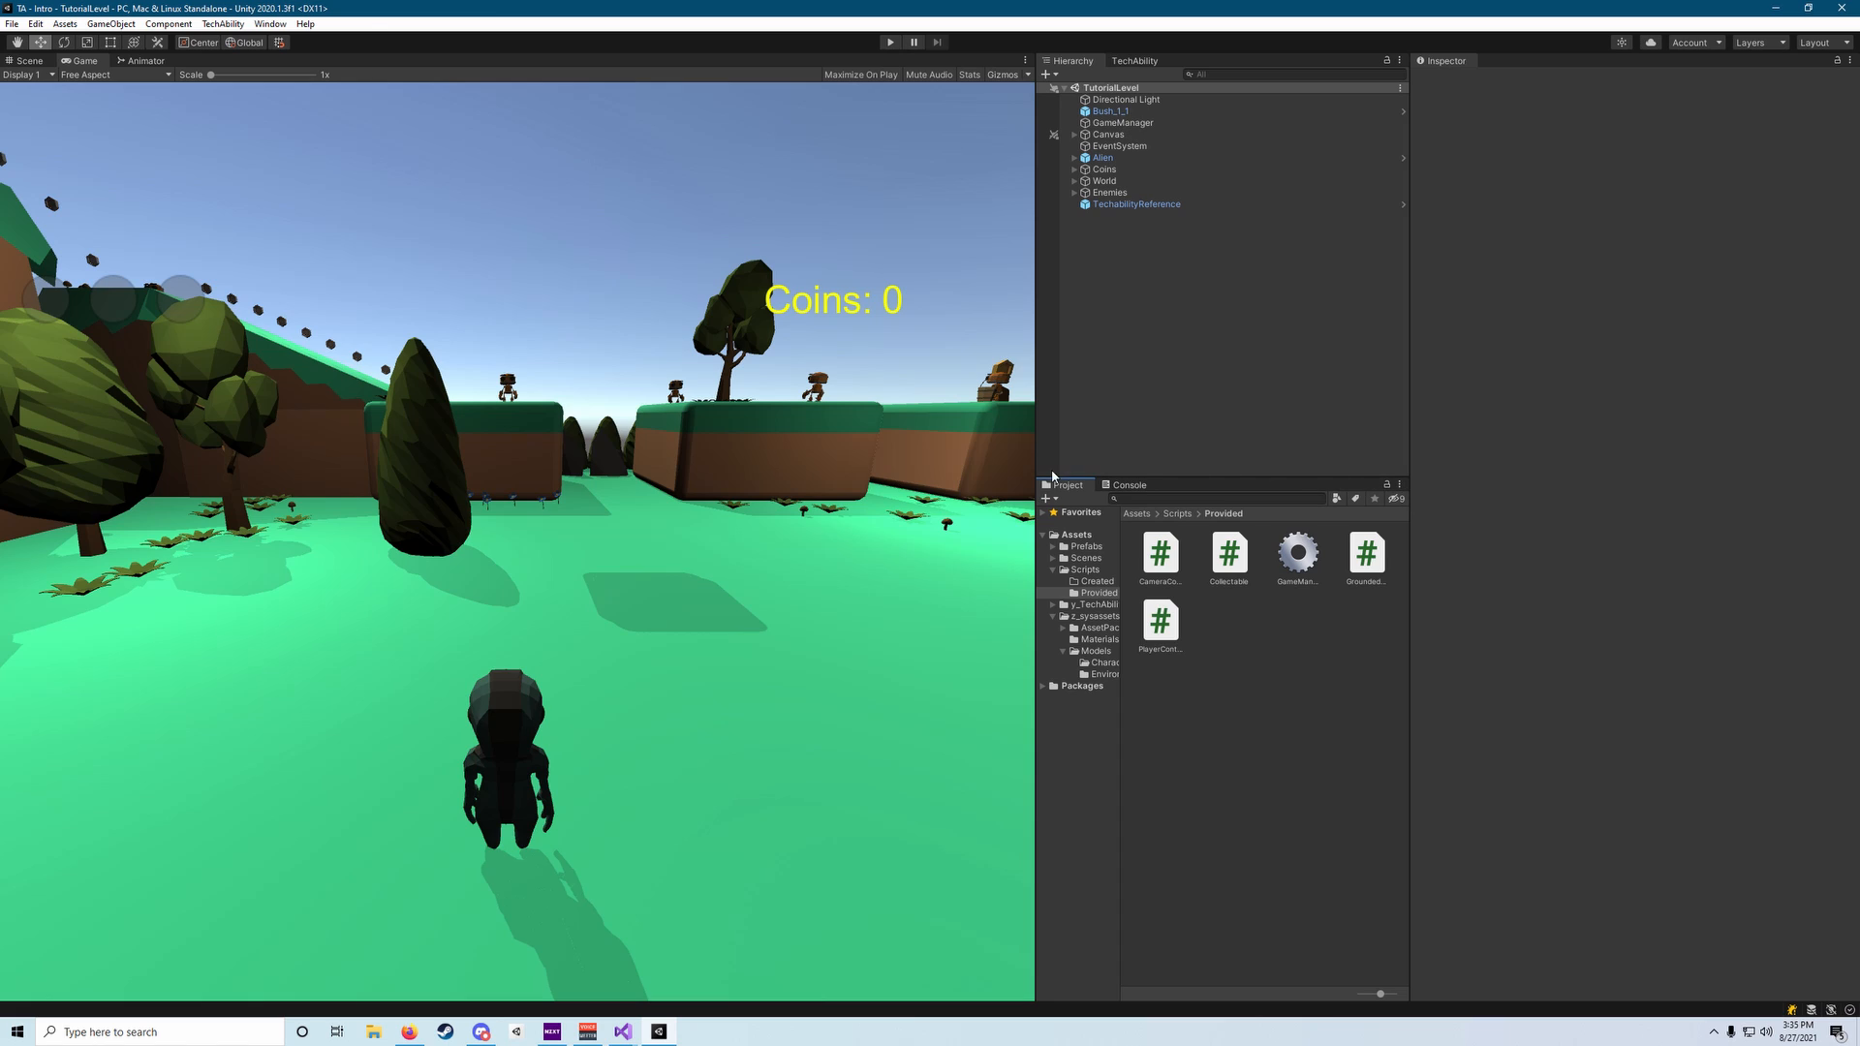
Duplicate the TutorialLevel scene in the Scenes folder and check which of the two scene assets is the copy.
click(1079, 559)
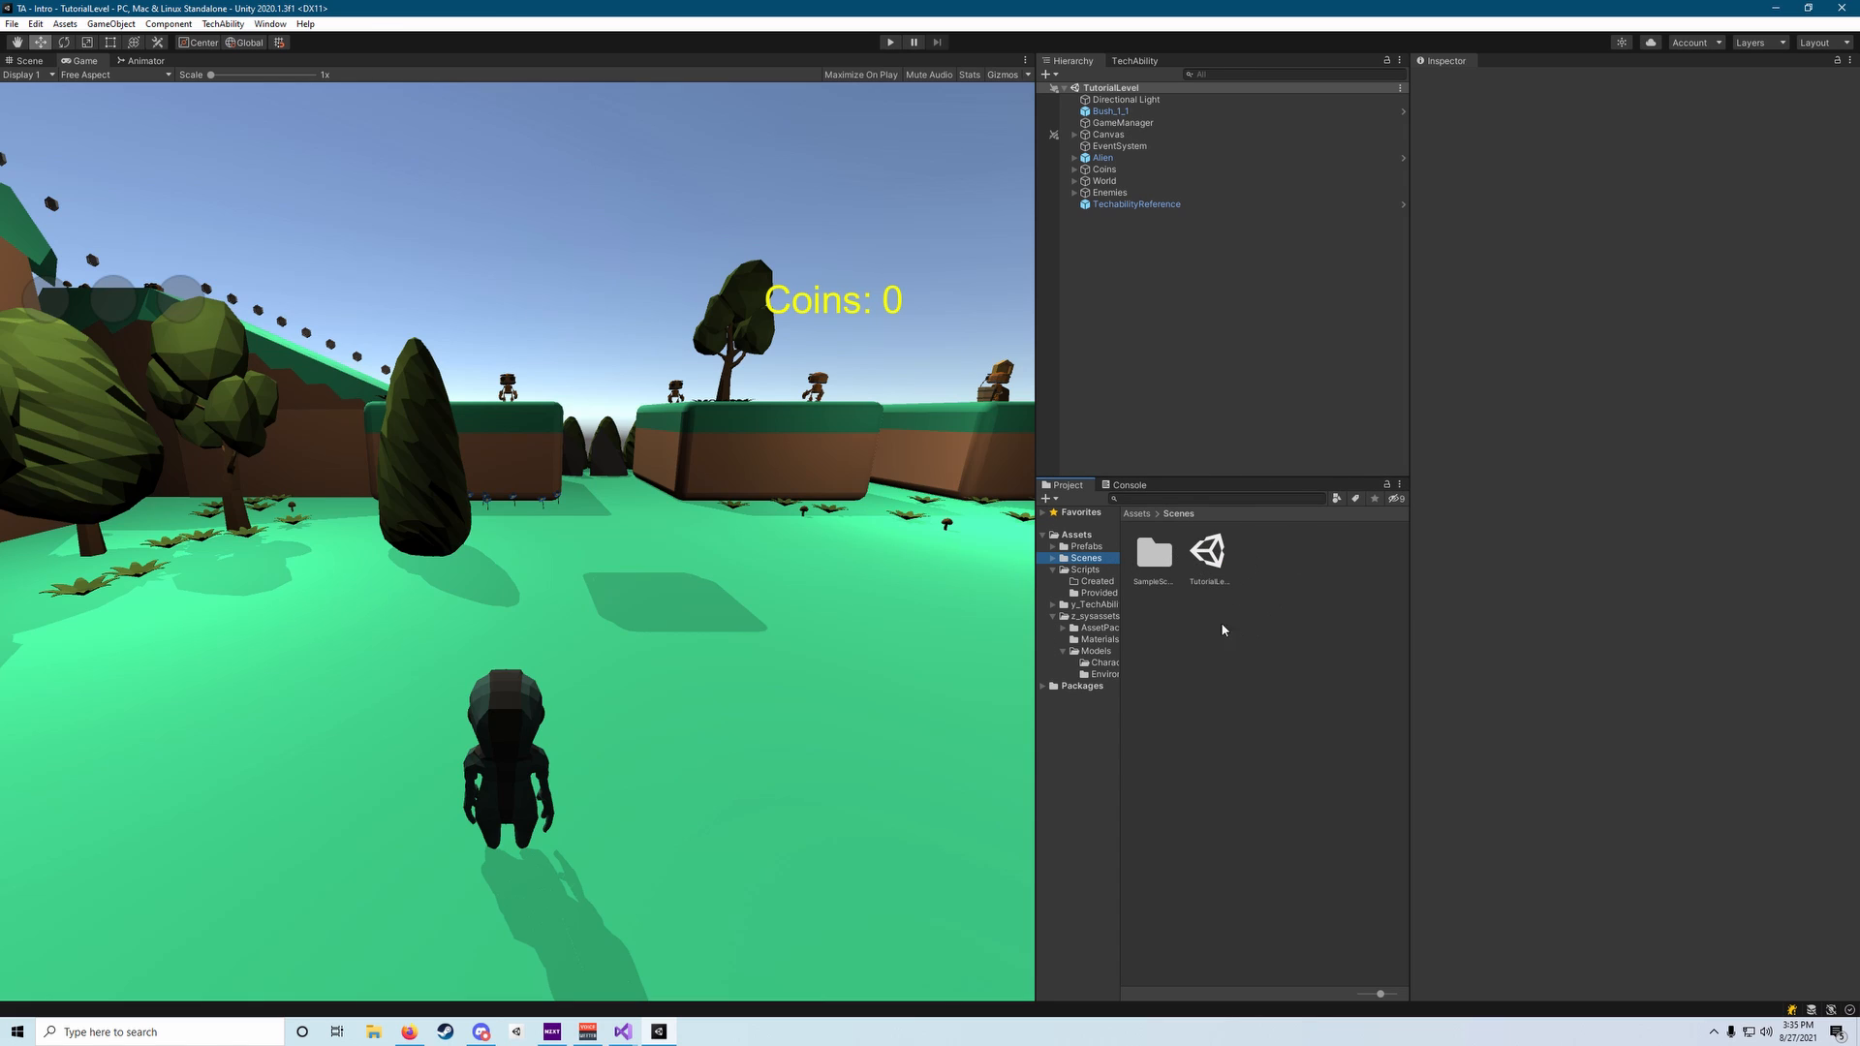
click(1218, 559)
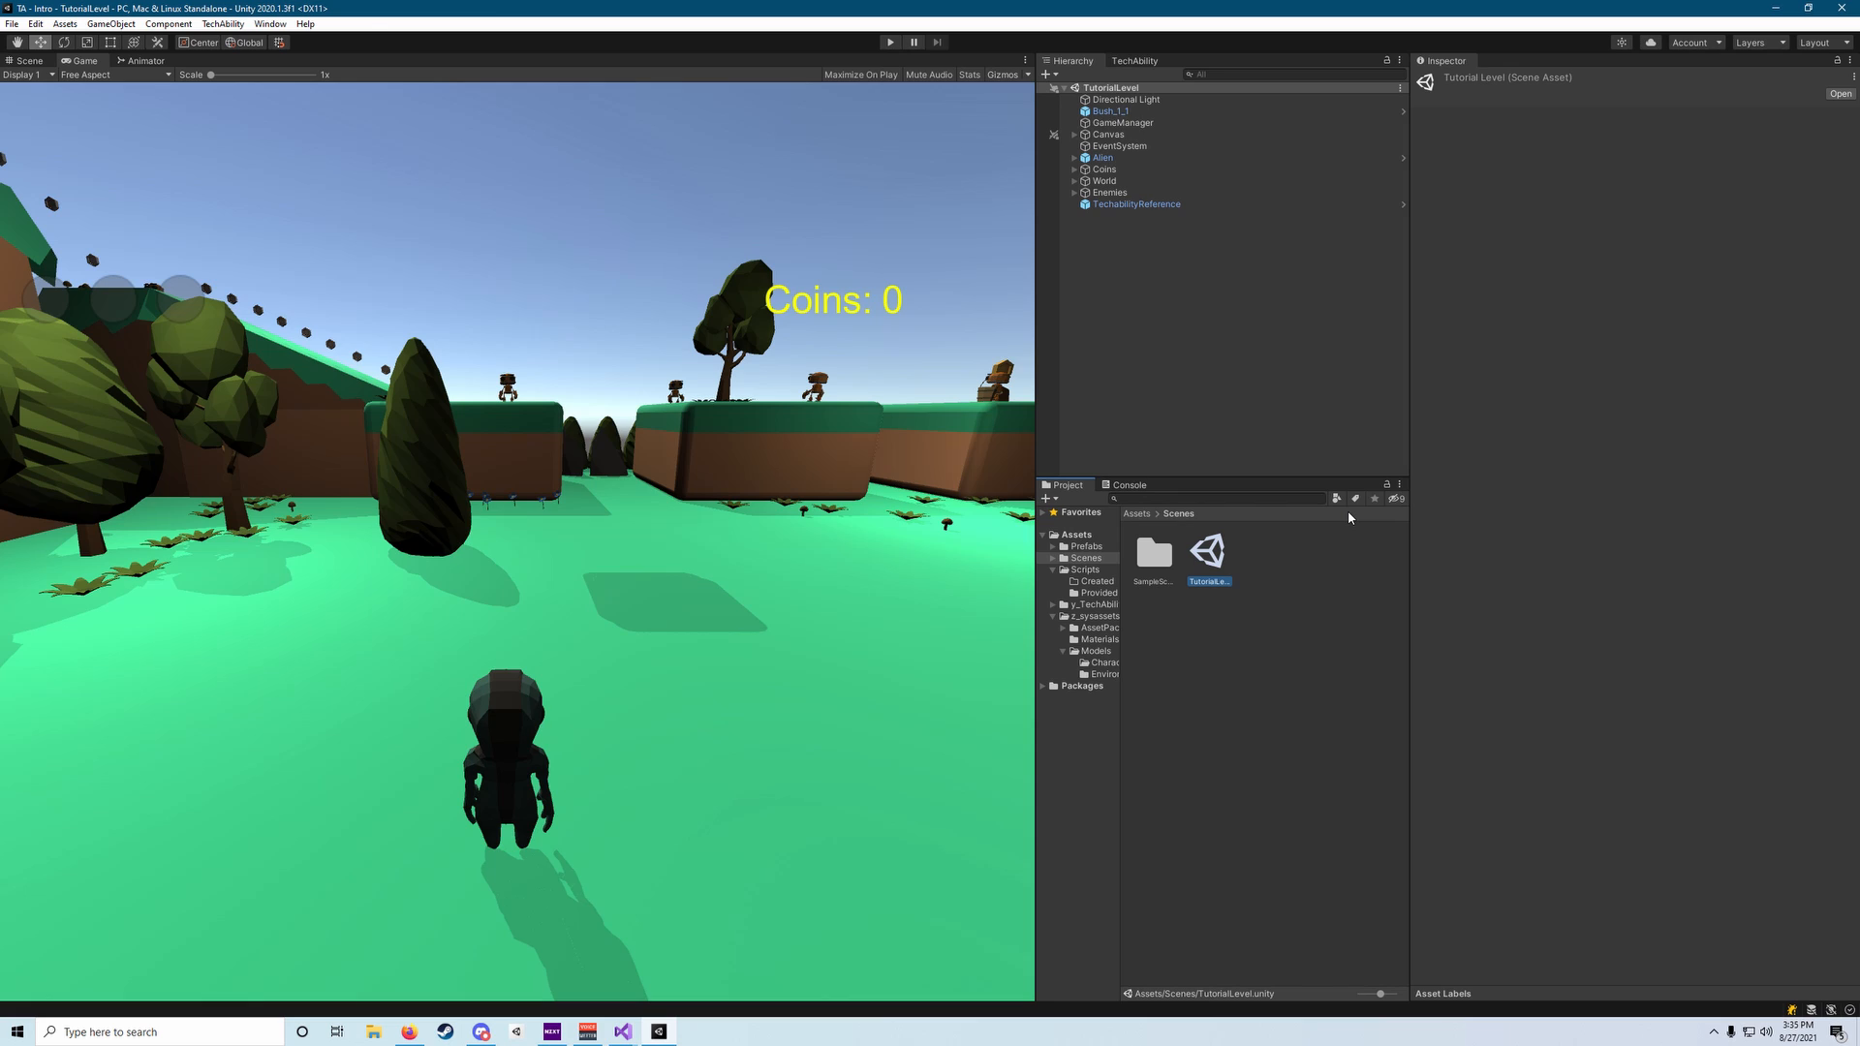
key(ctrl+d)
click(1263, 567)
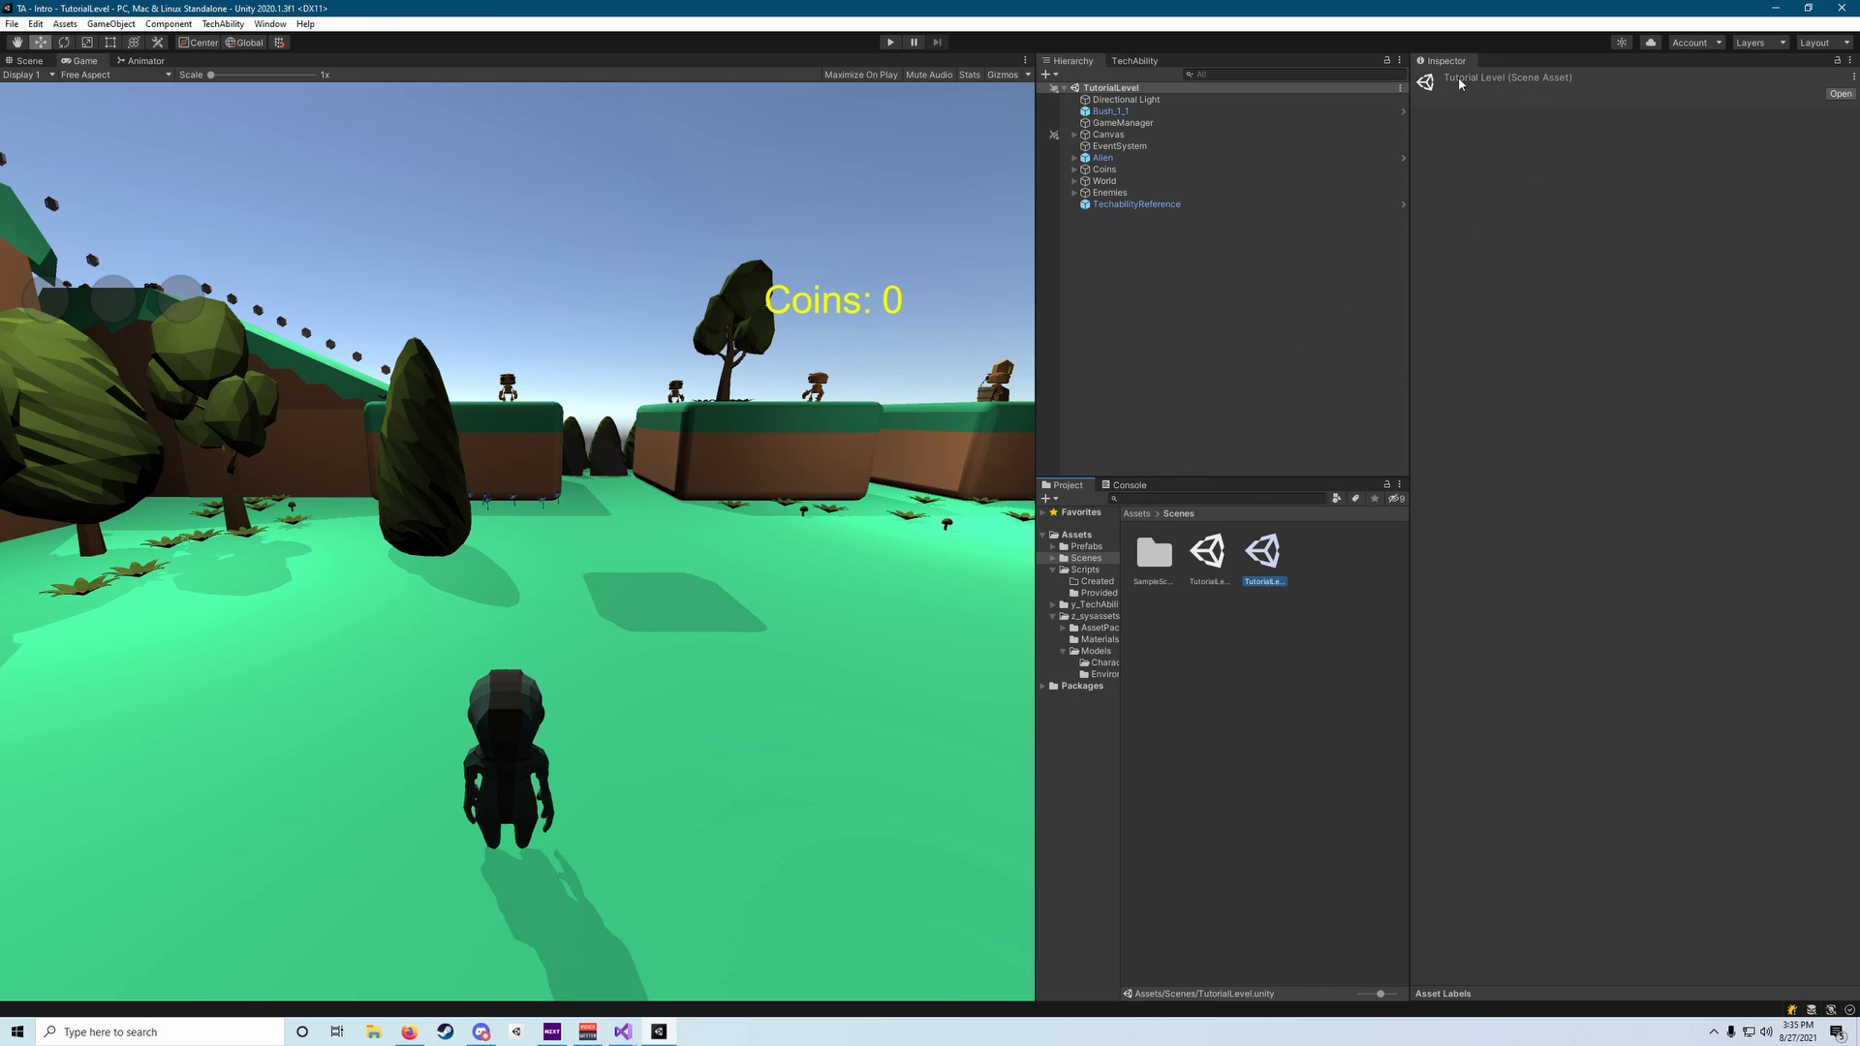
click(1228, 570)
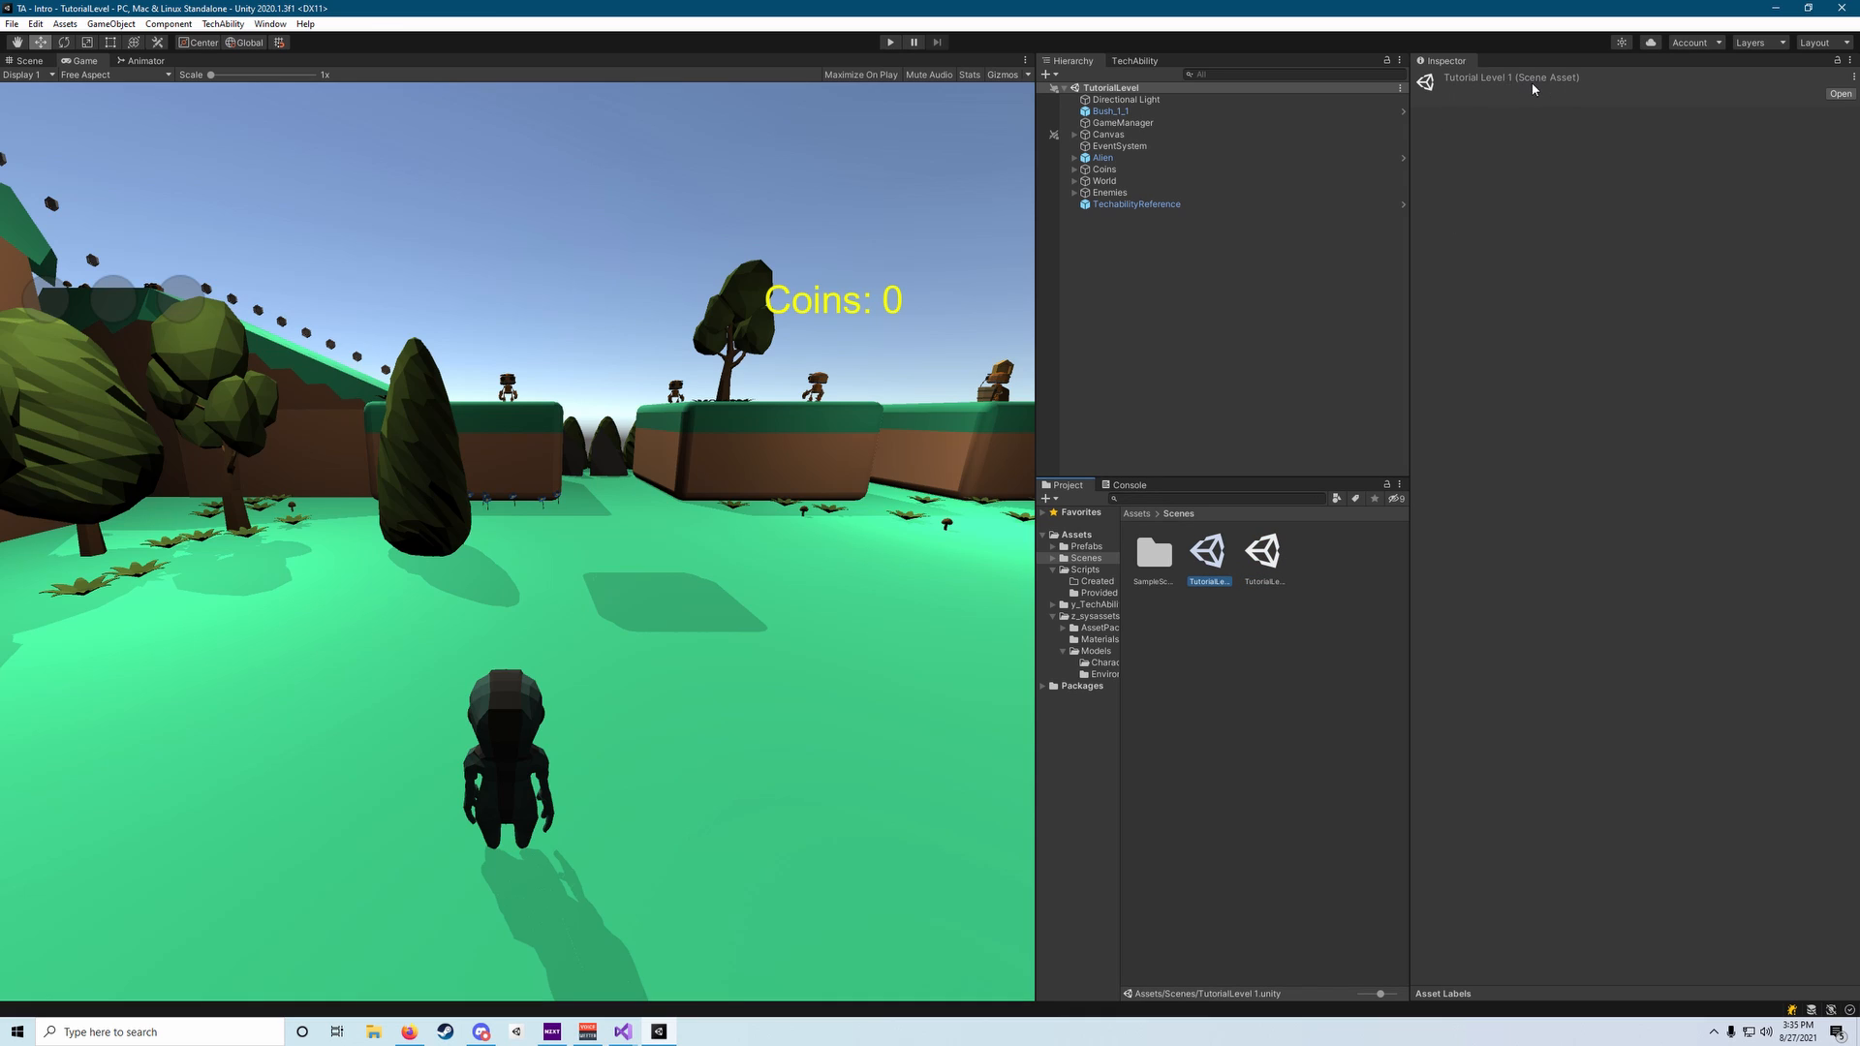
click(1264, 546)
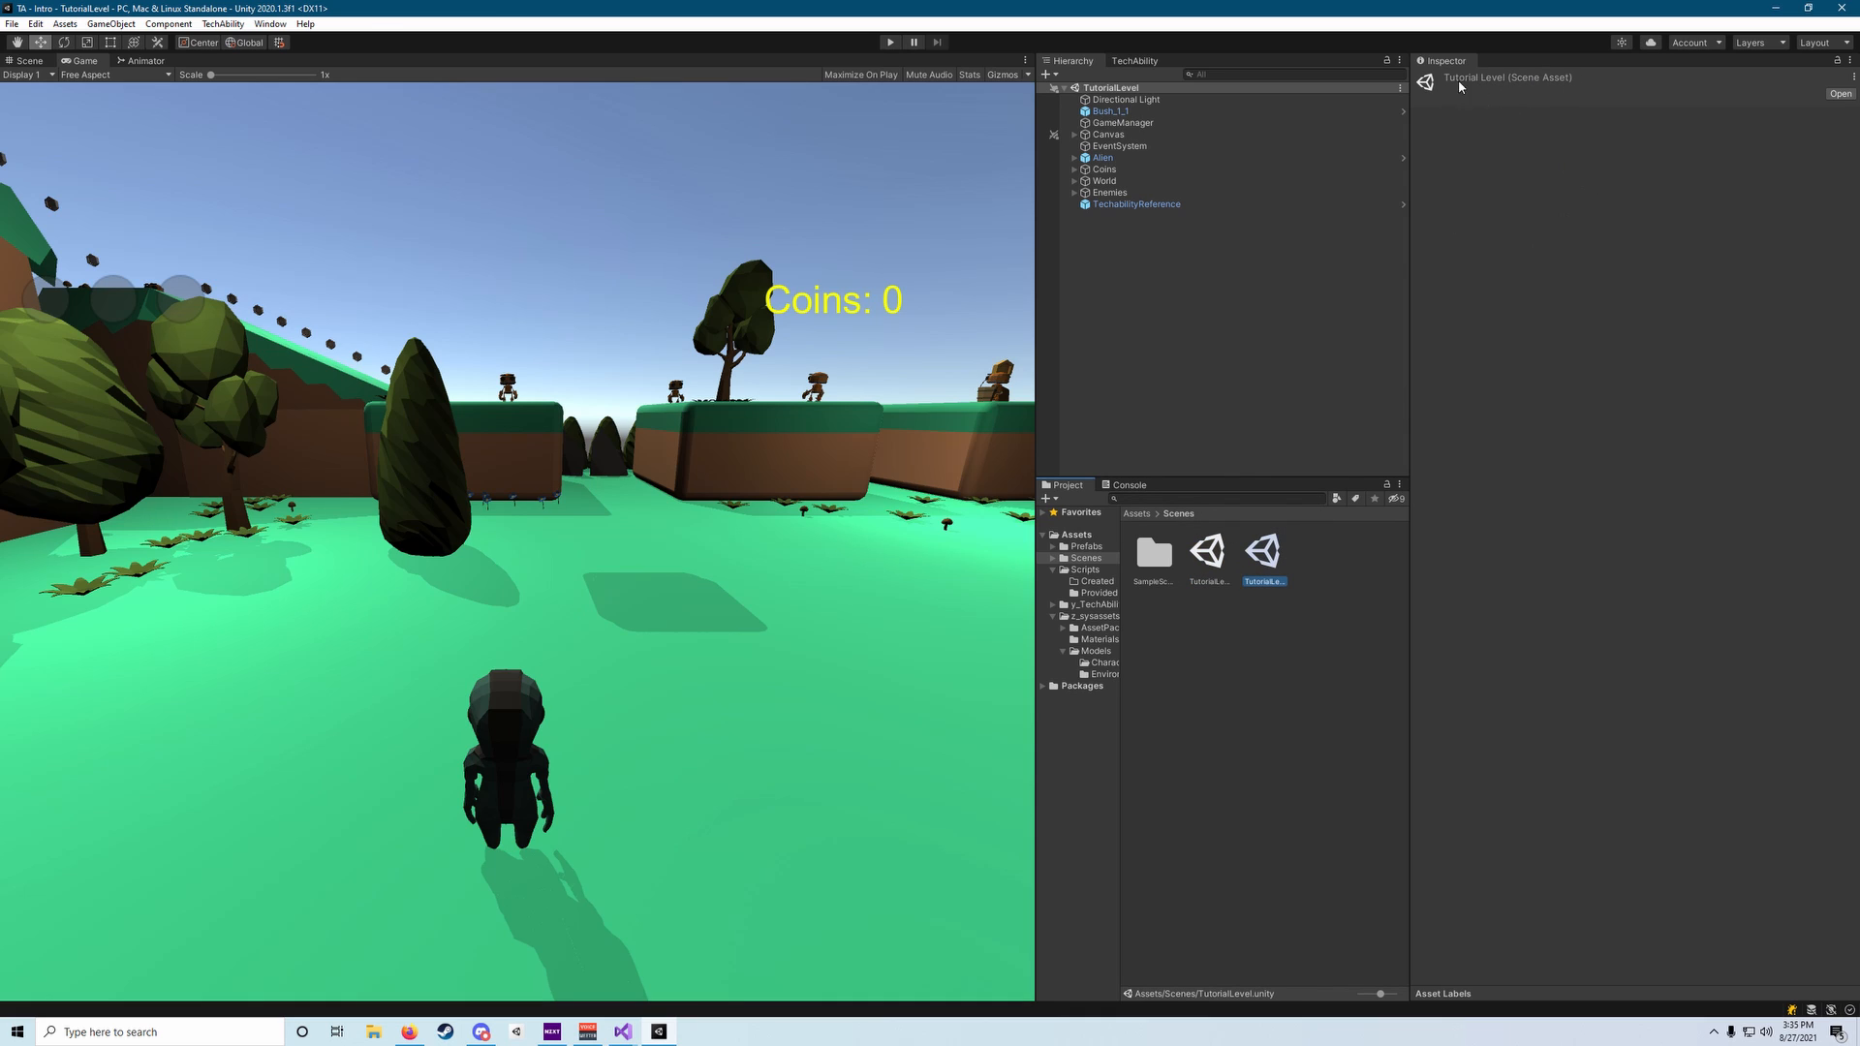
click(1203, 558)
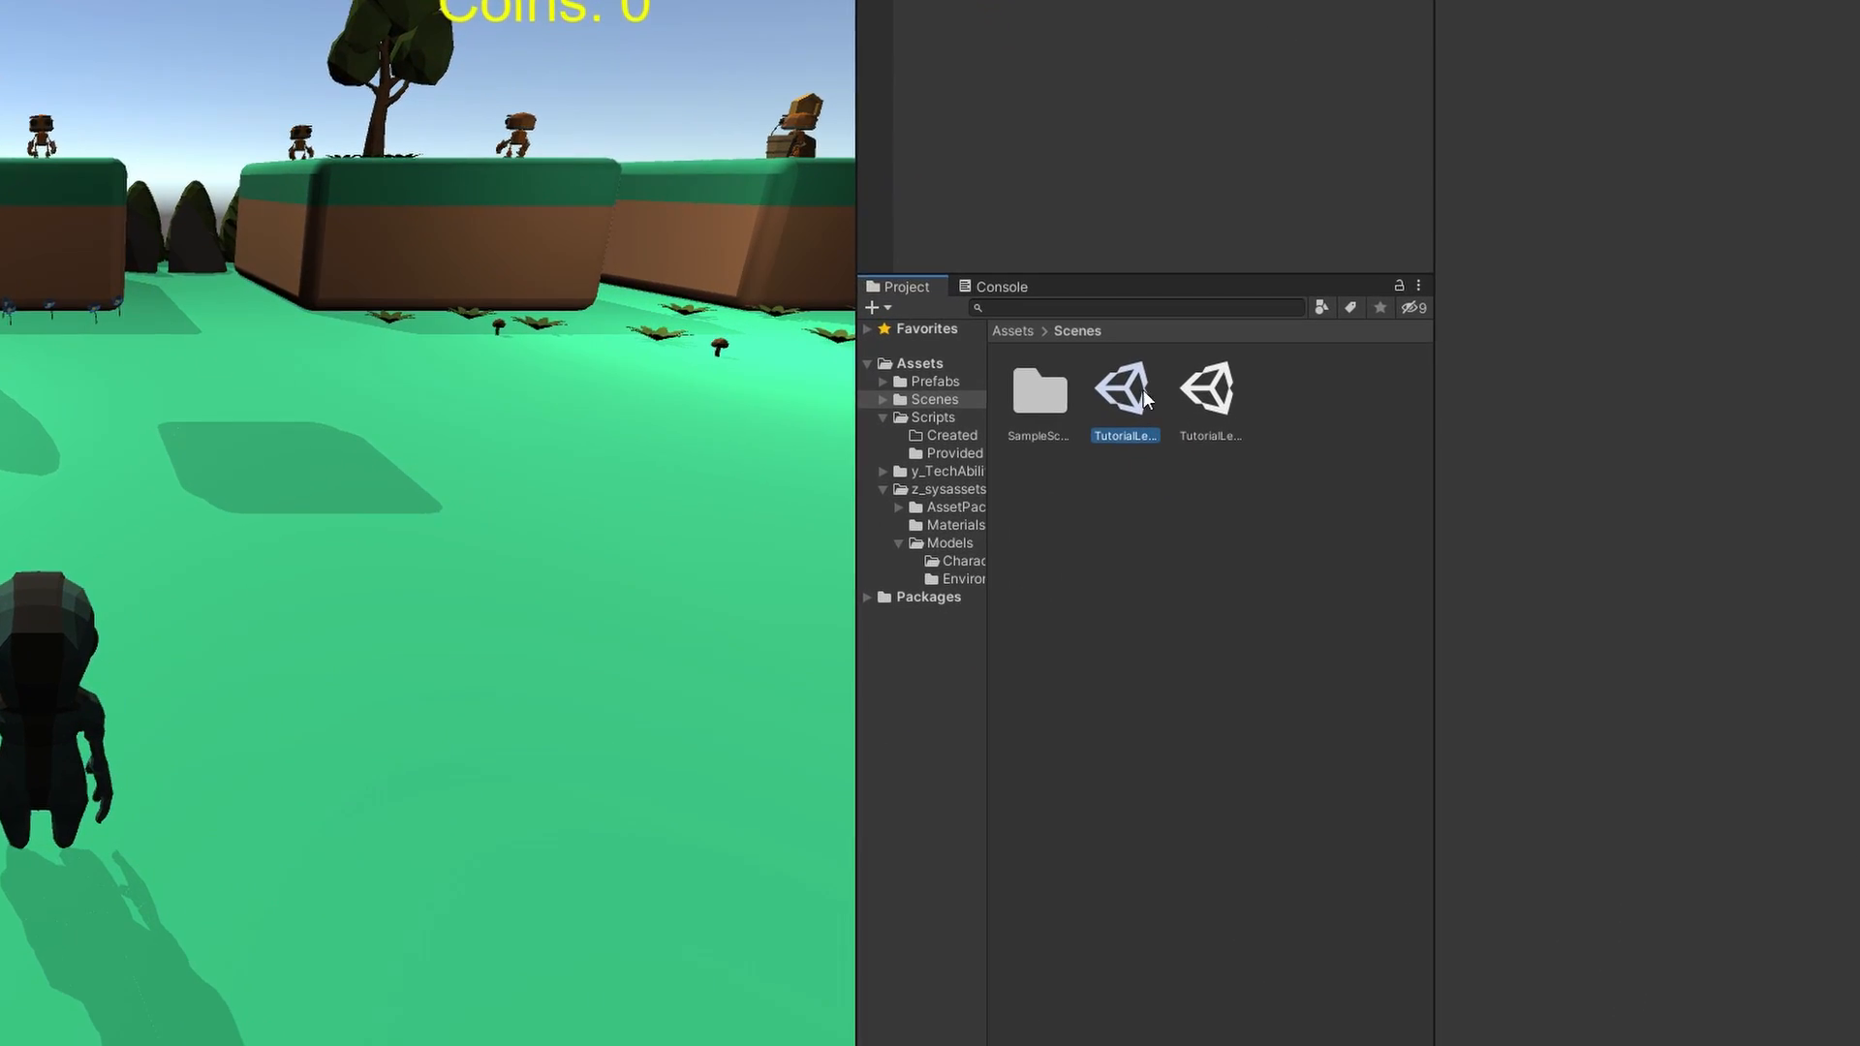
Rename the duplicated scene TutorialLevel 1 to MyScene.
right_click(1244, 547)
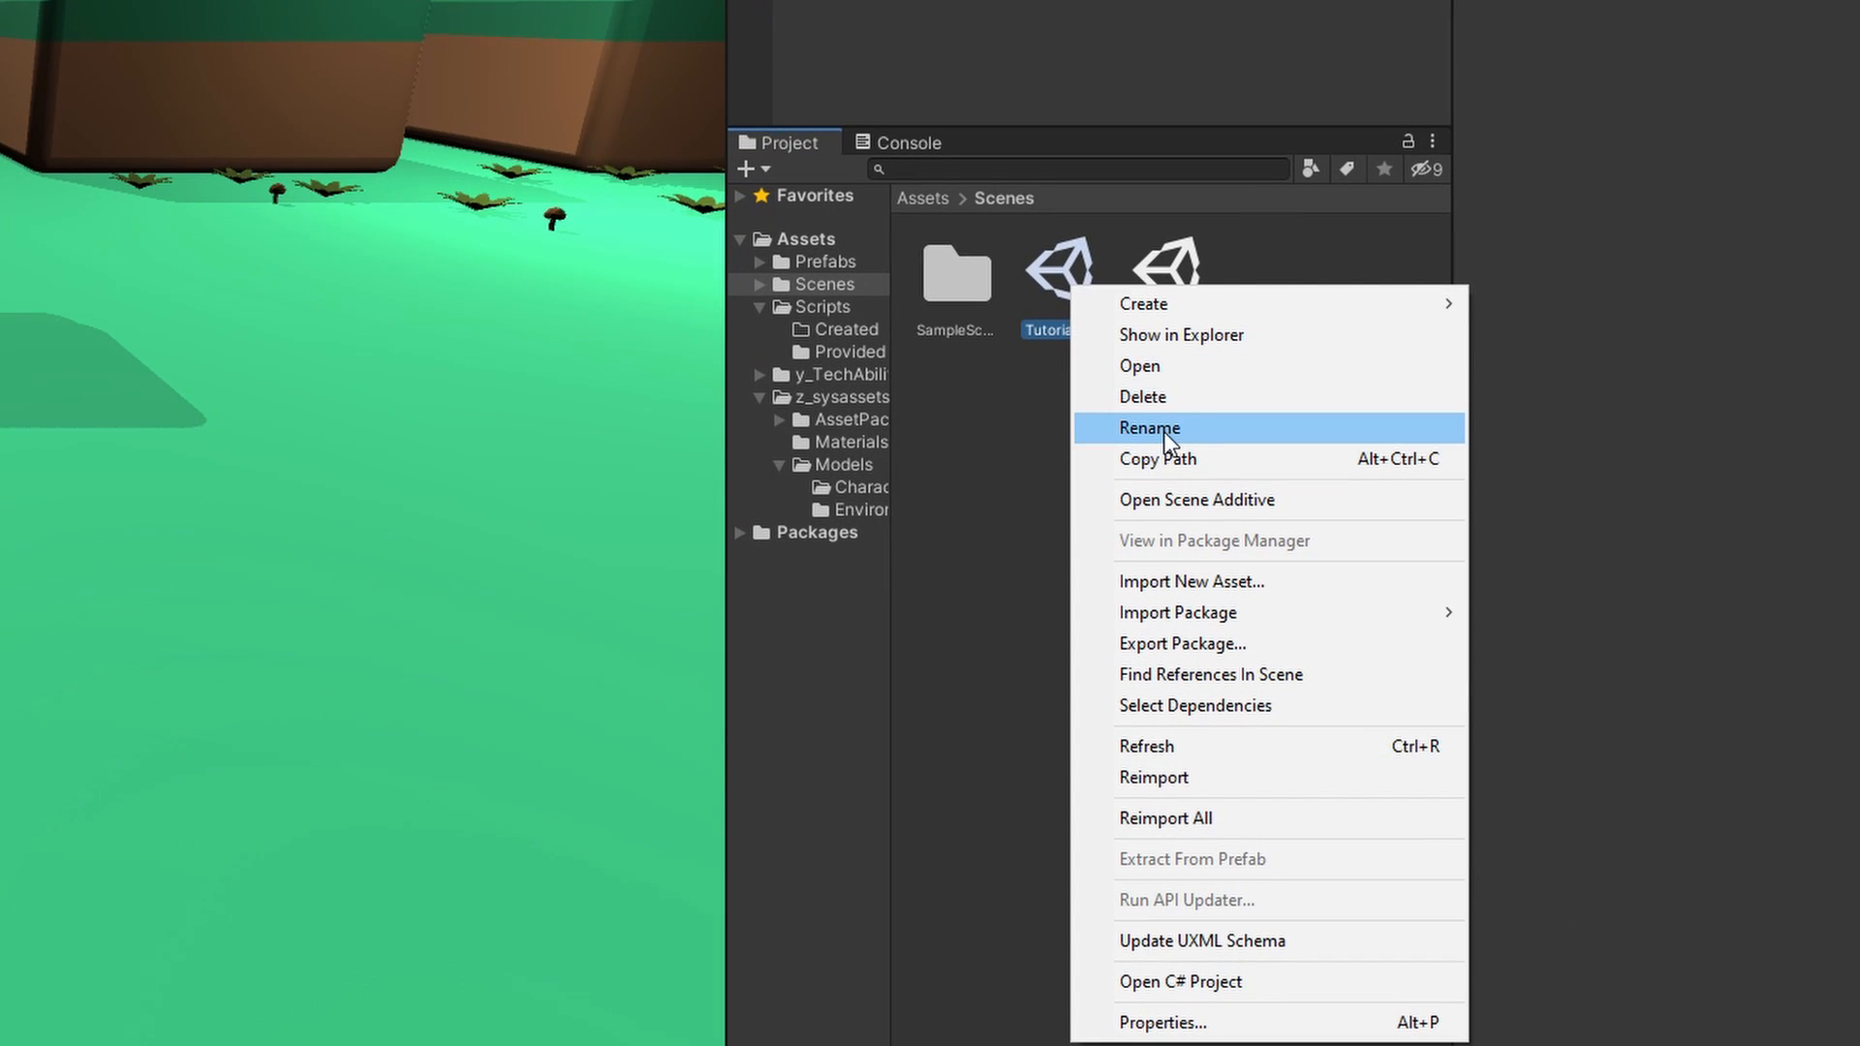
click(1146, 432)
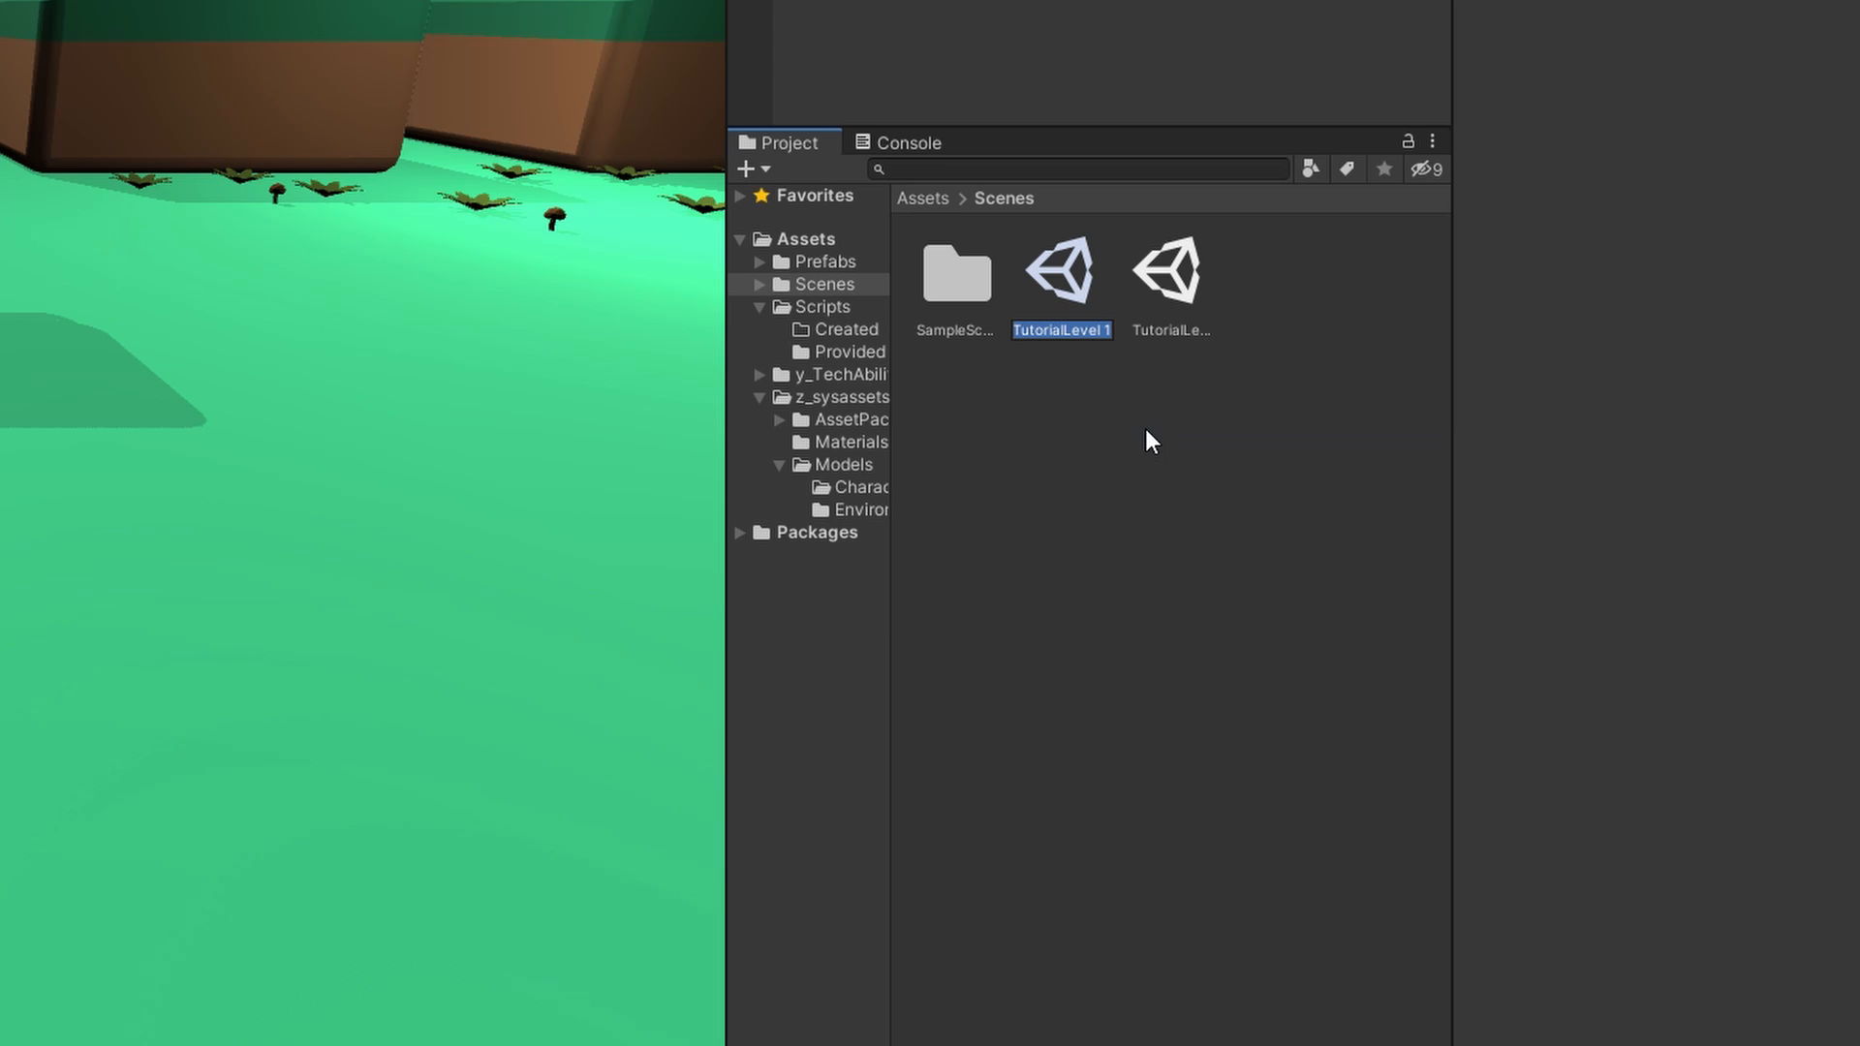
text(MyScene)
click(1146, 432)
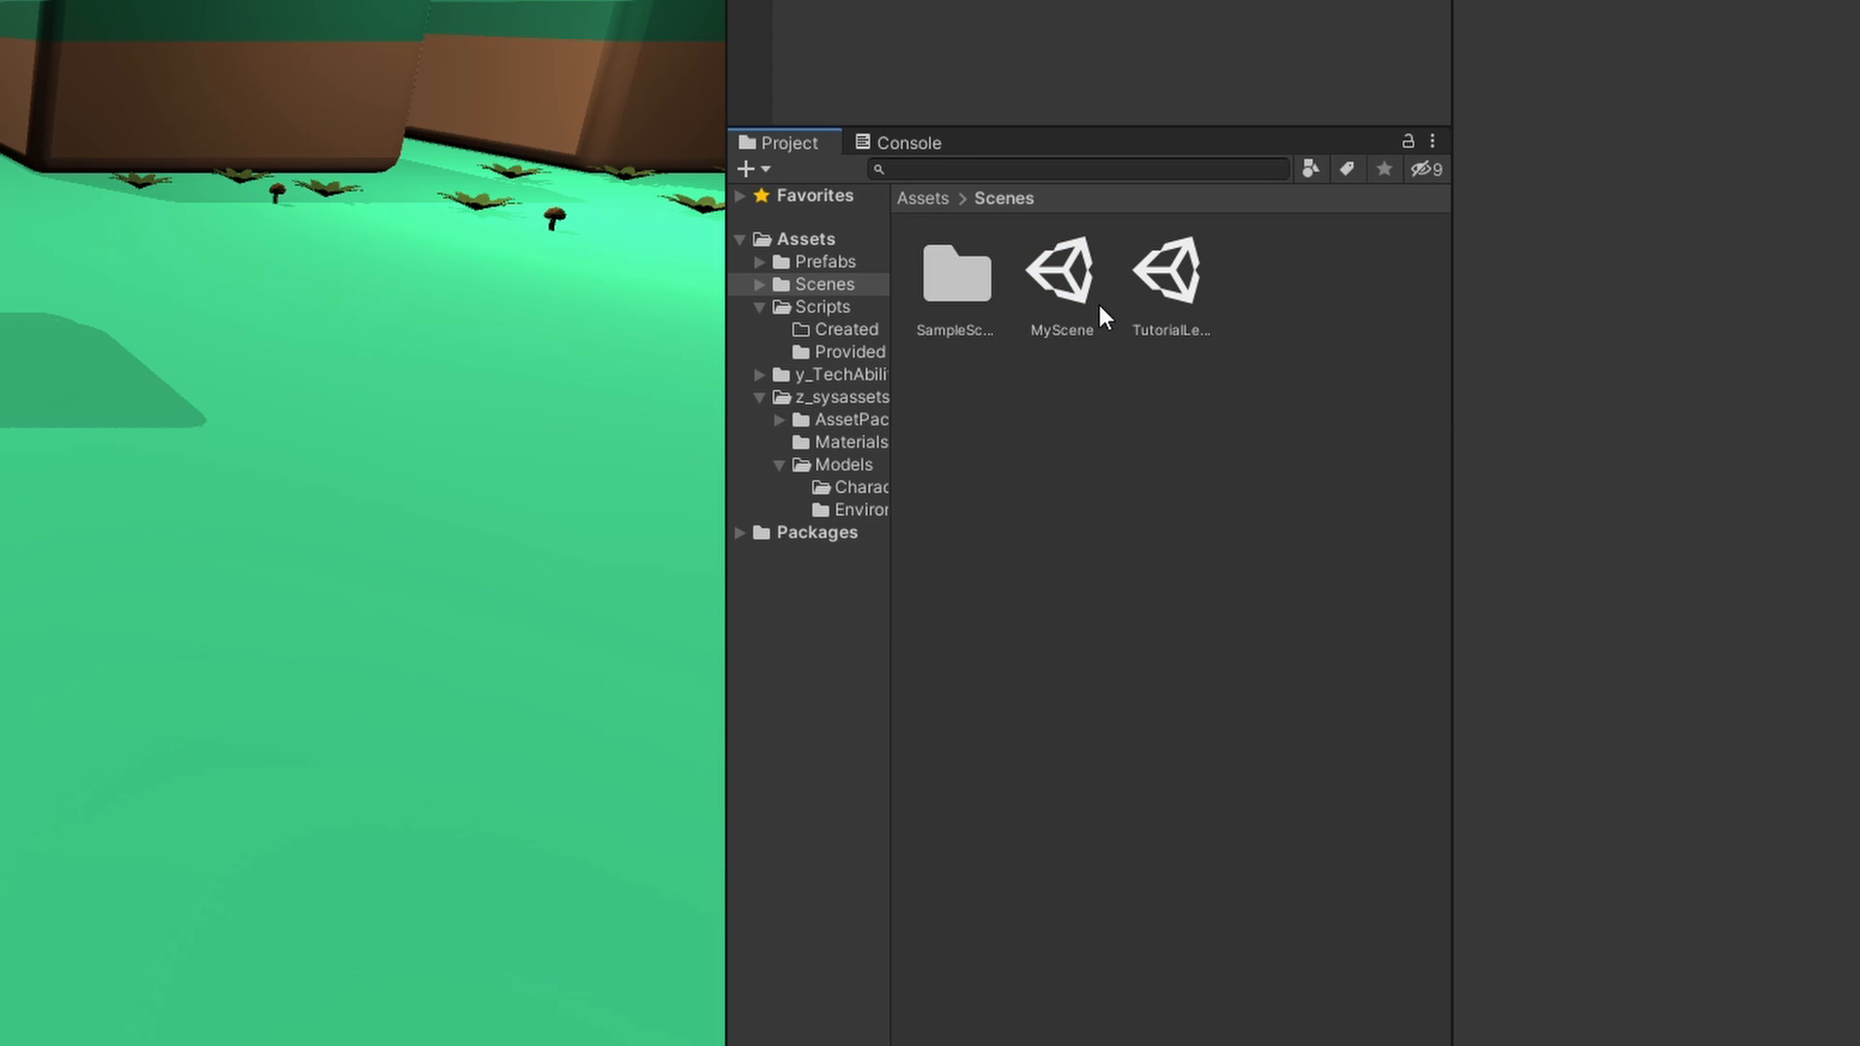
Open the MyScene scene and show the level in the Scene view.
click(1073, 274)
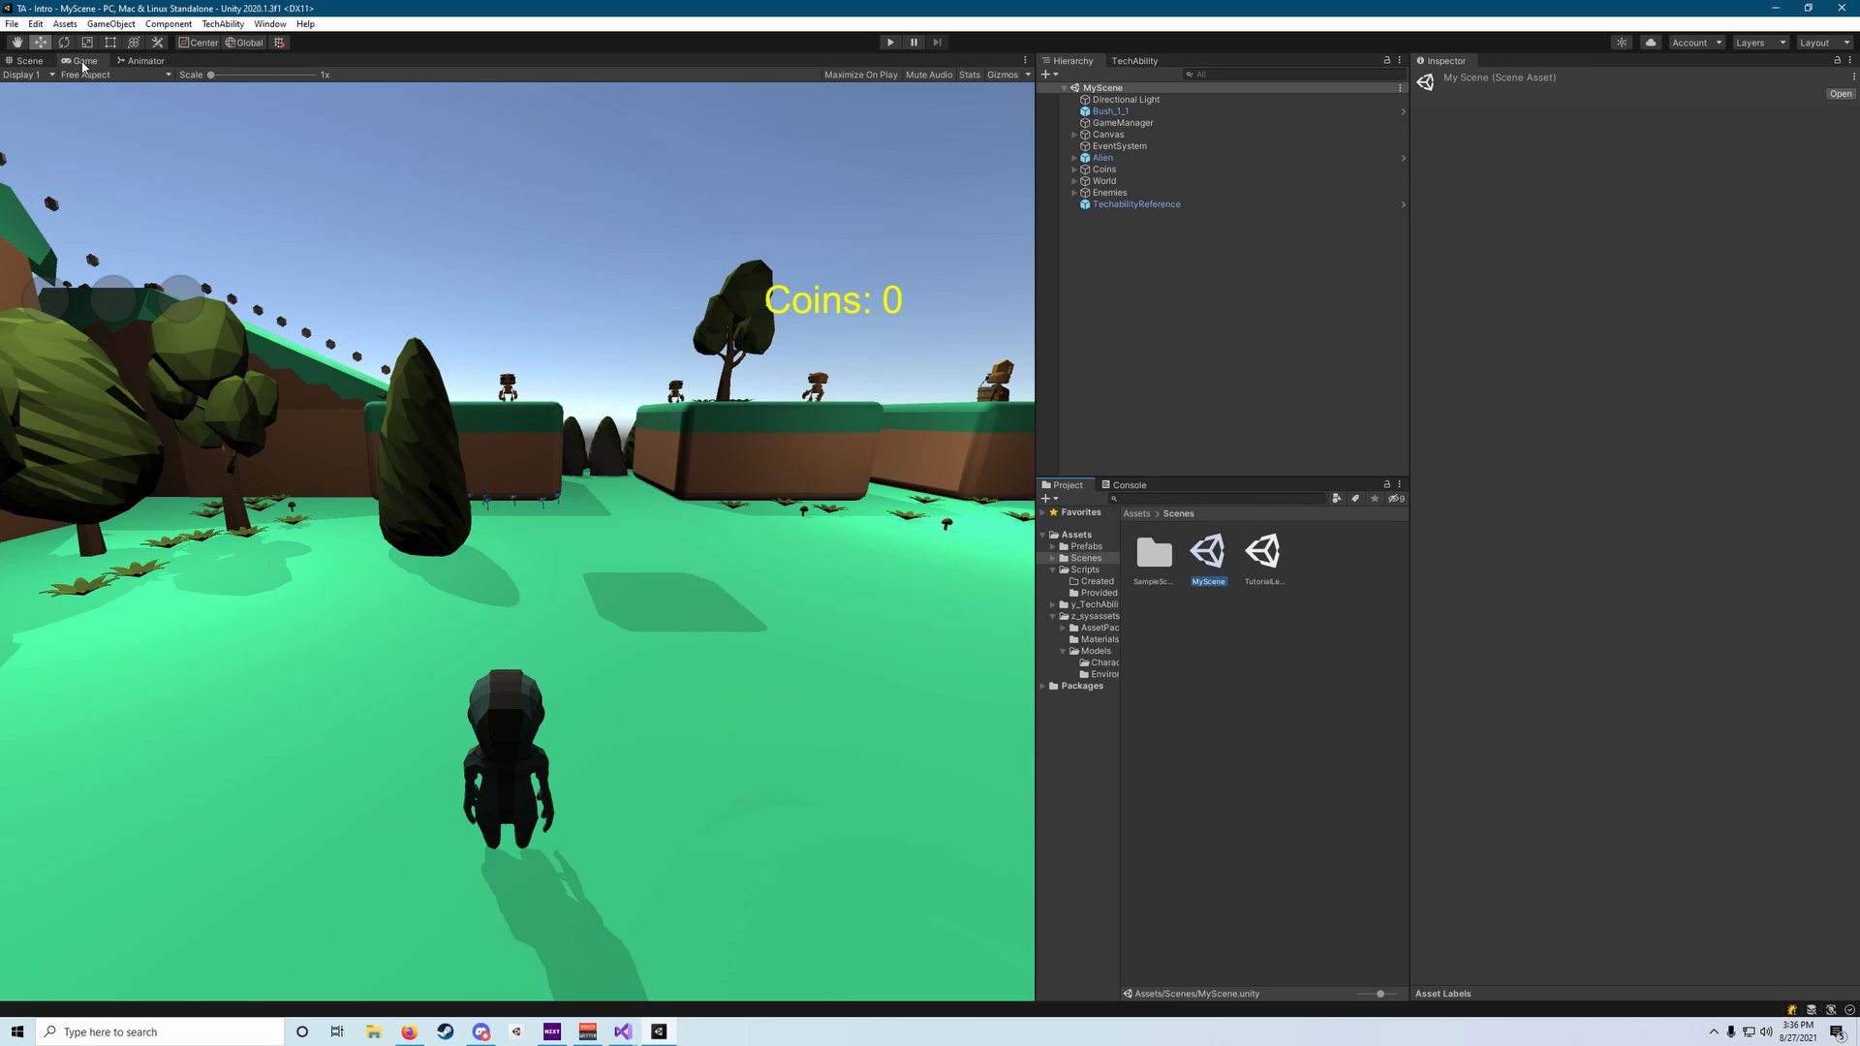
click(29, 61)
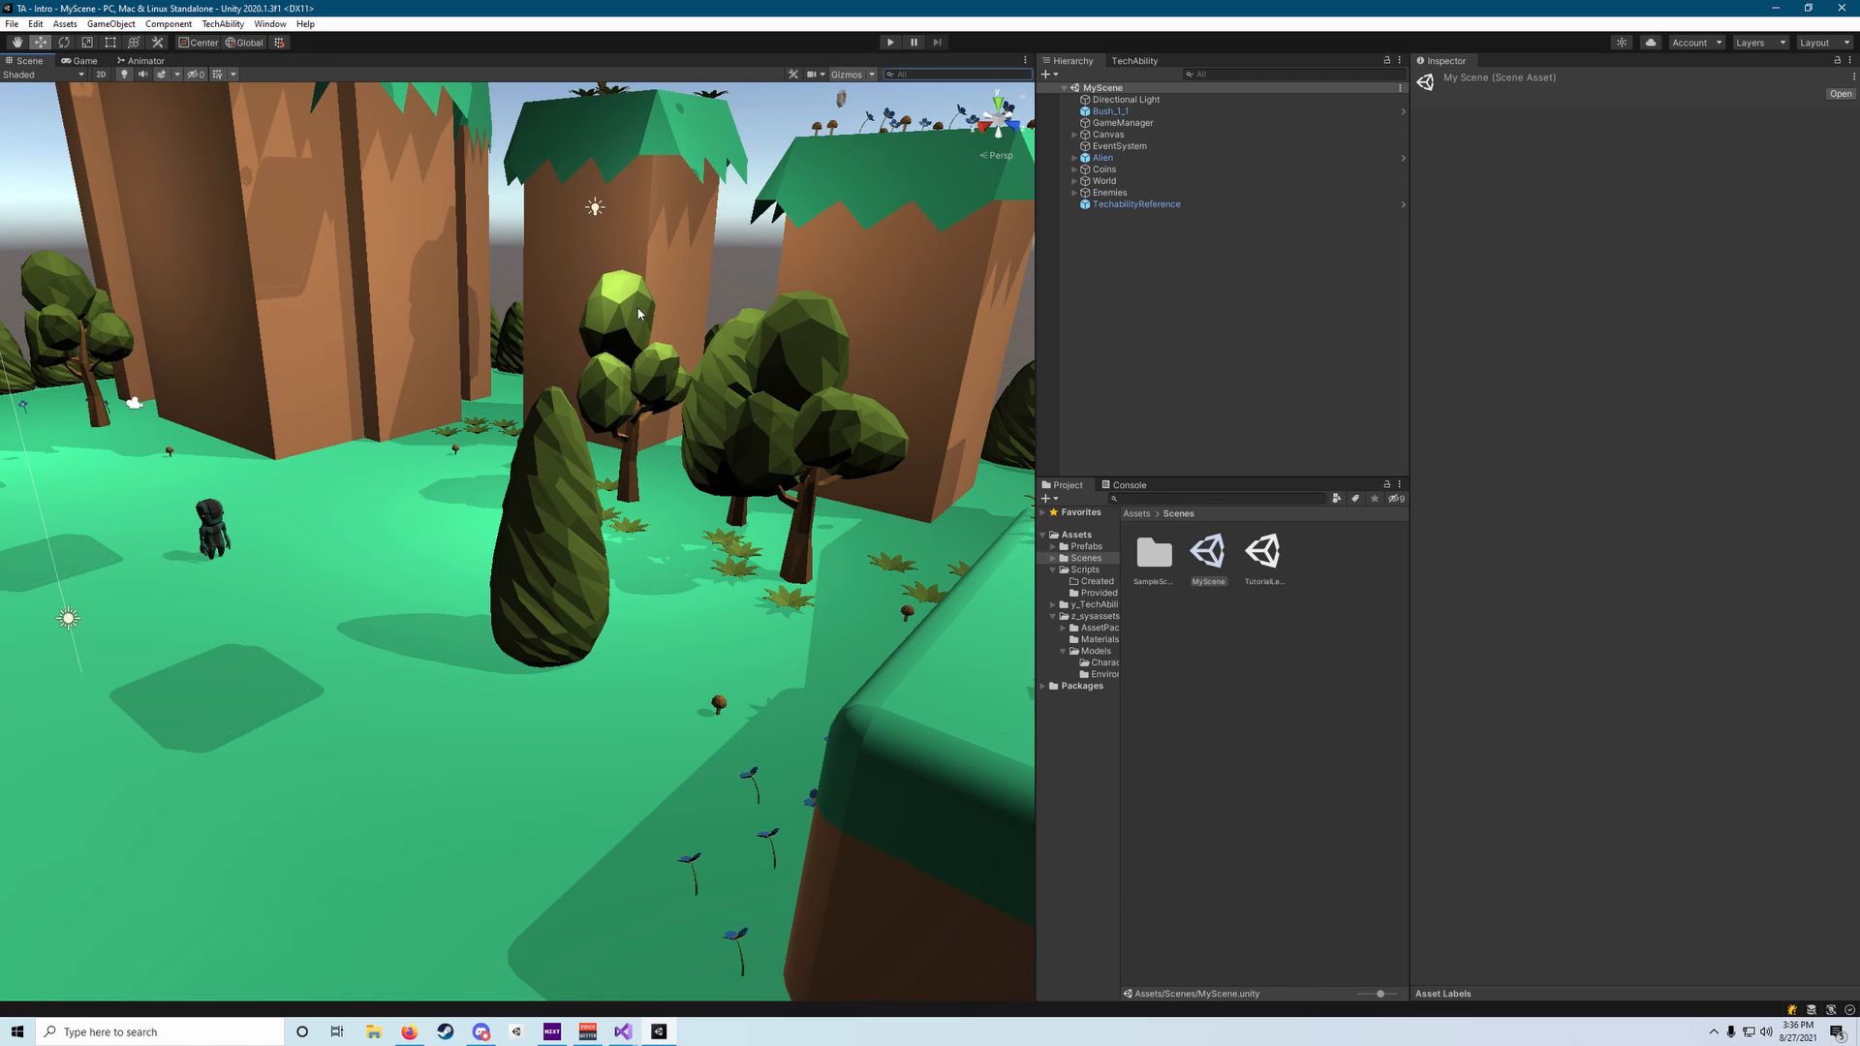
alt+drag(687, 306, 1375, 428)
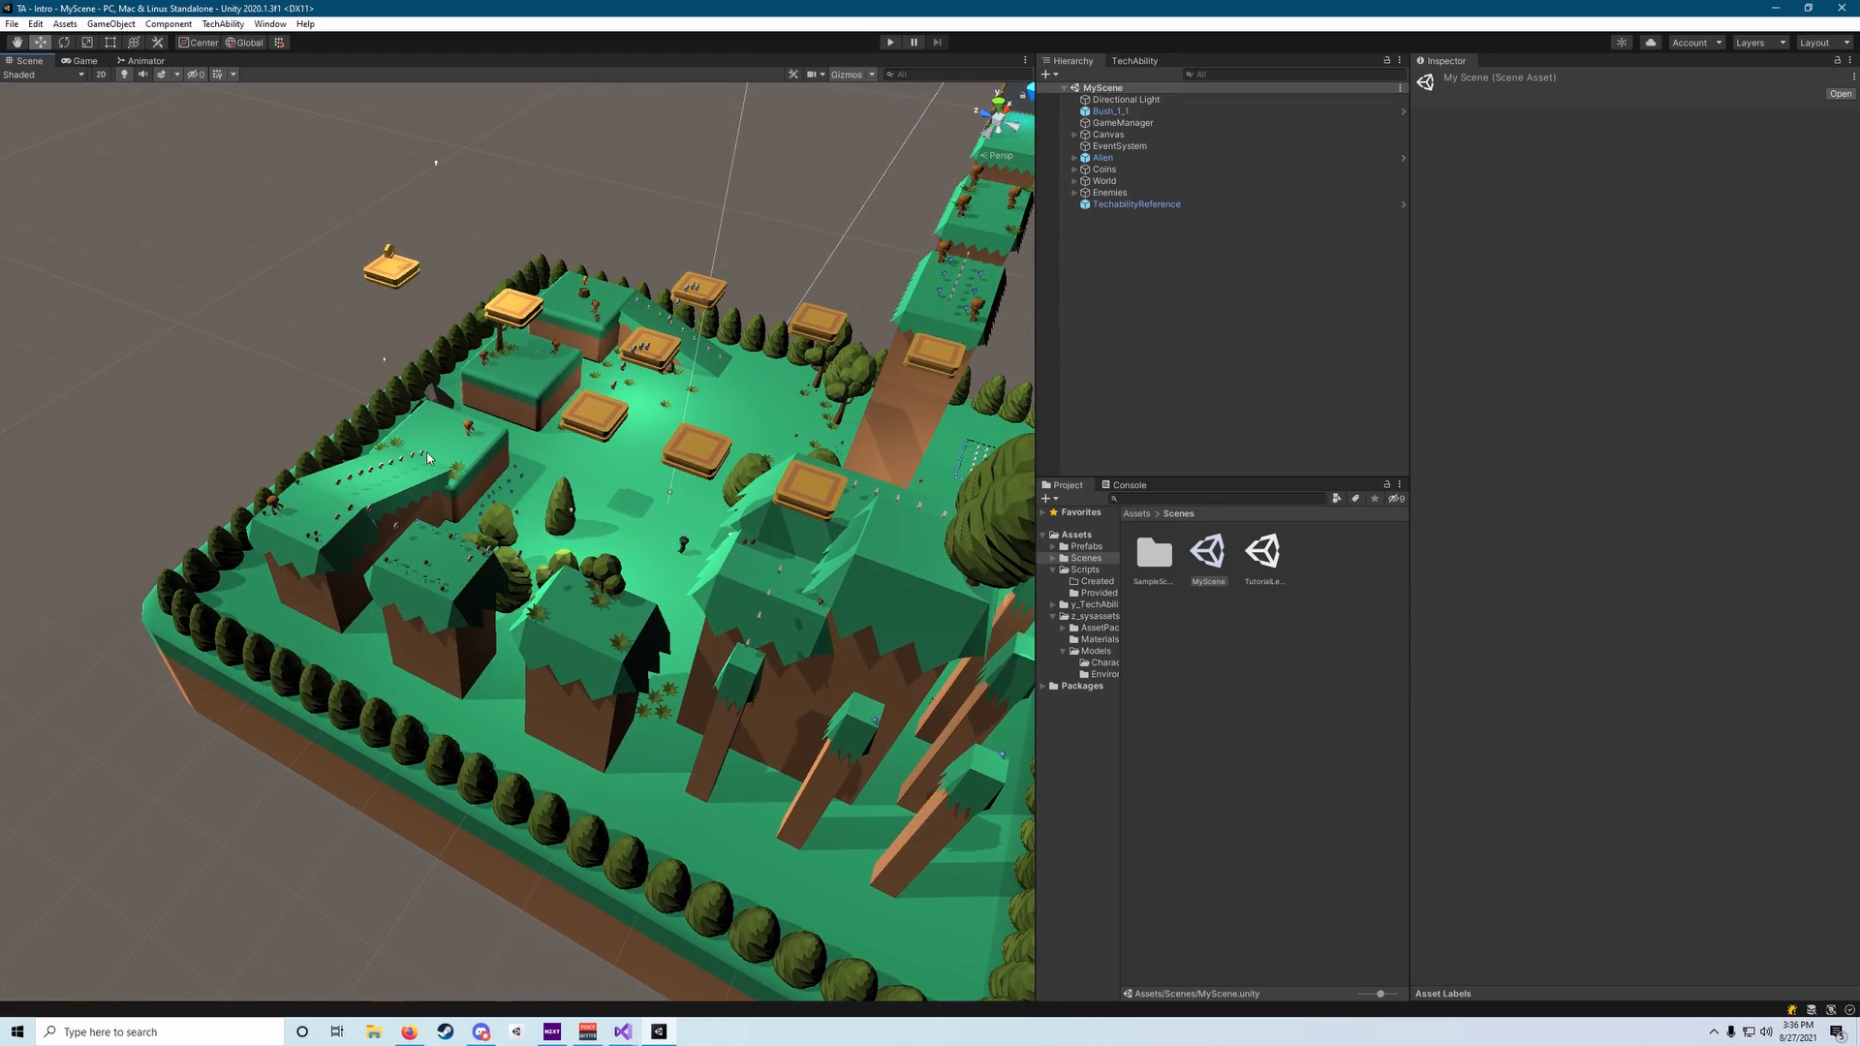
Examine the level's layout, including the fenced platform with the jewel and the grass platforms with the robots.
key(w)
right_drag(444, 474, 691, 514)
click(484, 523)
click(509, 542)
click(512, 597)
click(613, 362)
click(373, 455)
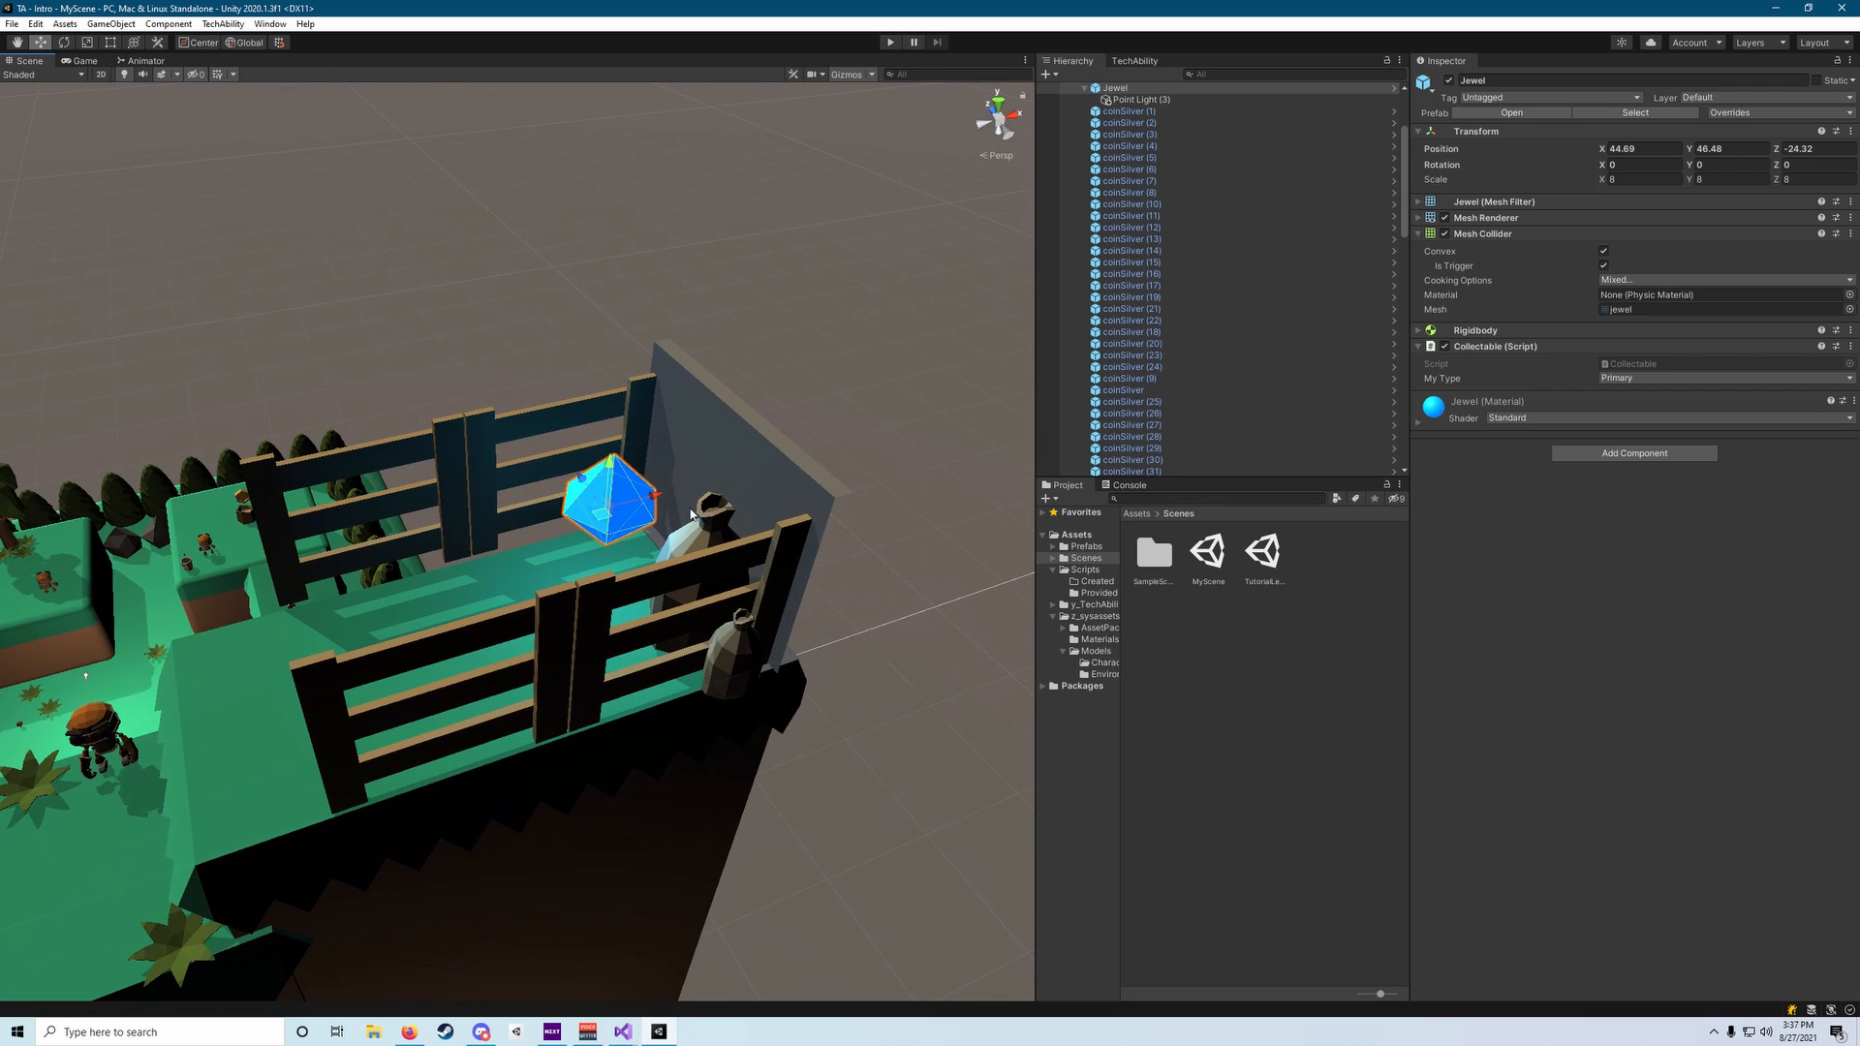
right_drag(510, 511, 823, 486)
scroll(491, 608, down, 5)
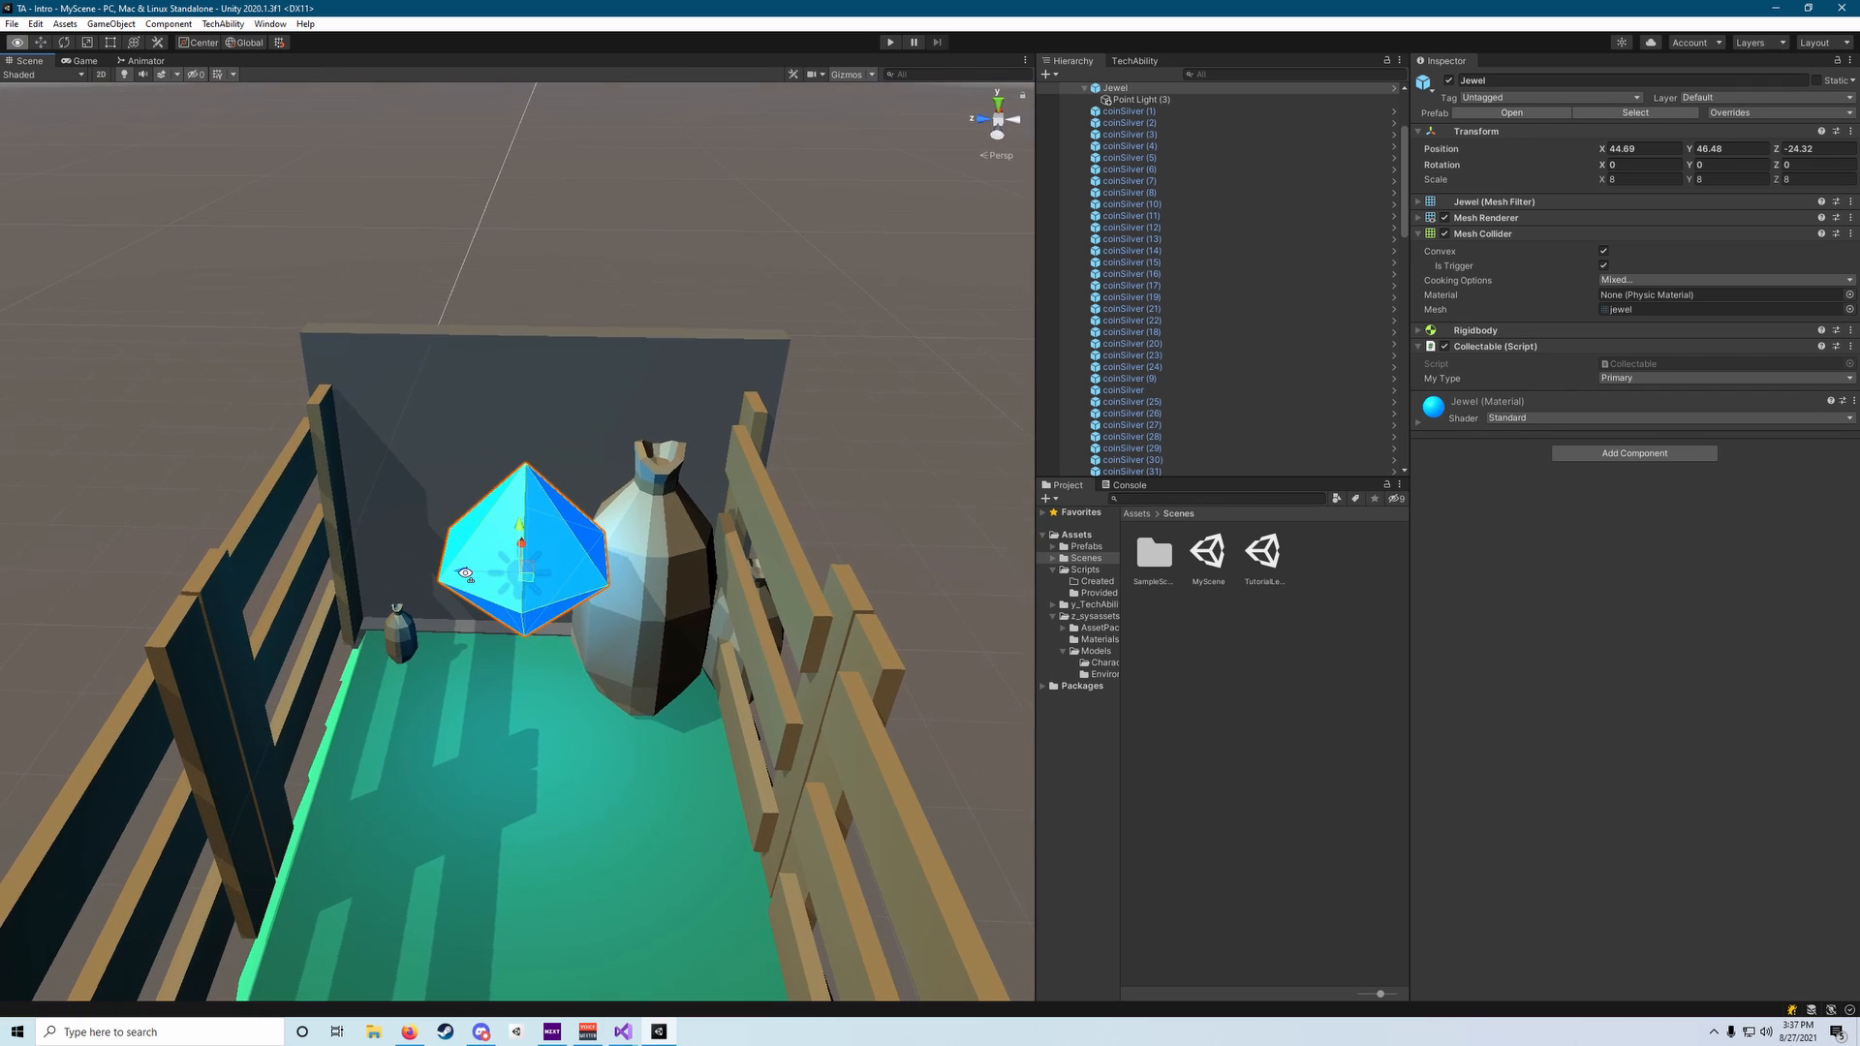
right_drag(503, 565, 734, 573)
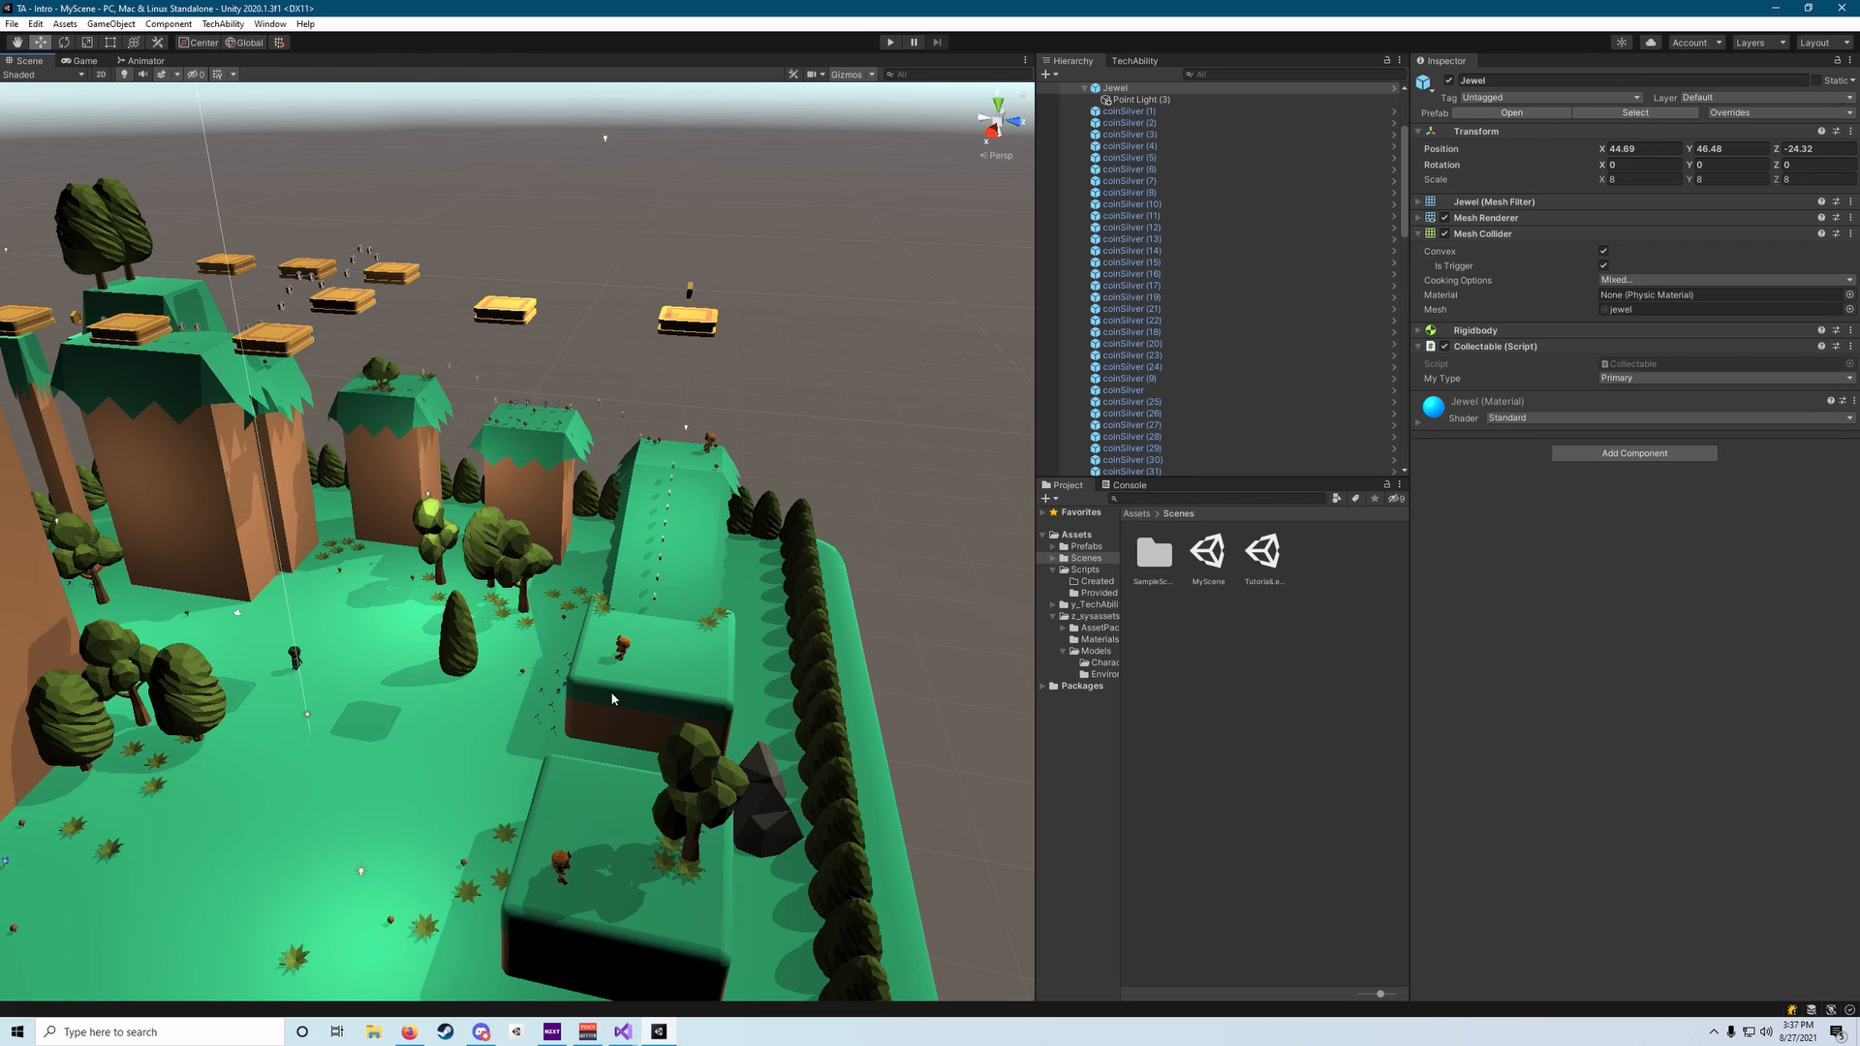
right_drag(756, 665, 958, 735)
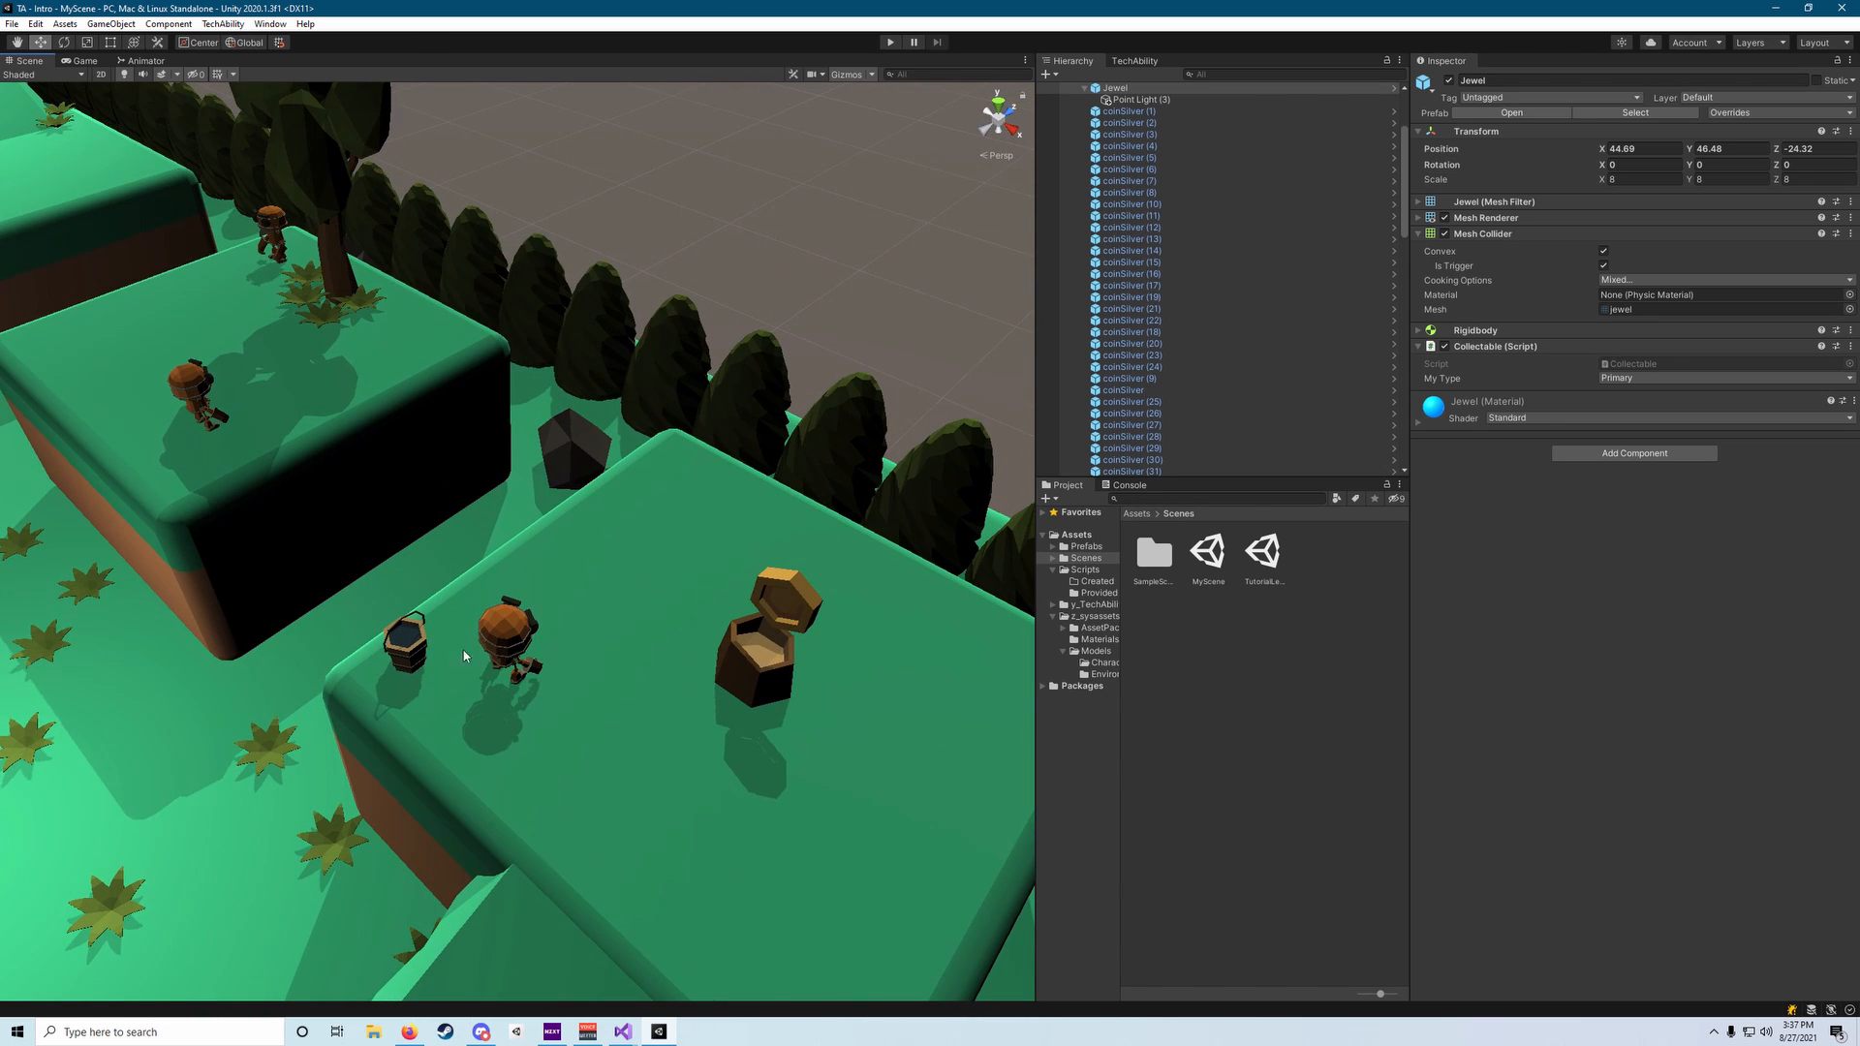
Inspect the Grounded Enemy waypoints of Robot beside the open chest, then of Robot (1) and Robot (2).
click(508, 646)
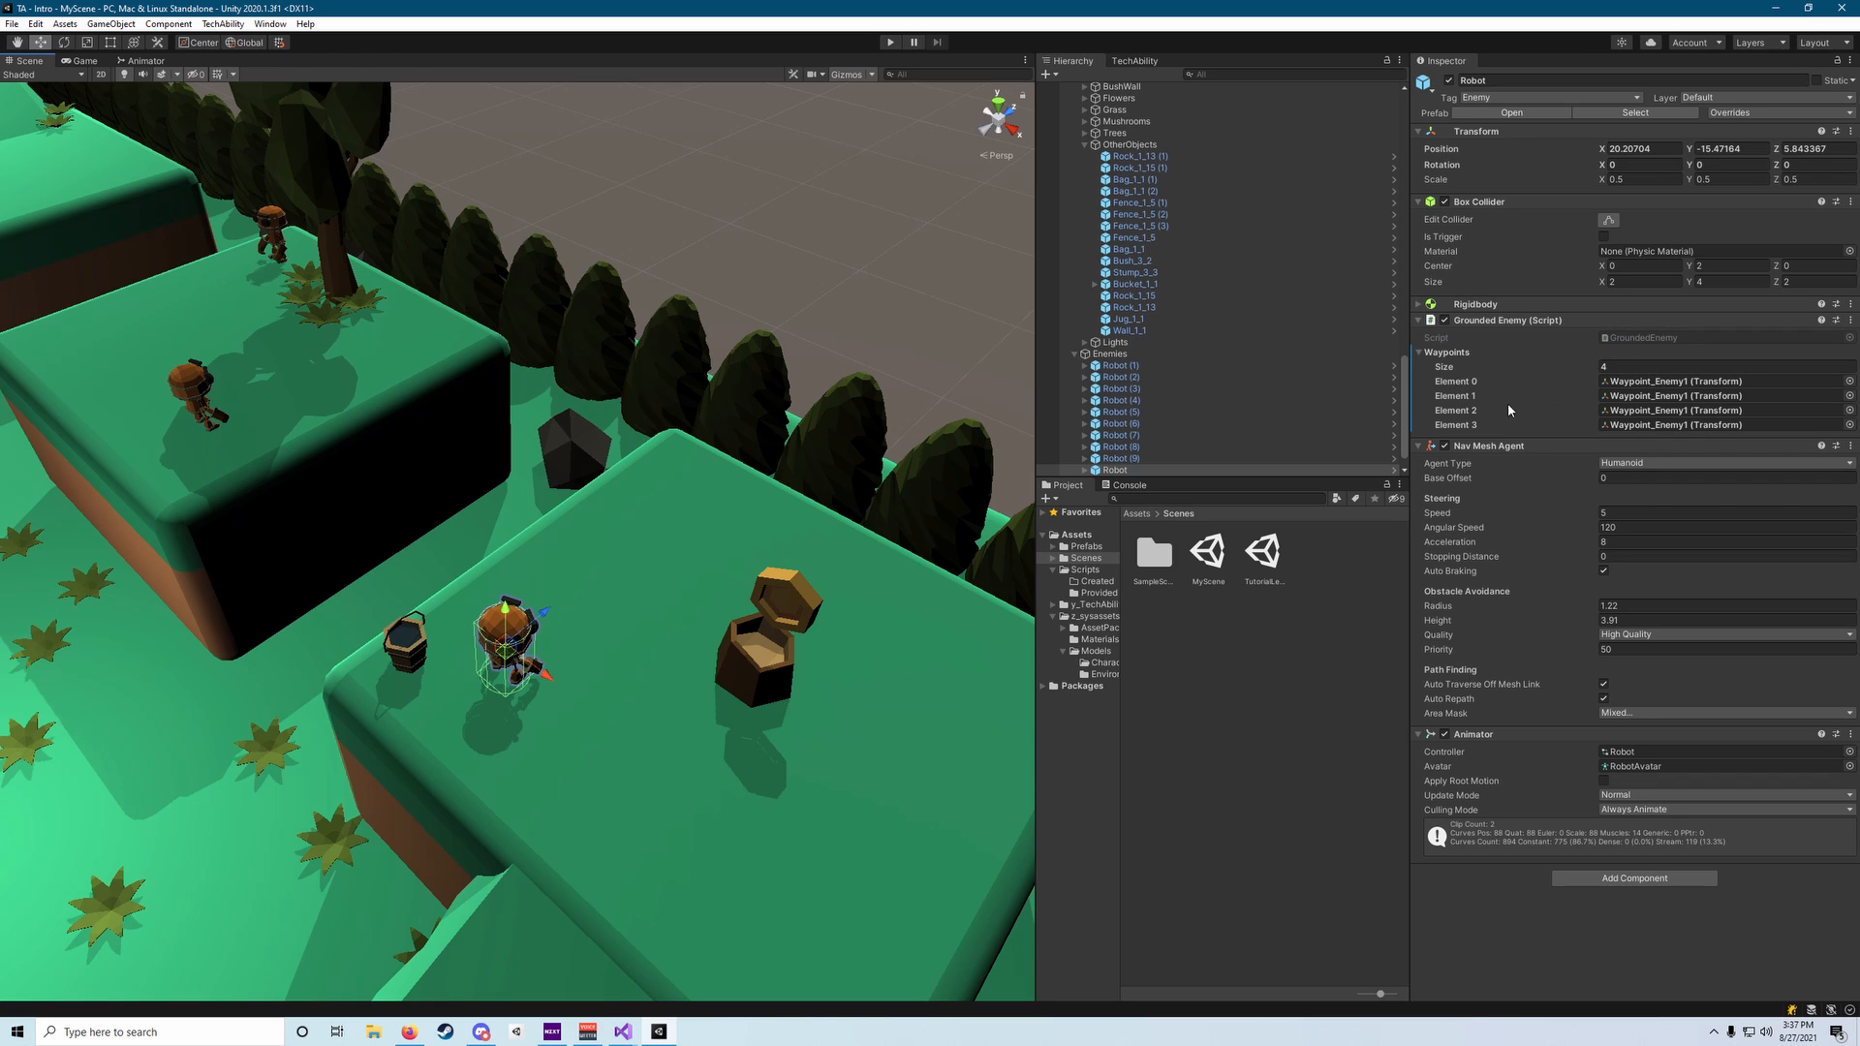
right_drag(916, 487, 838, 491)
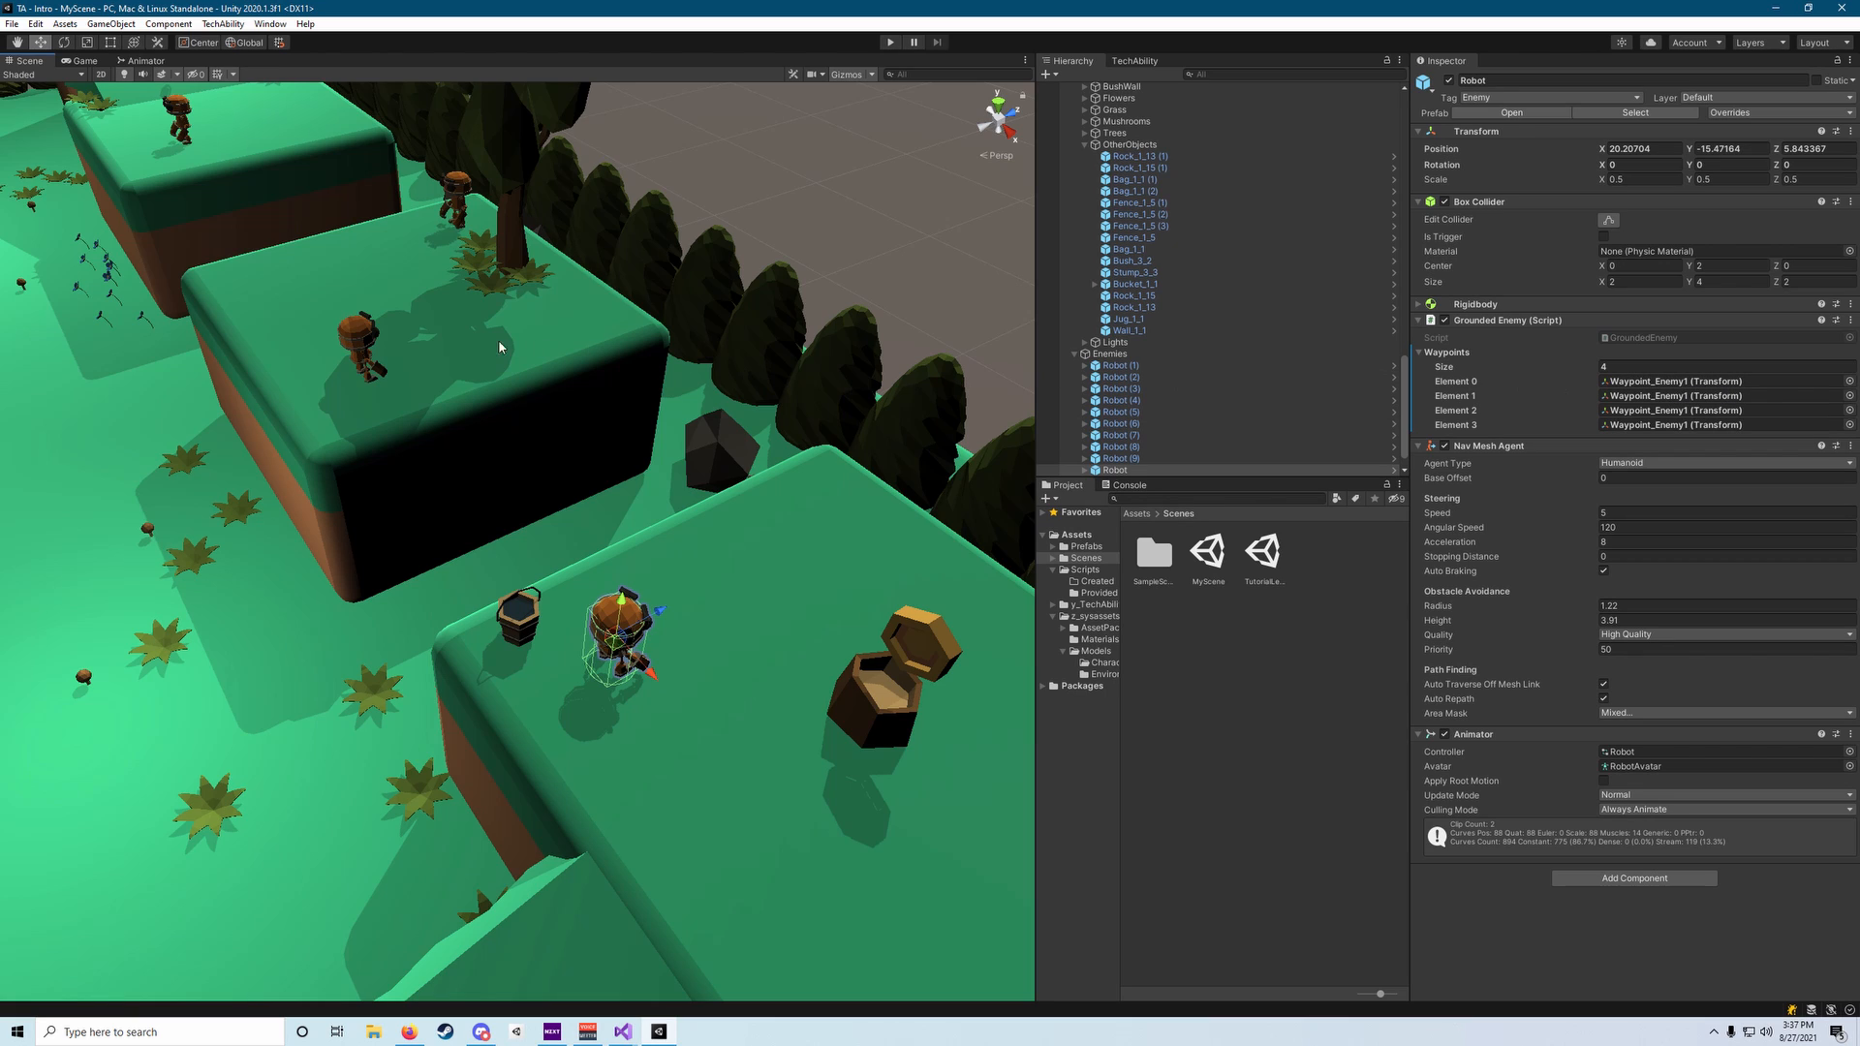
click(358, 337)
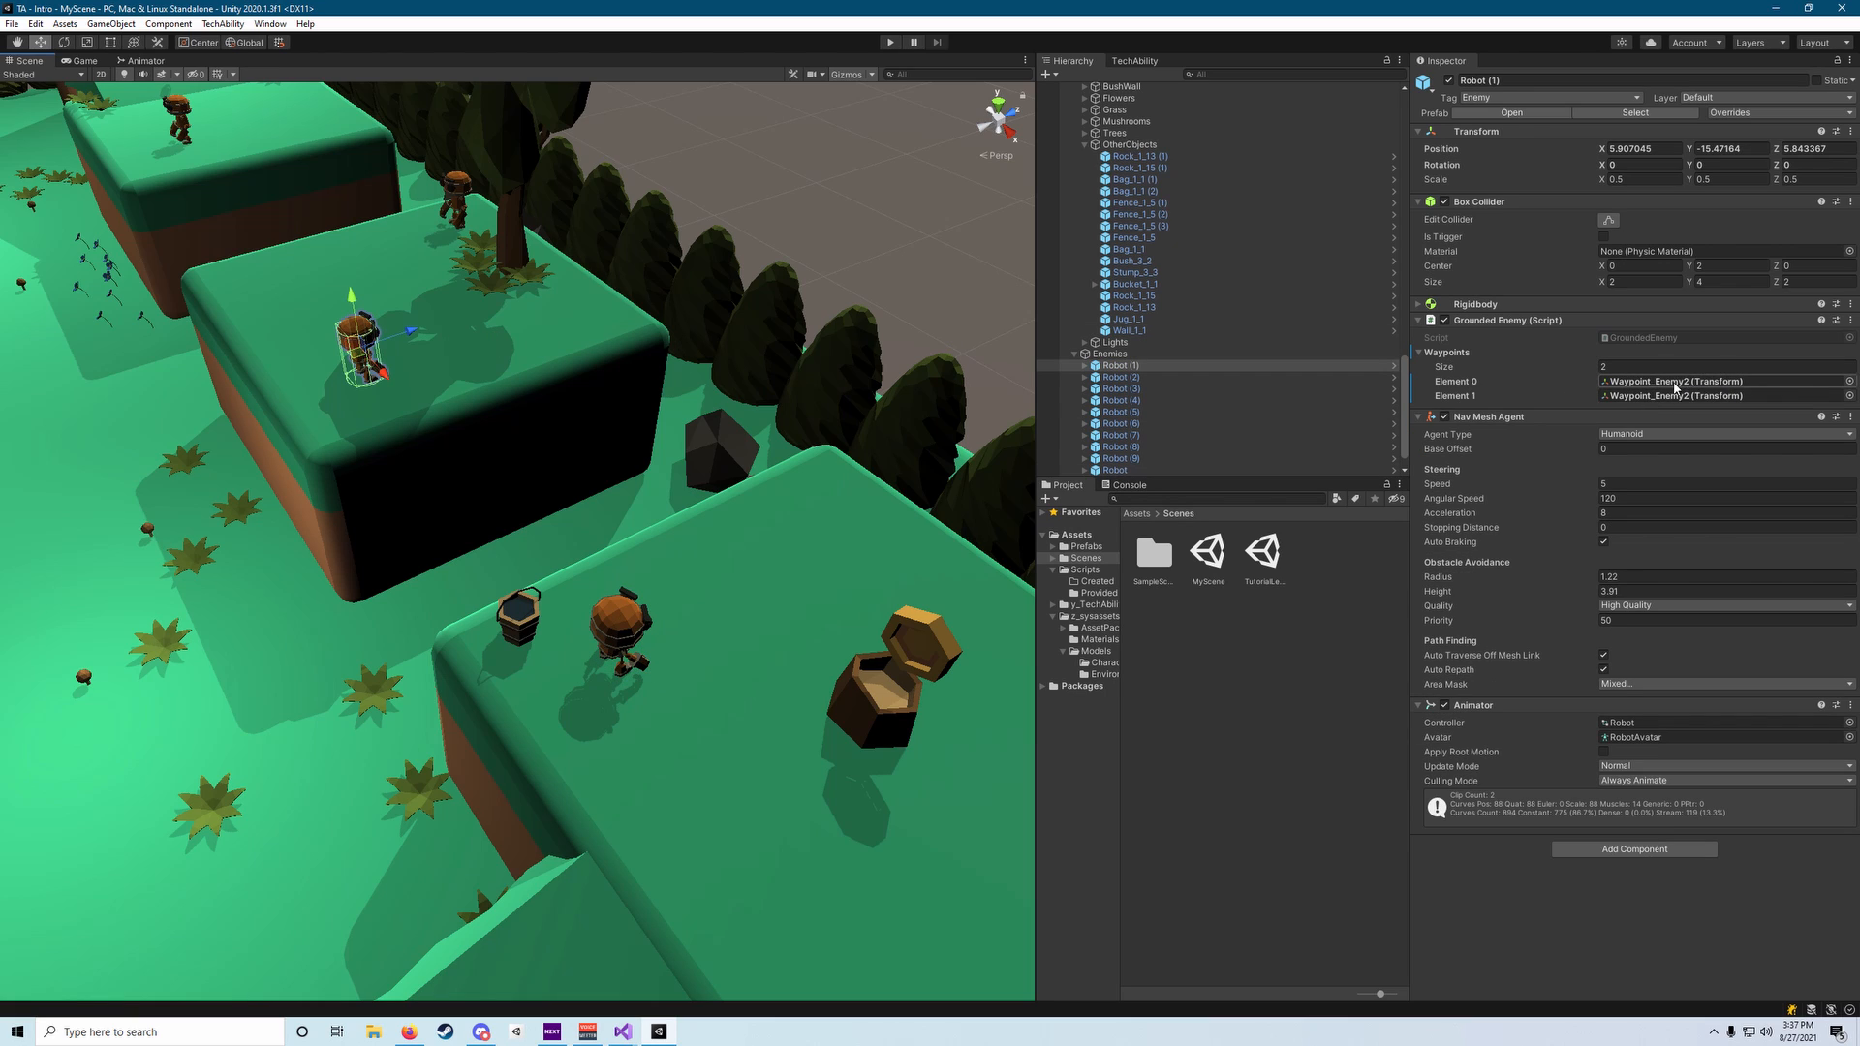
click(1370, 376)
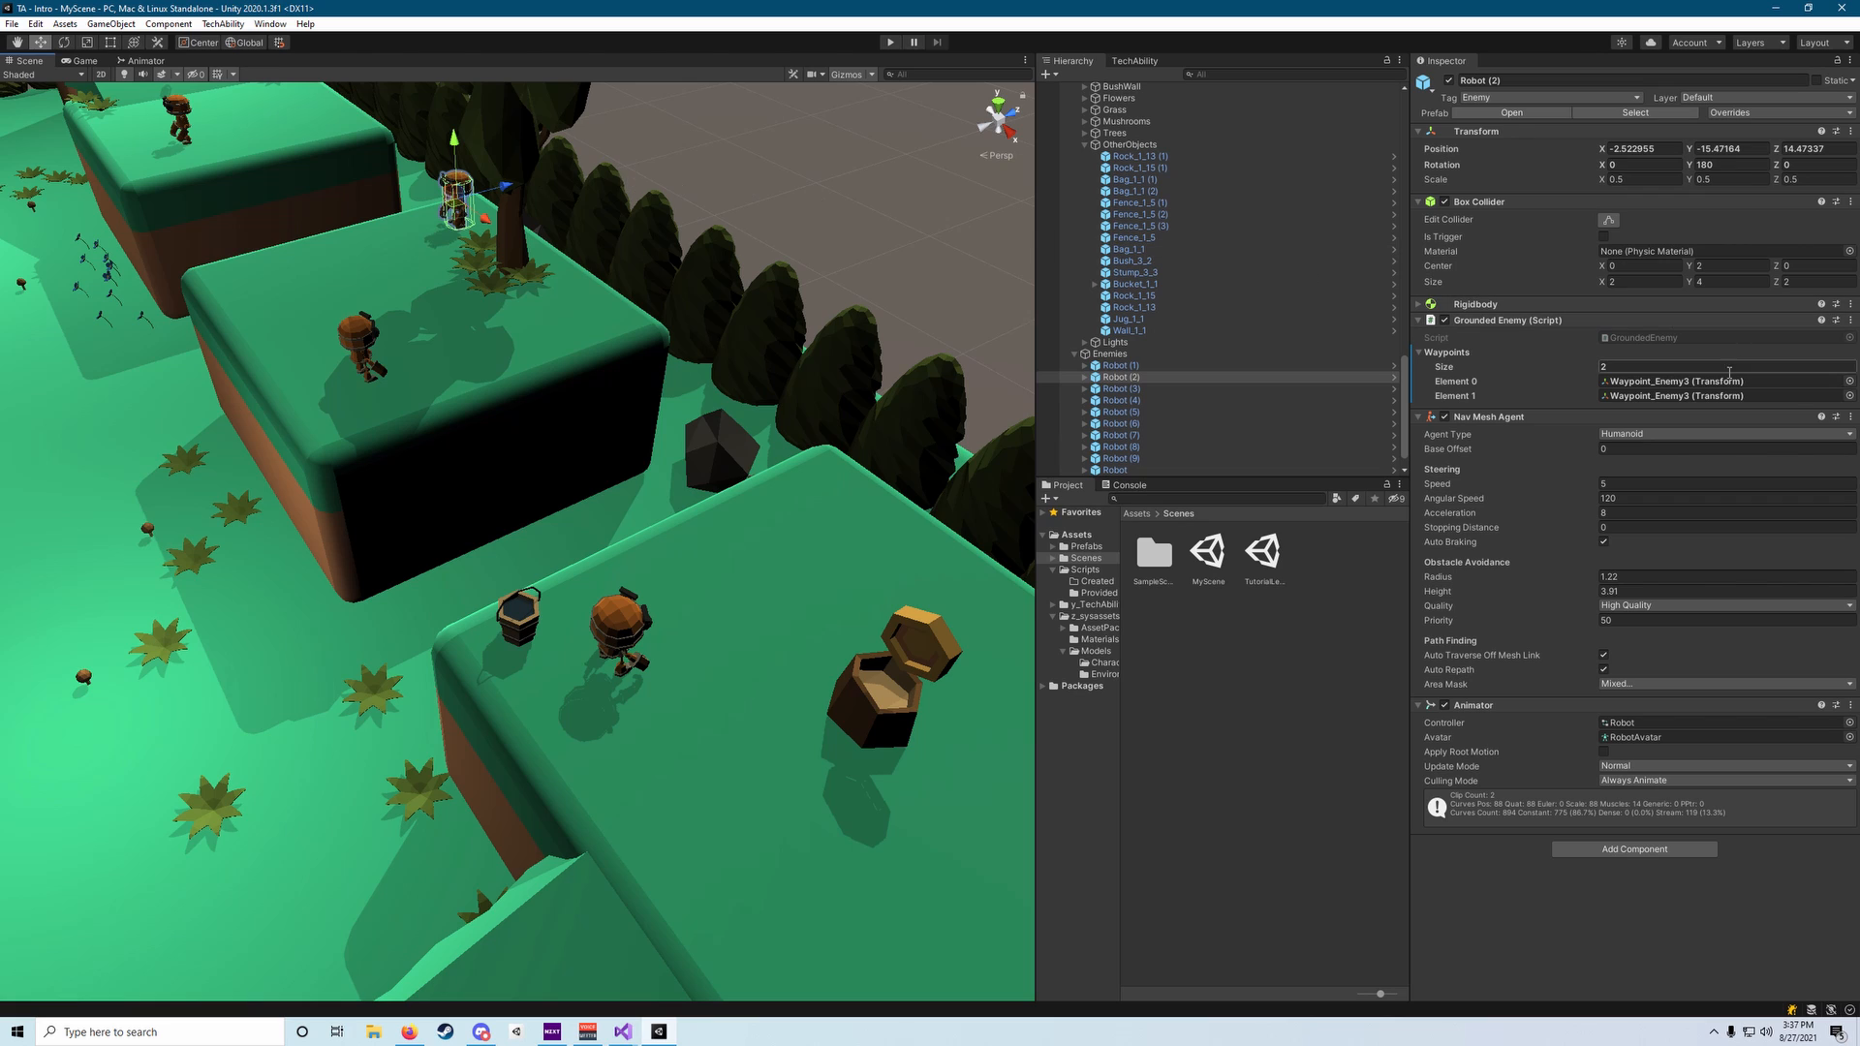
Find the robot on the high platform below the jewel's fence and inspect the waypoints of its parent object, Robot (9).
right_drag(581, 358, 70, 197)
key(s)
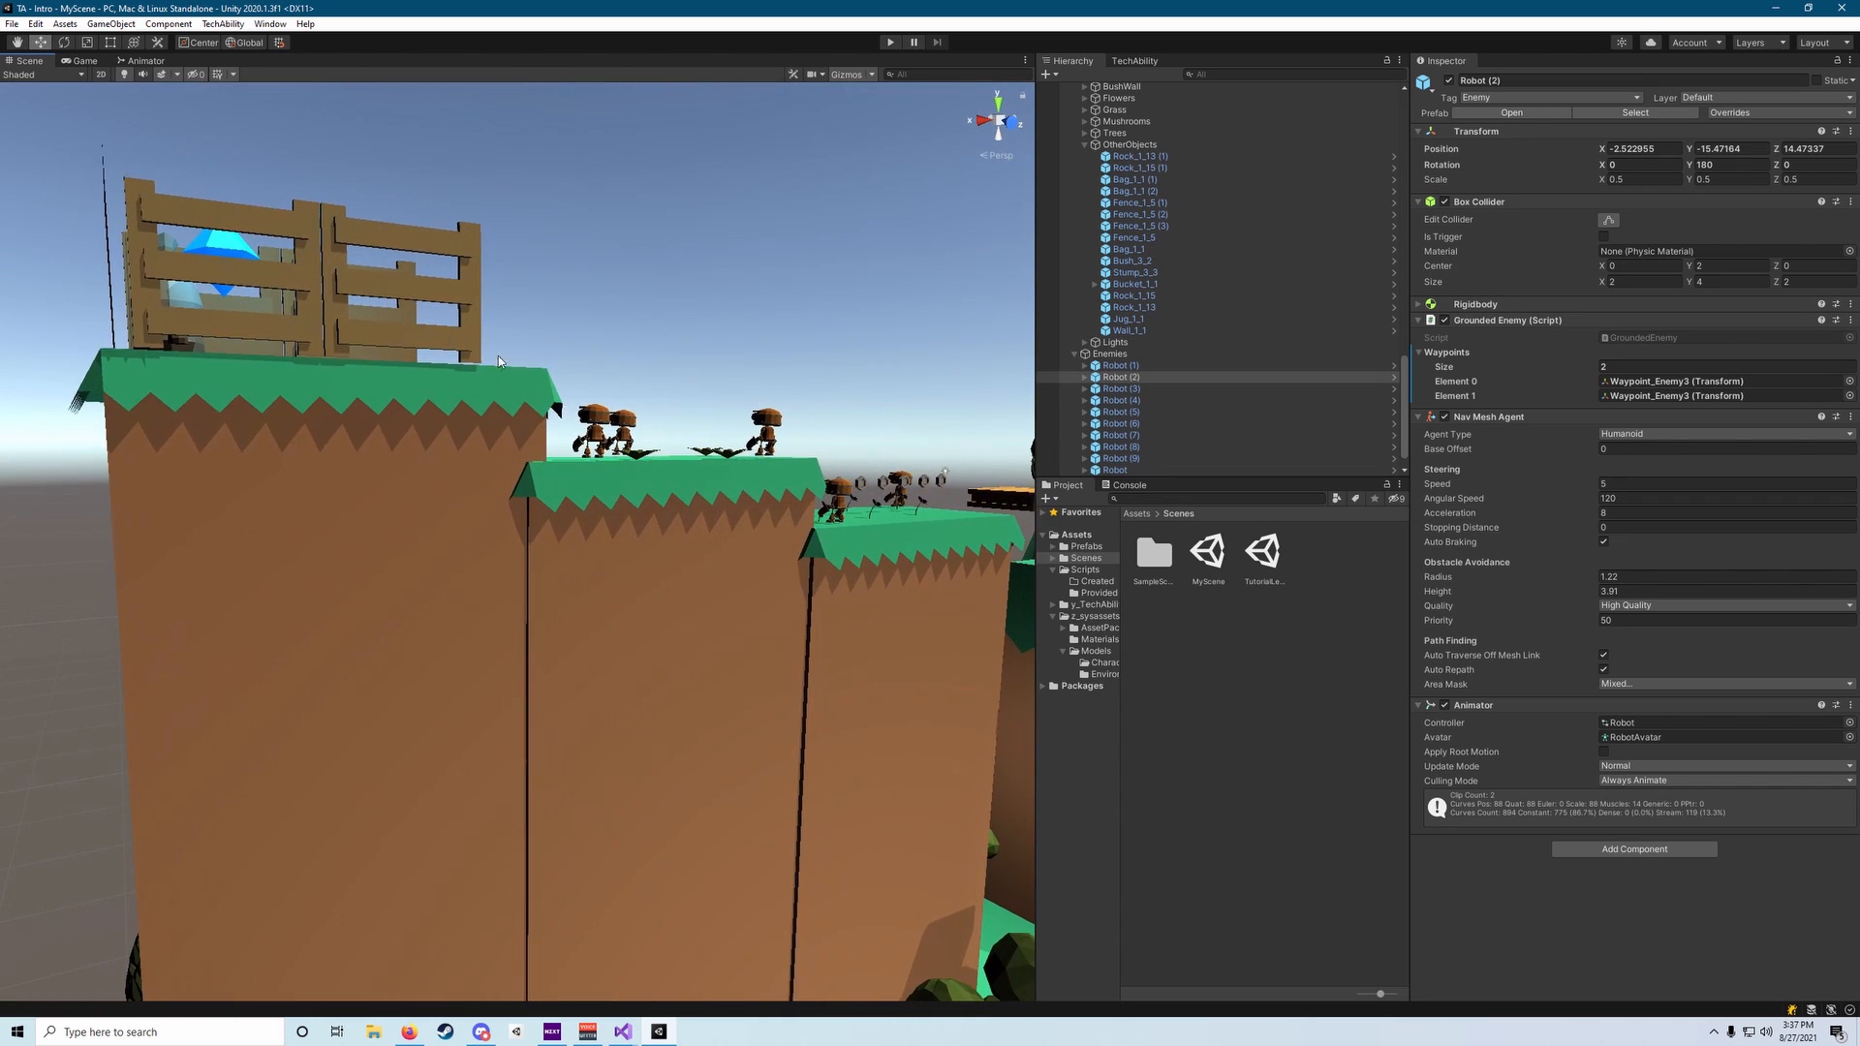
click(593, 418)
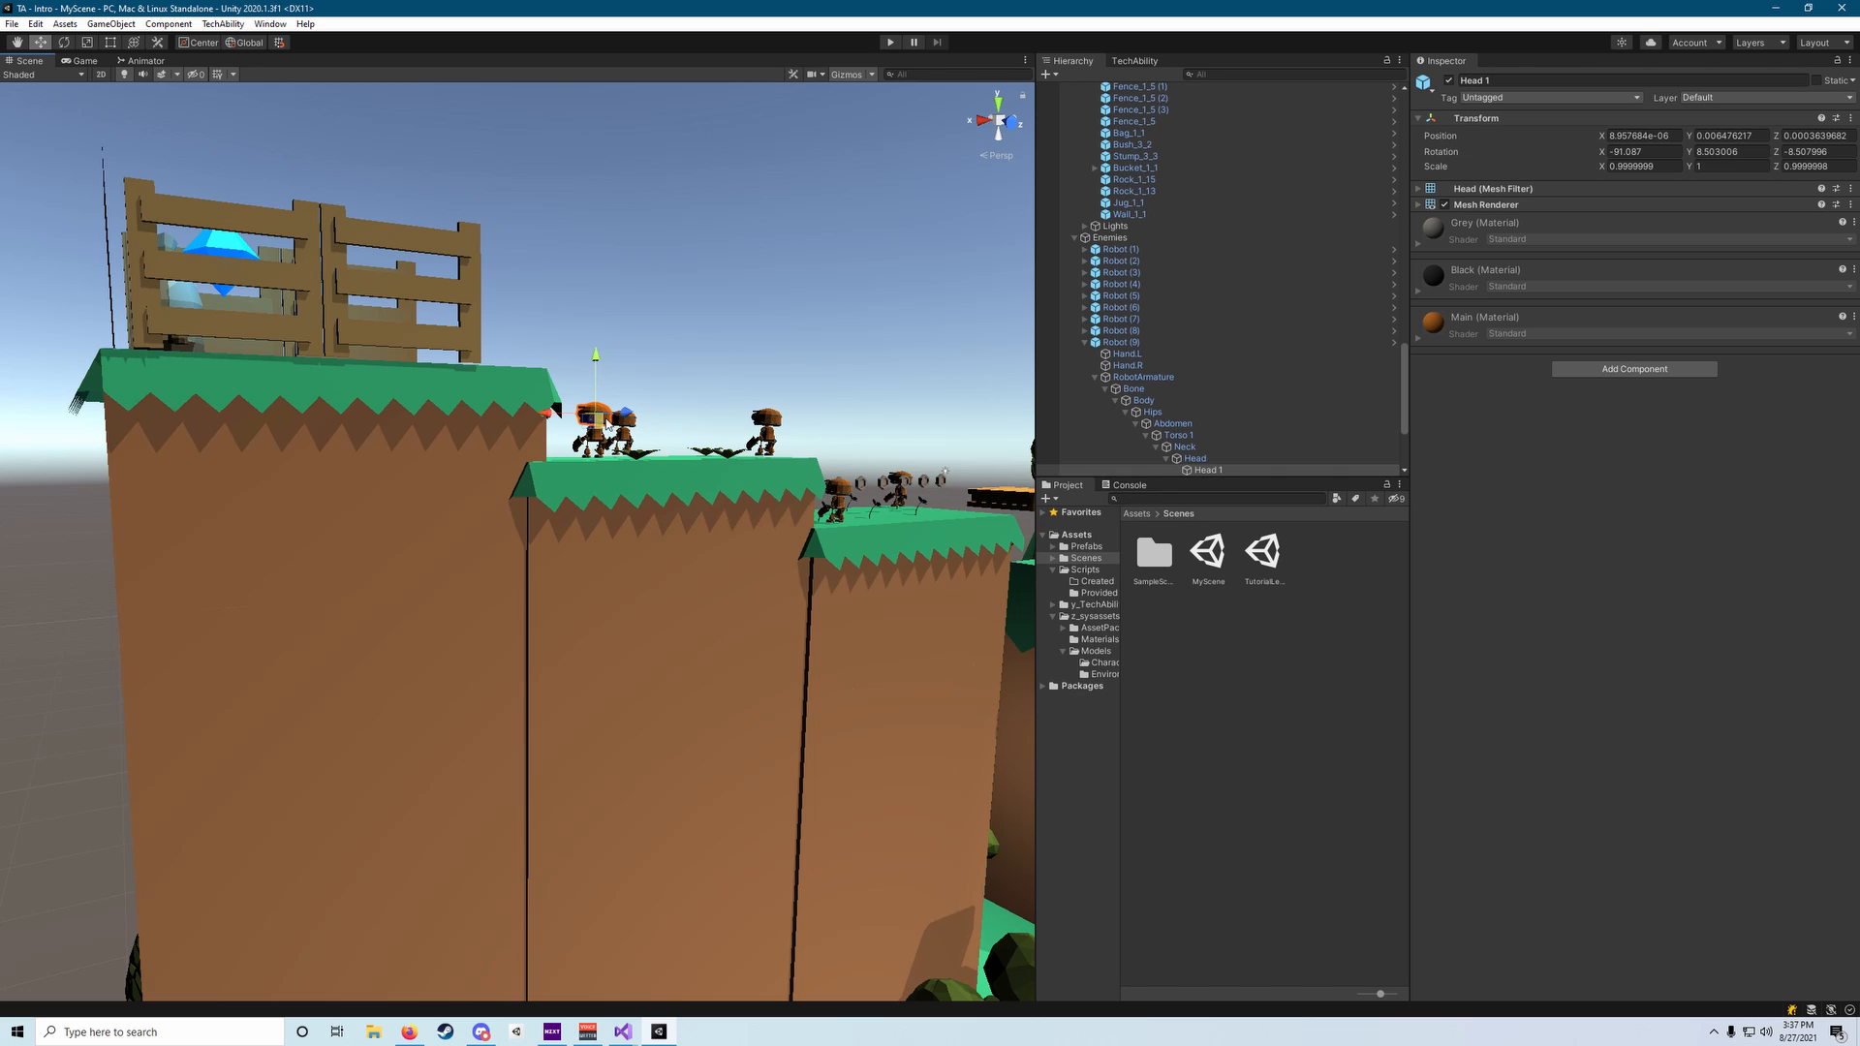
click(603, 419)
click(605, 412)
key(f)
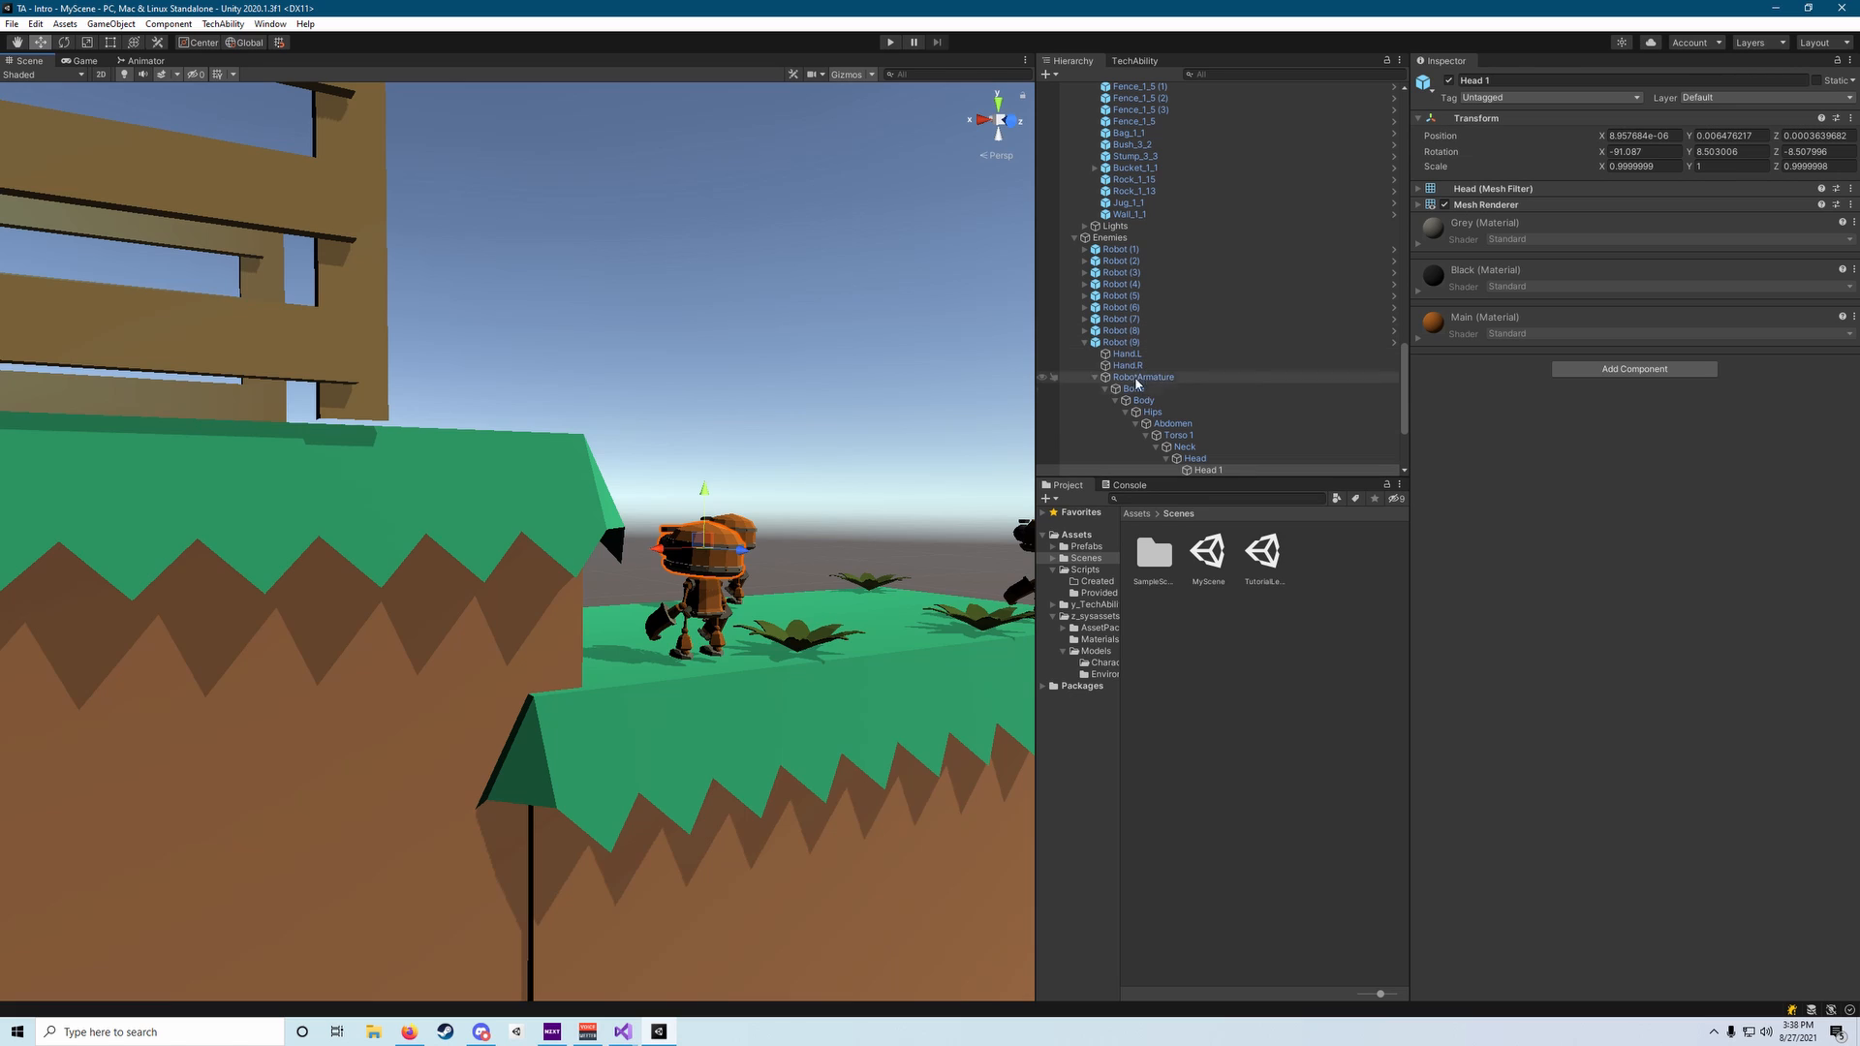
scroll(1181, 461, down, 1)
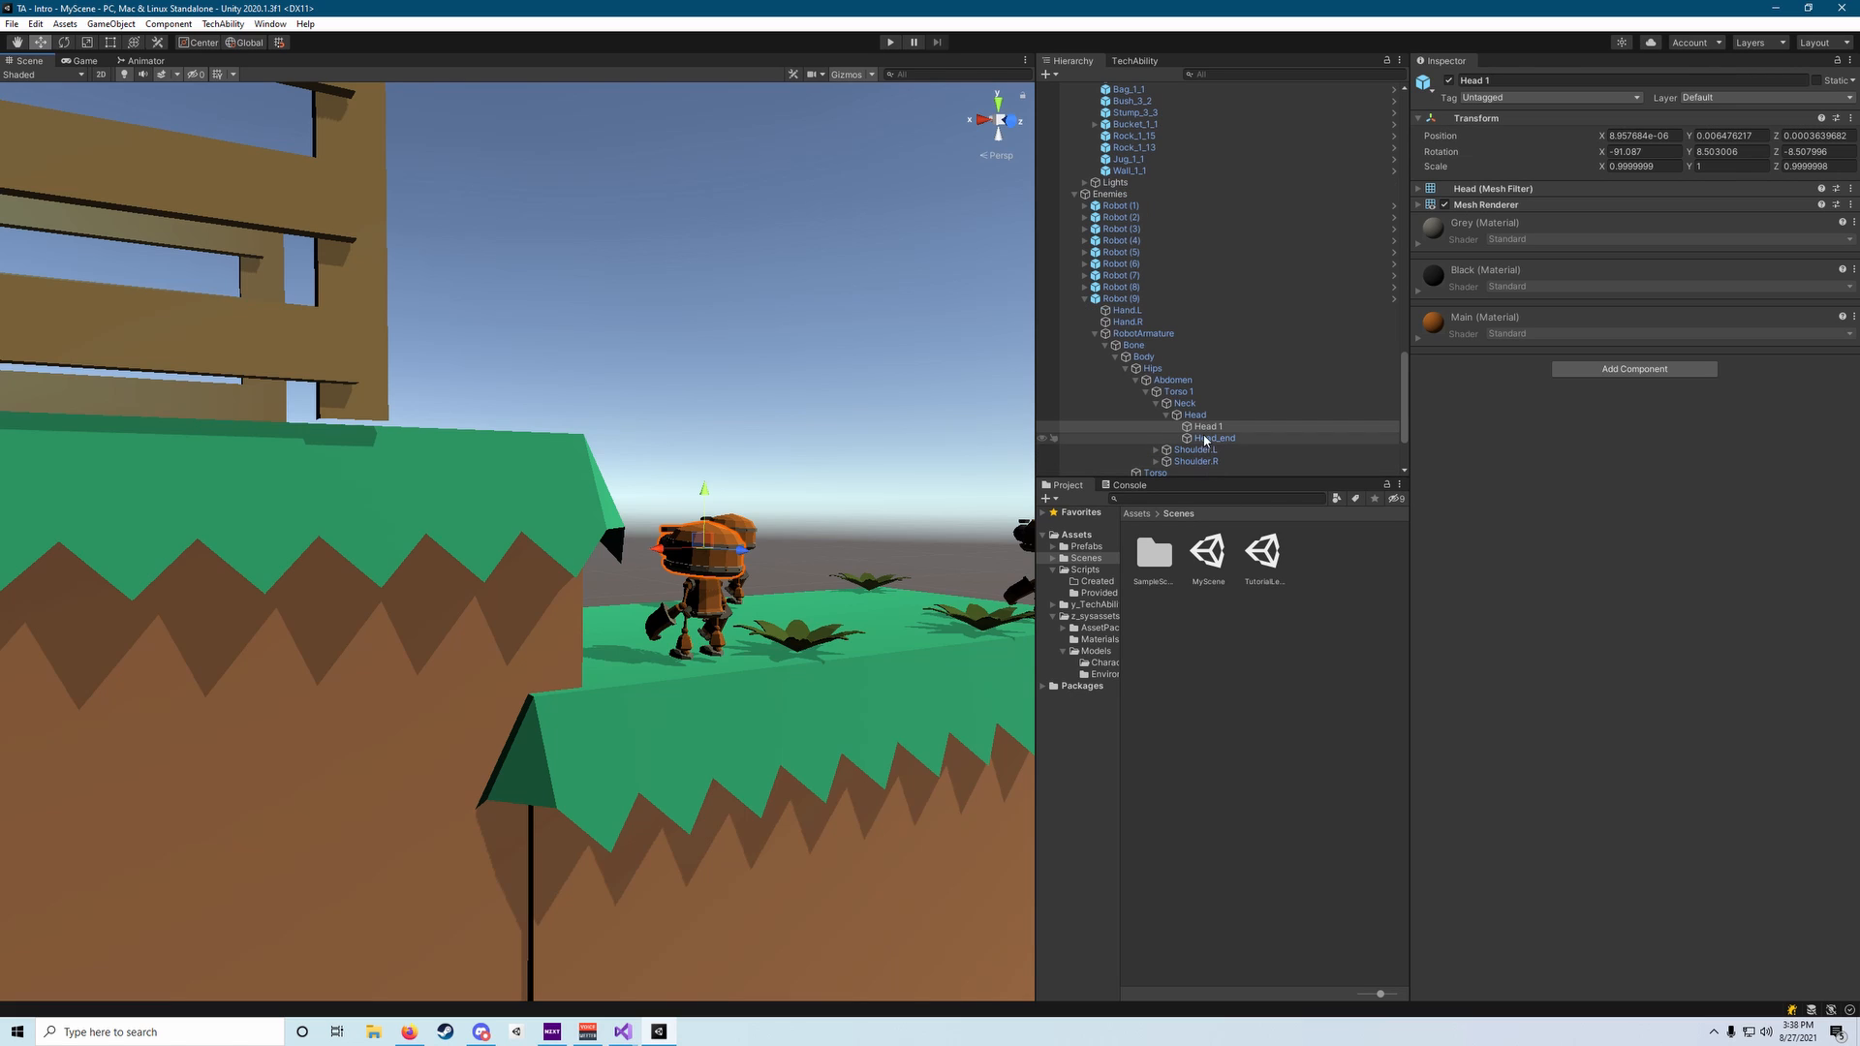
click(1124, 302)
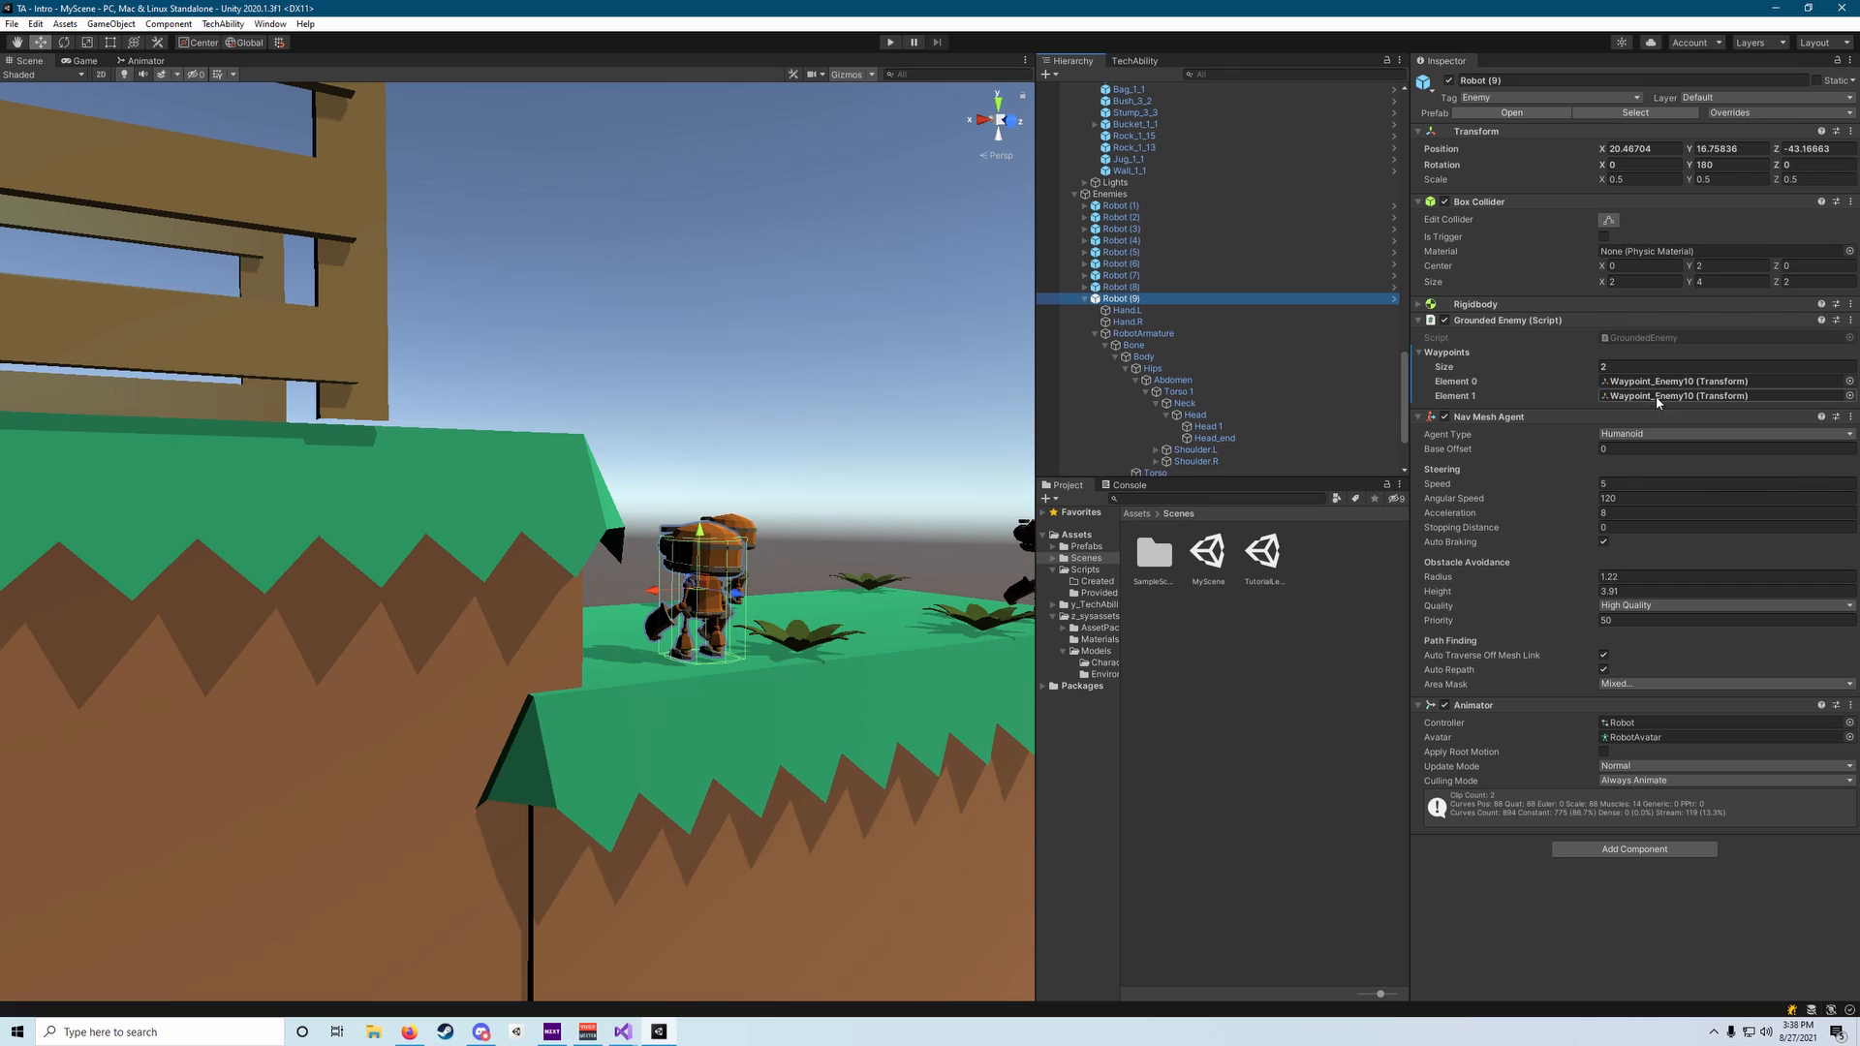
Collapse Robot (9) in the hierarchy and compare the waypoint lists of Robot (1), Robot and Robot (9).
click(1094, 334)
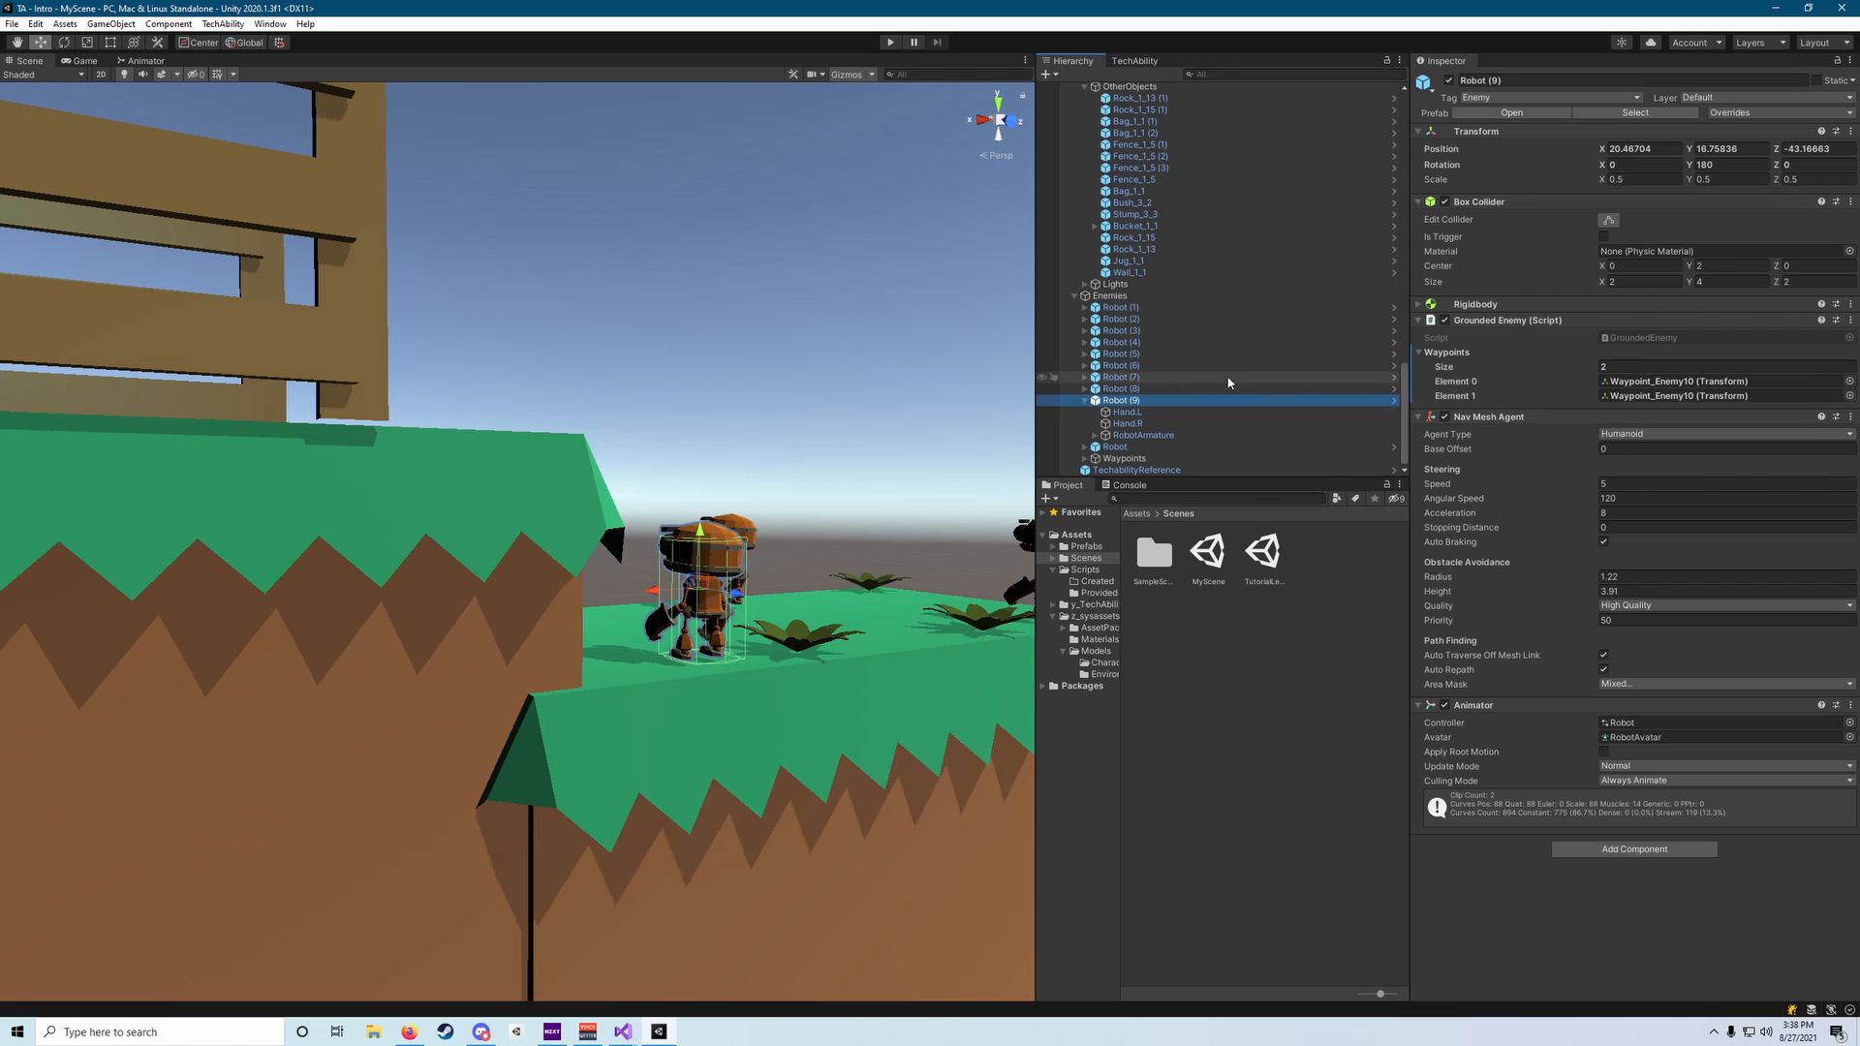
click(1084, 400)
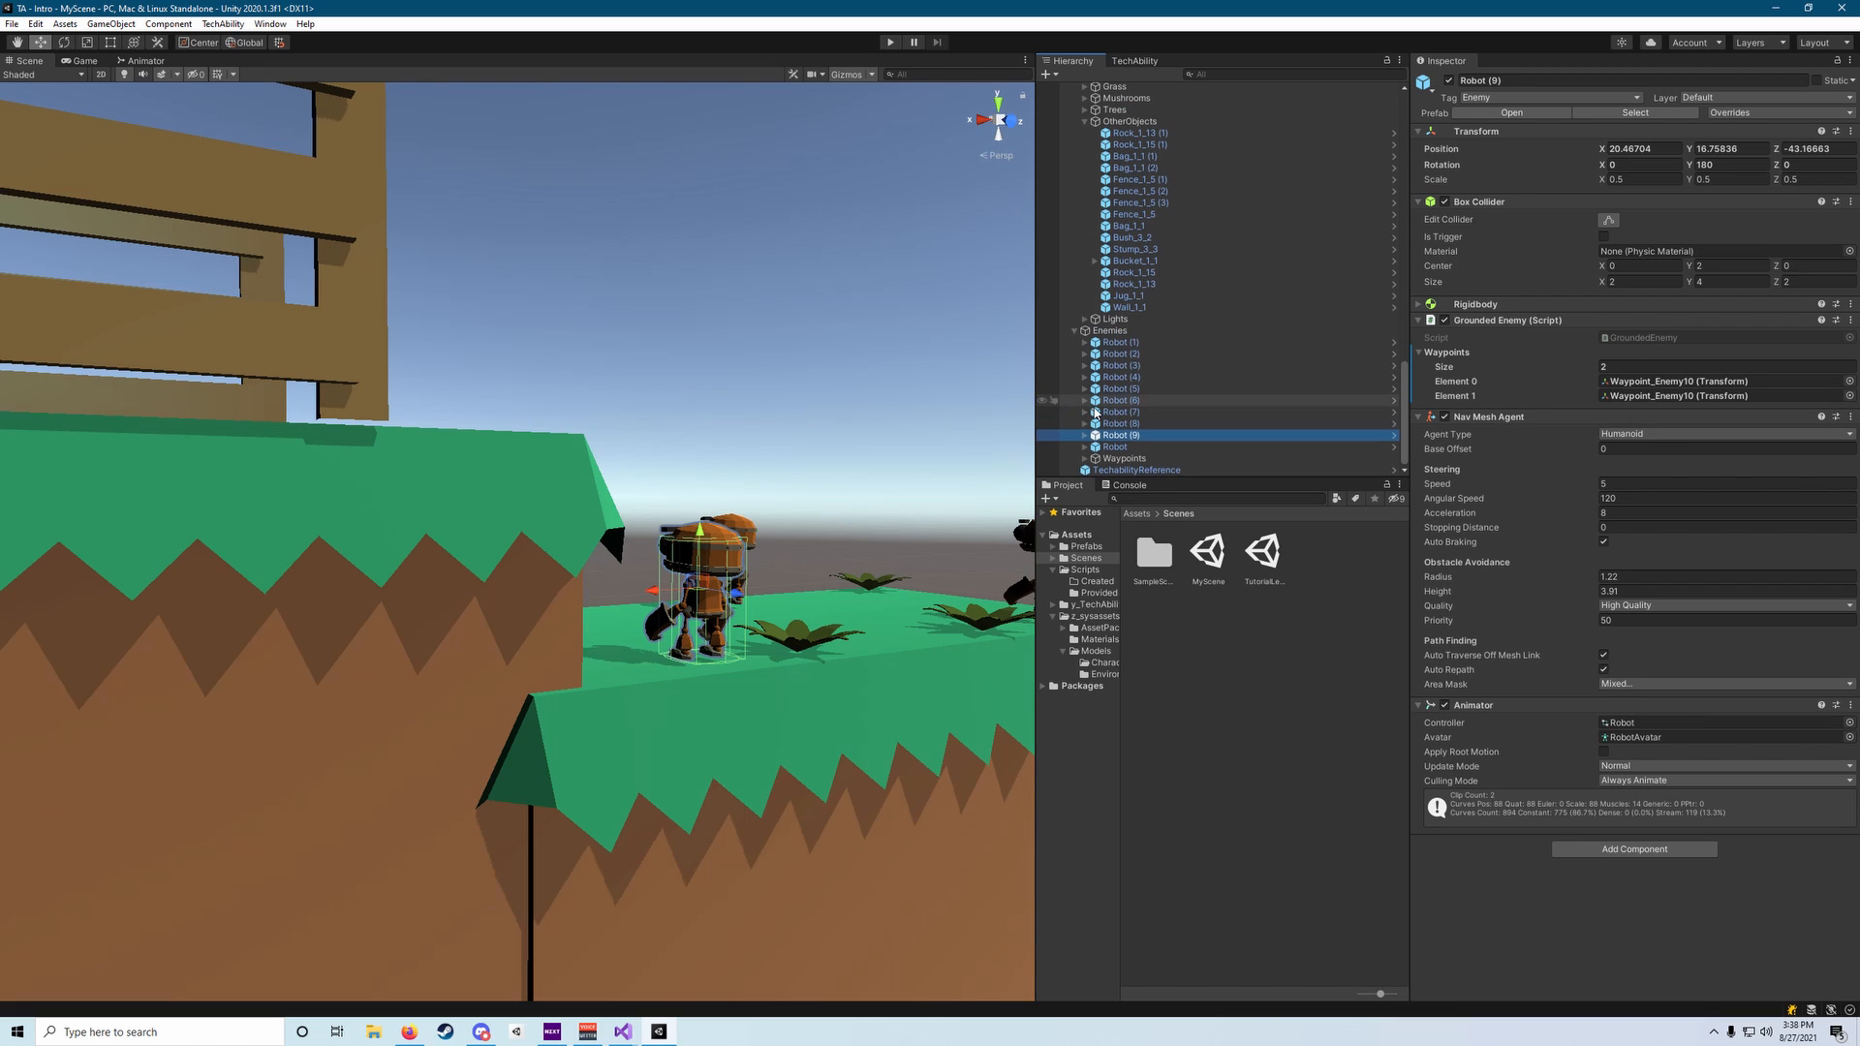
click(1121, 342)
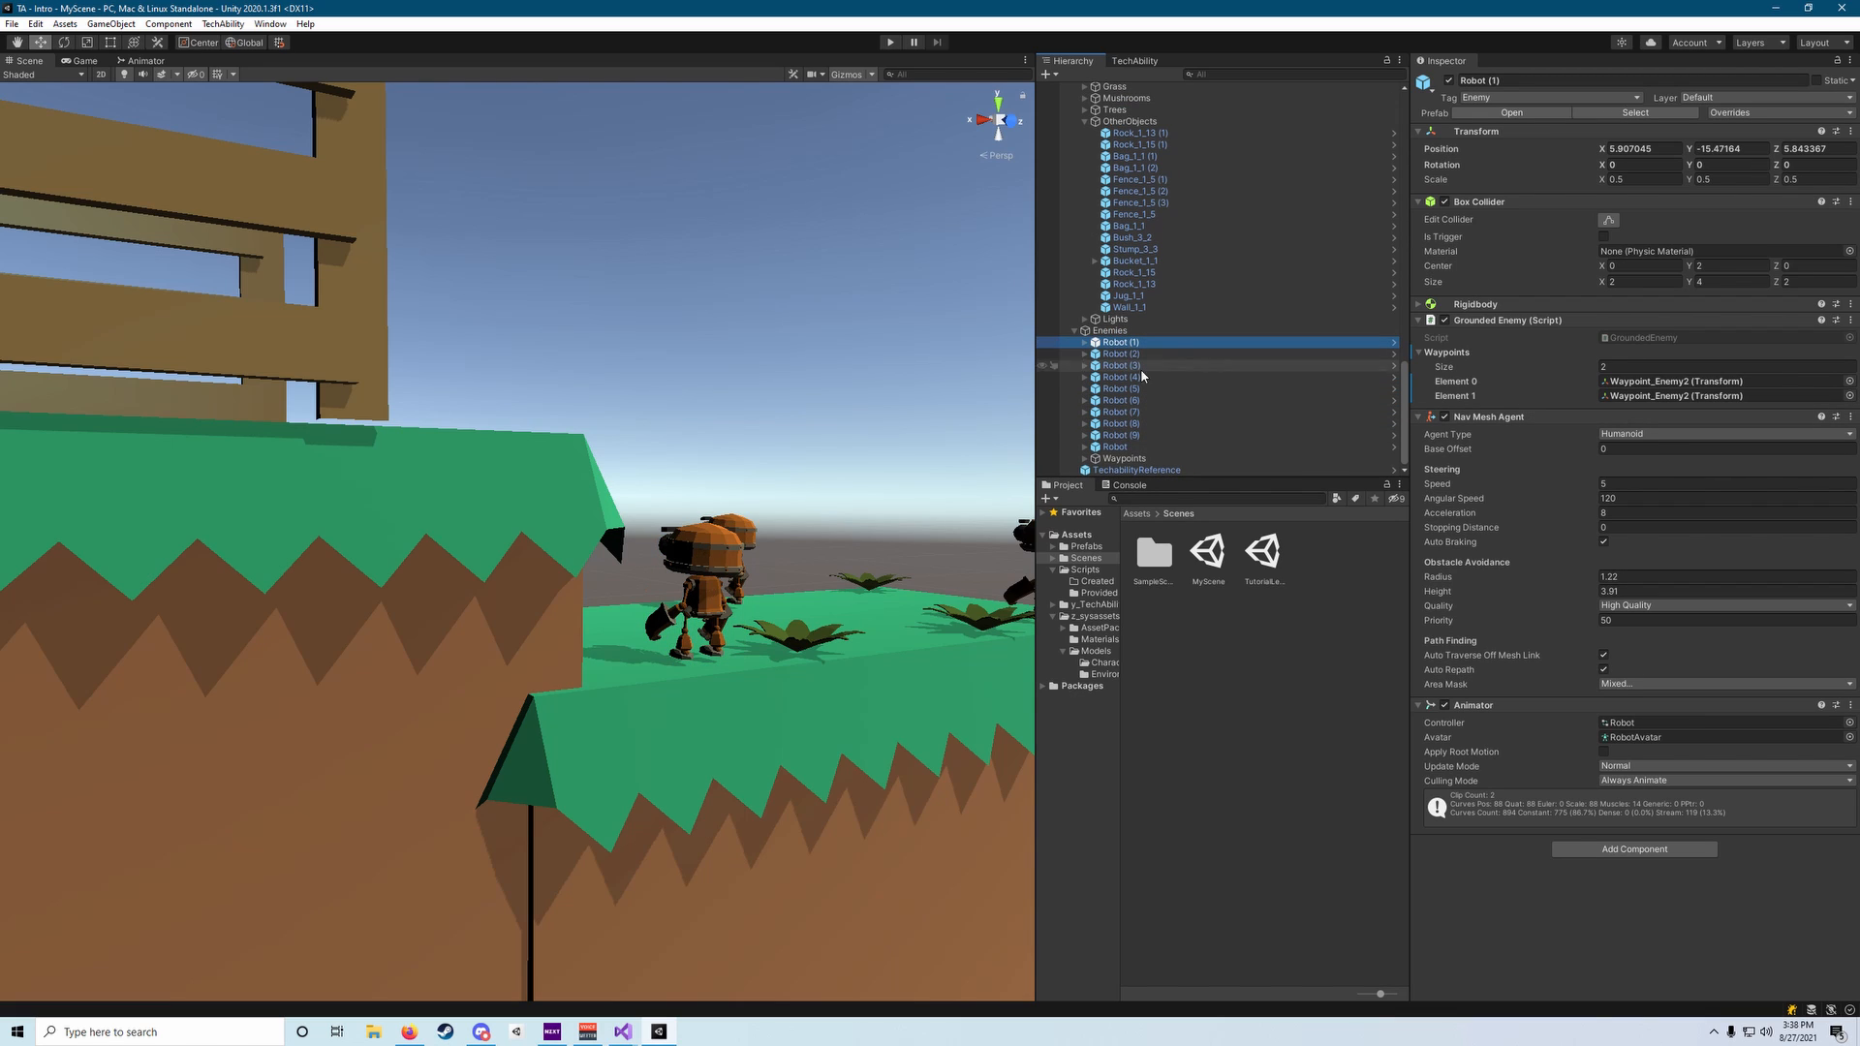
click(1117, 448)
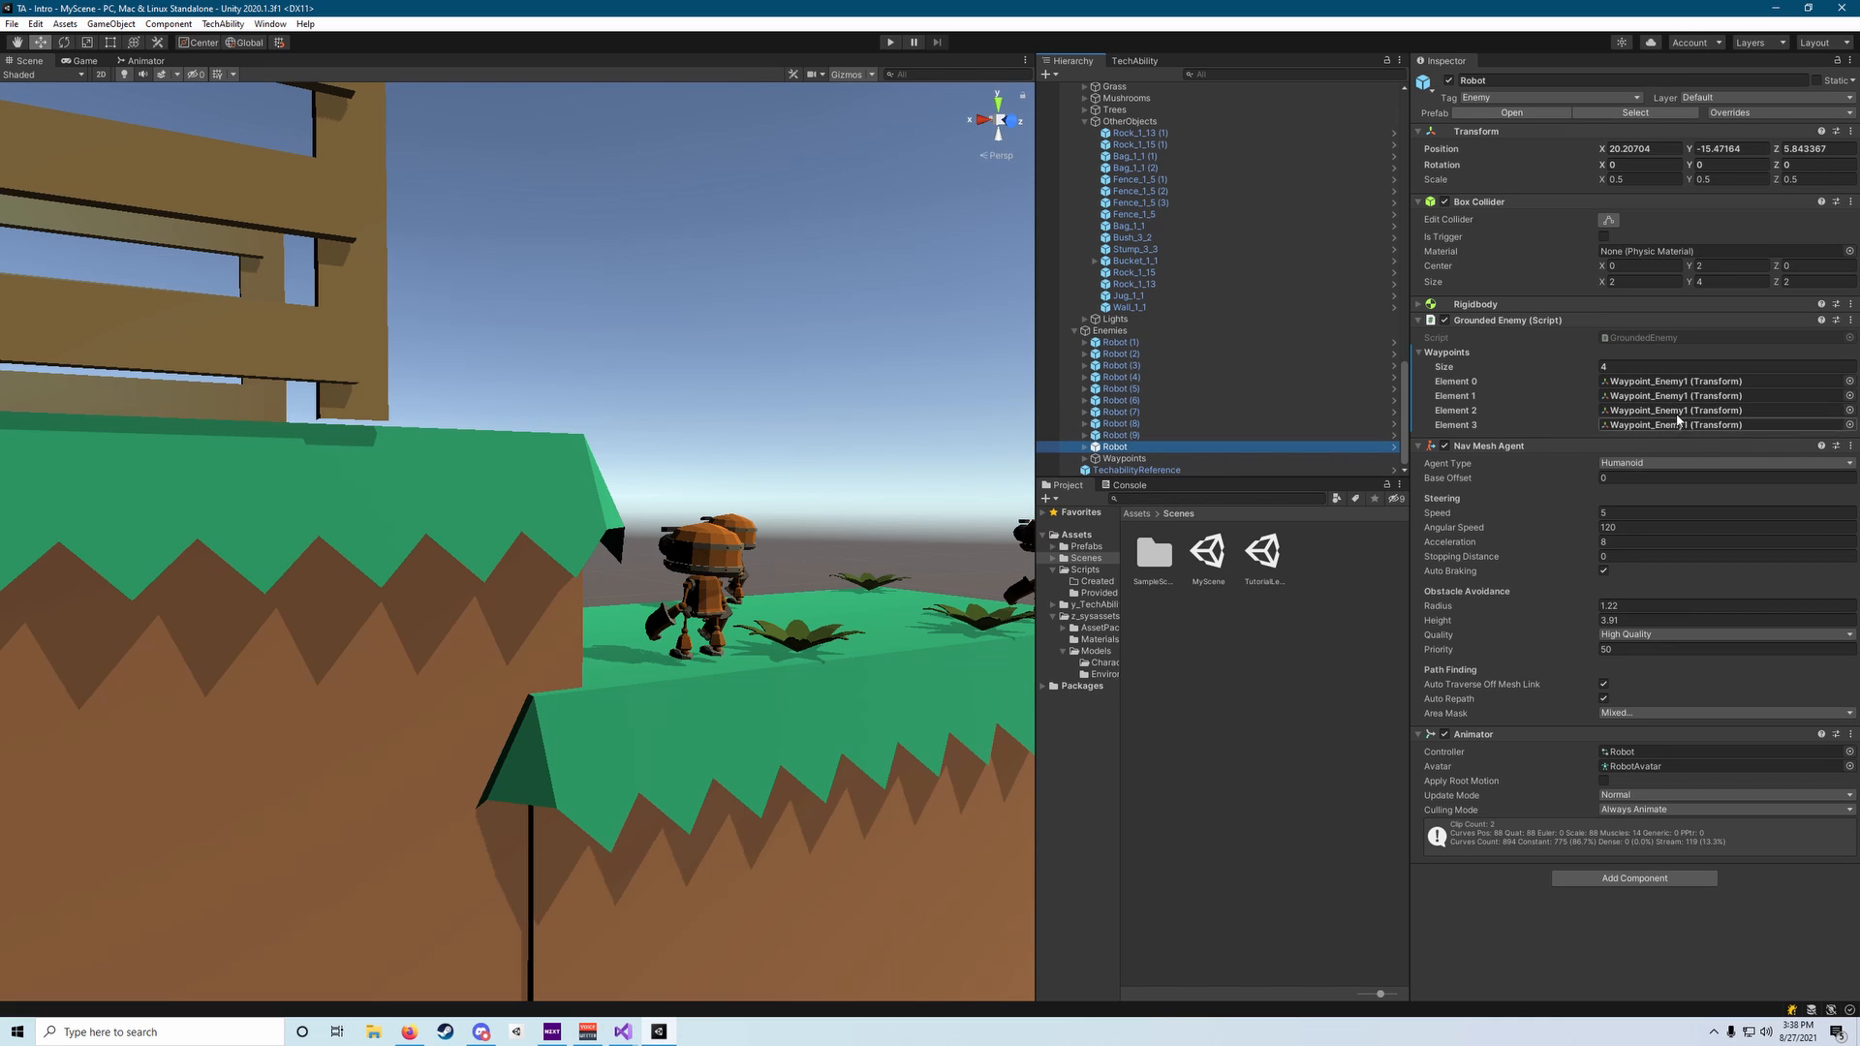
click(1154, 343)
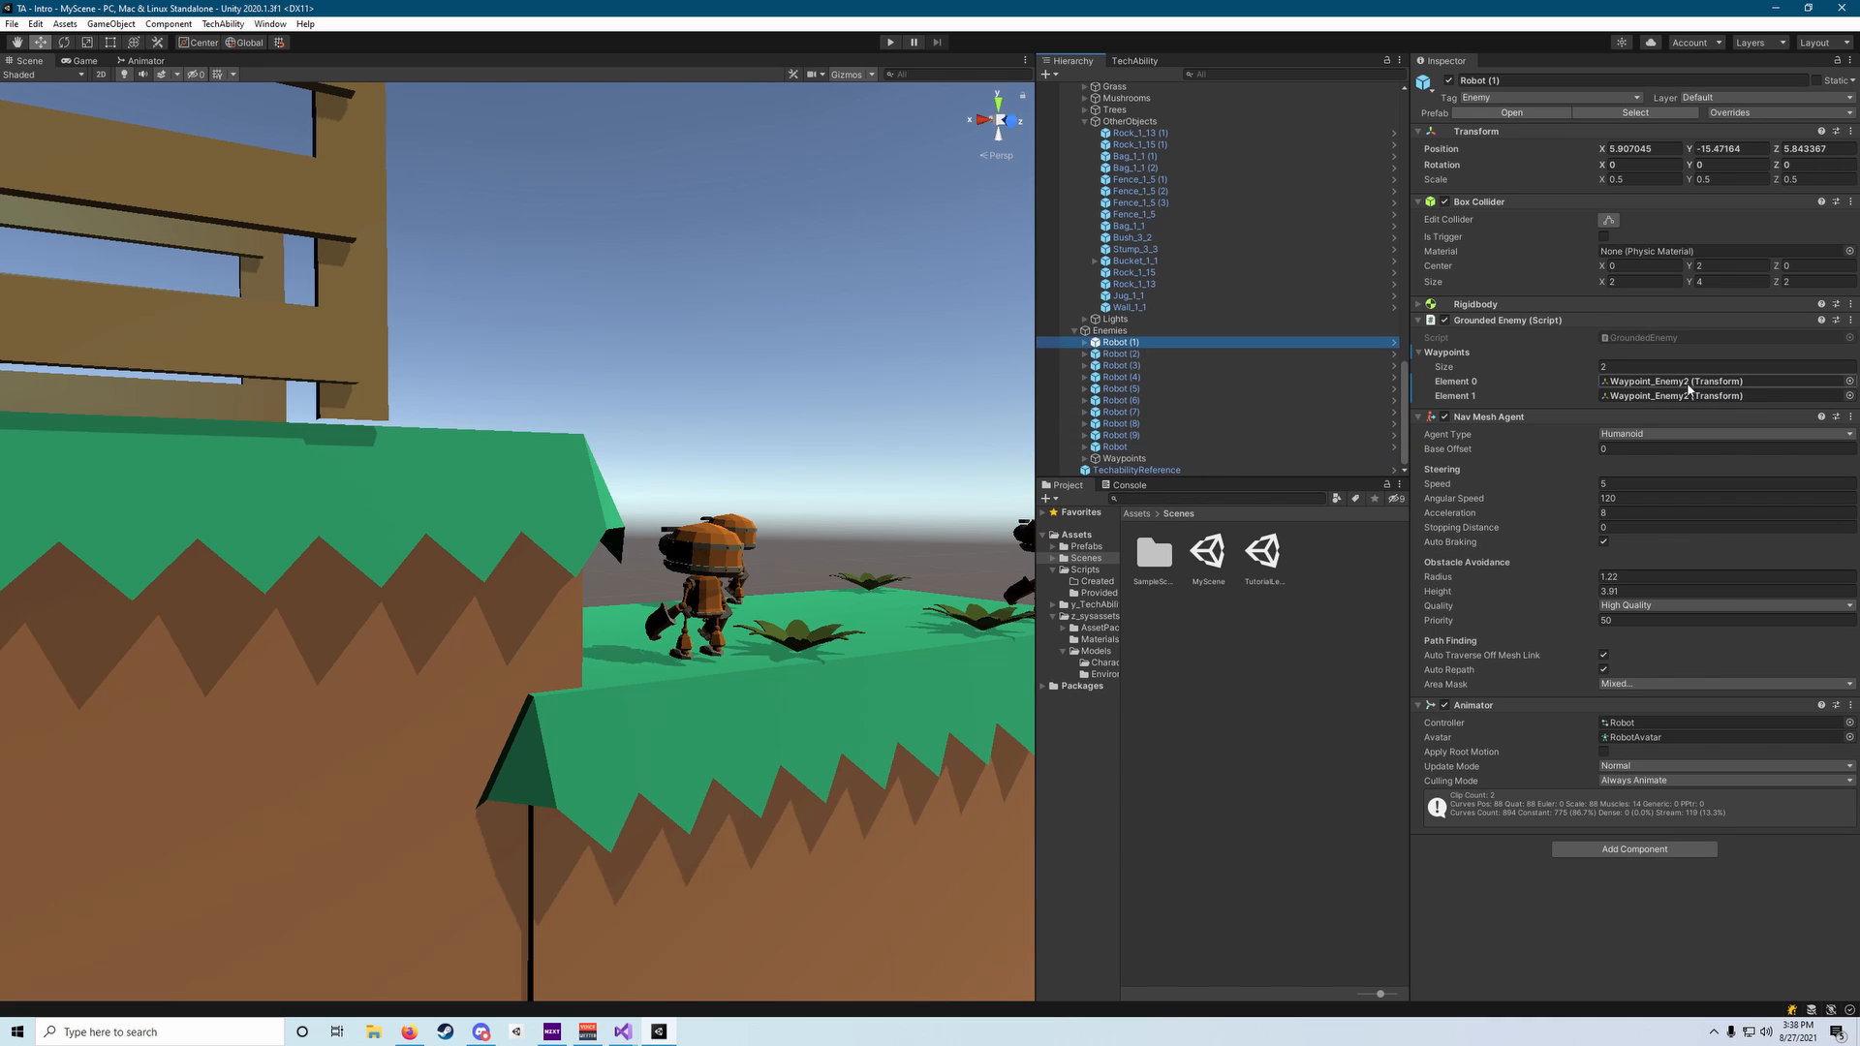
click(1129, 435)
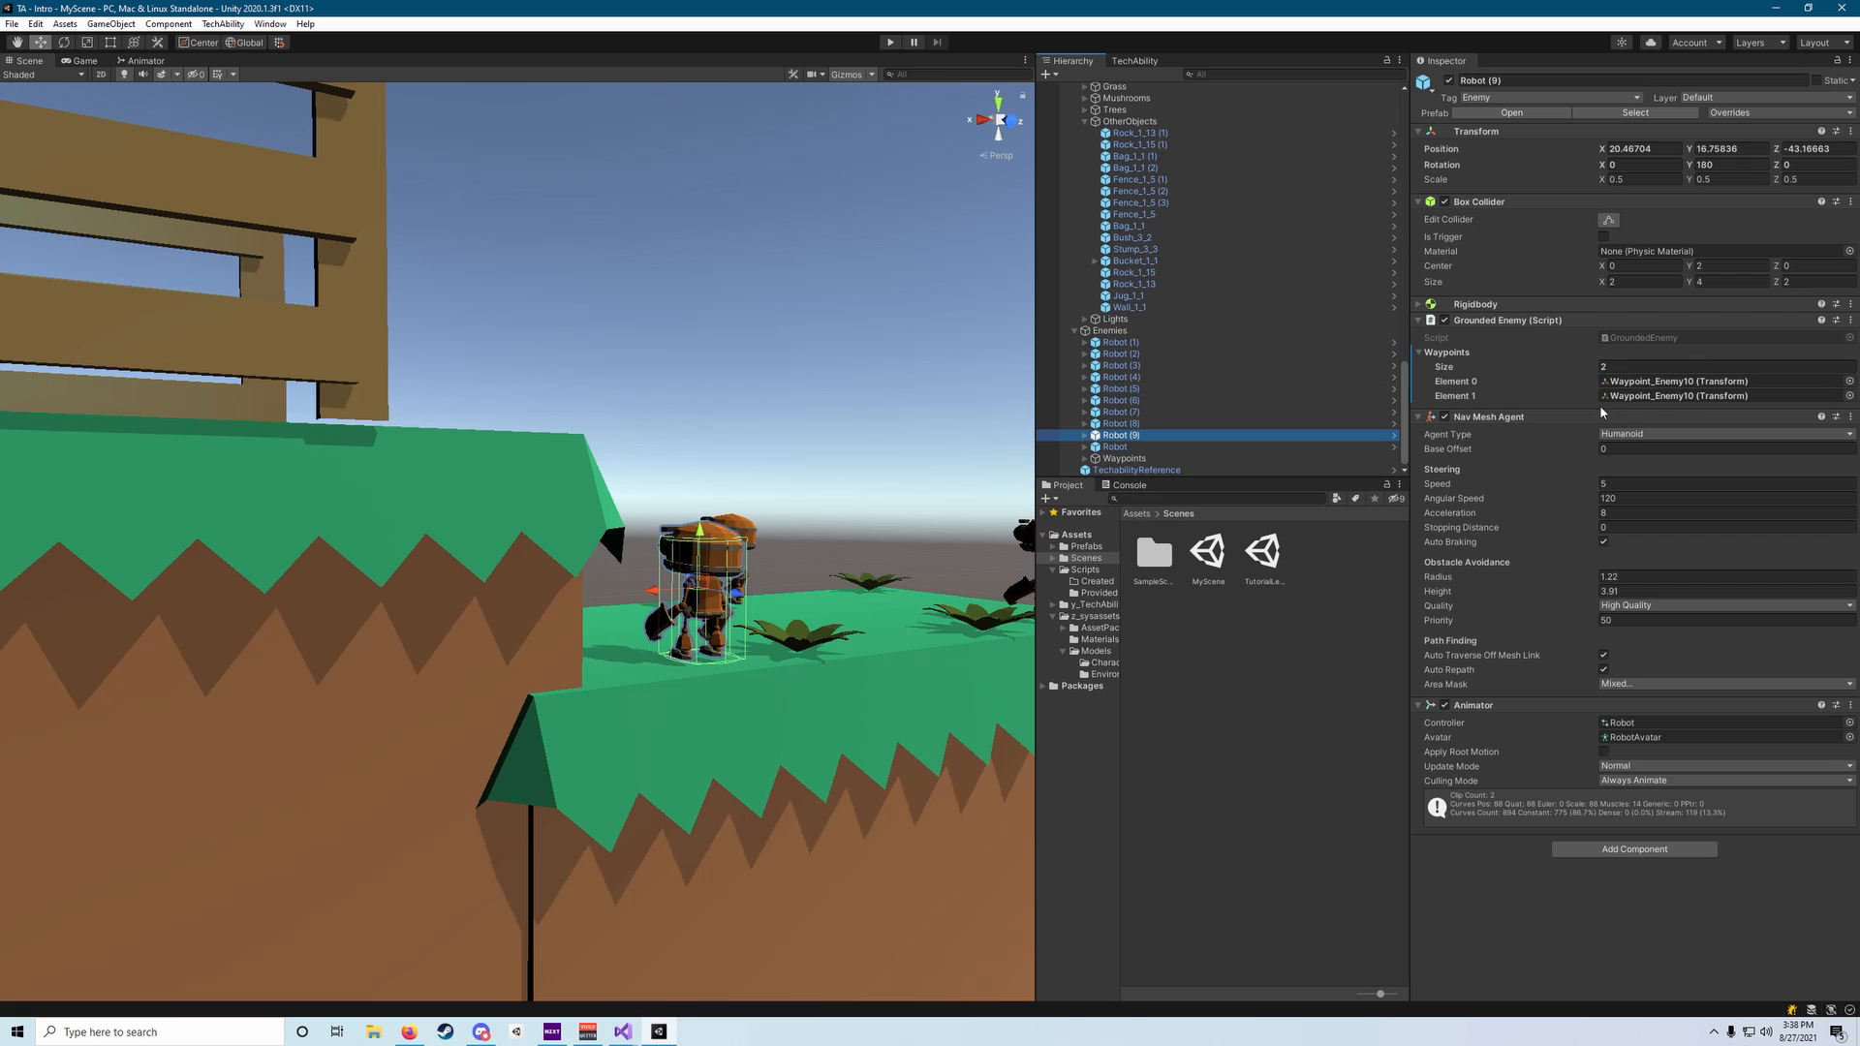
Move Robot from the chest platform onto the neighbouring tree platform, to about X 0.62, Z 5.84.
key(s)
right_drag(803, 517, 1038, 695)
key(w)
click(724, 695)
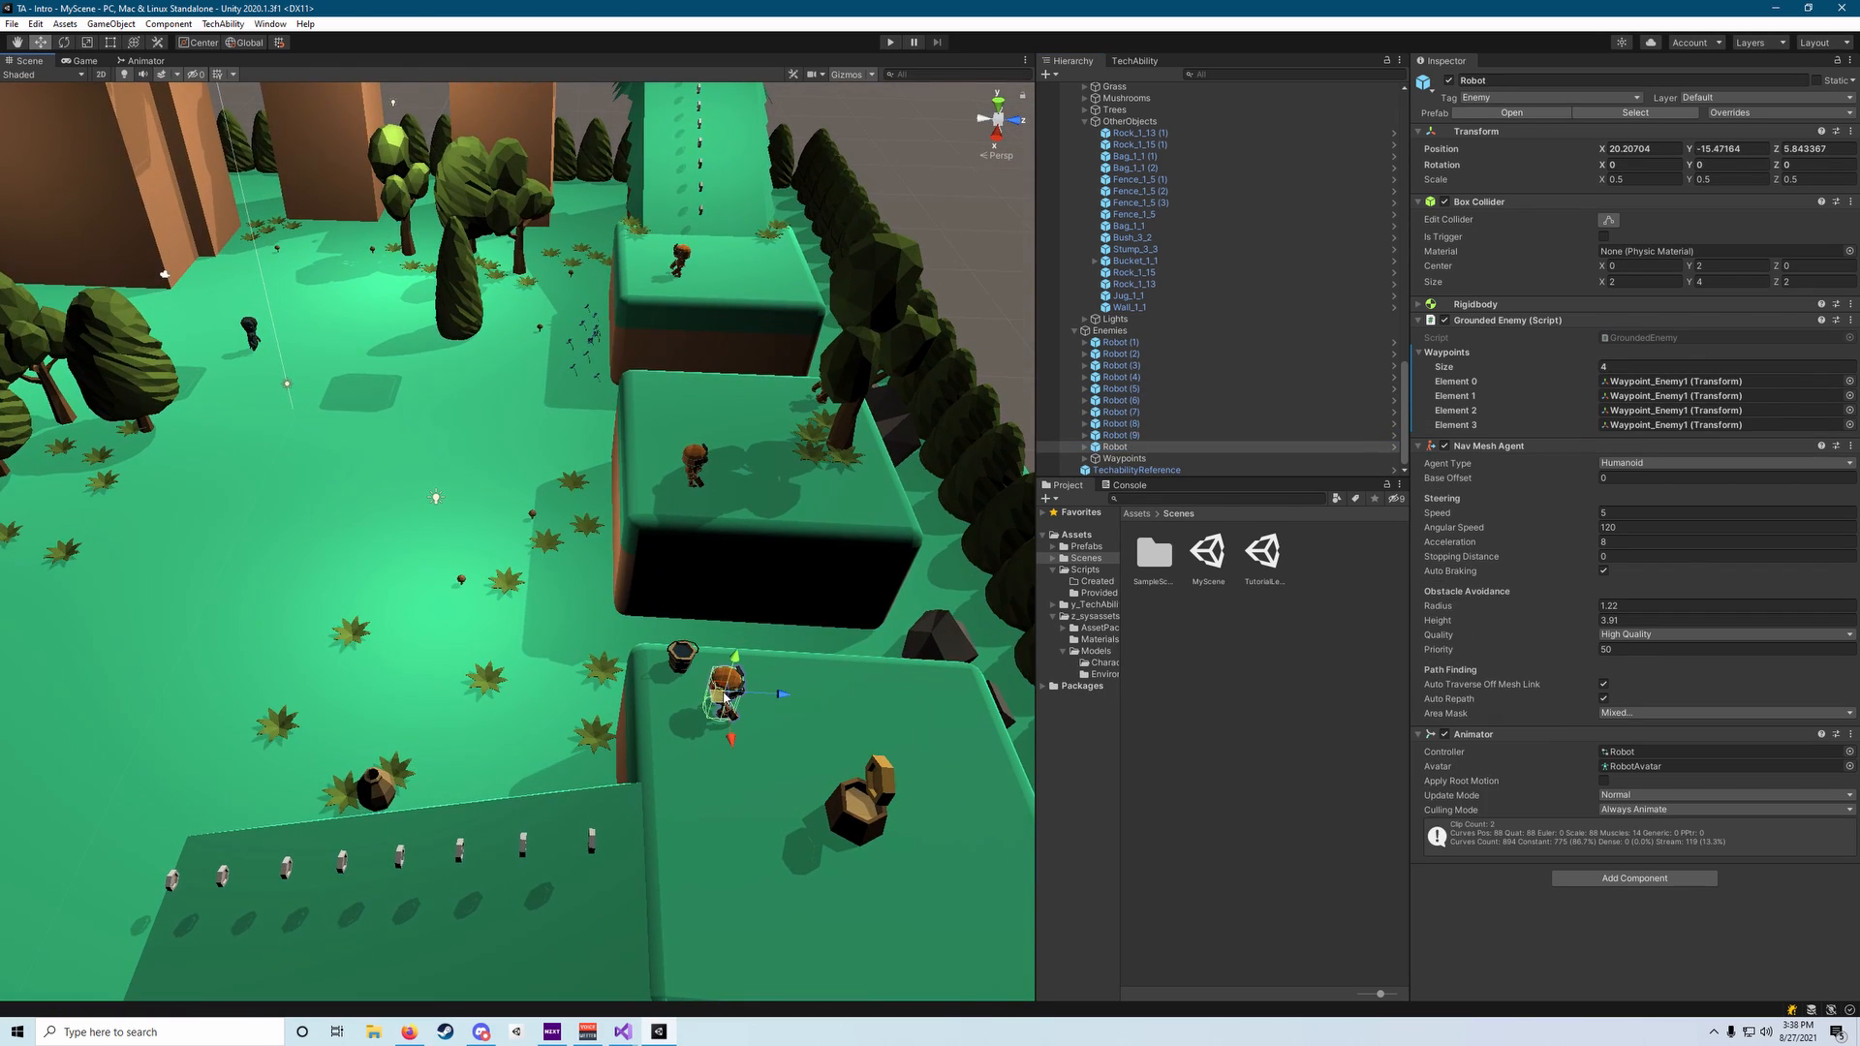
right_drag(794, 653, 937, 592)
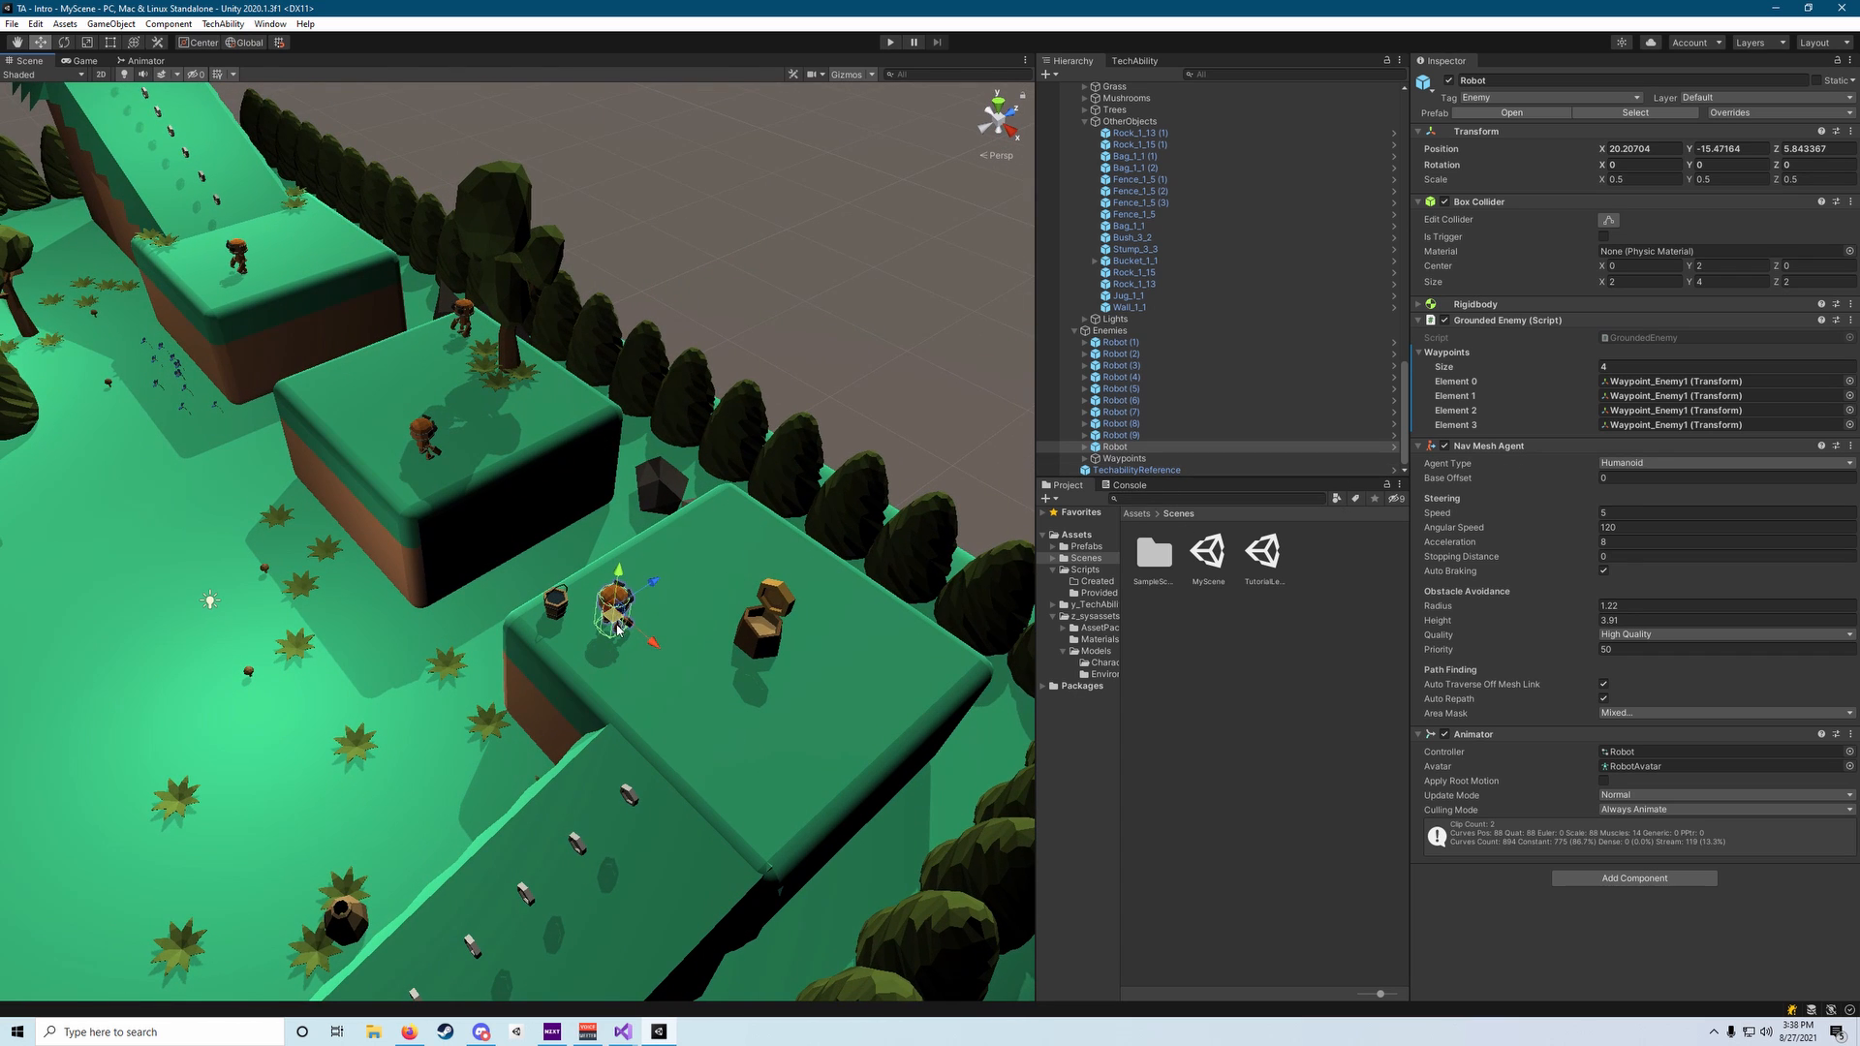
right_drag(612, 610, 527, 599)
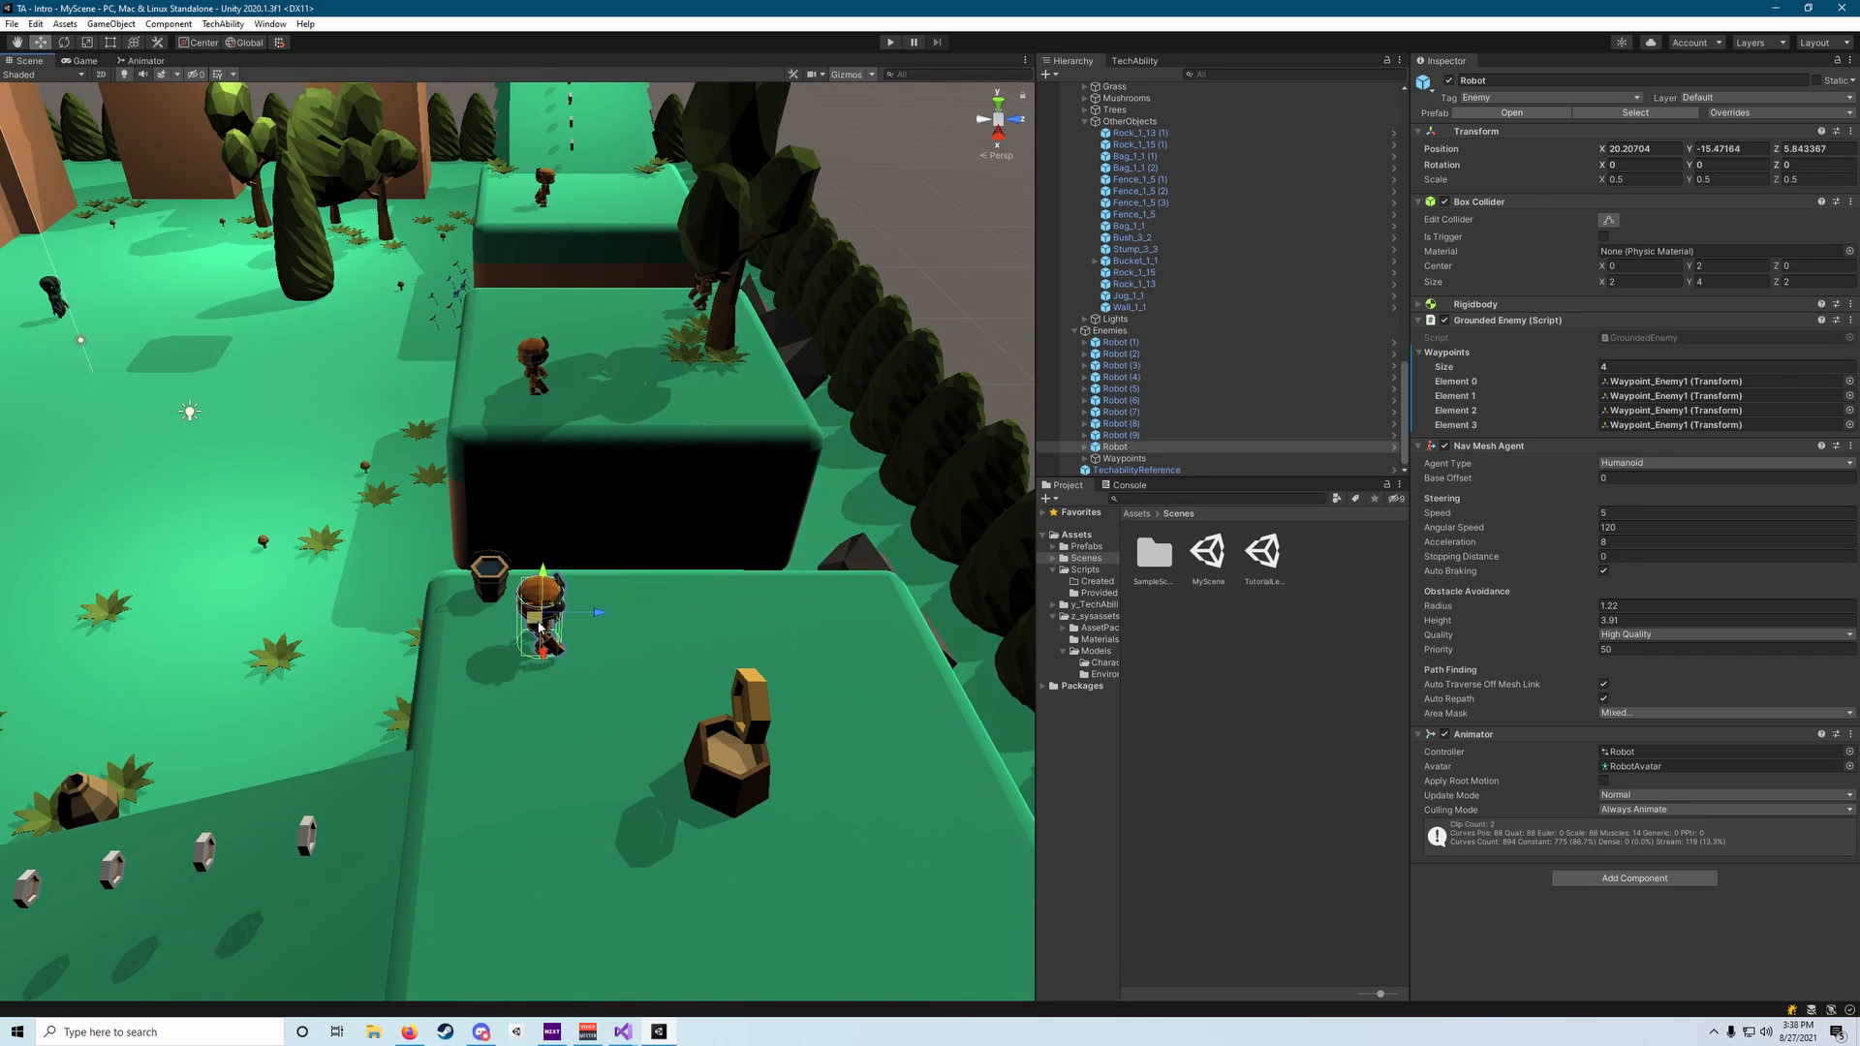
drag(533, 625, 533, 310)
right_drag(533, 310, 689, 198)
key(w)
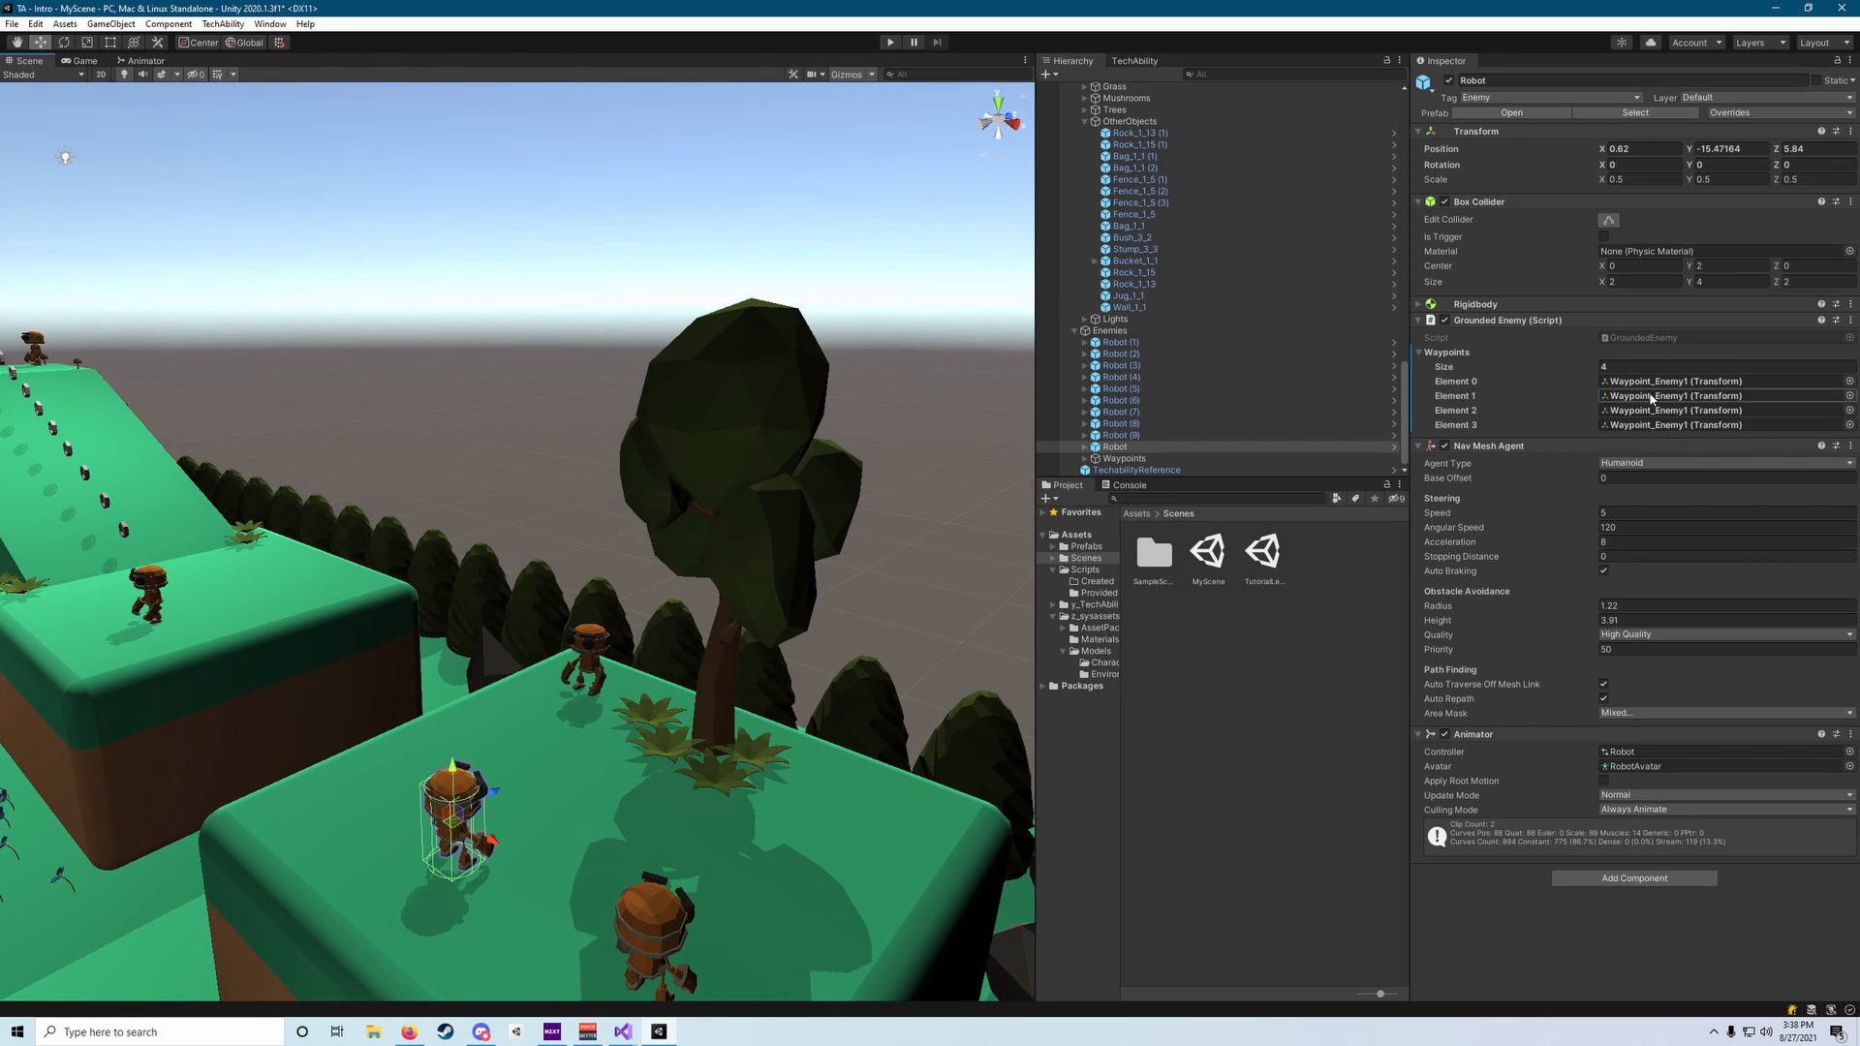
Locate the Waypoint_Enemy1 object that Robot's waypoint Element 0 refers to and select it.
key(a)
right_drag(742, 505, 1009, 545)
click(1680, 384)
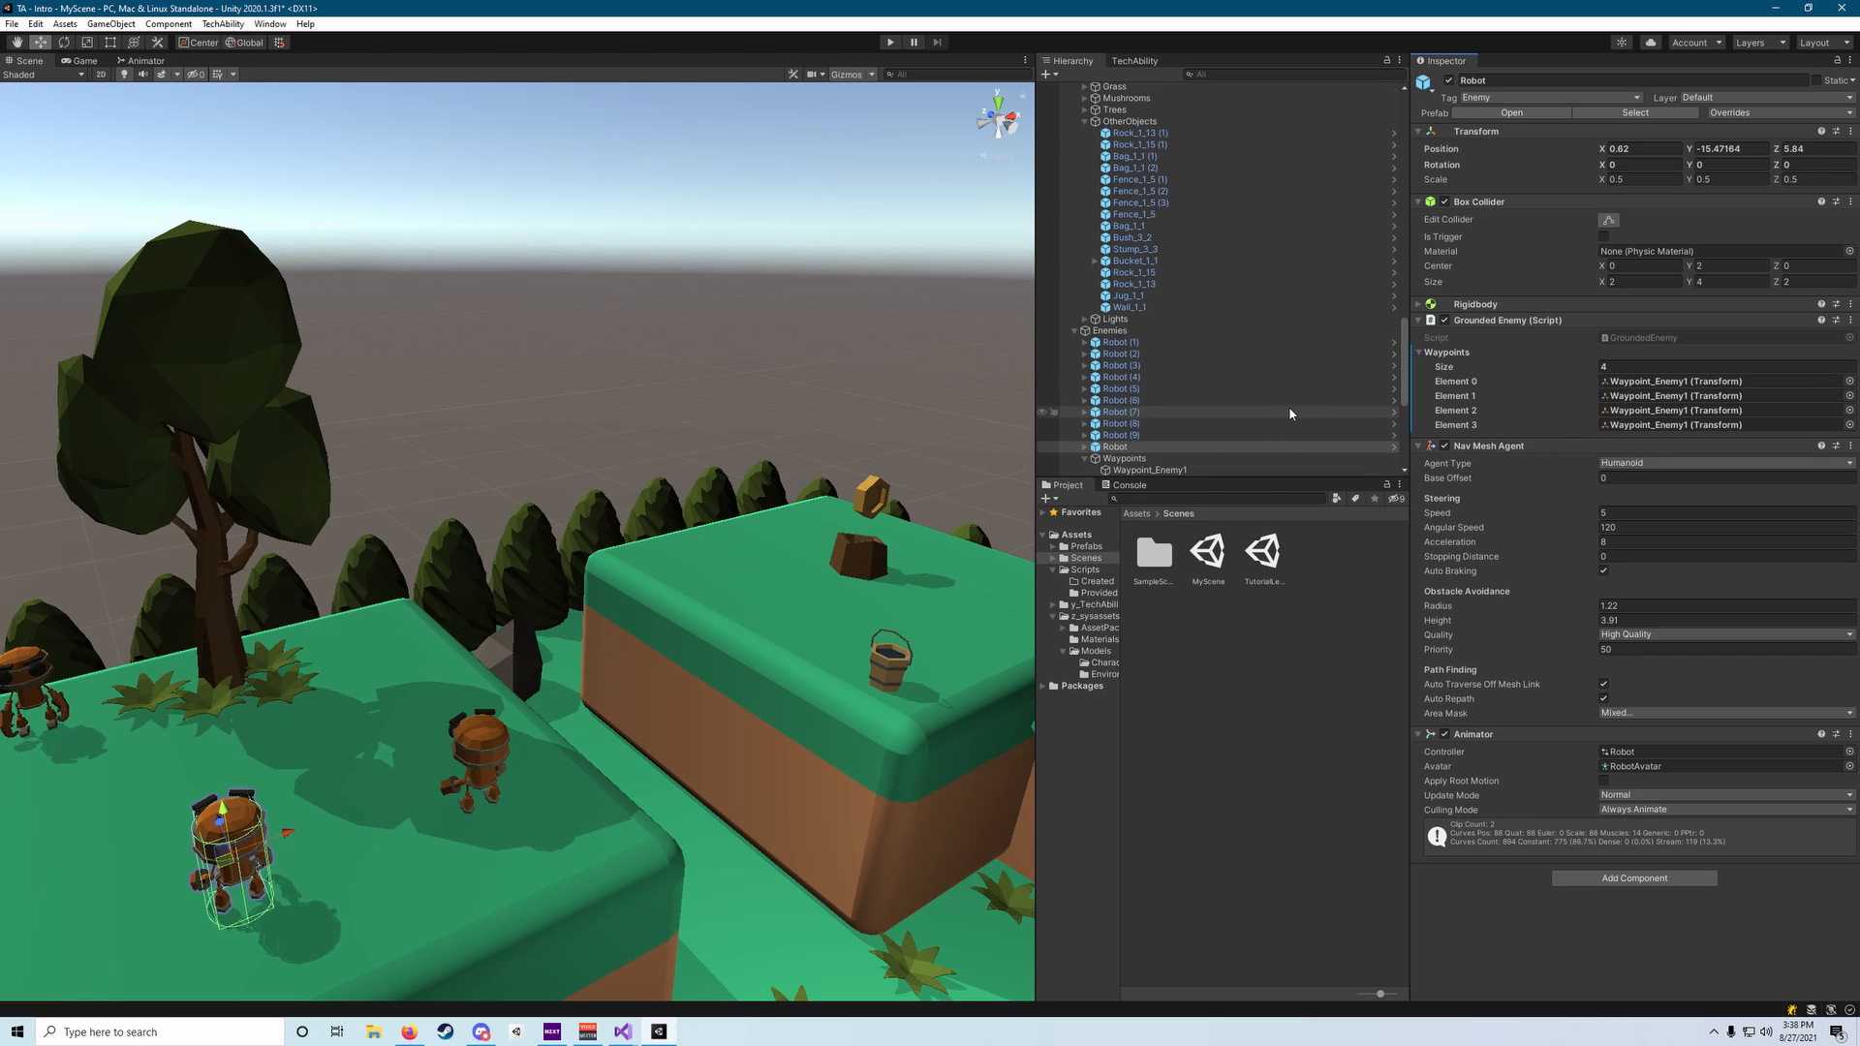
scroll(1293, 415, down, 1)
click(1666, 382)
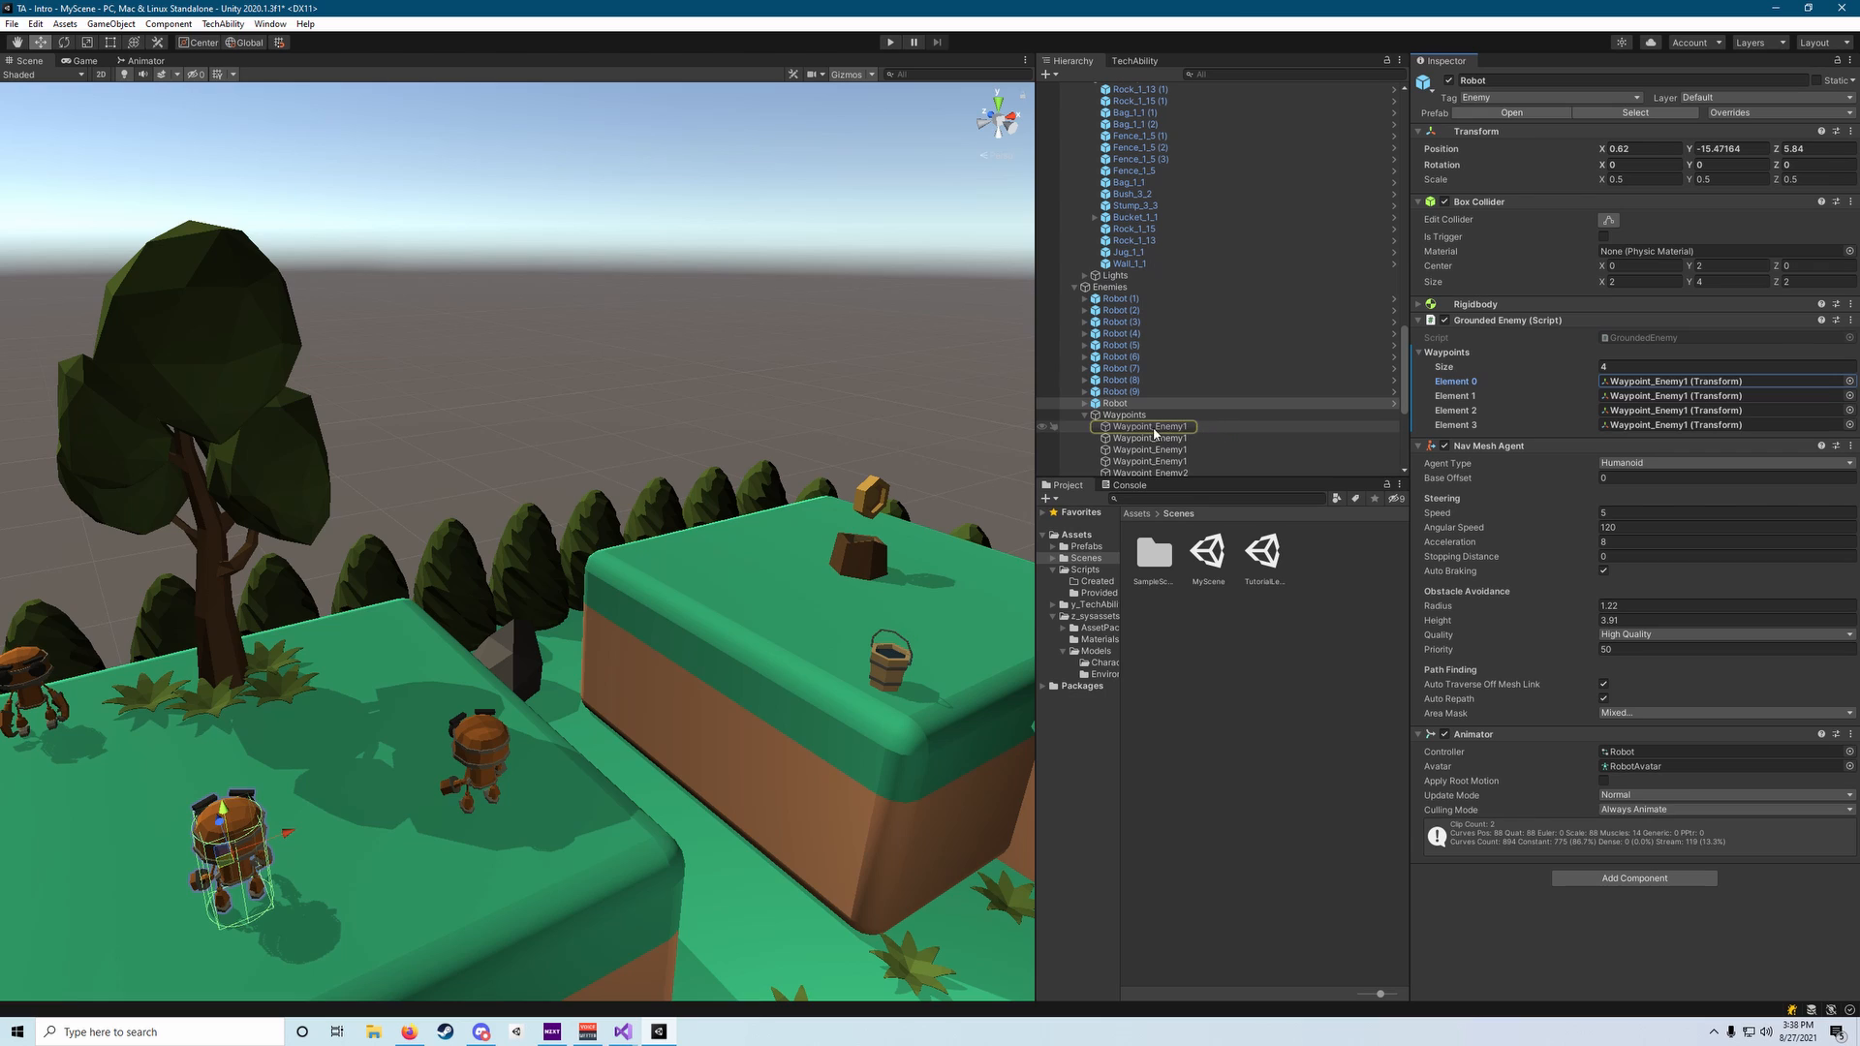
click(1711, 382)
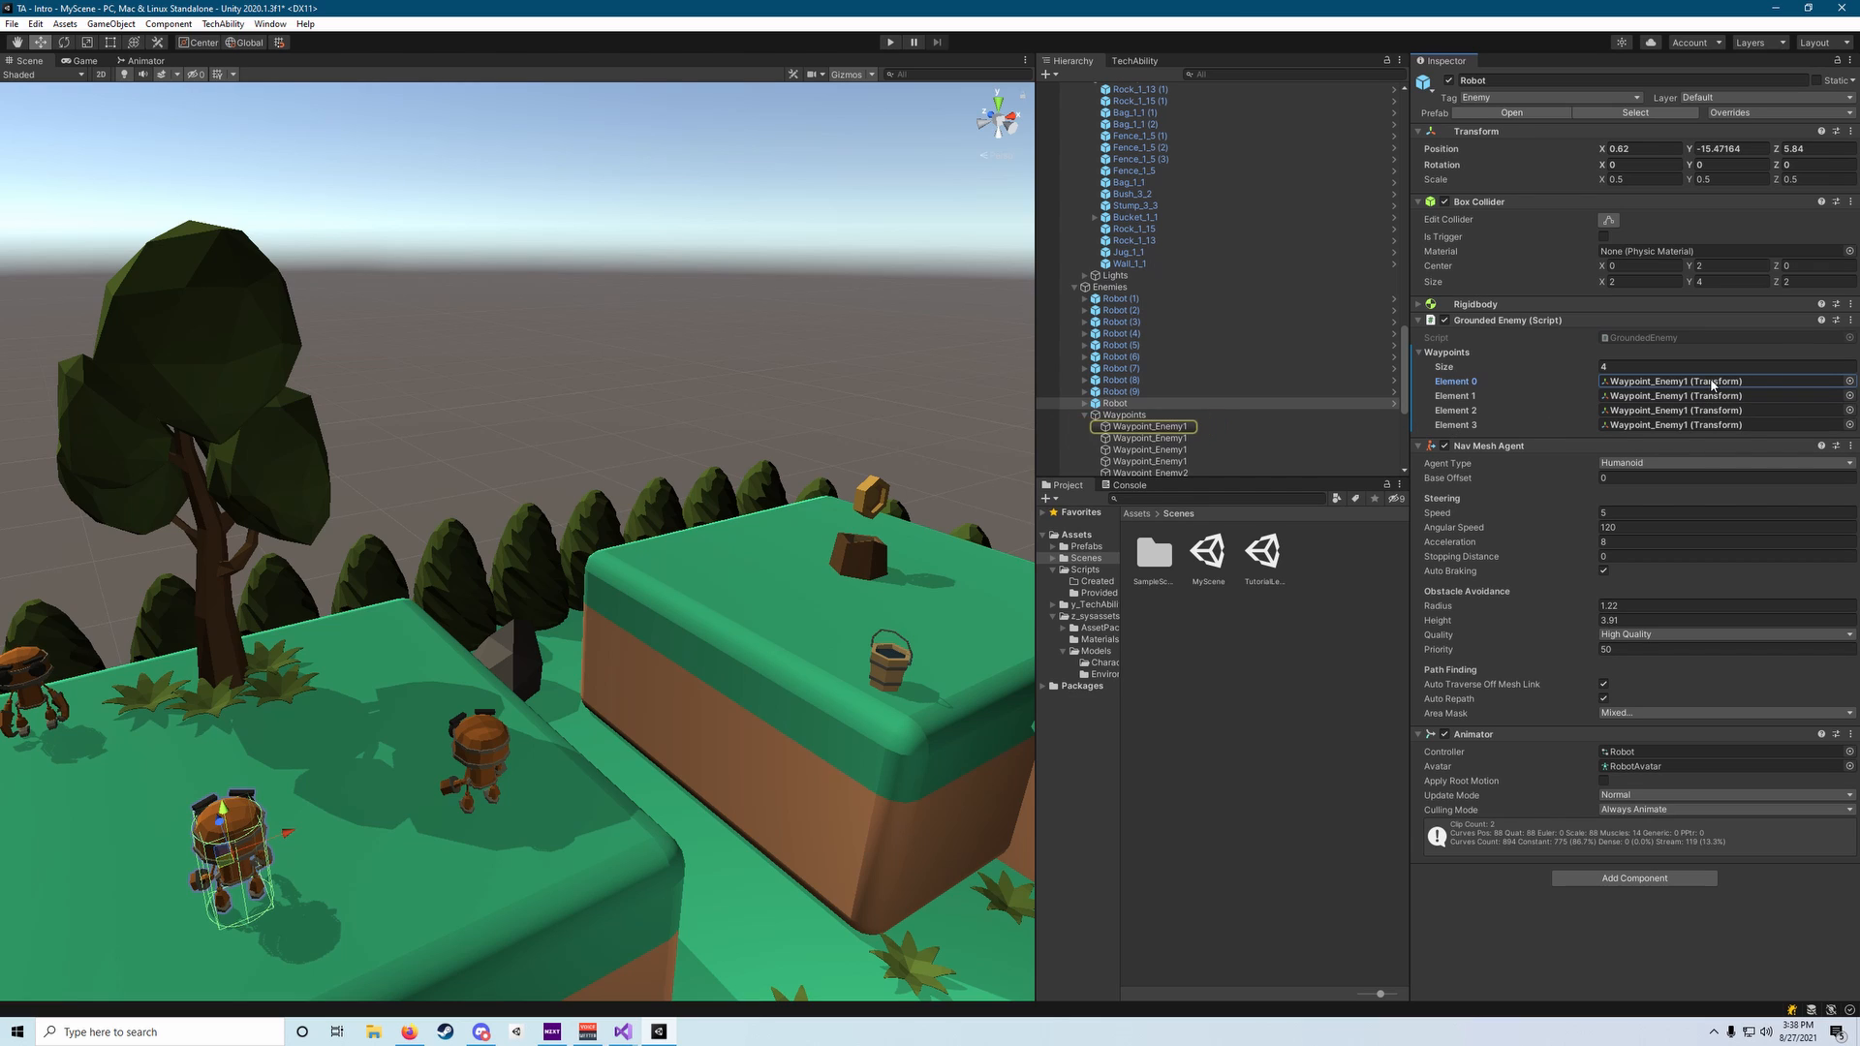
click(1712, 382)
double_click(1711, 383)
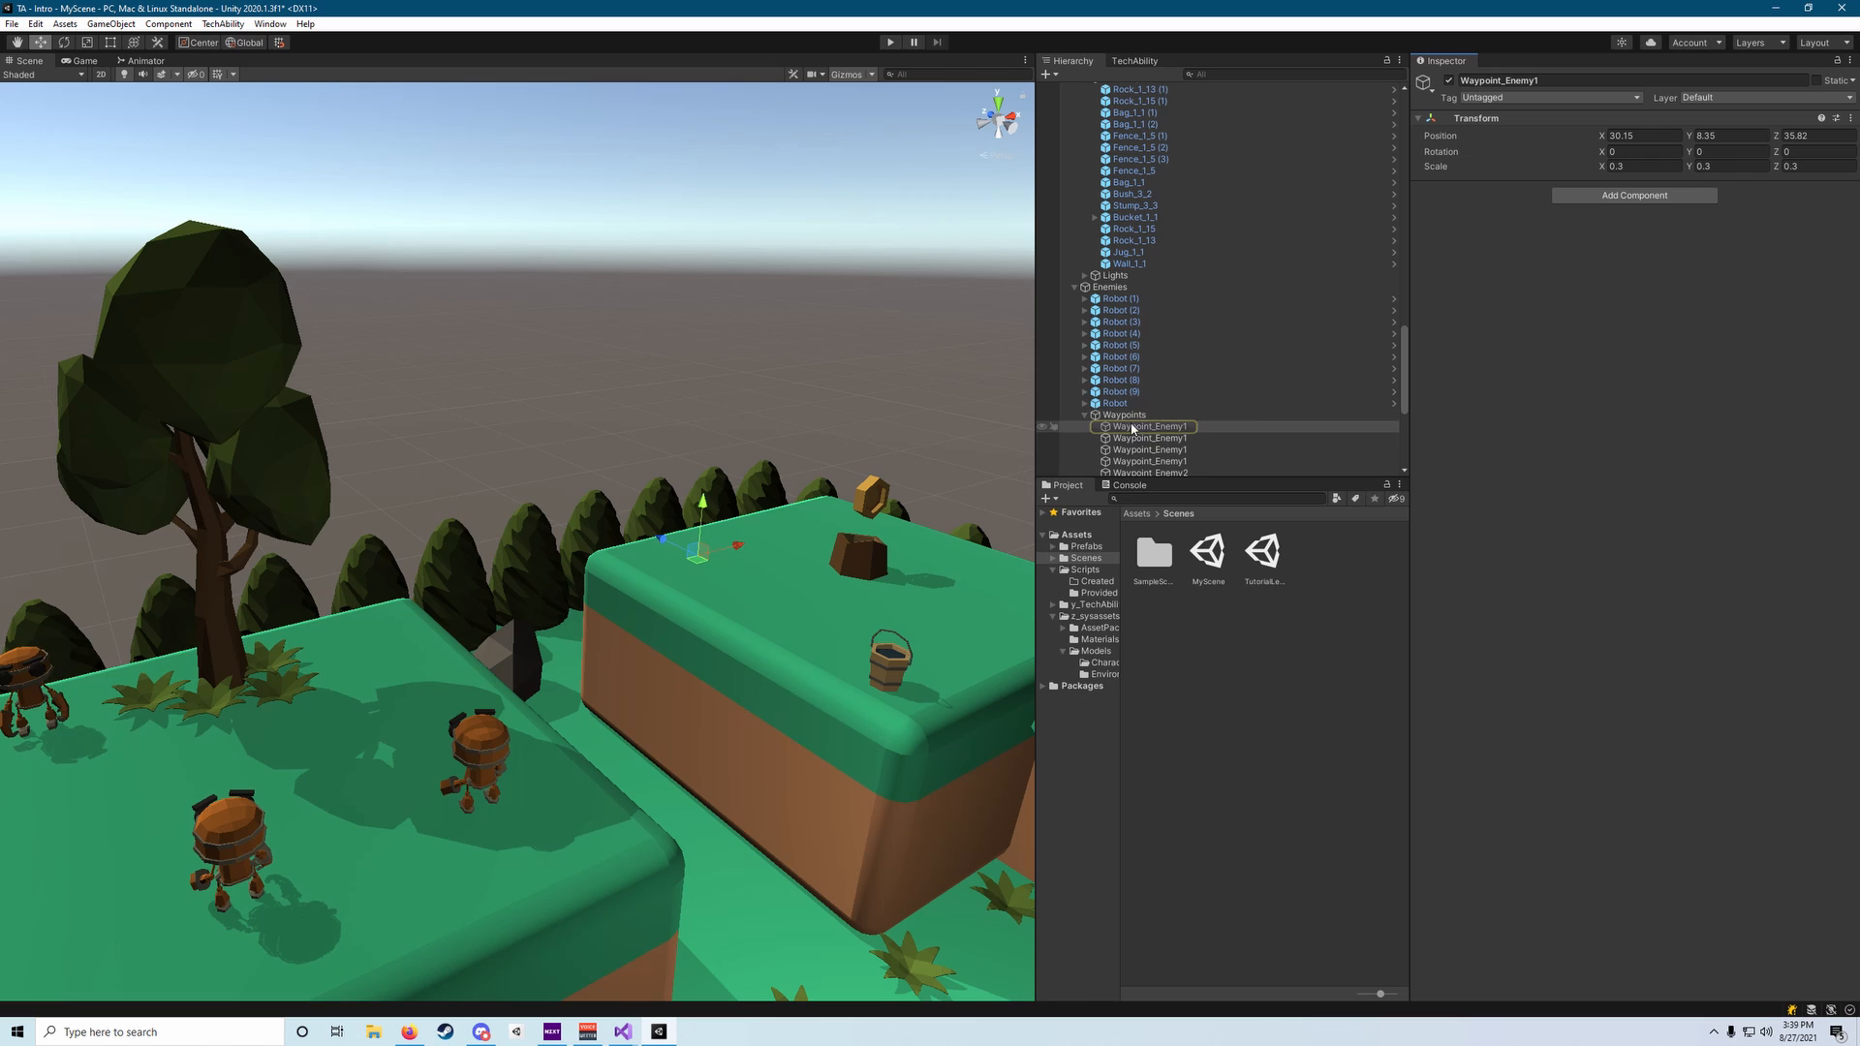
click(1171, 404)
click(1722, 385)
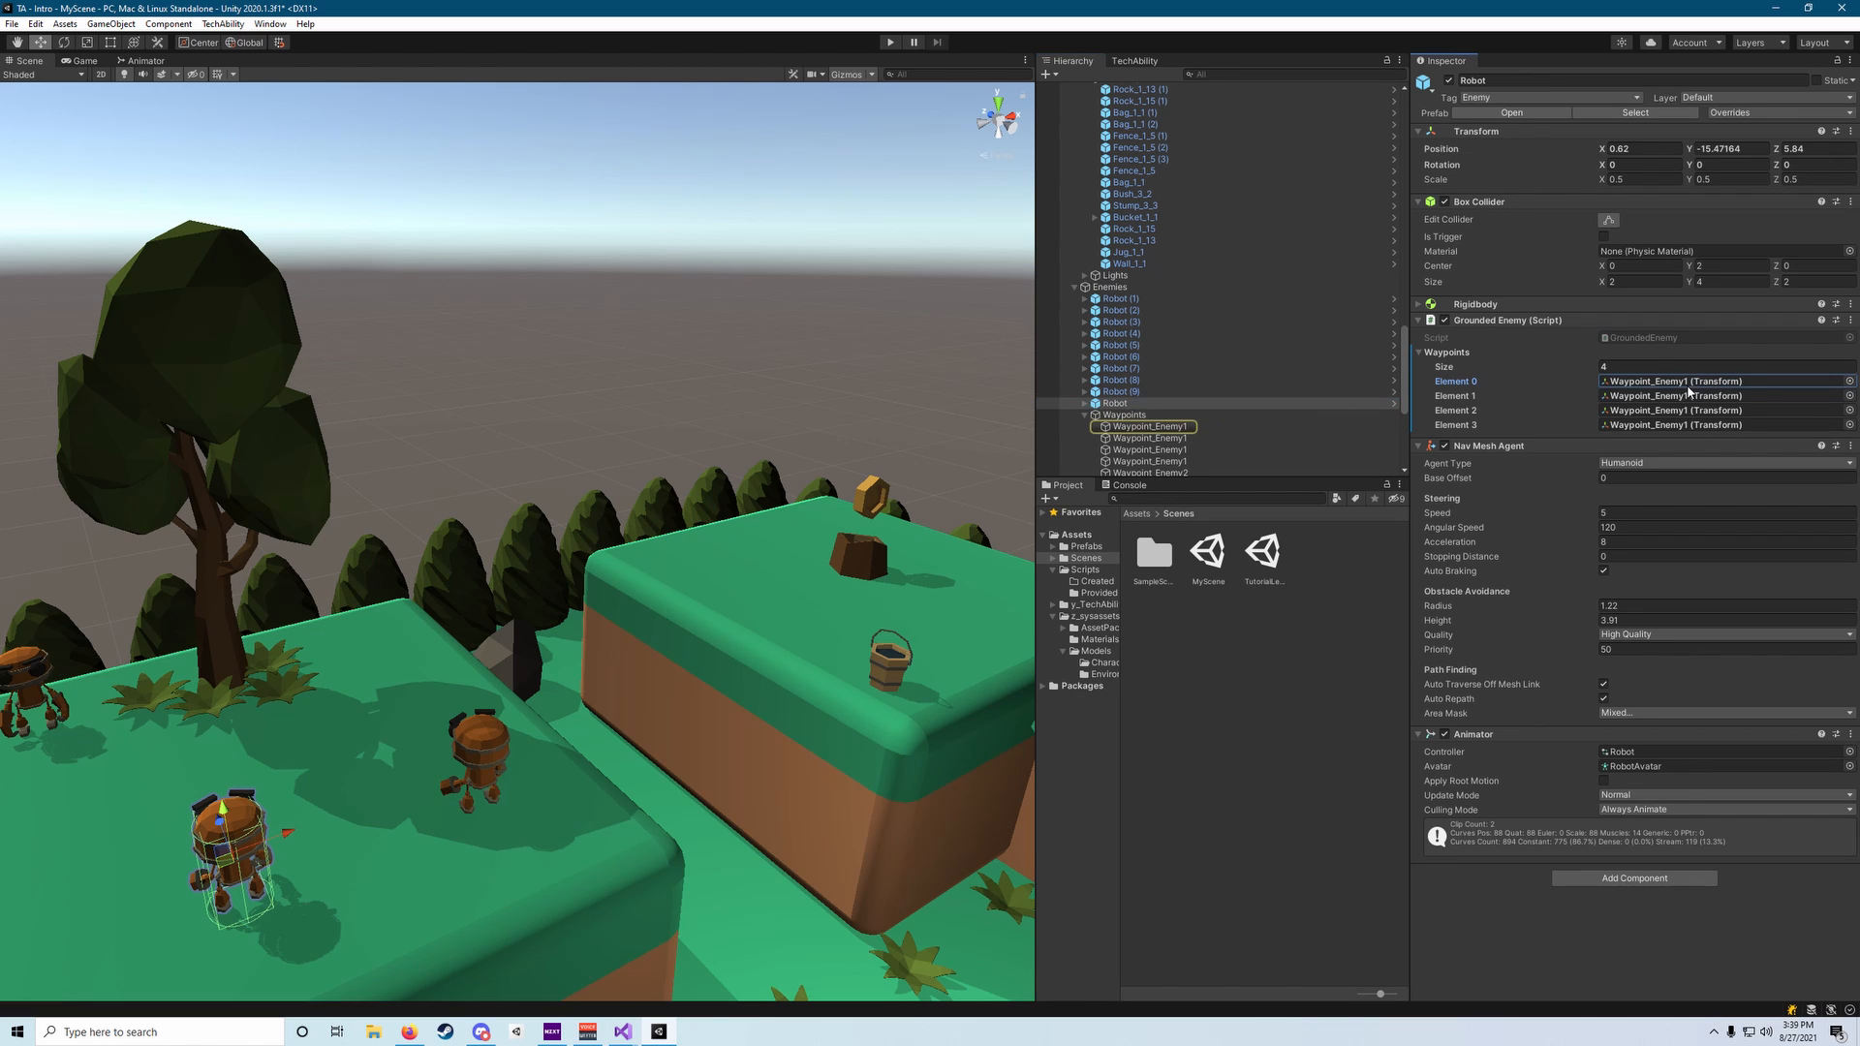
double_click(1686, 383)
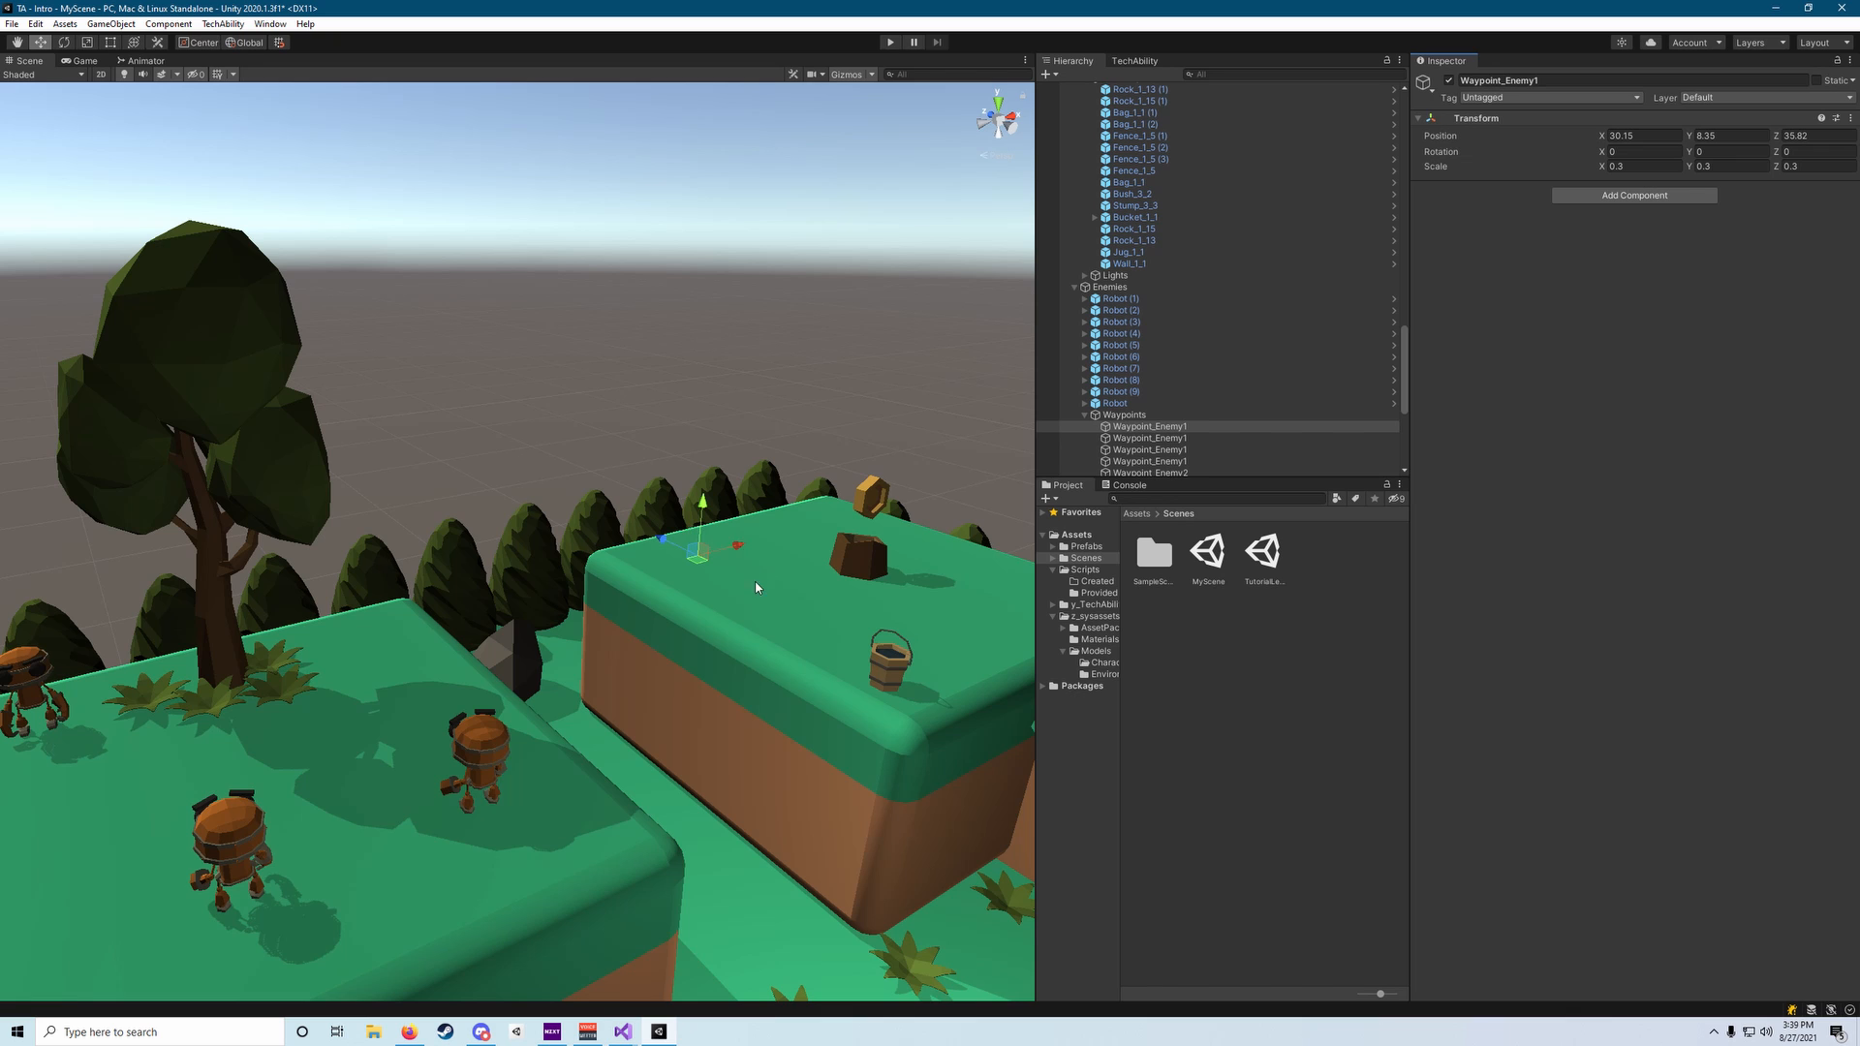
Check where each of the four Waypoint_Enemy1 objects sits relative to the tree platform and its neighbour.
alt+drag(758, 588, 334, 564)
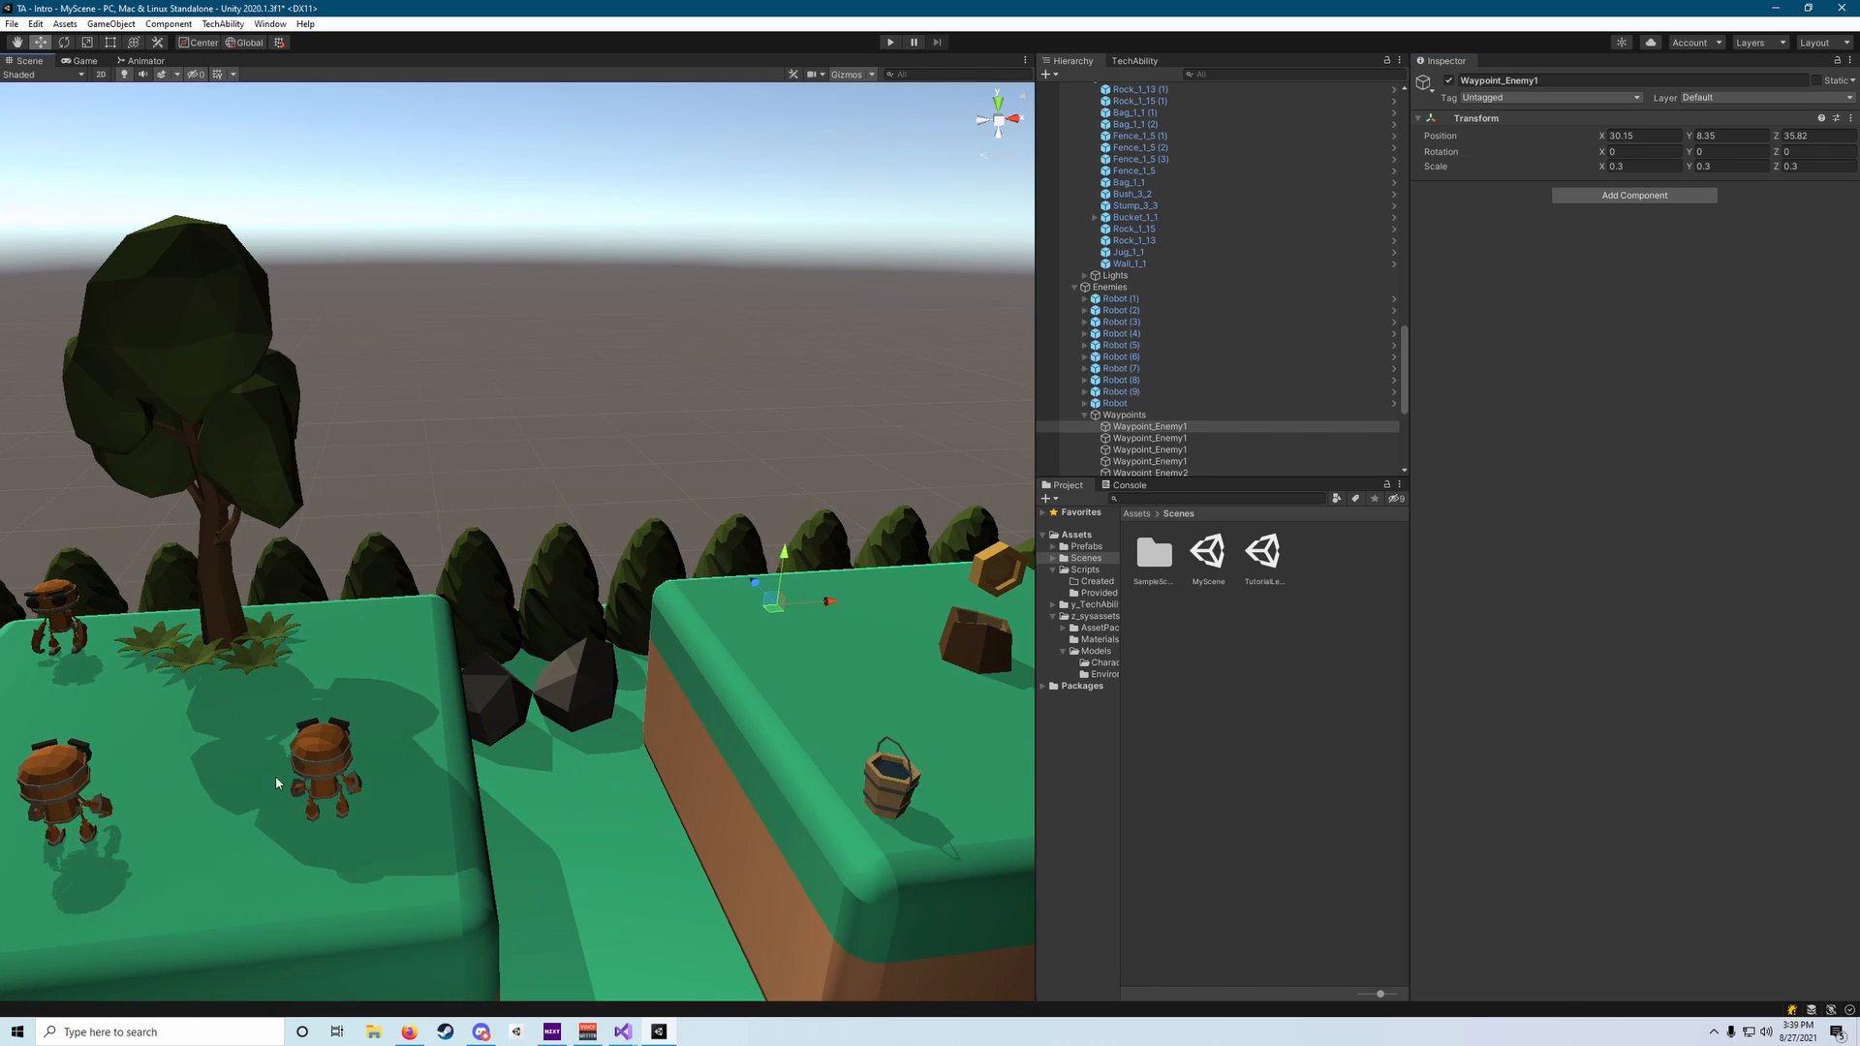
alt+drag(315, 835, 353, 731)
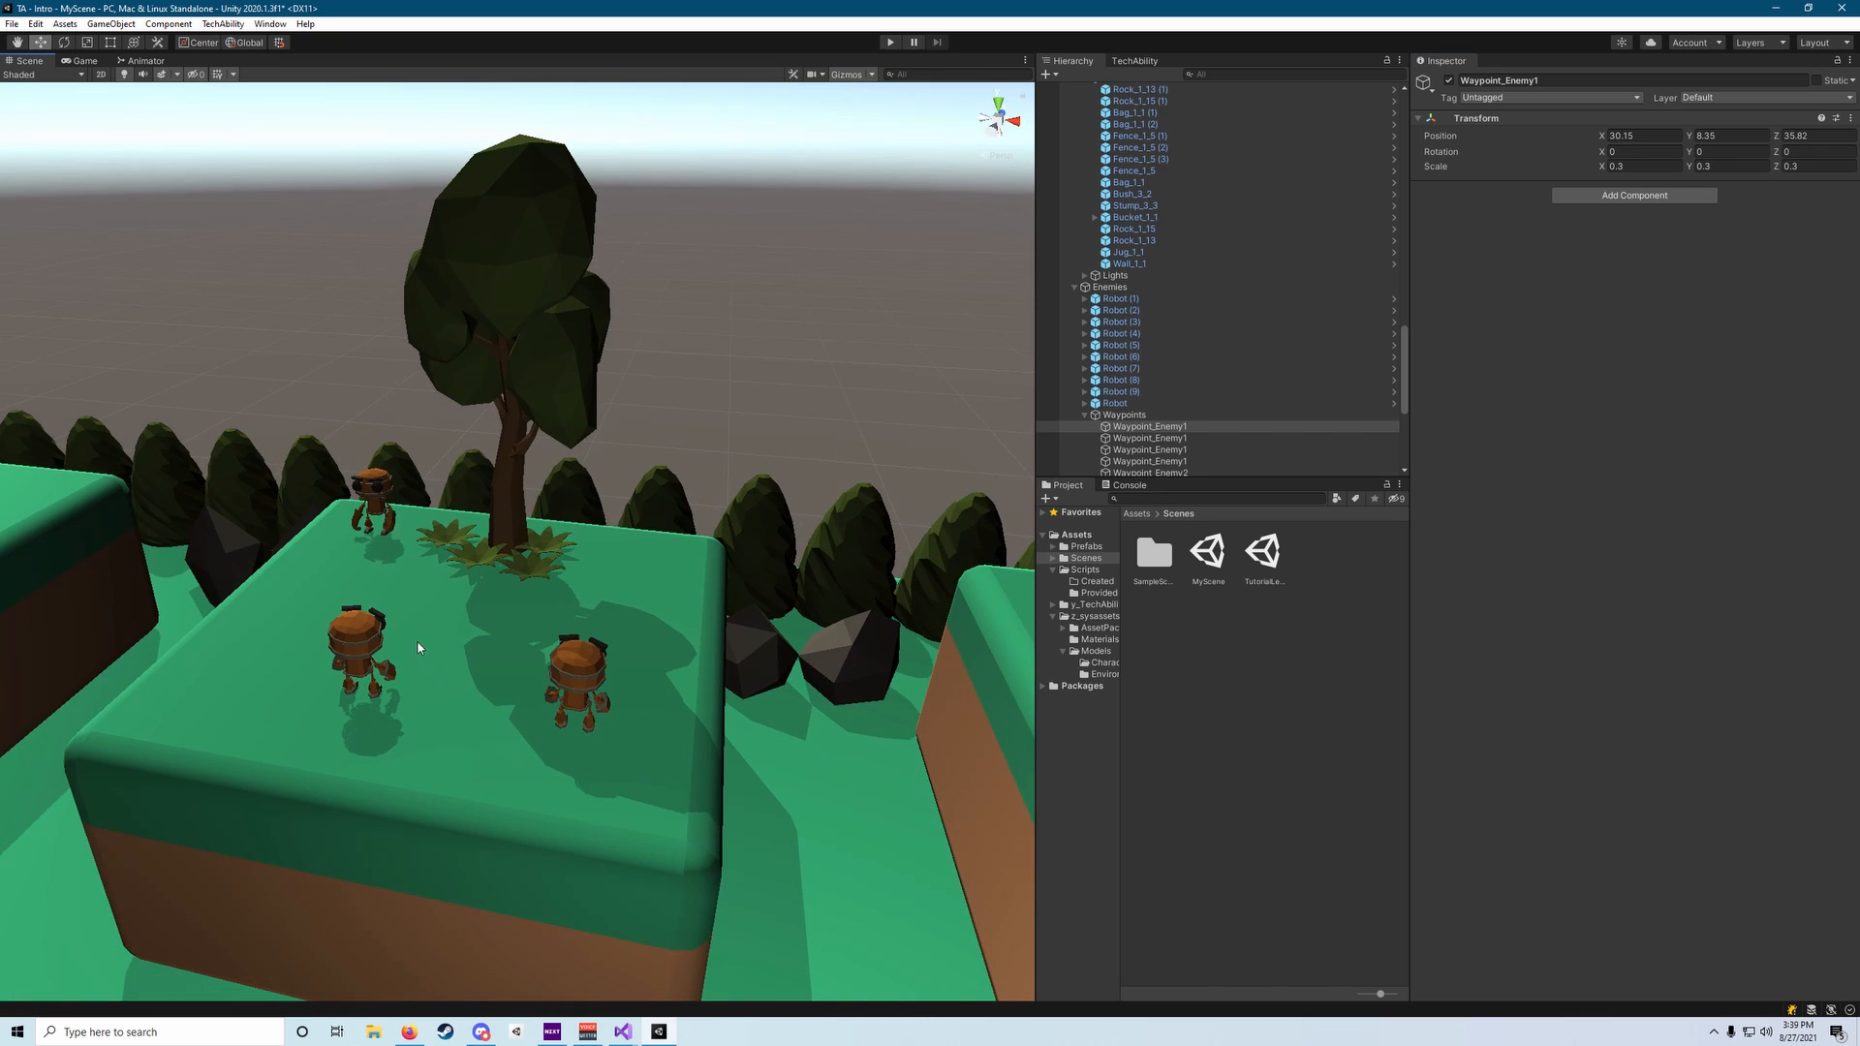
alt+drag(418, 647, 539, 651)
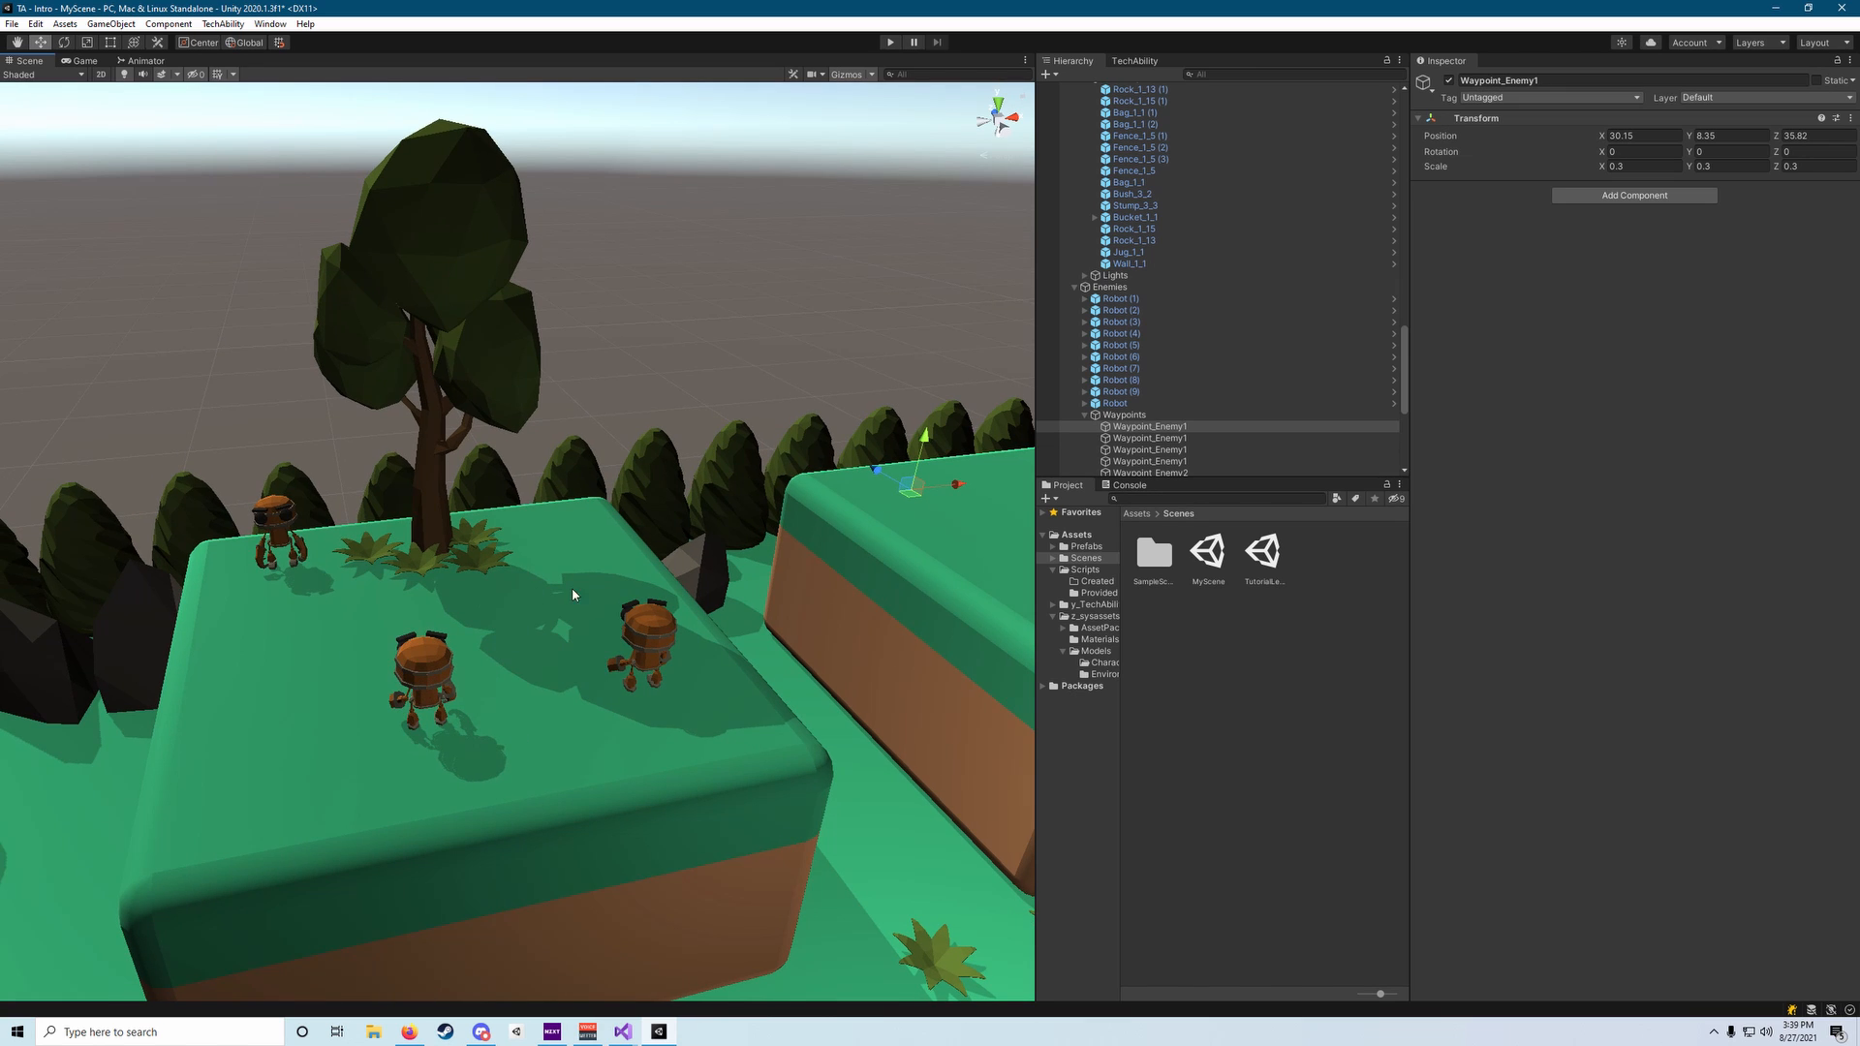
double_click(1149, 426)
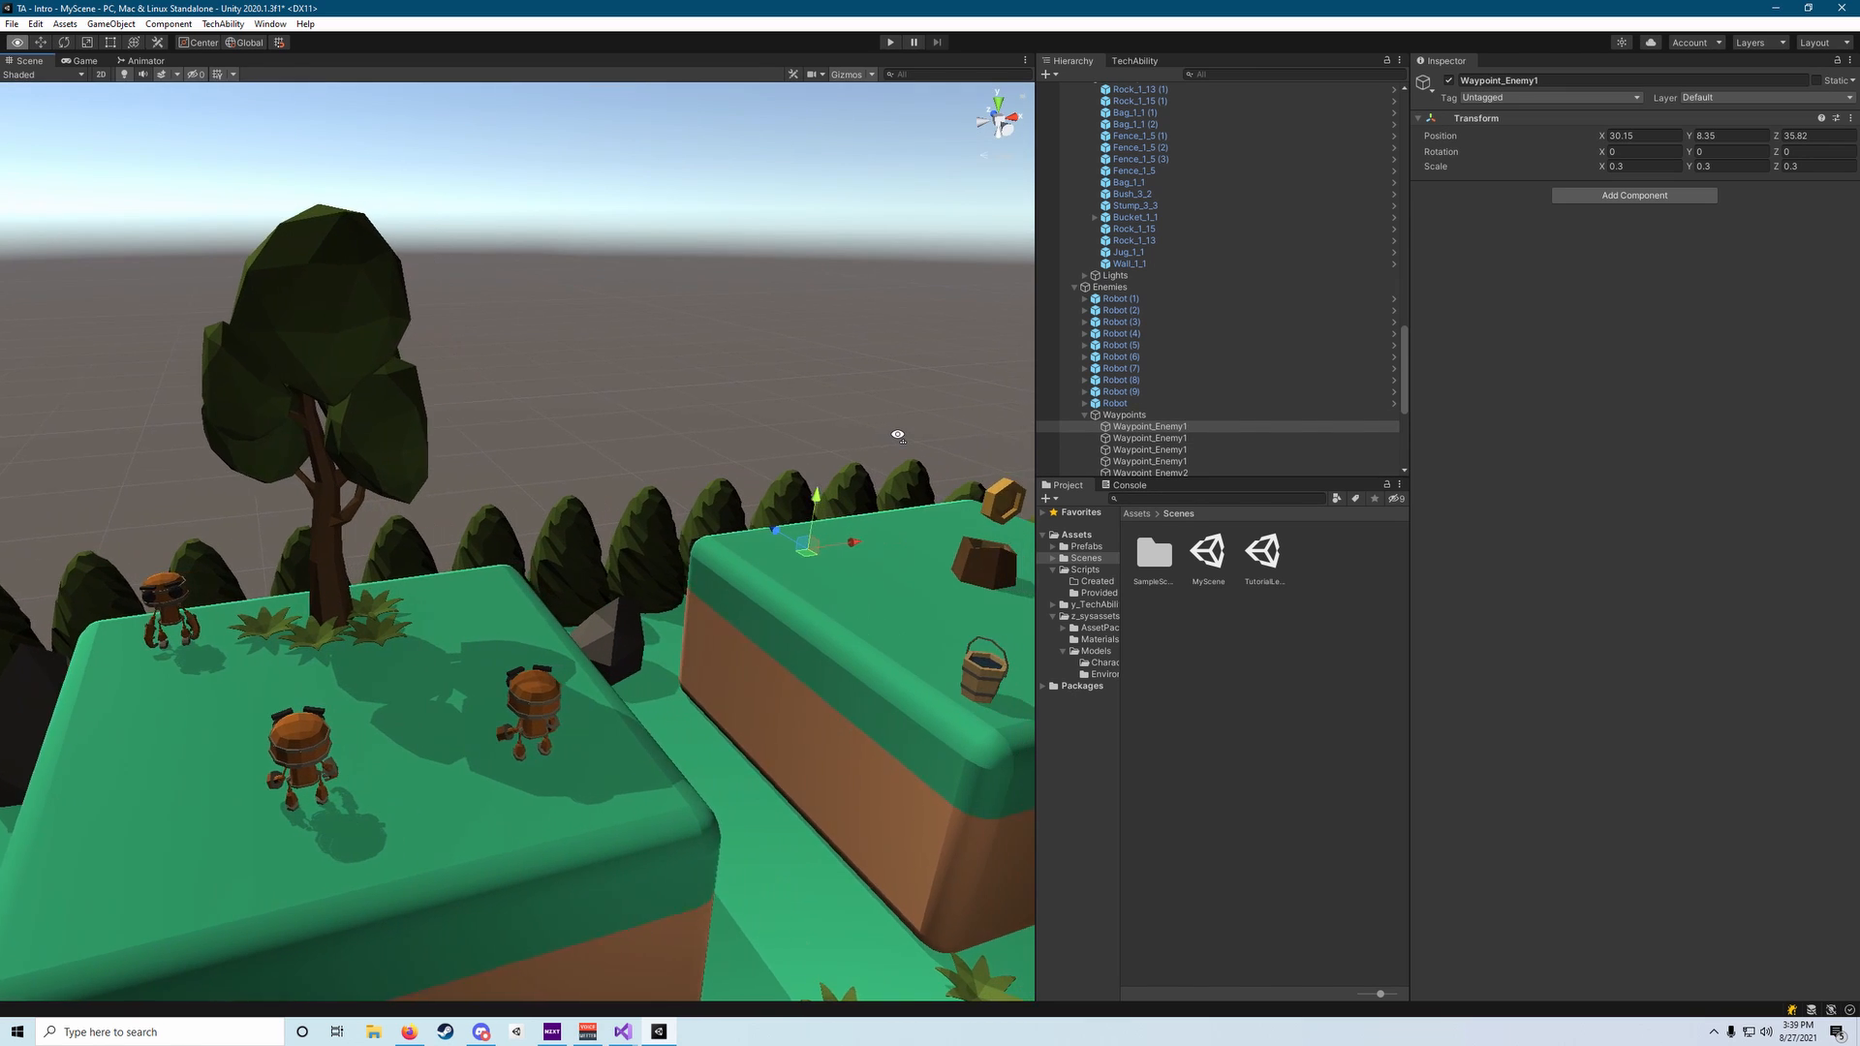
click(1153, 438)
click(1157, 449)
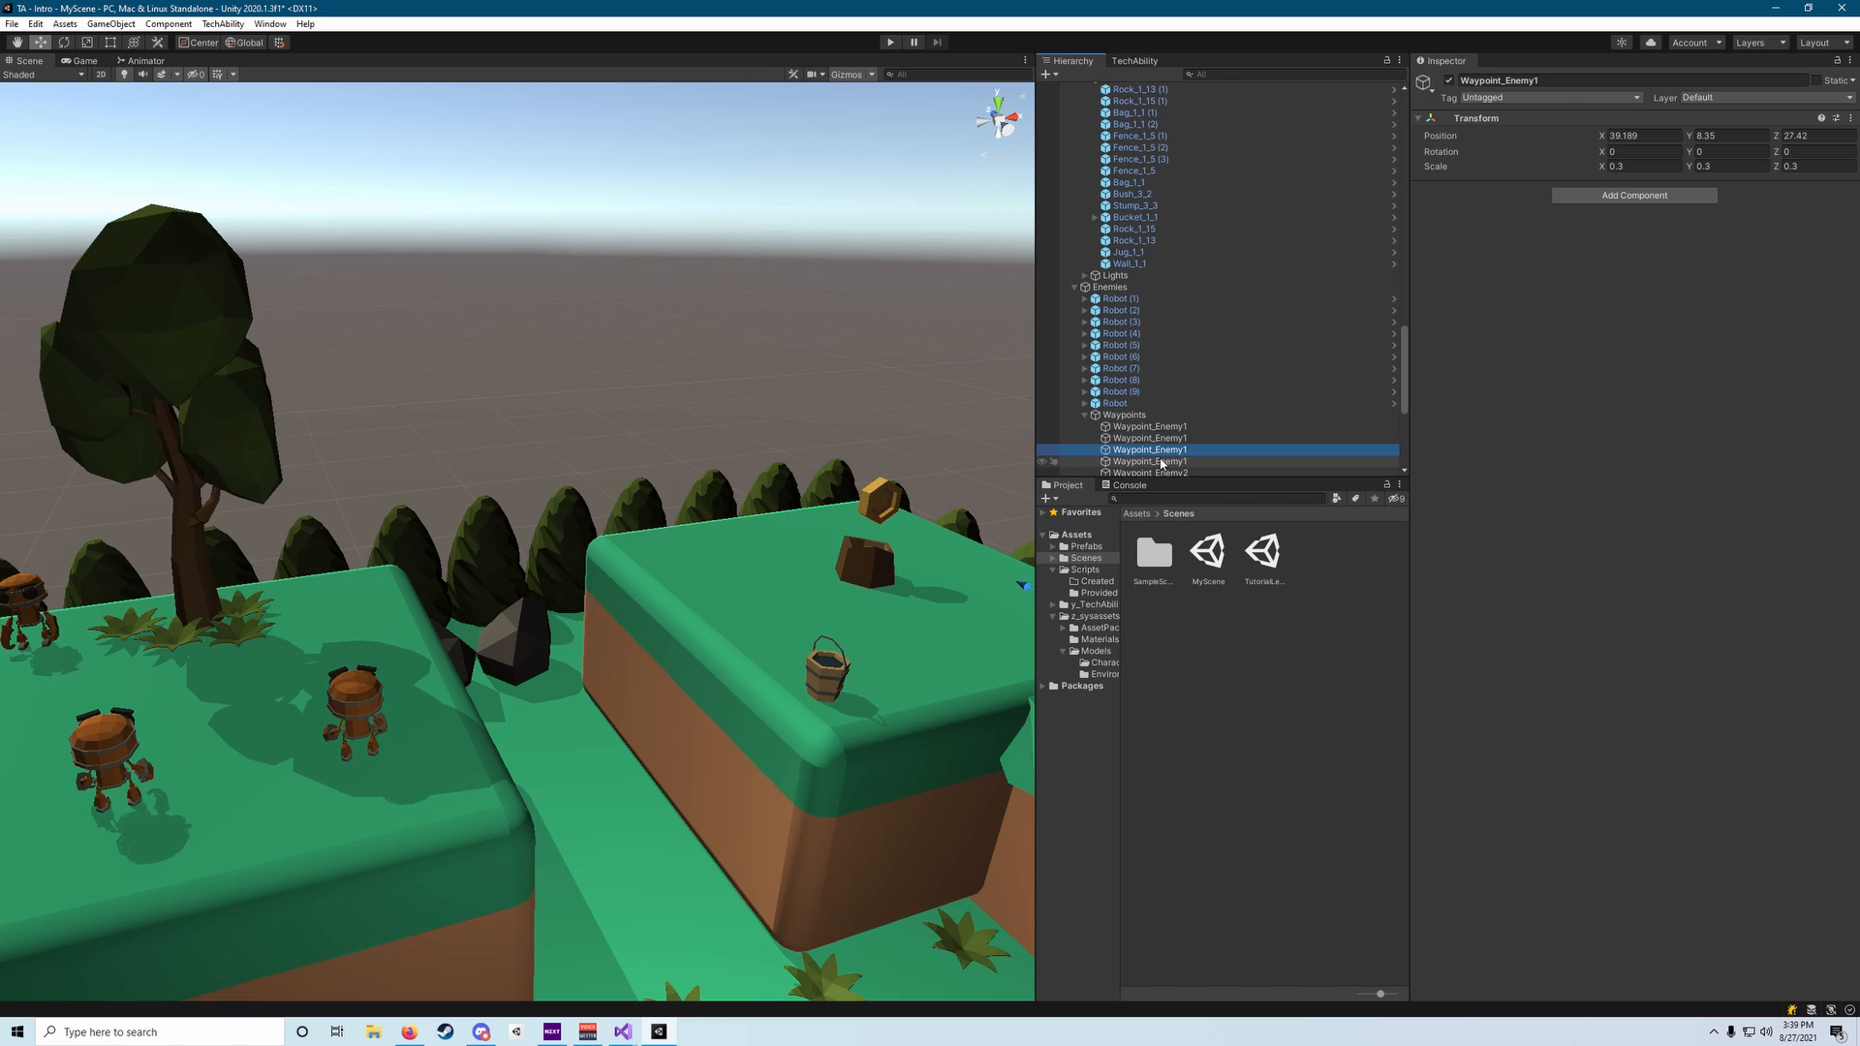
click(1161, 461)
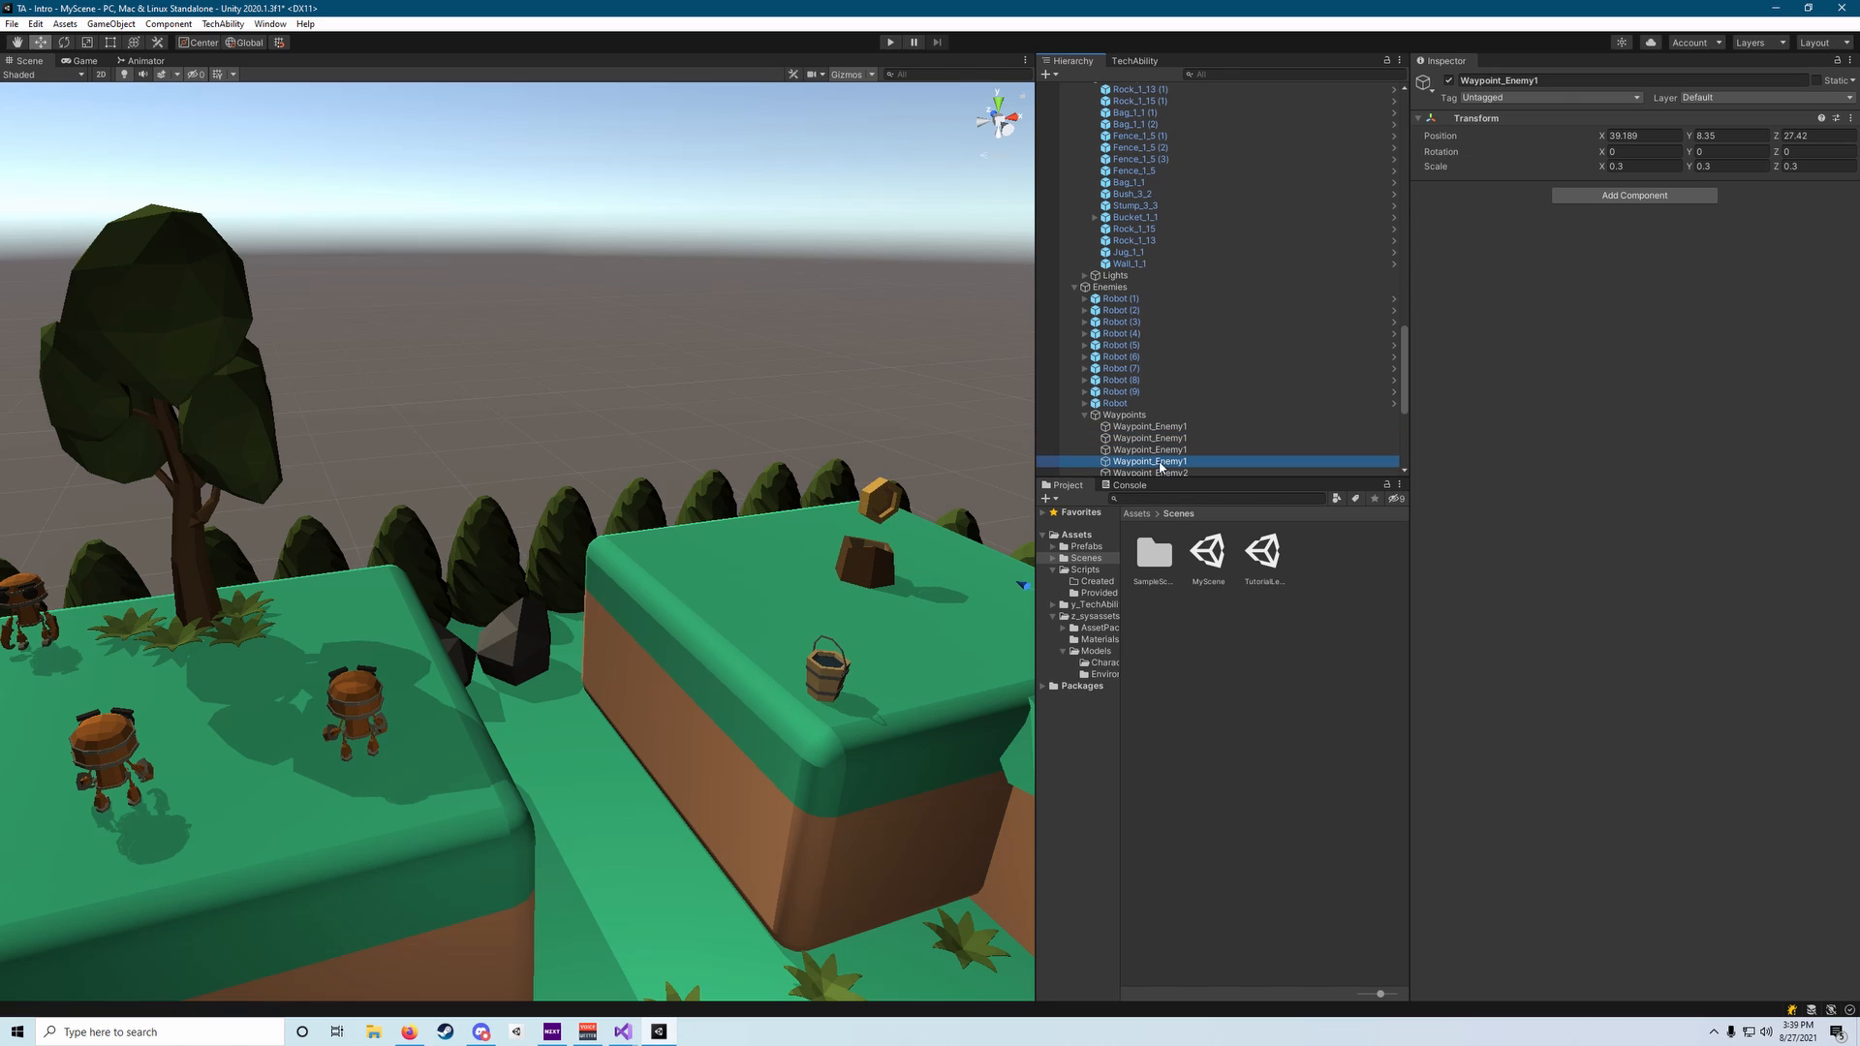
click(1128, 428)
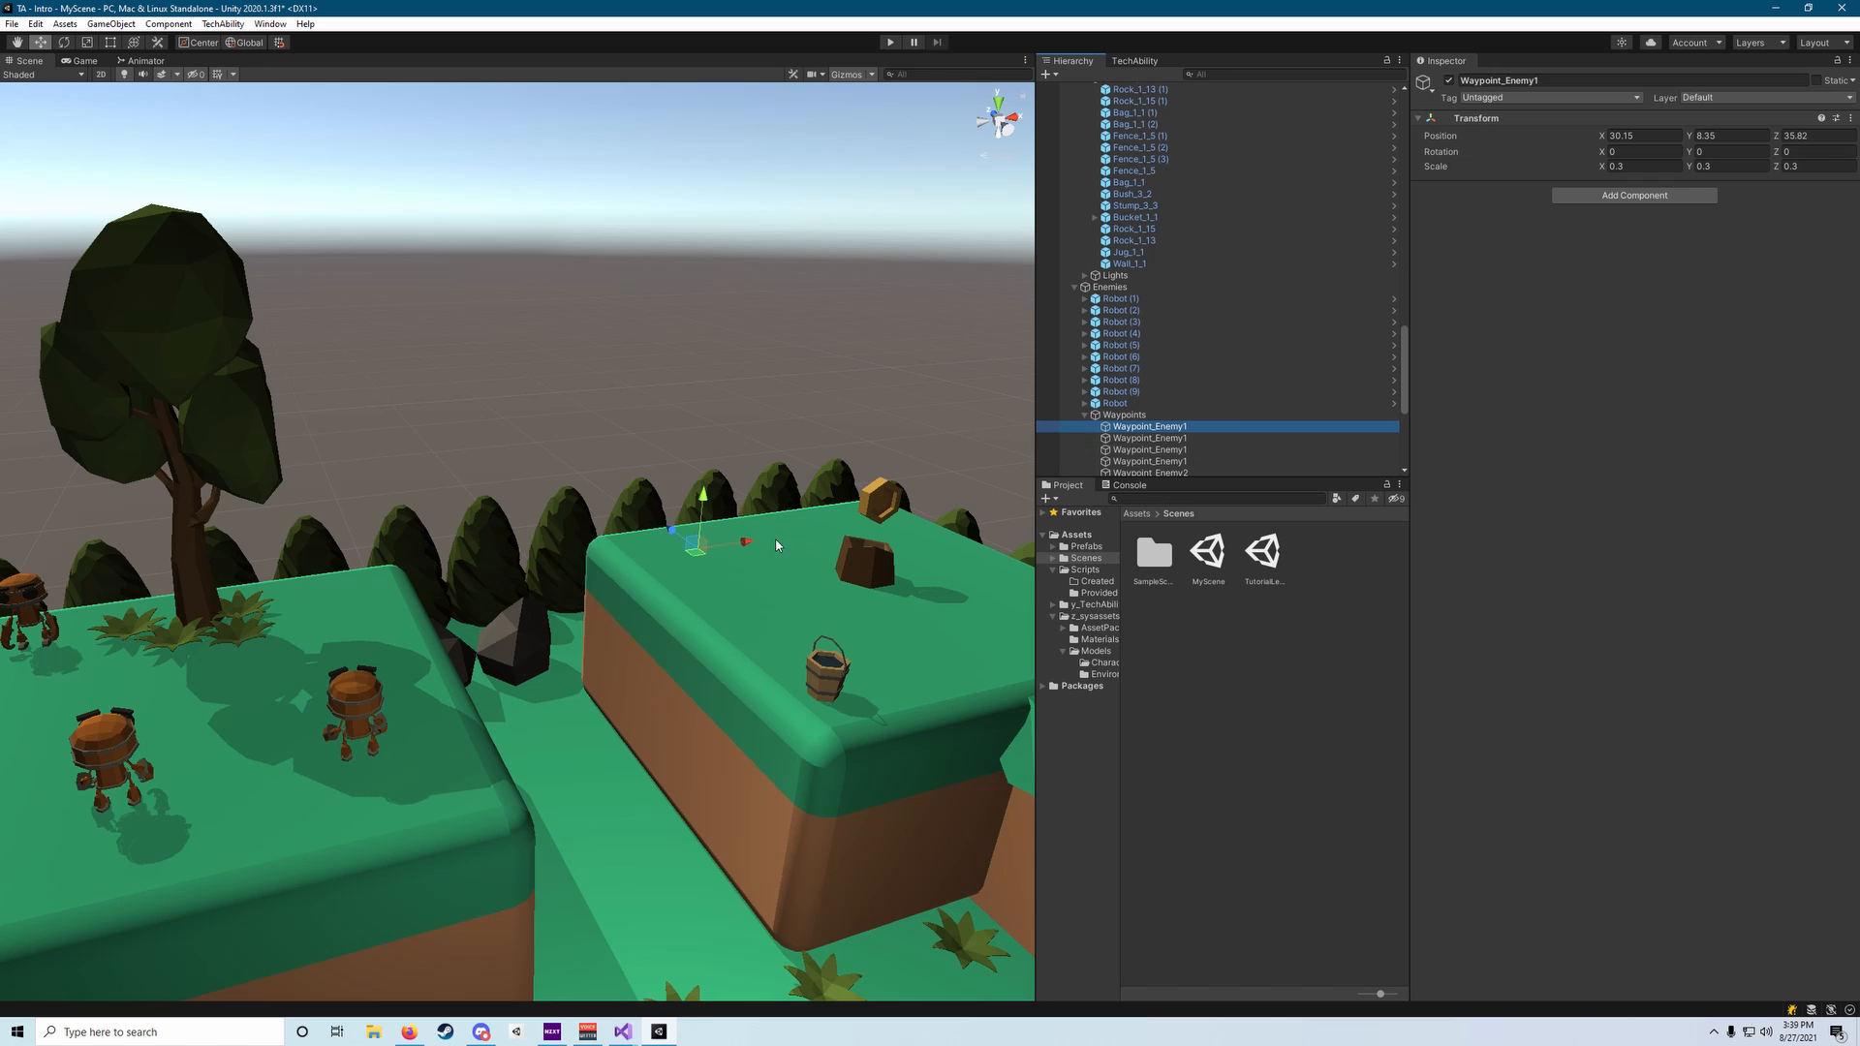
Try moving only the first Waypoint_Enemy1 along X onto the tree platform, to about X 9.97, and undo the move.
drag(746, 549, 299, 620)
mouse_move(300, 552)
right_down()
mouse_move(232, 550)
mouse_move(290, 581)
right_up()
key(a)
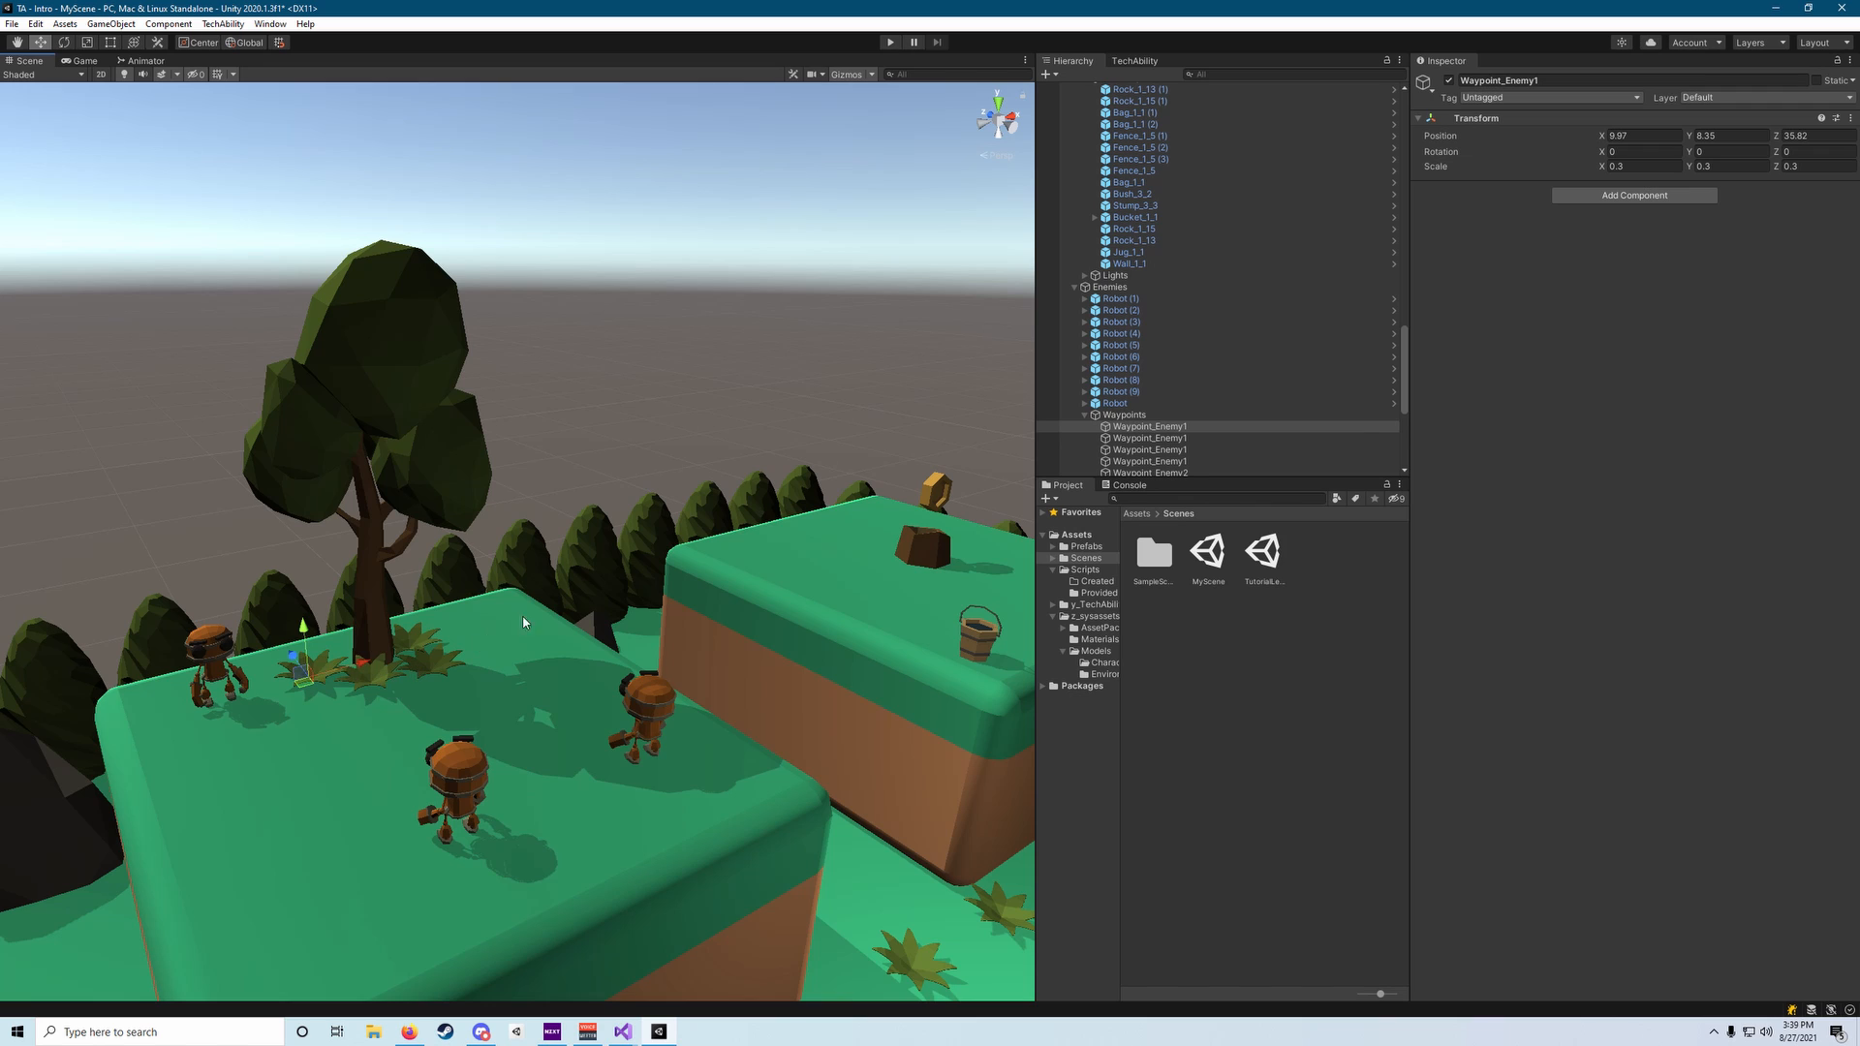
right_drag(659, 557, 748, 542)
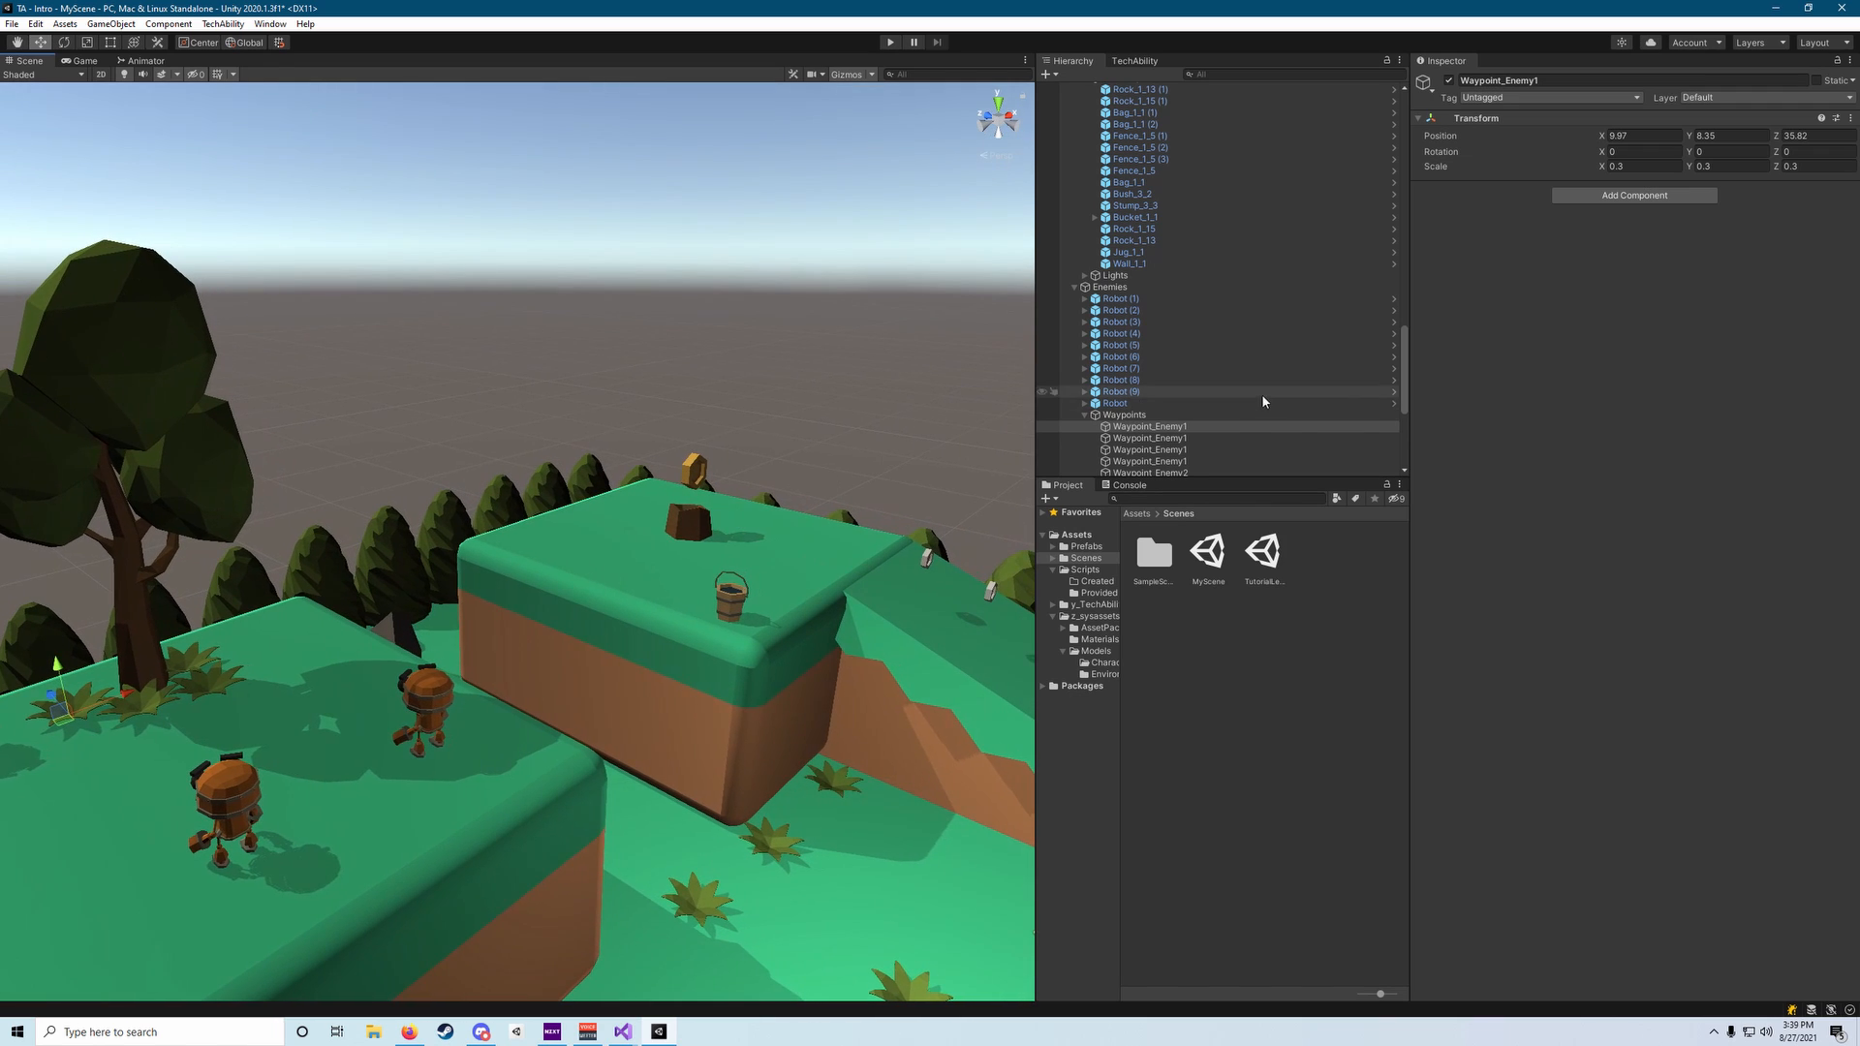
key(ctrl+z)
Move all four Waypoint_Enemy1 objects together along X onto the tree platform, bringing the first to about X 6.42.
click(1187, 428)
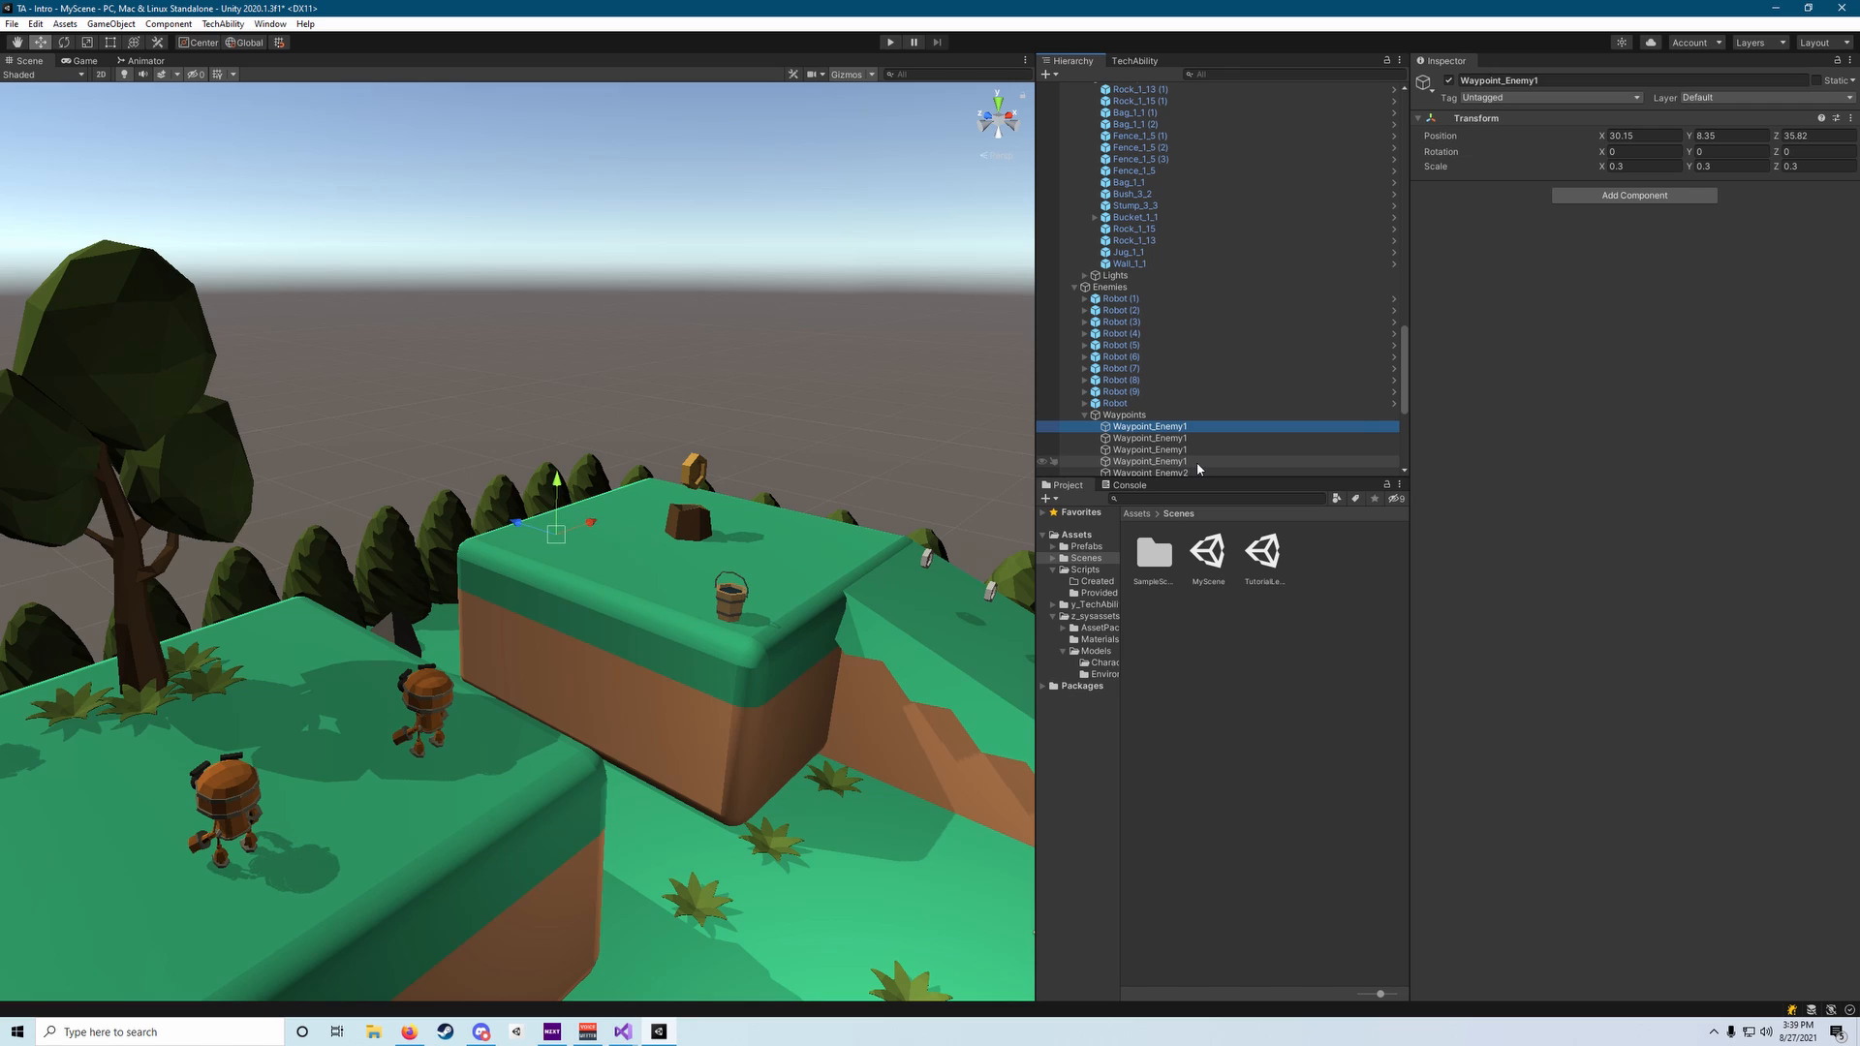
shift+click(1198, 463)
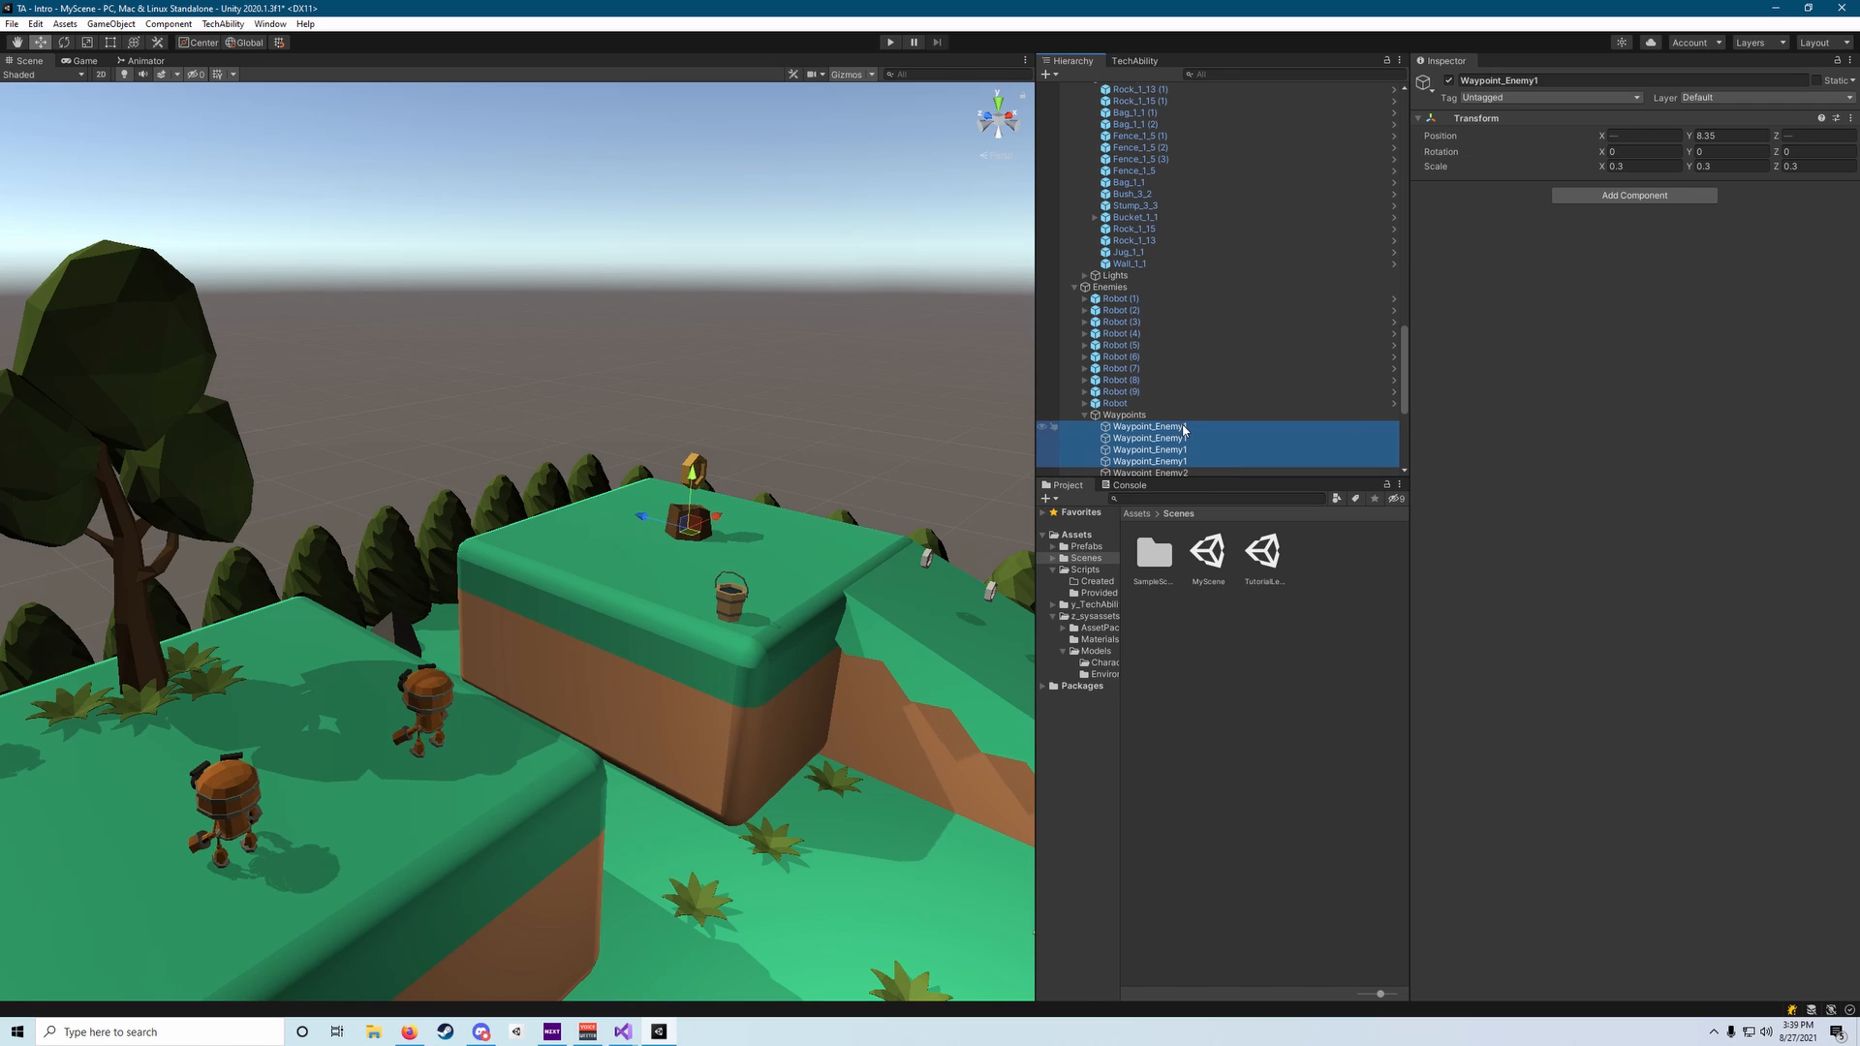
click(1182, 427)
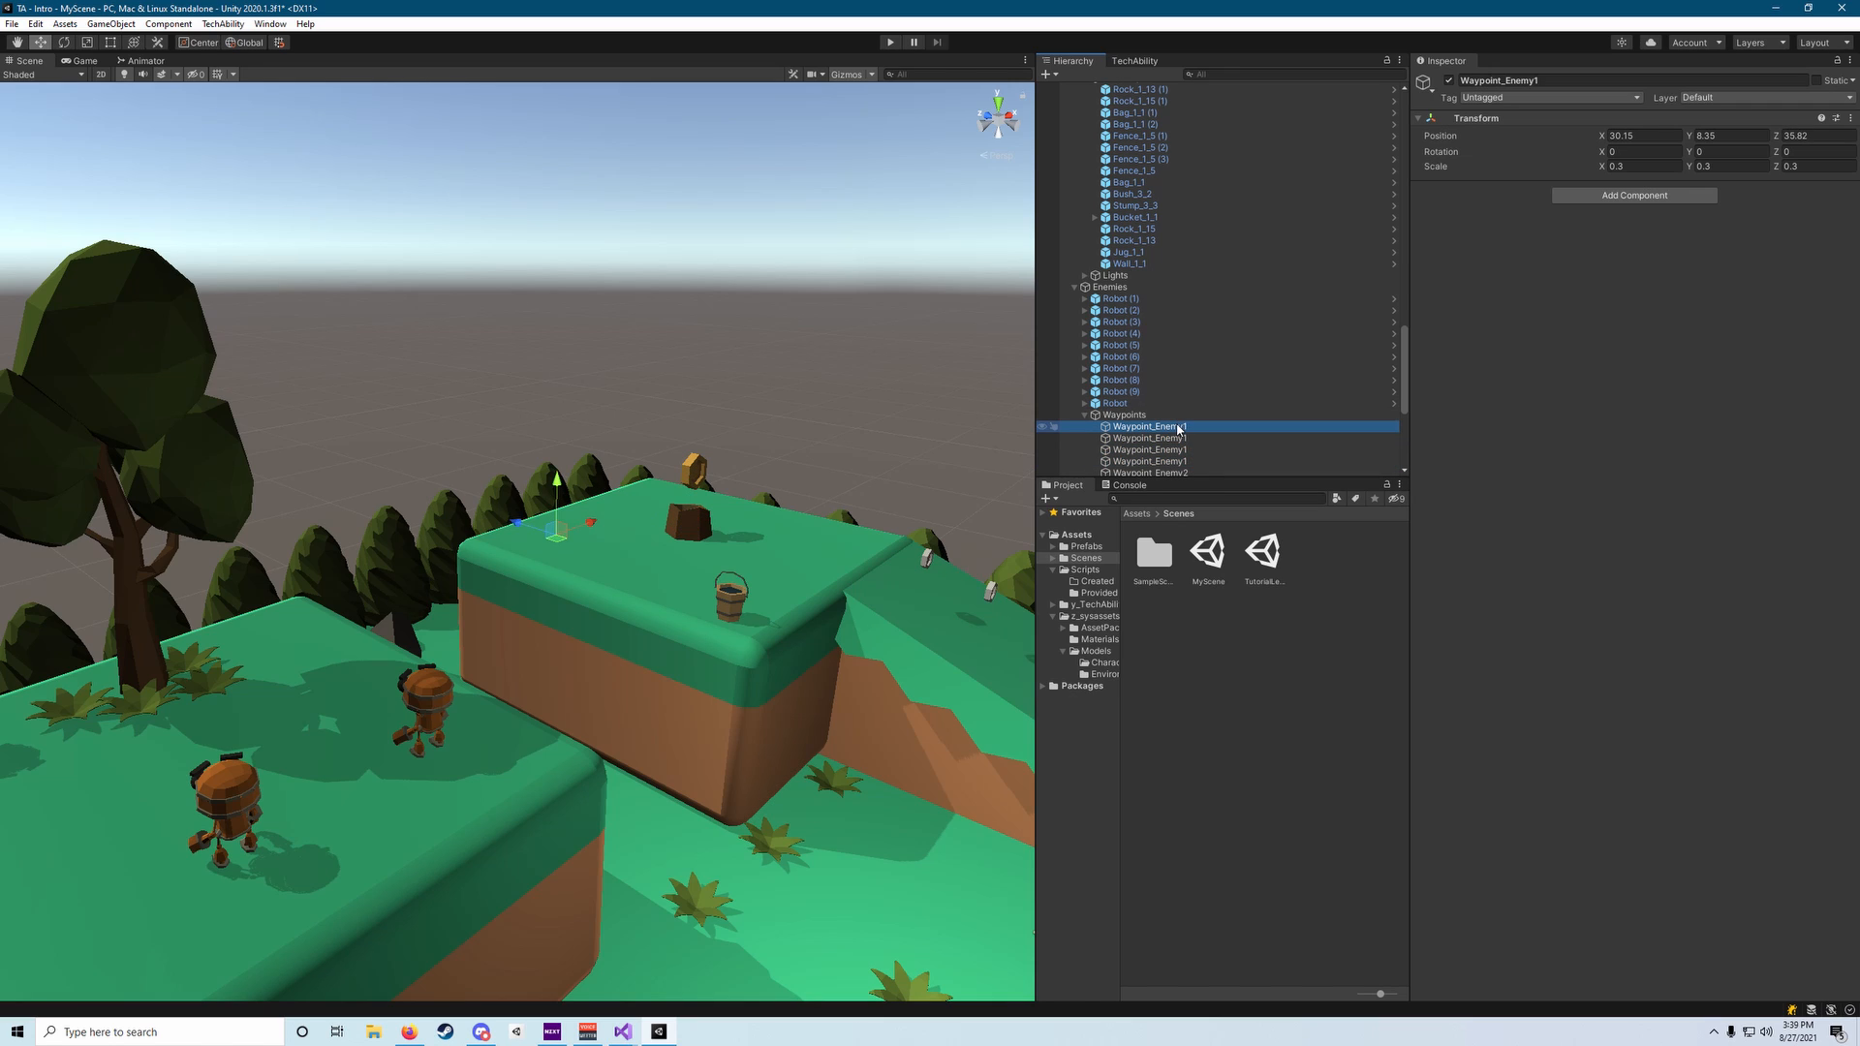
shift+click(1198, 462)
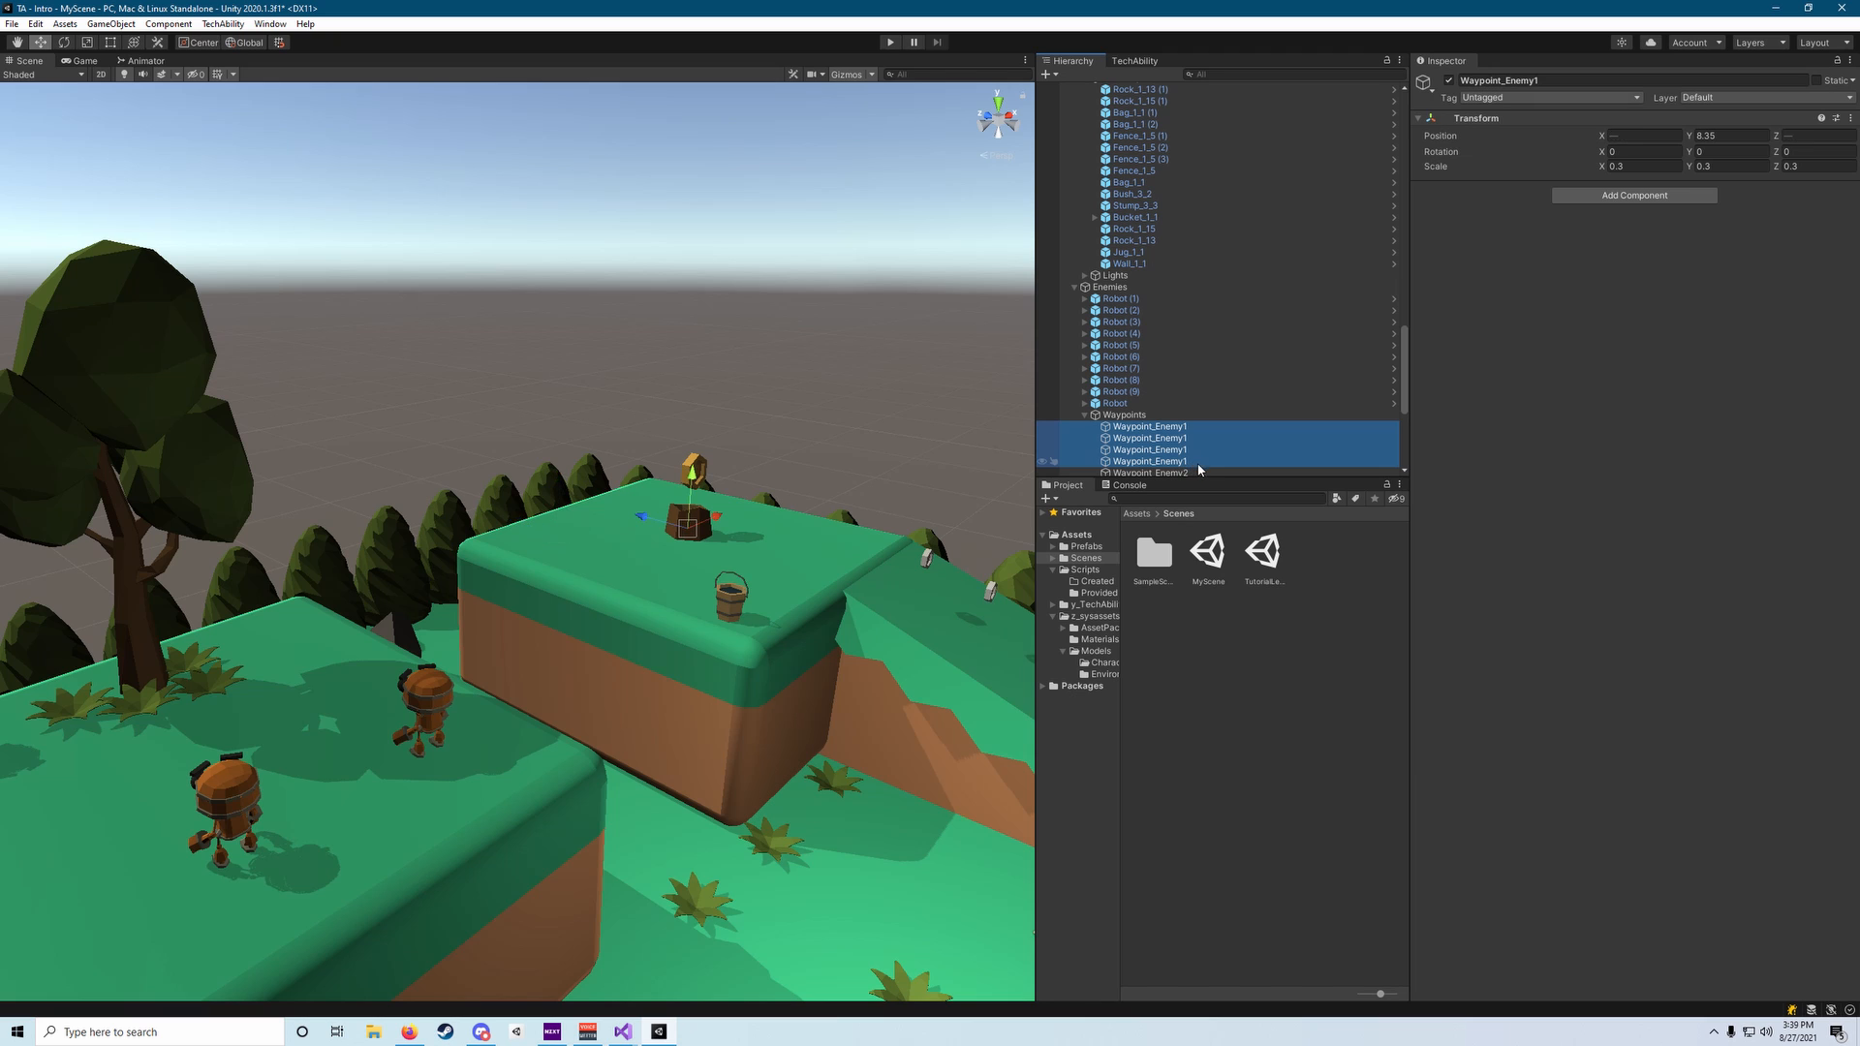
right_drag(767, 452, 562, 504)
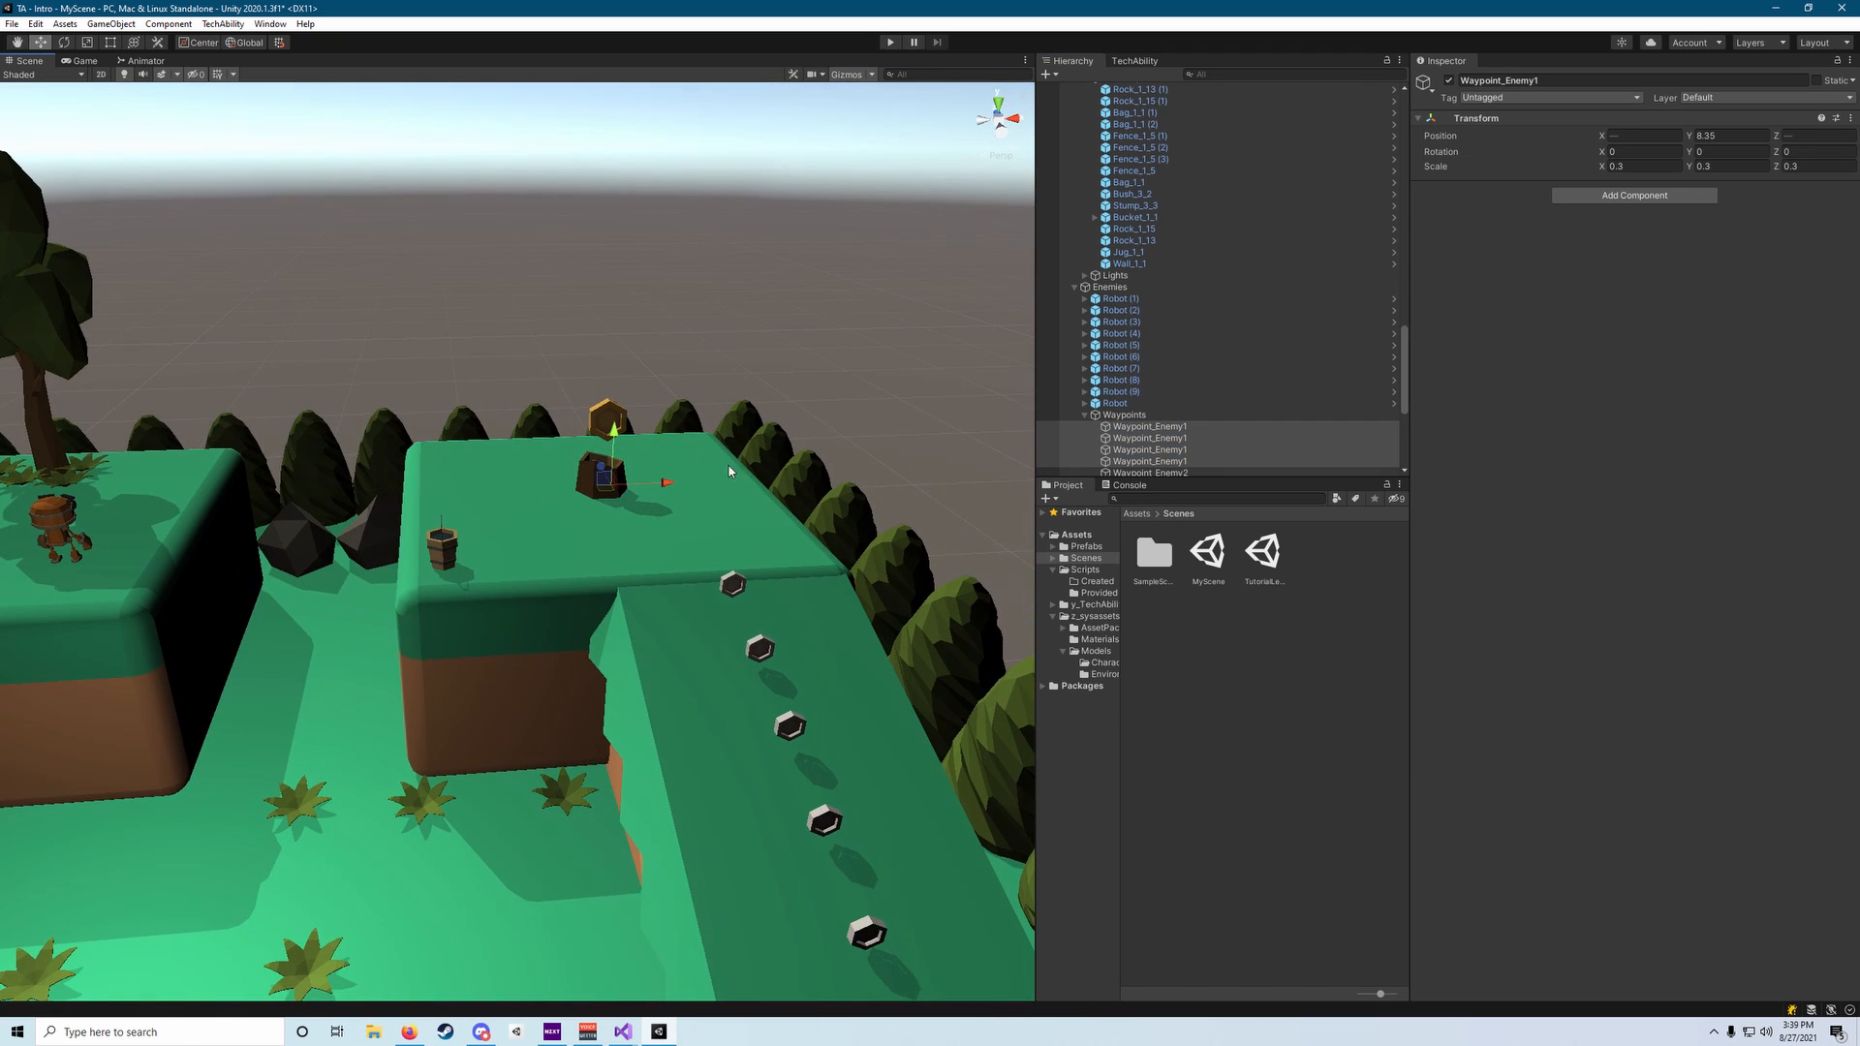
right_drag(475, 445, 465, 433)
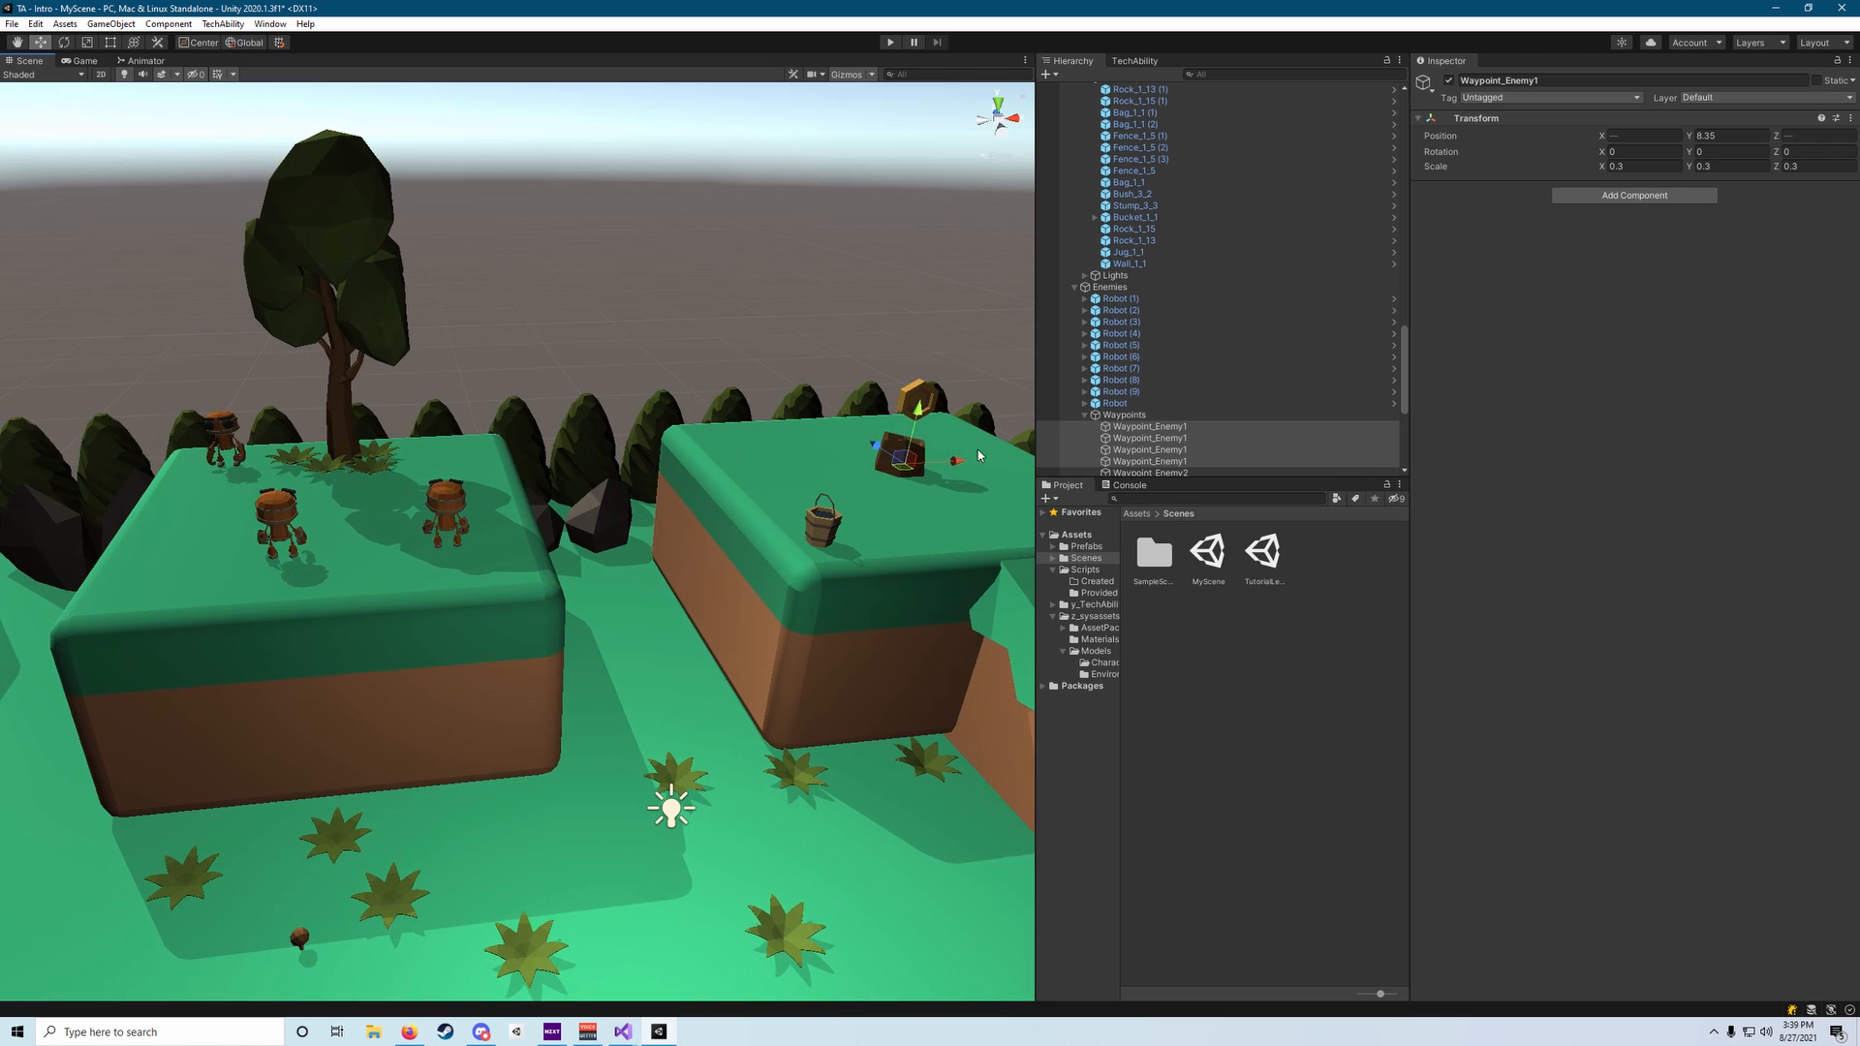
drag(955, 471, 435, 499)
Check the new position of the individual Waypoint_Enemy1 objects on the tree platform.
click(1160, 435)
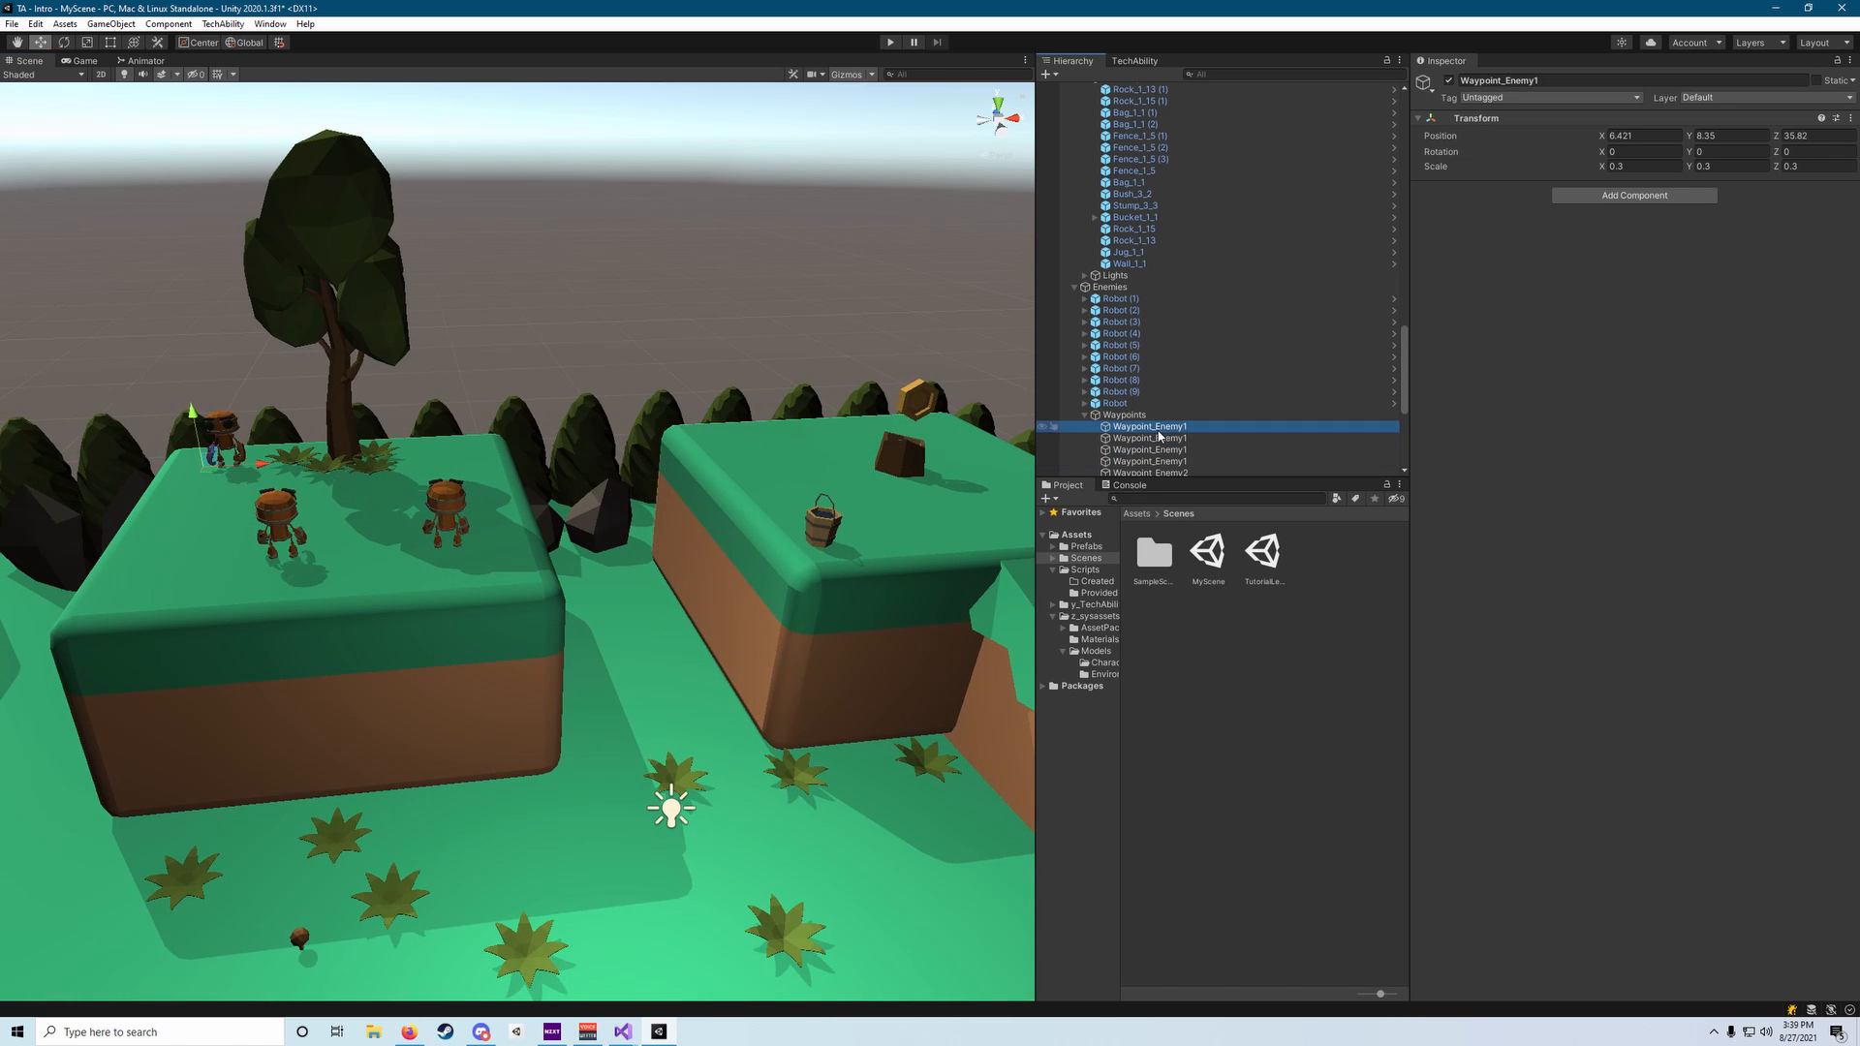
click(1146, 450)
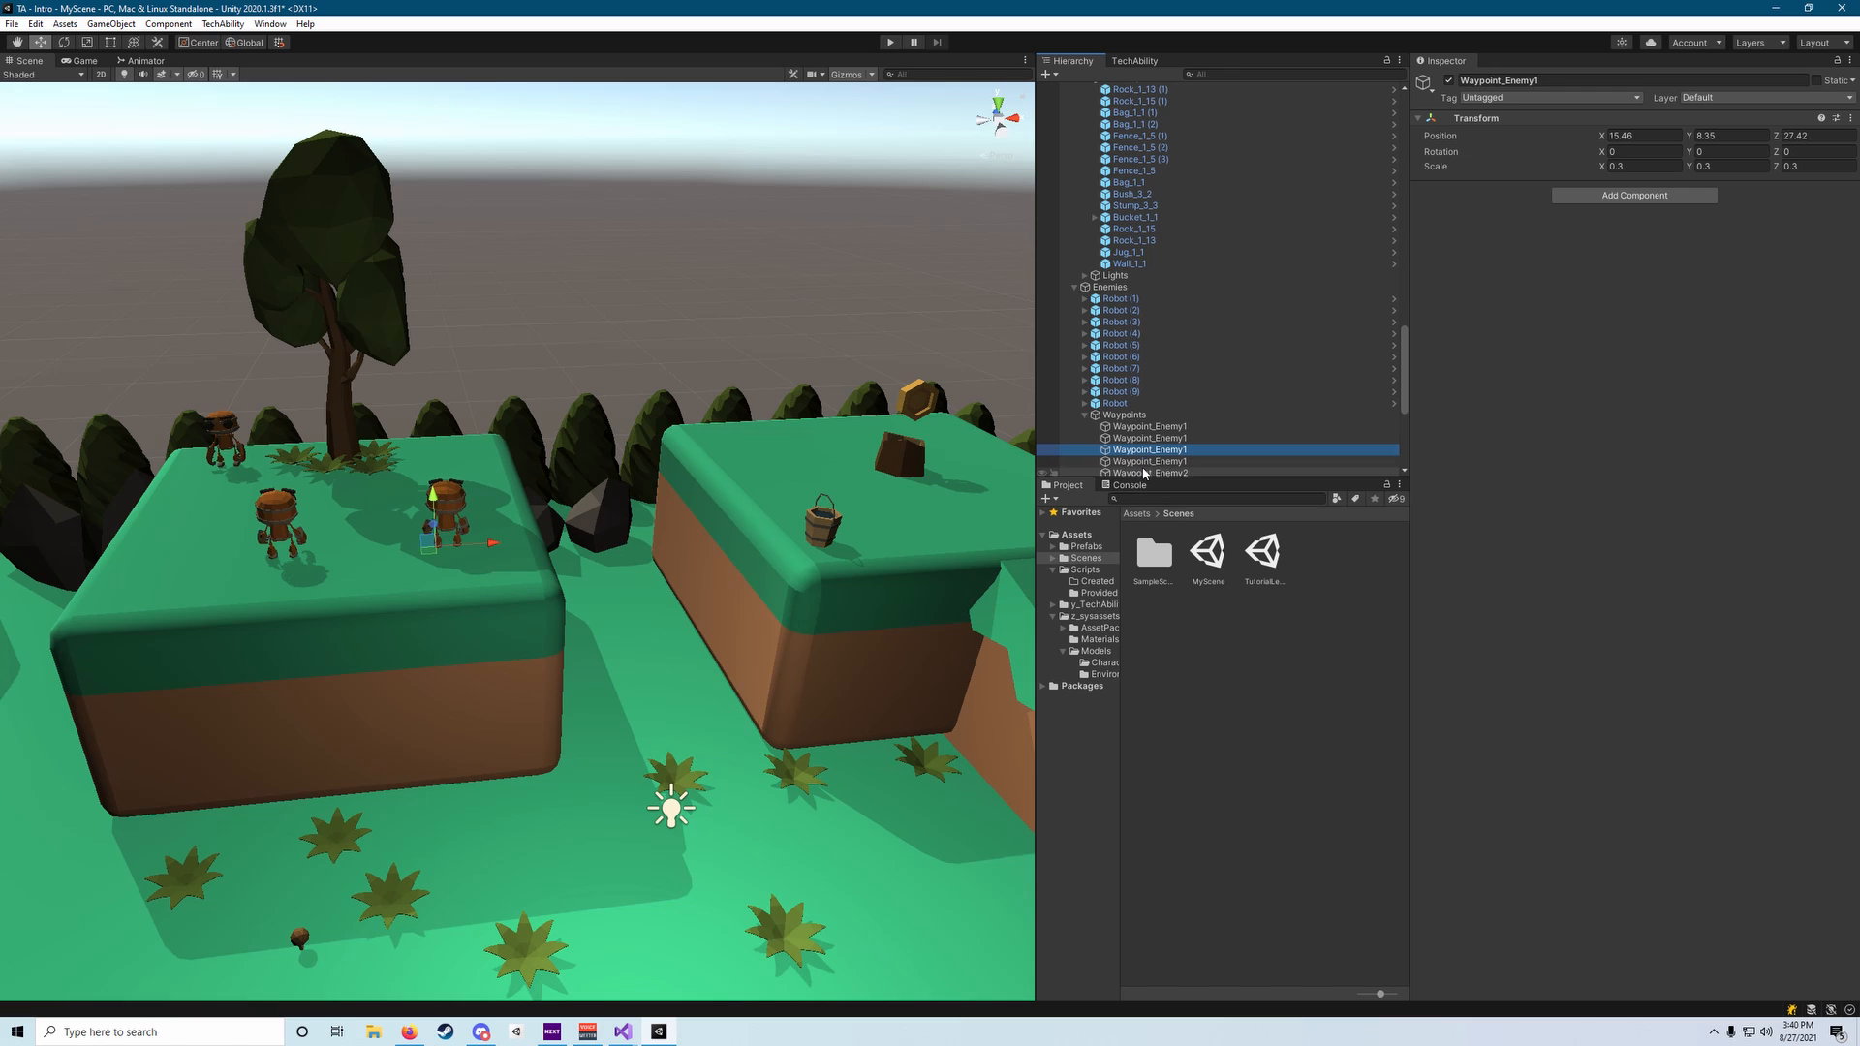
click(1144, 461)
click(1146, 427)
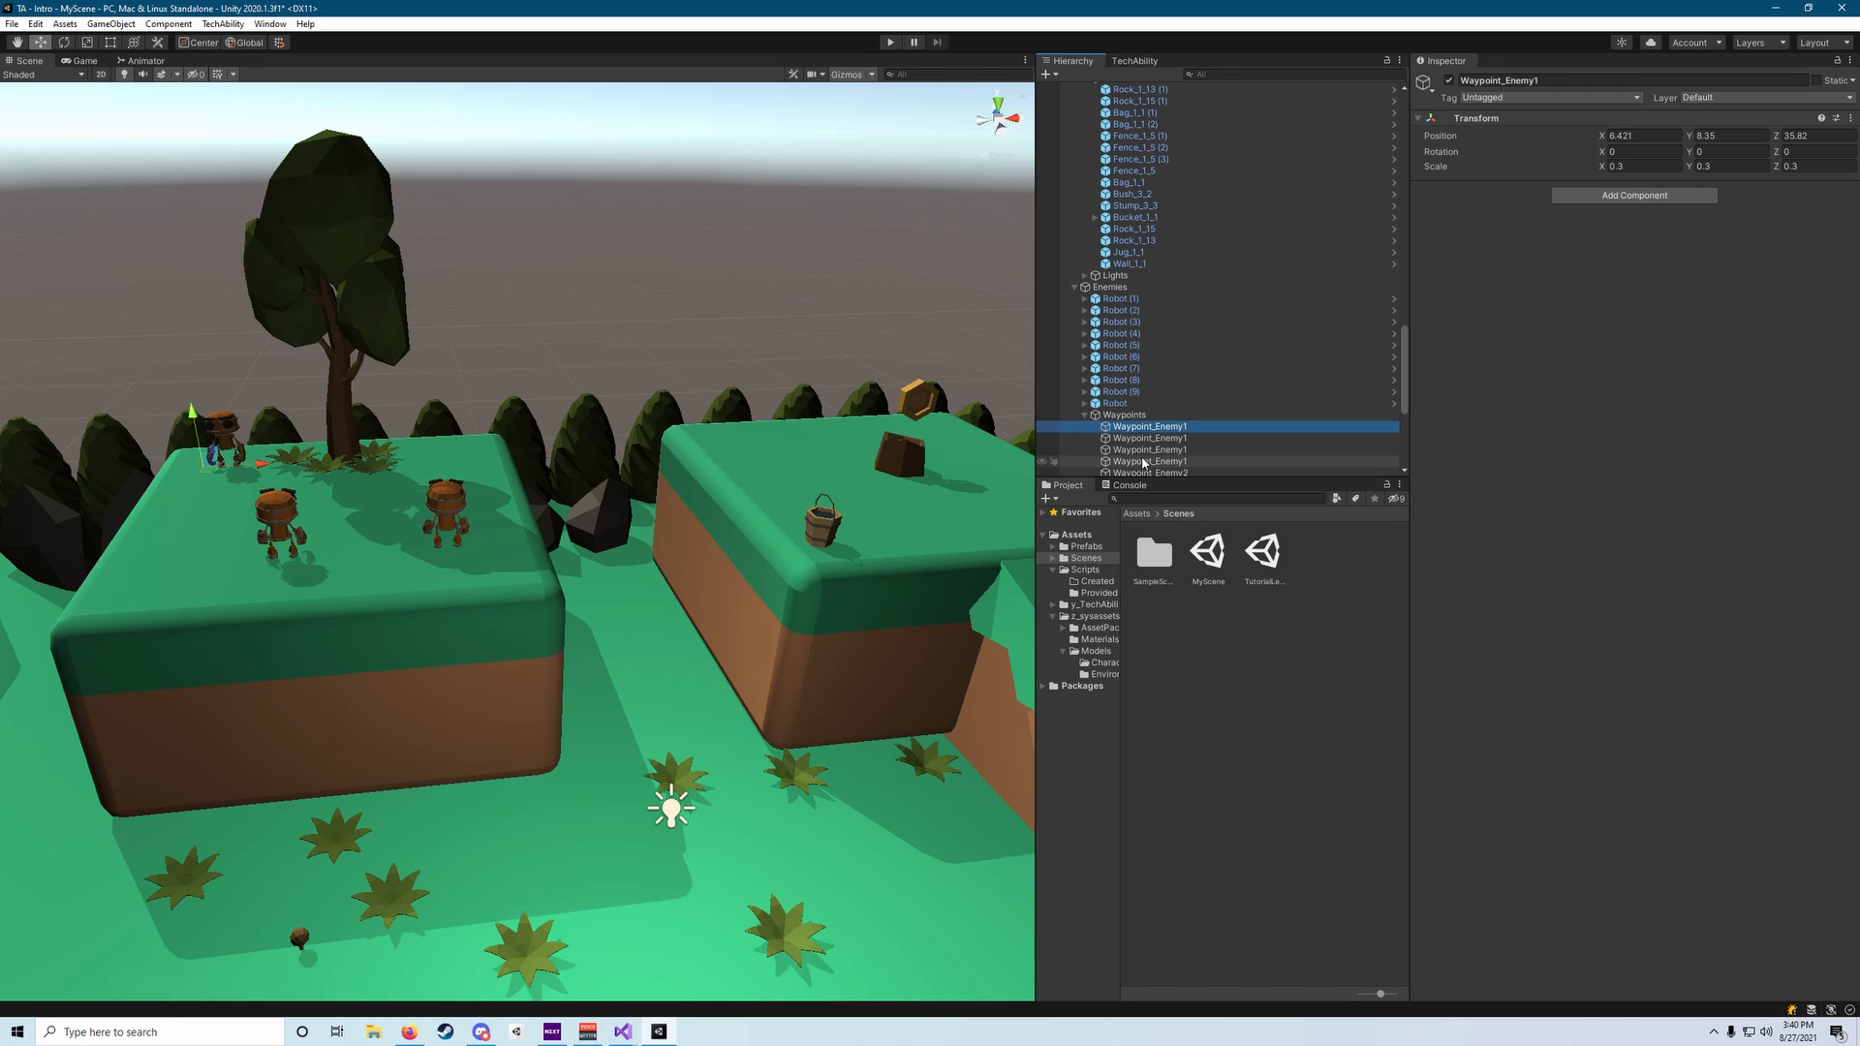
click(1144, 461)
click(1136, 427)
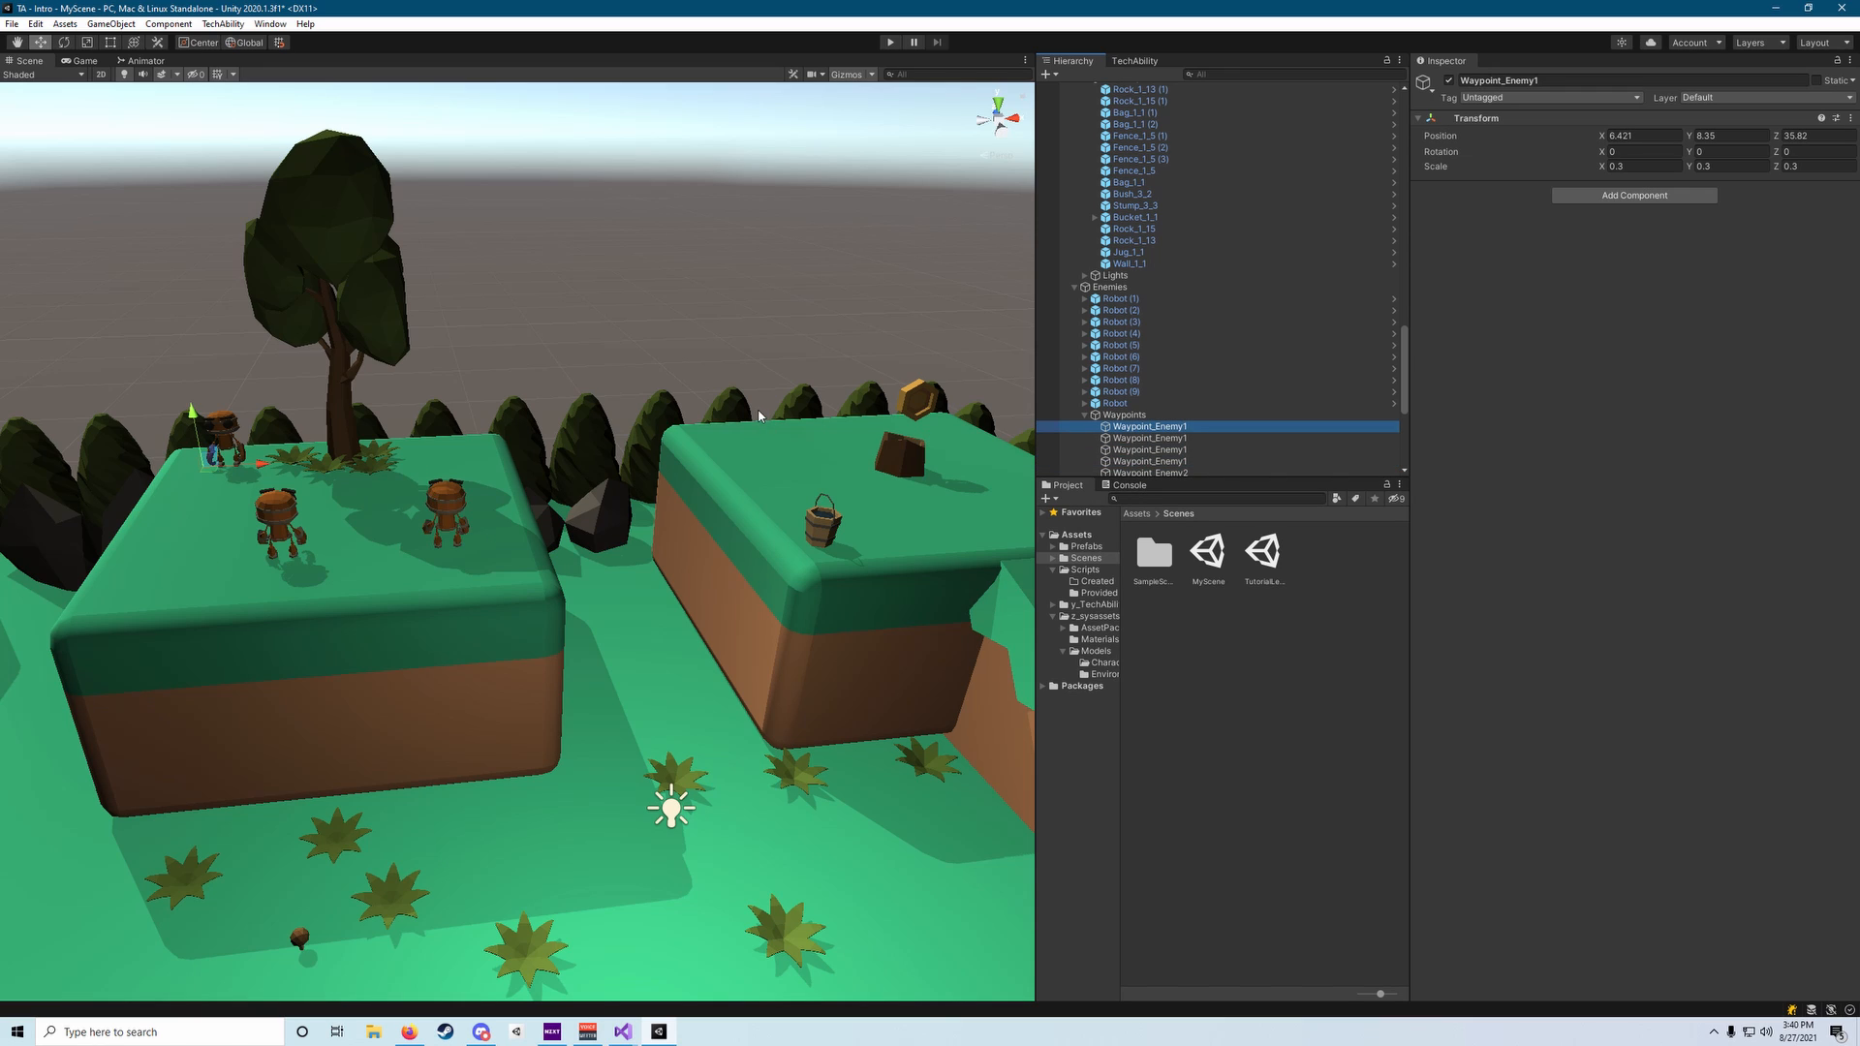
Undo the group move of the Waypoint_Enemy1 objects and the earlier move of Robot onto the tree platform.
key(ctrl+z)
key(ctrl+z)
key(ctrl+z)
key(ctrl+z)
key(ctrl+z)
key(ctrl+z)
key(ctrl+z)
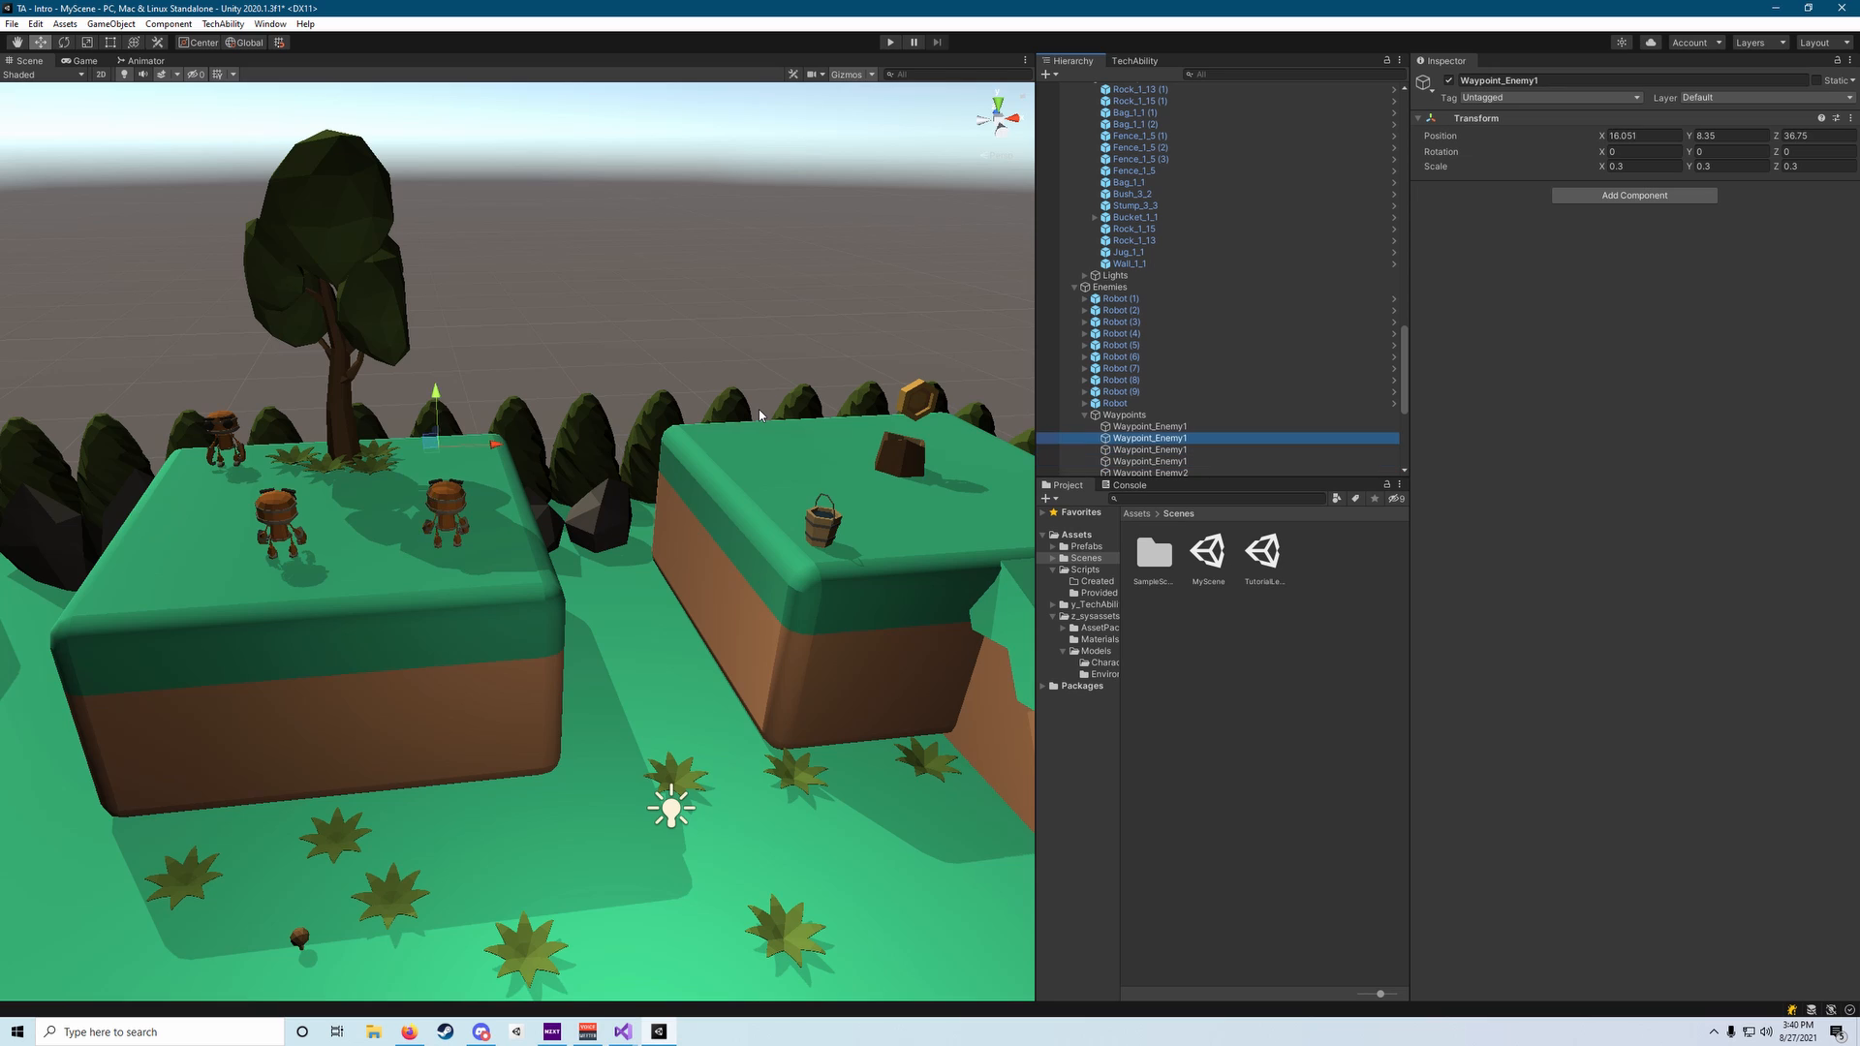
key(ctrl+z)
key(ctrl+z)
key(ctrl+z)
key(ctrl+z)
key(ctrl+z)
key(ctrl+z)
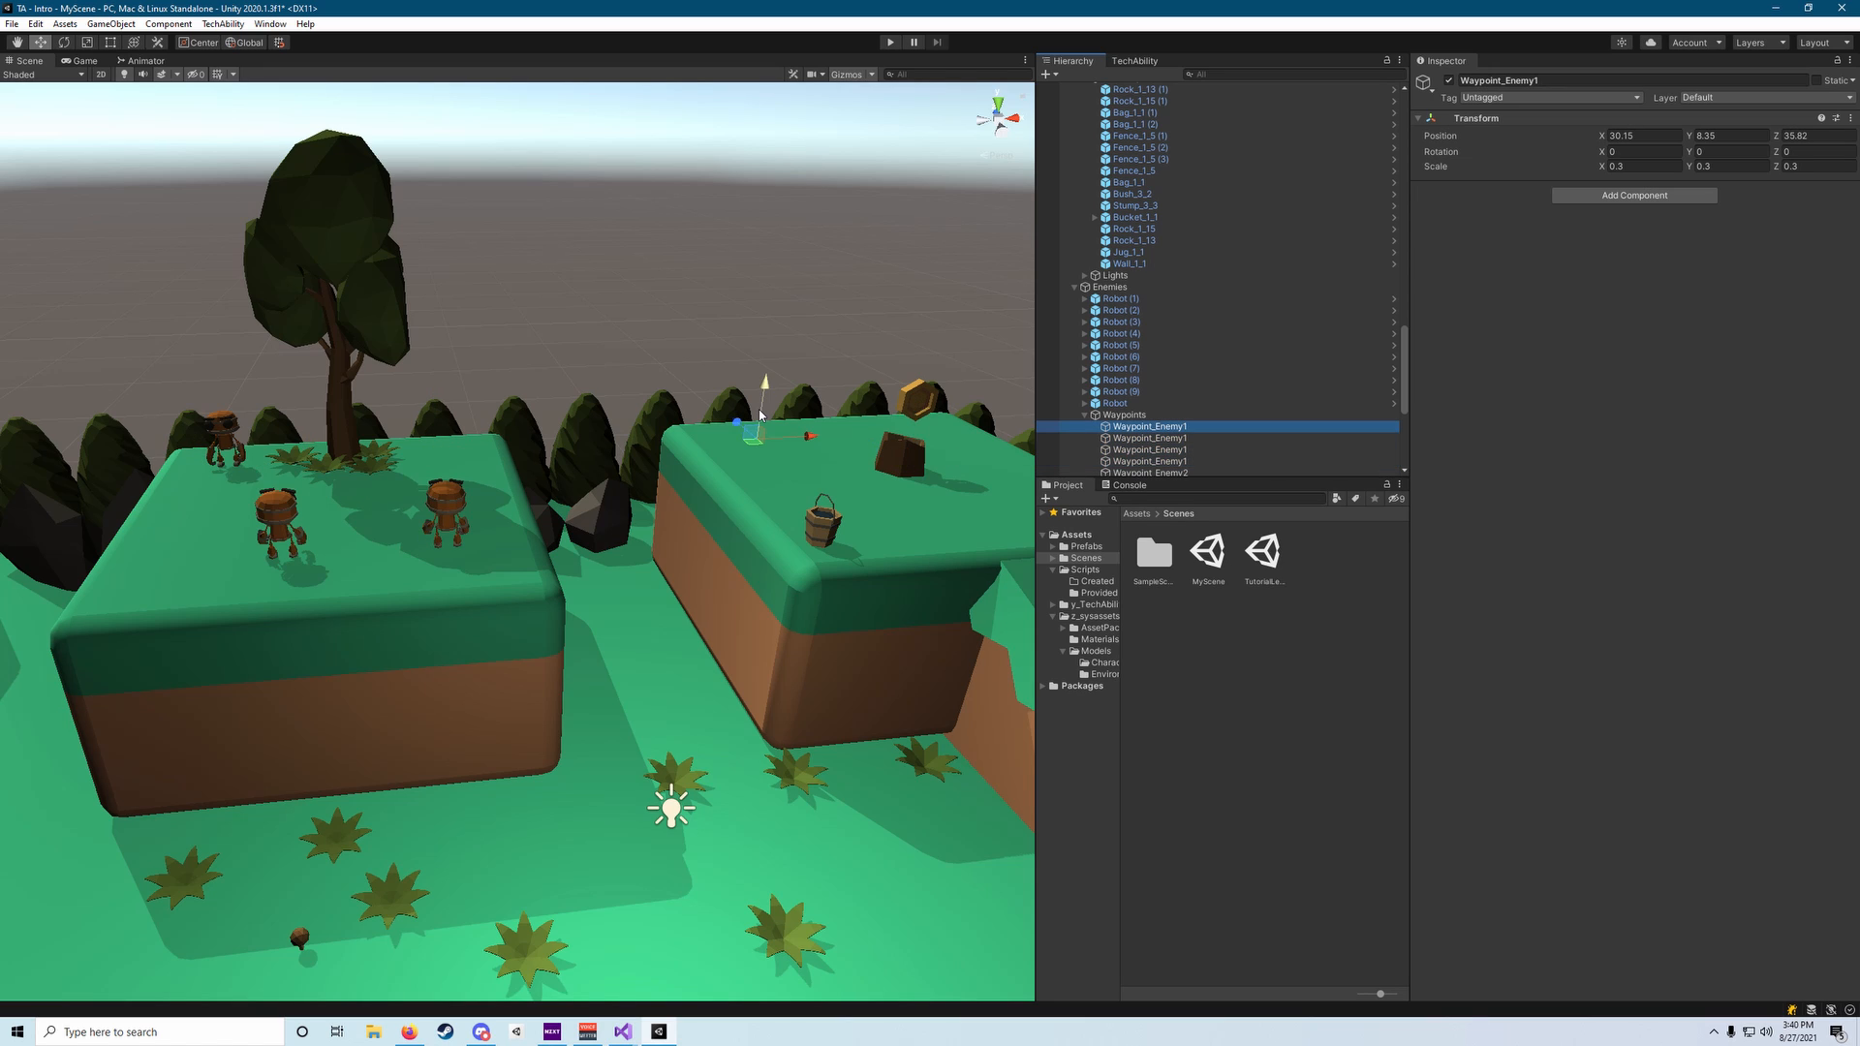
key(ctrl+z)
key(ctrl+z)
key(ctrl+z)
key(ctrl+z)
key(ctrl+z)
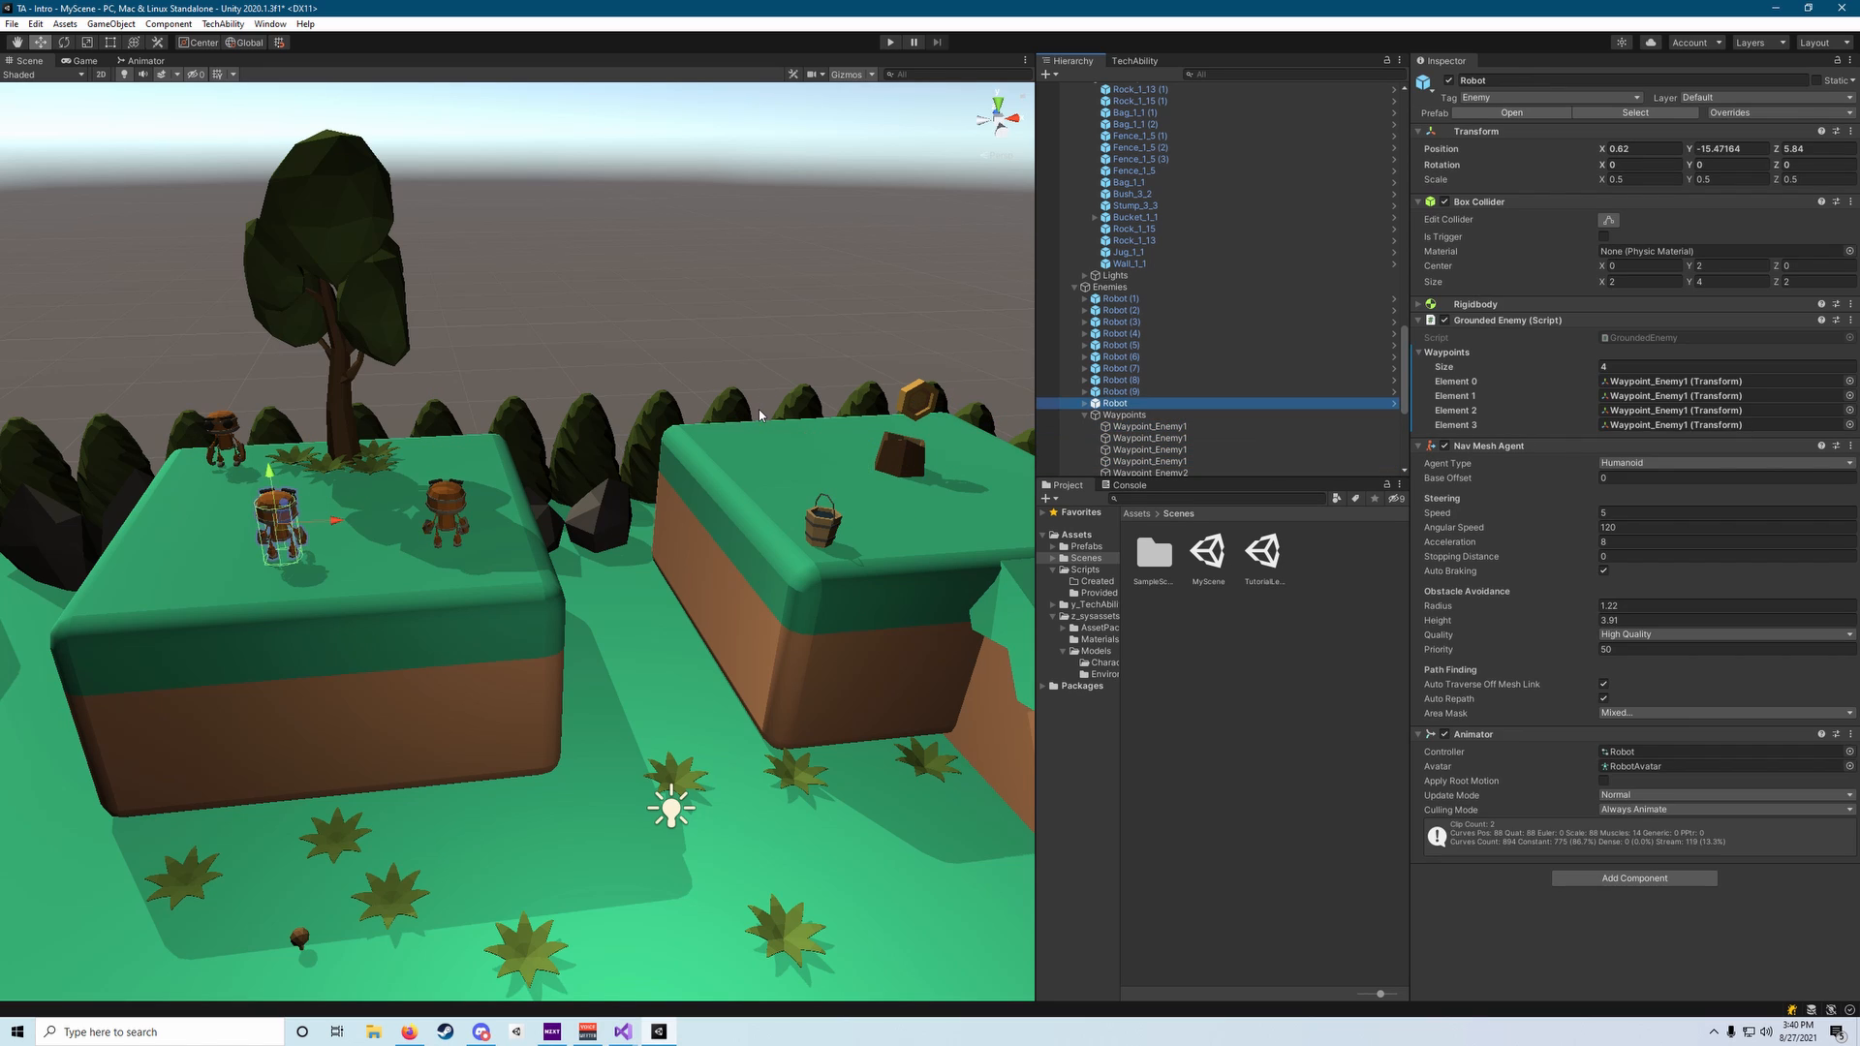
key(ctrl+z)
key(ctrl+z)
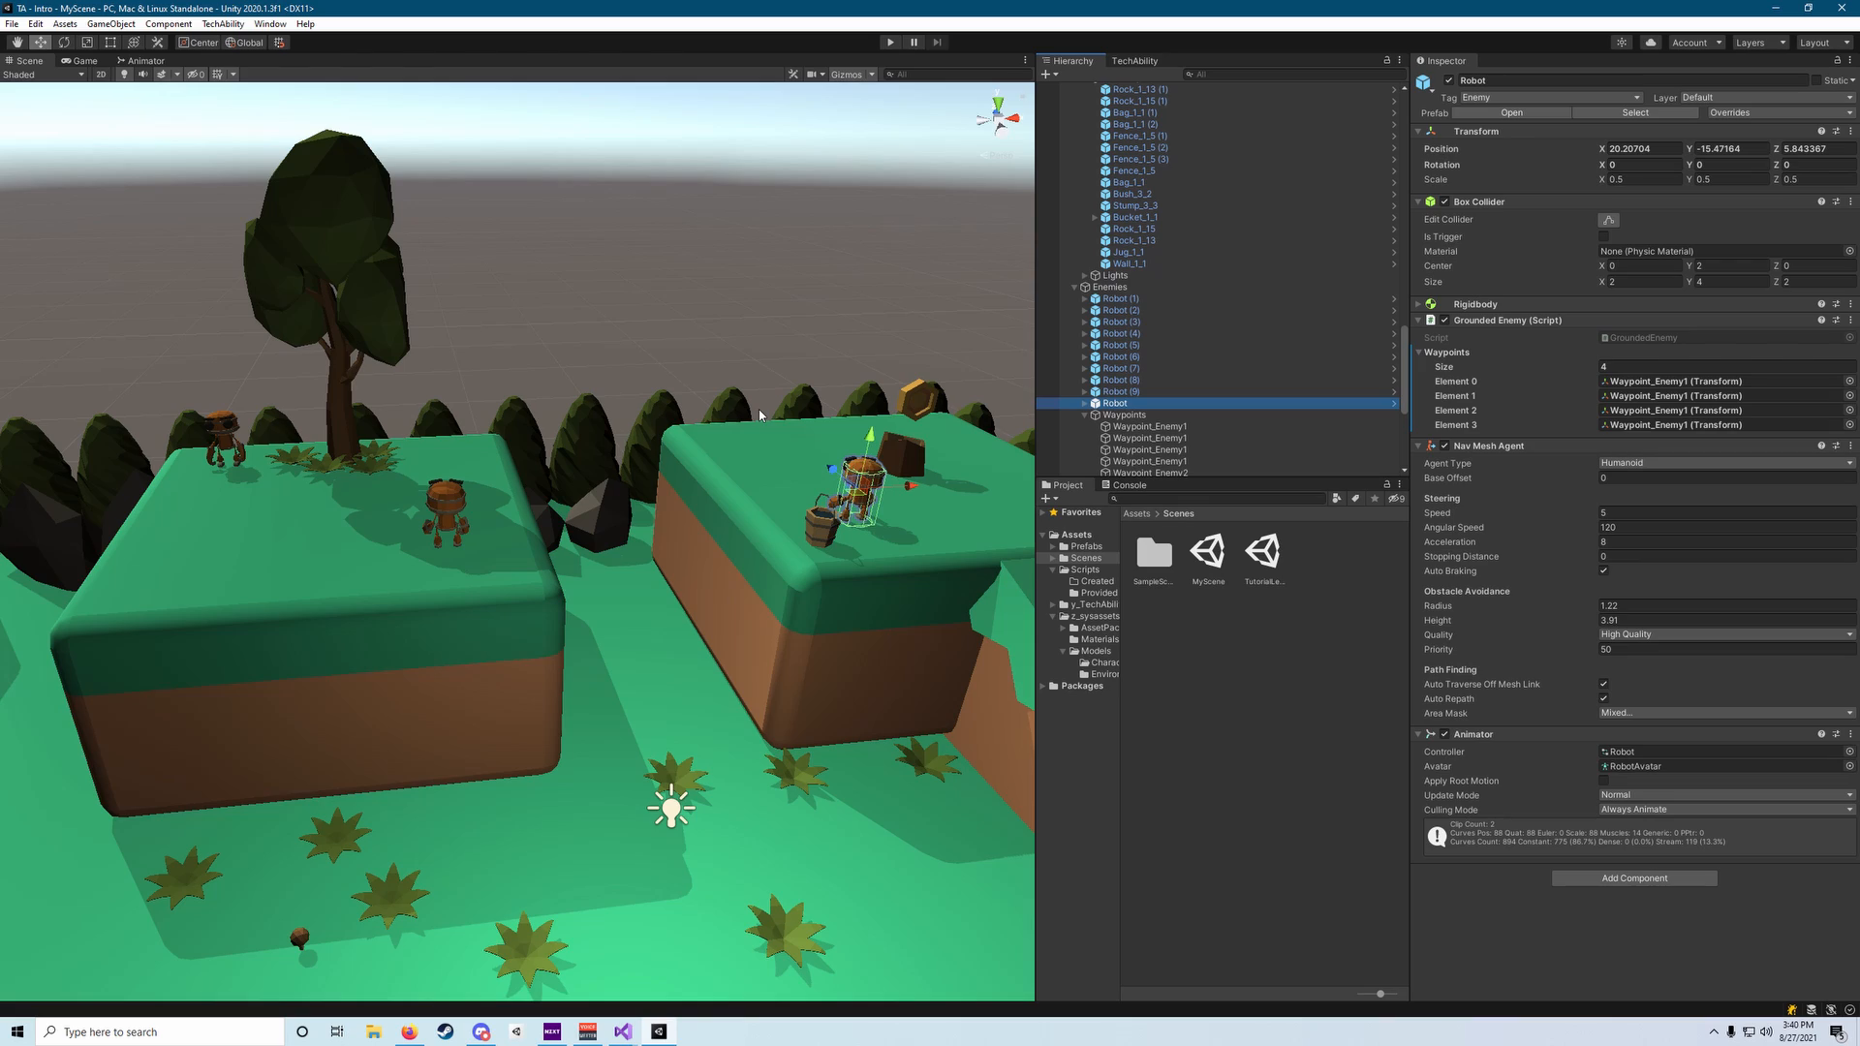
key(d)
right_drag(891, 503, 291, 503)
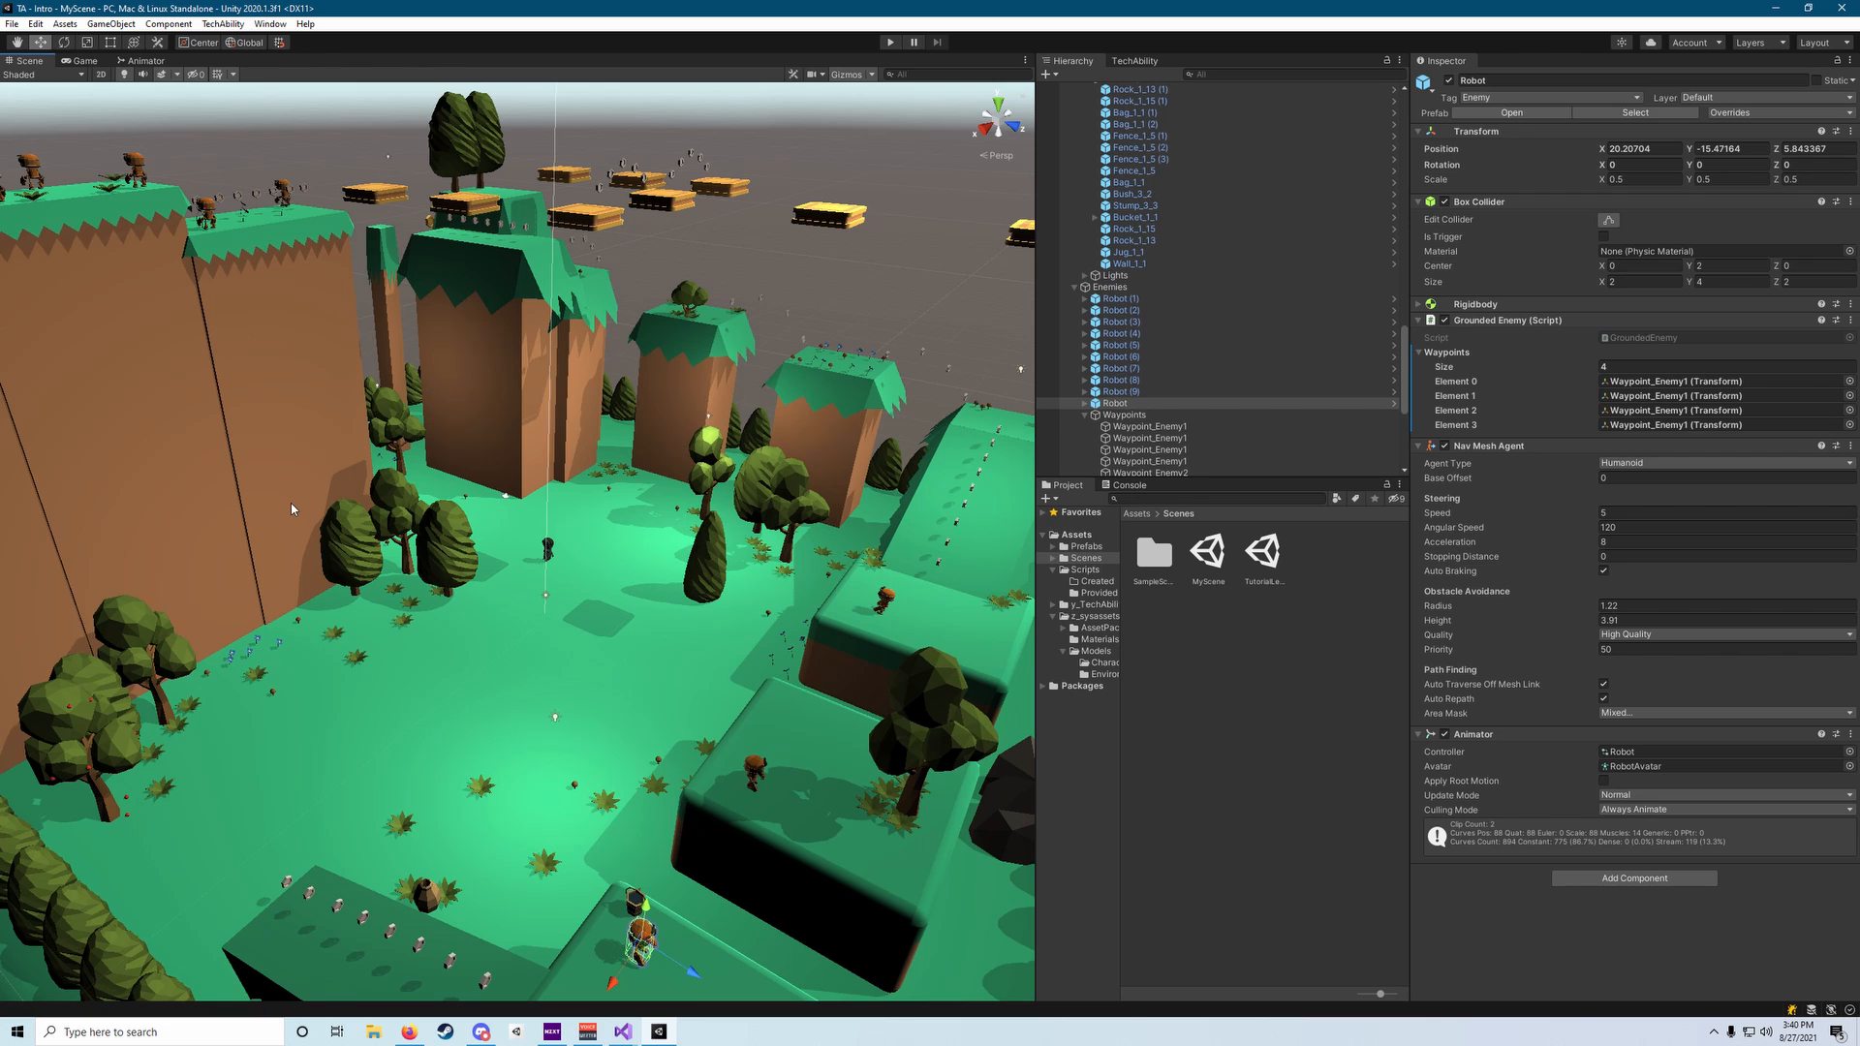
right_drag(502, 527, 707, 474)
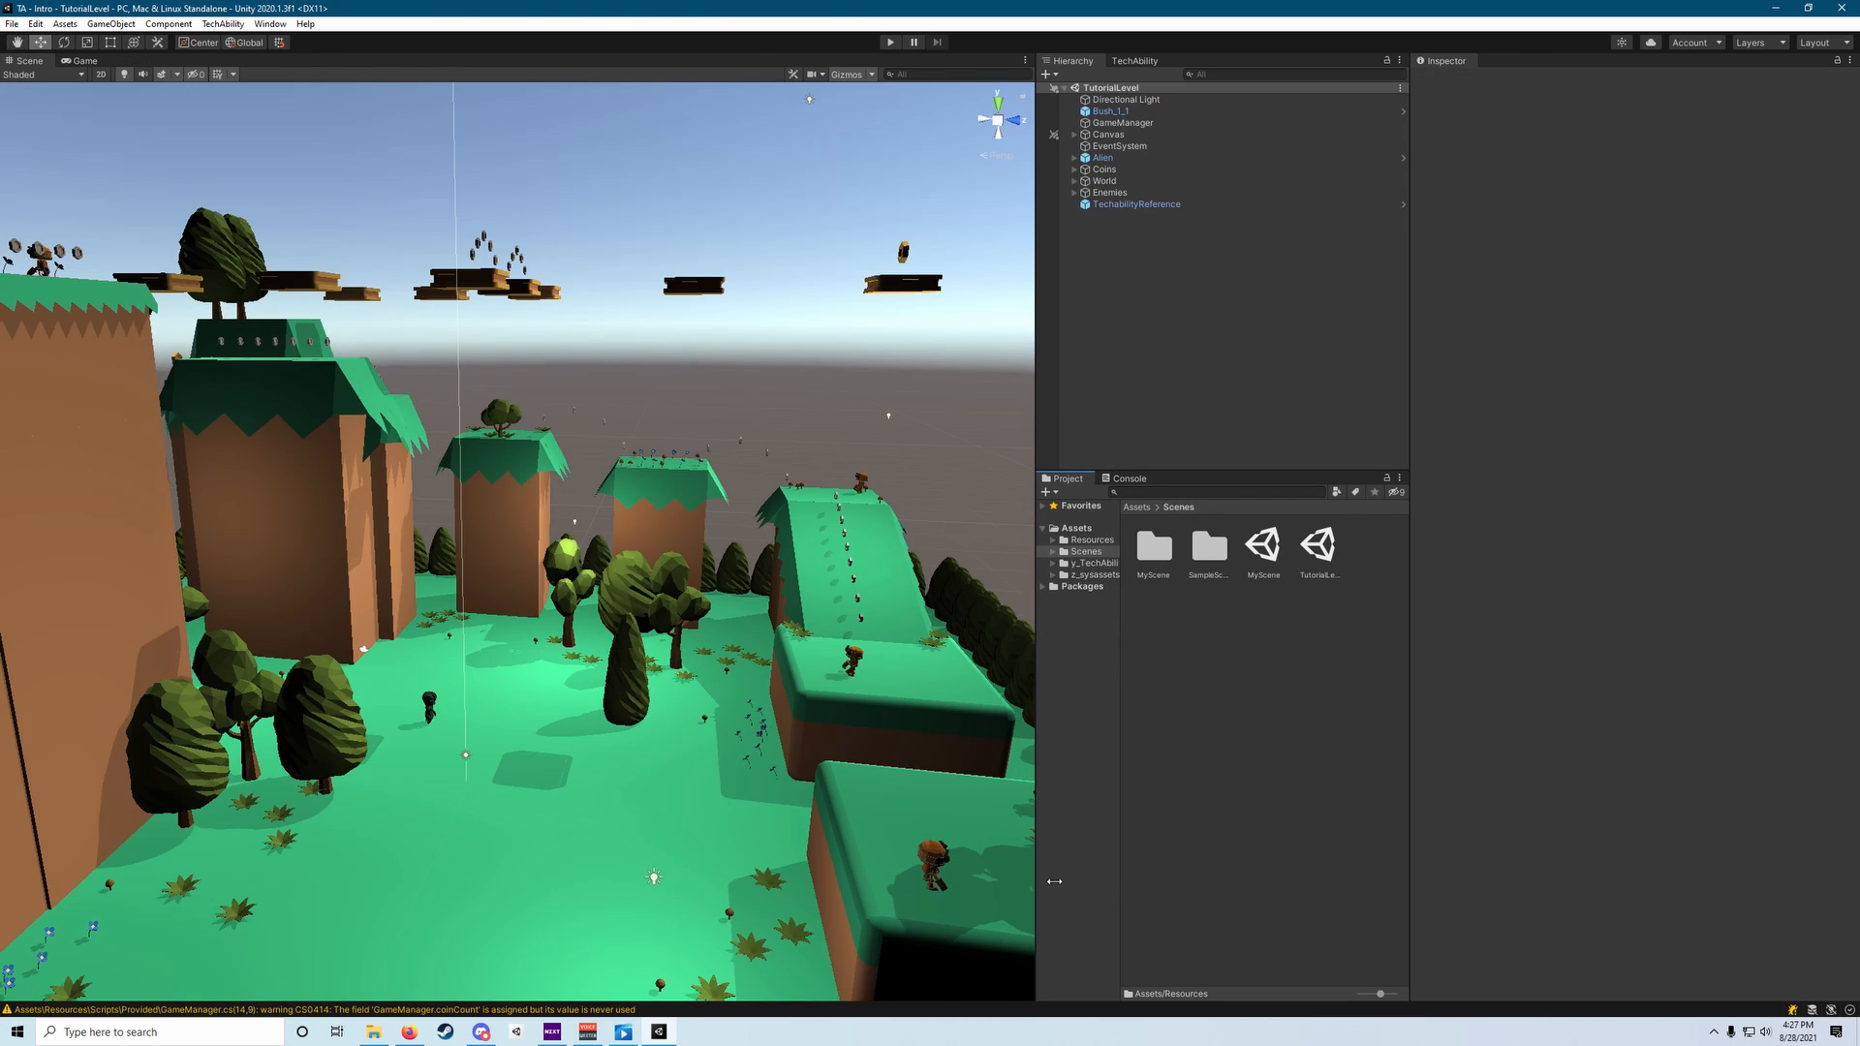
Open the Prefabs folder inside the project's Resources assets.
click(1077, 529)
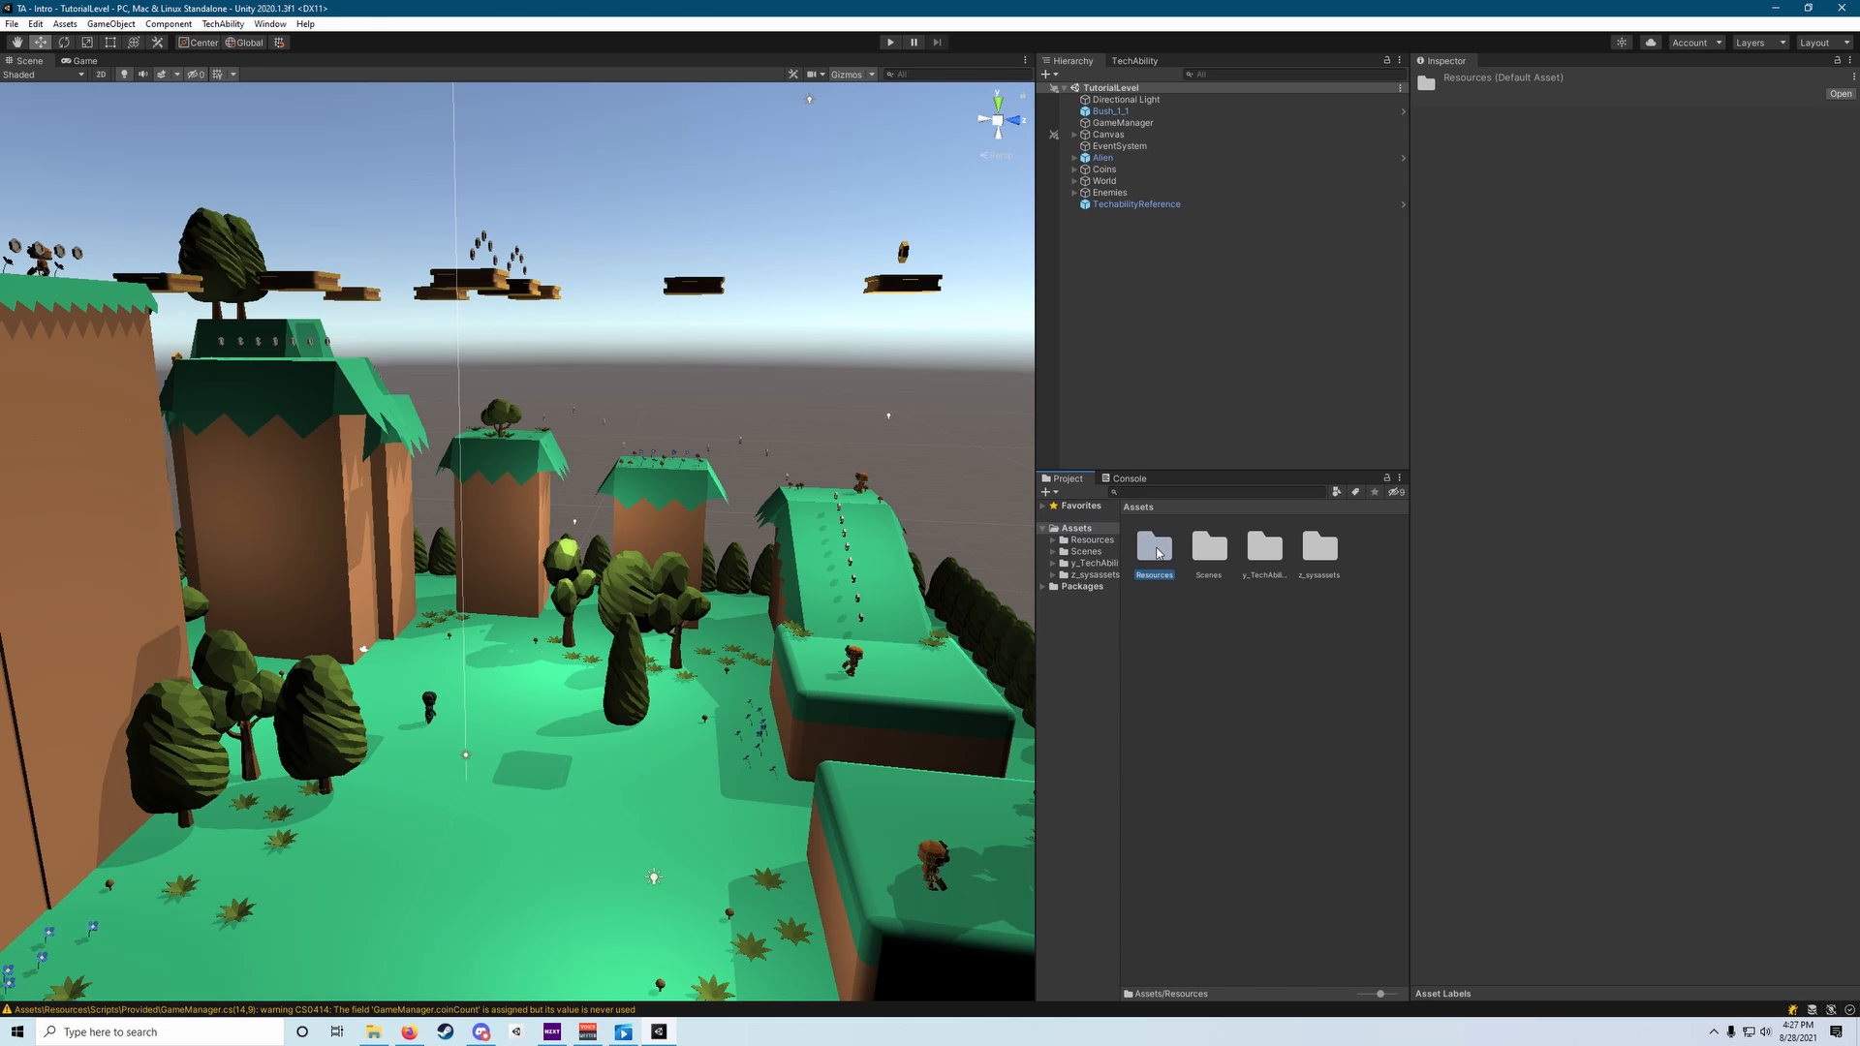
double_click(1156, 553)
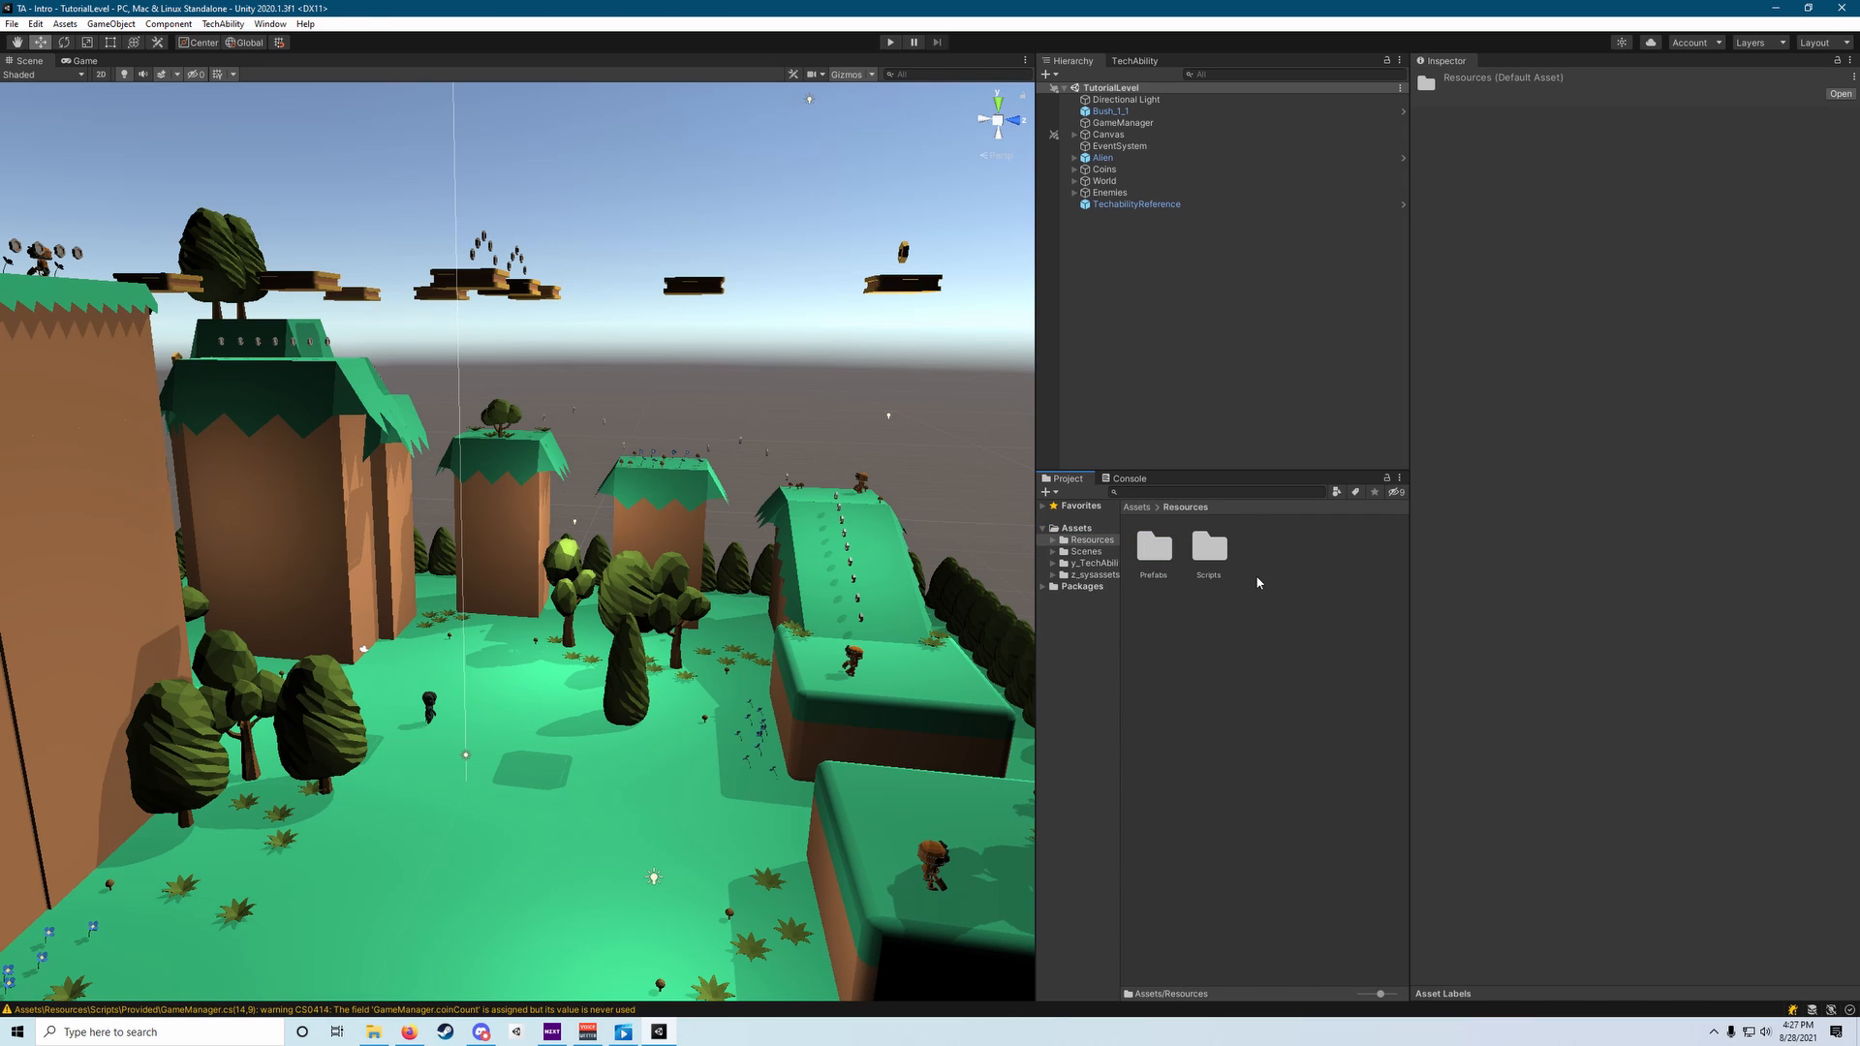
double_click(1155, 549)
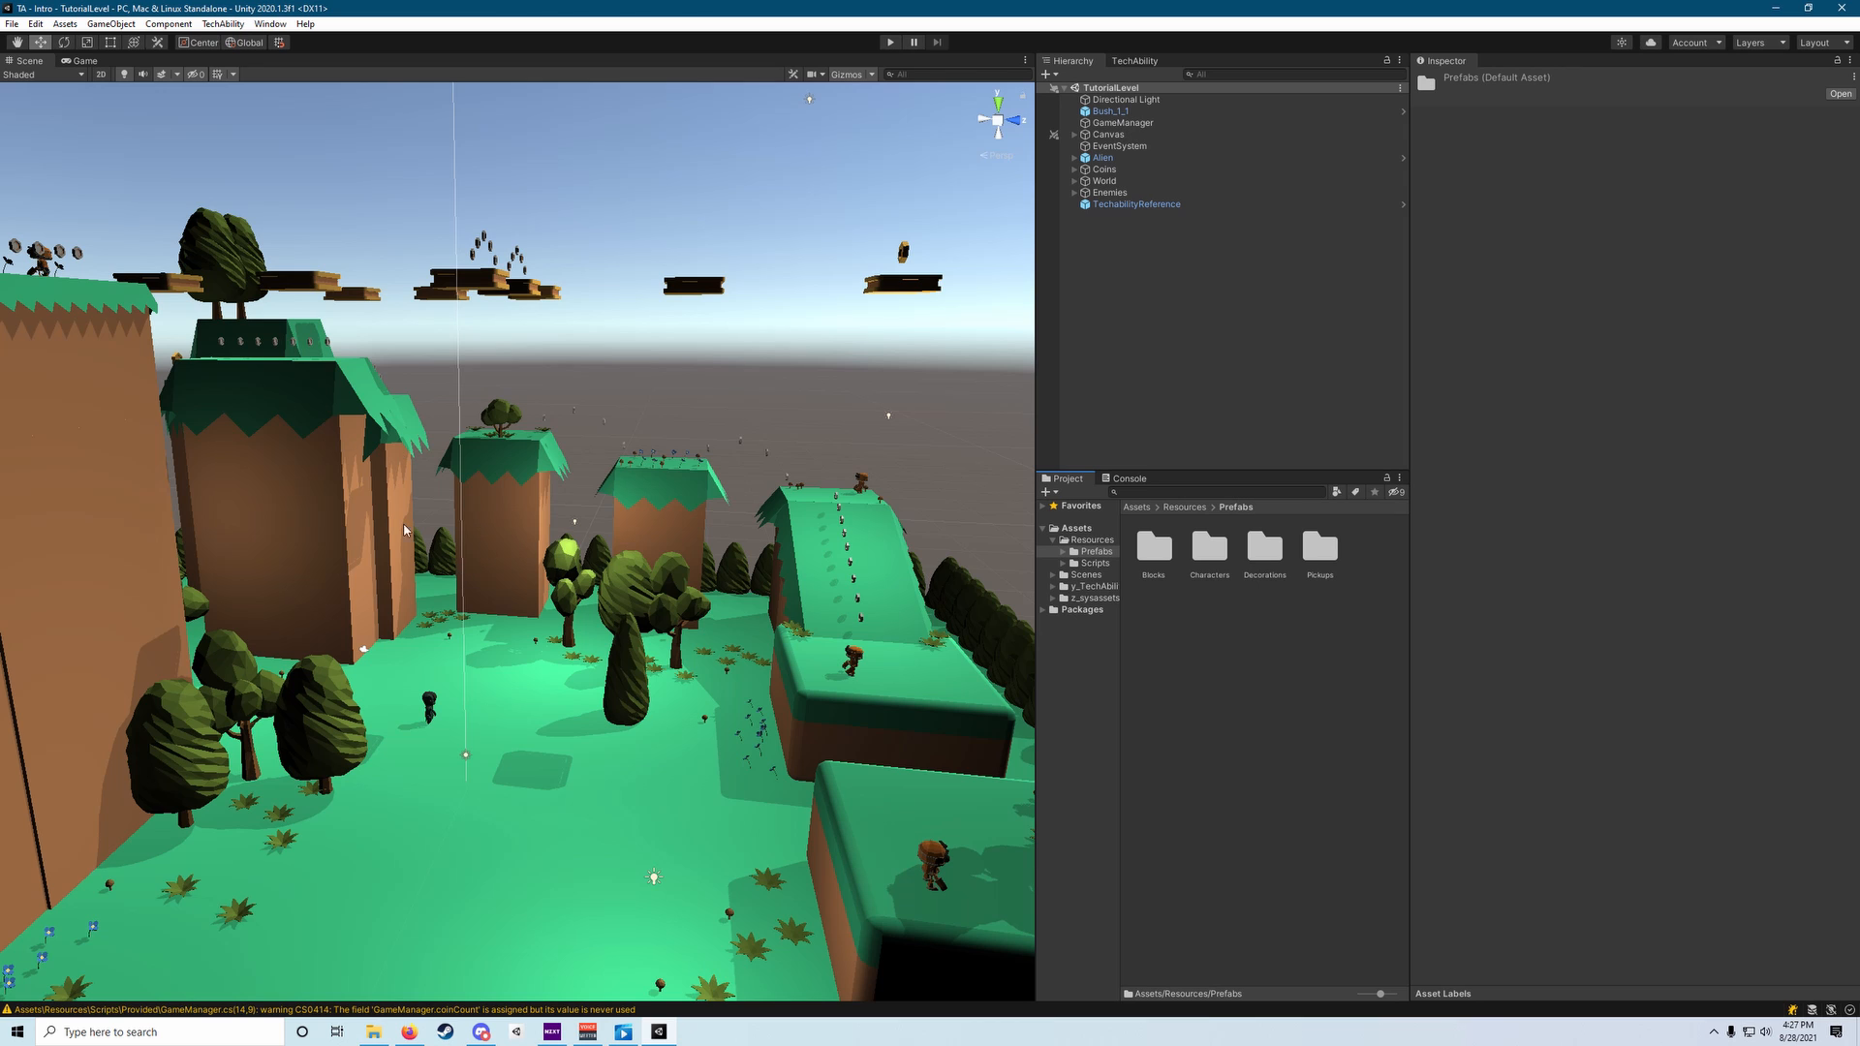
right_drag(879, 729, 824, 852)
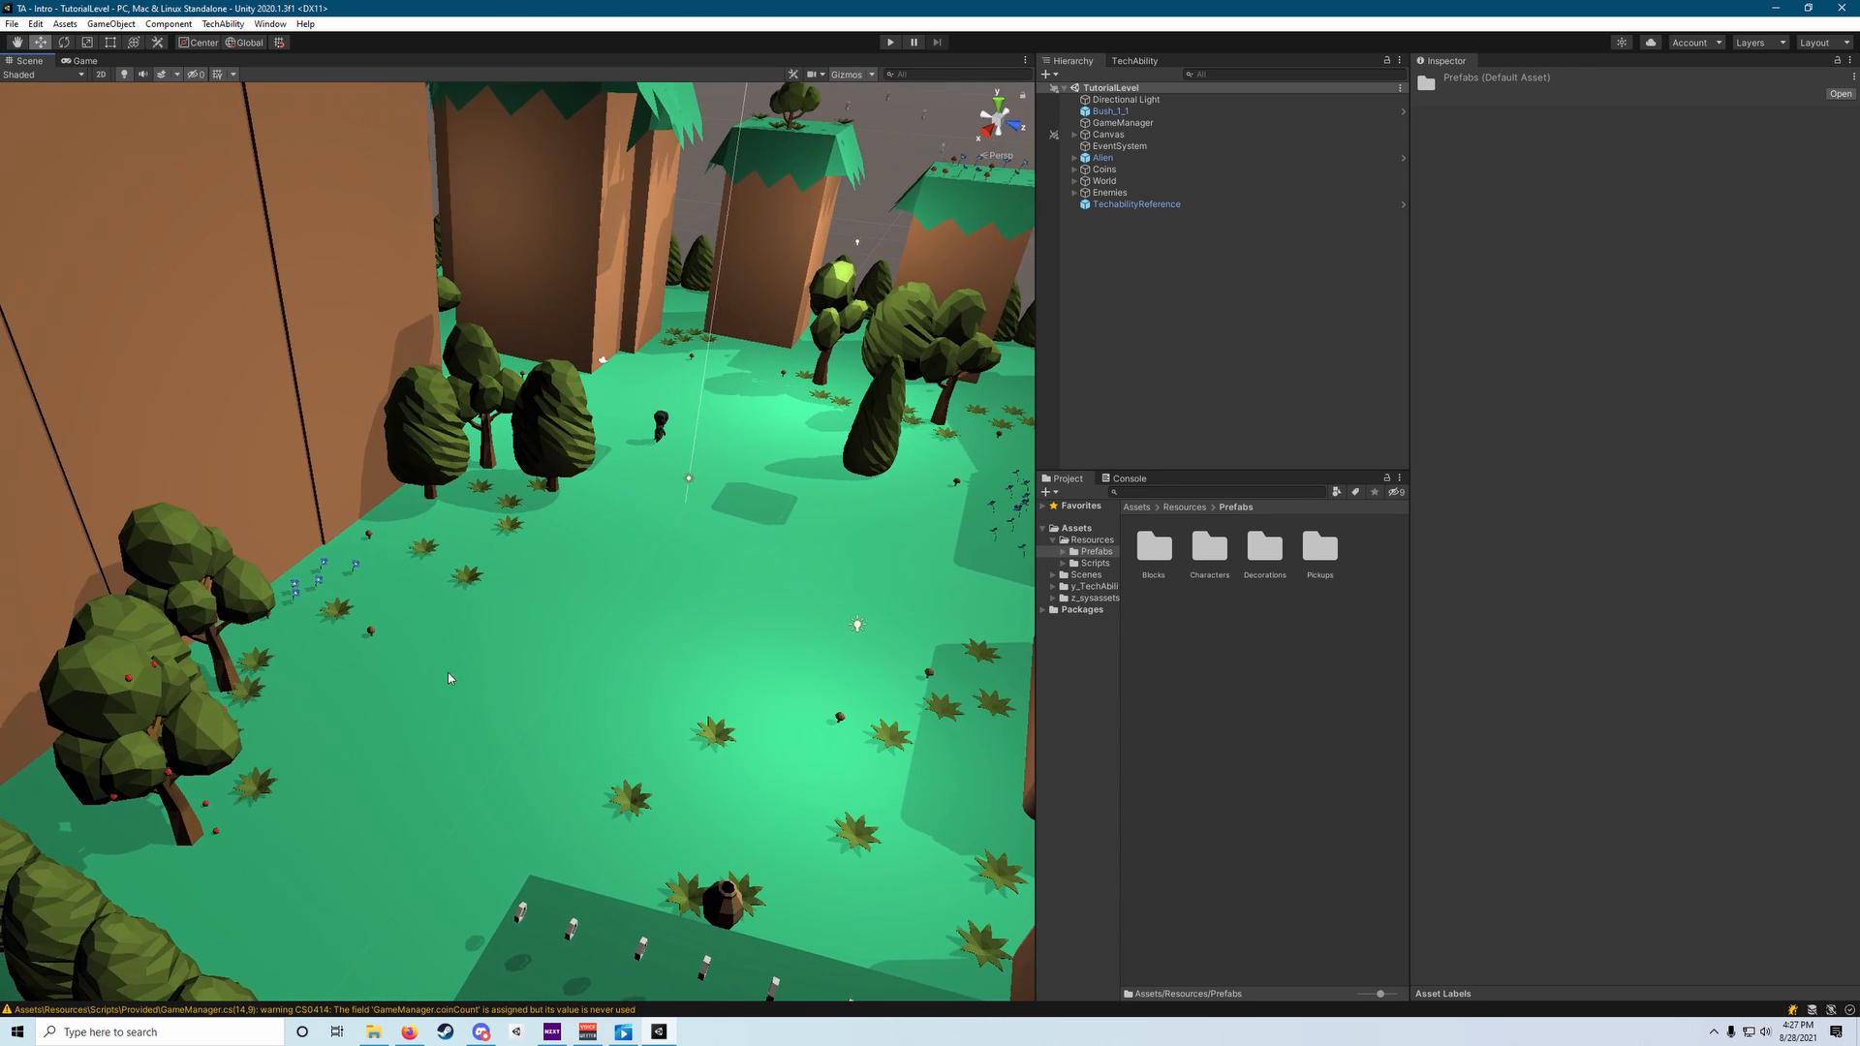
Open the Blocks folder among the prefabs.
right_drag(453, 687, 678, 601)
double_click(1150, 556)
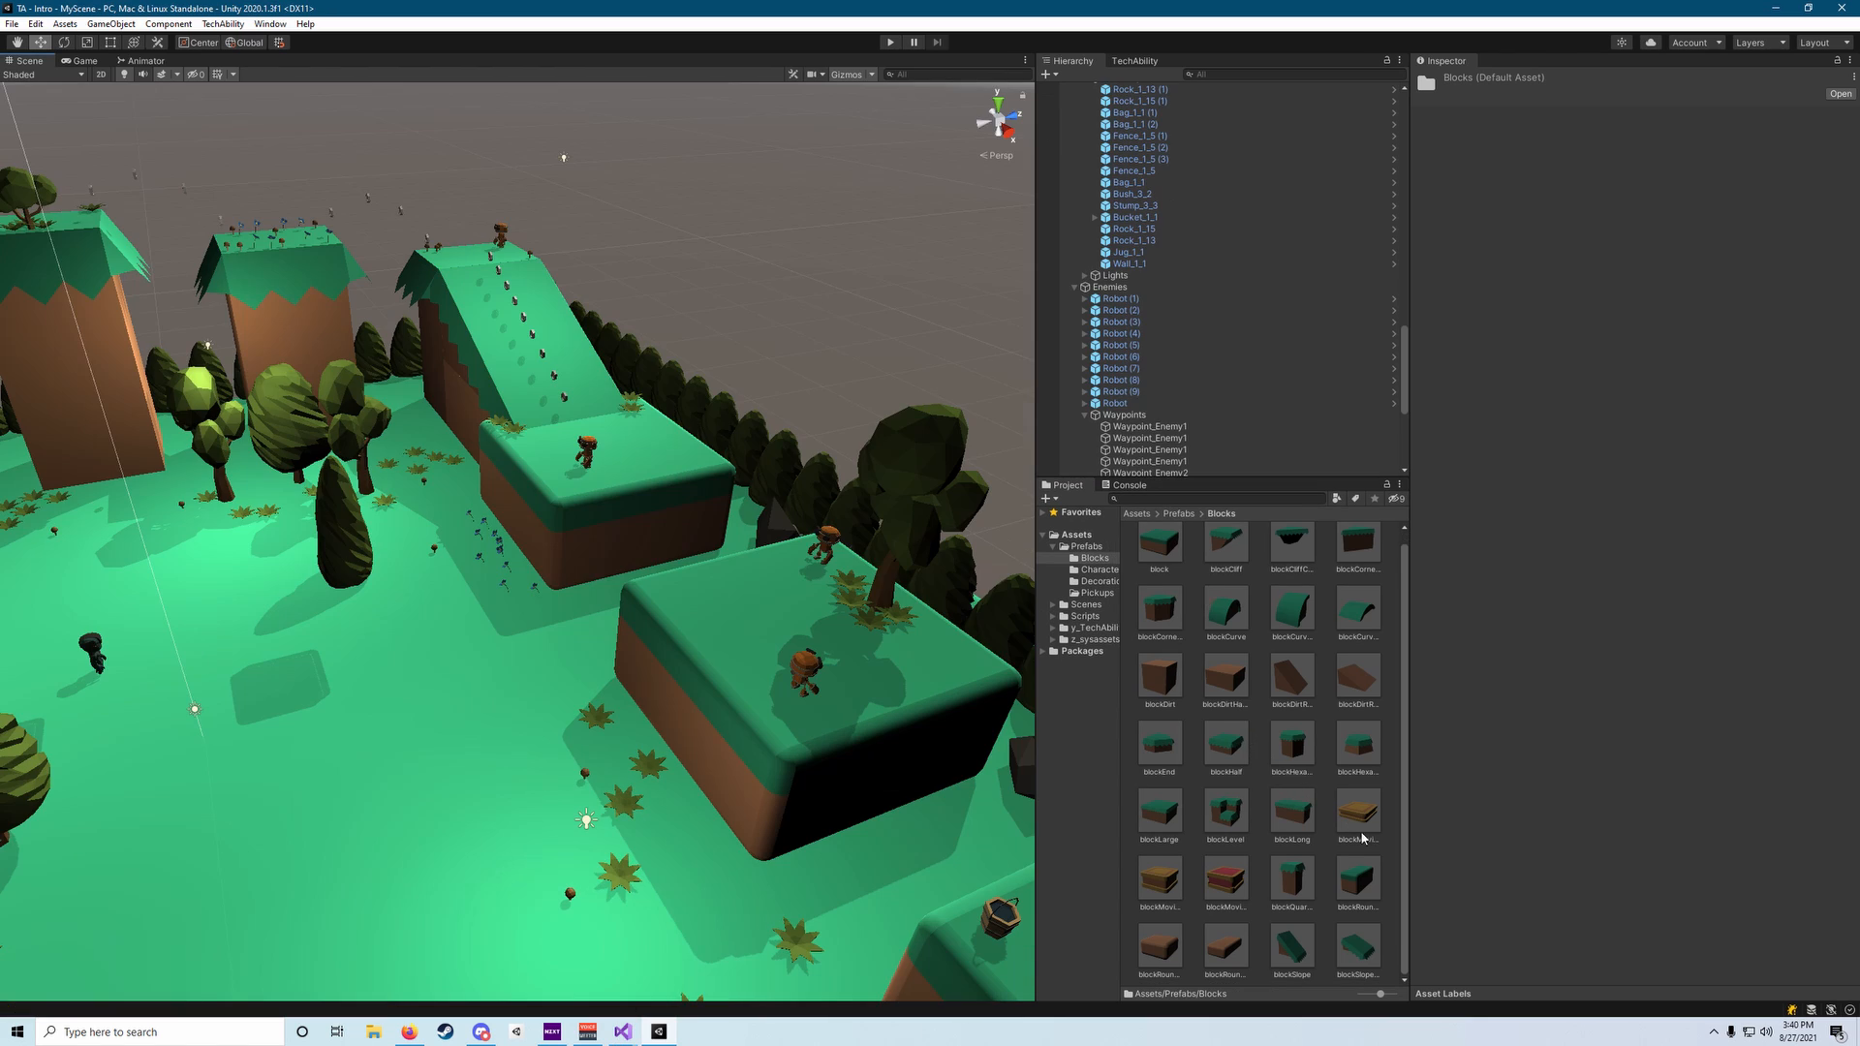
Place a blockLevel prefab on the open ground of the level, at about X 2.88, Z 6.35.
click(1225, 818)
drag(1225, 818, 323, 736)
right_drag(493, 710, 436, 644)
key(w)
key(s)
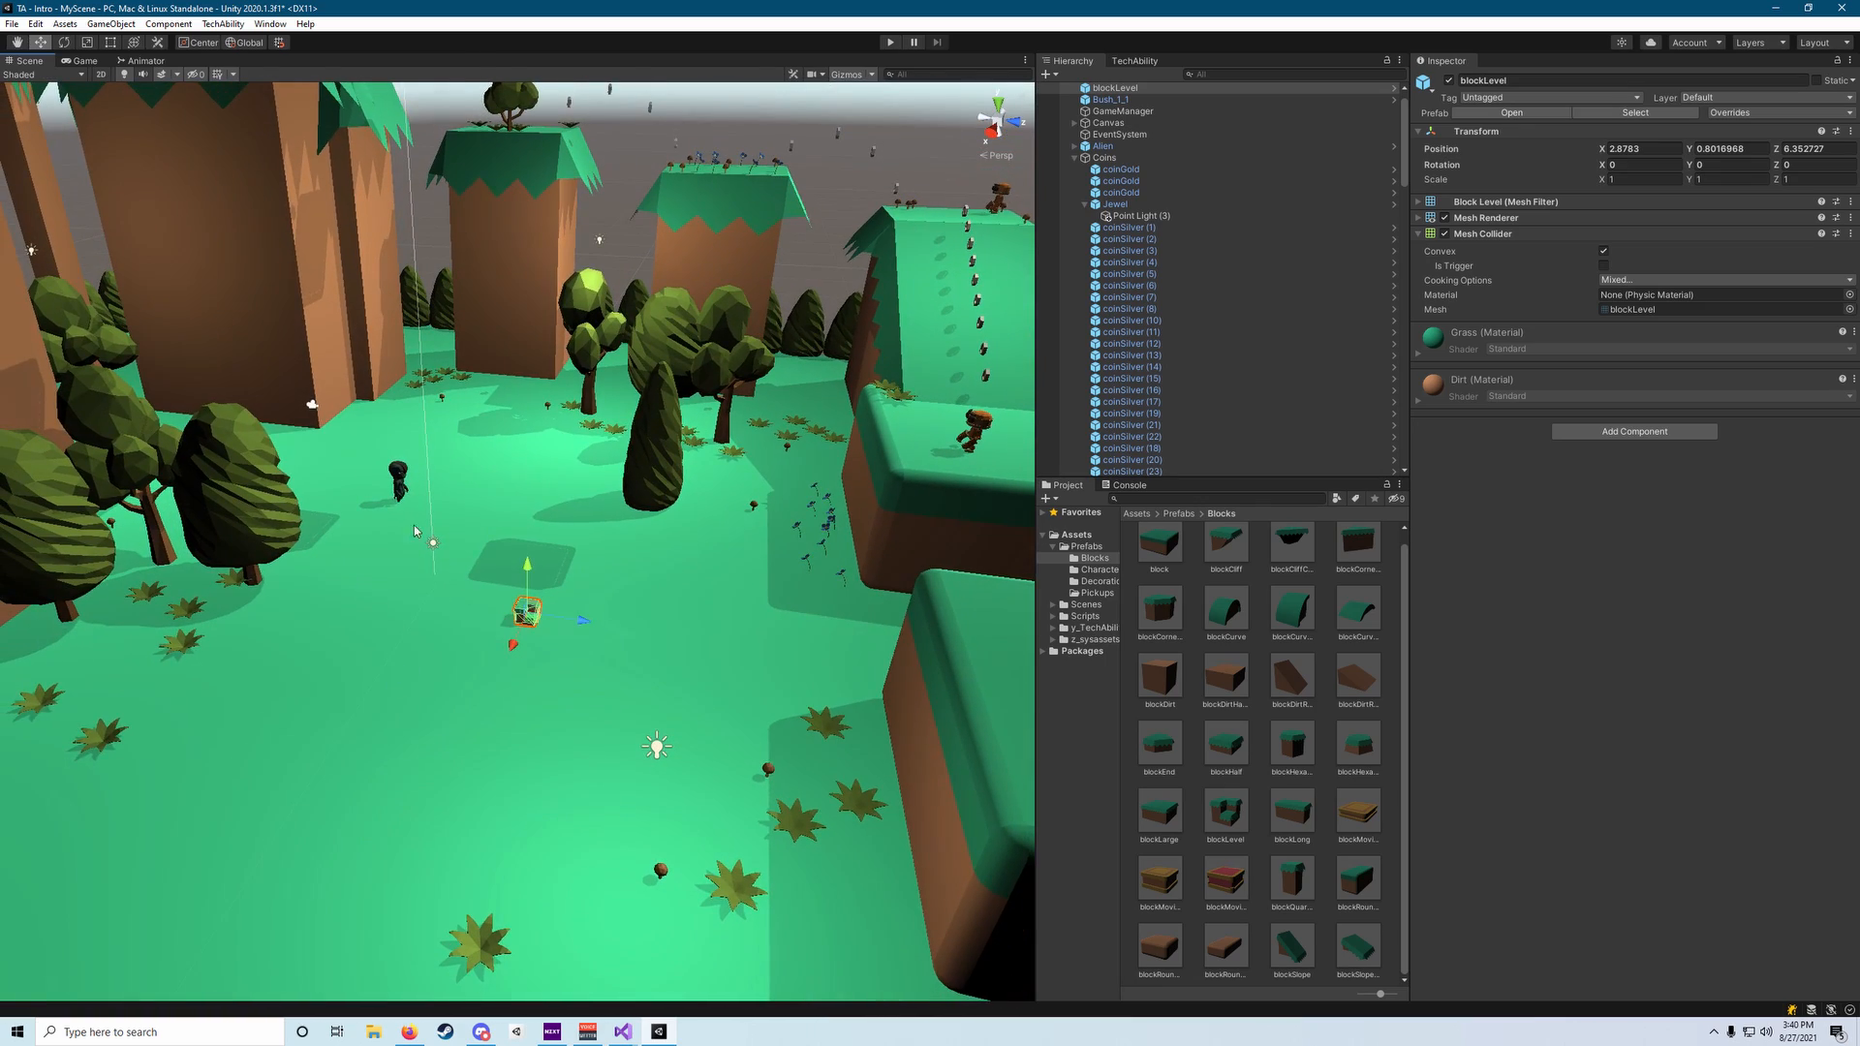
key(w)
right_drag(410, 475, 492, 466)
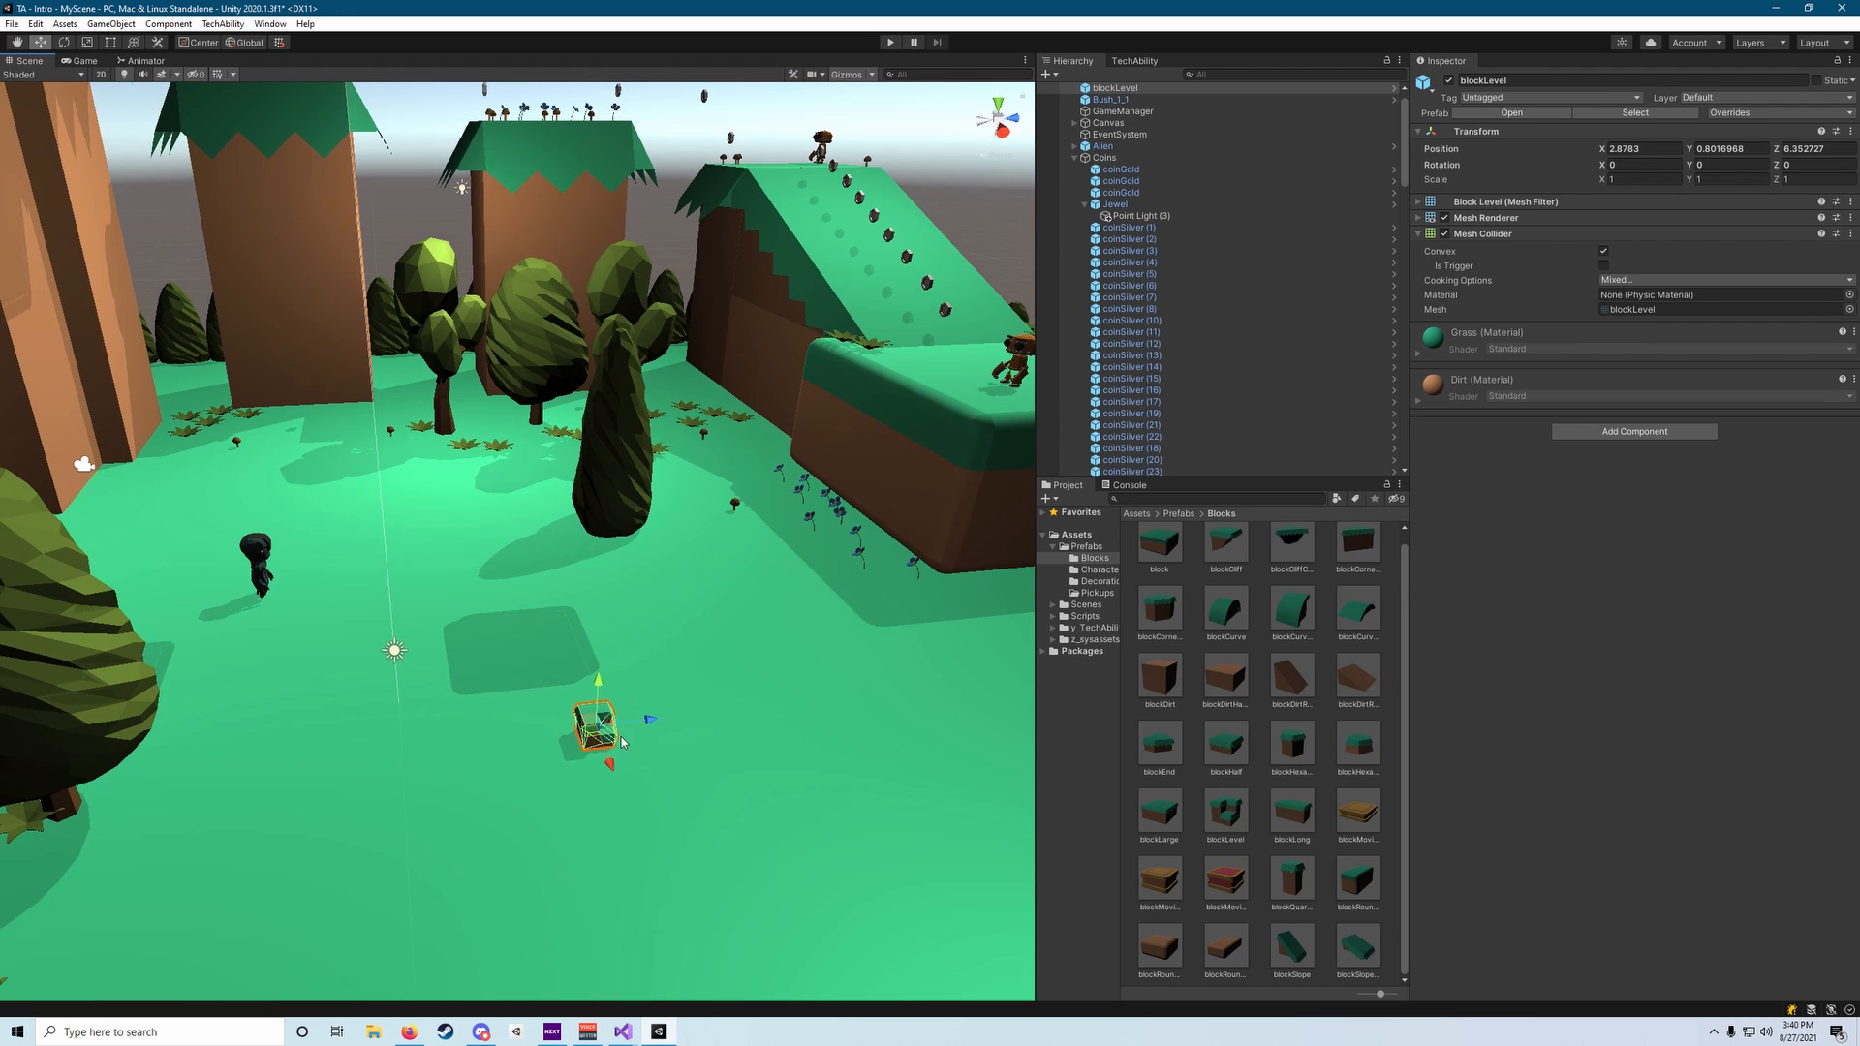
Move blockLevel across the ground beside the alien character, to X -16.71, Z -5.08.
drag(586, 727, 357, 566)
key(w)
right_drag(383, 556, 60, 583)
key(s)
drag(492, 685, 748, 536)
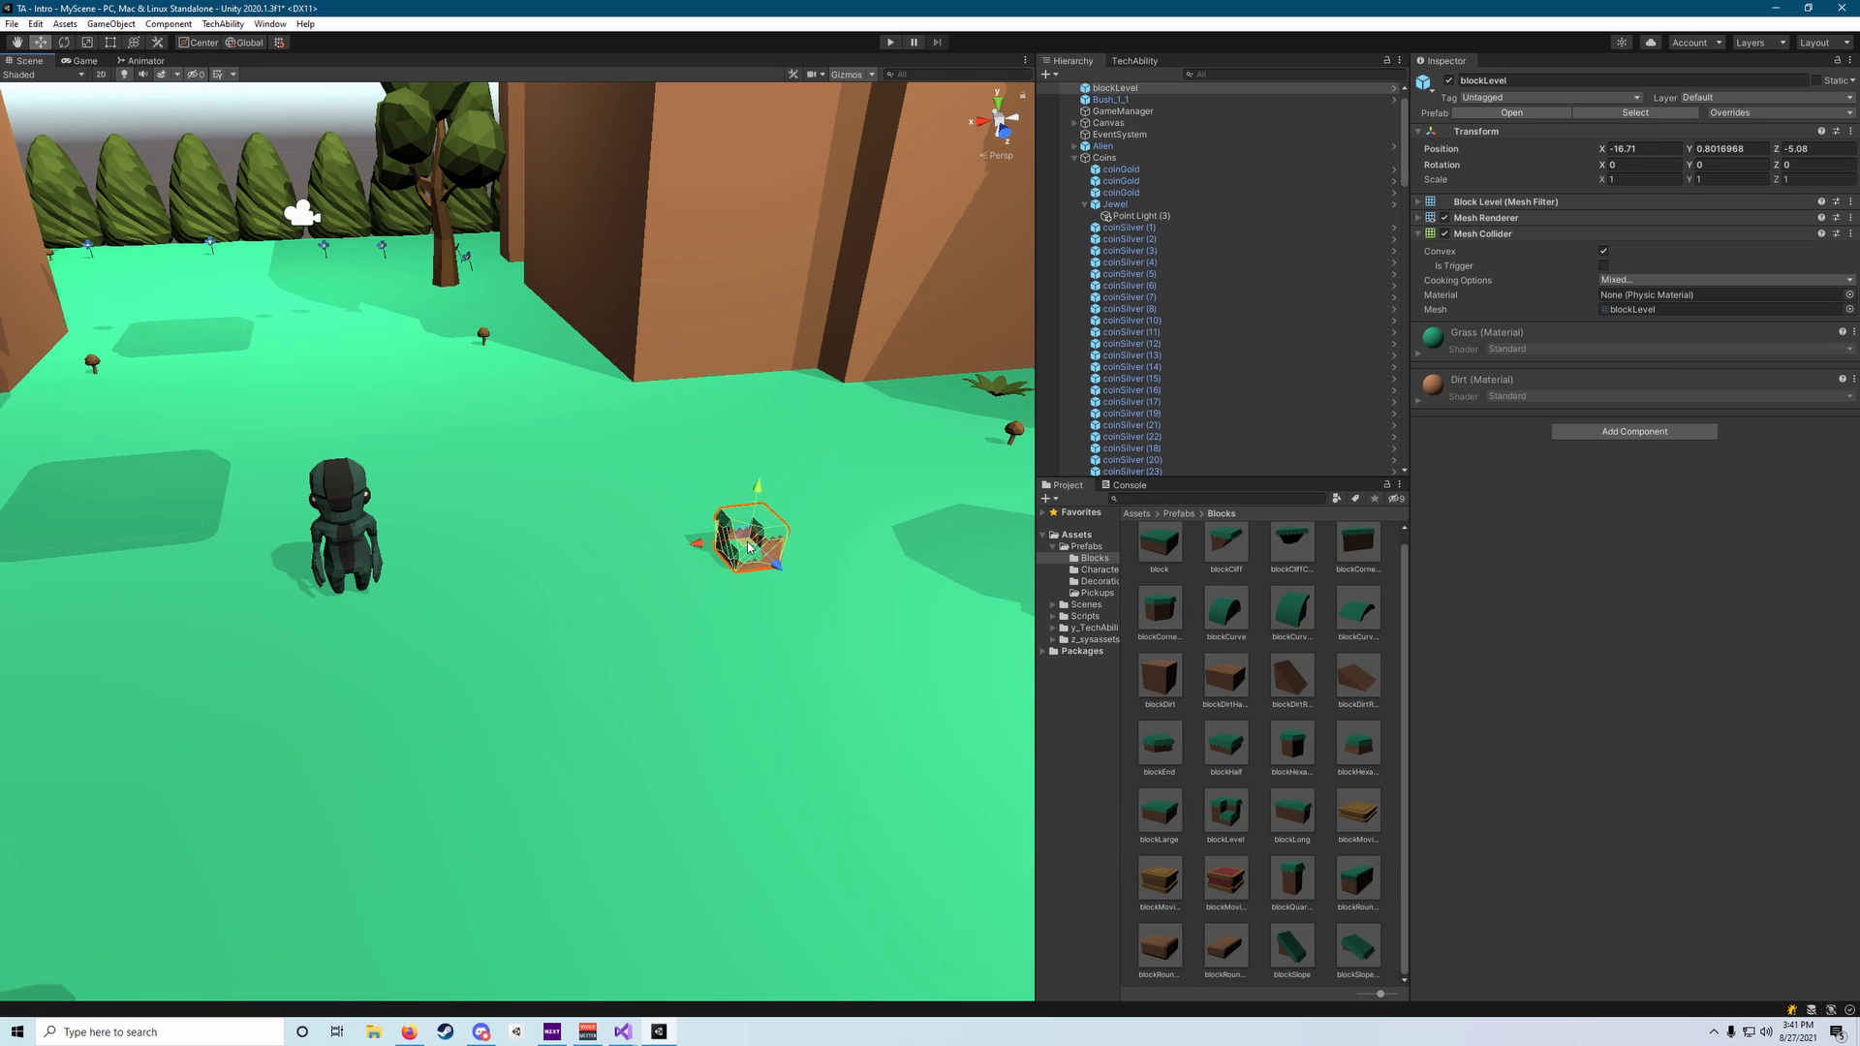
Scale blockLevel up uniformly to about 6.47 on all axes.
key(r)
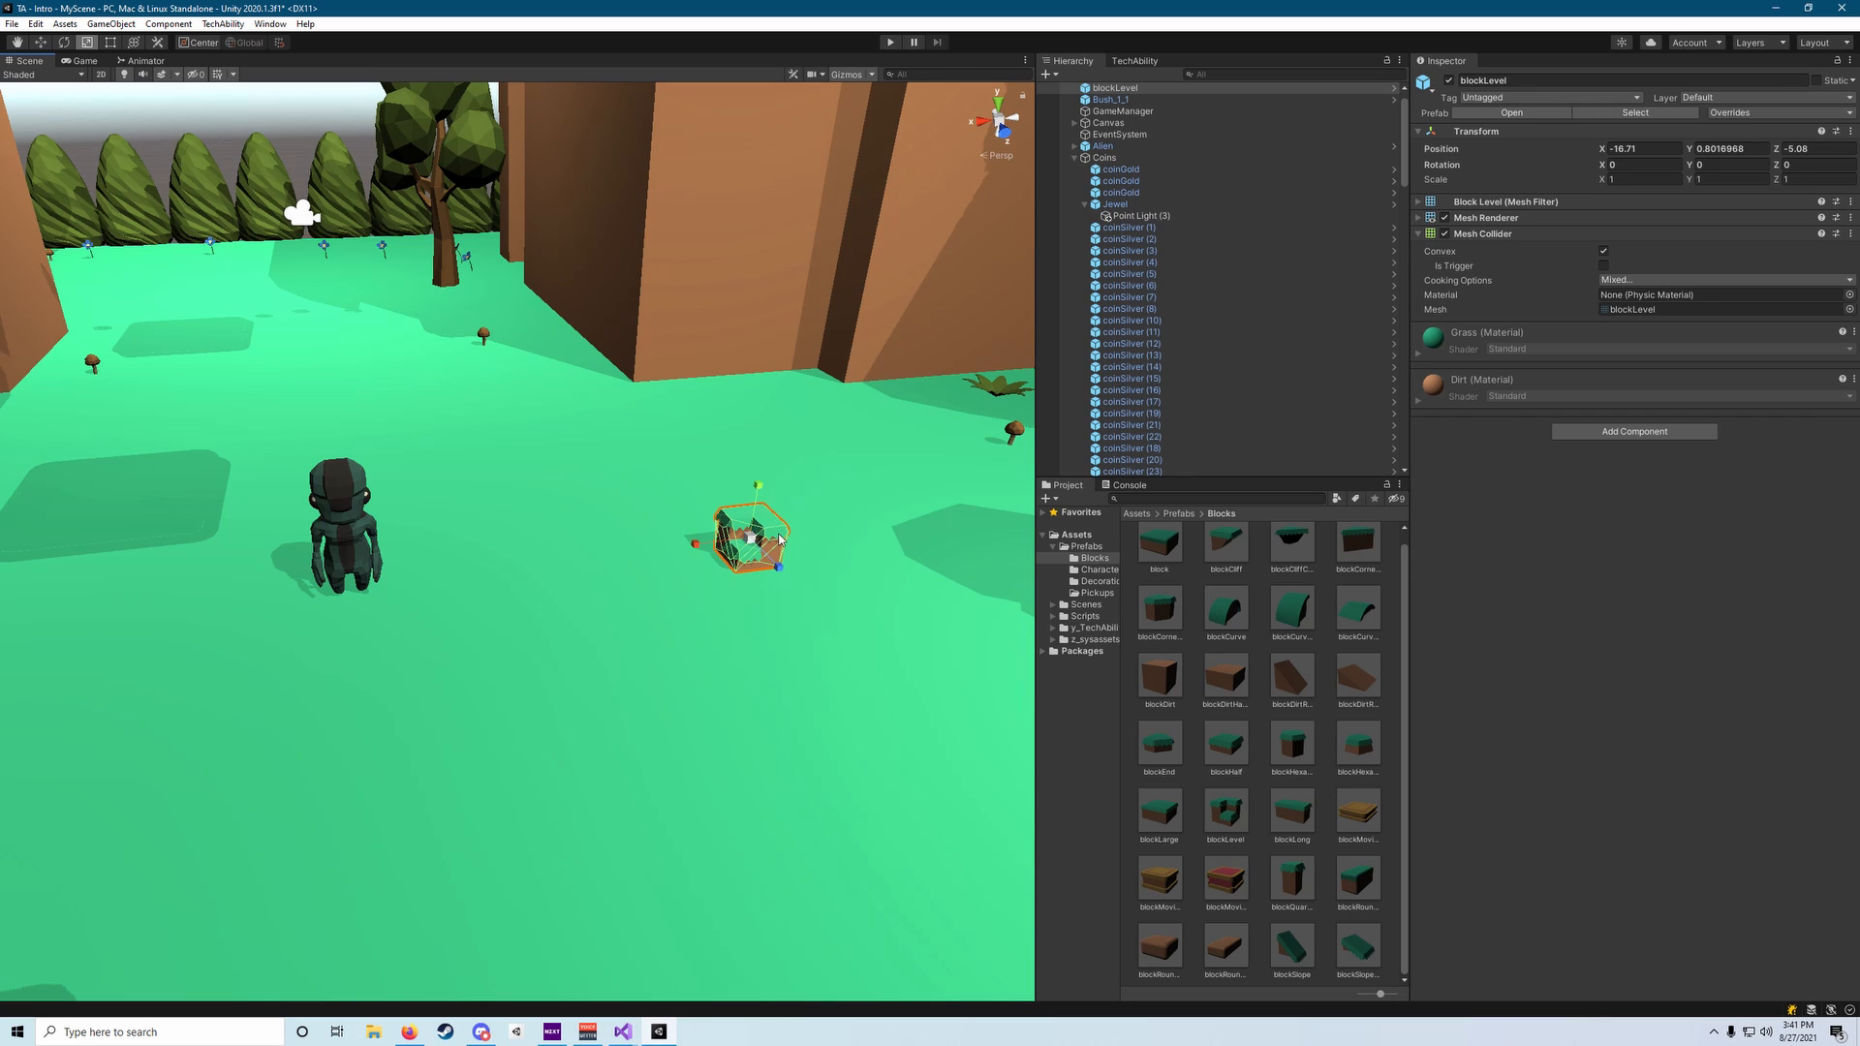
right_drag(413, 493, 436, 480)
drag(724, 549, 1088, 507)
right_drag(658, 547, 803, 557)
key(w)
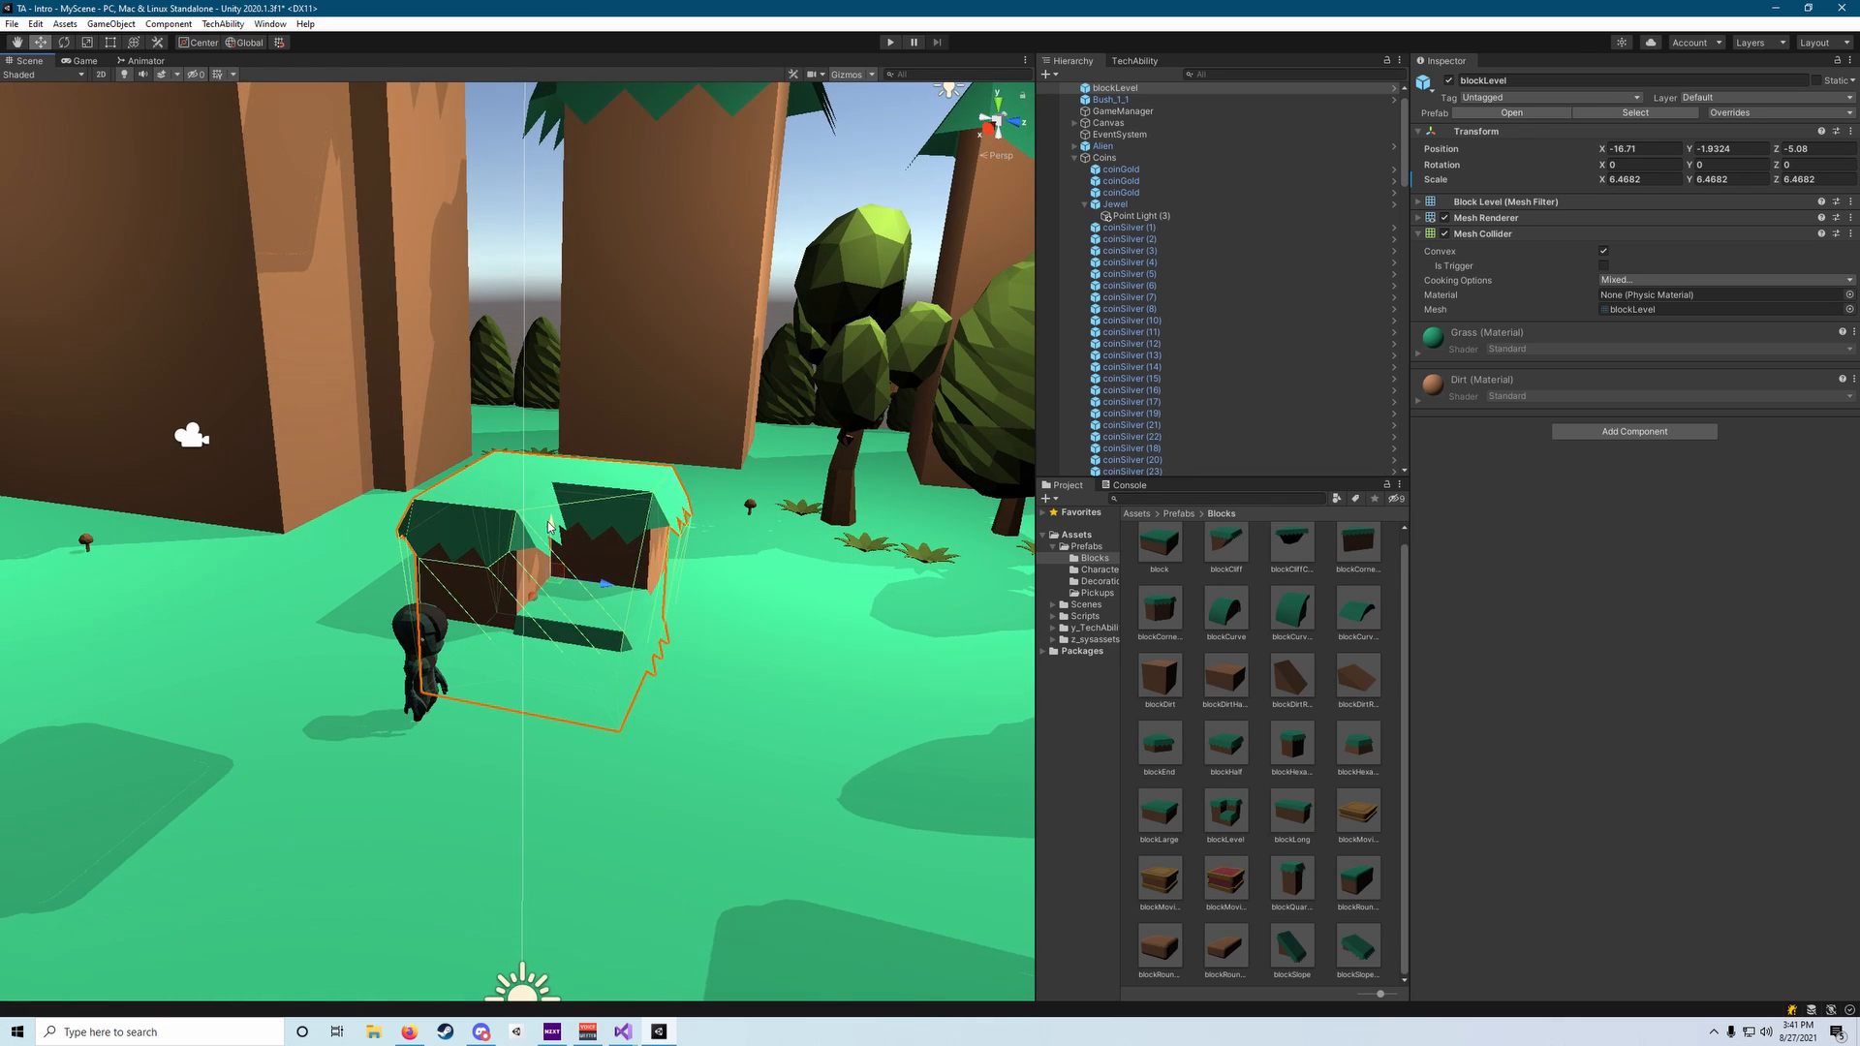
Raise the enlarged blockLevel out of the ground to Y 0.83 and shift it to Z -7.03.
mouse_move(549, 526)
mouse_down()
mouse_move(563, 455)
mouse_move(561, 506)
mouse_move(541, 506)
mouse_up()
right_drag(541, 507, 610, 630)
key(d)
key(d)
key(a)
key(a)
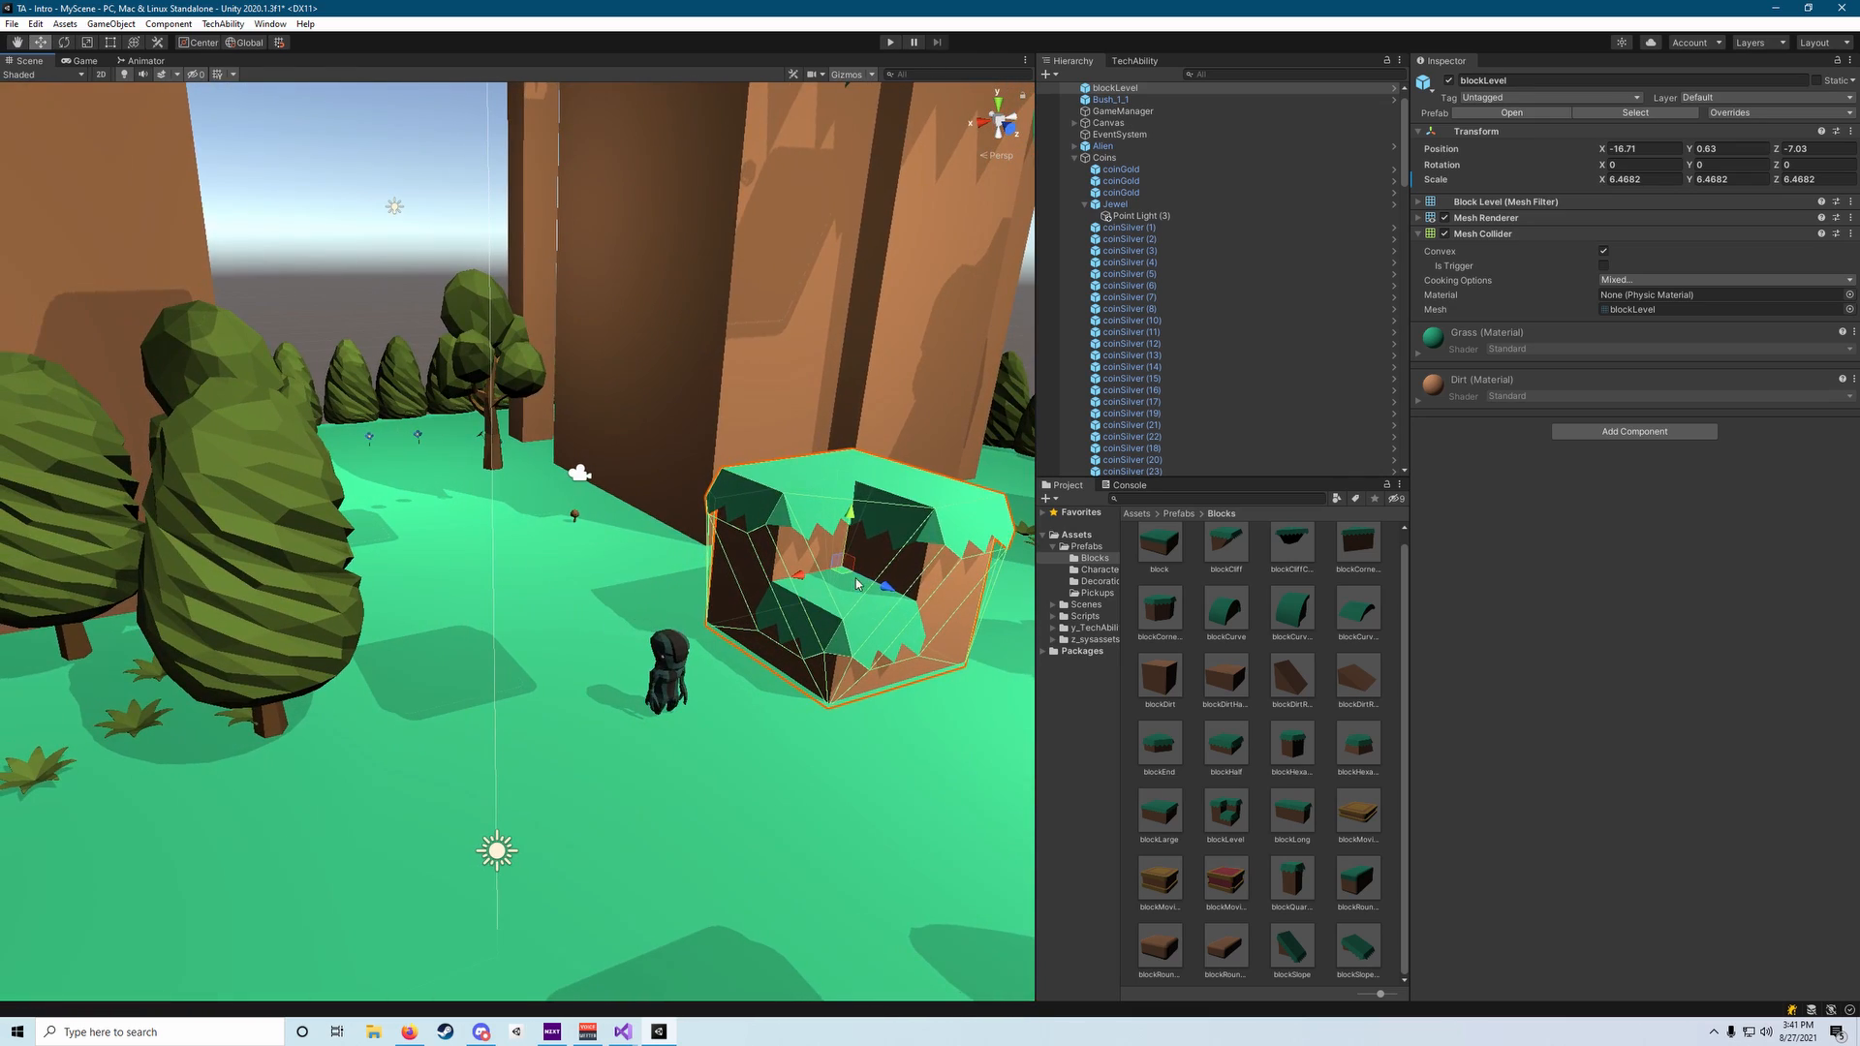
Delete the enlarged blockLevel from the scene.
key(Delete)
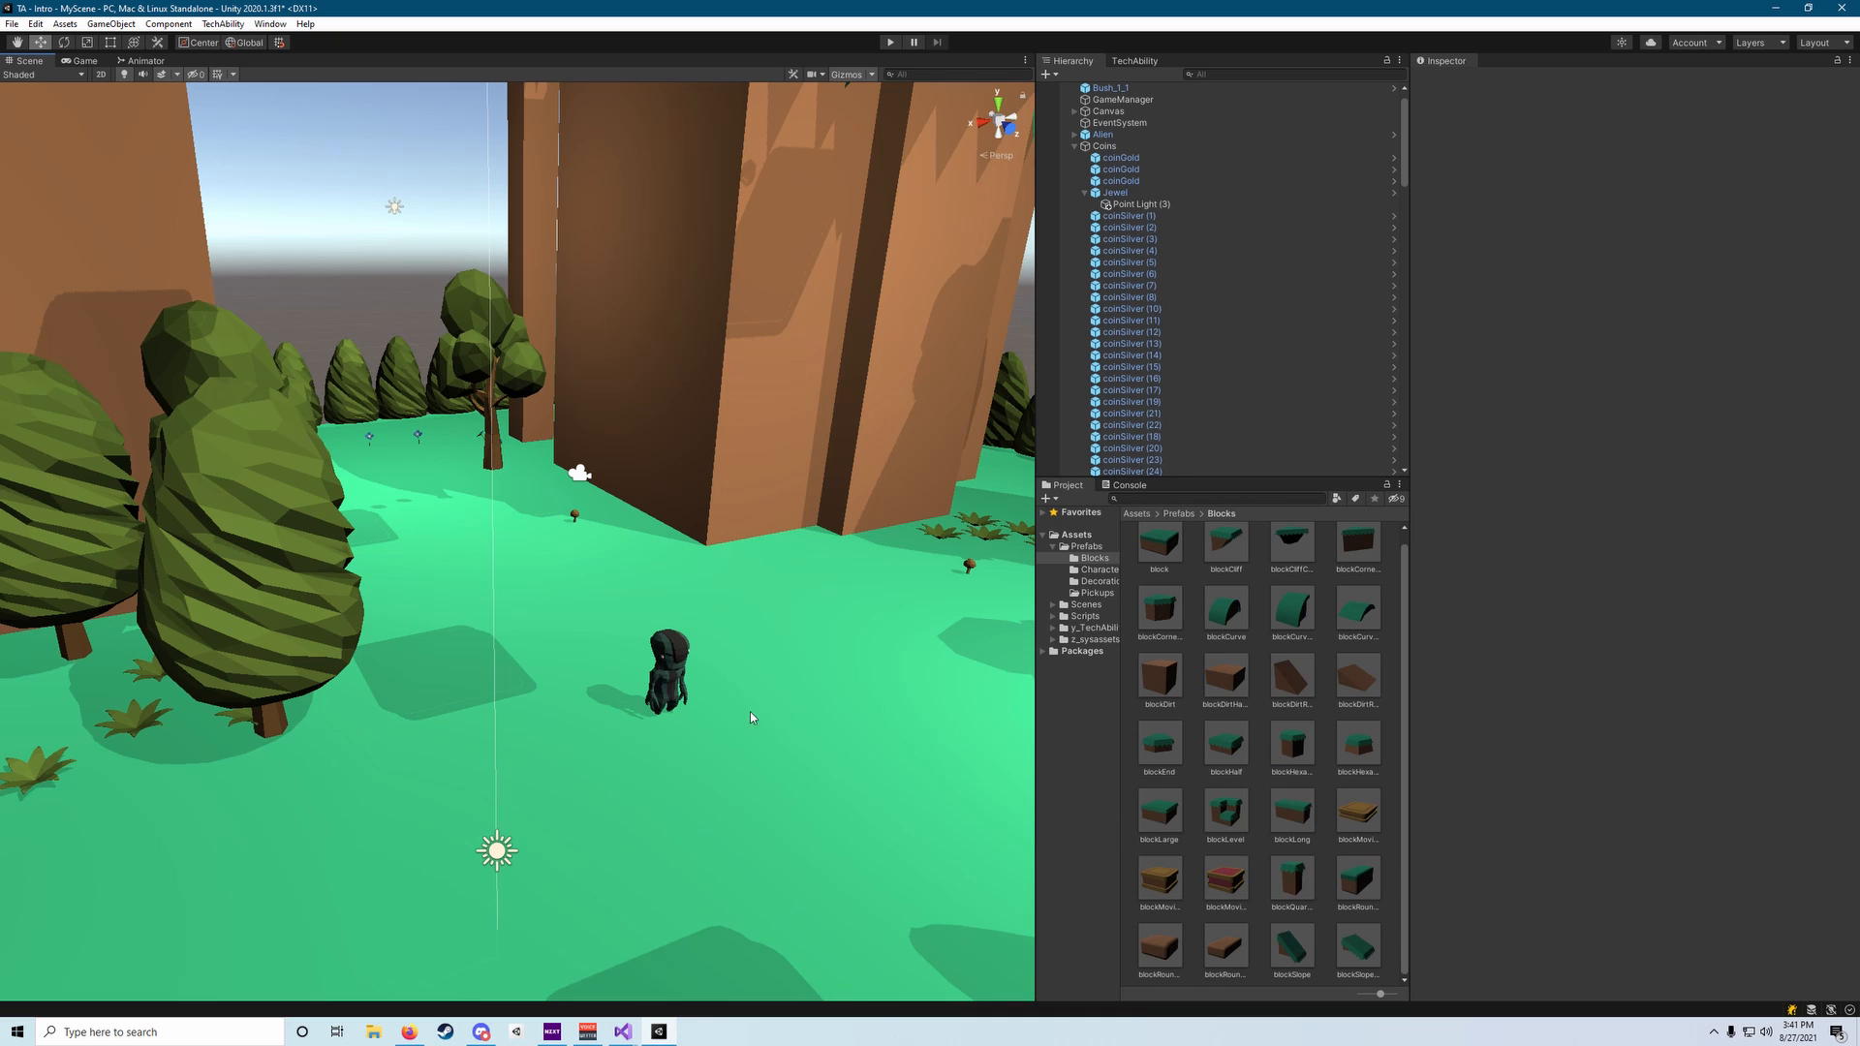
right_drag(751, 713, 903, 722)
scroll(903, 722, down, 5)
scroll(775, 661, down, 1)
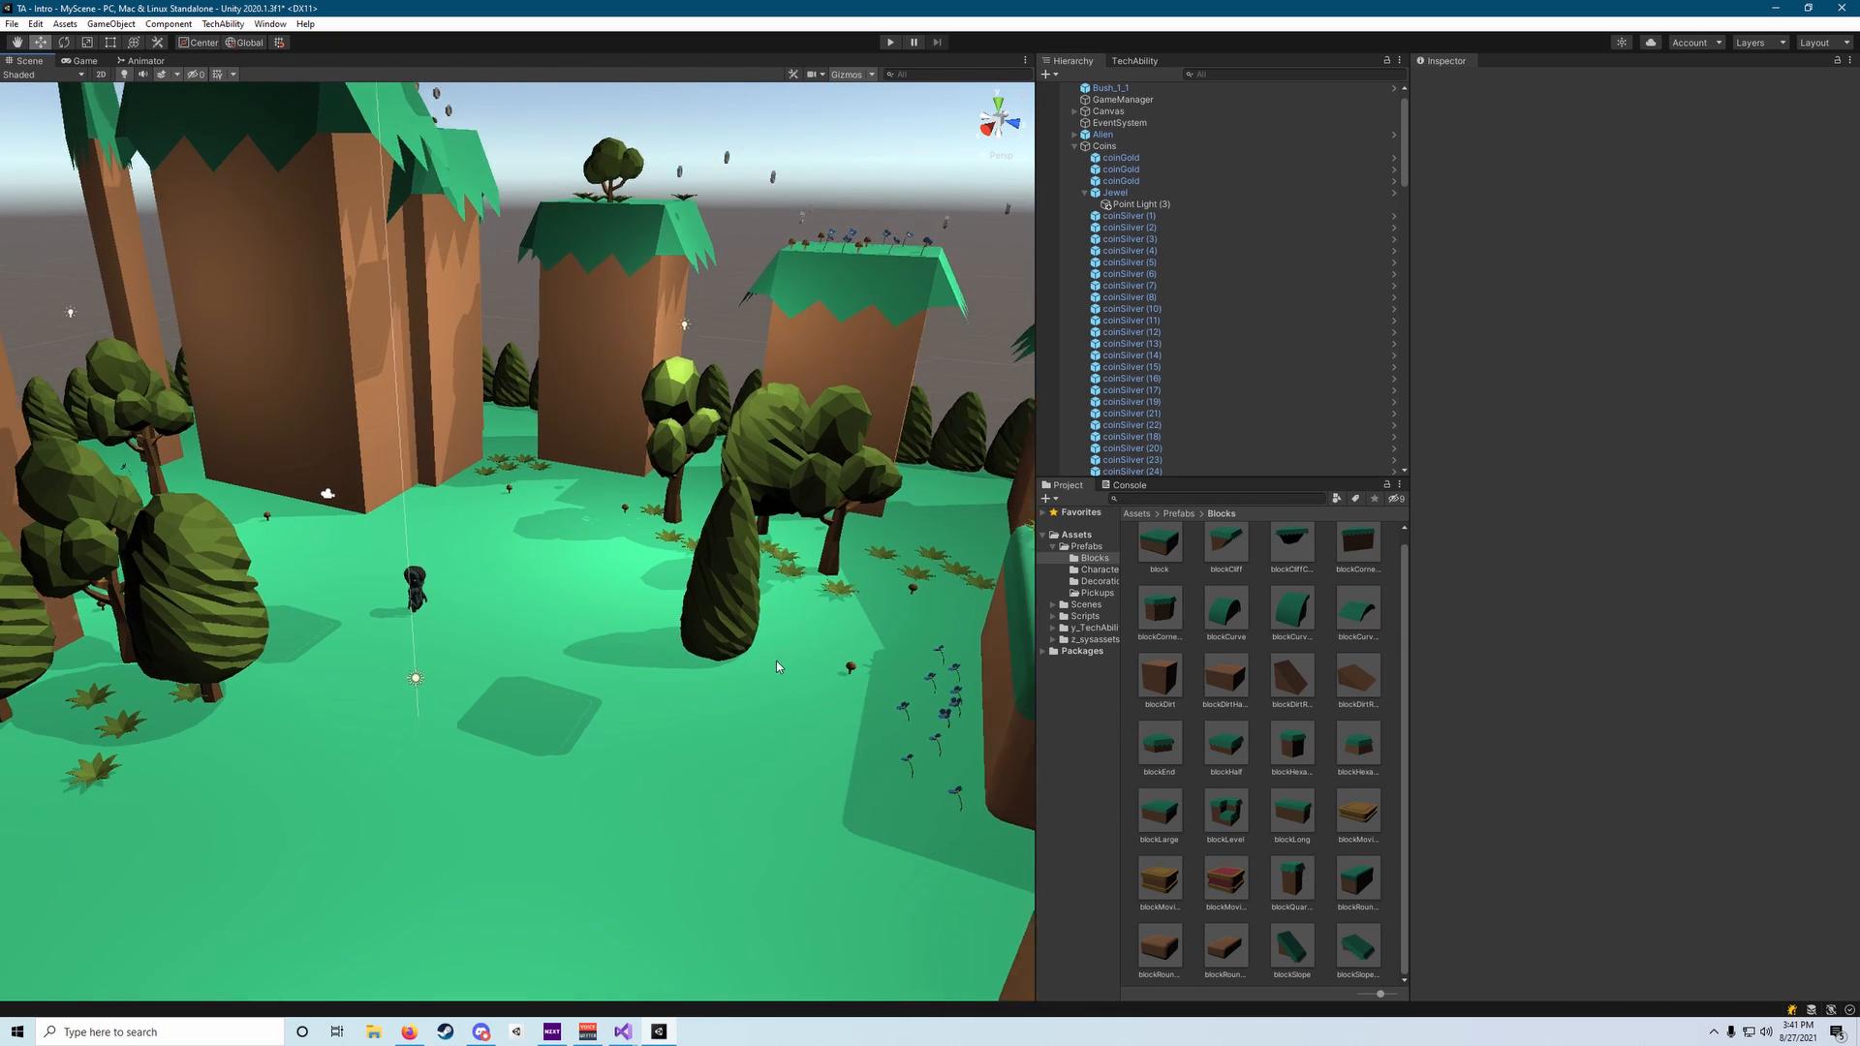
Place a blockCliff prefab on the ground and move it beside the alien character, to X -14.78, Z -5.76.
scroll(1224, 669, up, 1)
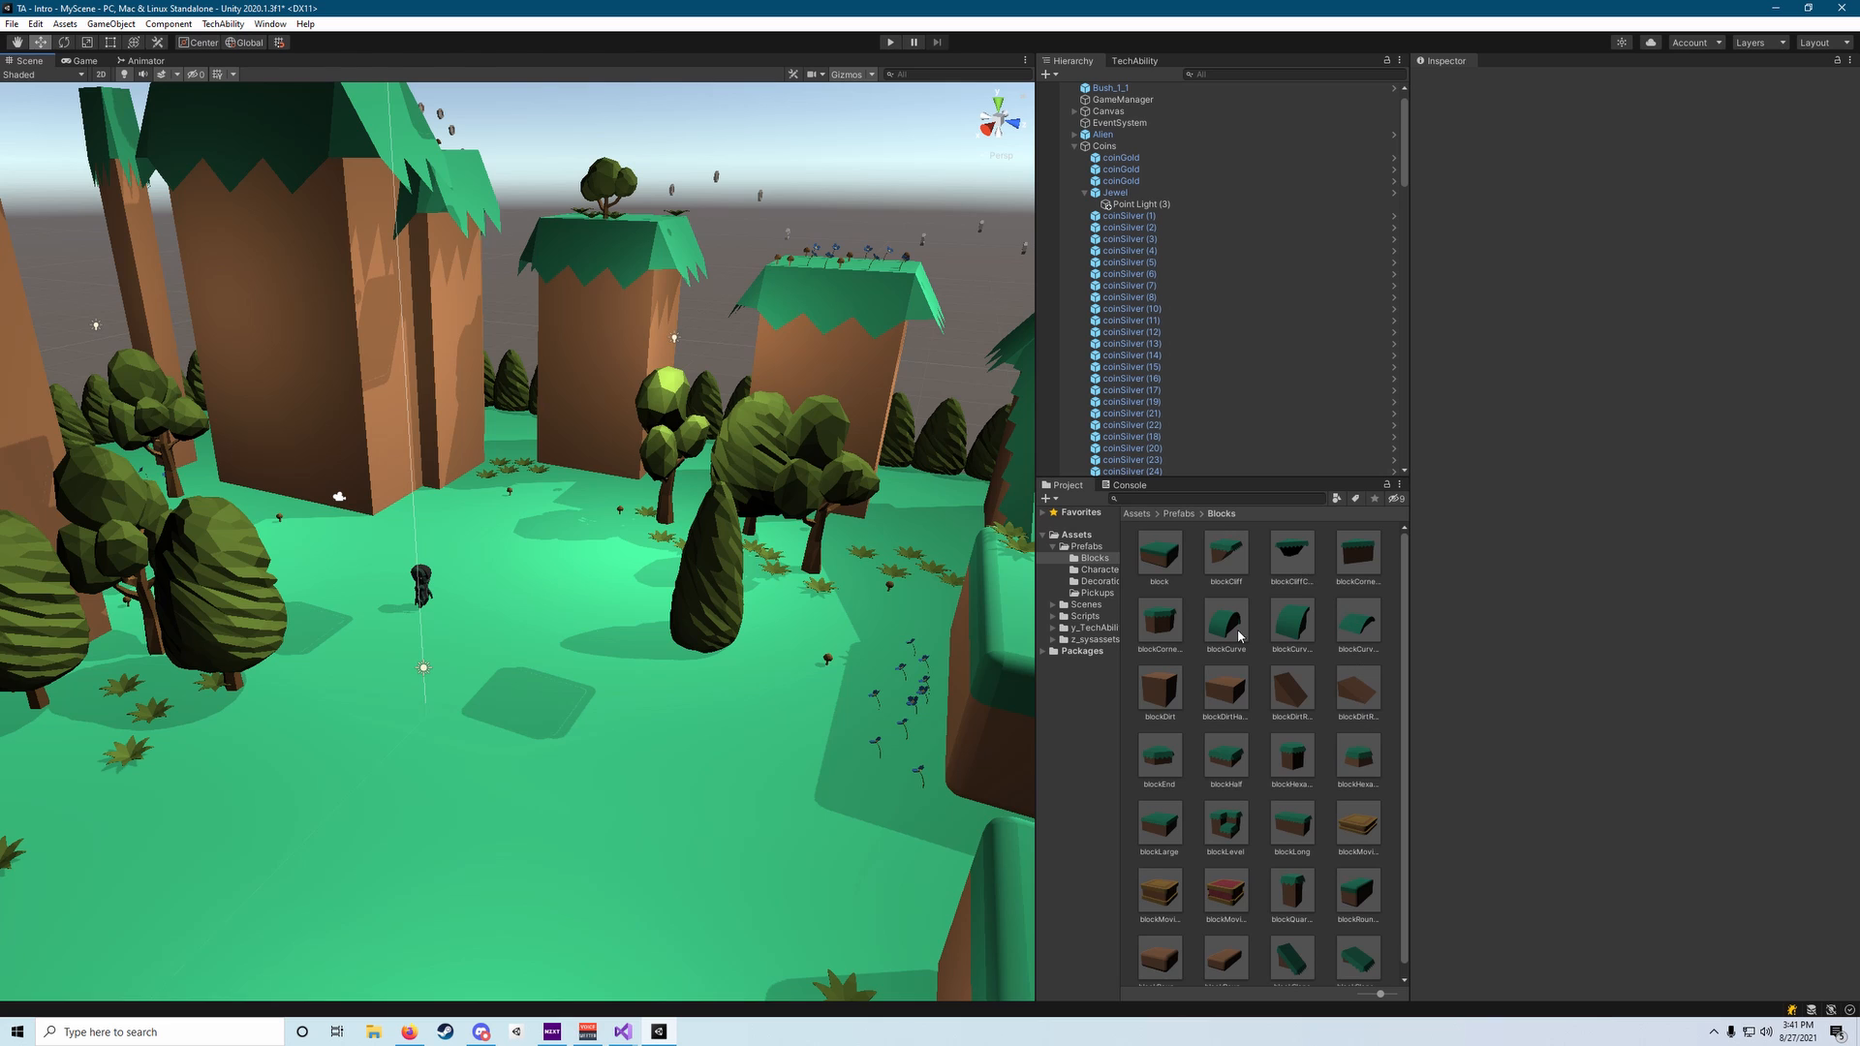
scroll(1266, 791, down, 1)
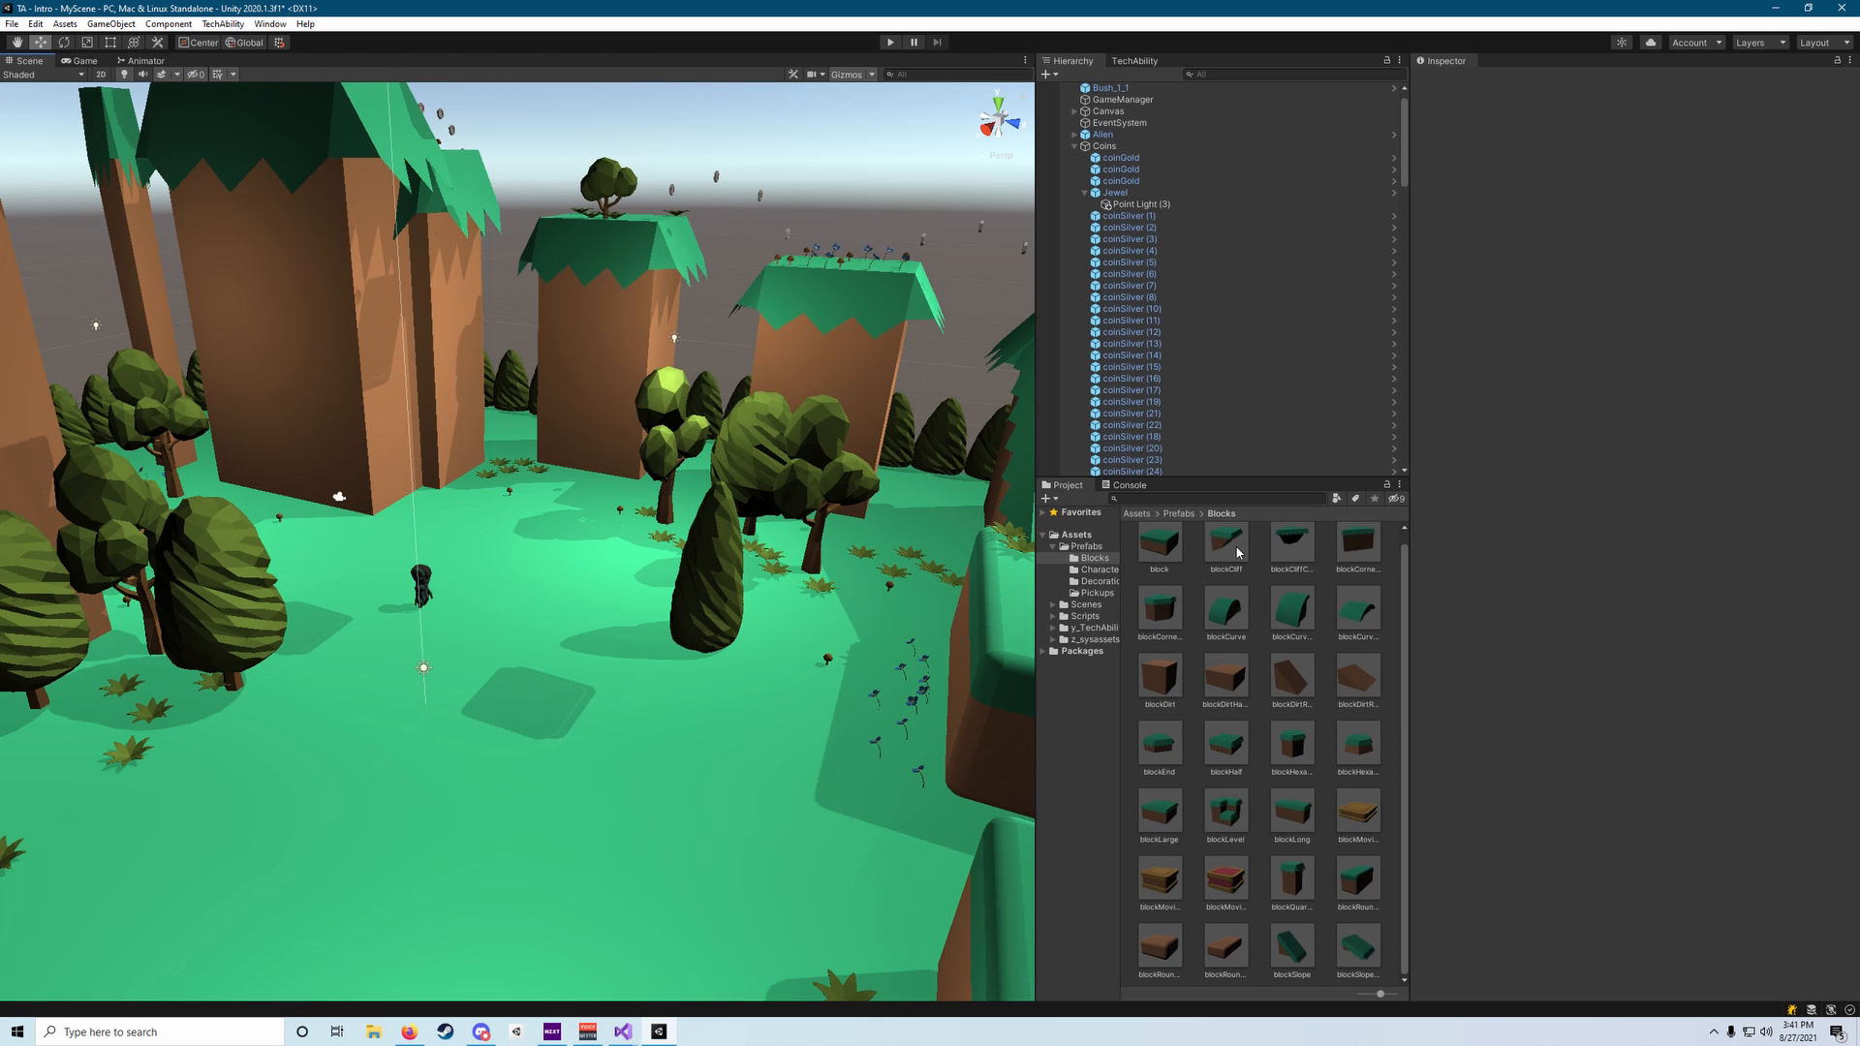
drag(1237, 552, 1238, 557)
drag(624, 751, 847, 772)
right_drag(848, 772, 592, 805)
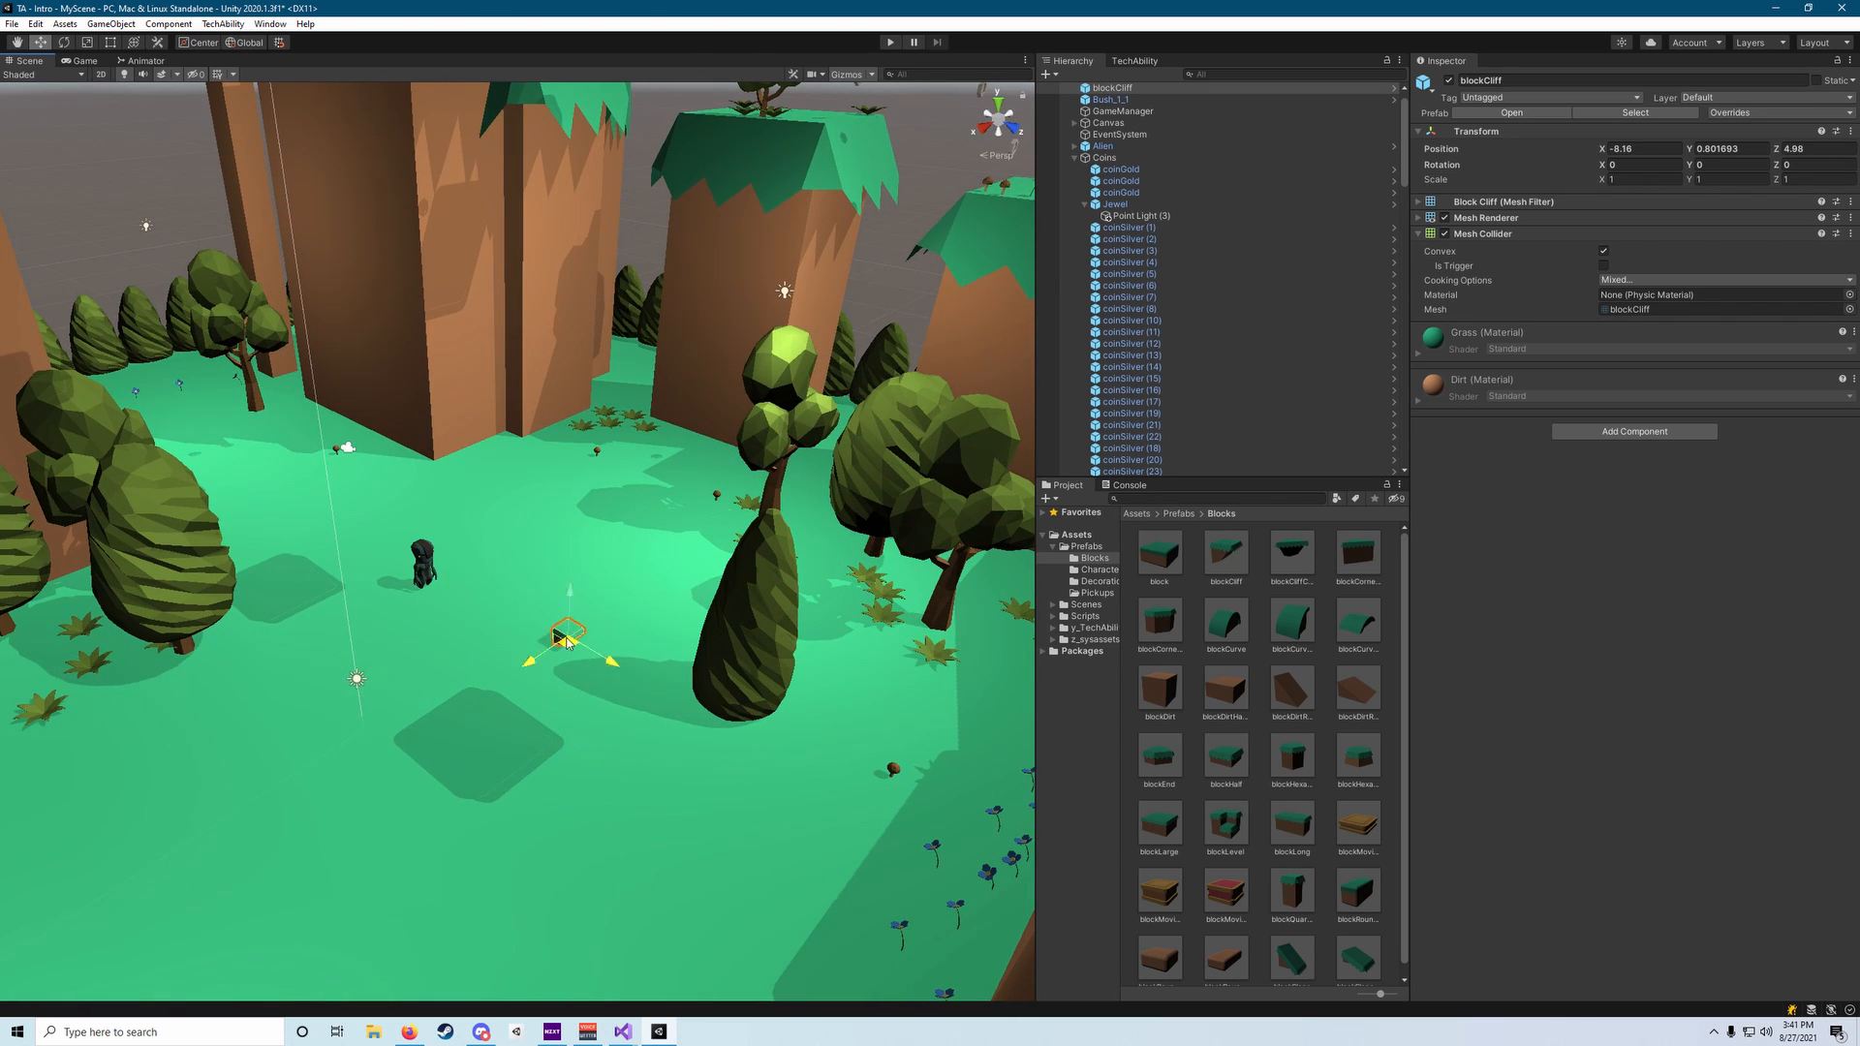
scroll(531, 549, up, 5)
alt+drag(531, 549, 590, 584)
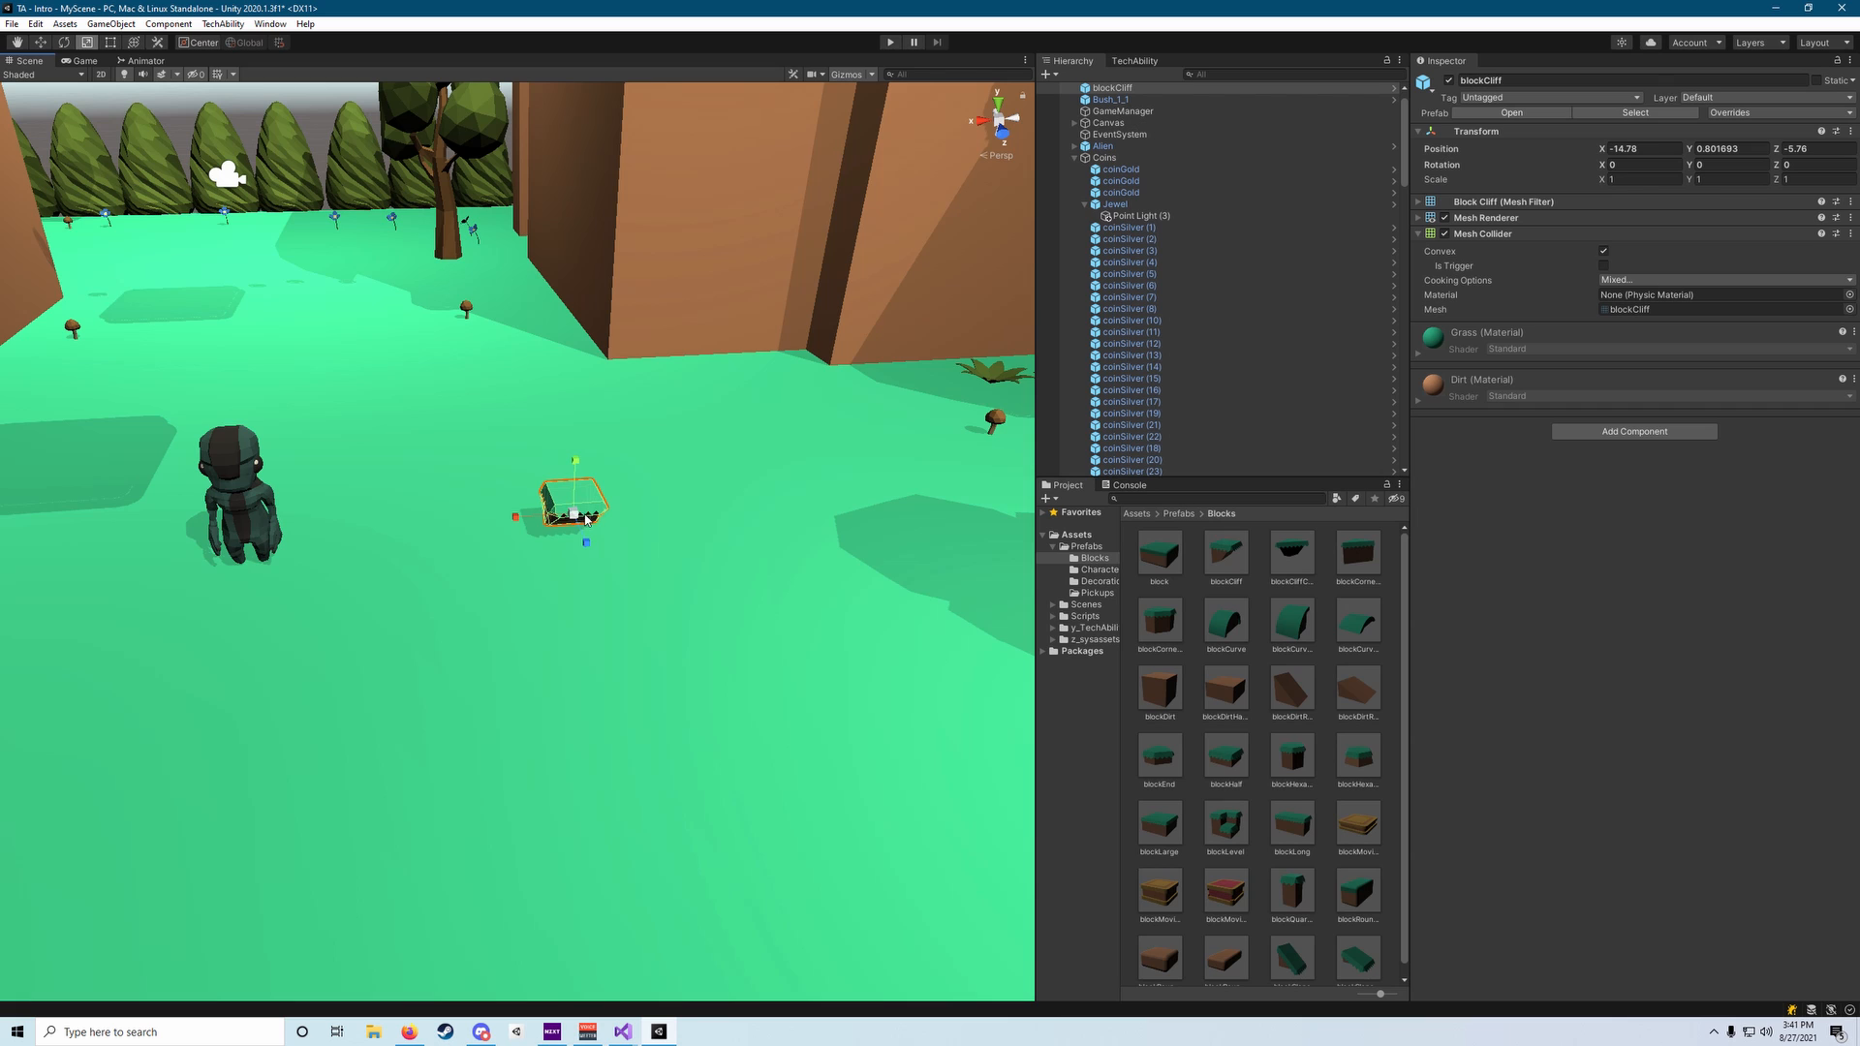
Scale blockCliff up uniformly to about 5.15 and raise it high above the ground, to about Y 19.
drag(707, 479, 854, 459)
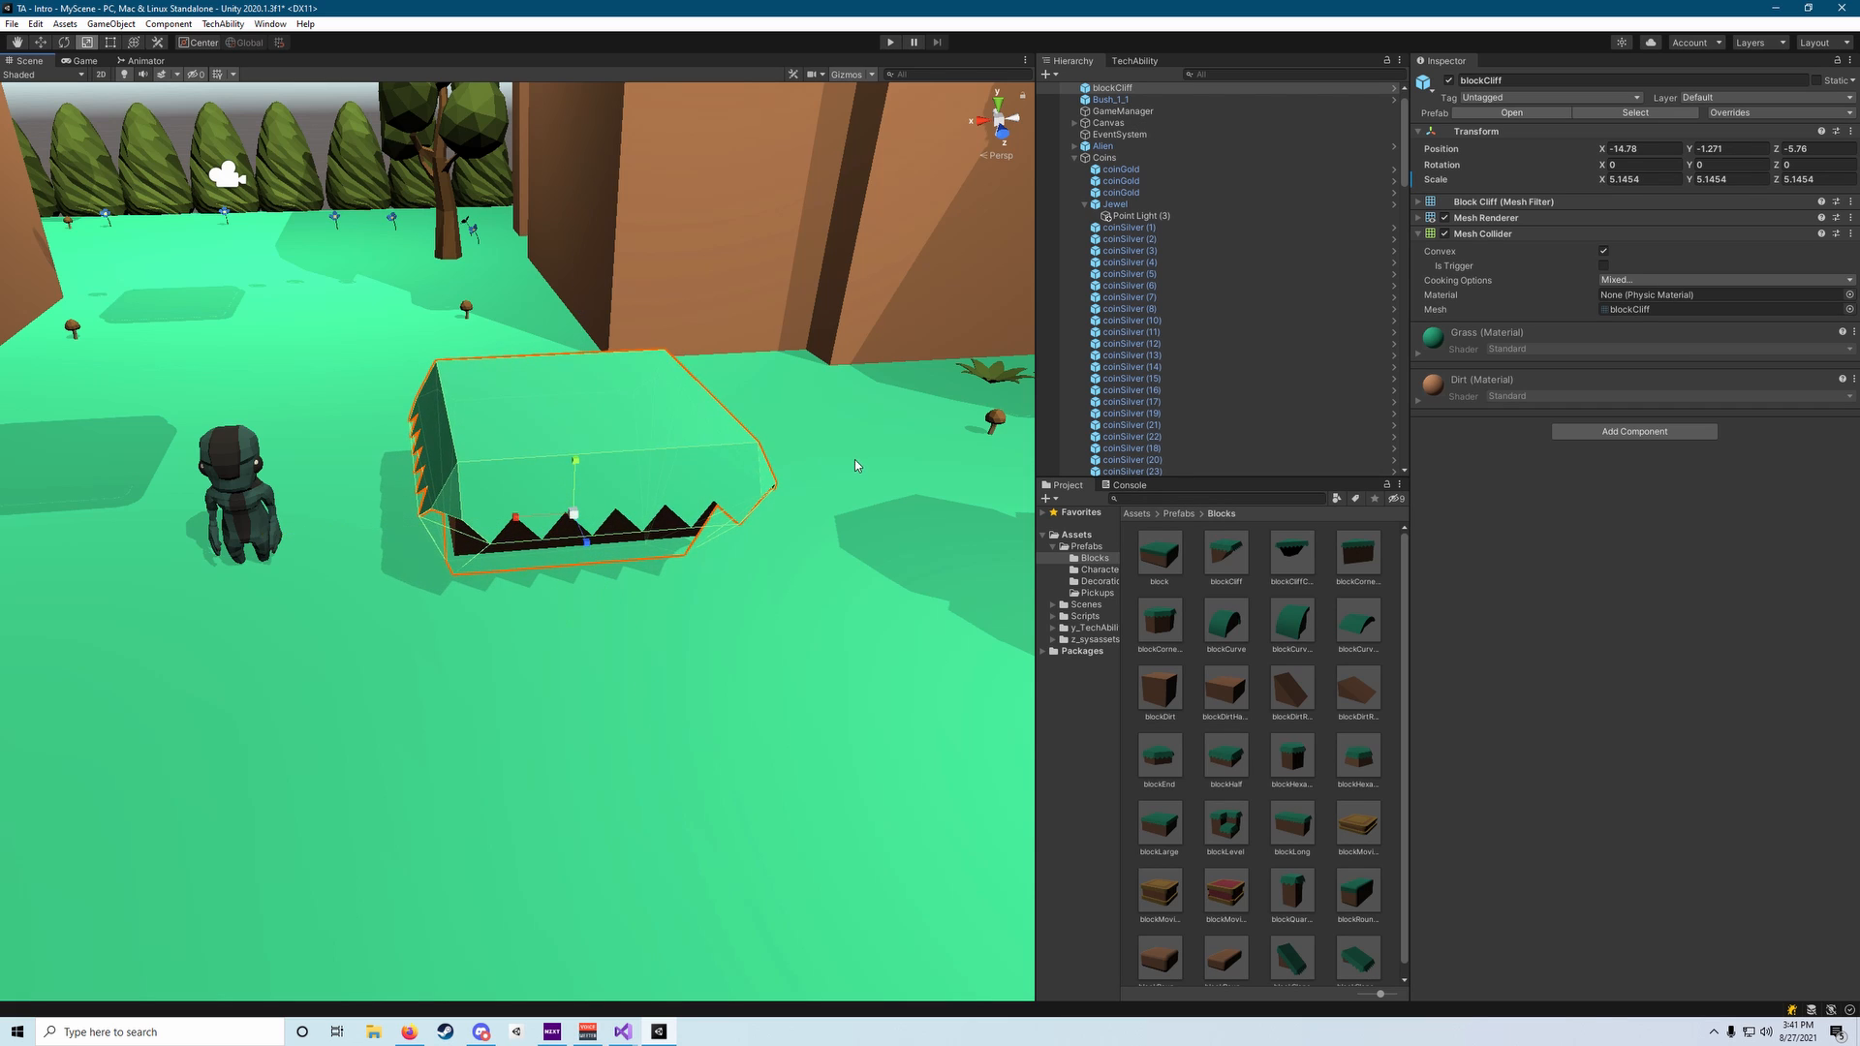
right_drag(854, 459, 571, 614)
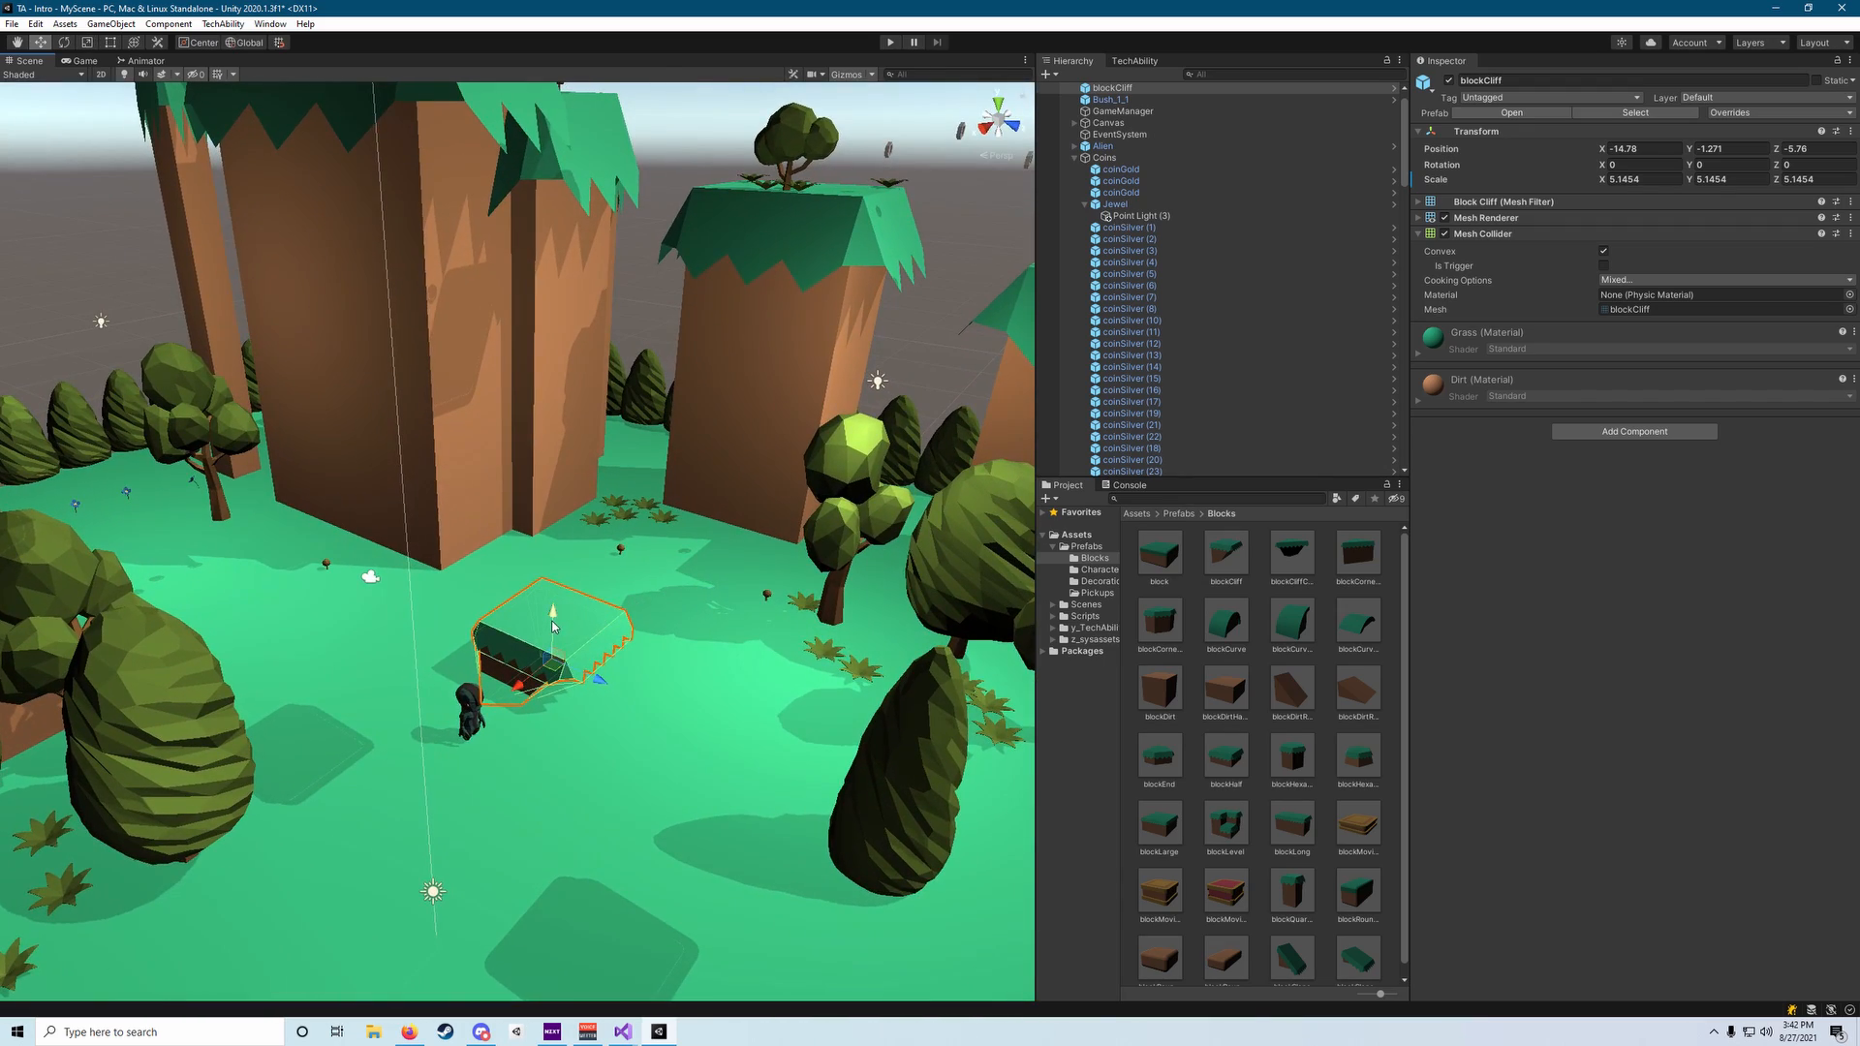
drag(553, 626, 571, 302)
right_drag(571, 303, 545, 377)
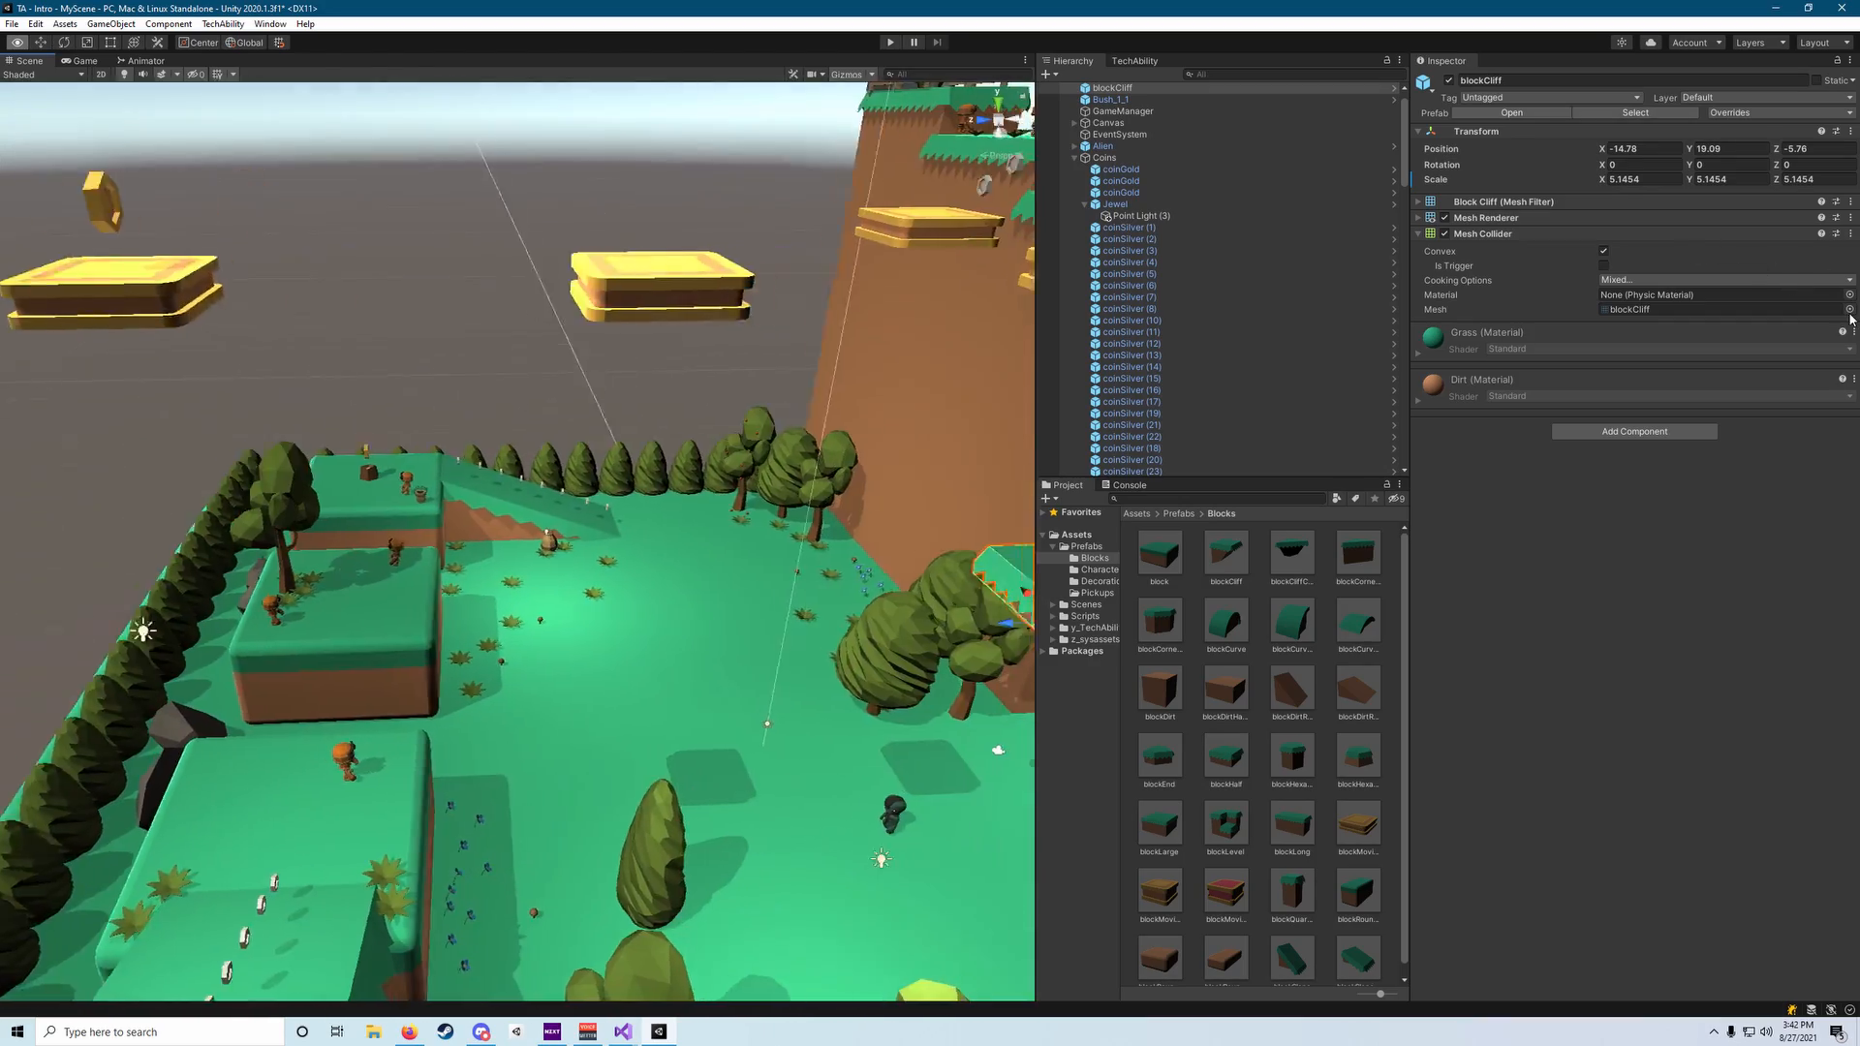
Move blockCliff across the level to the edge of the grassy robot platform, at X 9.51, Z 21.87.
right_drag(1850, 318, 761, 588)
drag(722, 593, 194, 407)
right_drag(194, 407, 397, 322)
drag(392, 310, 563, 598)
Rotate blockCliff about its vertical axis and set its Y rotation to exactly -180.
key(e)
right_drag(563, 599, 496, 604)
right_drag(629, 513, 610, 678)
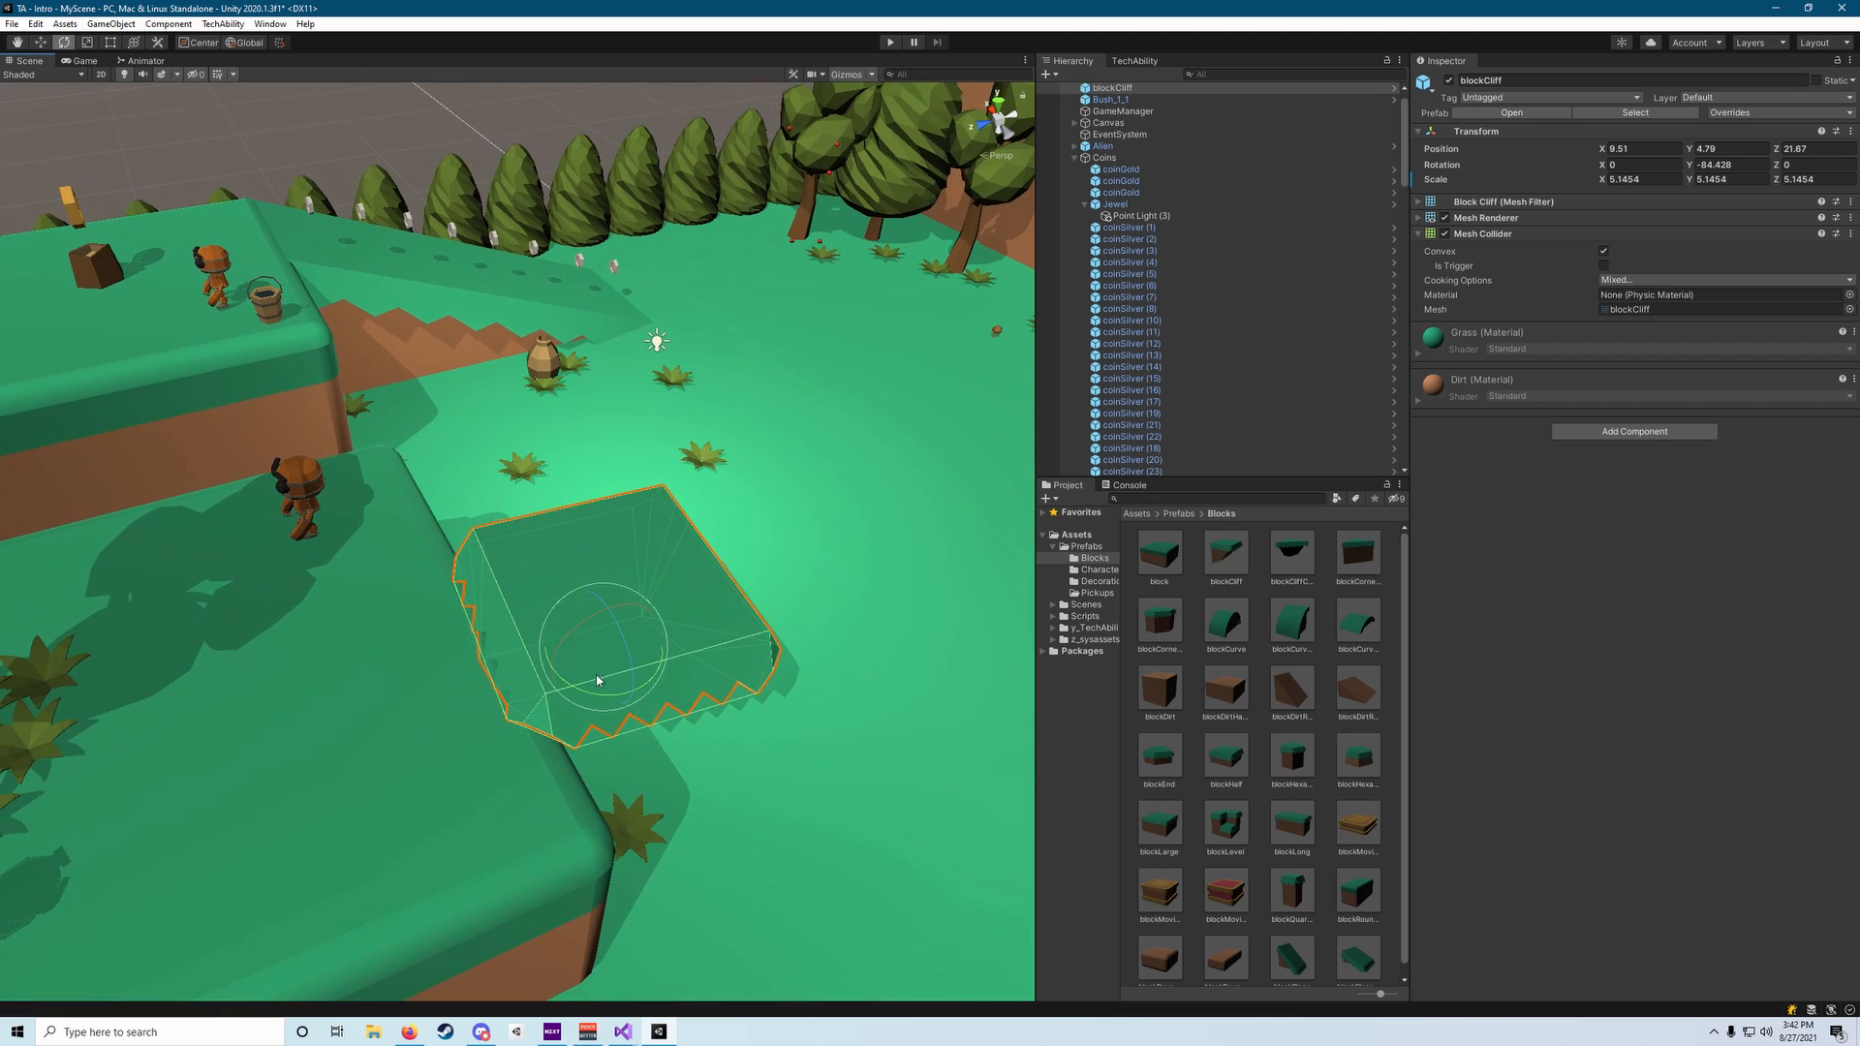
drag(610, 678, 791, 684)
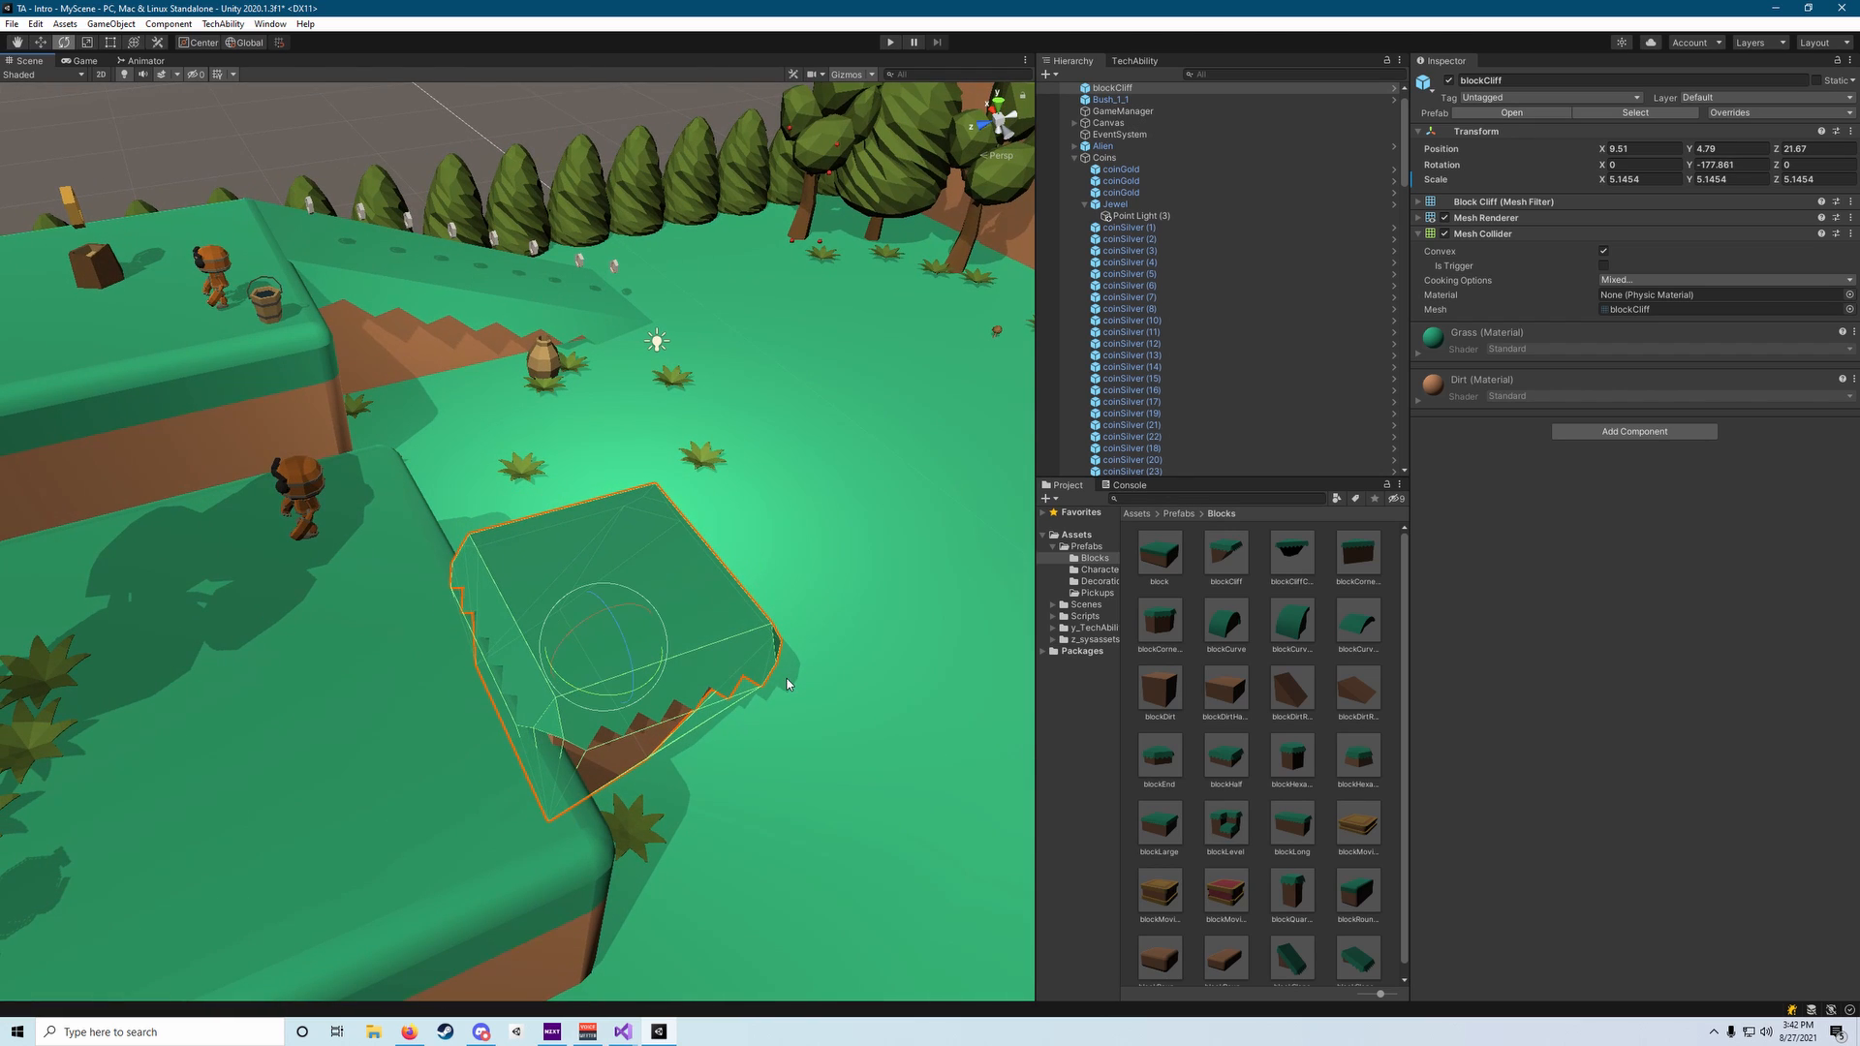
right_drag(764, 669, 530, 668)
scroll(530, 668, up, 6)
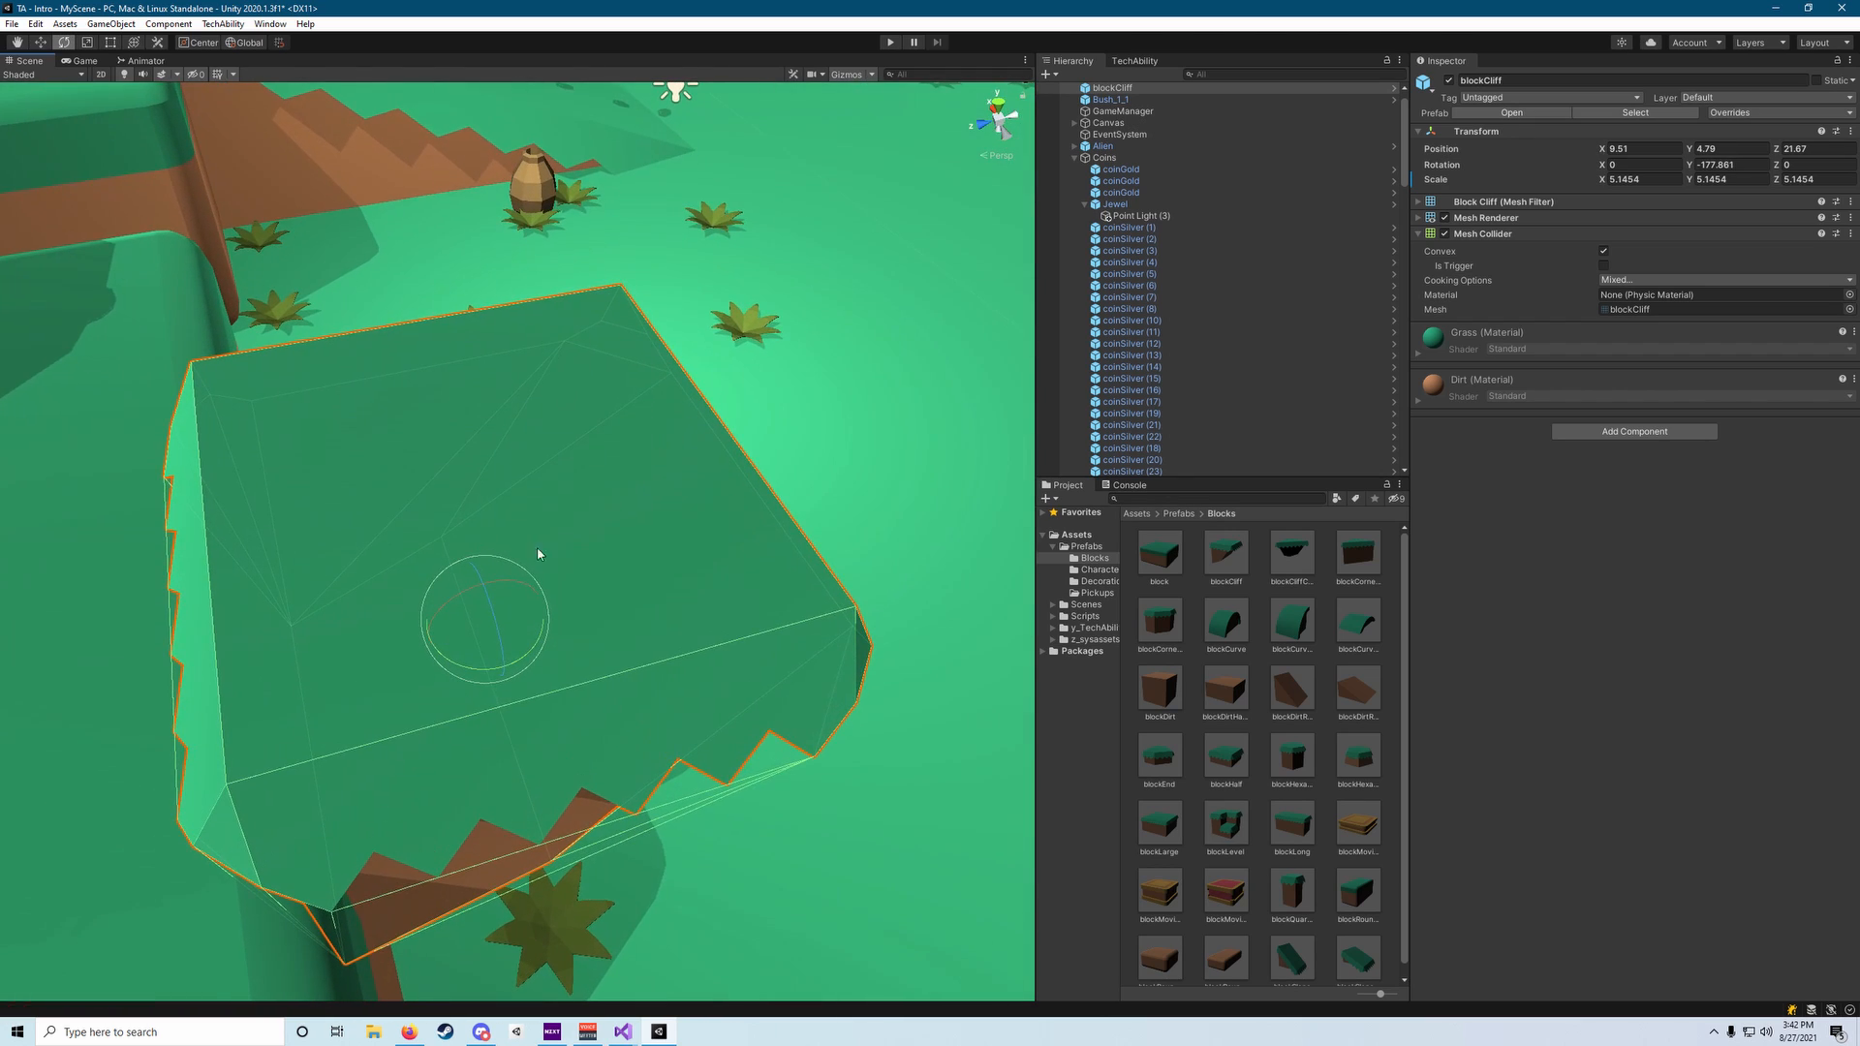
scroll(602, 638, down, 6)
scroll(462, 664, up, 5)
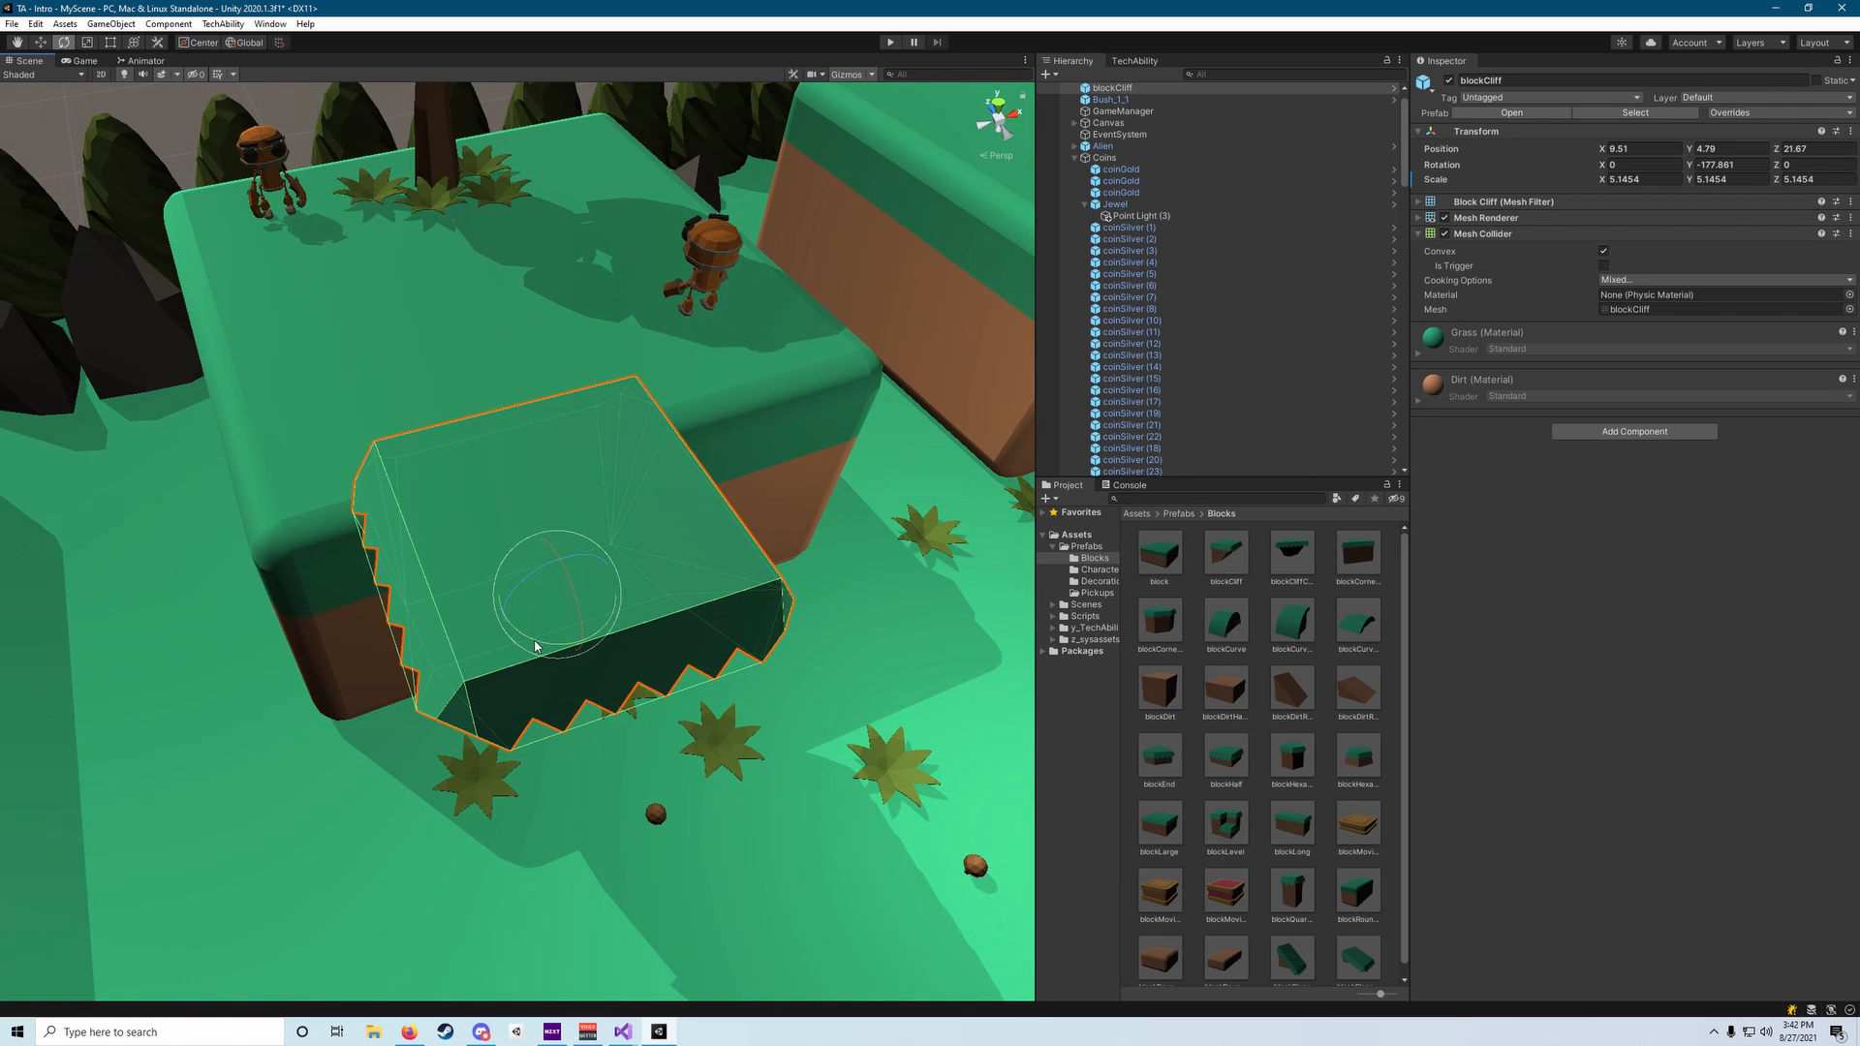
ctrl+drag(531, 639, 719, 569)
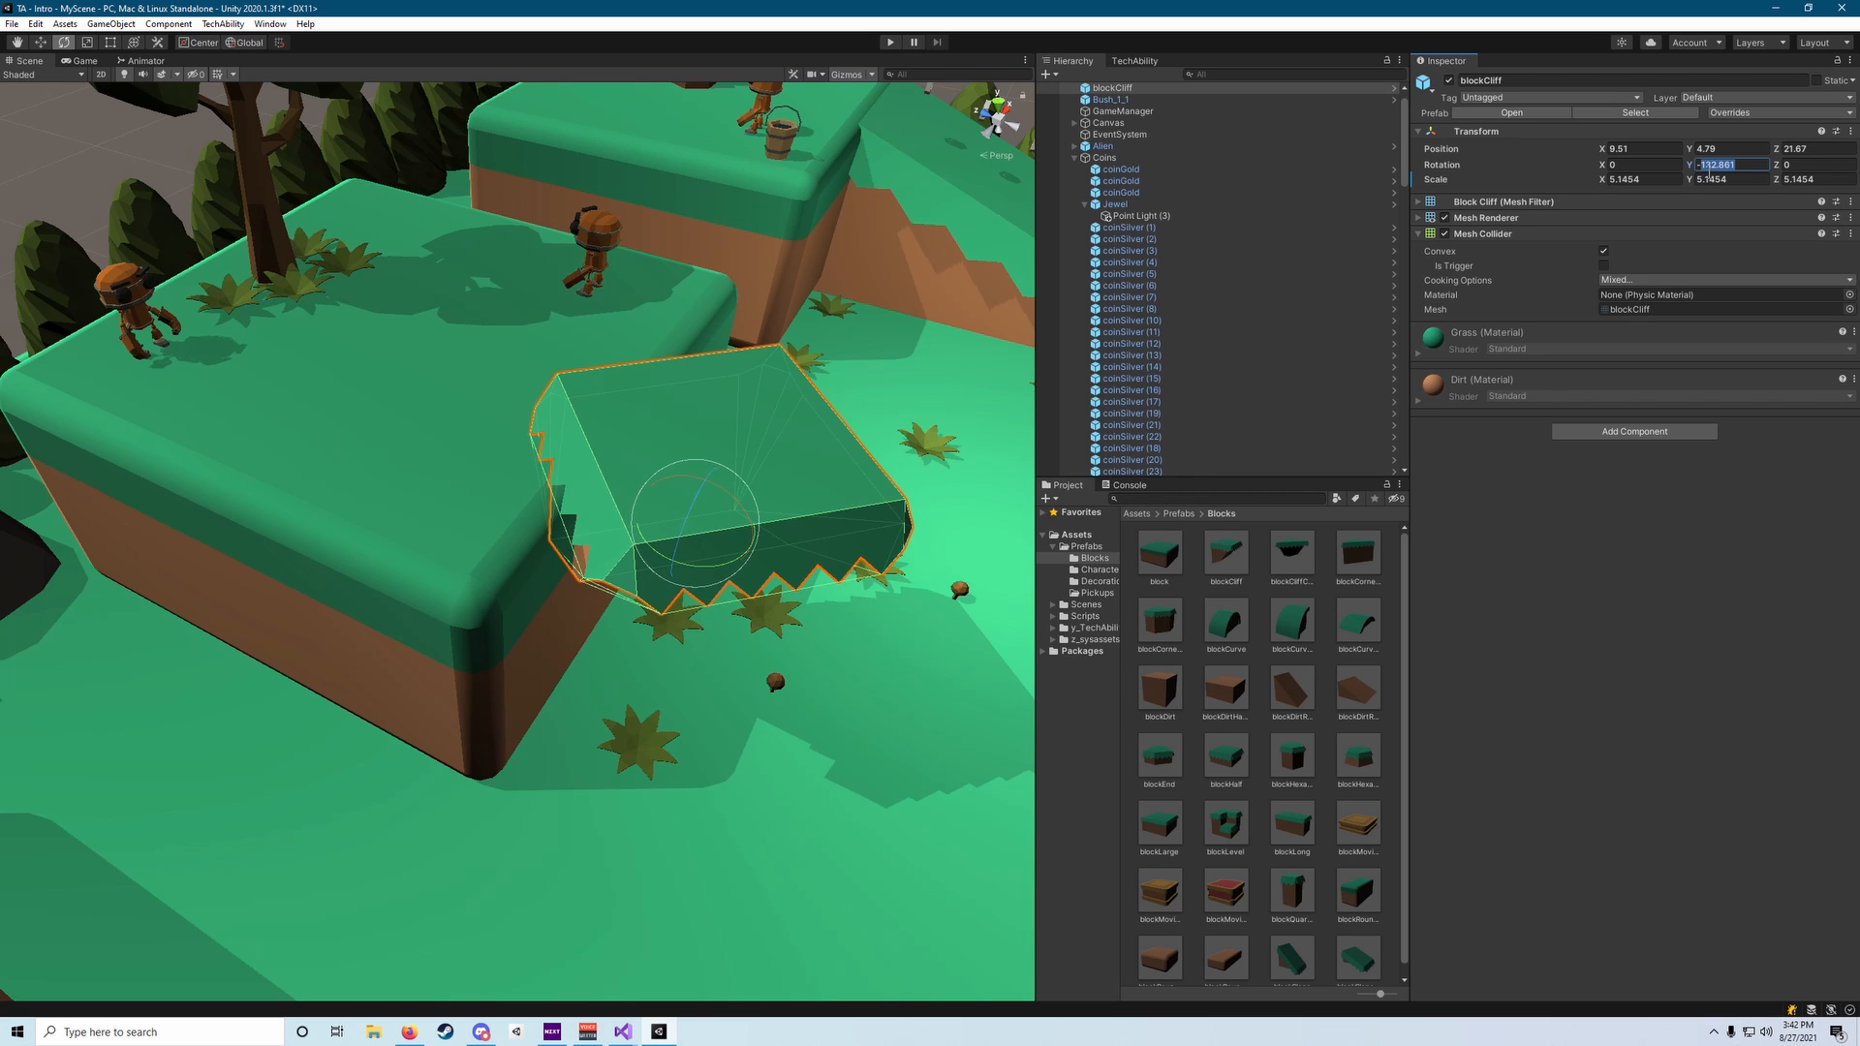
text(-180)
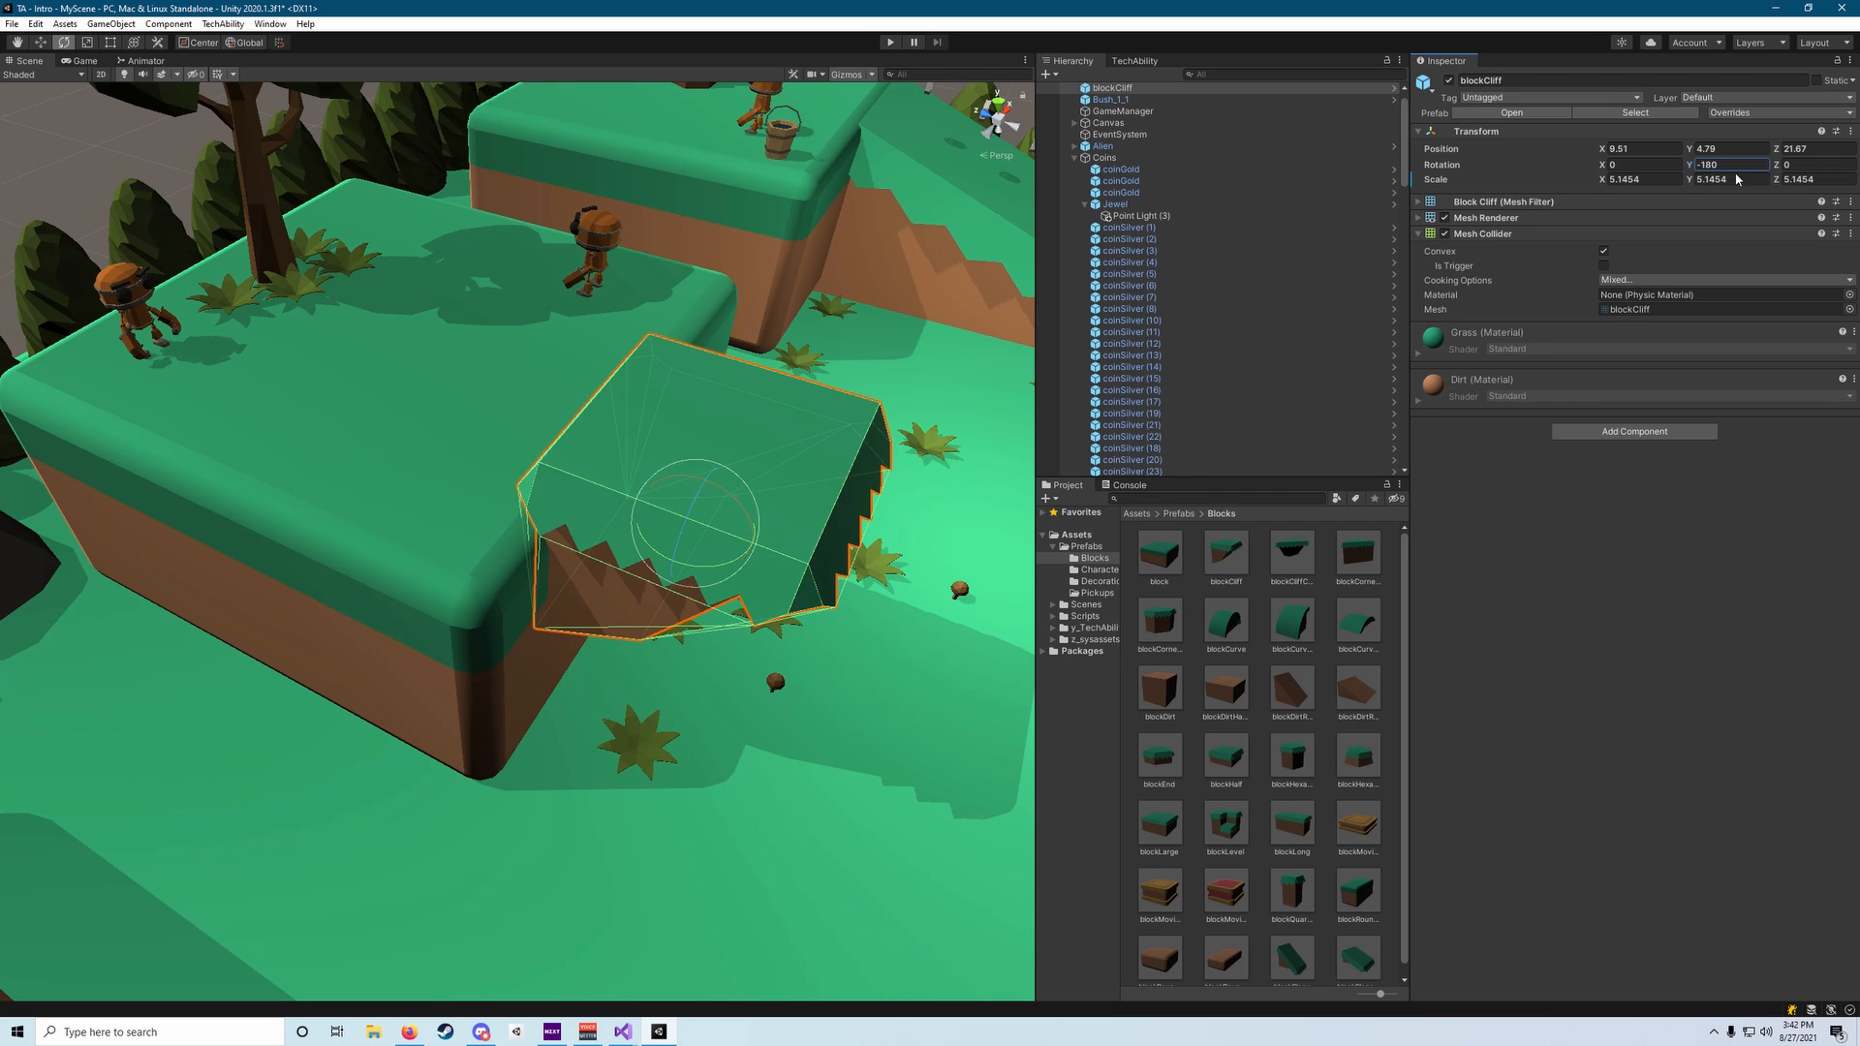
Lower blockCliff to Y 3.189 and shift it to Z 22.082 against the robot platform's edge.
key(d)
right_drag(920, 404, 165, 315)
drag(466, 527, 478, 636)
key(f)
scroll(491, 609, down, 8)
key(a)
mouse_move(479, 636)
right_down()
mouse_move(514, 655)
mouse_move(515, 632)
mouse_move(494, 631)
right_up()
key(w)
drag(467, 626, 404, 598)
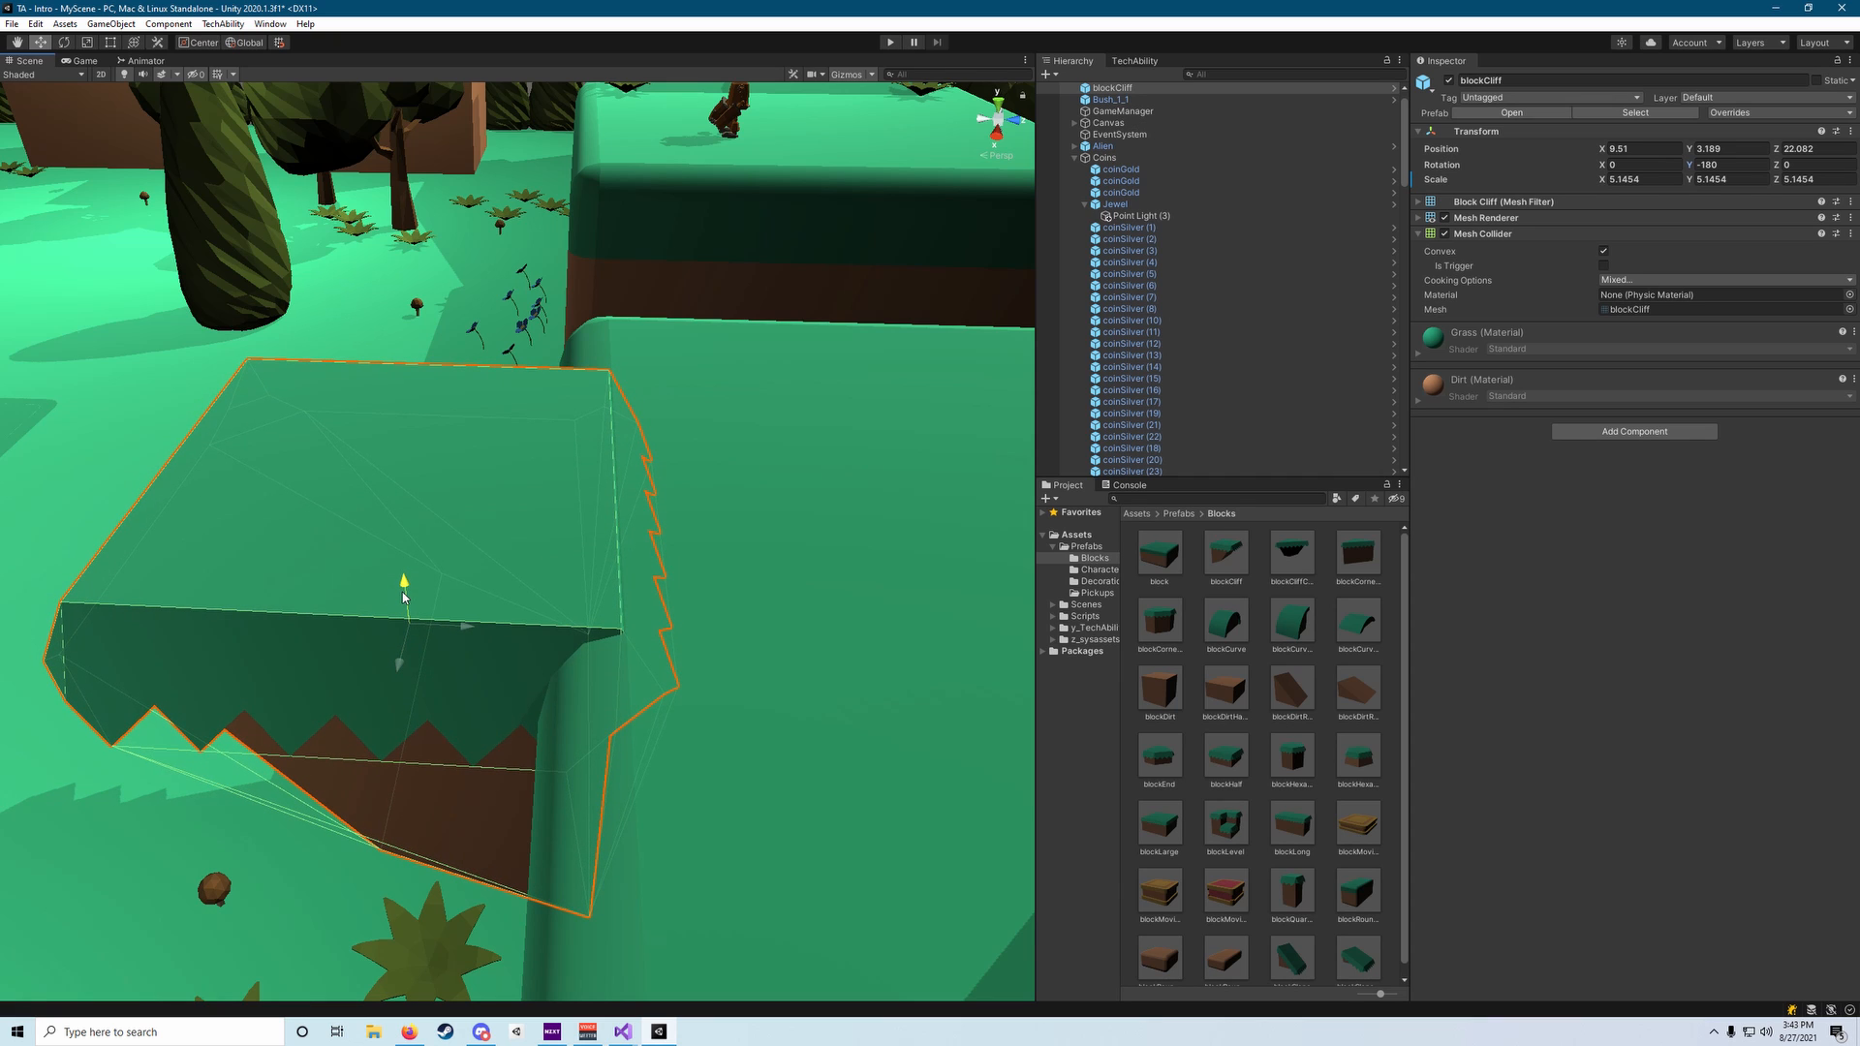
Slide blockCliff along the robot platform's edge to X 11.71.
drag(400, 666, 415, 572)
right_drag(416, 571, 58, 676)
key(d)
key(a)
drag(625, 497, 513, 495)
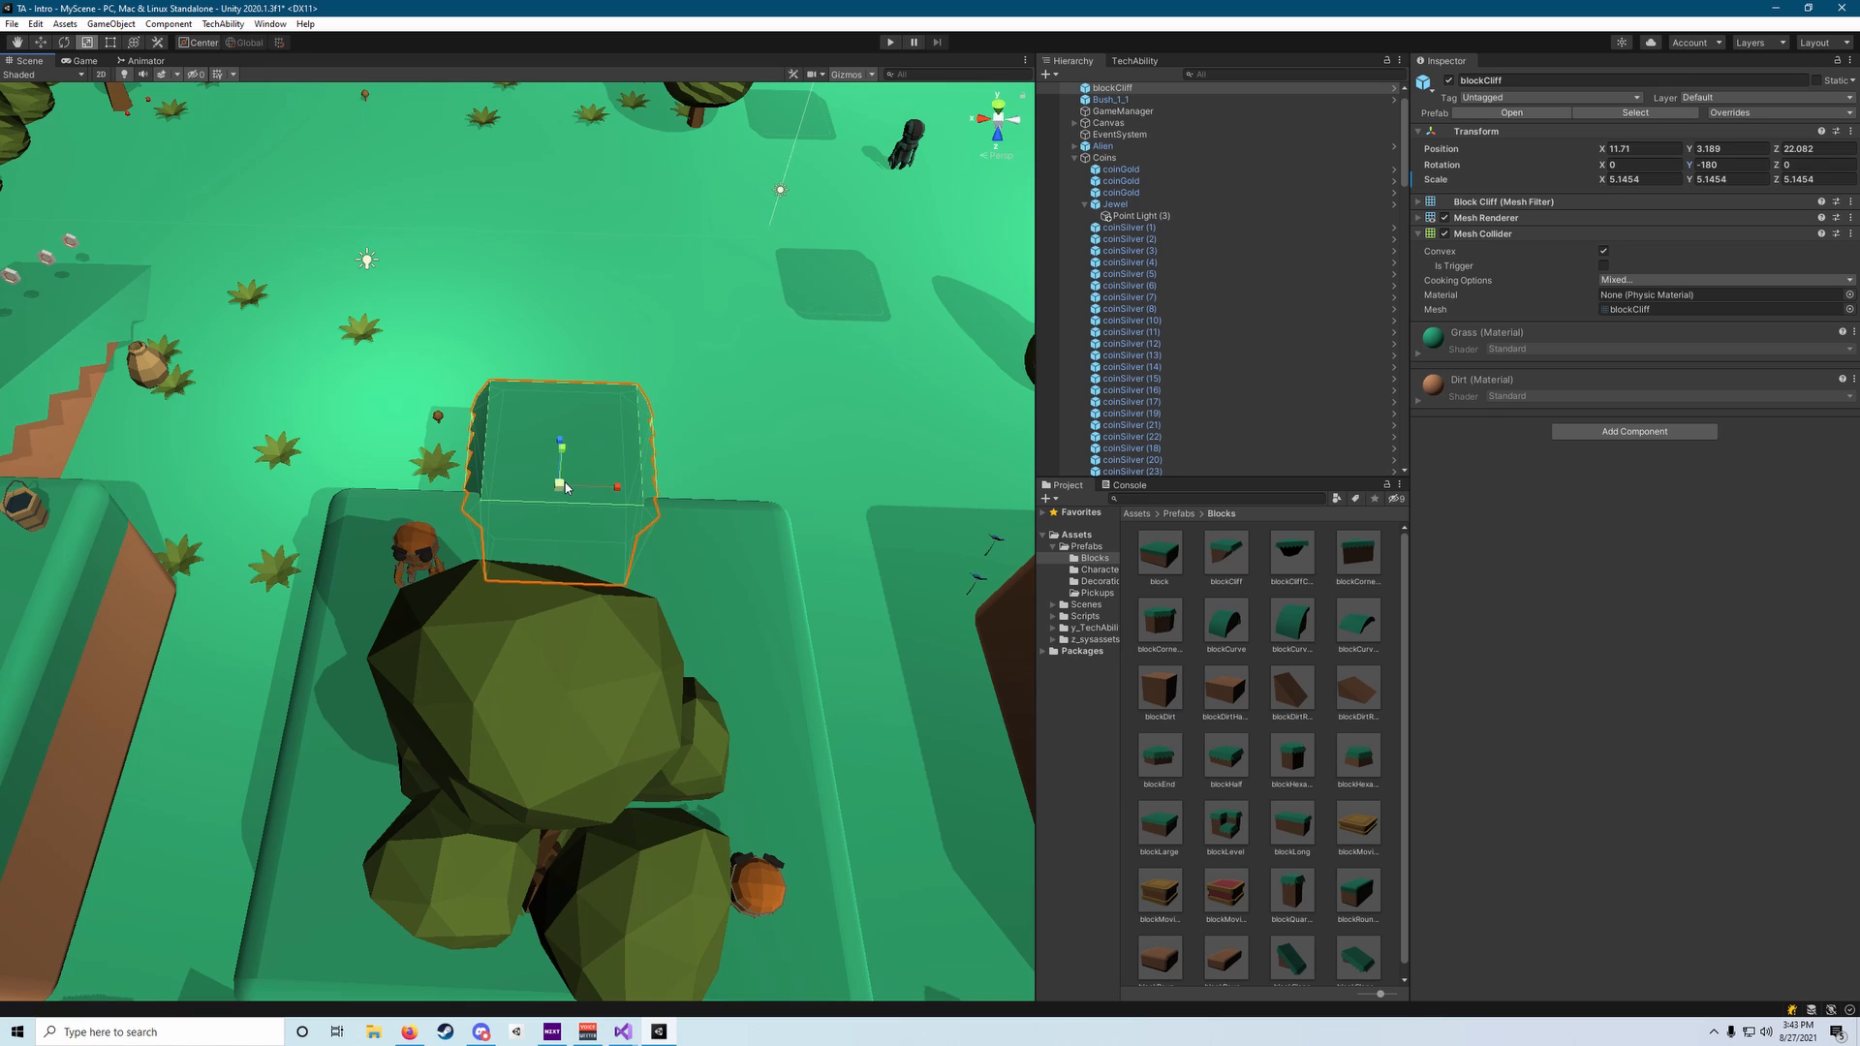
Stretch blockCliff along its X axis so it forms a wide overhang on the robot platform, and deselect it.
drag(616, 493, 1246, 438)
right_drag(1245, 439, 1313, 380)
right_drag(853, 388, 435, 307)
click(687, 371)
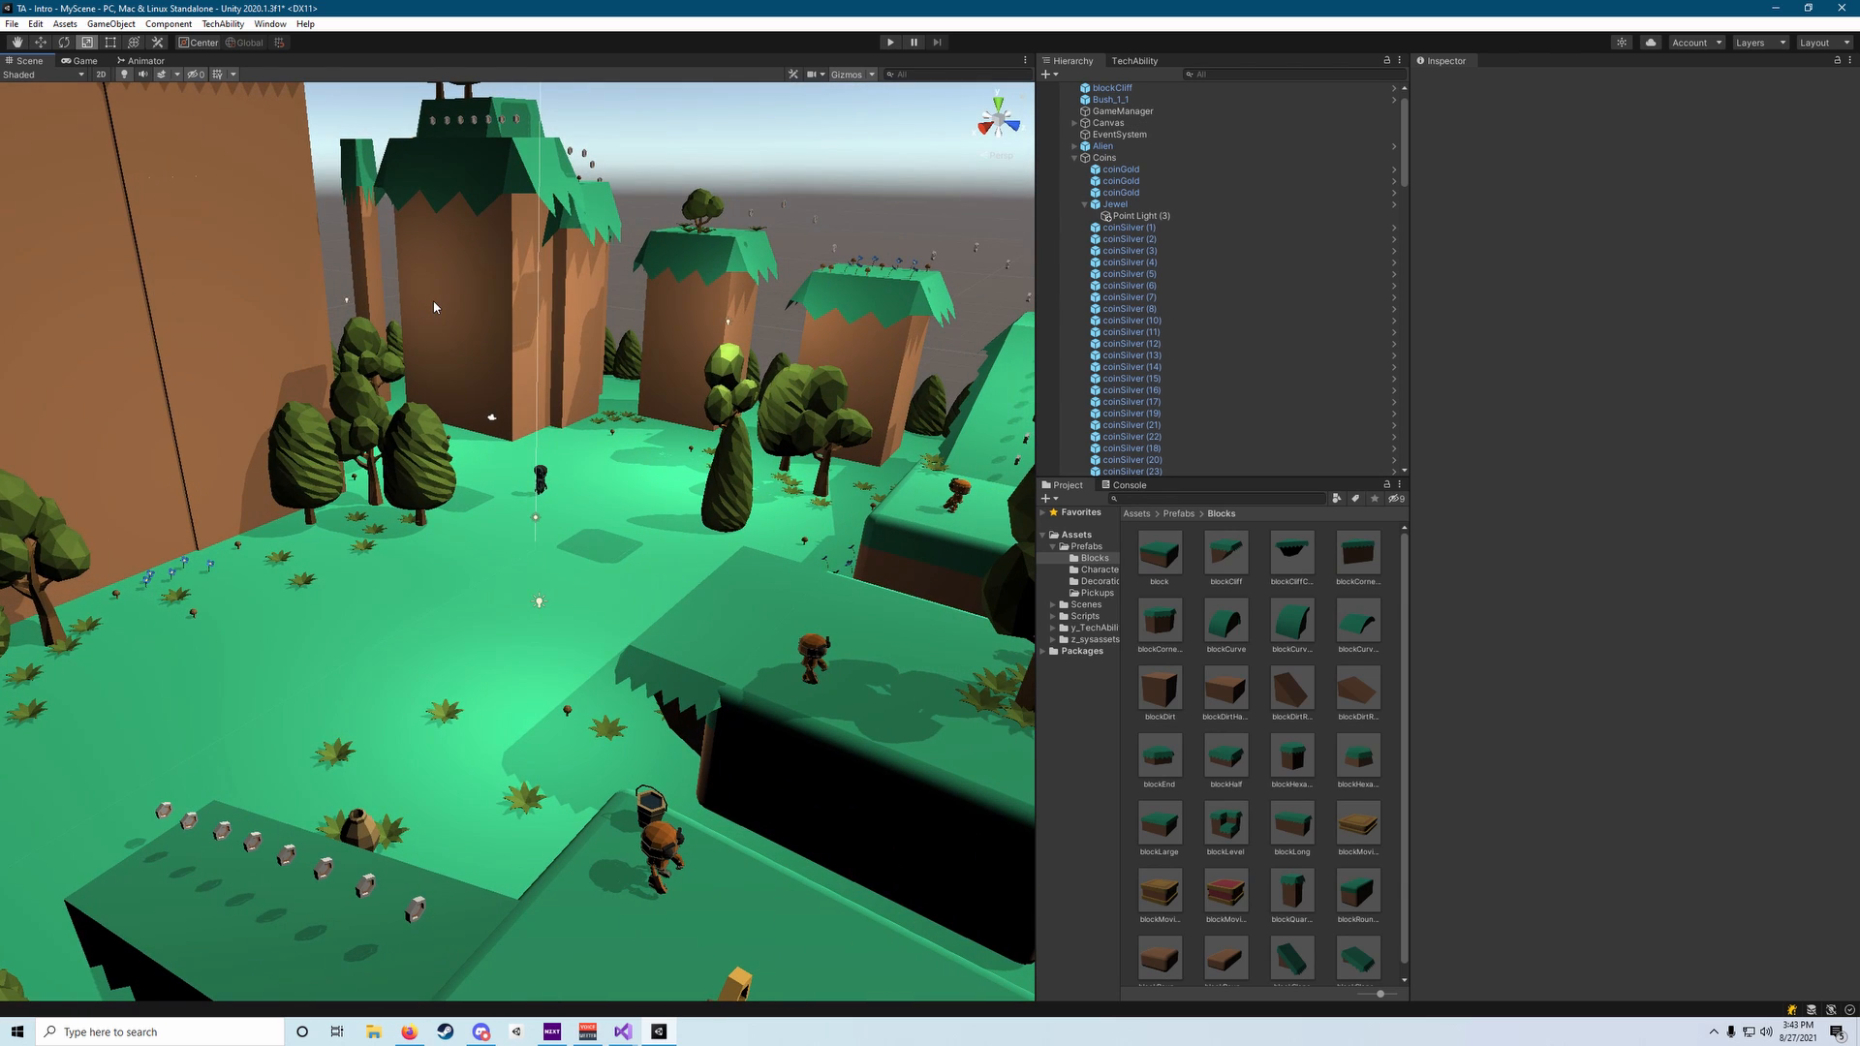
Place a blockMoving prefab on the ground near the alien character, at about X -9.19, Z -1.04.
mouse_move(478, 466)
right_down()
mouse_move(481, 448)
mouse_move(502, 466)
right_up()
scroll(1293, 841, down, 1)
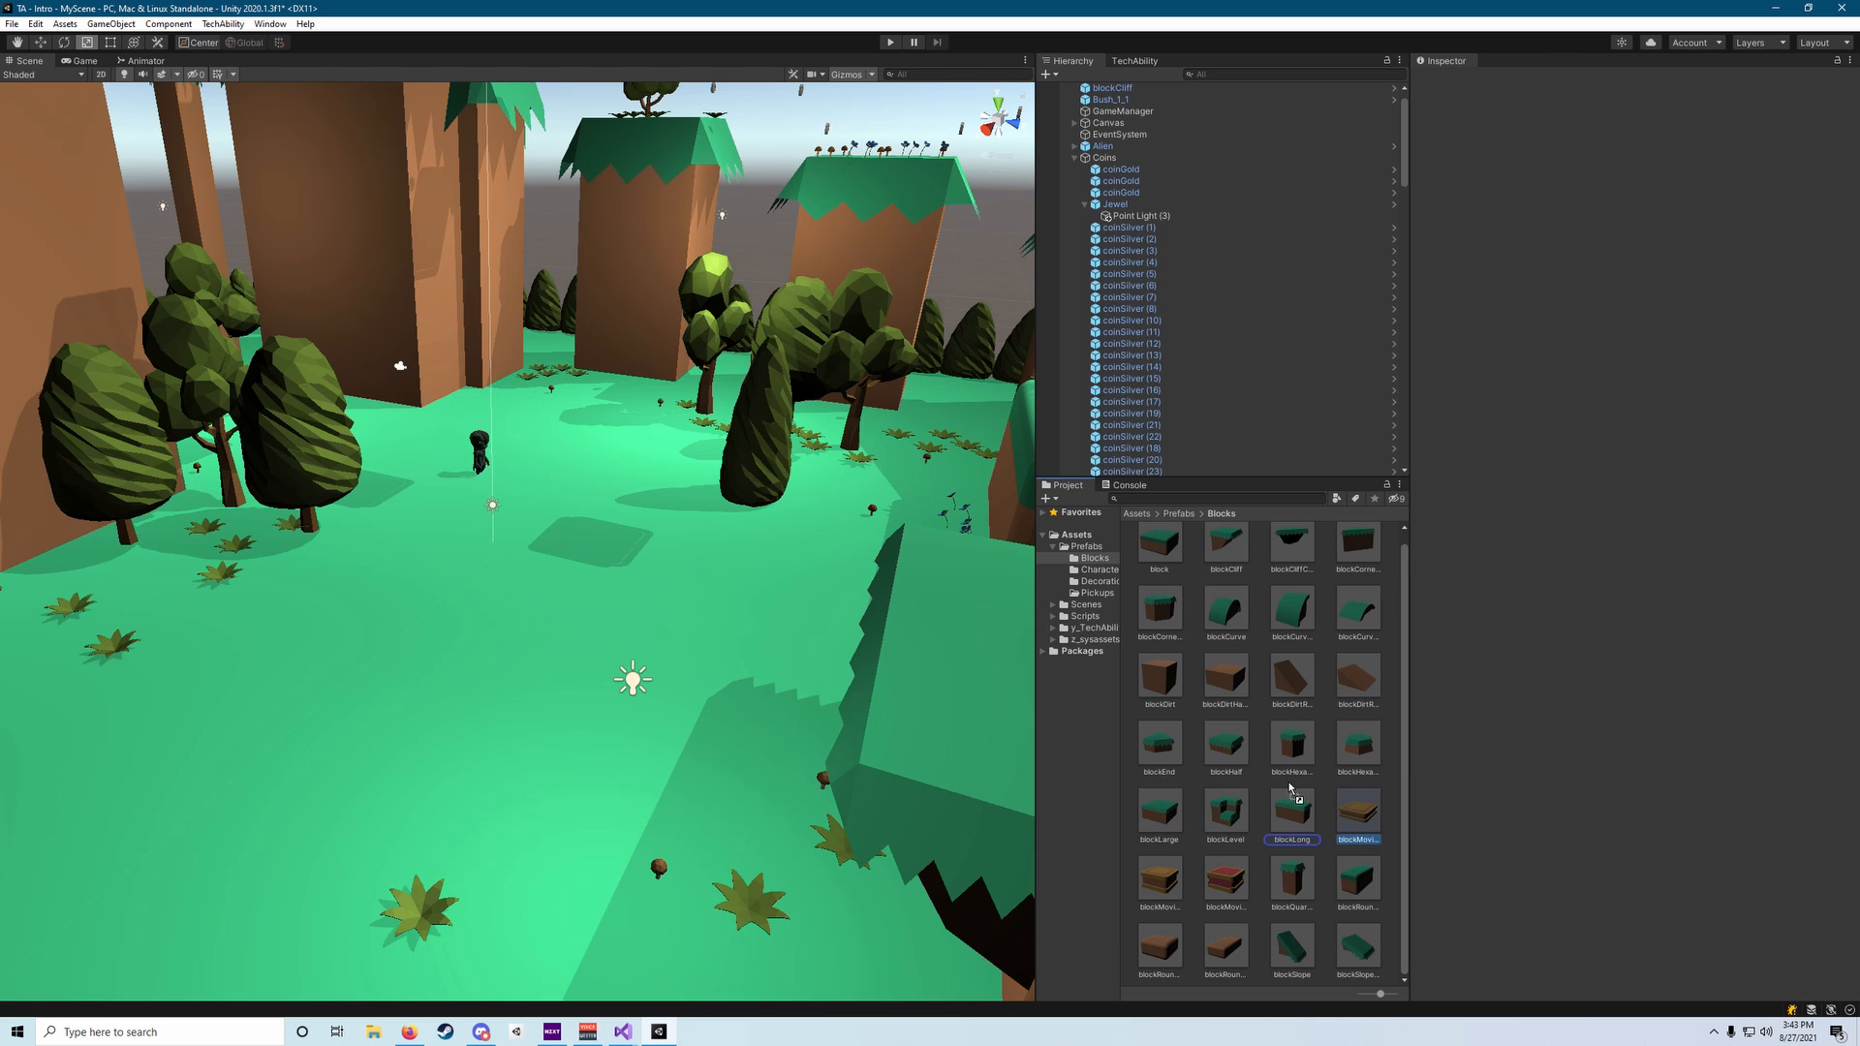
drag(528, 513, 529, 513)
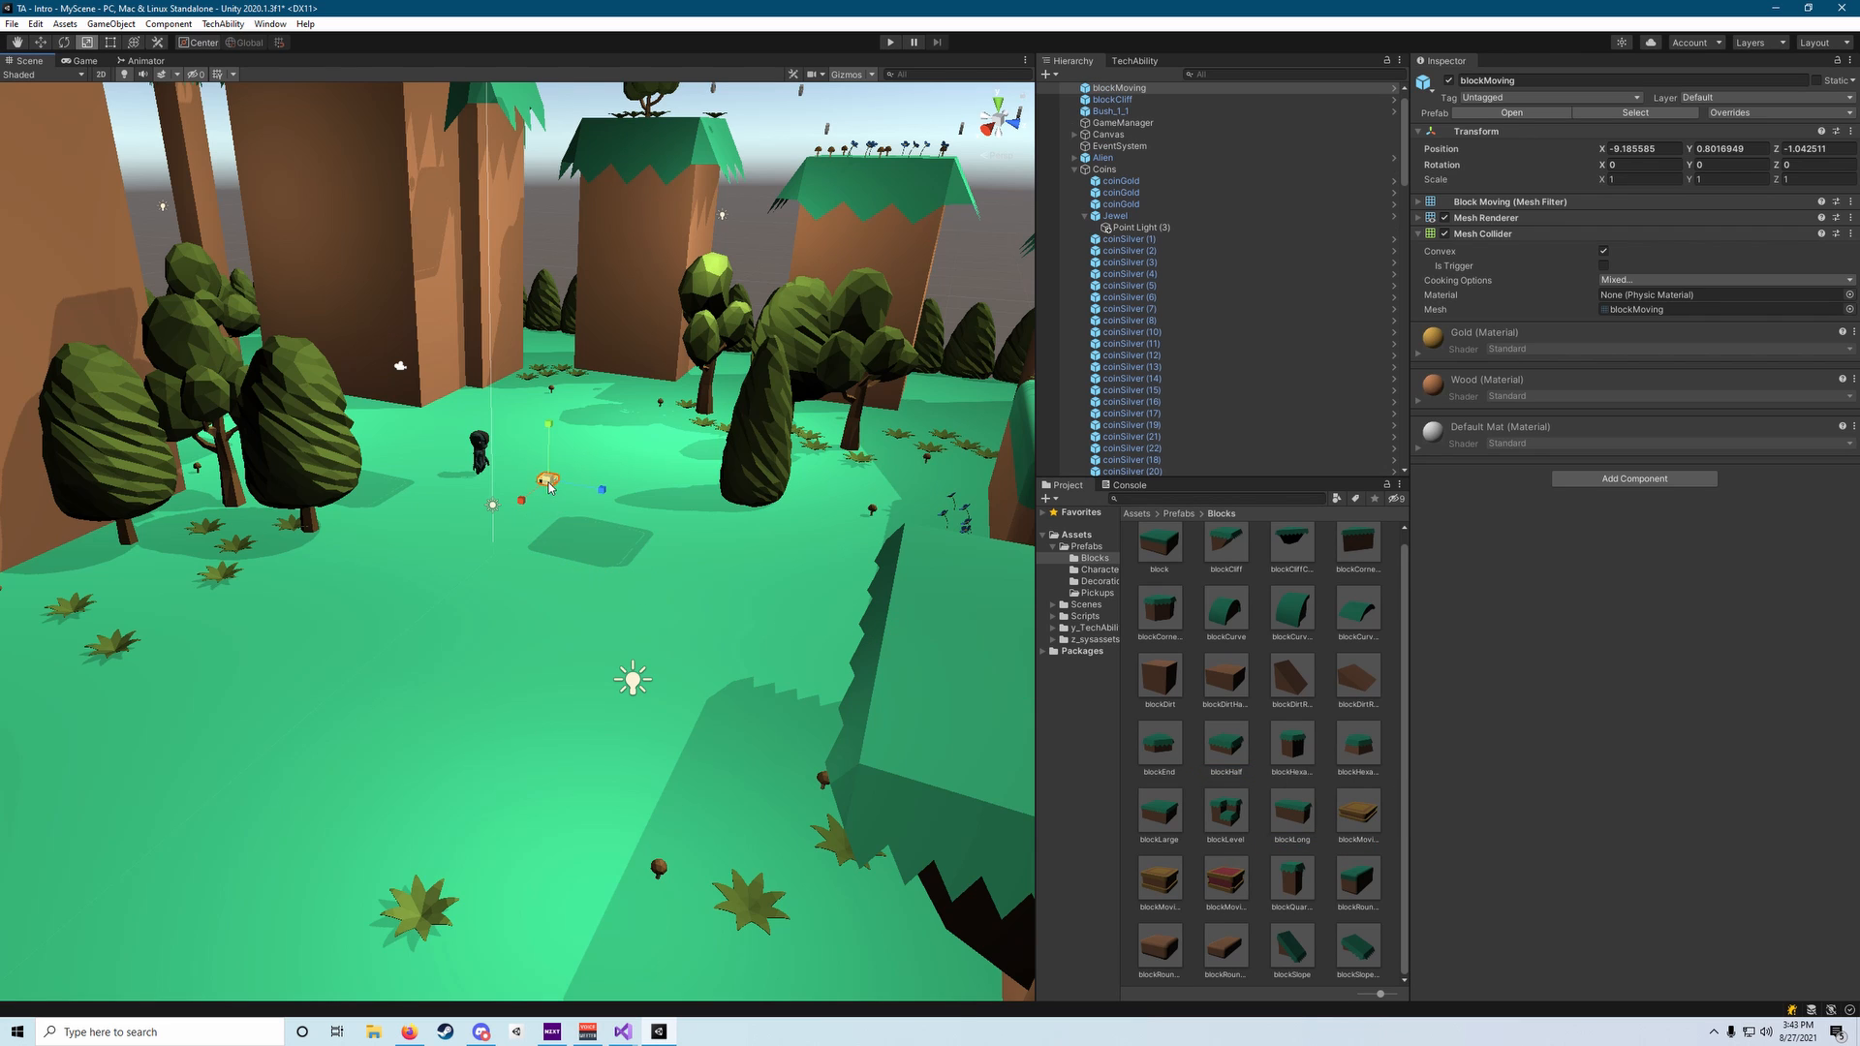
right_drag(529, 513, 491, 493)
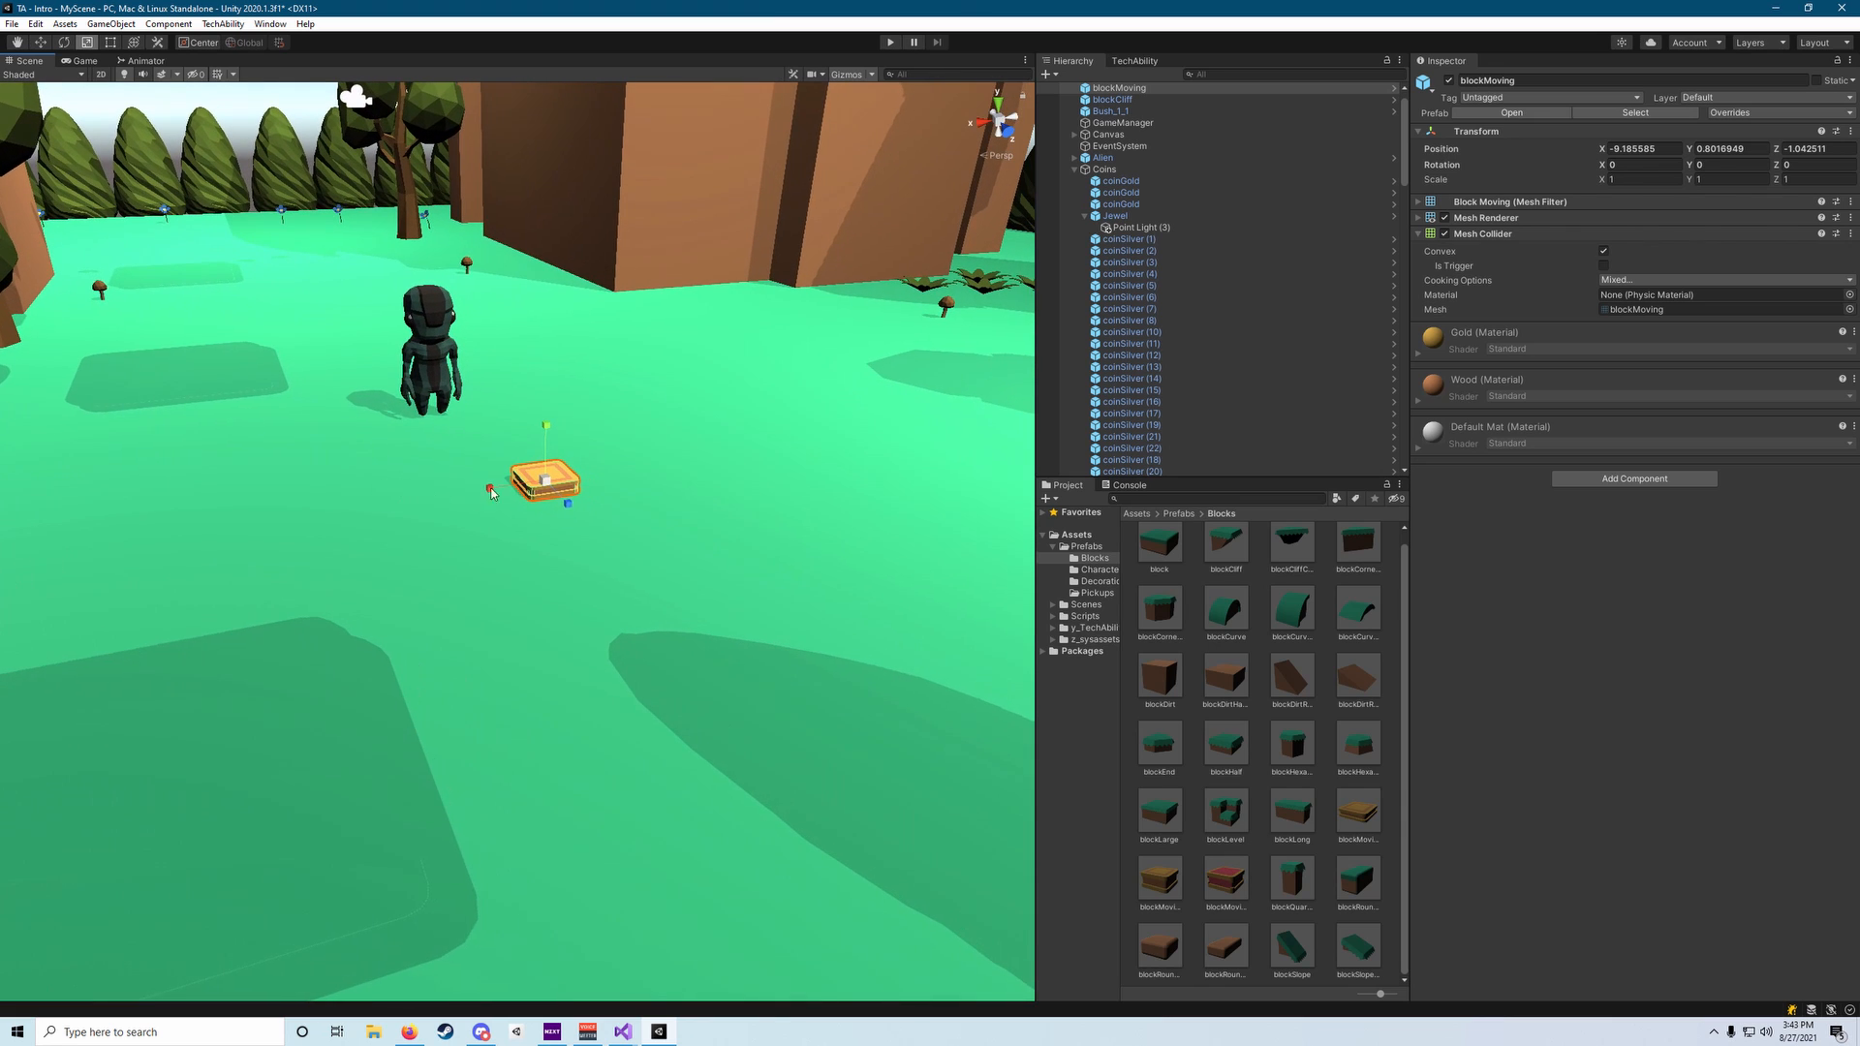
Scale blockMoving up uniformly to about 4.65 on all axes.
drag(571, 484, 796, 450)
right_drag(796, 450, 754, 539)
key(w)
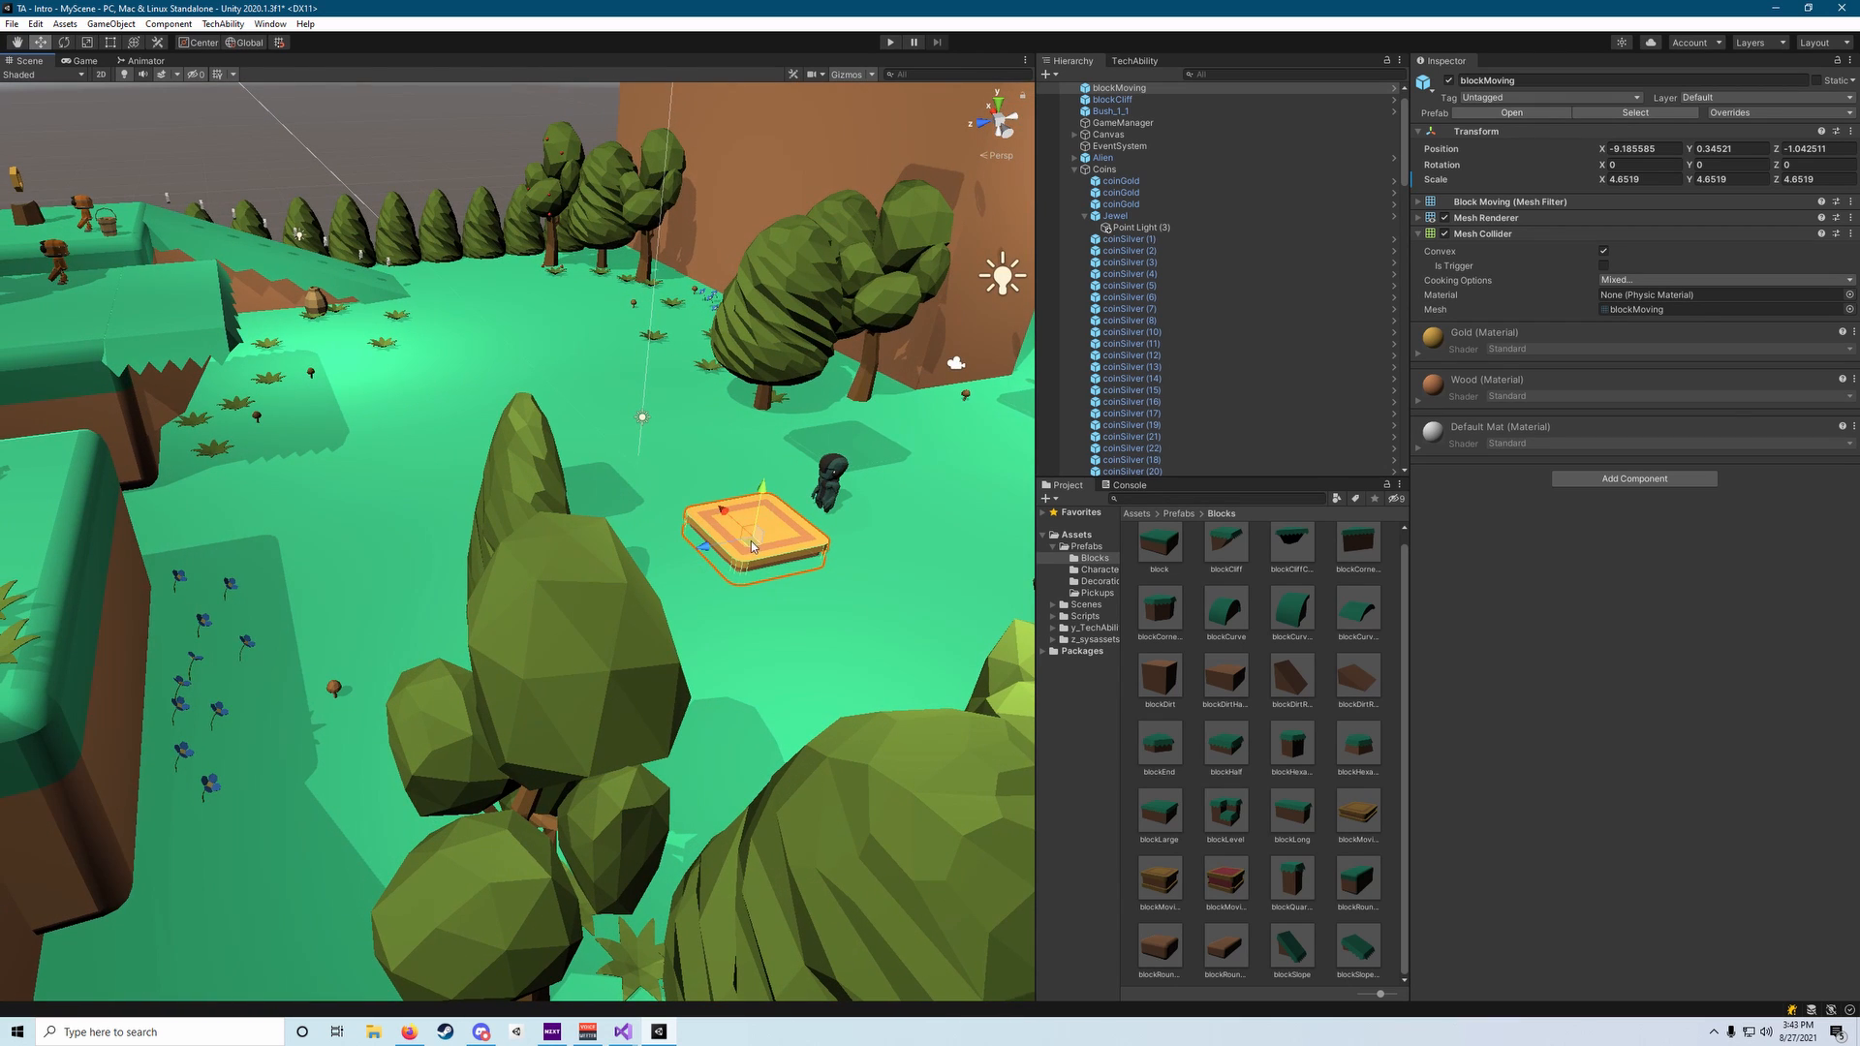
Move blockMoving into the air in front of the widened cliff ledge, at X 12.03, Y 7.05, Z 12.87.
drag(753, 545, 347, 281)
mouse_move(346, 281)
right_down()
mouse_move(286, 138)
mouse_move(308, 315)
mouse_move(334, 301)
right_up()
drag(503, 424, 420, 463)
right_drag(421, 463, 805, 480)
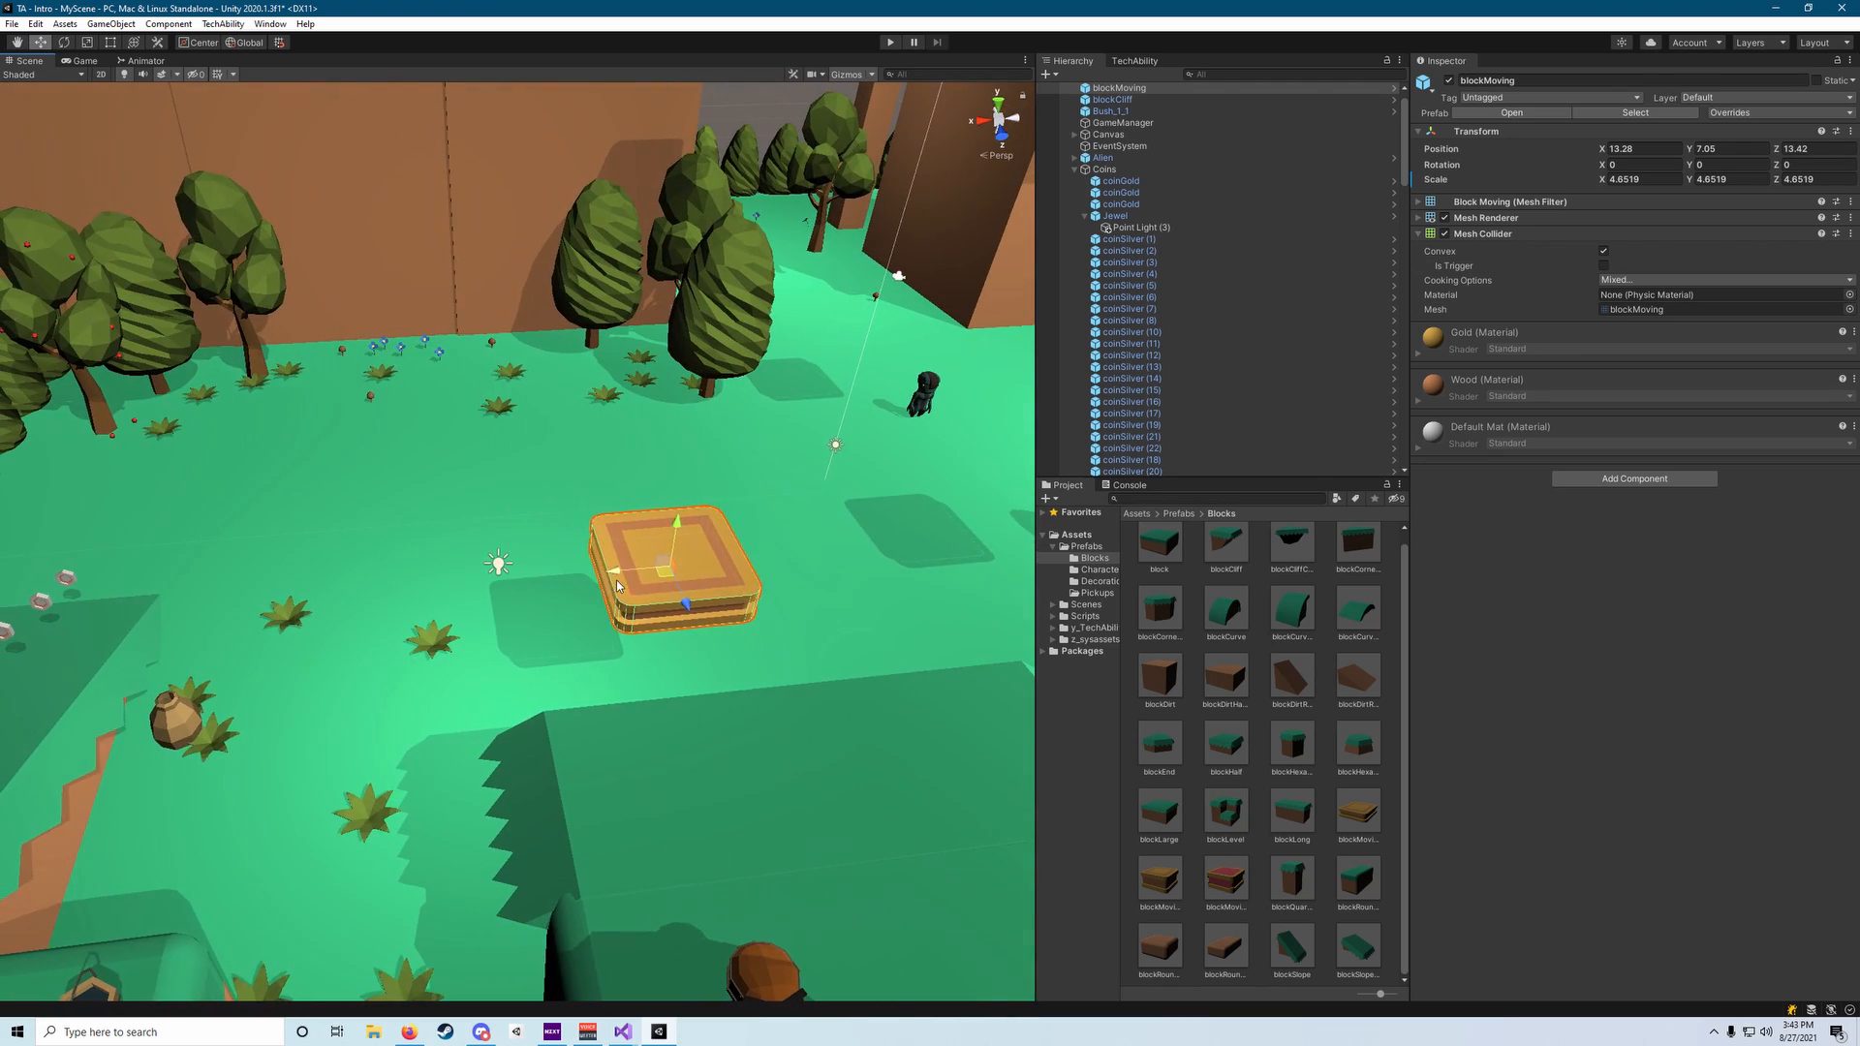
drag(620, 579, 660, 577)
right_drag(661, 576, 638, 673)
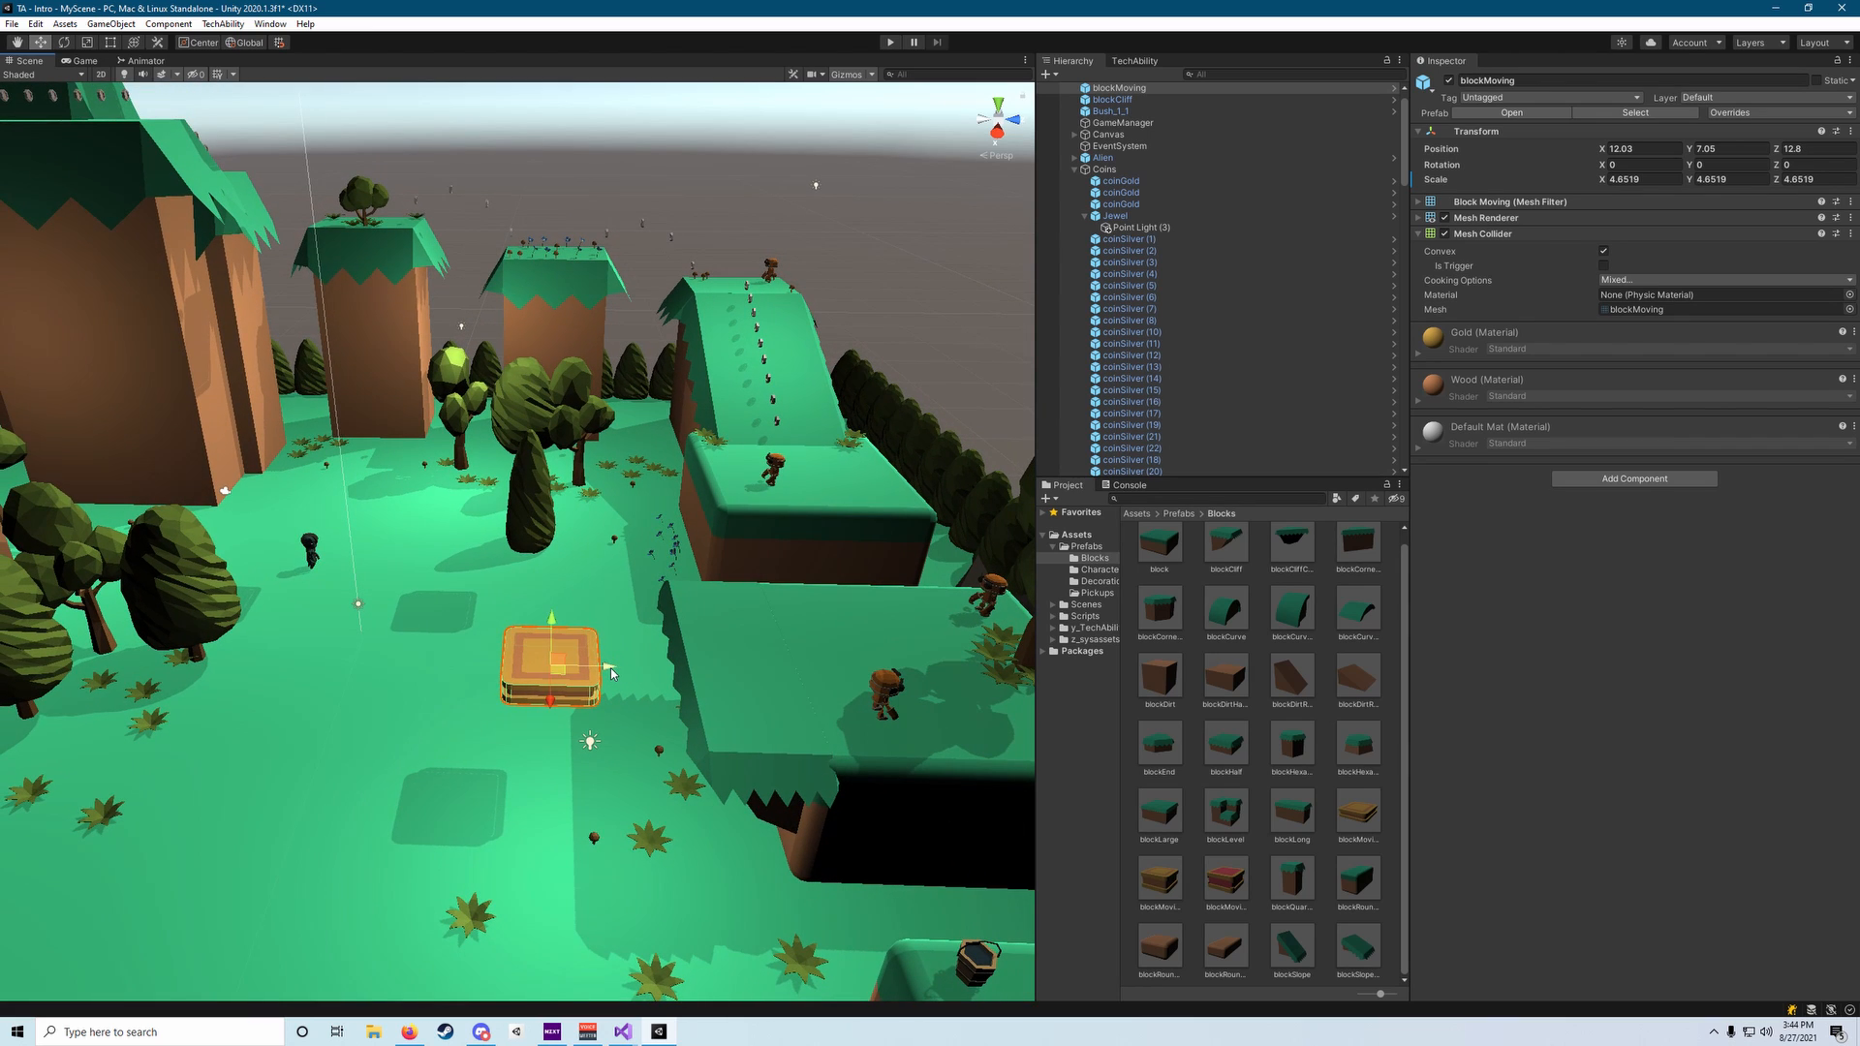
right_drag(599, 665, 657, 656)
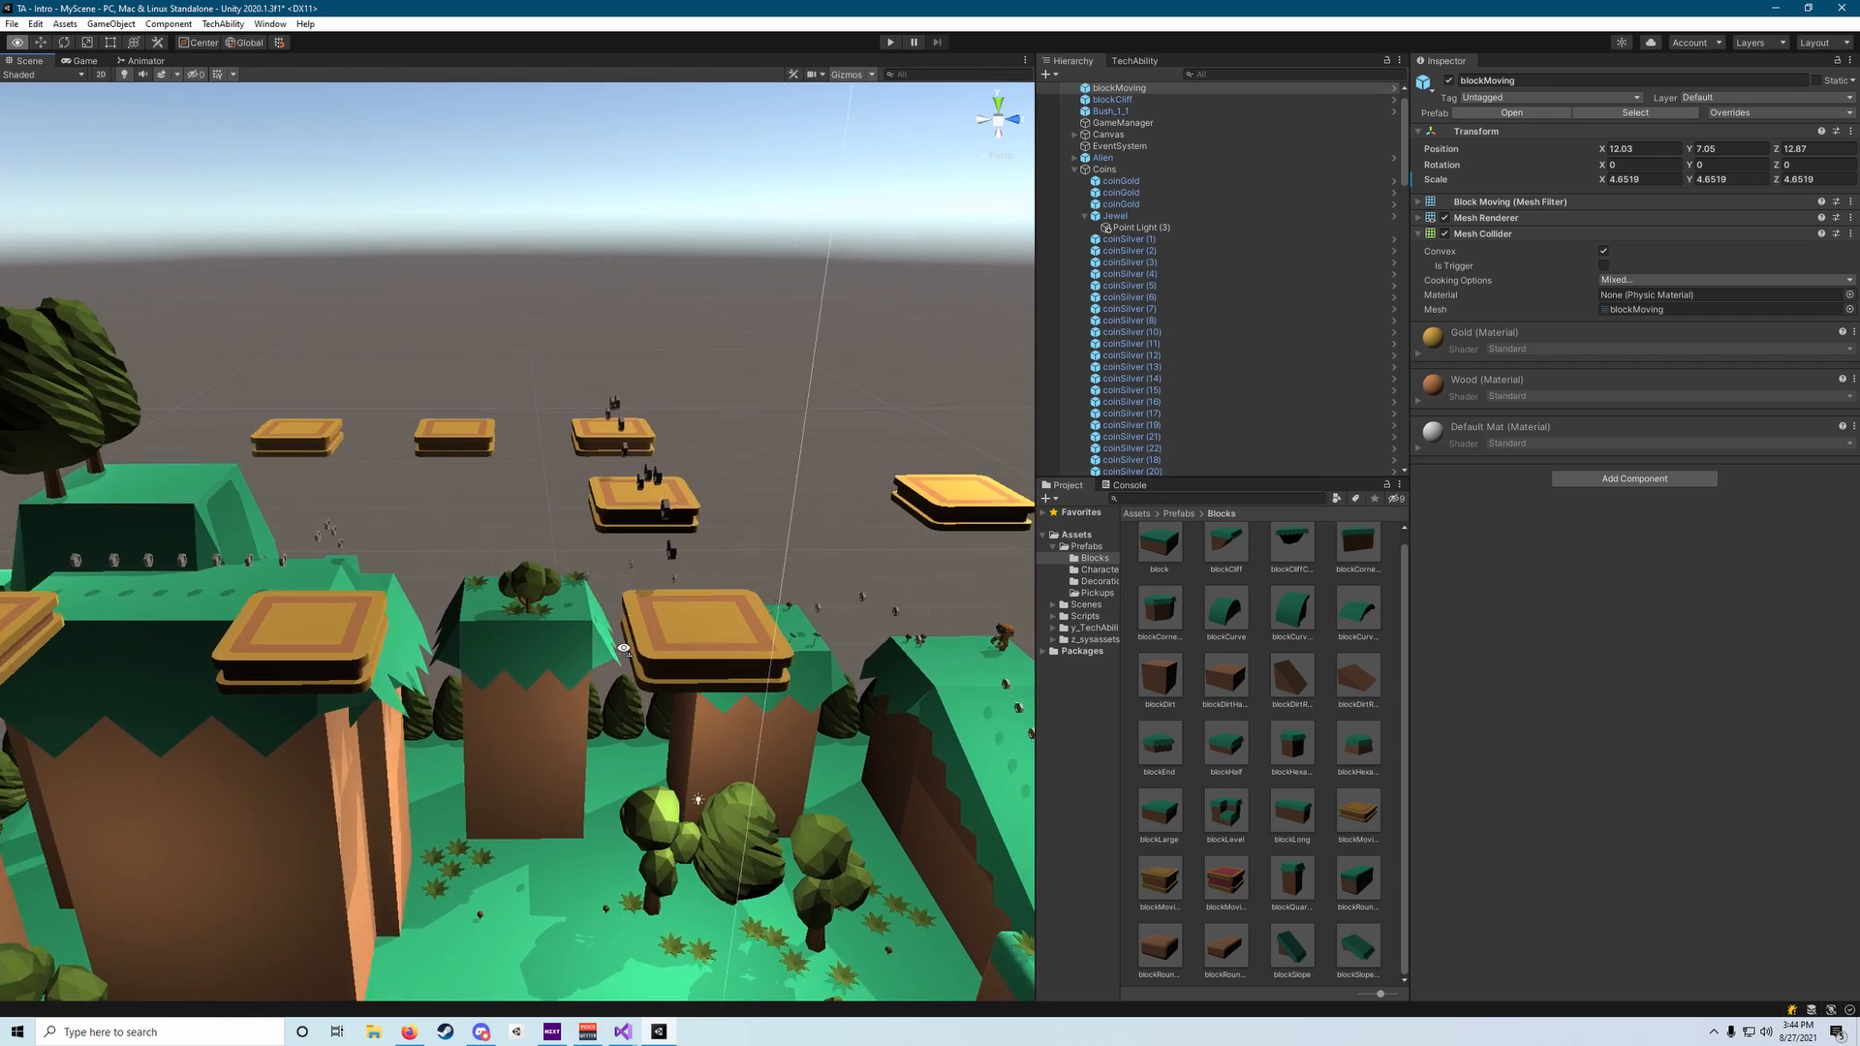
Examine the floating platforms, pillars and cliffs placed elsewhere in the level.
right_drag(190, 627, 893, 662)
right_drag(398, 606, 31, 616)
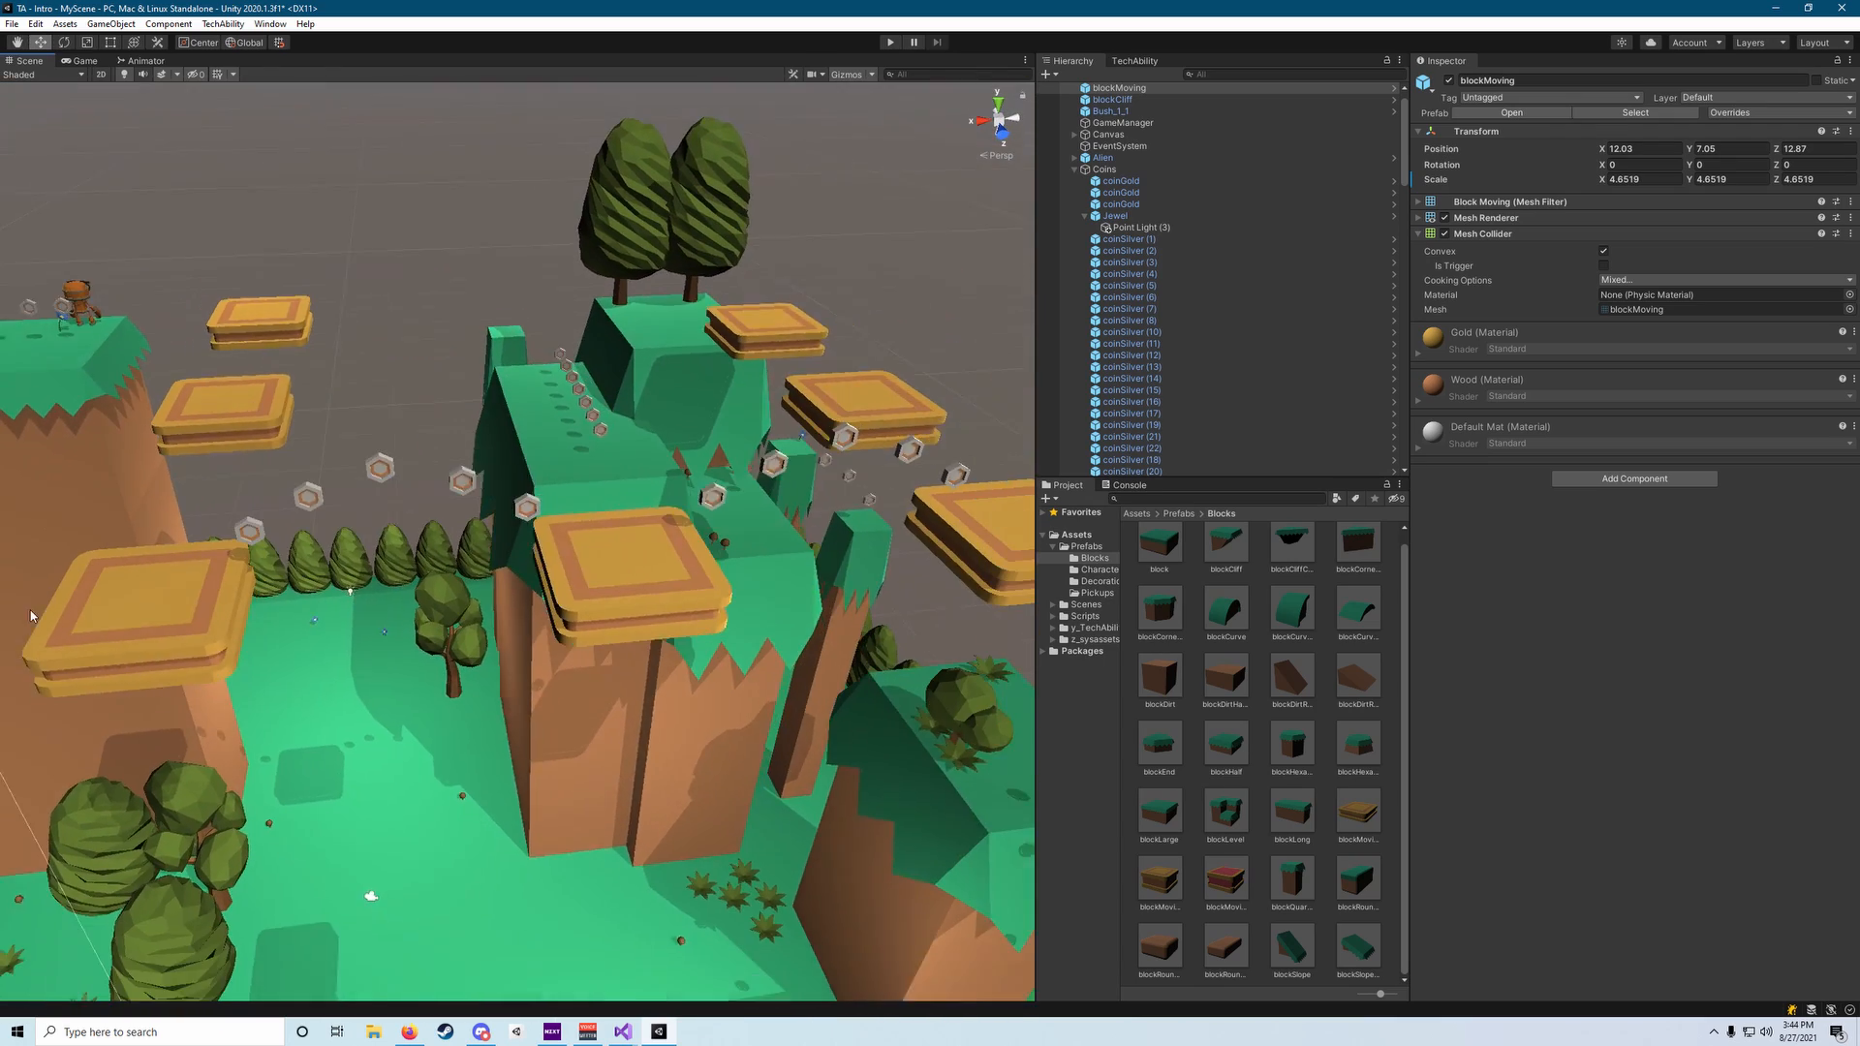
right_drag(750, 591, 945, 591)
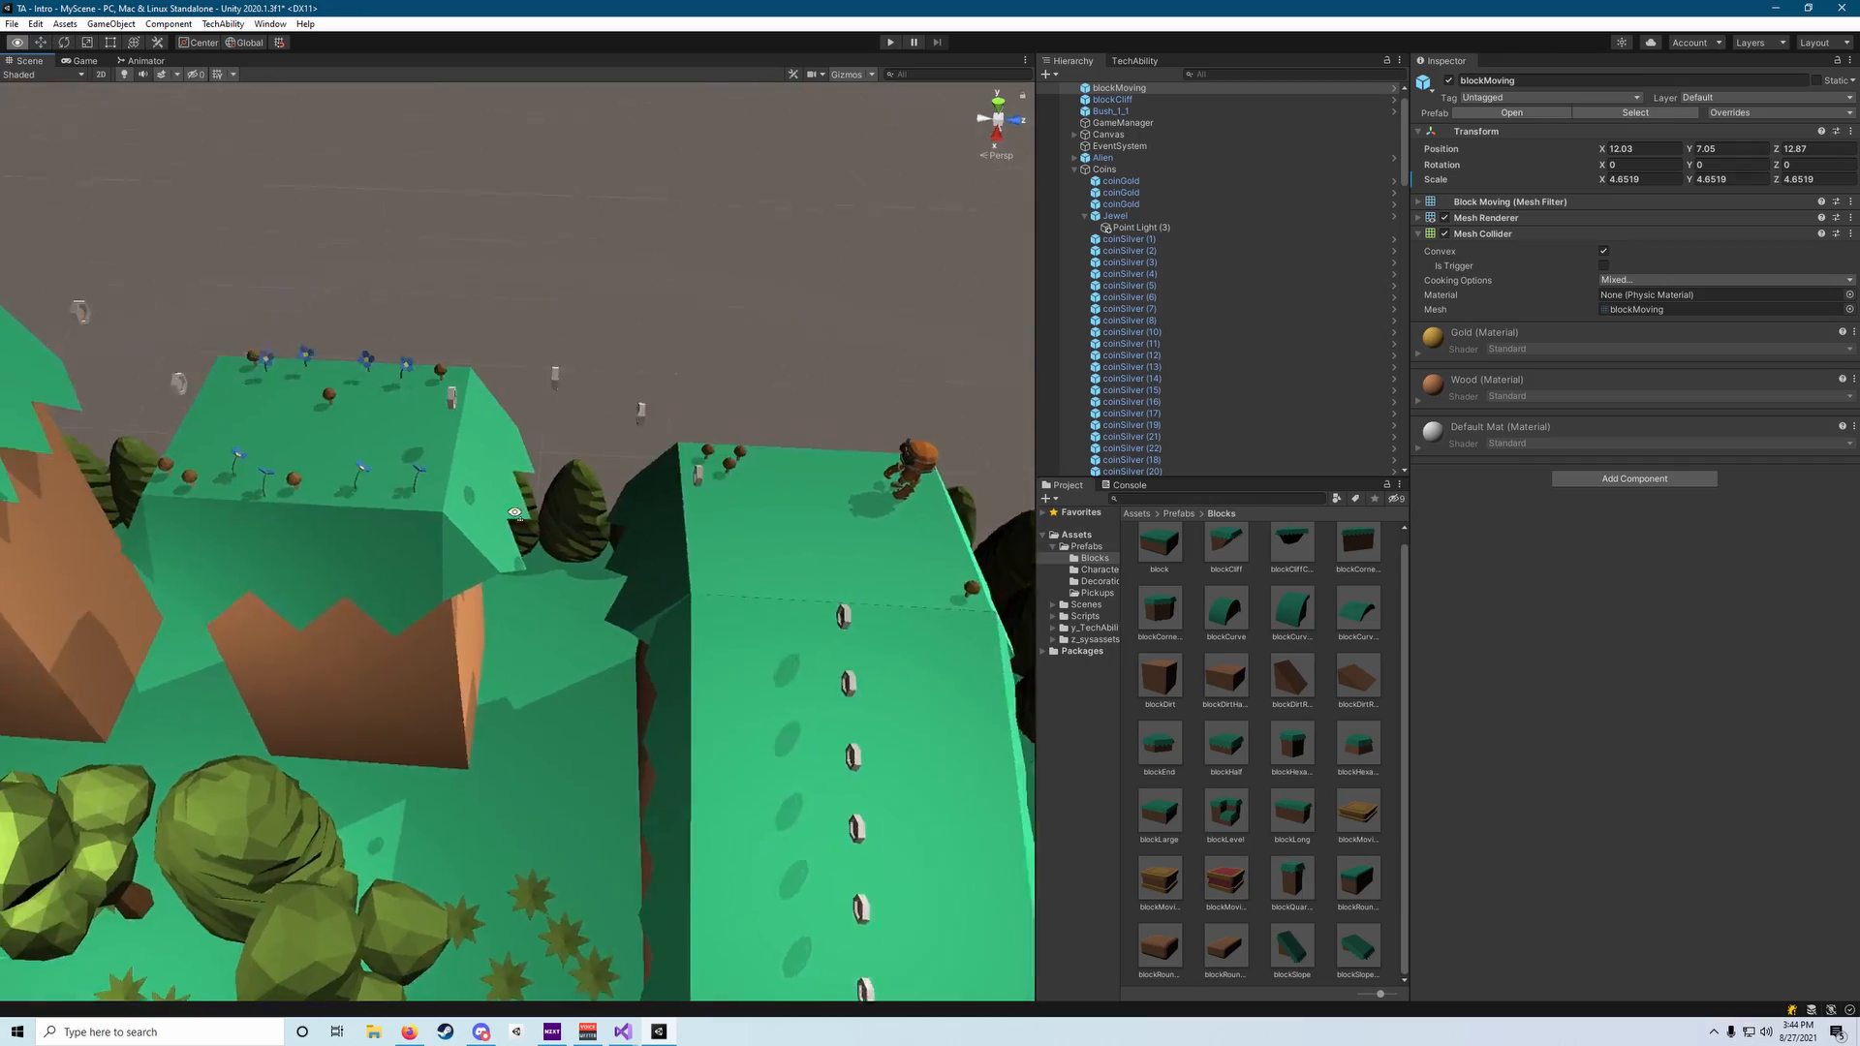
right_drag(514, 514, 1464, 518)
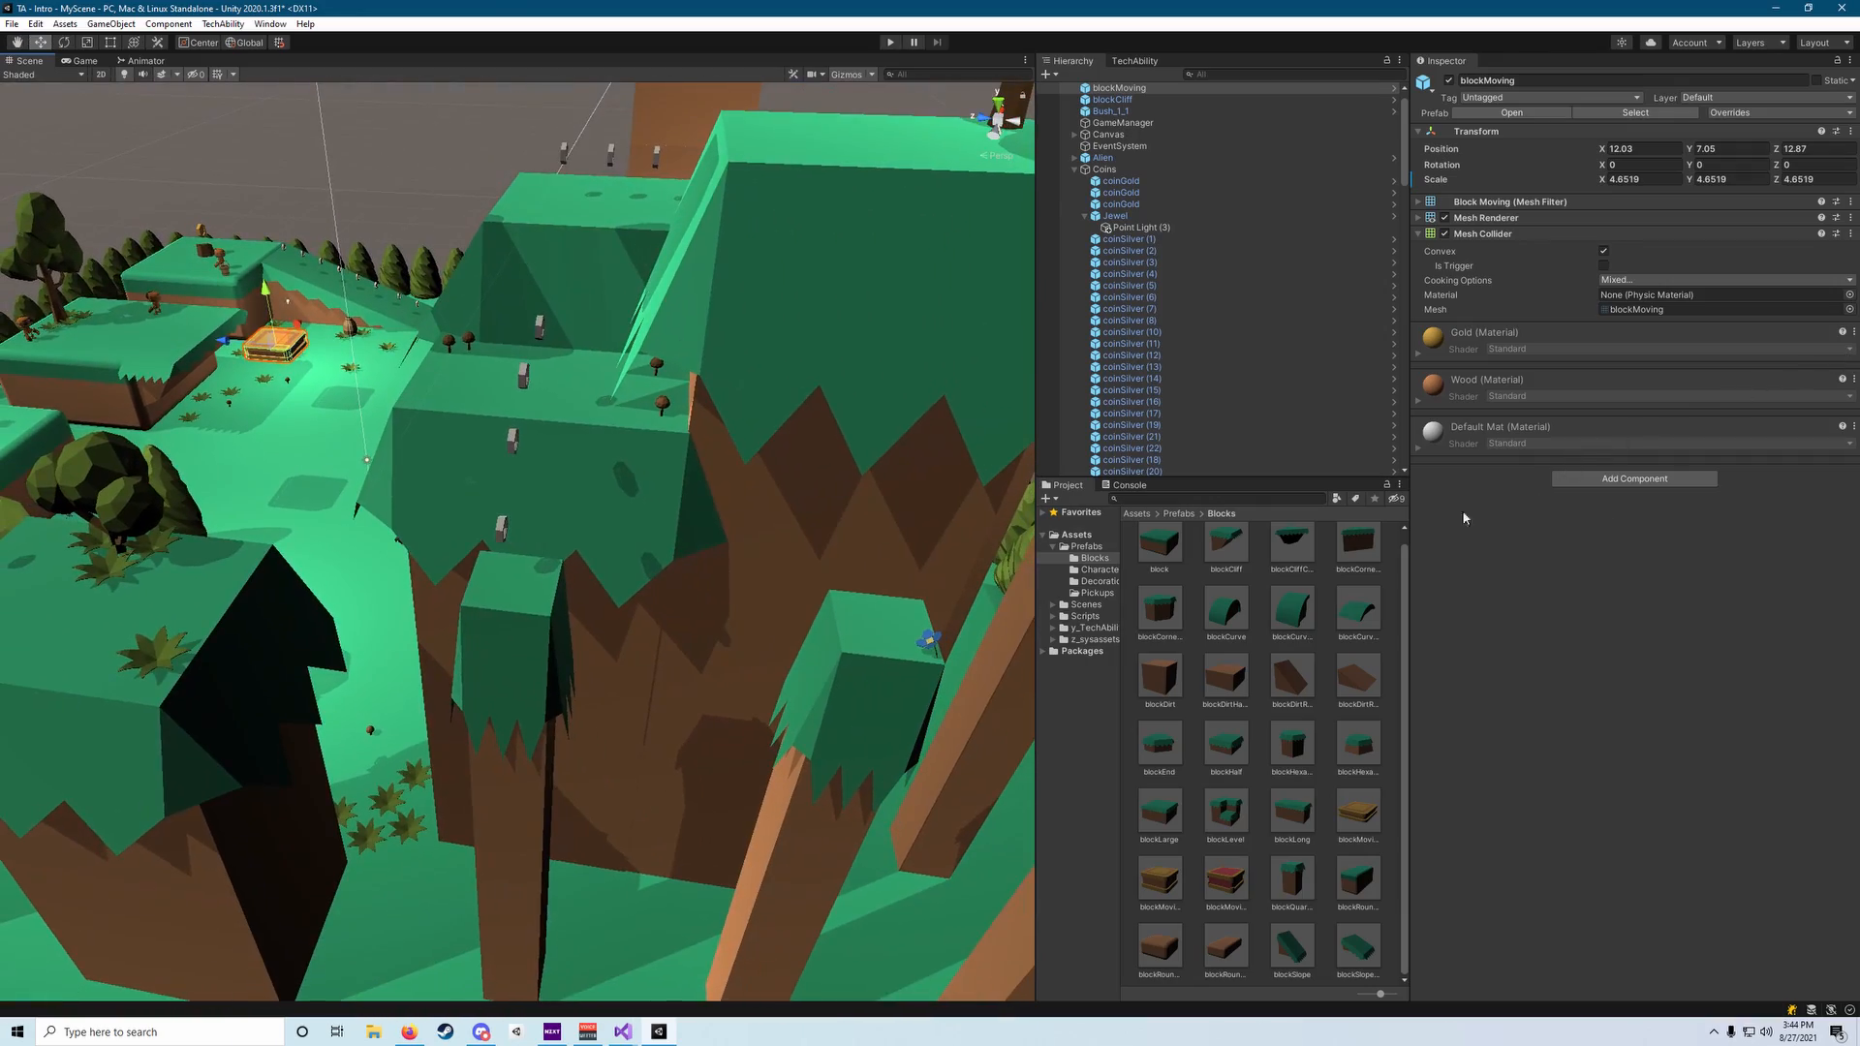
Shift blockMoving along the Z axis to 12.22, keeping it in the air in front of the cliff ledge.
right_drag(663, 577, 1559, 531)
right_drag(677, 448, 654, 414)
key(d)
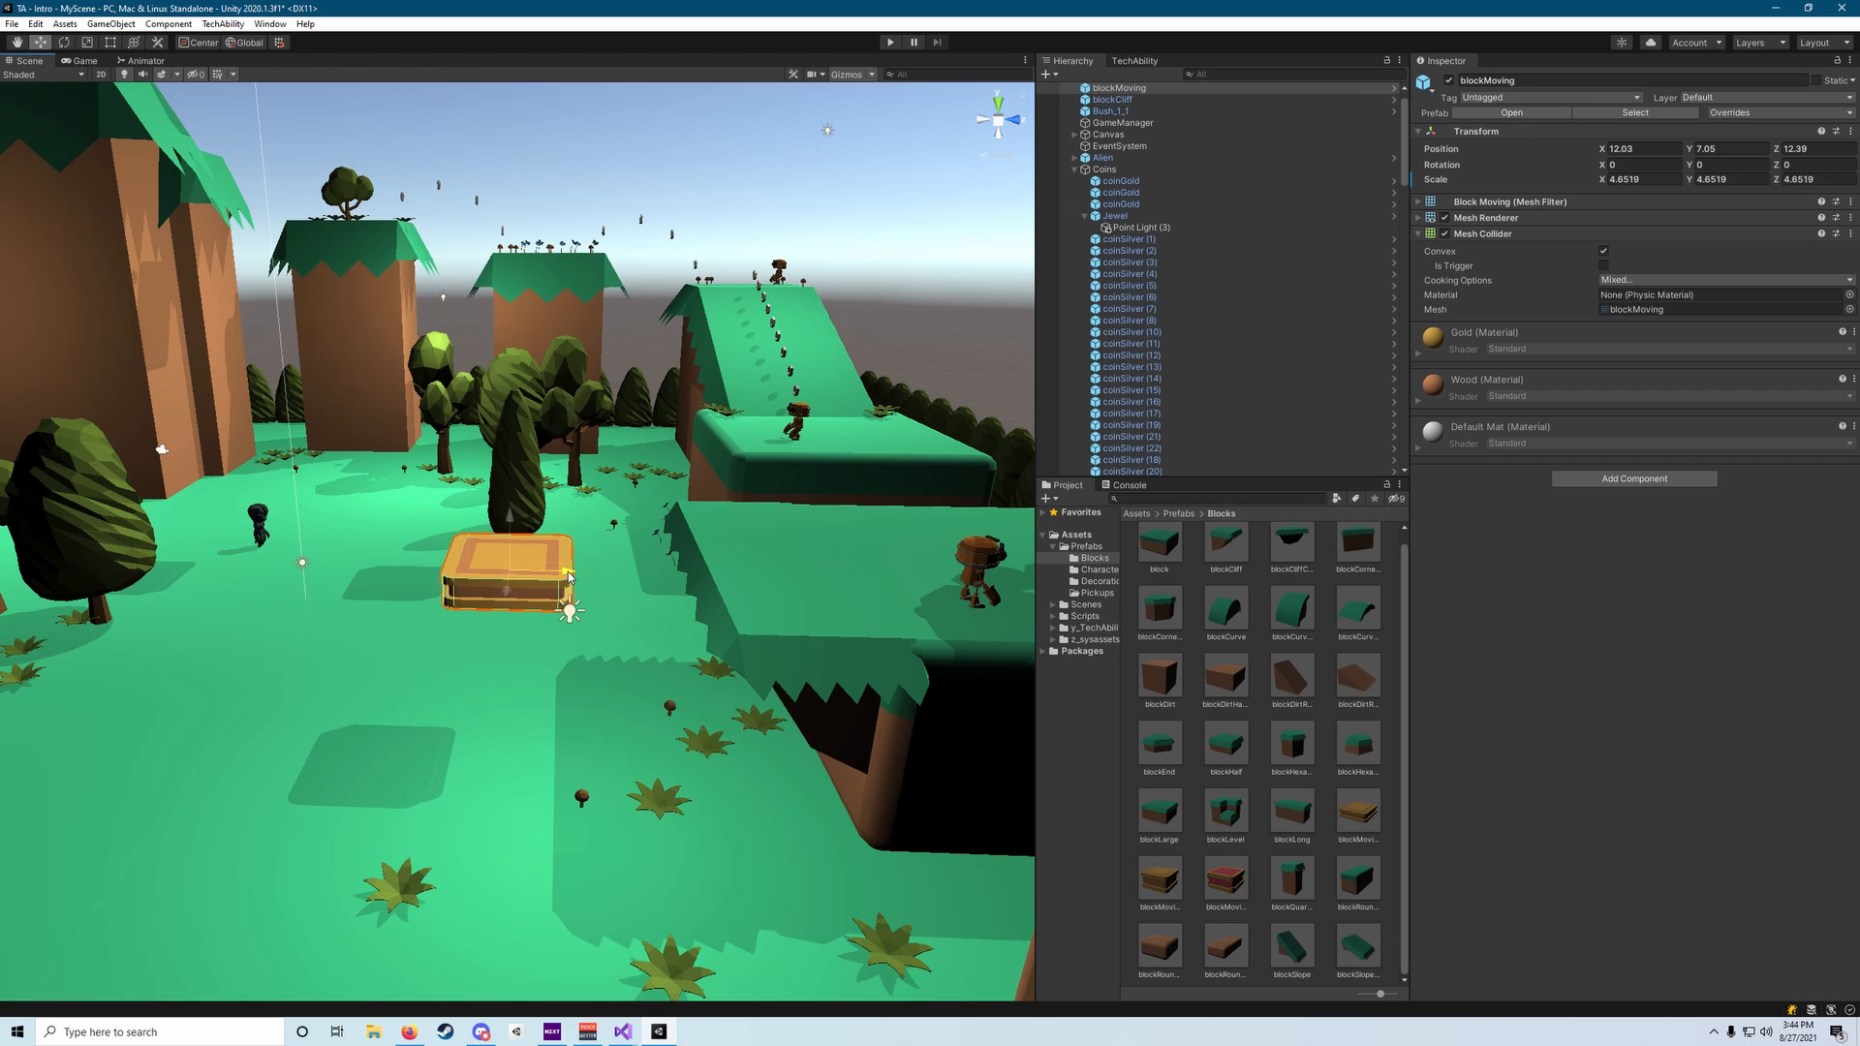
right_drag(573, 577, 804, 709)
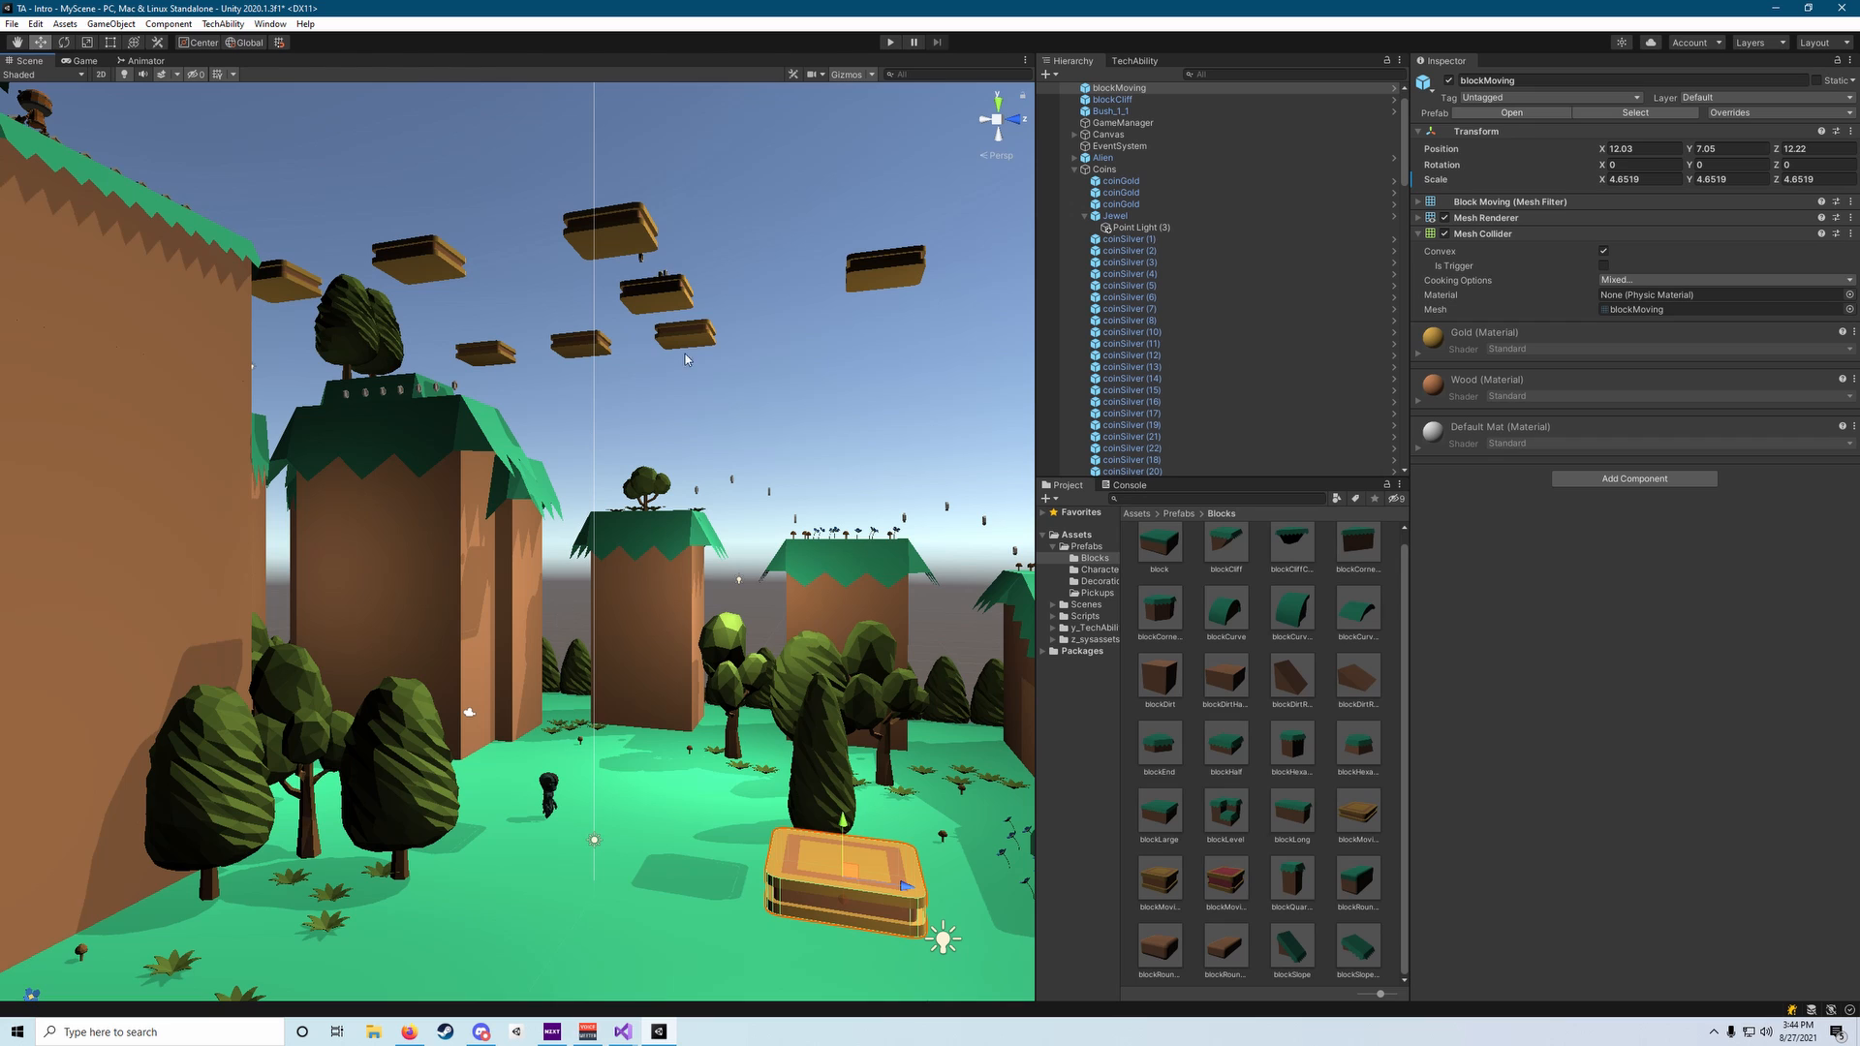
right_drag(634, 335, 691, 486)
scroll(690, 486, down, 3)
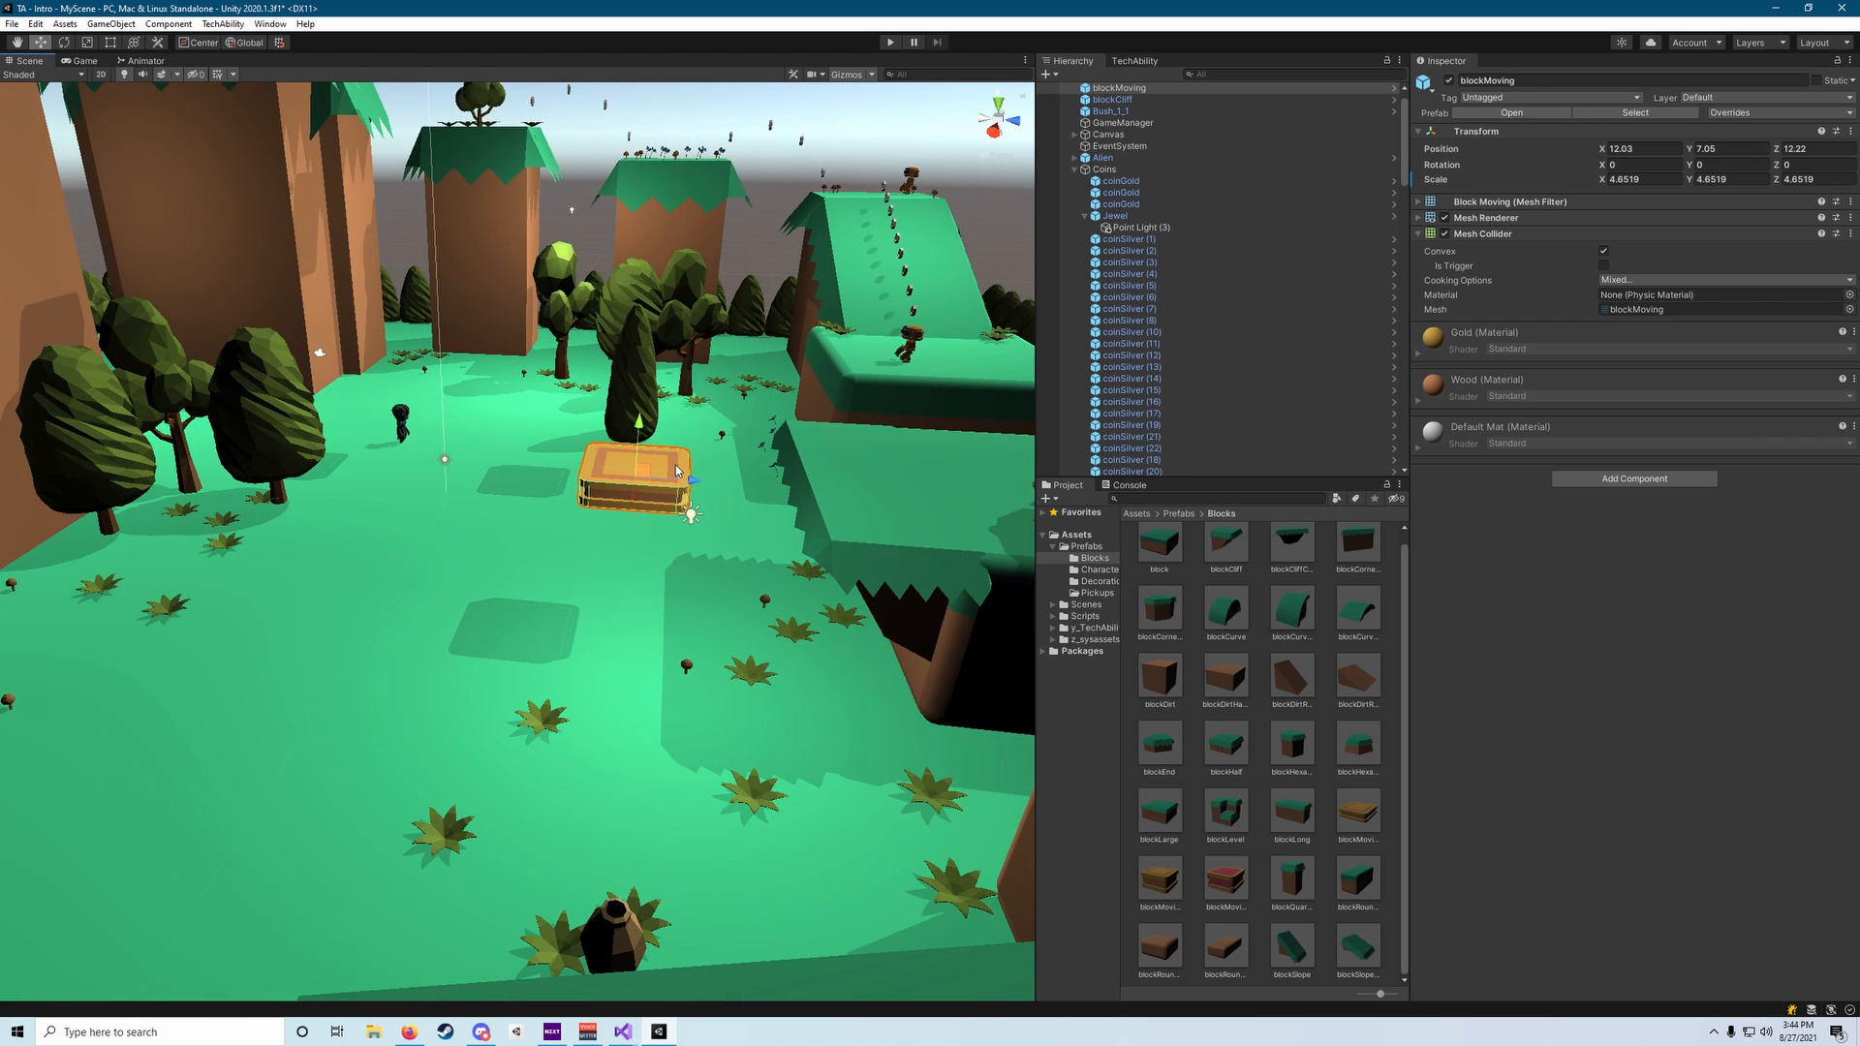
right_drag(676, 470, 689, 471)
right_drag(704, 443, 693, 433)
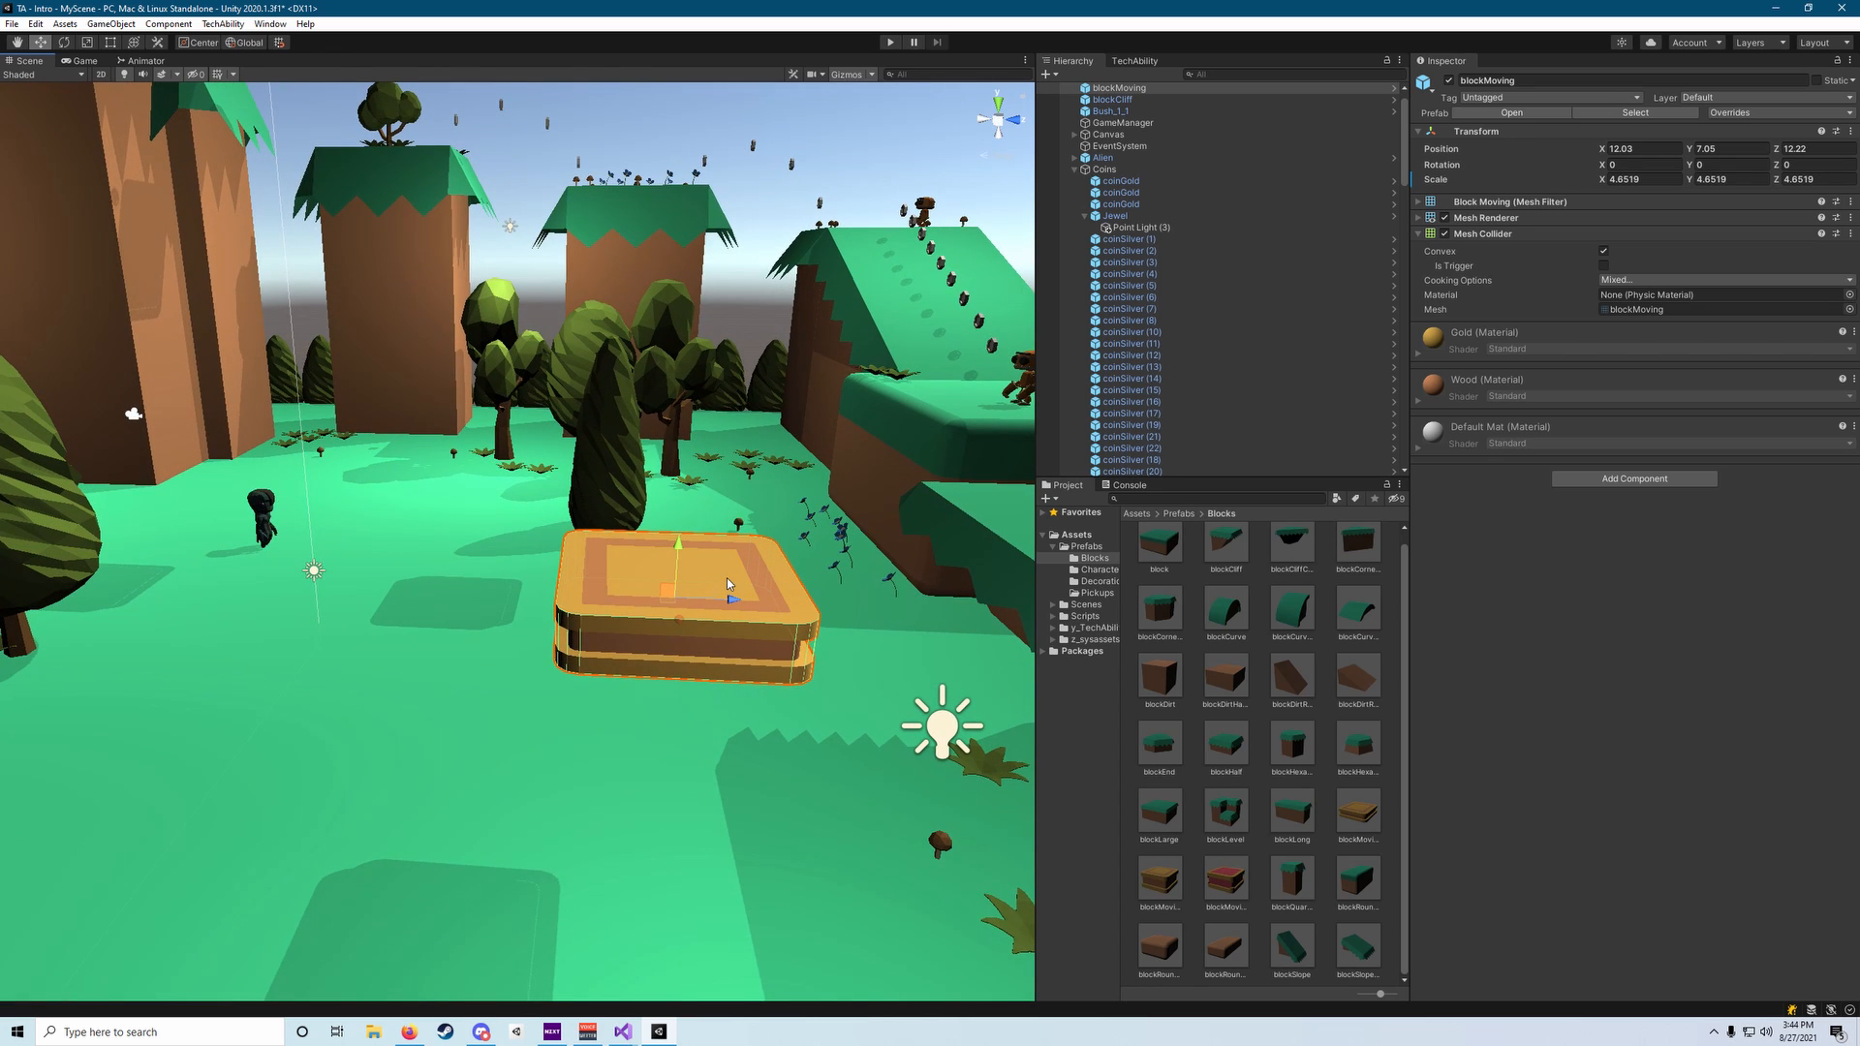
Duplicate blockMoving and place the copy higher and beside it, at X 12.03, Y 9.48, Z 4.36.
key(ctrl+d)
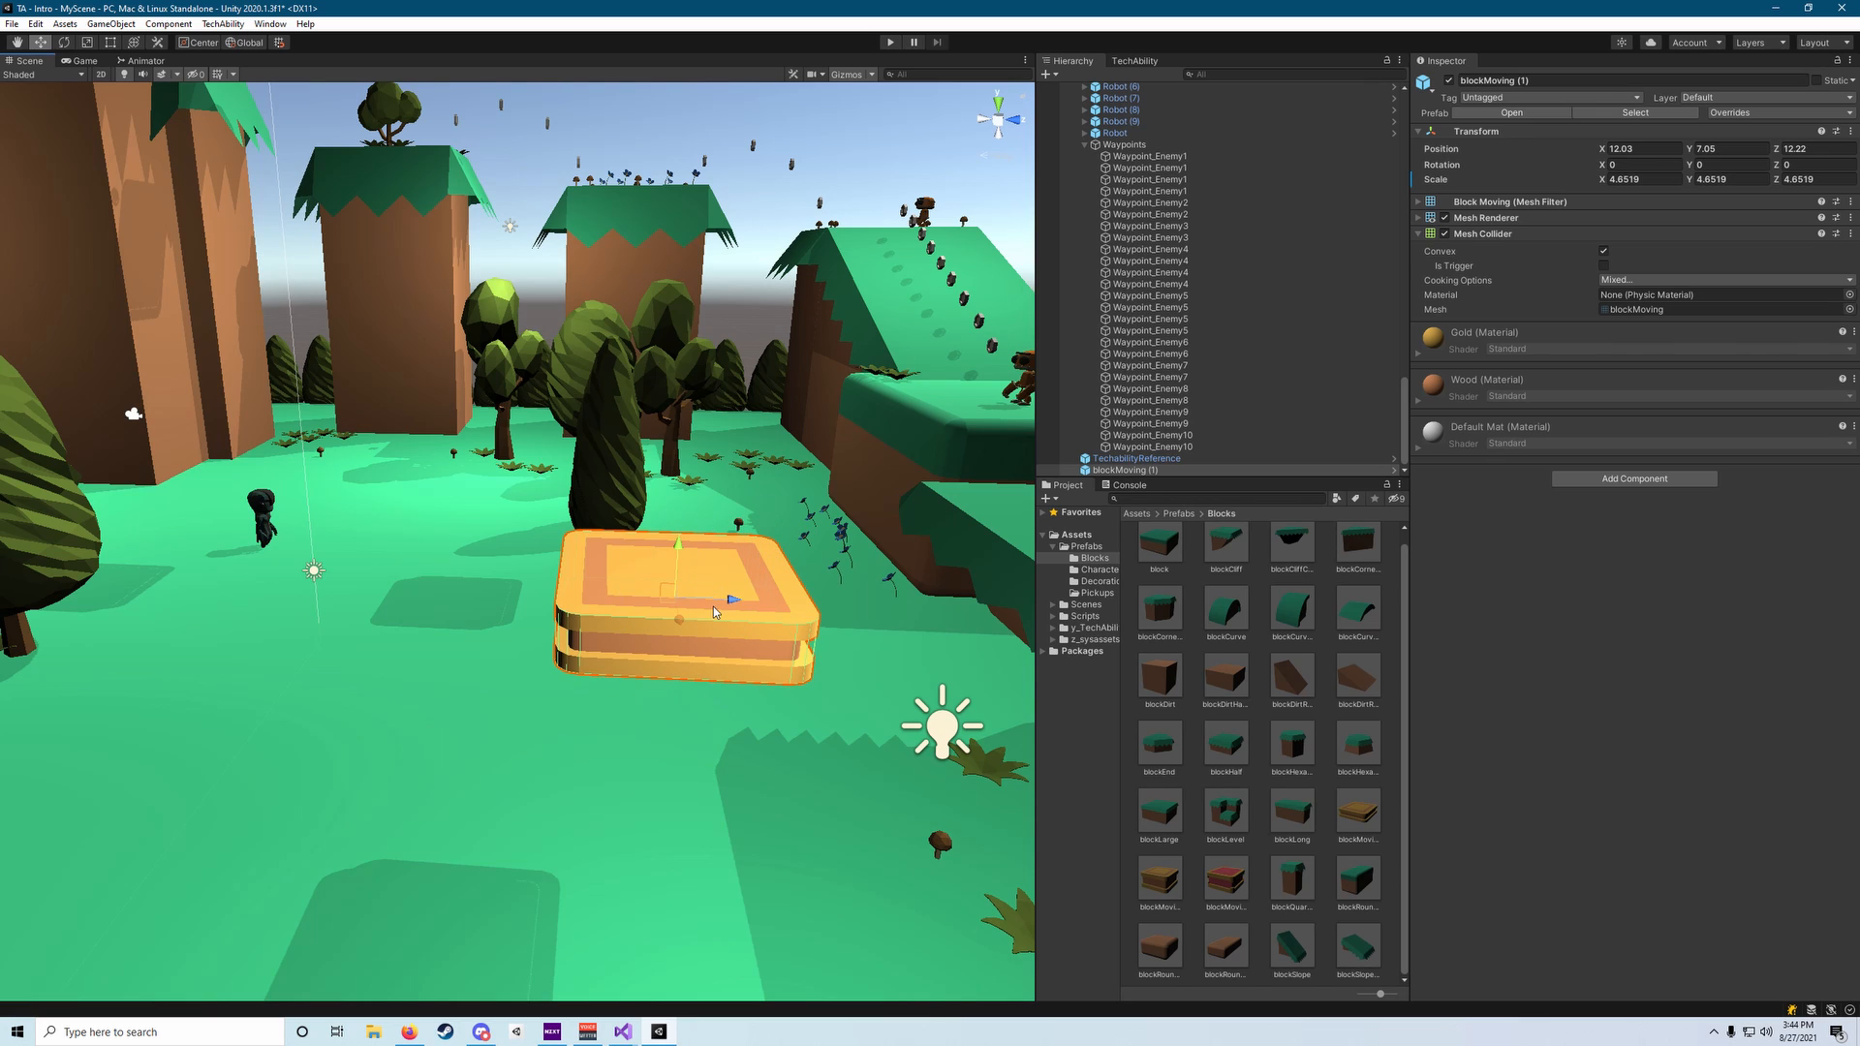
drag(671, 593, 454, 478)
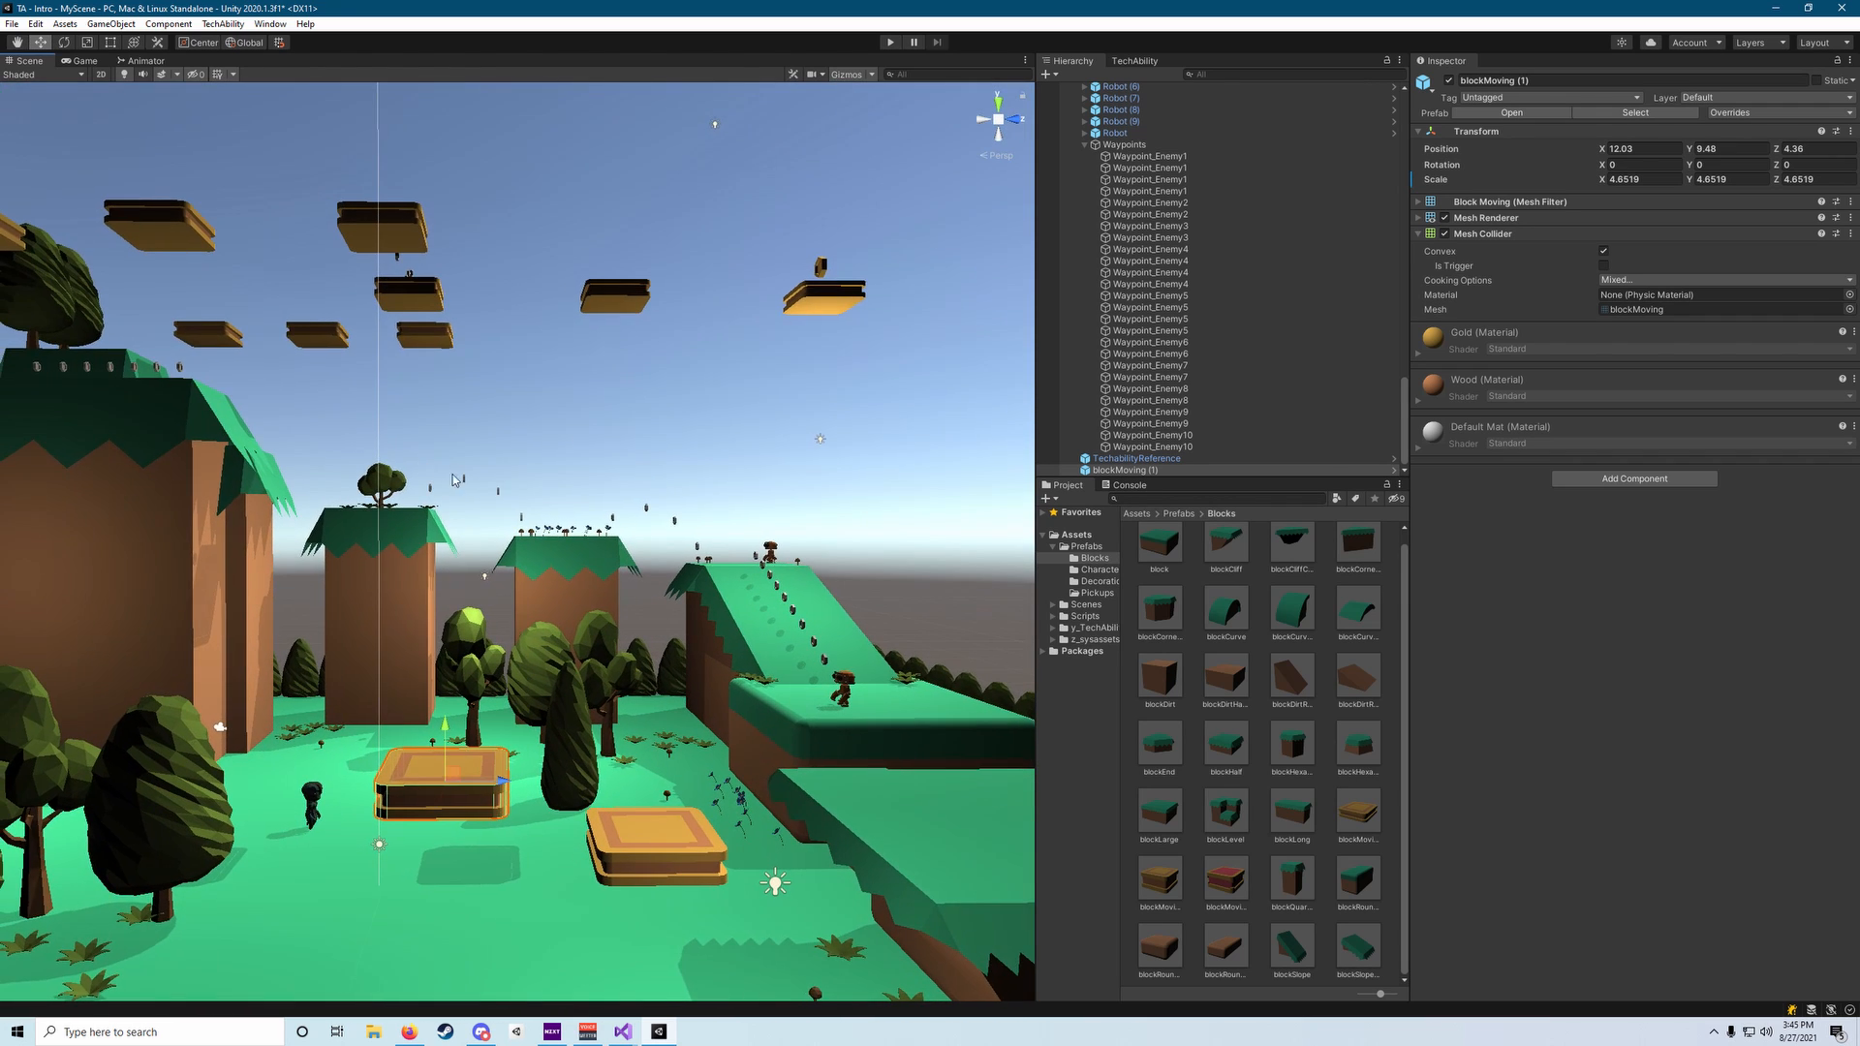
right_drag(559, 740, 564, 802)
scroll(563, 802, up, 5)
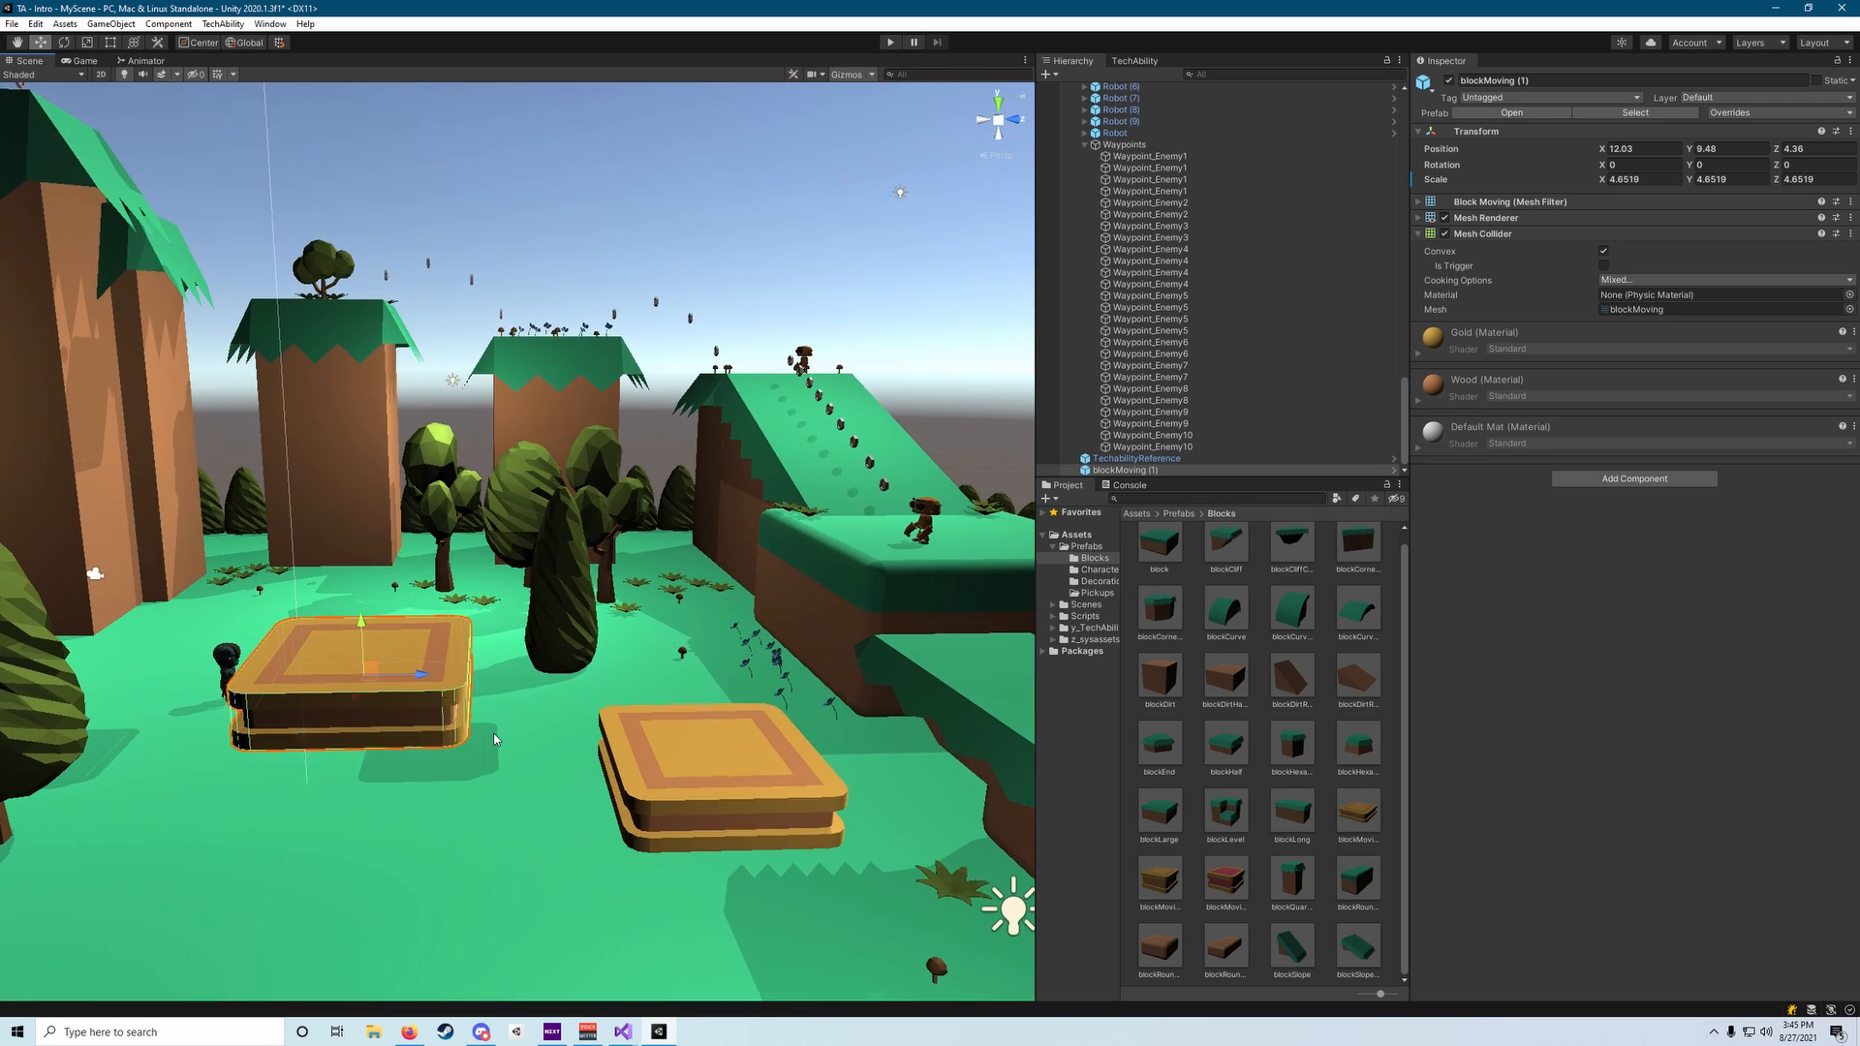
Duplicate both moving platforms together and raise the copies above the originals, undoing the last extra lift.
shift+click(711, 788)
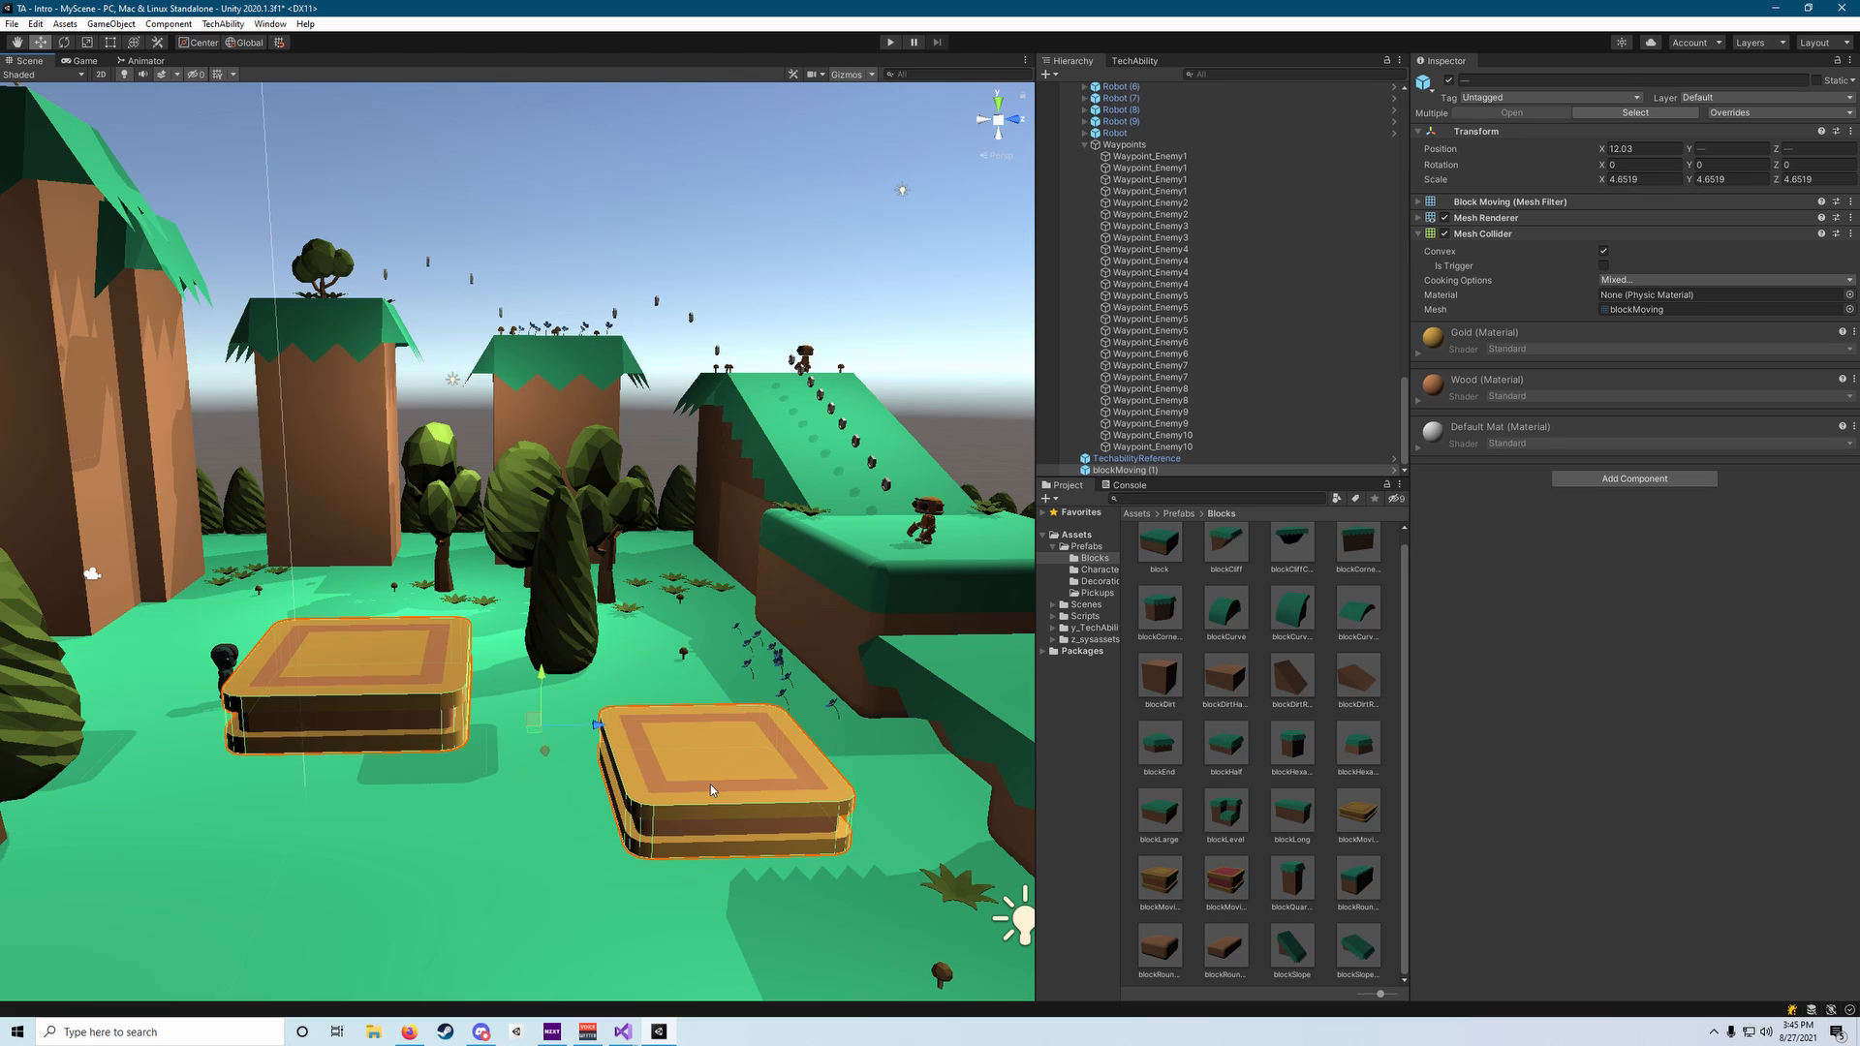
key(ctrl+d)
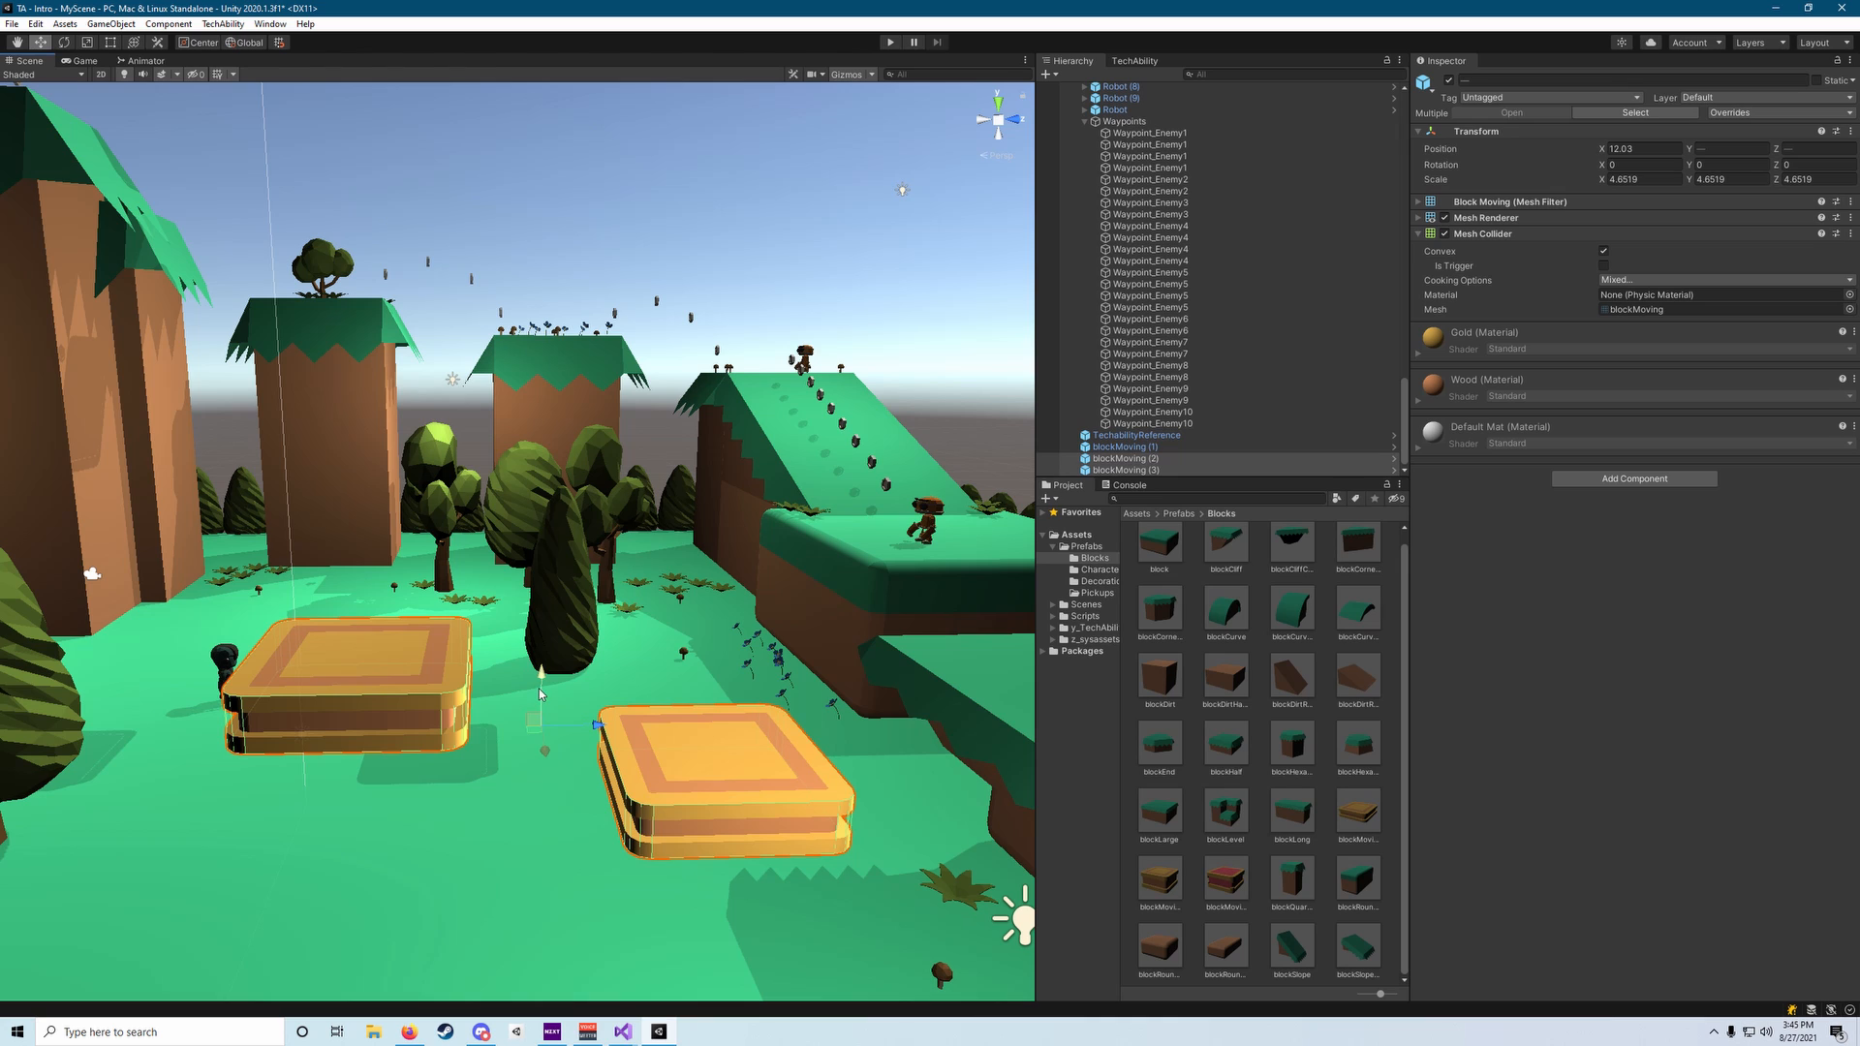
drag(540, 693, 539, 475)
key(d)
right_drag(540, 475, 504, 528)
key(s)
drag(459, 517, 459, 472)
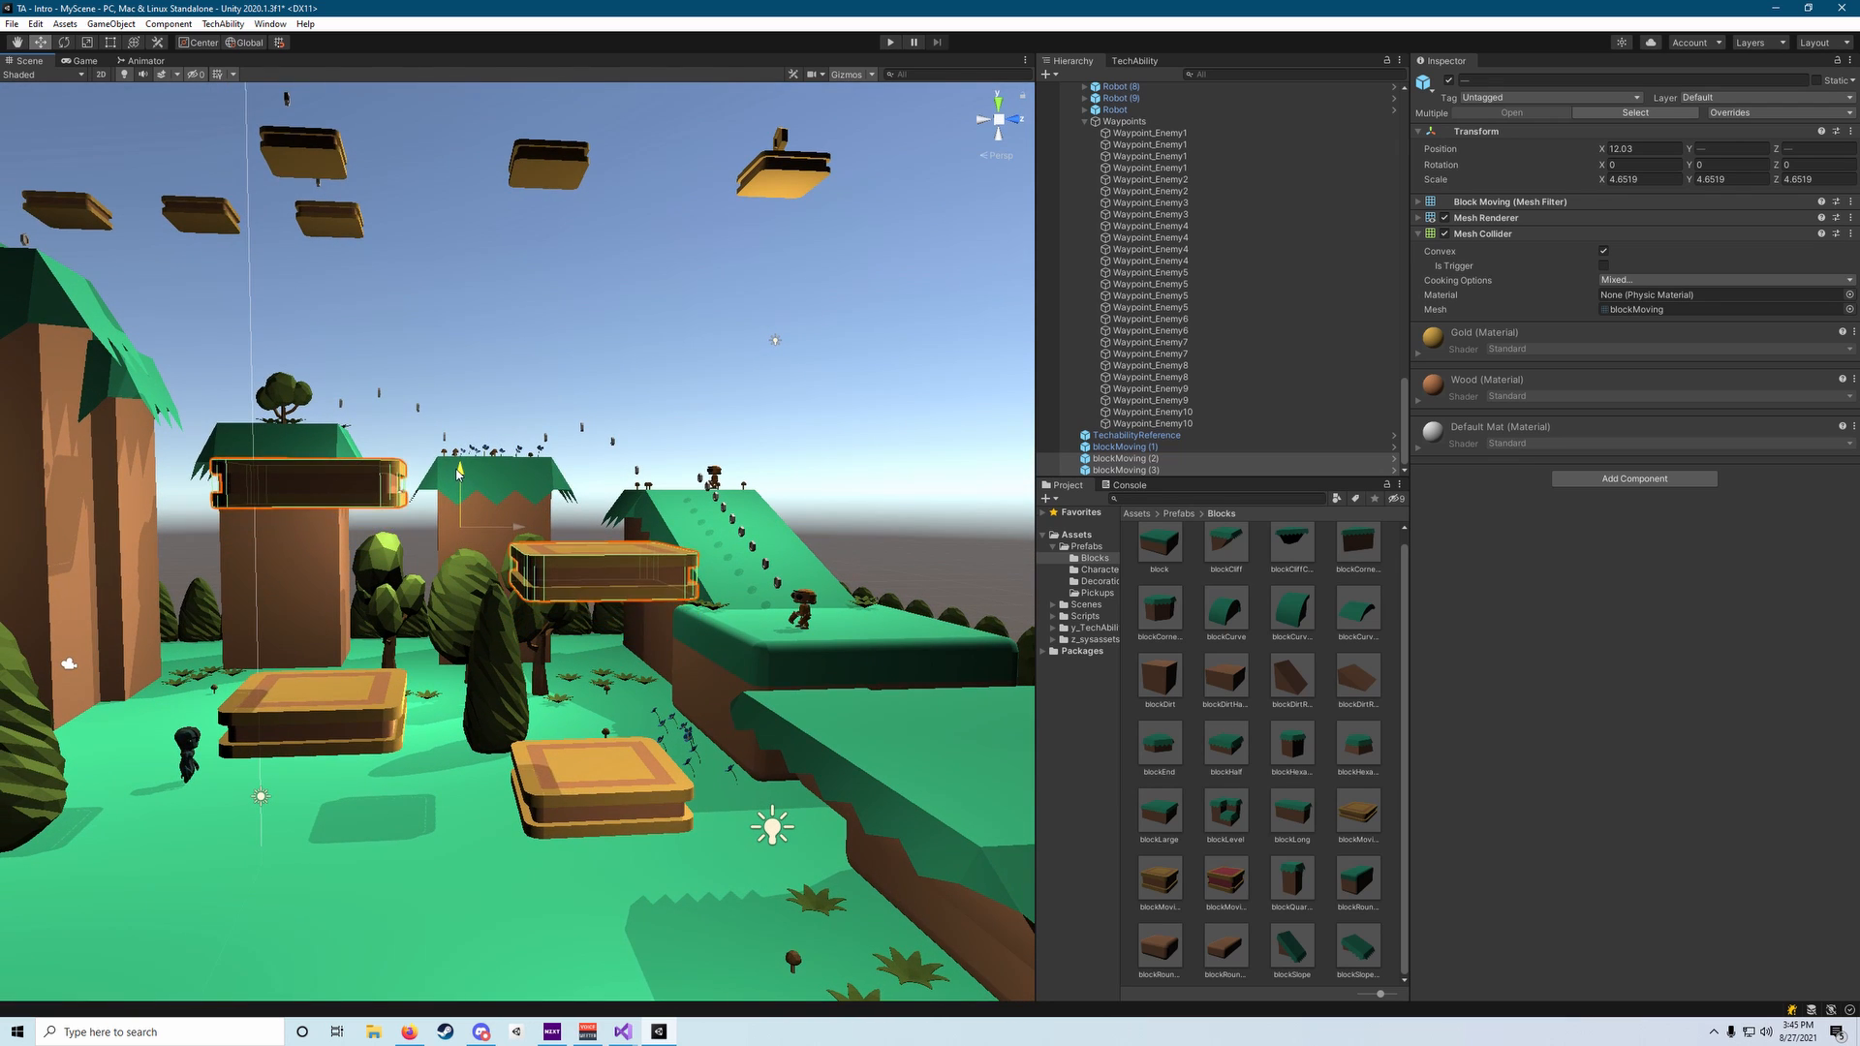
key(ctrl+z)
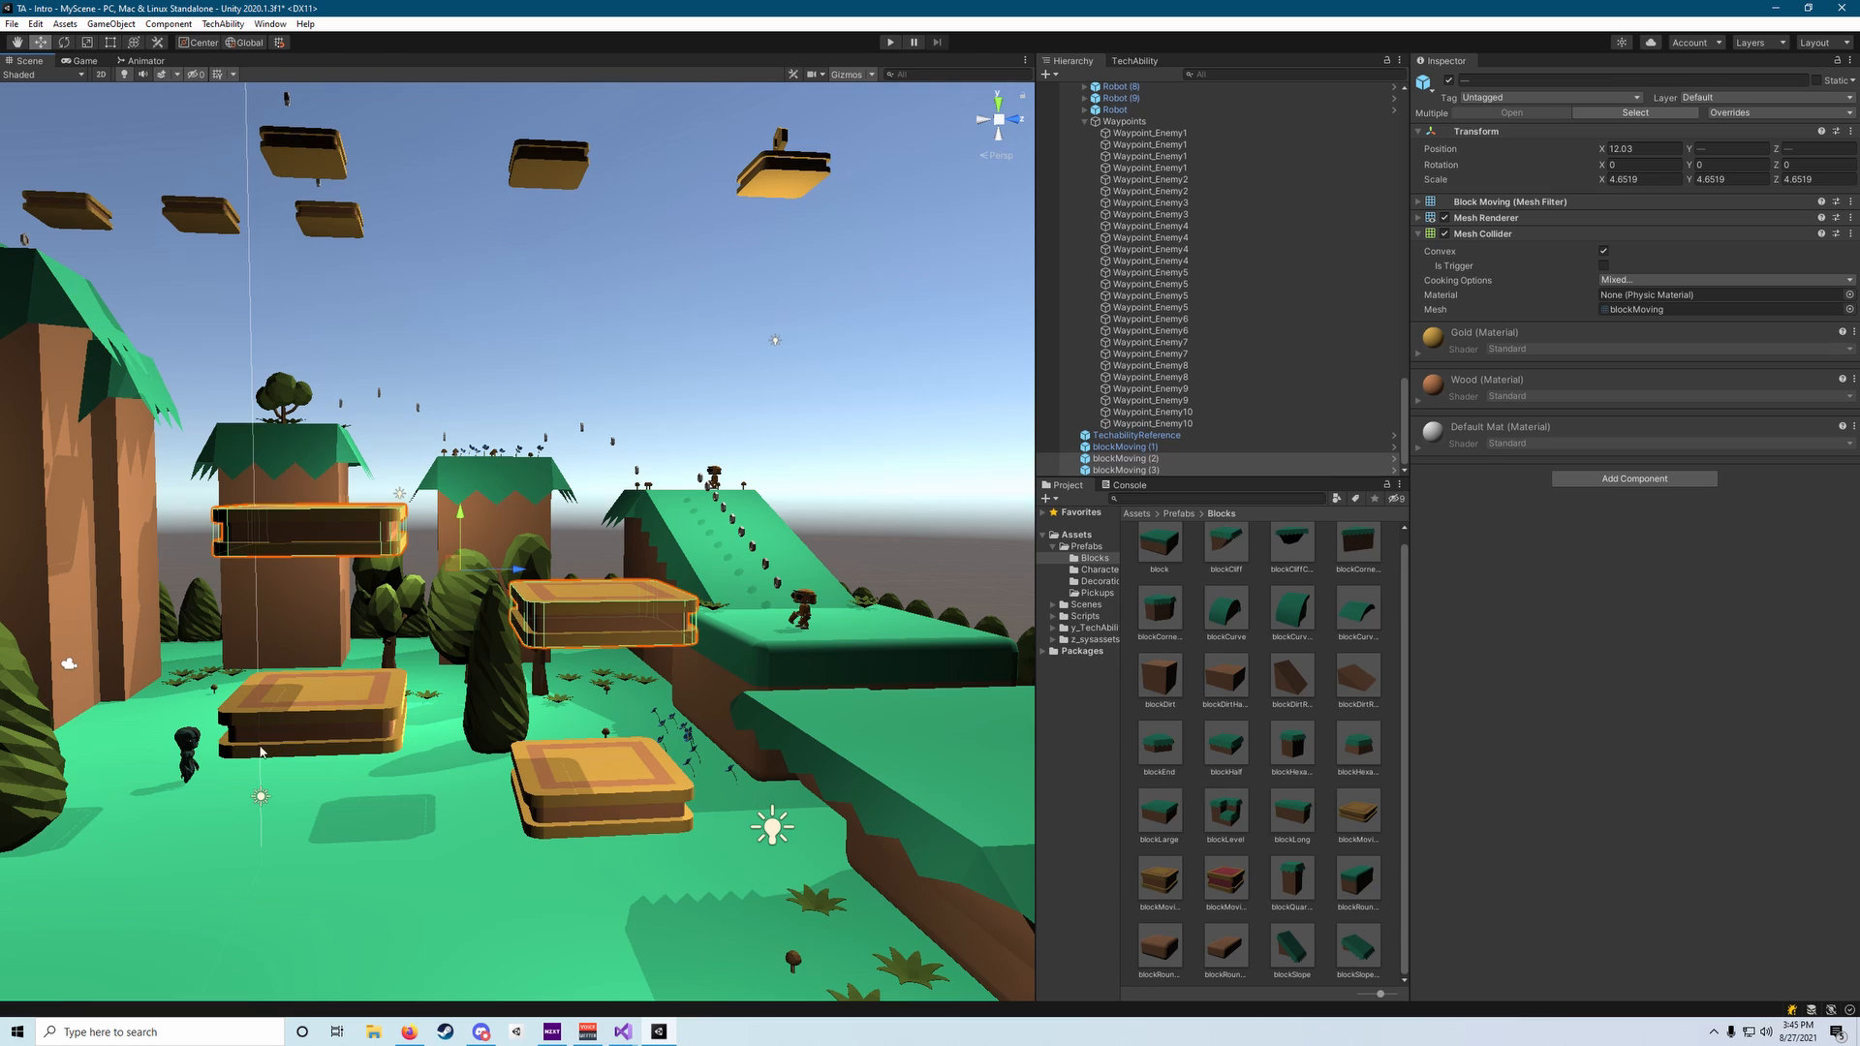
Raise the second platform together with the upper pair, and lift the upper pair further on its own.
shift+click(363, 699)
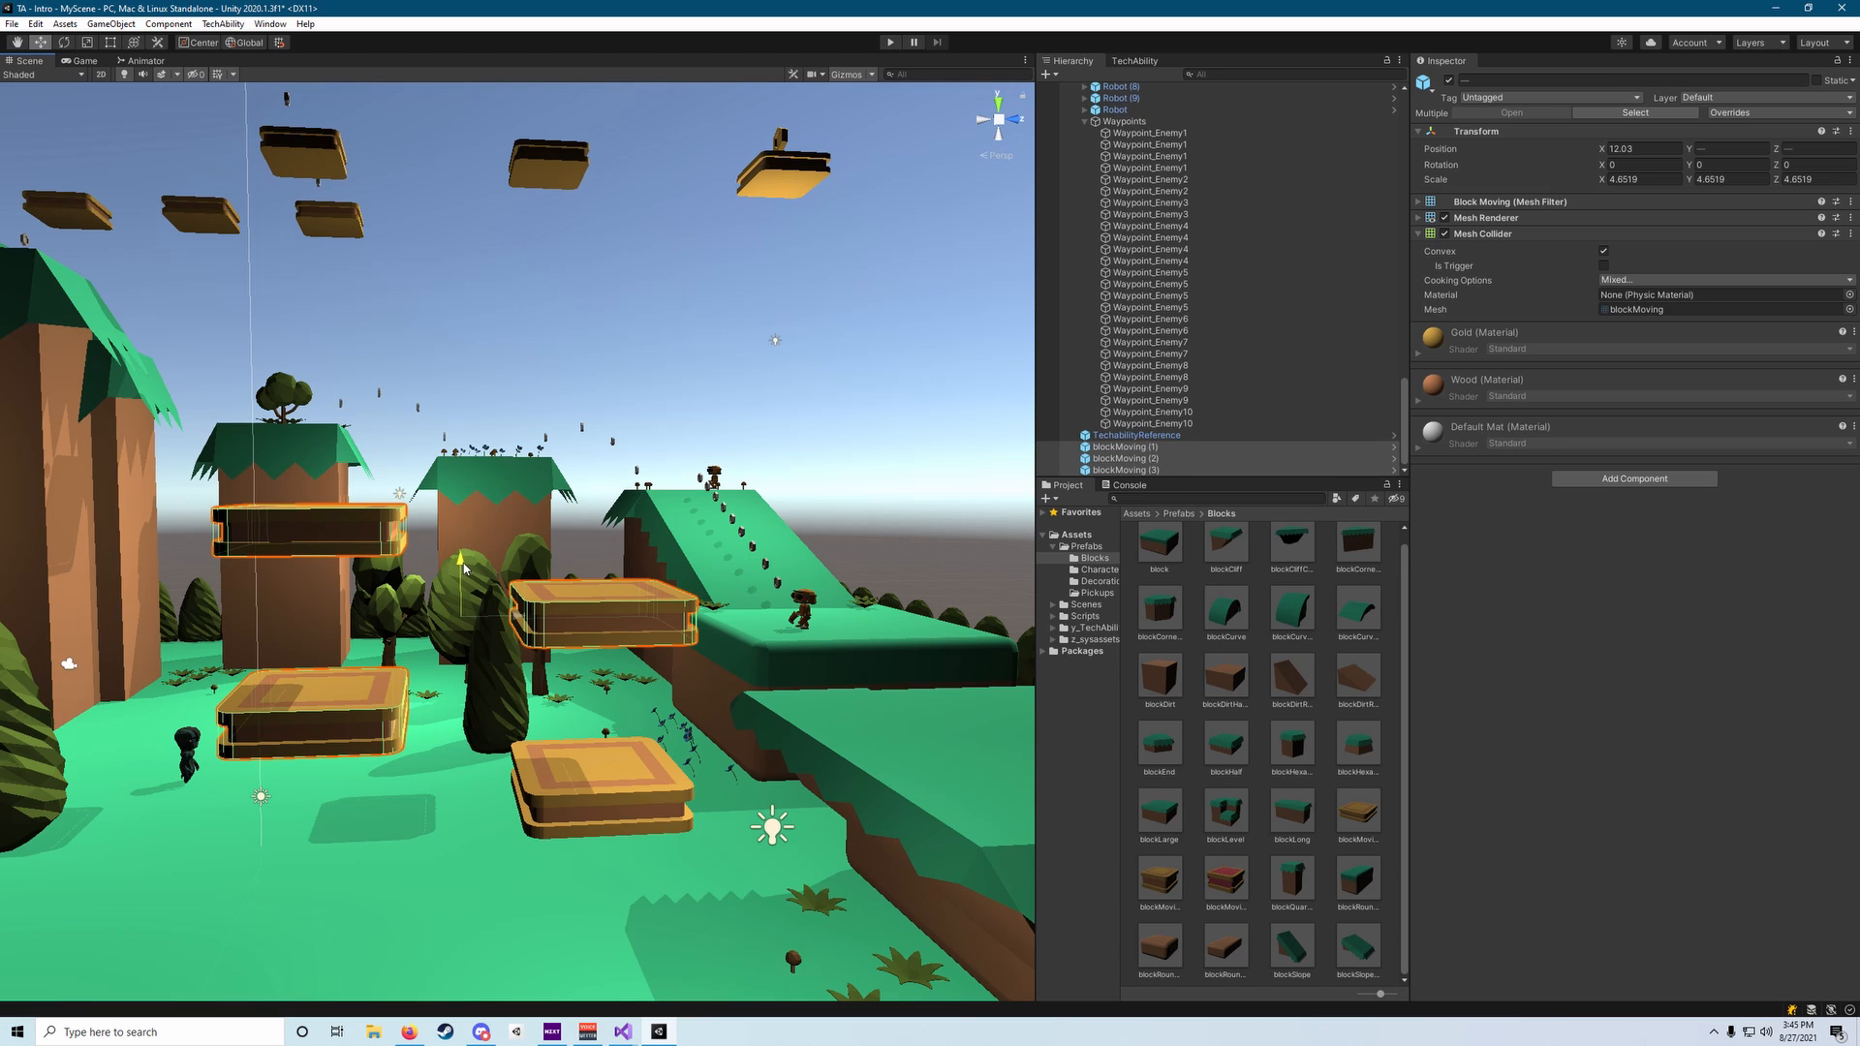
drag(463, 566, 467, 522)
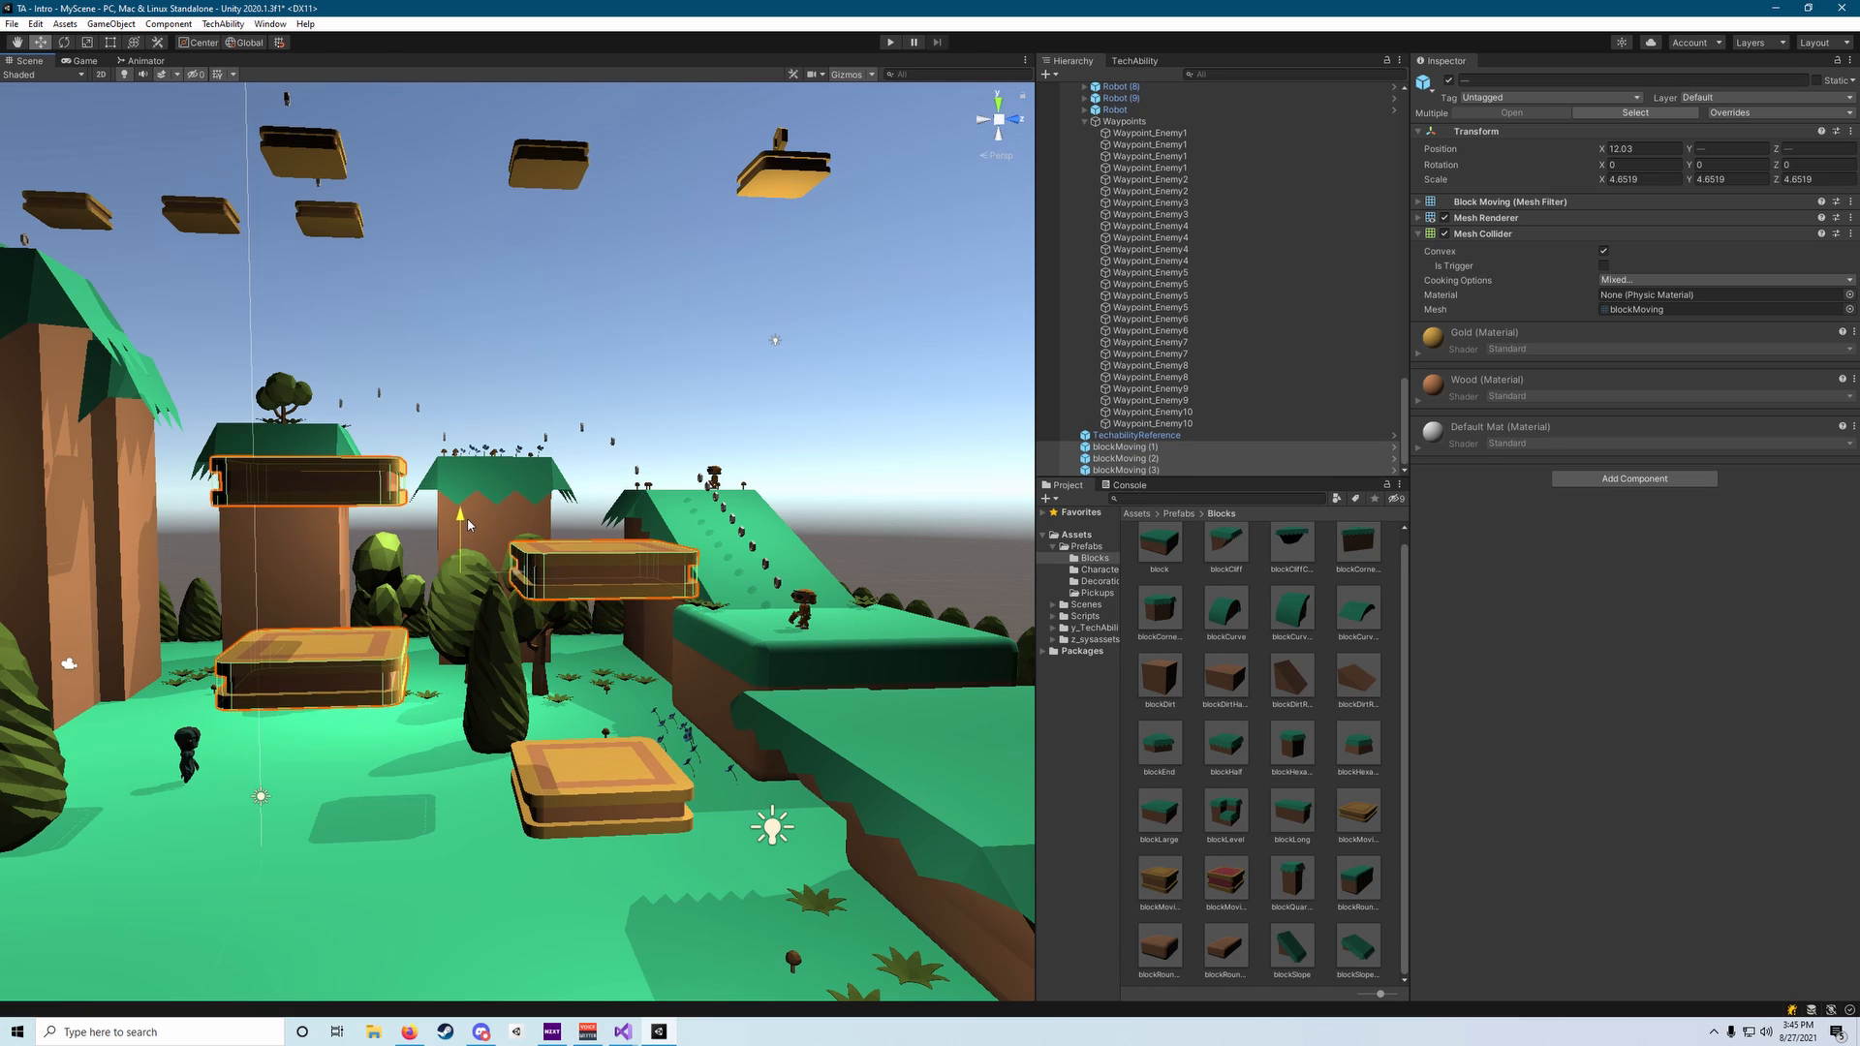
shift+click(317, 683)
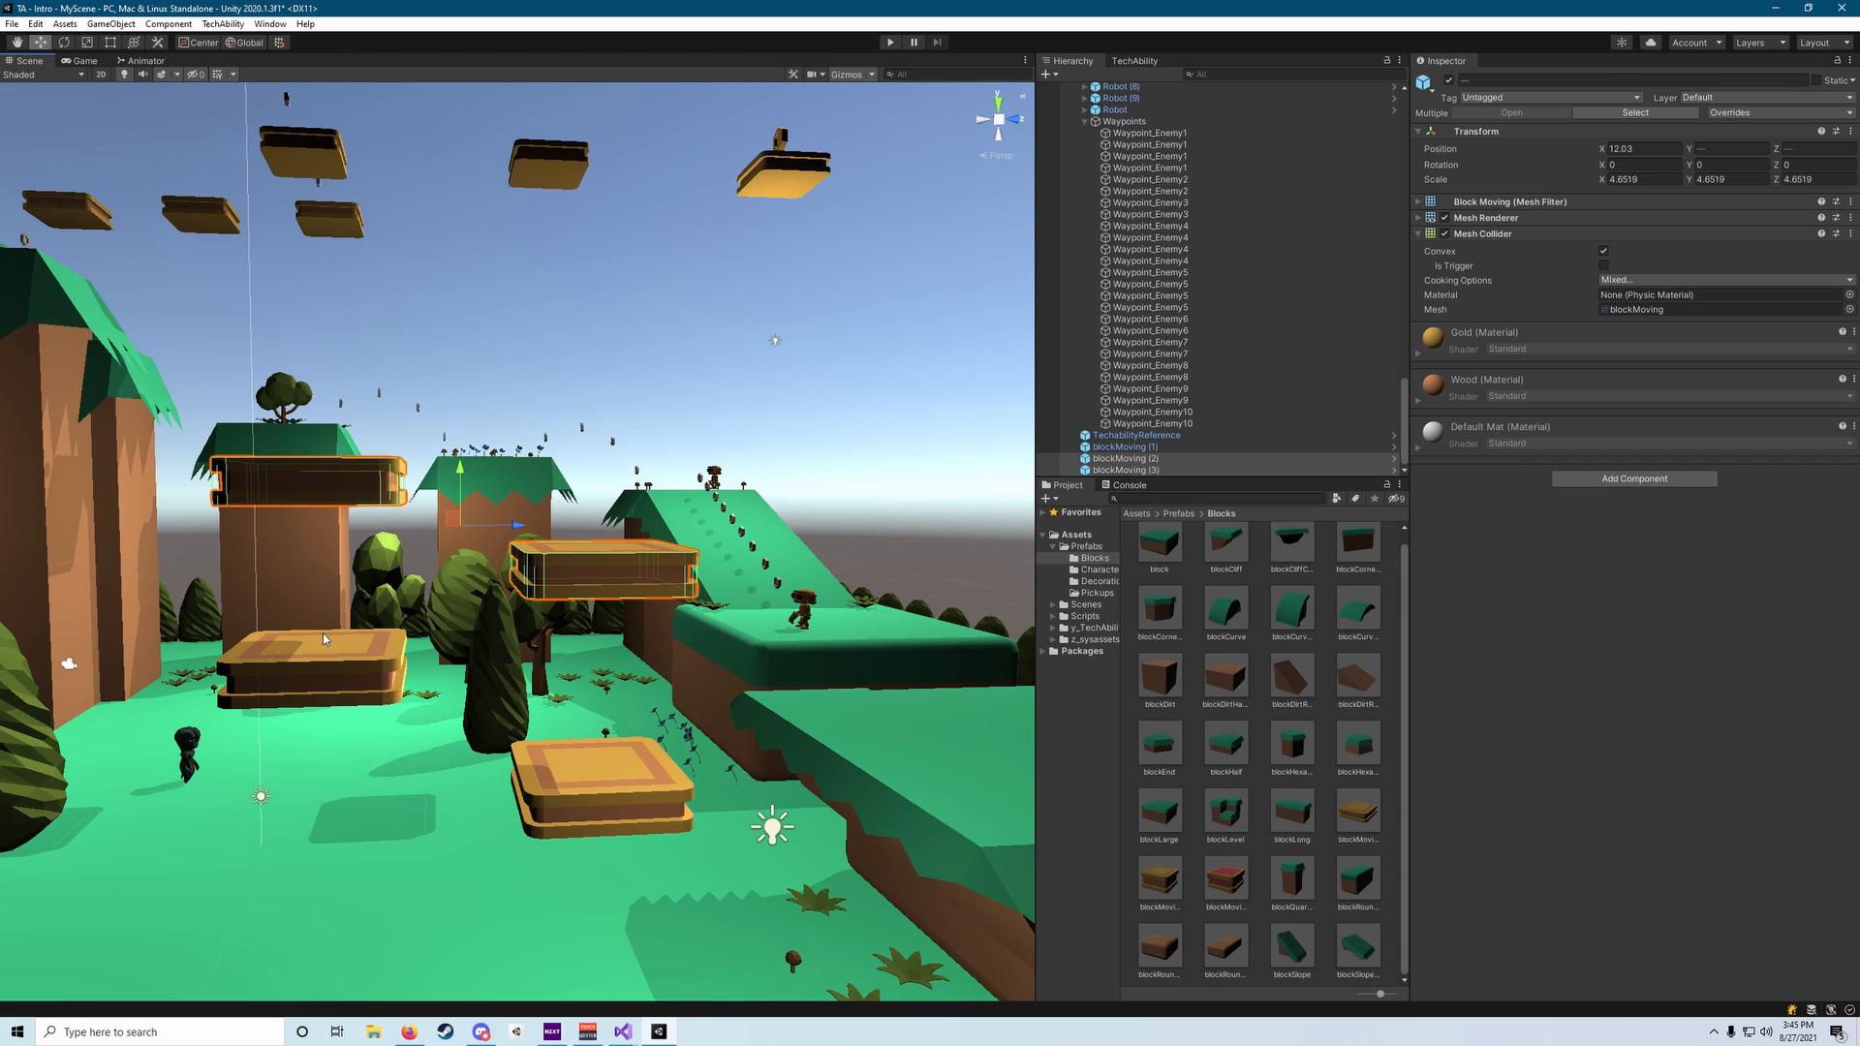
drag(448, 481, 472, 443)
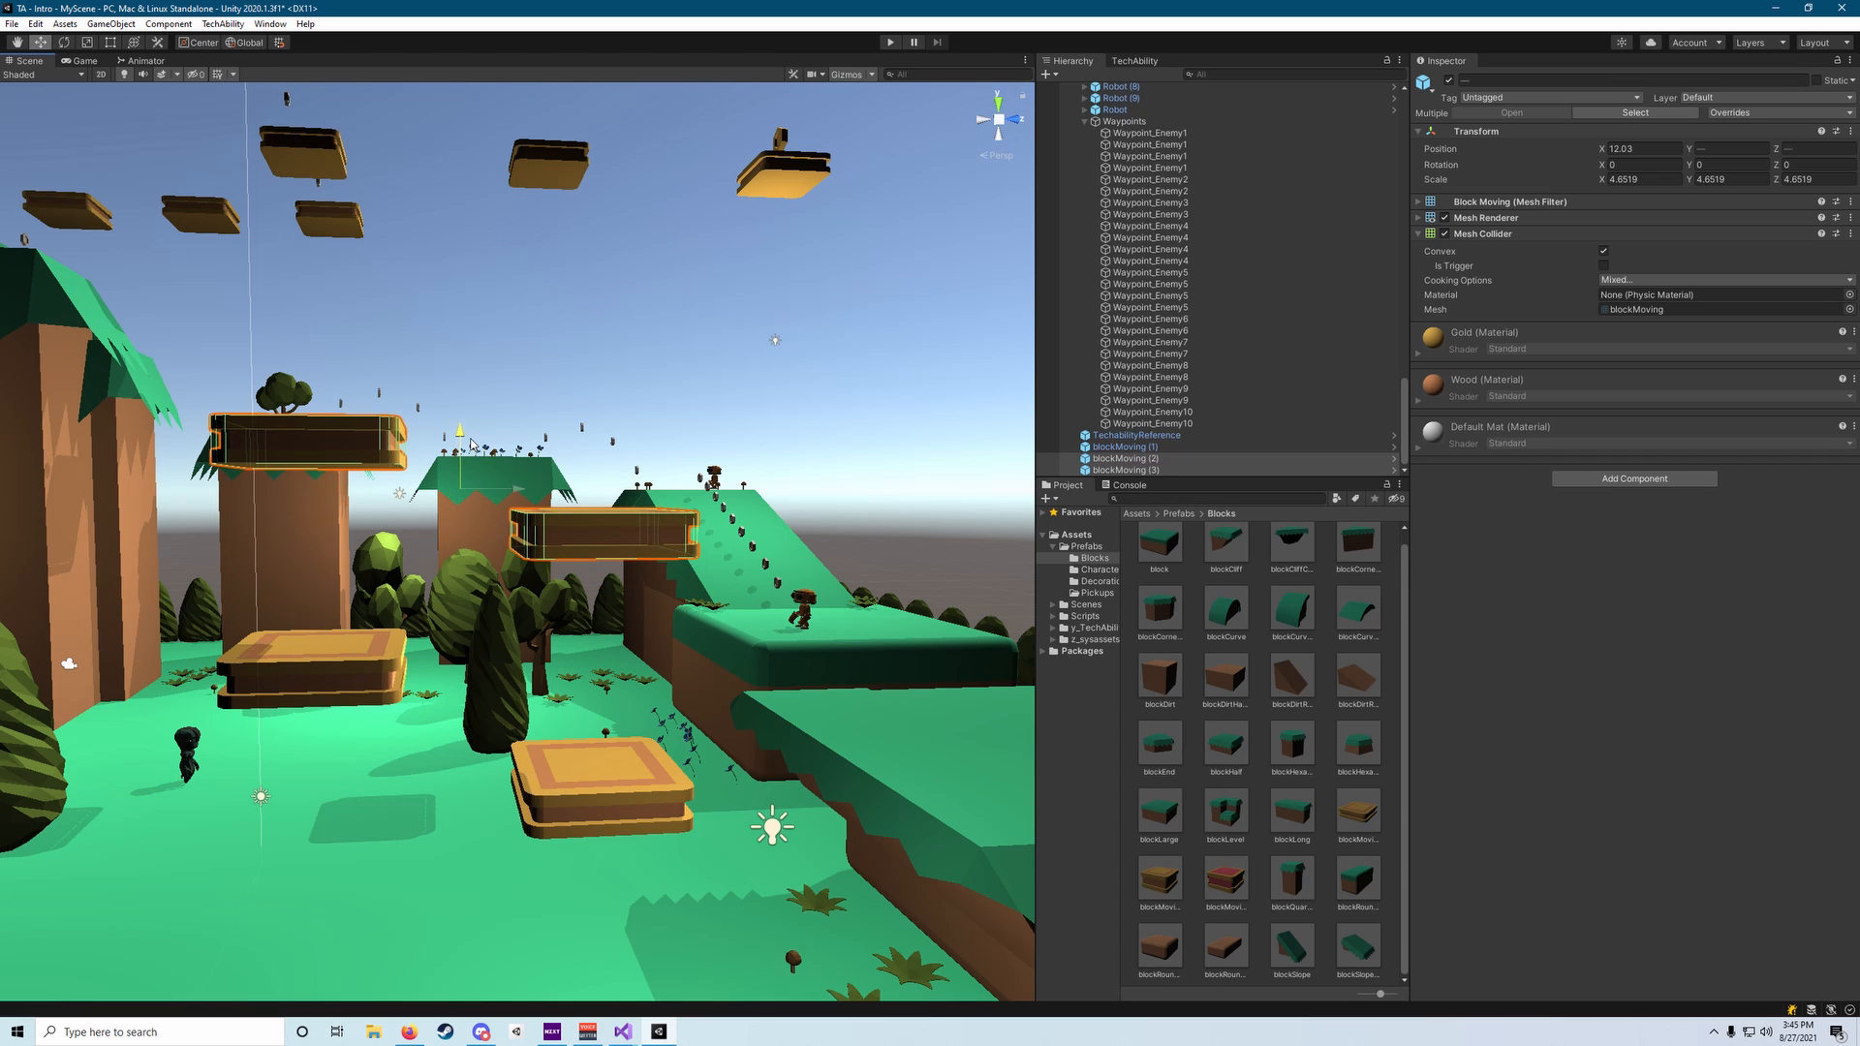
Raise only the topmost platform, blockMoving (3), to Y 19.79.
shift+click(627, 540)
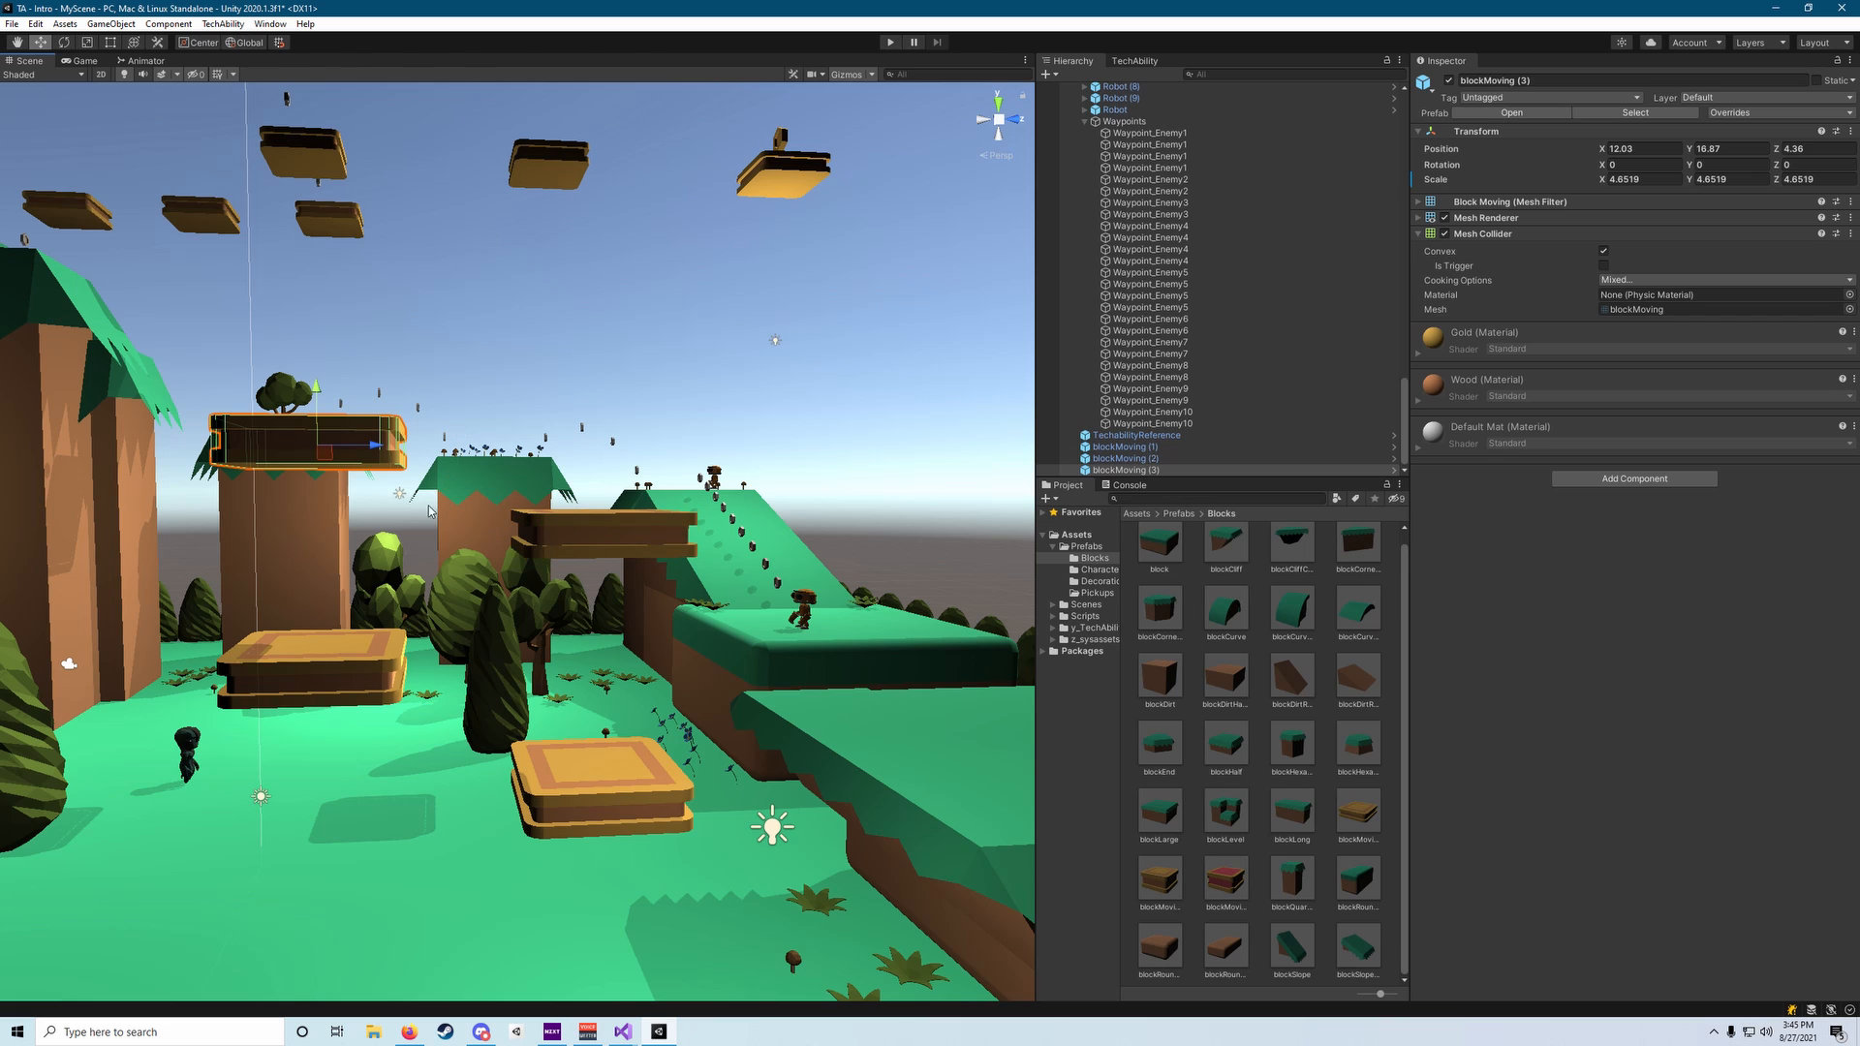
drag(318, 407, 326, 340)
right_drag(326, 340, 604, 549)
drag(510, 535, 512, 511)
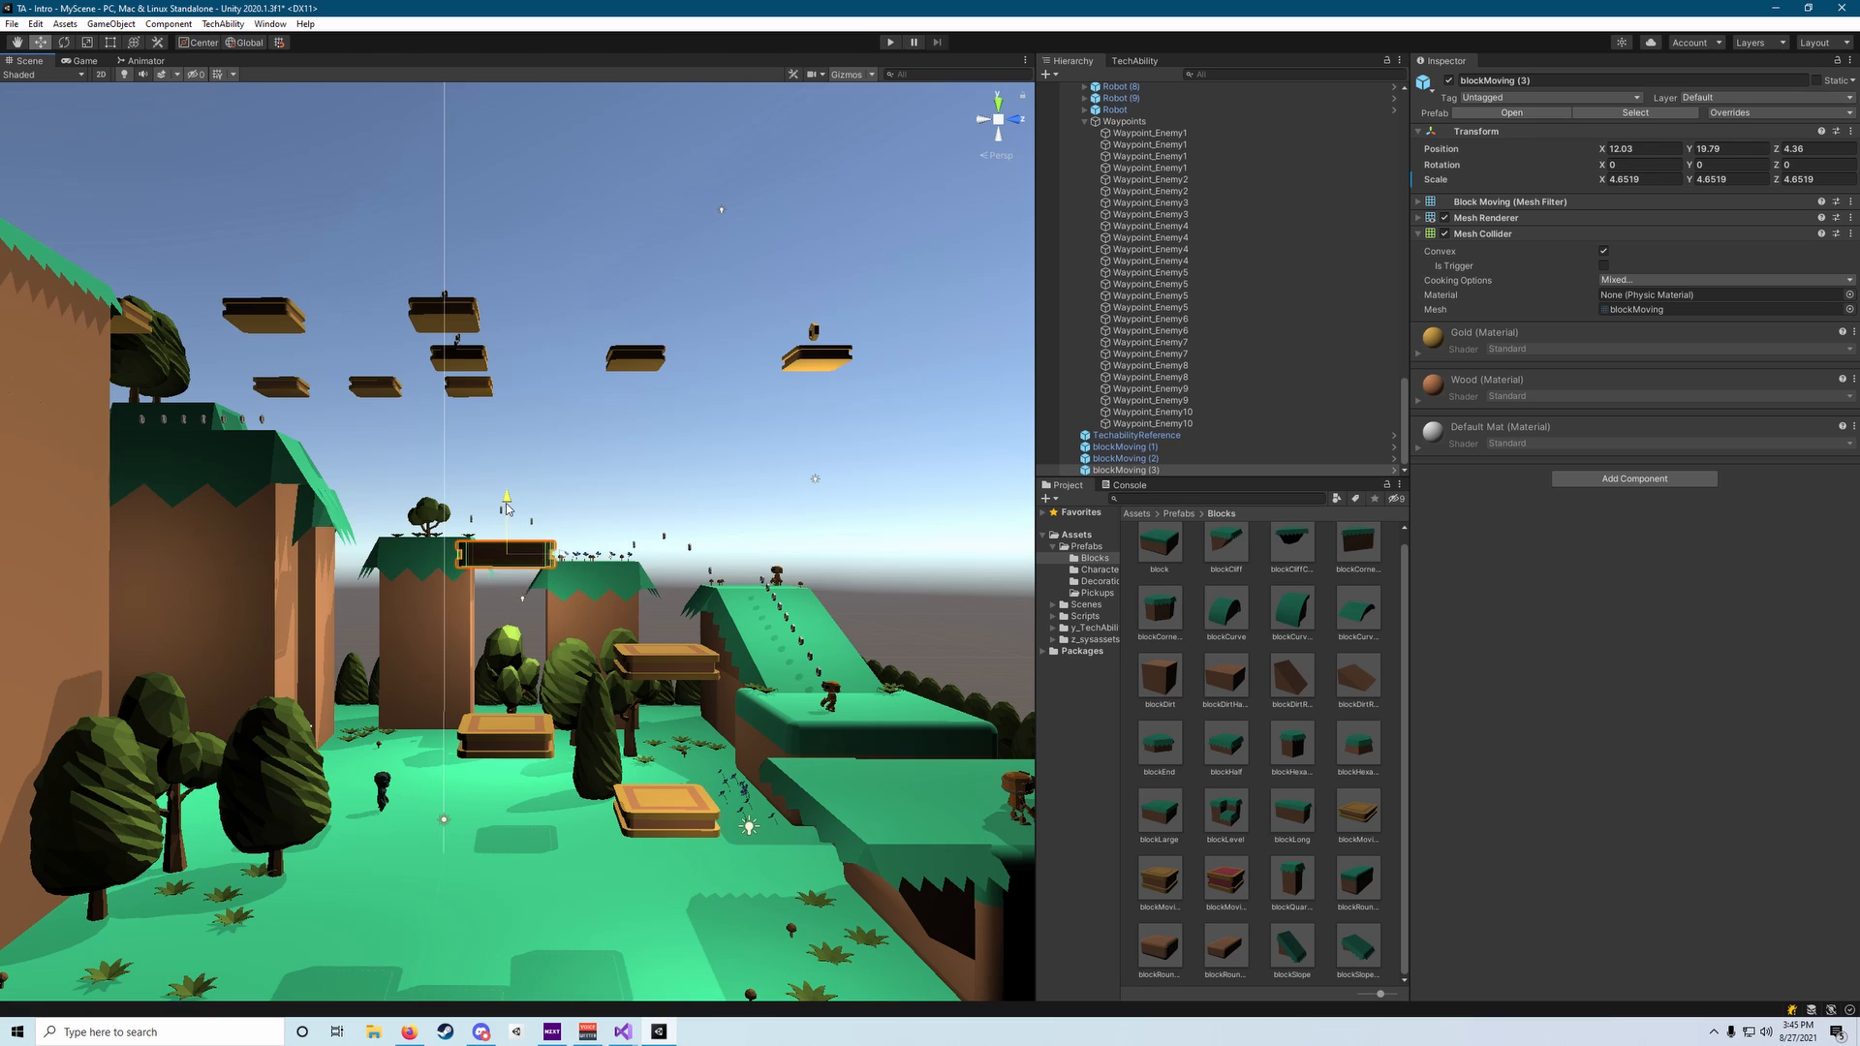
right_drag(634, 588, 652, 610)
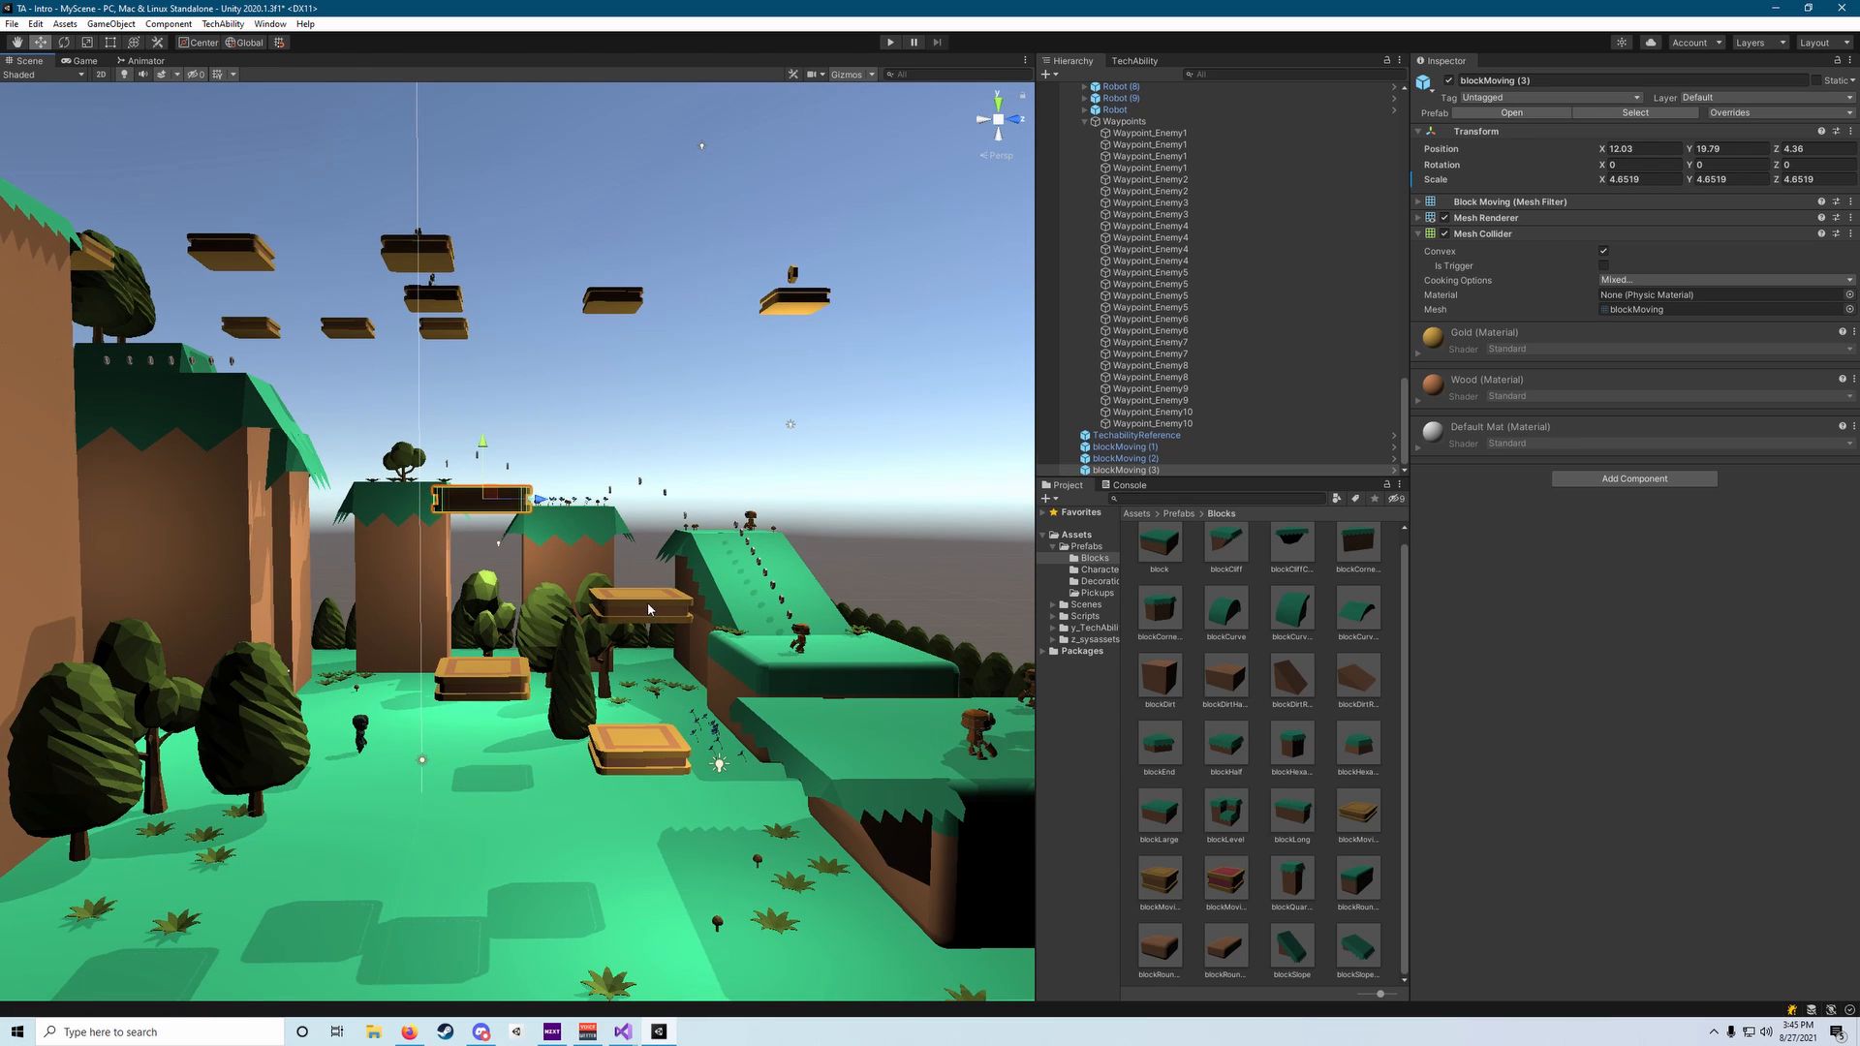
Duplicate all four moving platforms and raise the copies above the existing stack to continue the climb.
shift+click(648, 609)
shift+click(482, 678)
shift+click(610, 723)
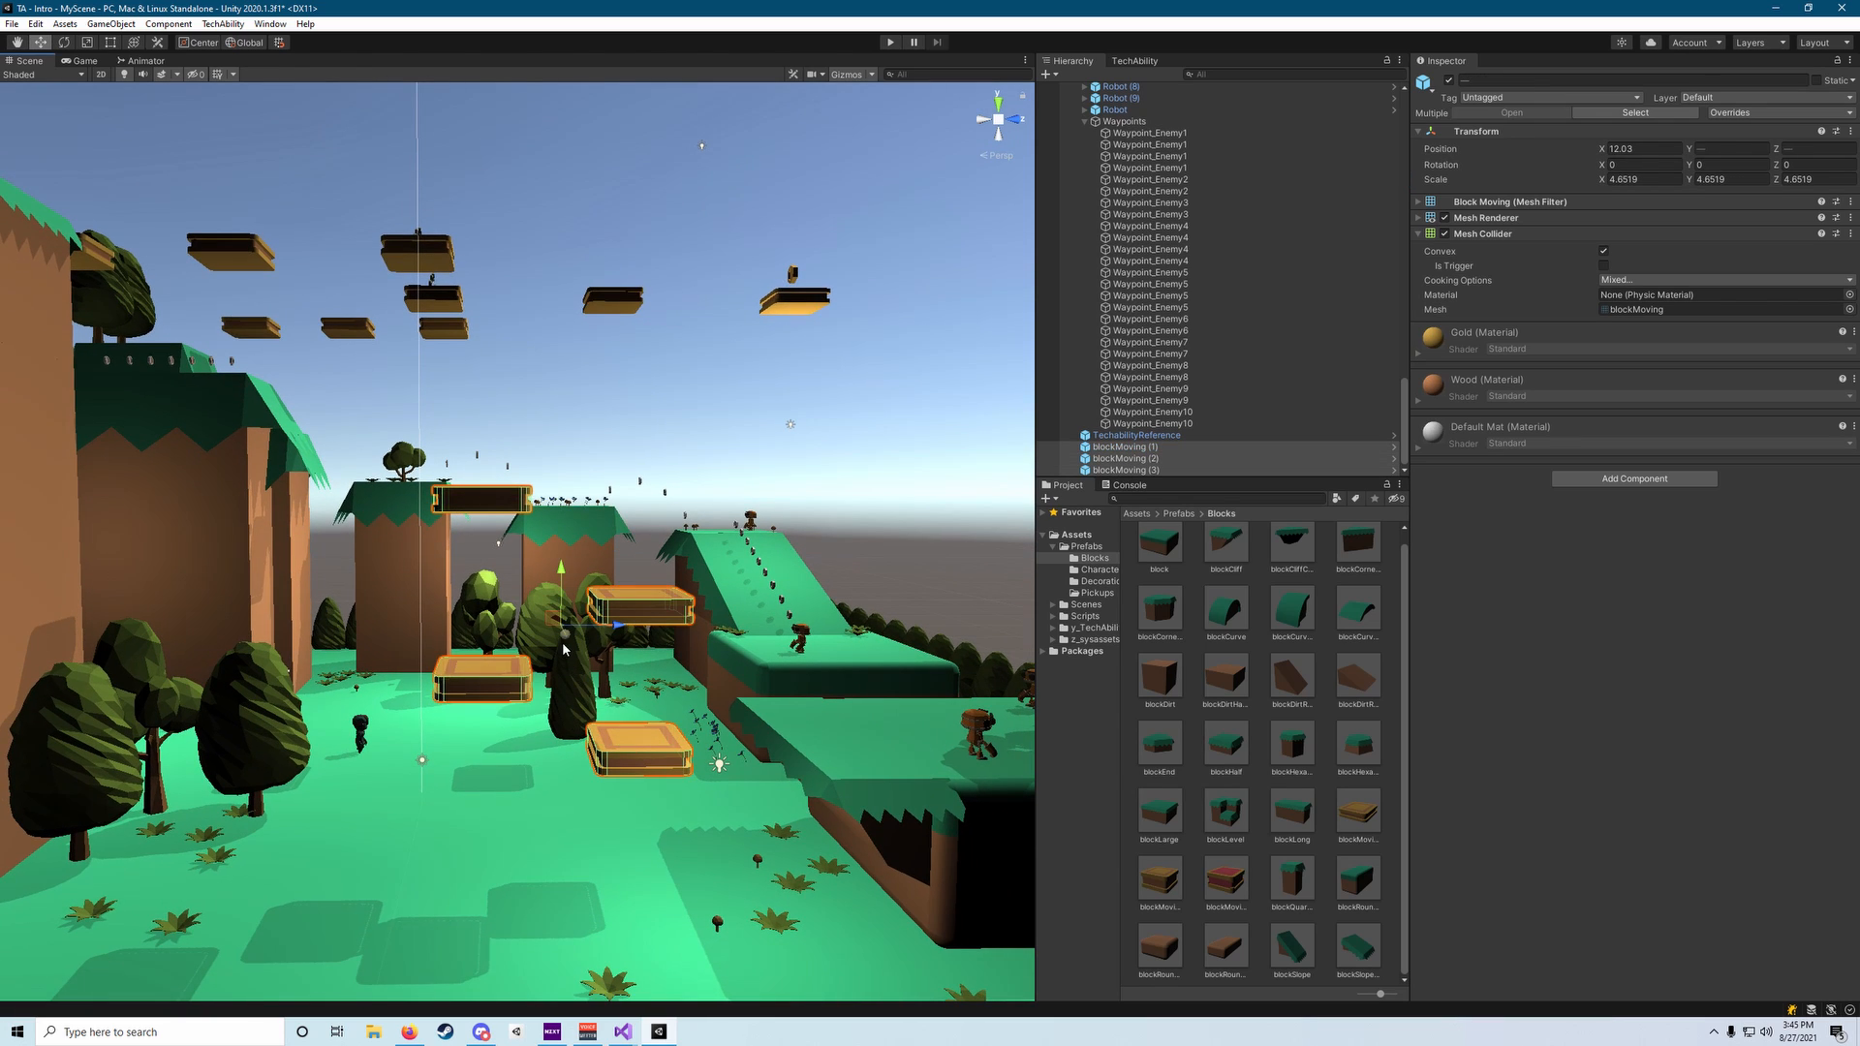
key(ctrl+d)
drag(562, 581, 558, 450)
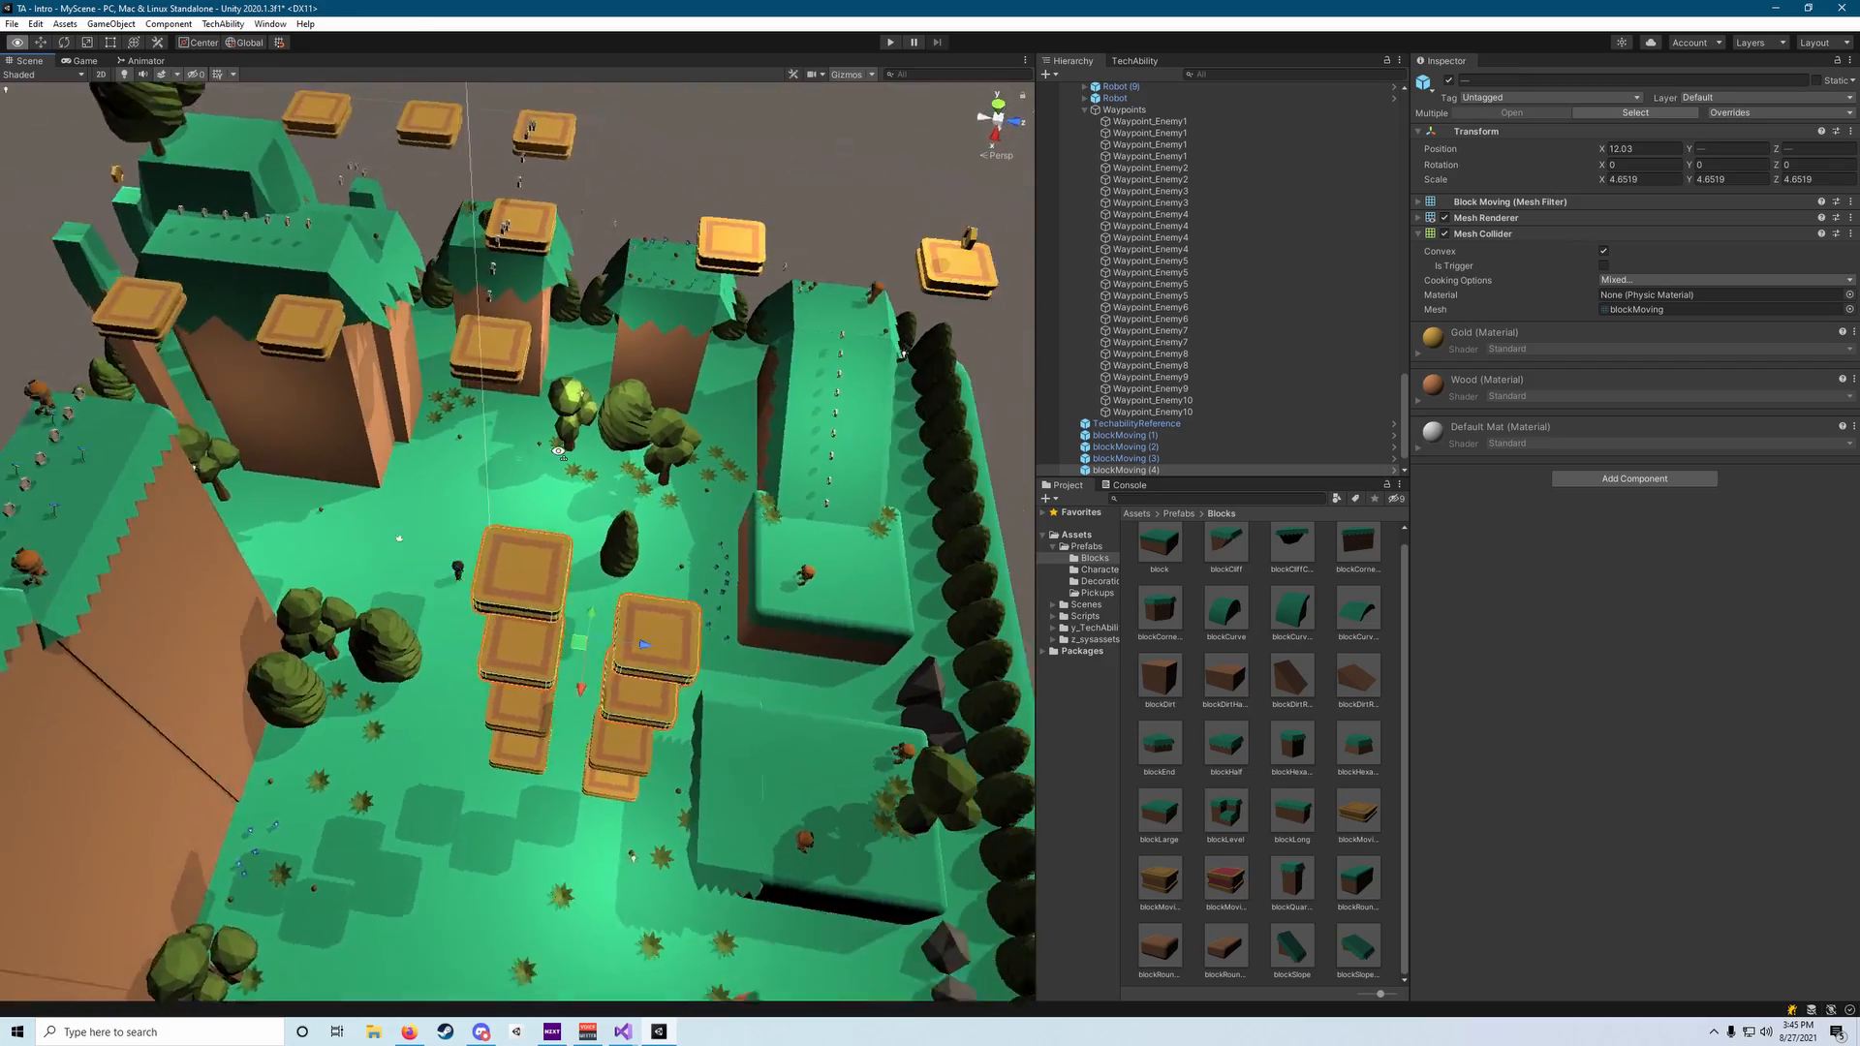
Delete the highest copied platform, blockMoving (7), from the top of the stack.
right_drag(557, 450, 715, 501)
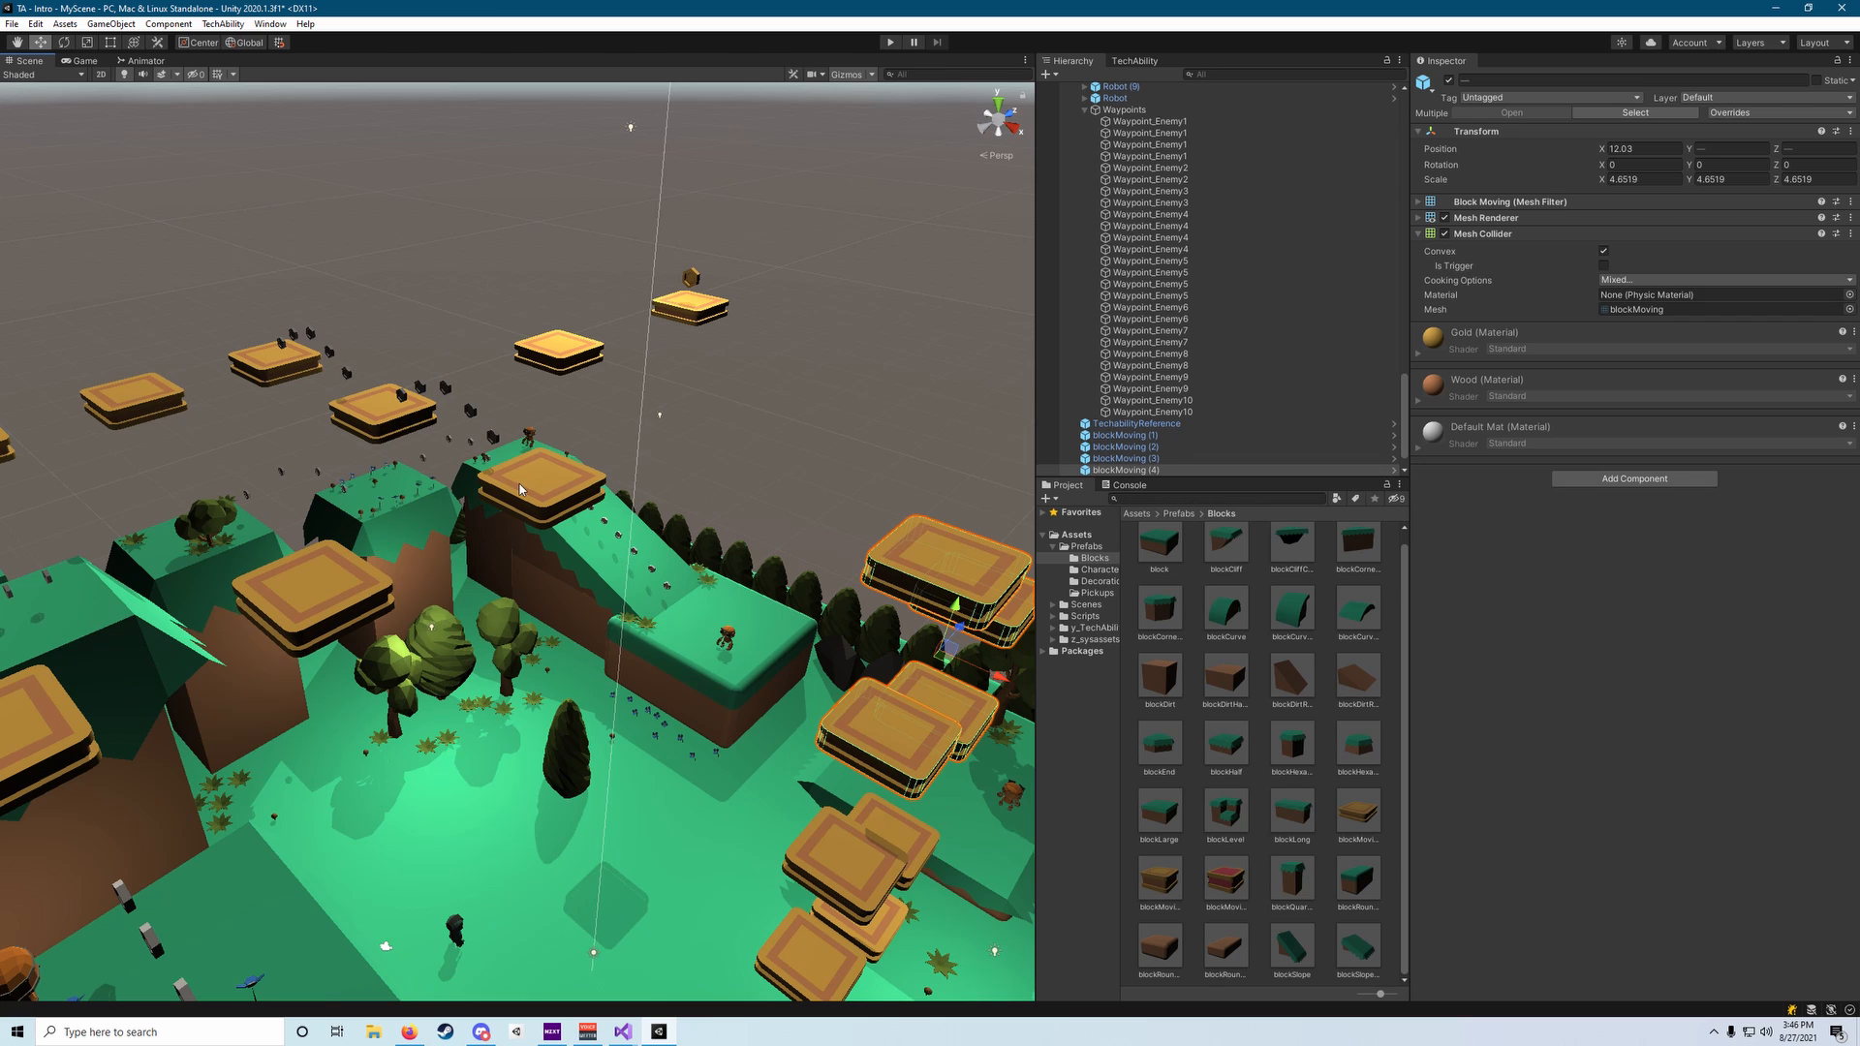
mouse_move(838, 565)
right_down()
mouse_move(876, 581)
mouse_move(825, 580)
right_up()
click(842, 706)
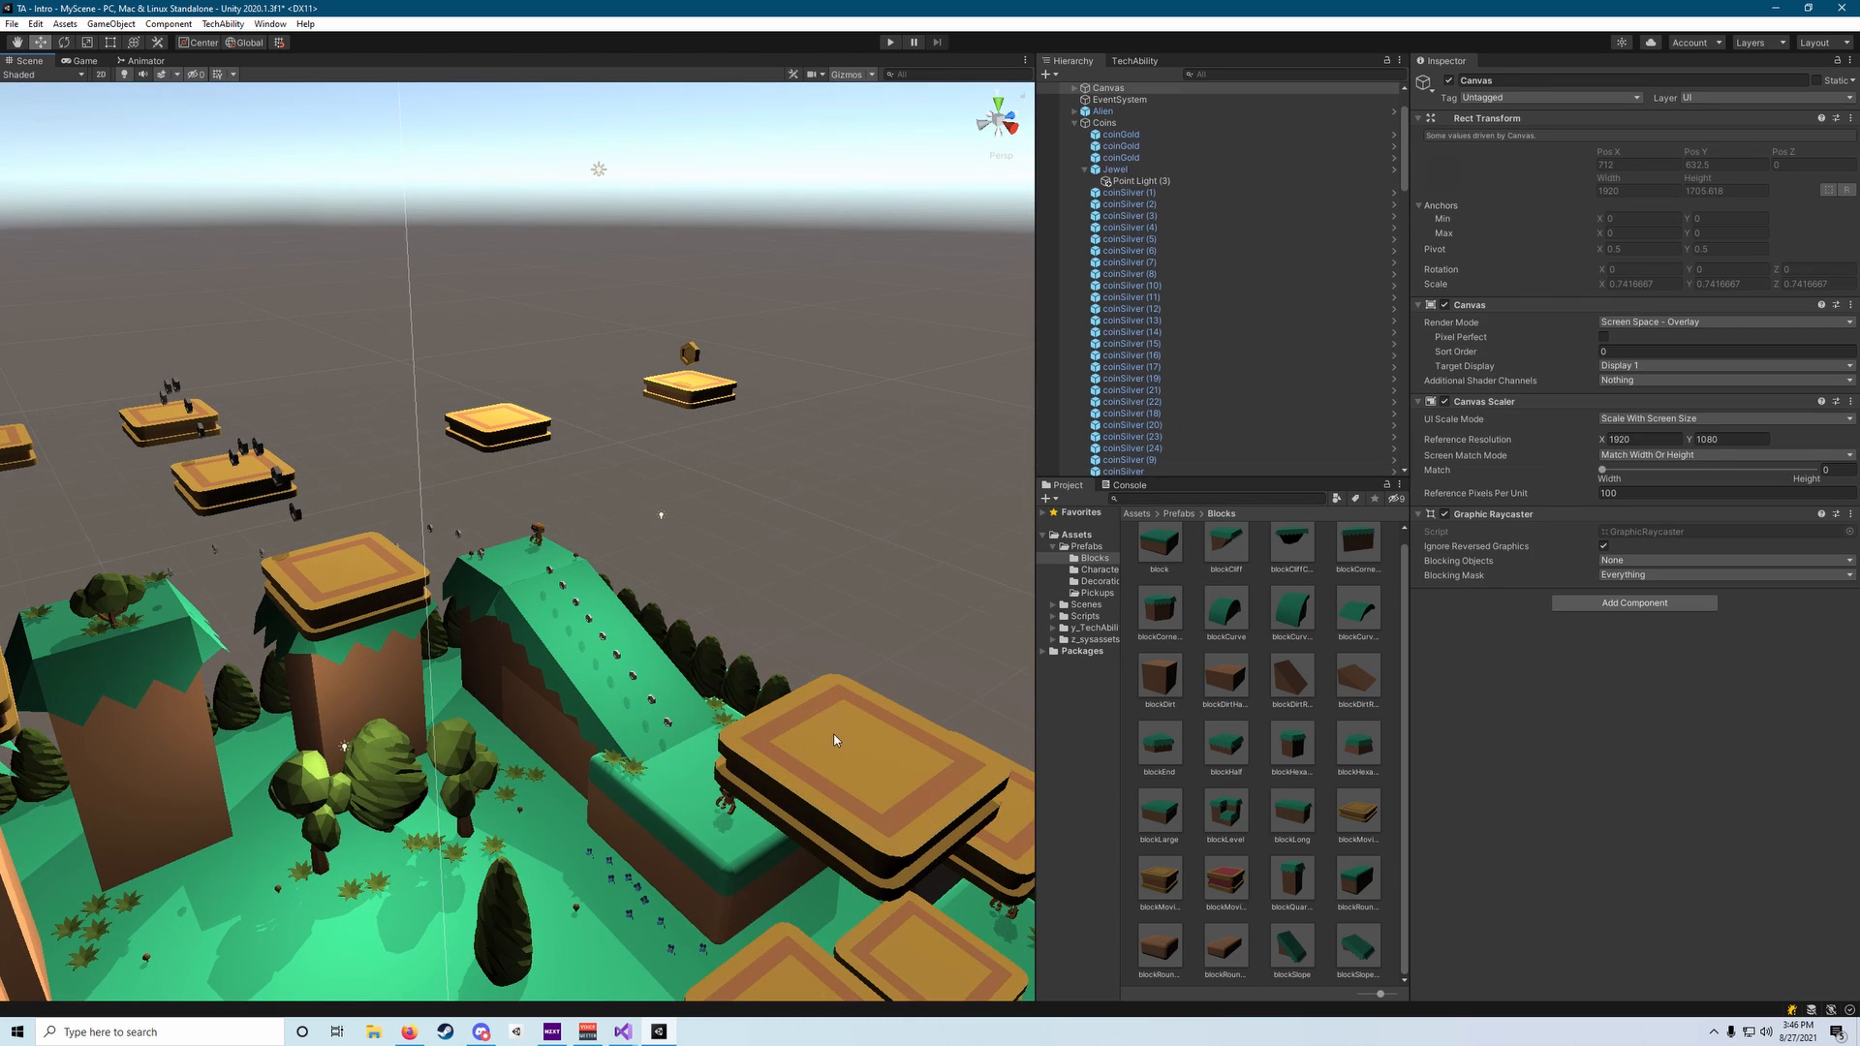
click(836, 739)
right_drag(835, 741, 831, 768)
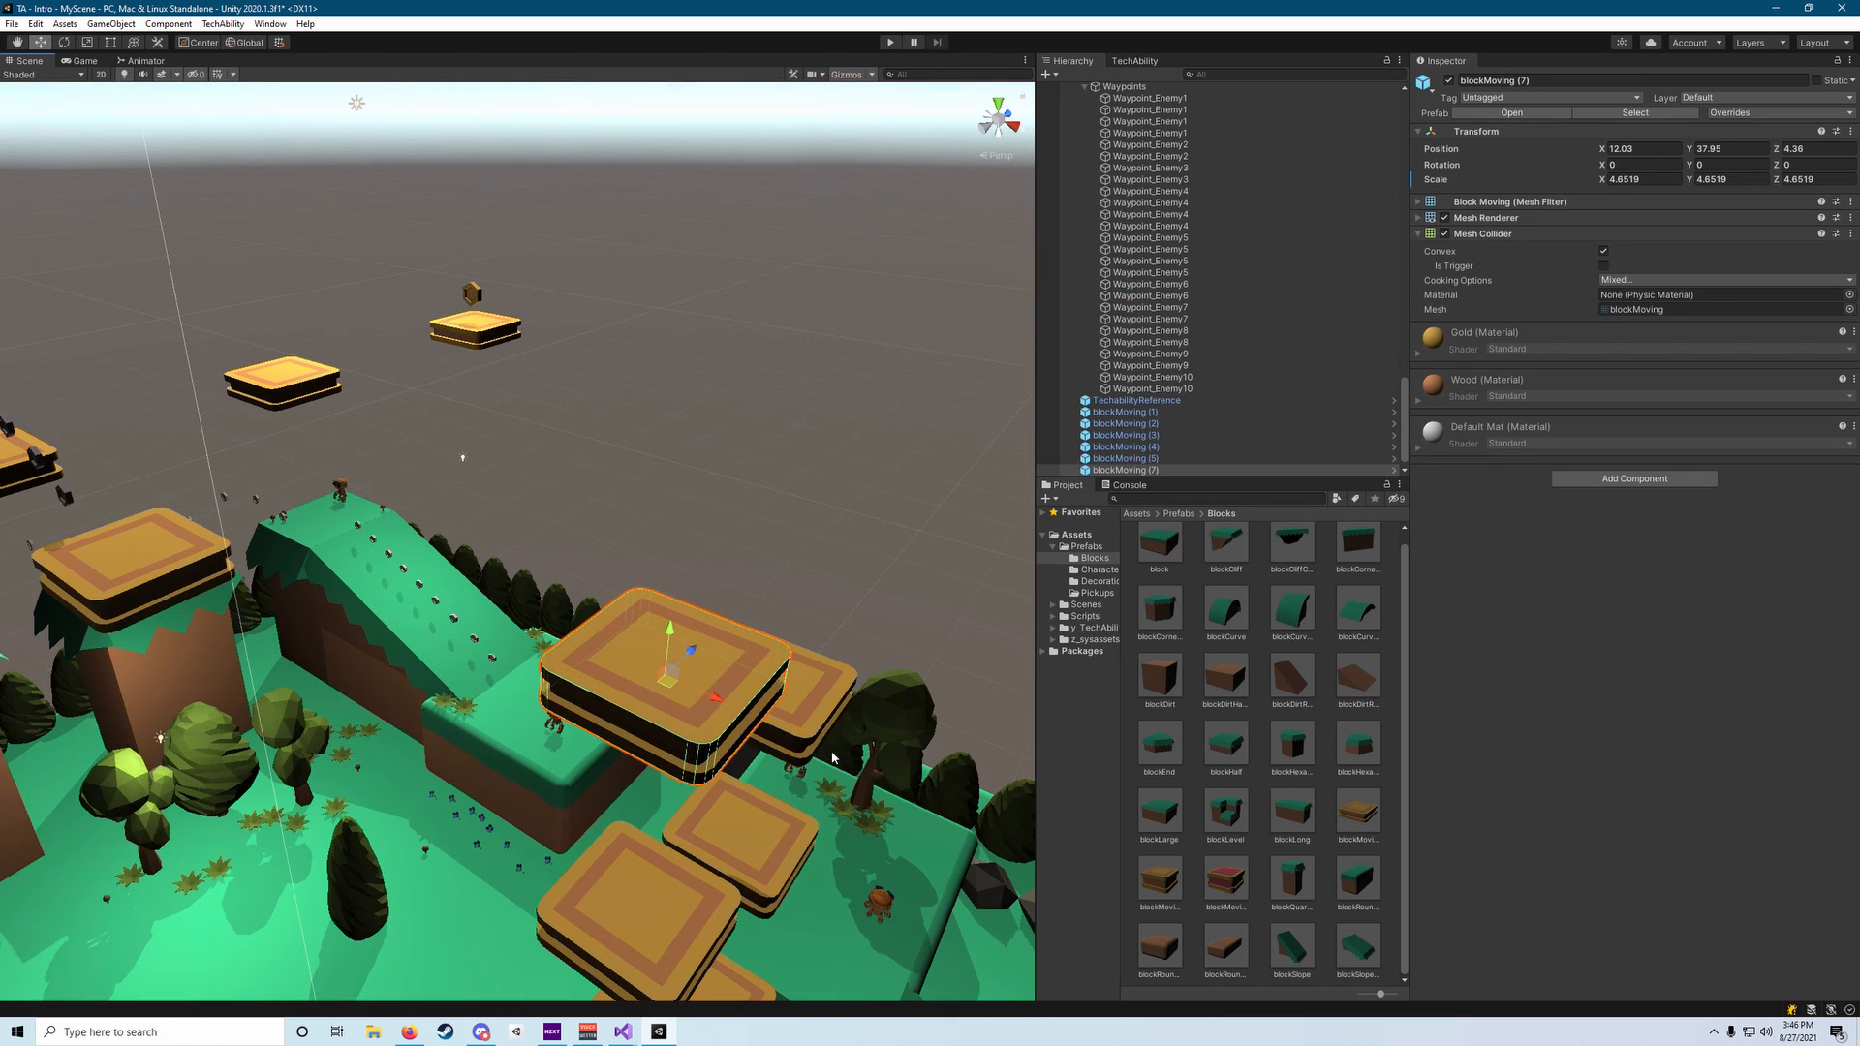
key(Delete)
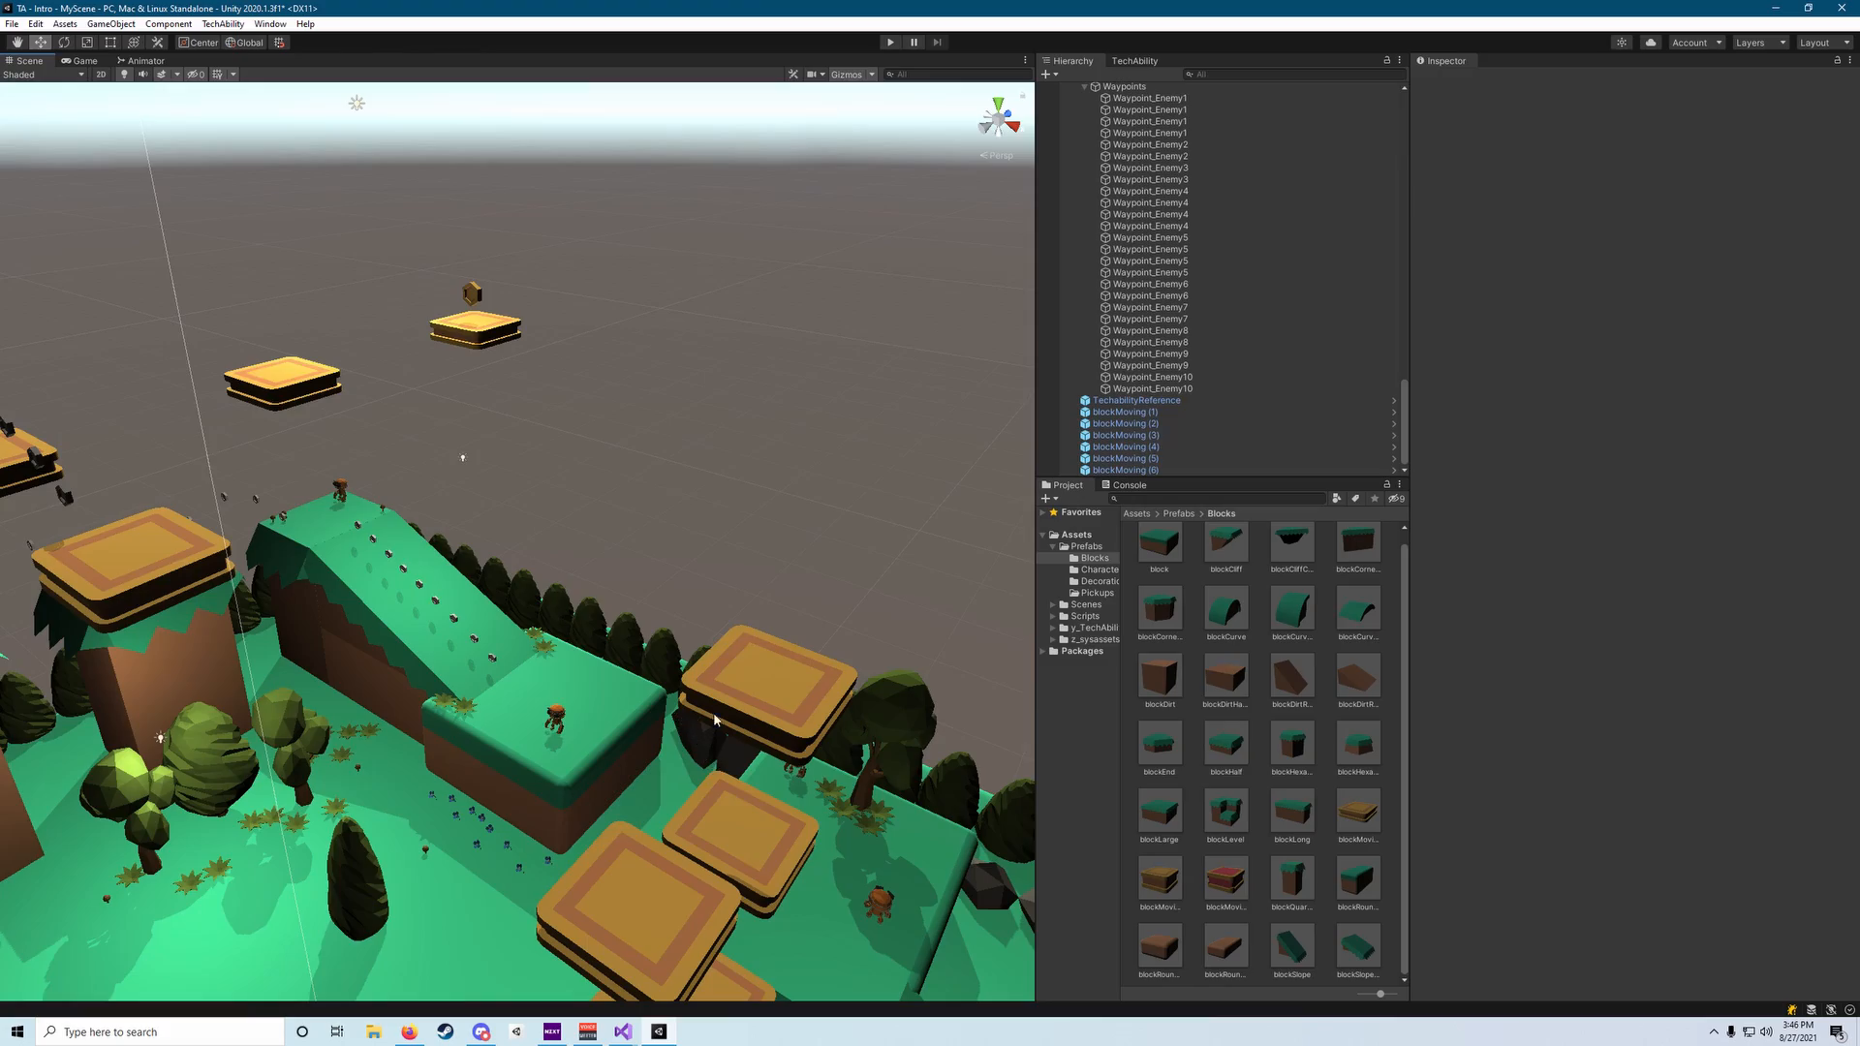
right_drag(713, 718, 589, 758)
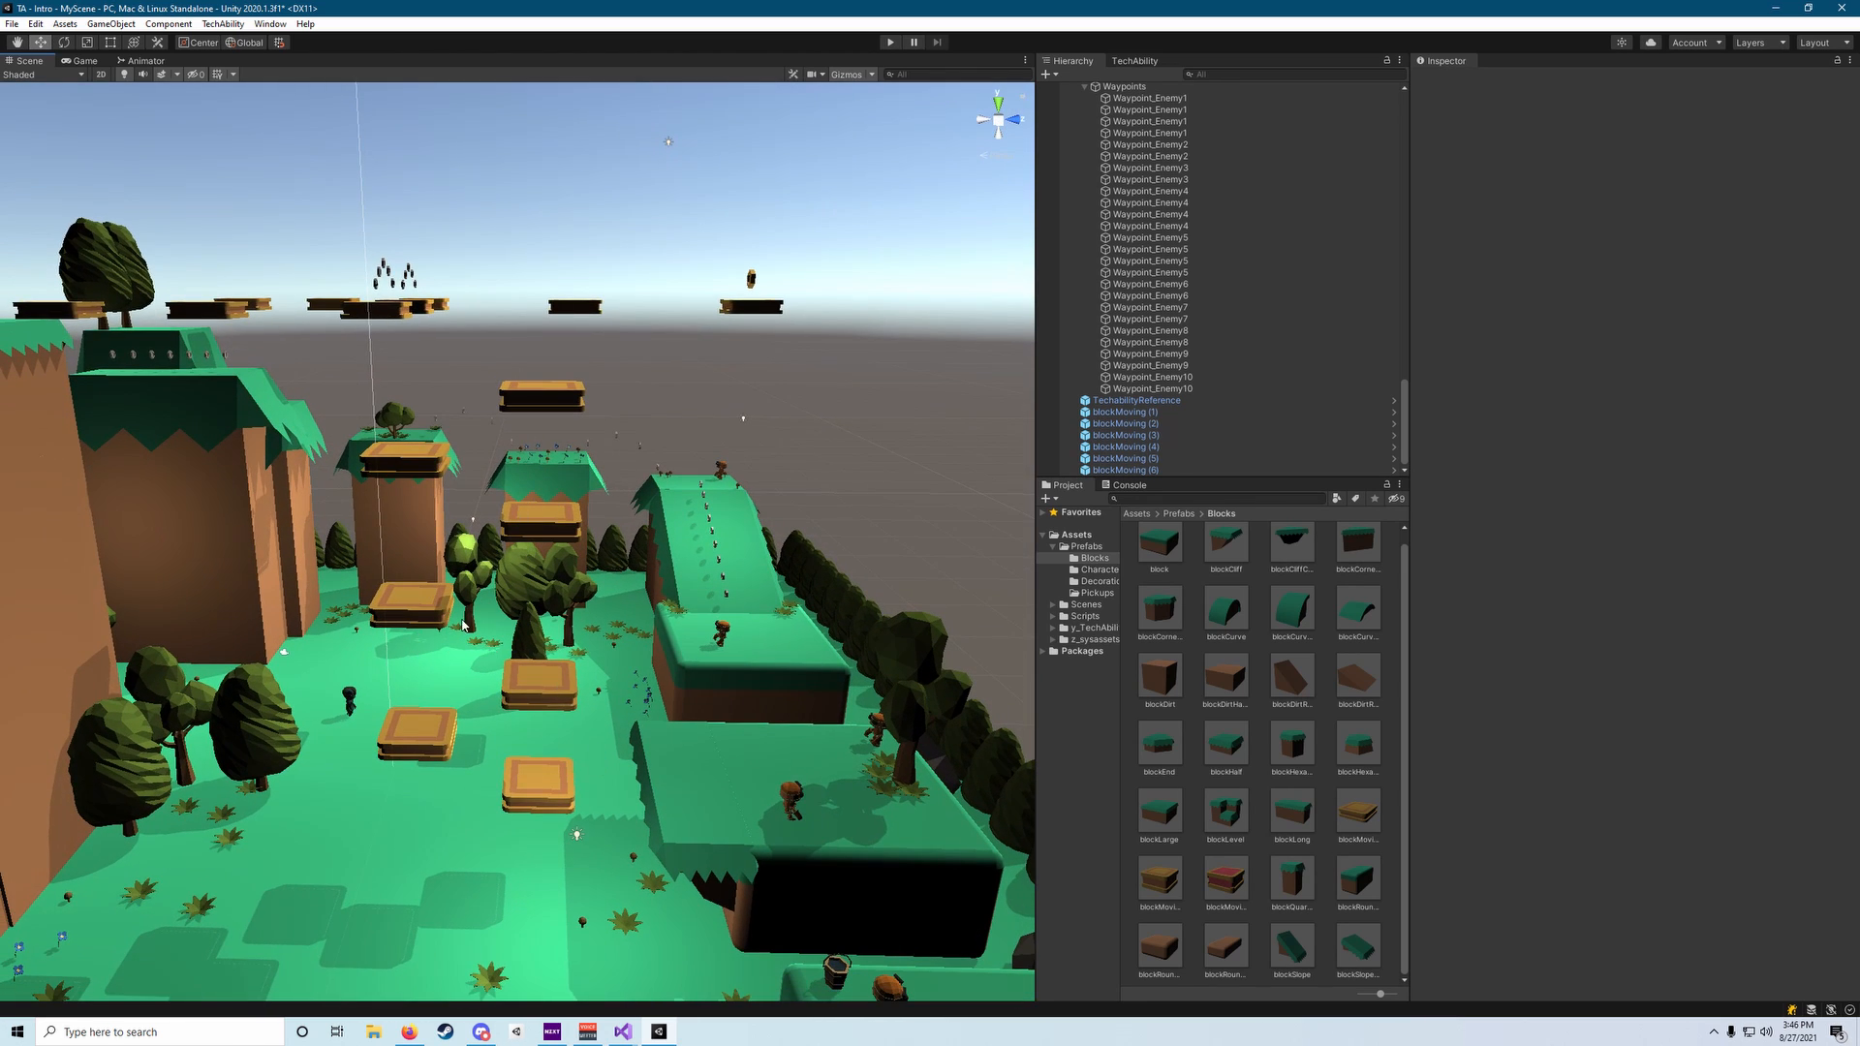
Open the Pickups prefab folder and examine the gold coins already placed in the level.
click(1085, 547)
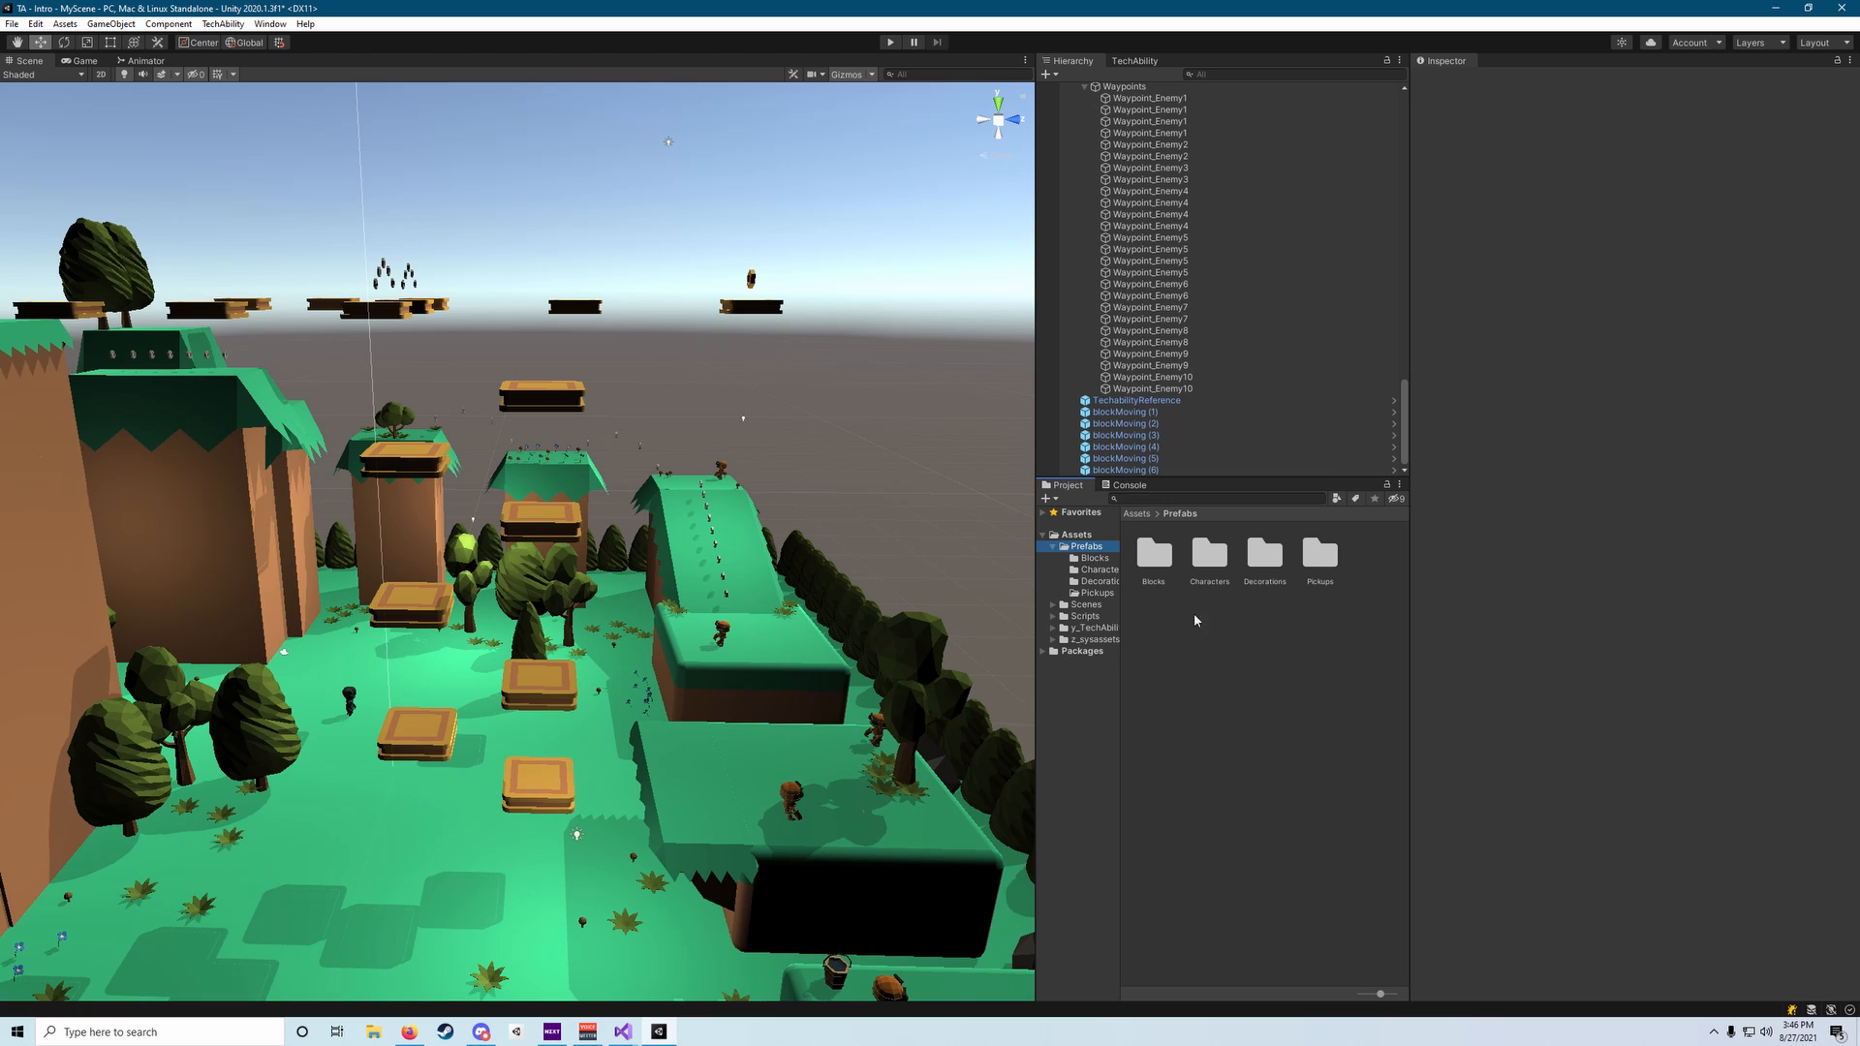
double_click(1321, 555)
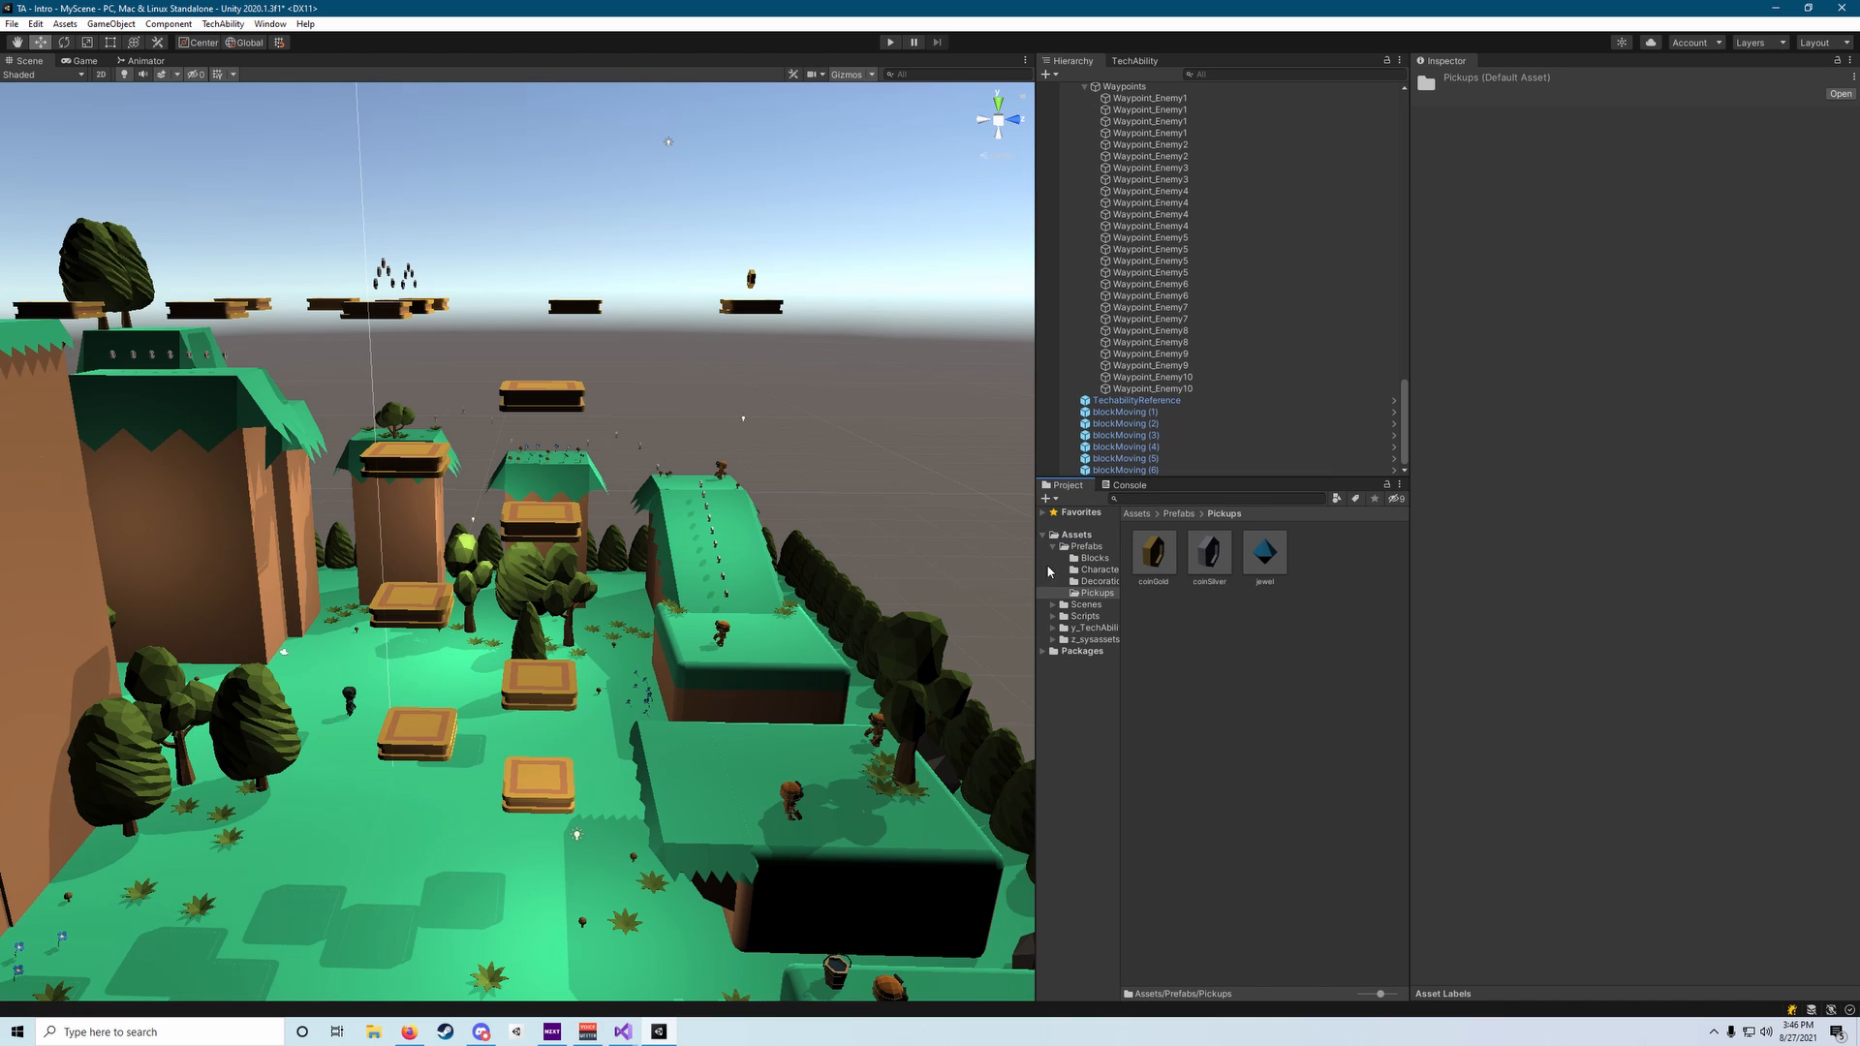
right_drag(800, 535, 1014, 559)
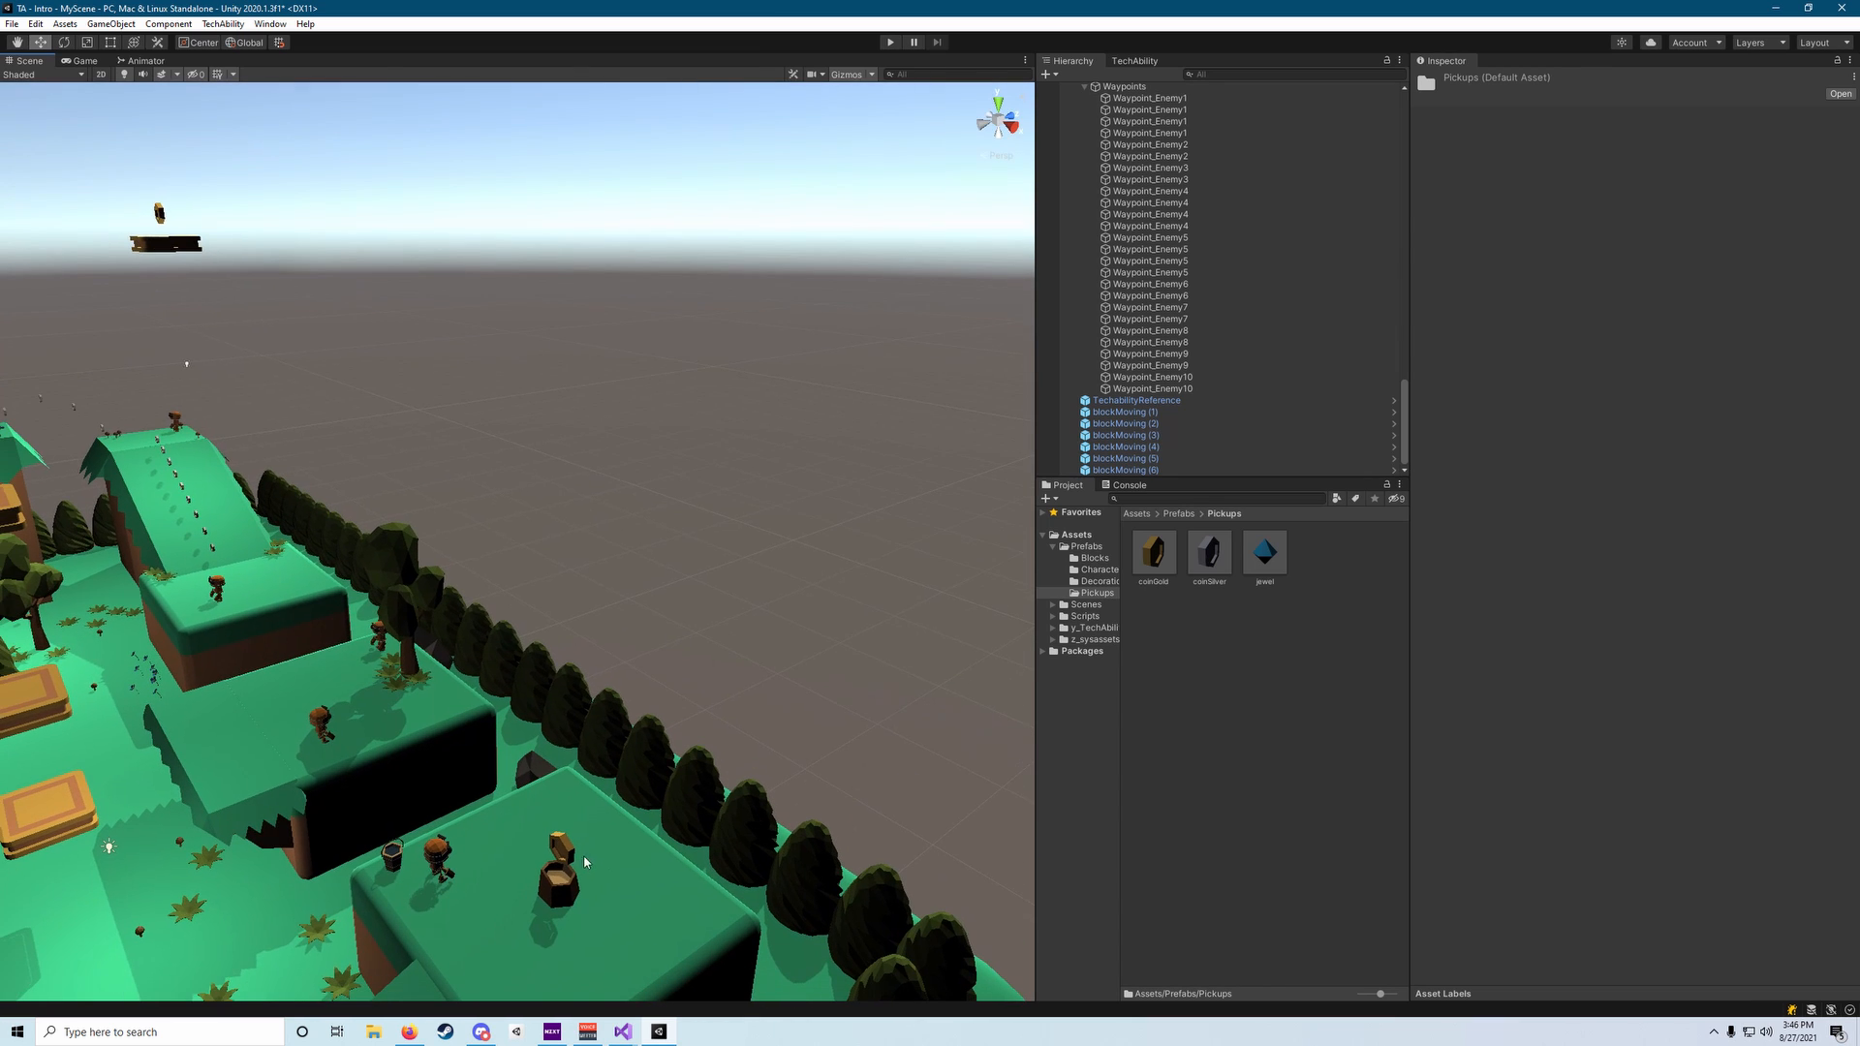
click(567, 856)
right_drag(581, 714, 510, 606)
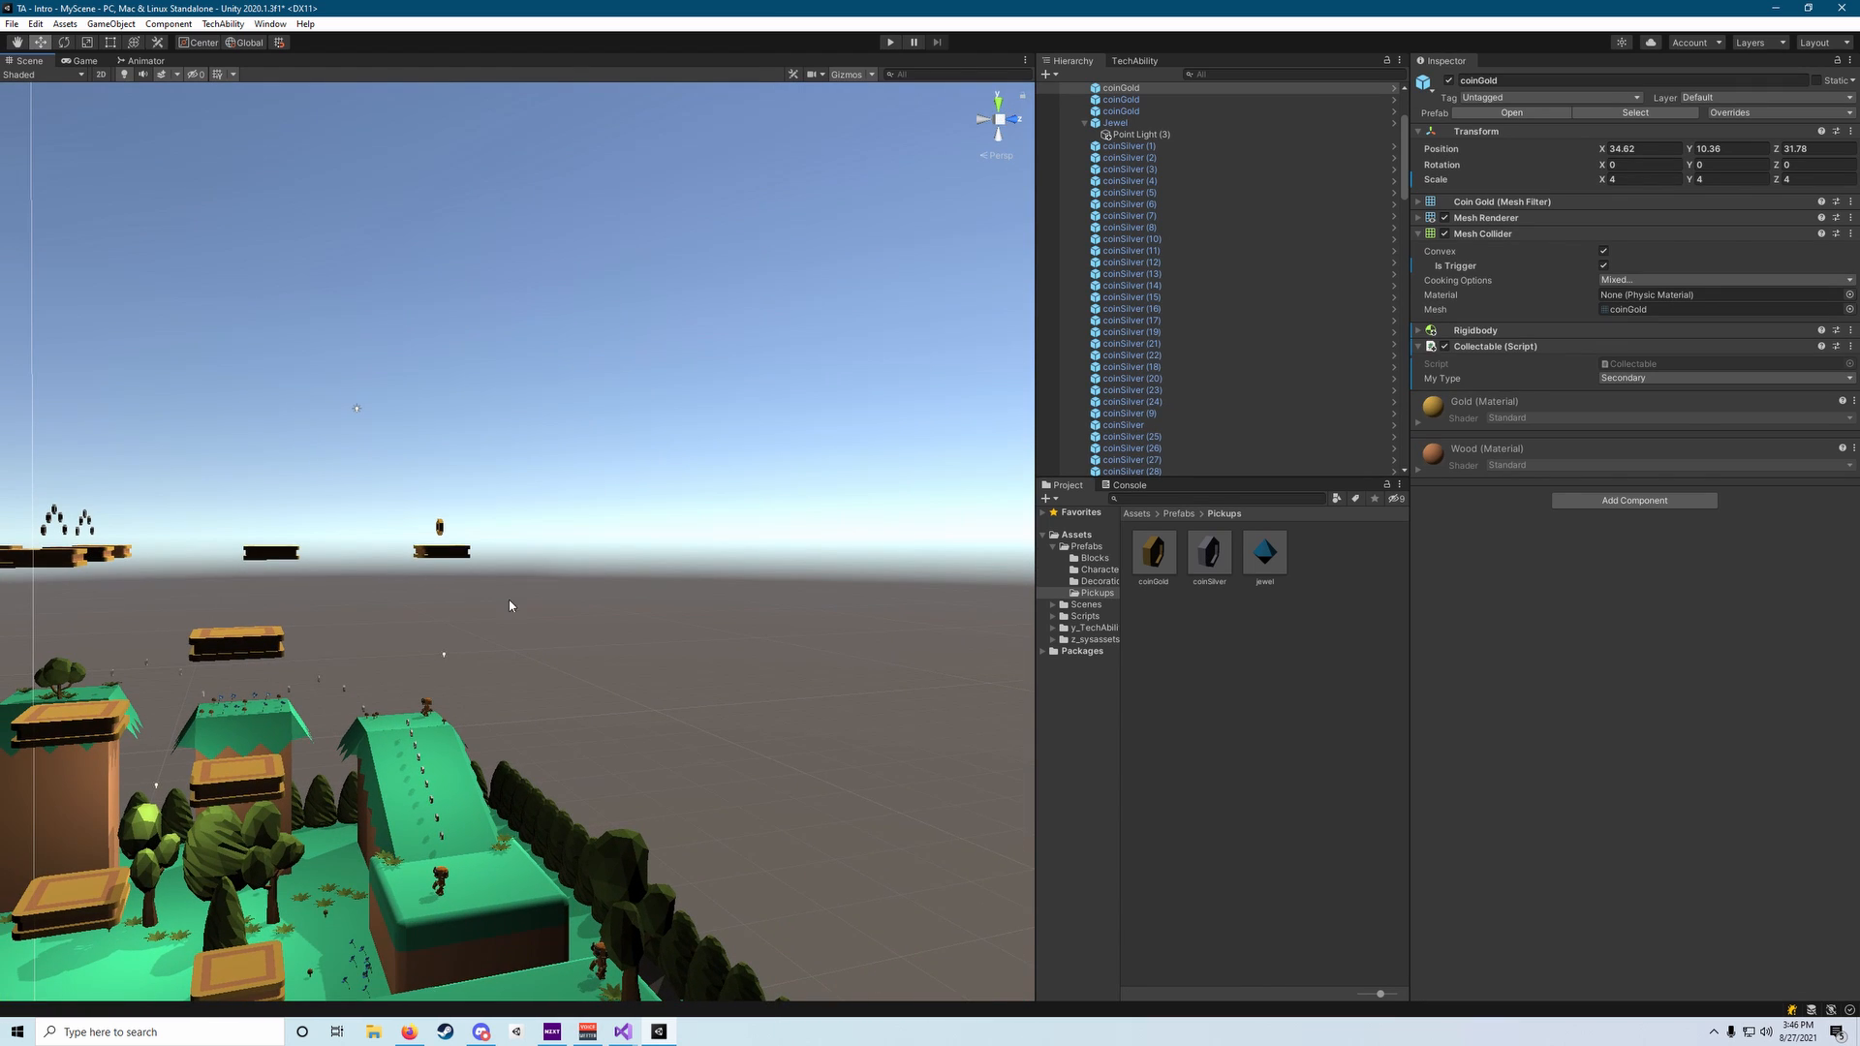
click(440, 527)
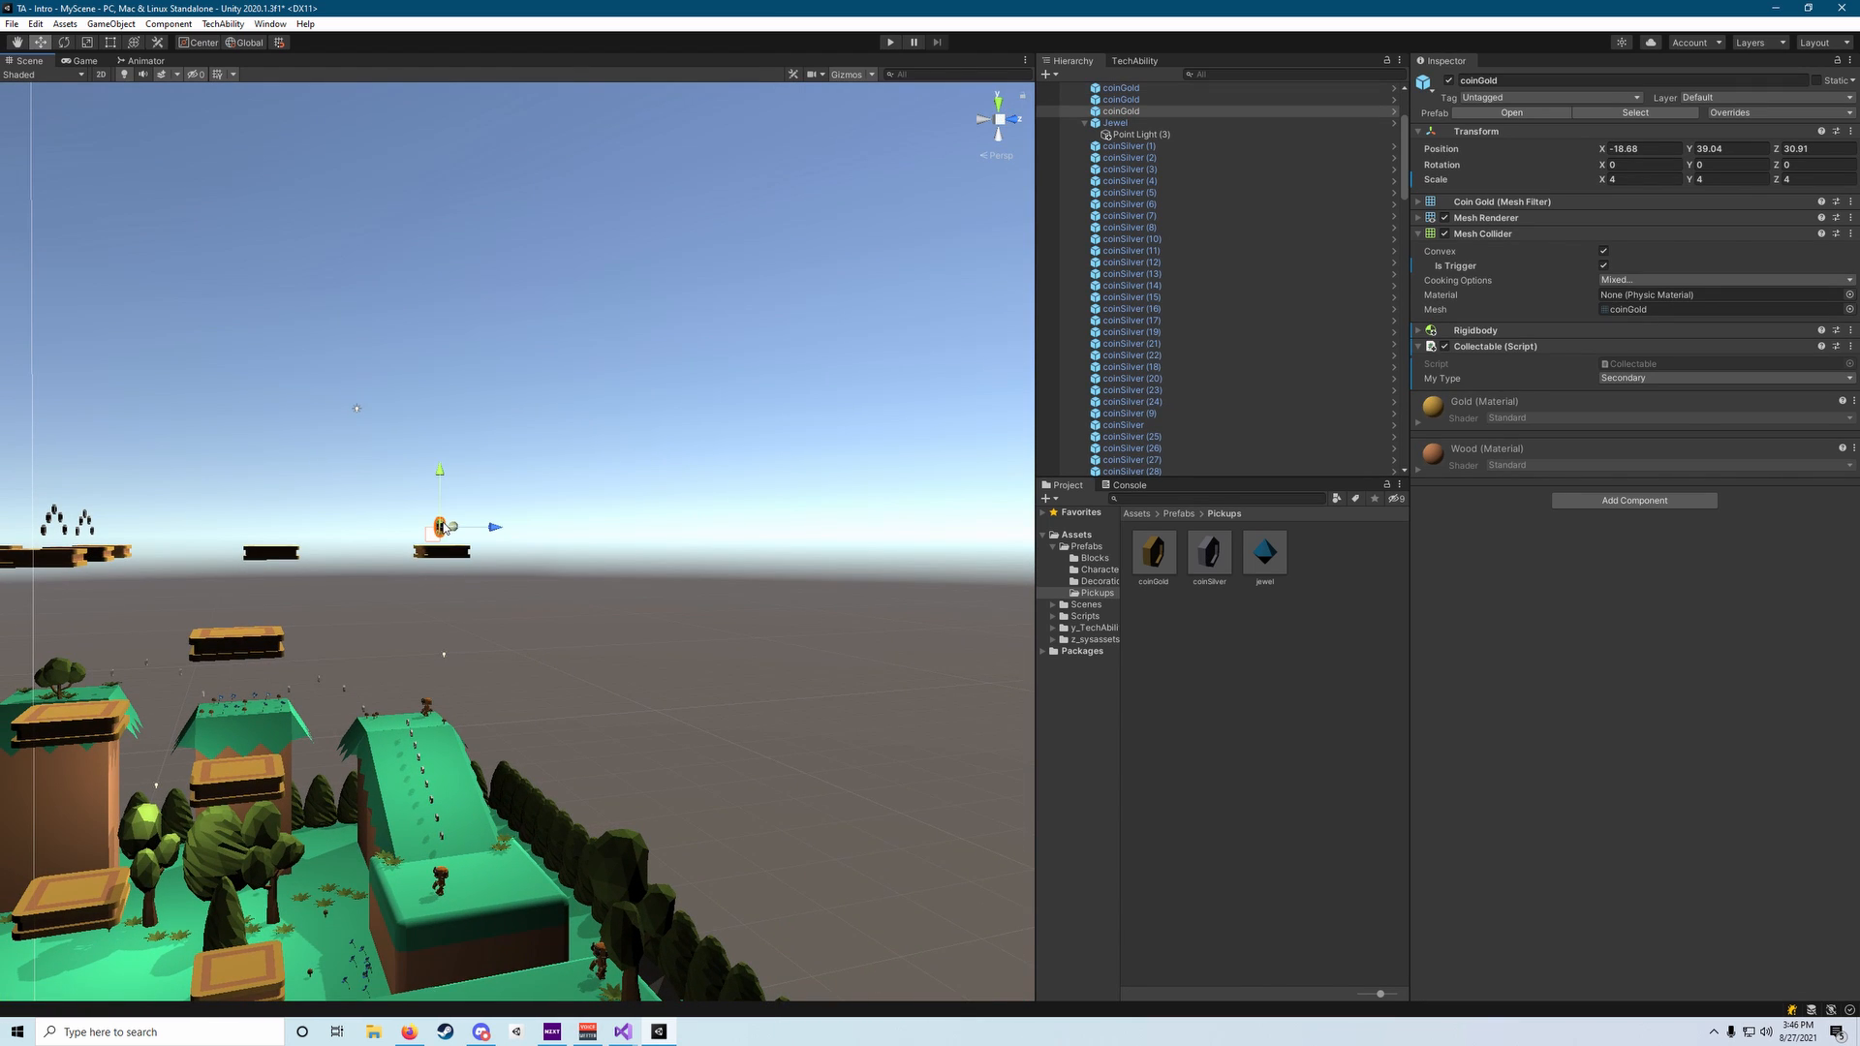
right_drag(444, 527, 549, 647)
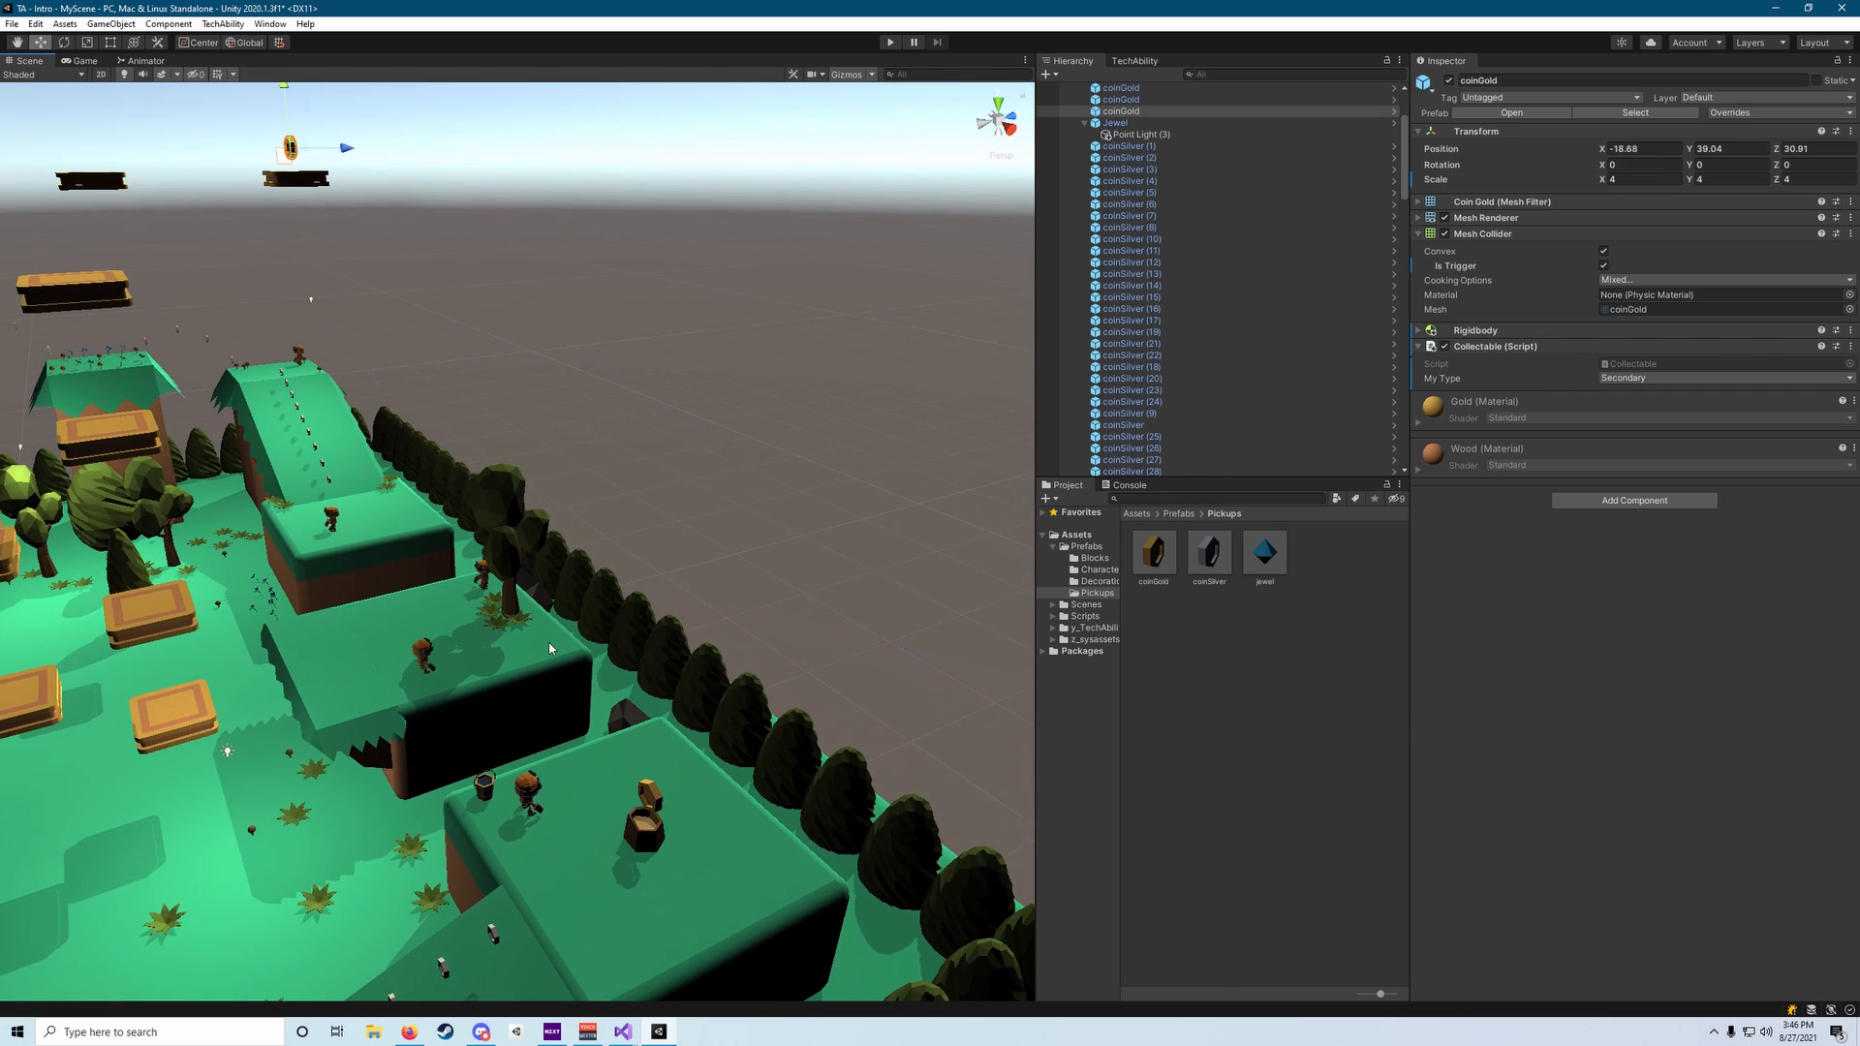
Move the gold coin from above the barrel on the grassy ledge to the top moving platform, at X 11.83, Y 34.79, Z 12.
click(651, 800)
right_drag(581, 765, 543, 750)
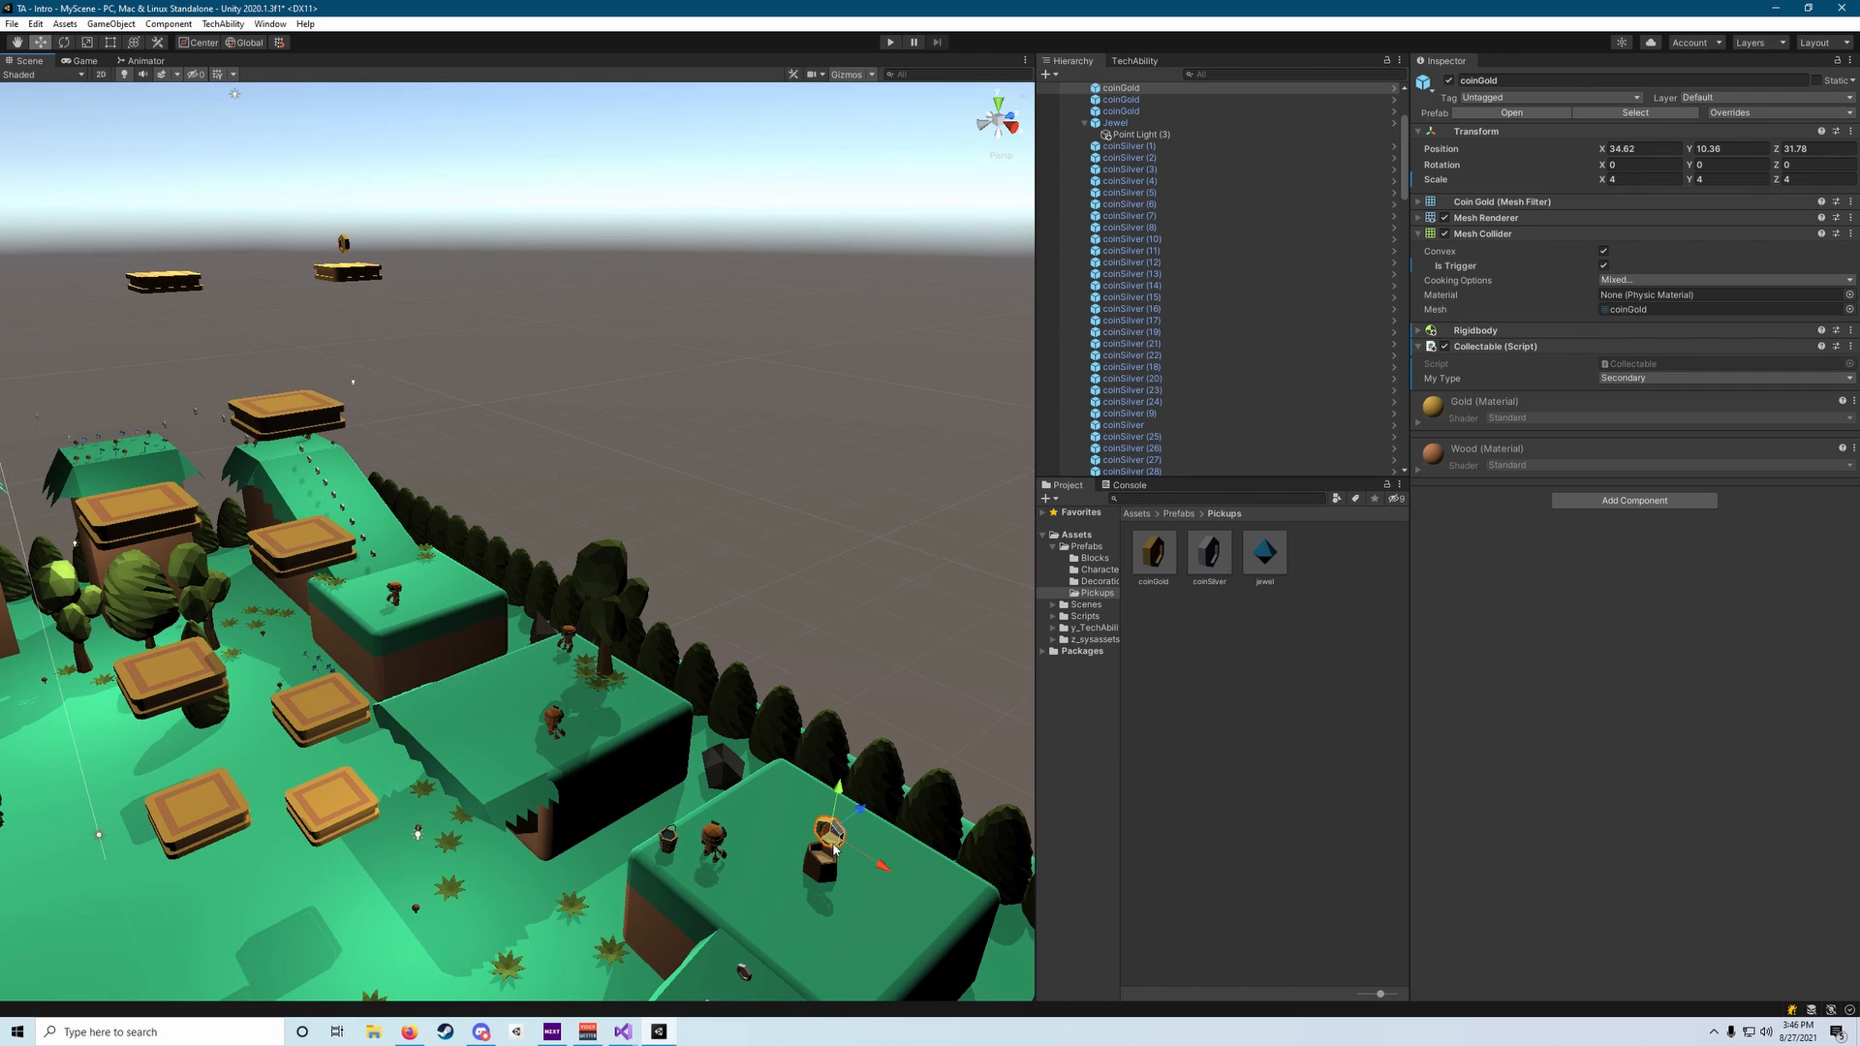
drag(833, 850, 337, 774)
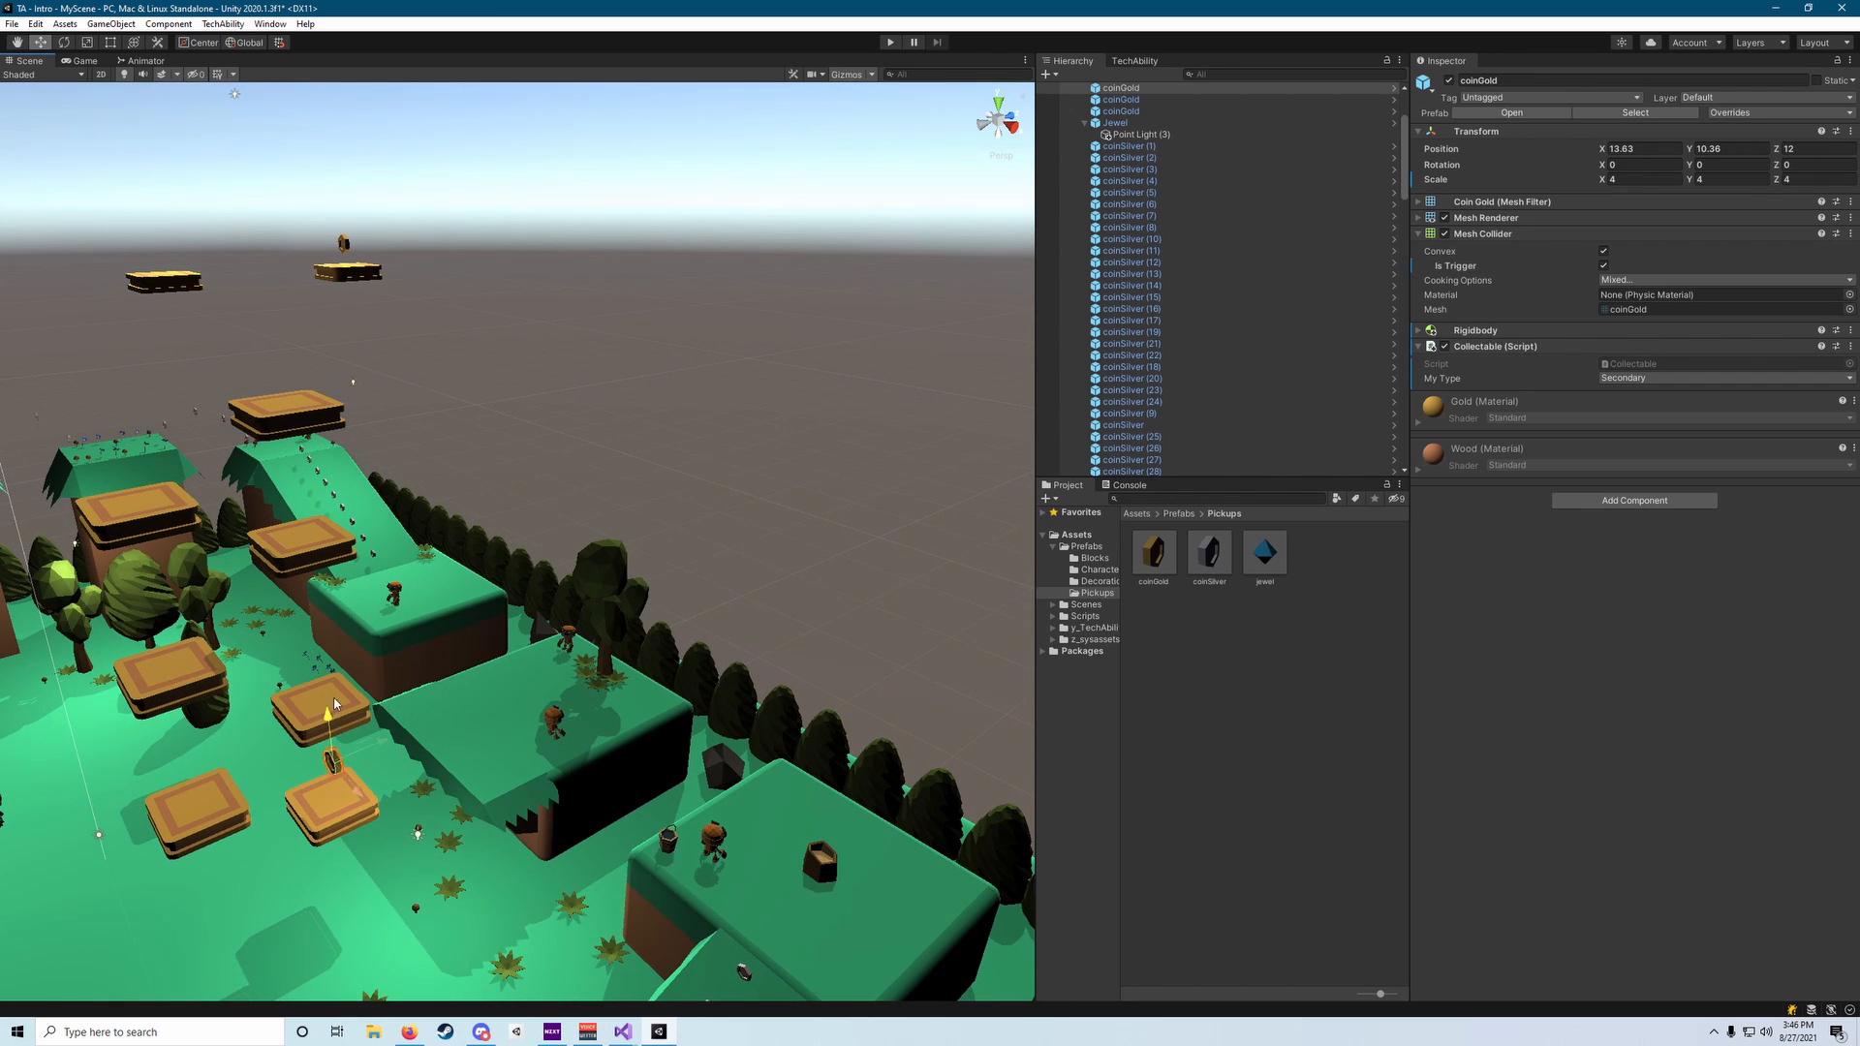
drag(334, 704, 287, 295)
key(f)
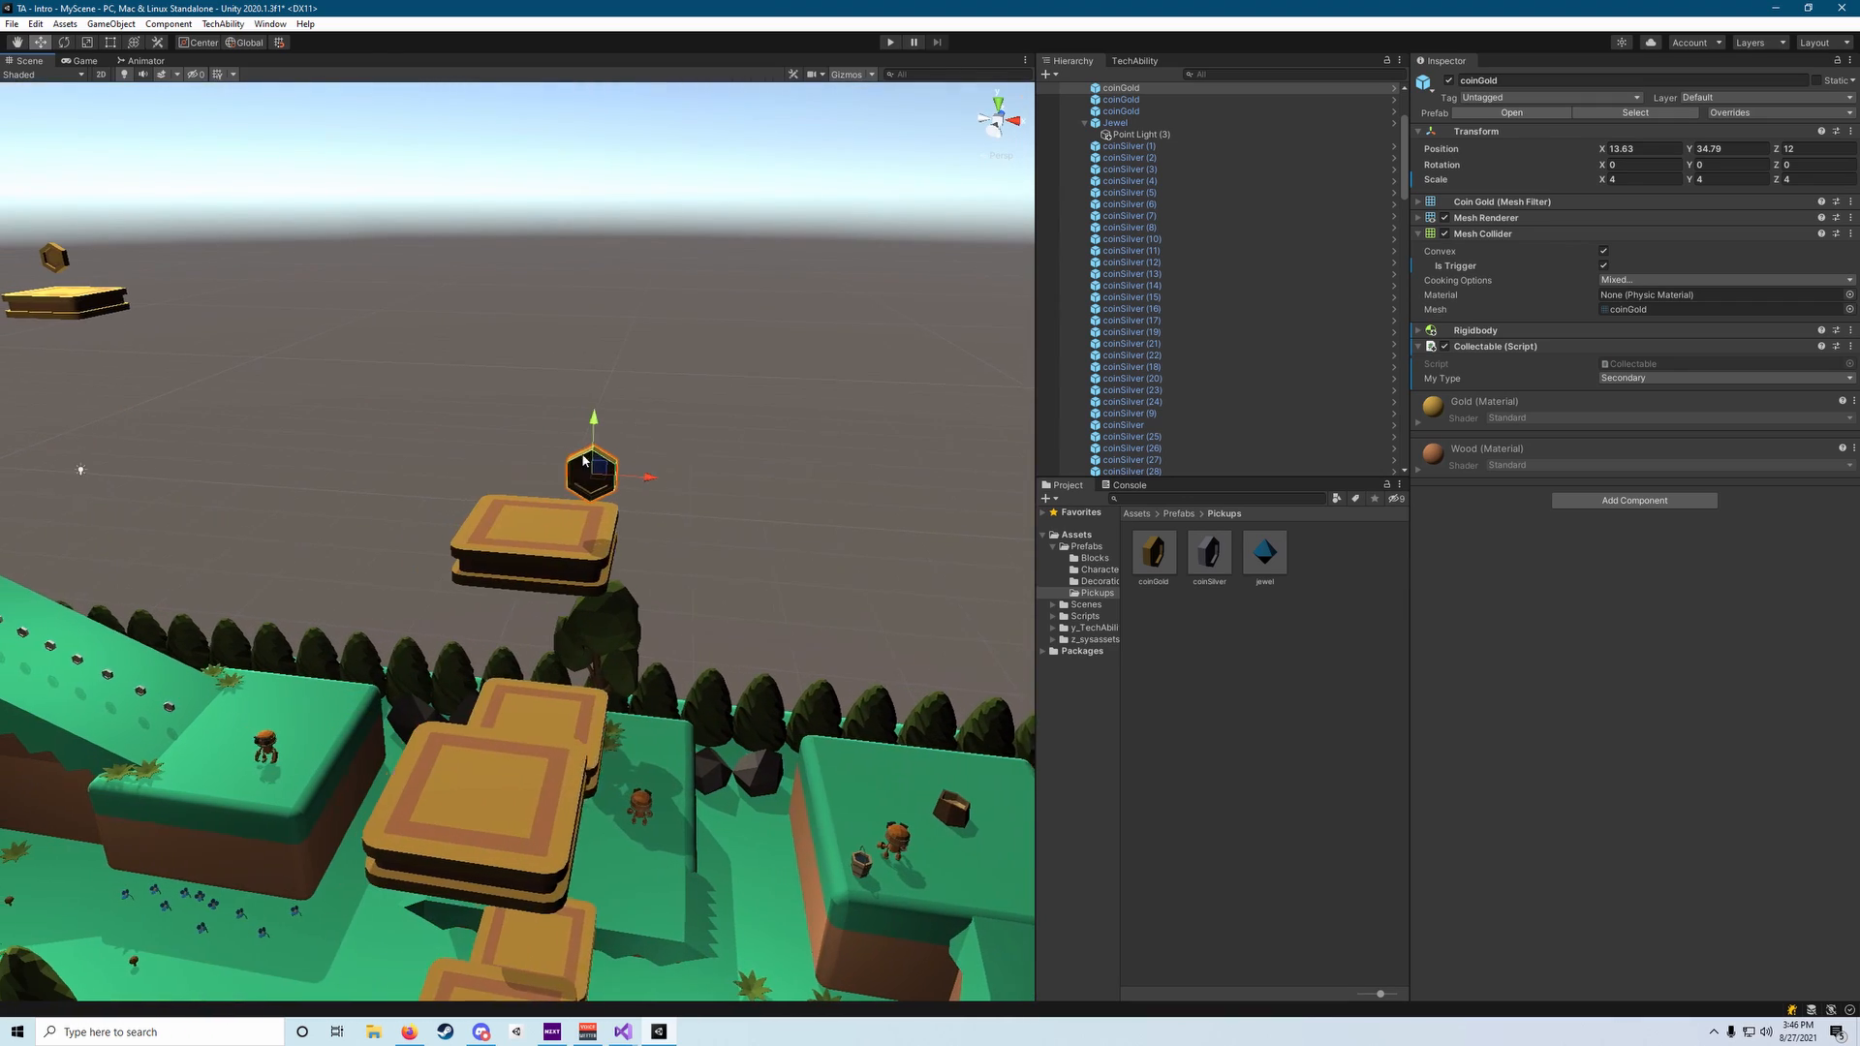
drag(670, 479, 616, 476)
key(d)
right_drag(619, 479, 325, 497)
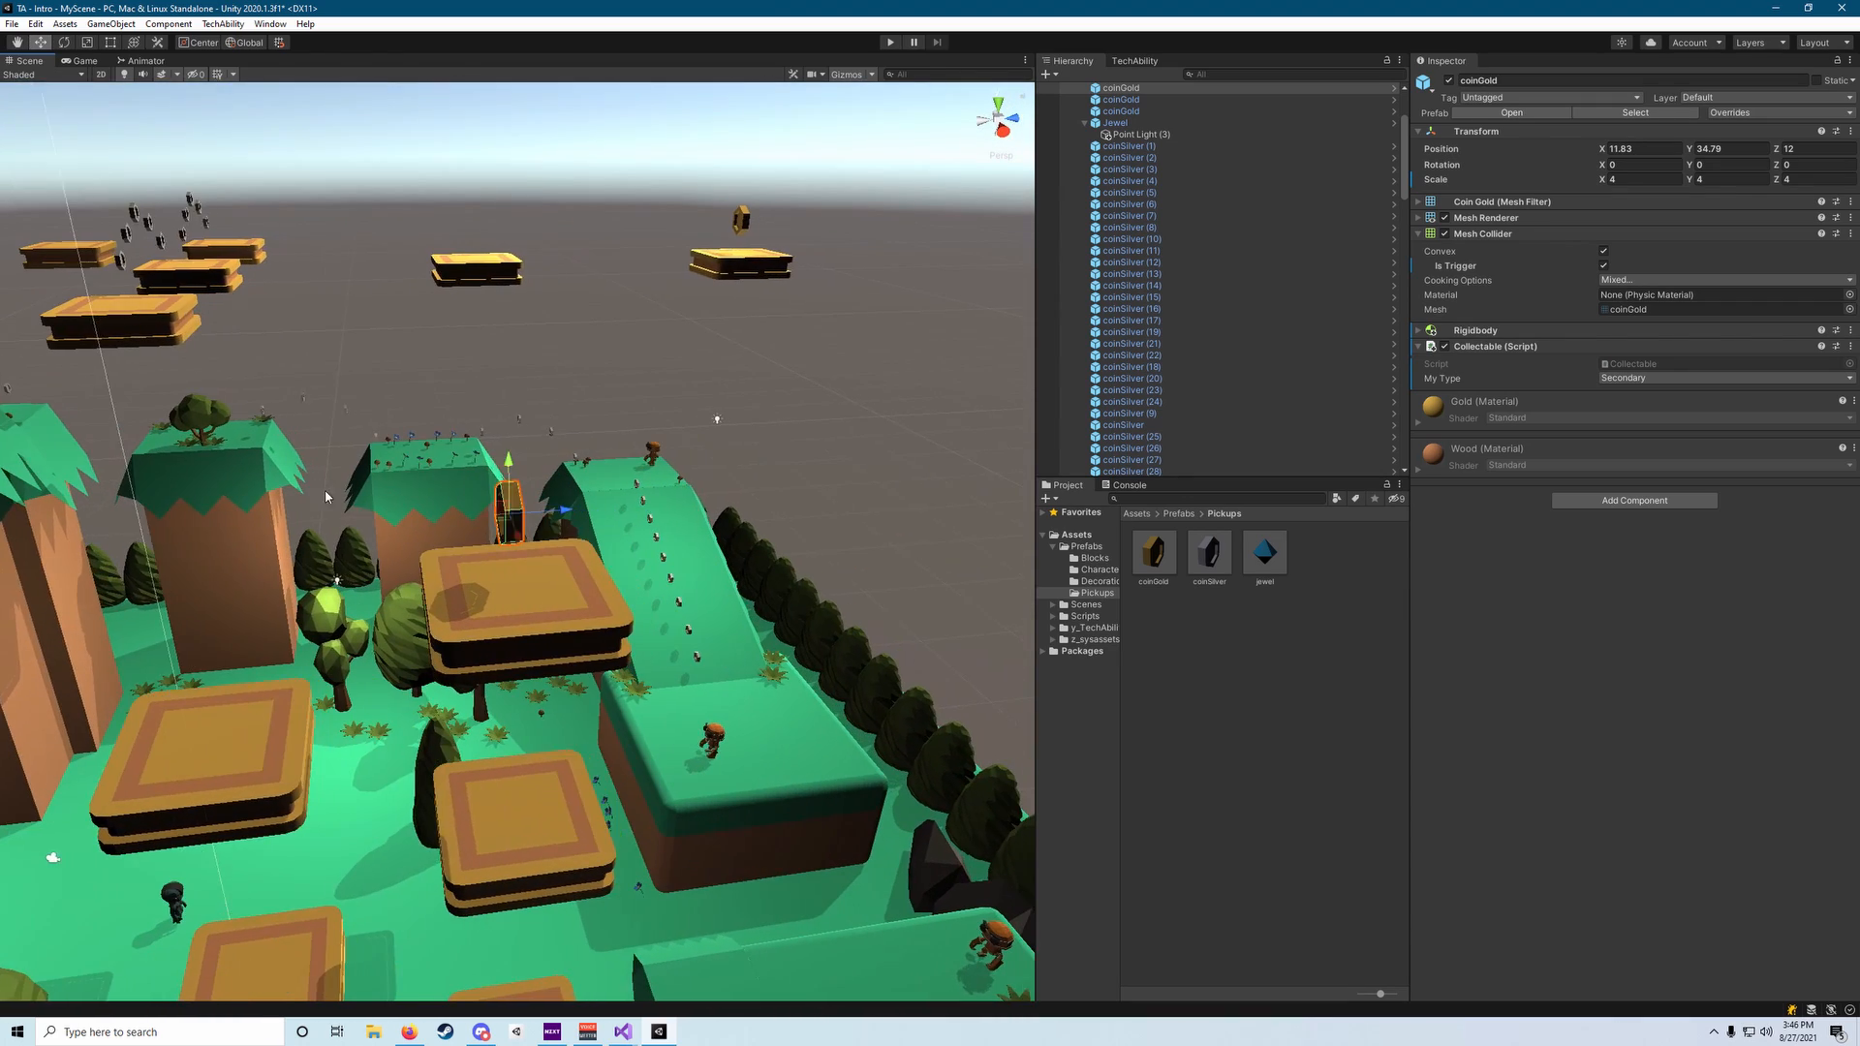
Shift the gold coin on the moving platform along the Z axis to 12.47.
click(531, 523)
click(508, 513)
drag(530, 512, 544, 515)
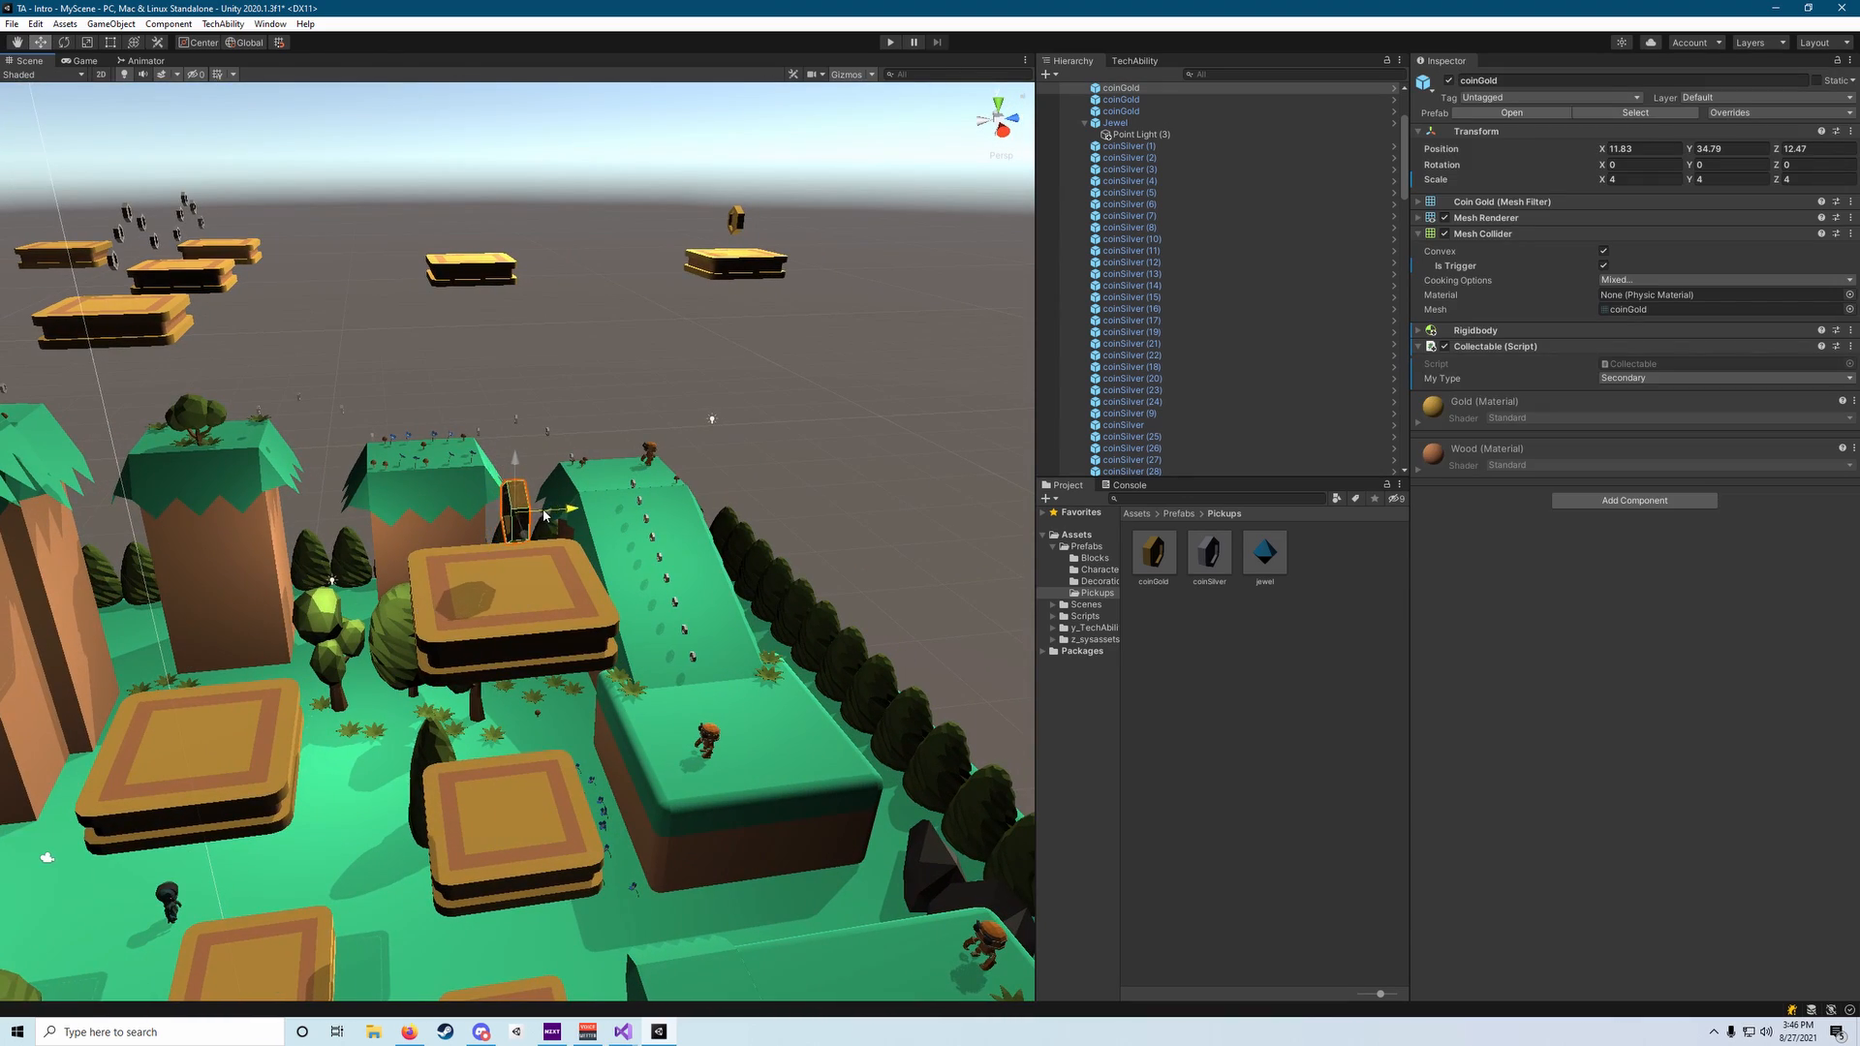
Place a coinSilver prefab on the lowest moving platform and lift it above the surface, at about Y 9.47, Z 12.27.
right_drag(544, 515, 597, 679)
right_drag(782, 572, 785, 547)
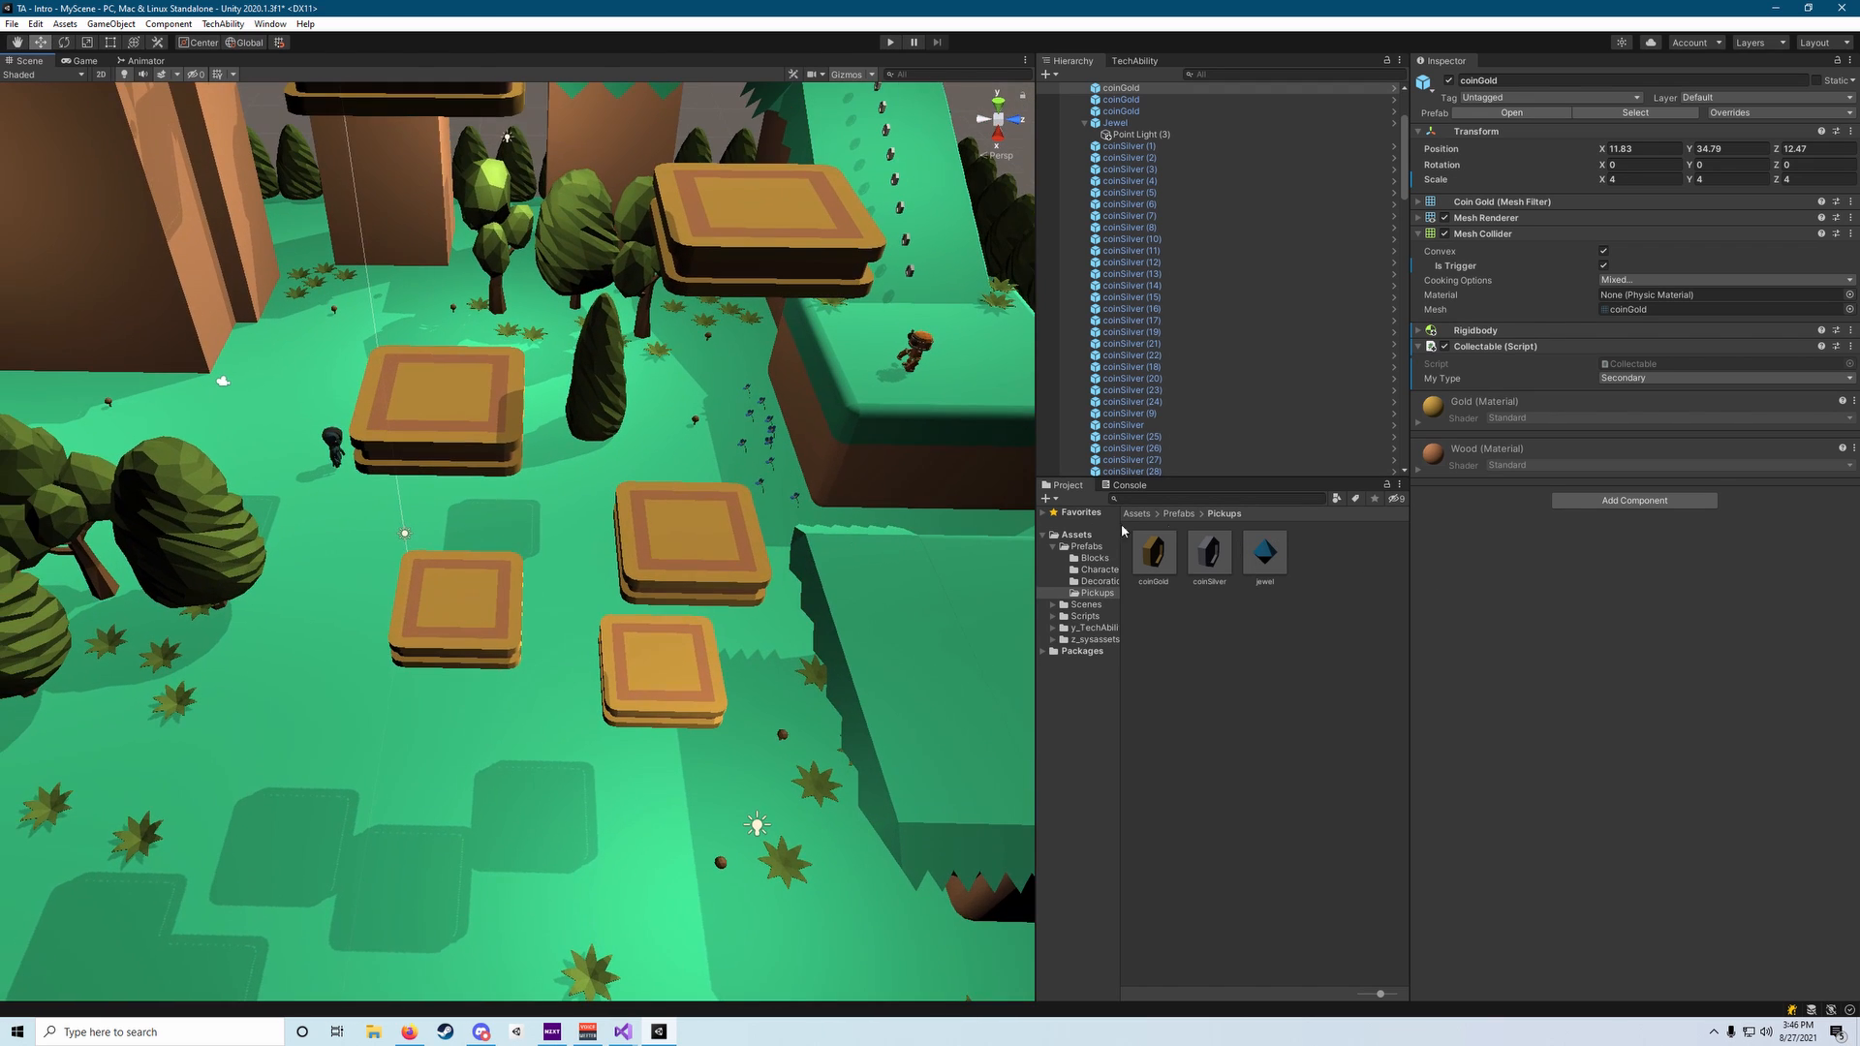
click(1223, 636)
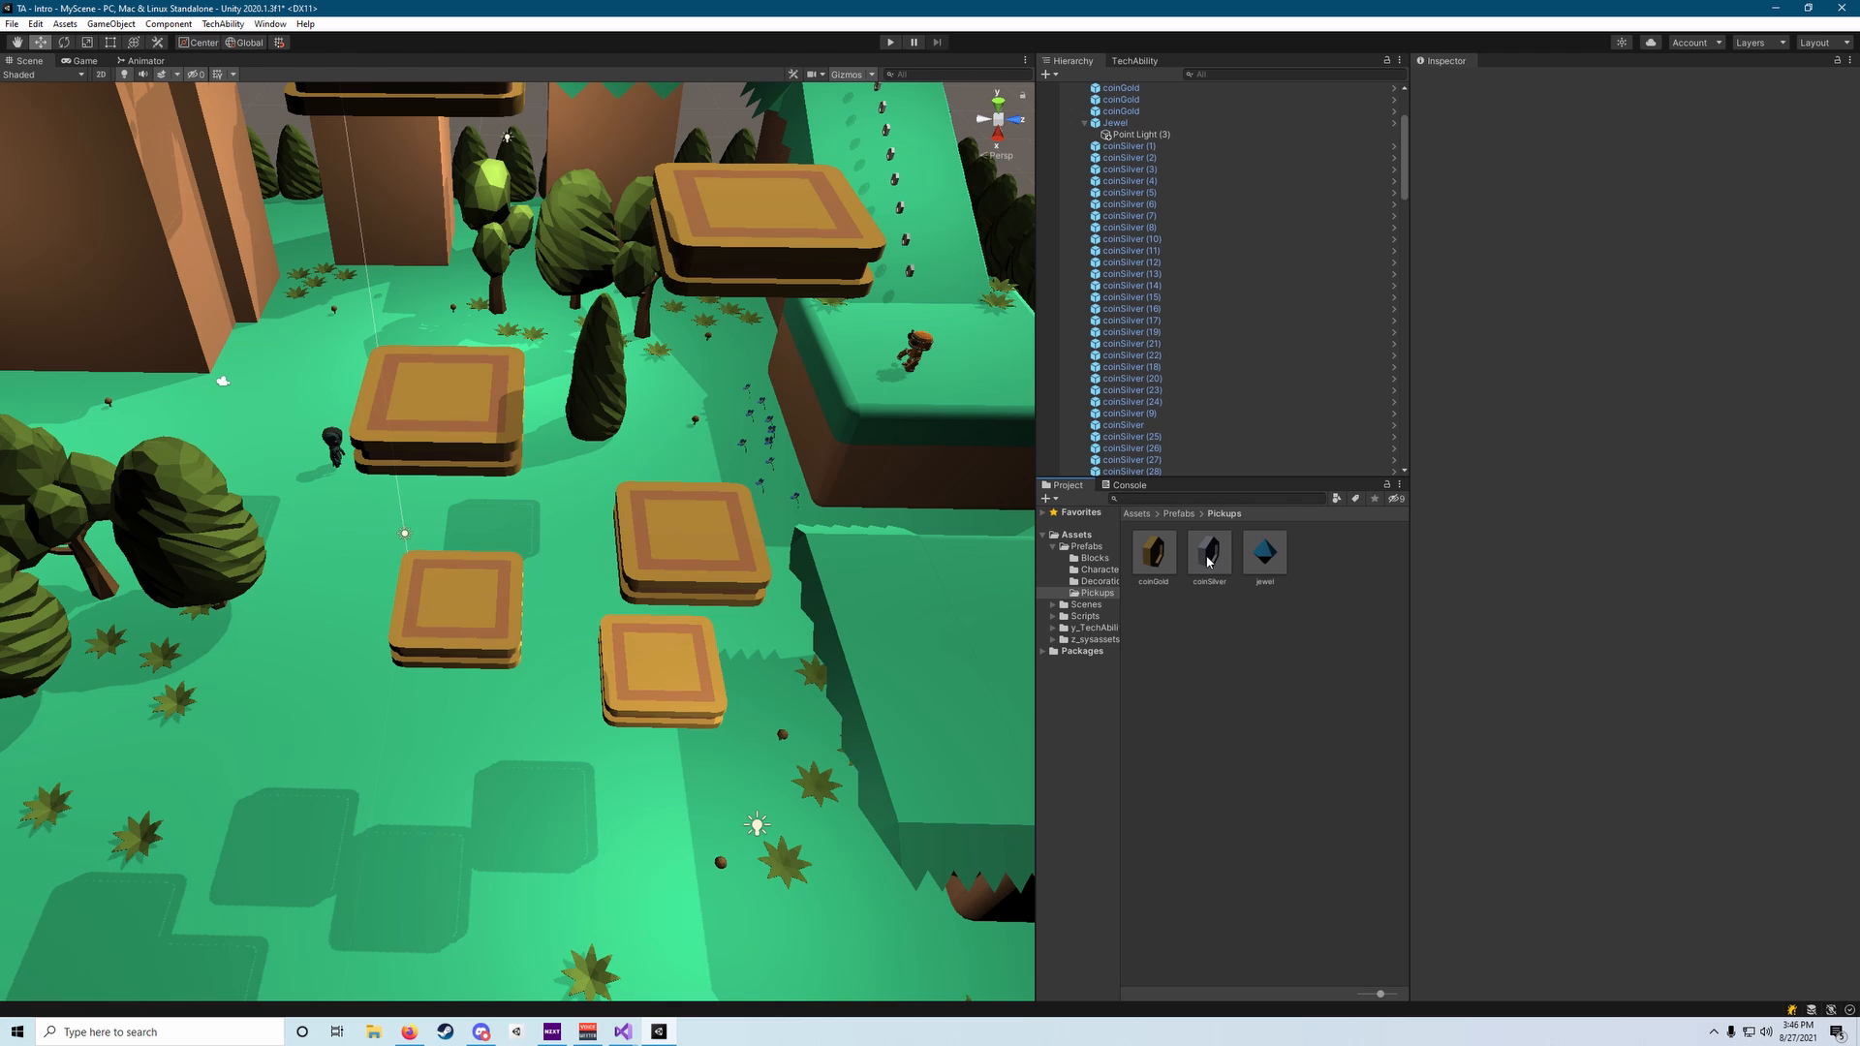
drag(1208, 562, 690, 744)
key(w)
right_drag(691, 743, 572, 641)
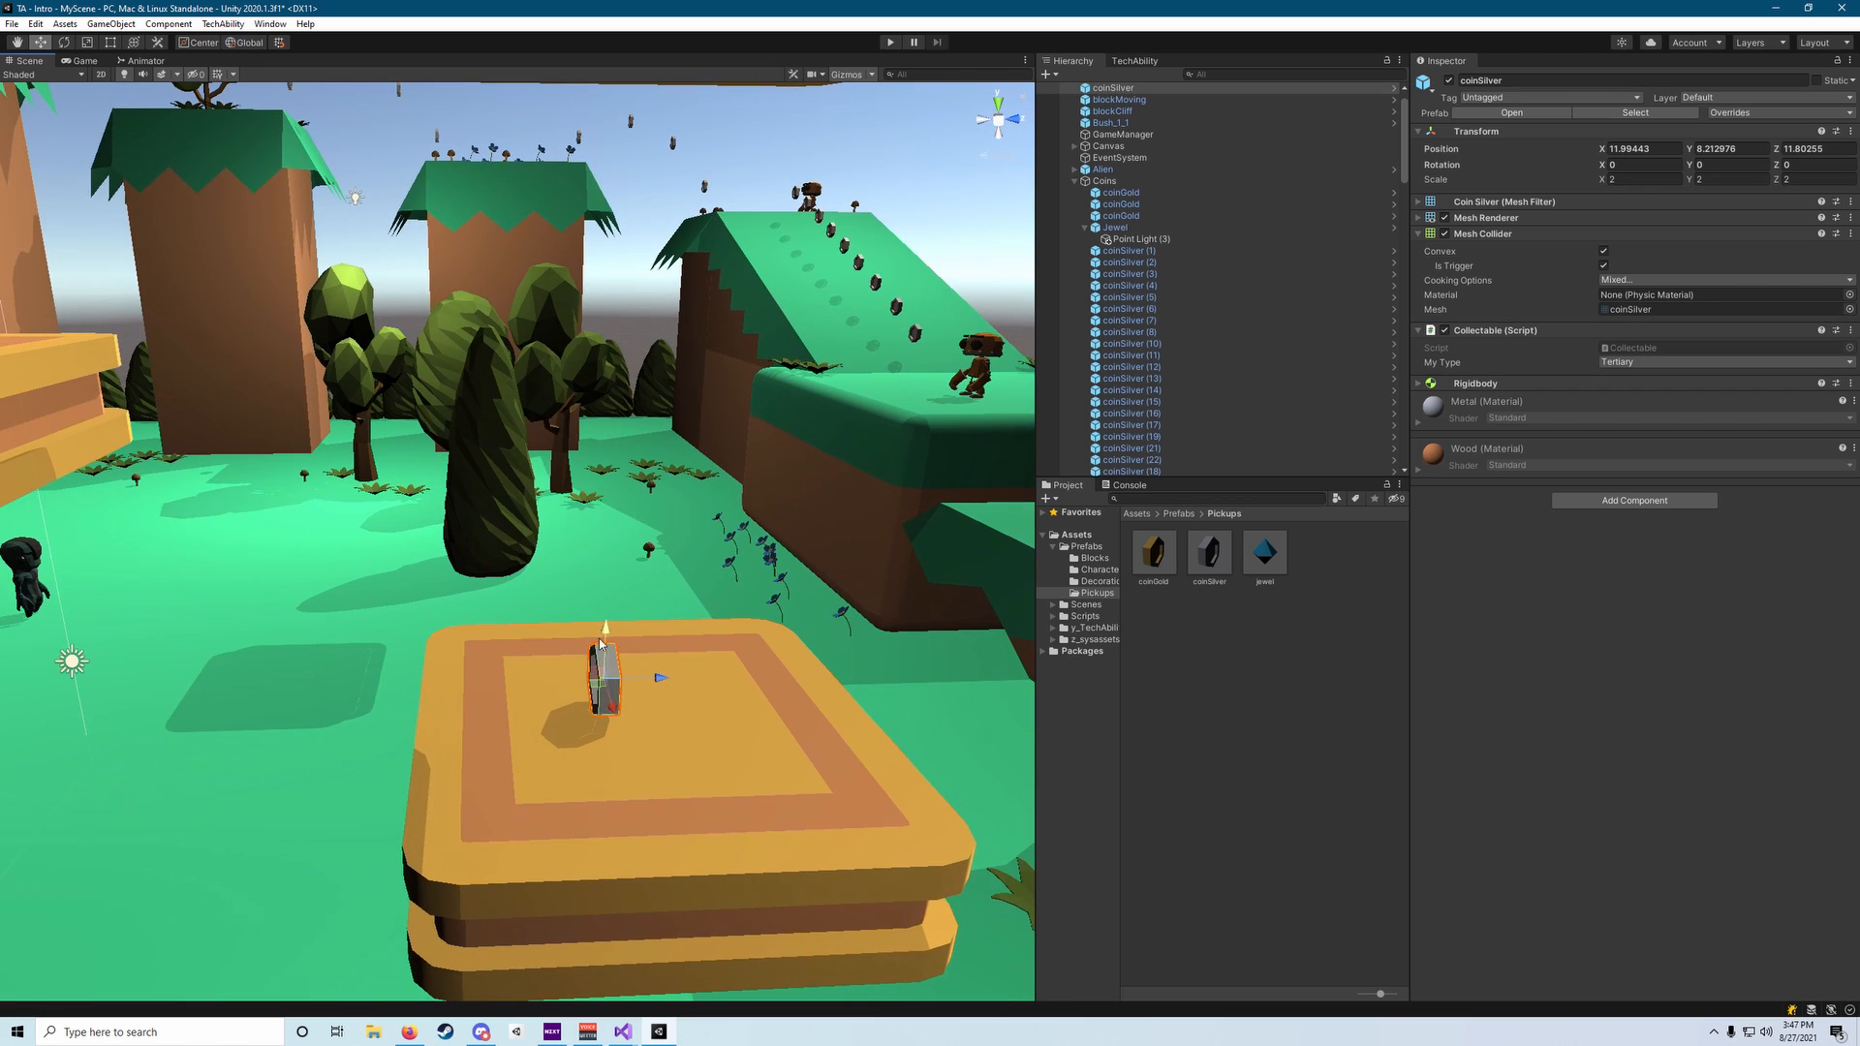
drag(609, 631, 681, 521)
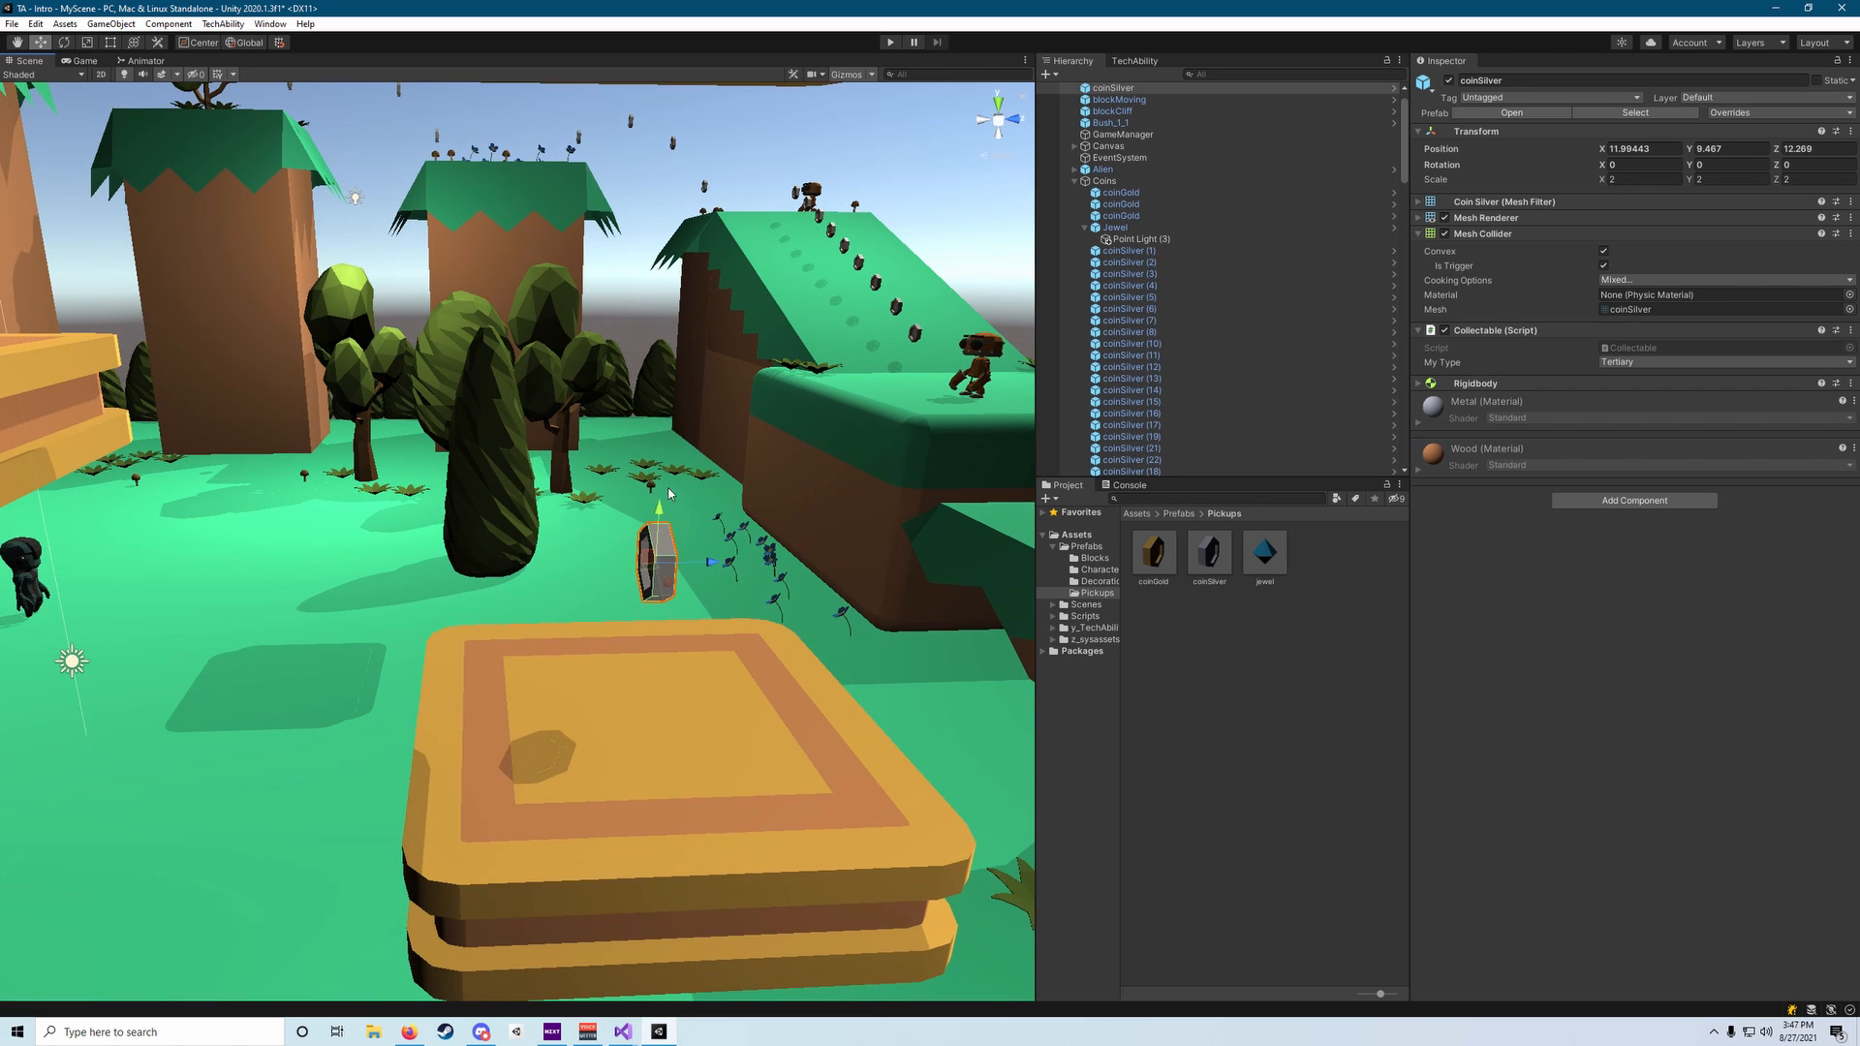
Fine-tune the silver coin's position above the platform to Y 9.74, Z 12.08.
key(s)
right_drag(683, 434, 629, 501)
drag(580, 508, 579, 488)
key(s)
key(d)
right_drag(593, 509, 606, 507)
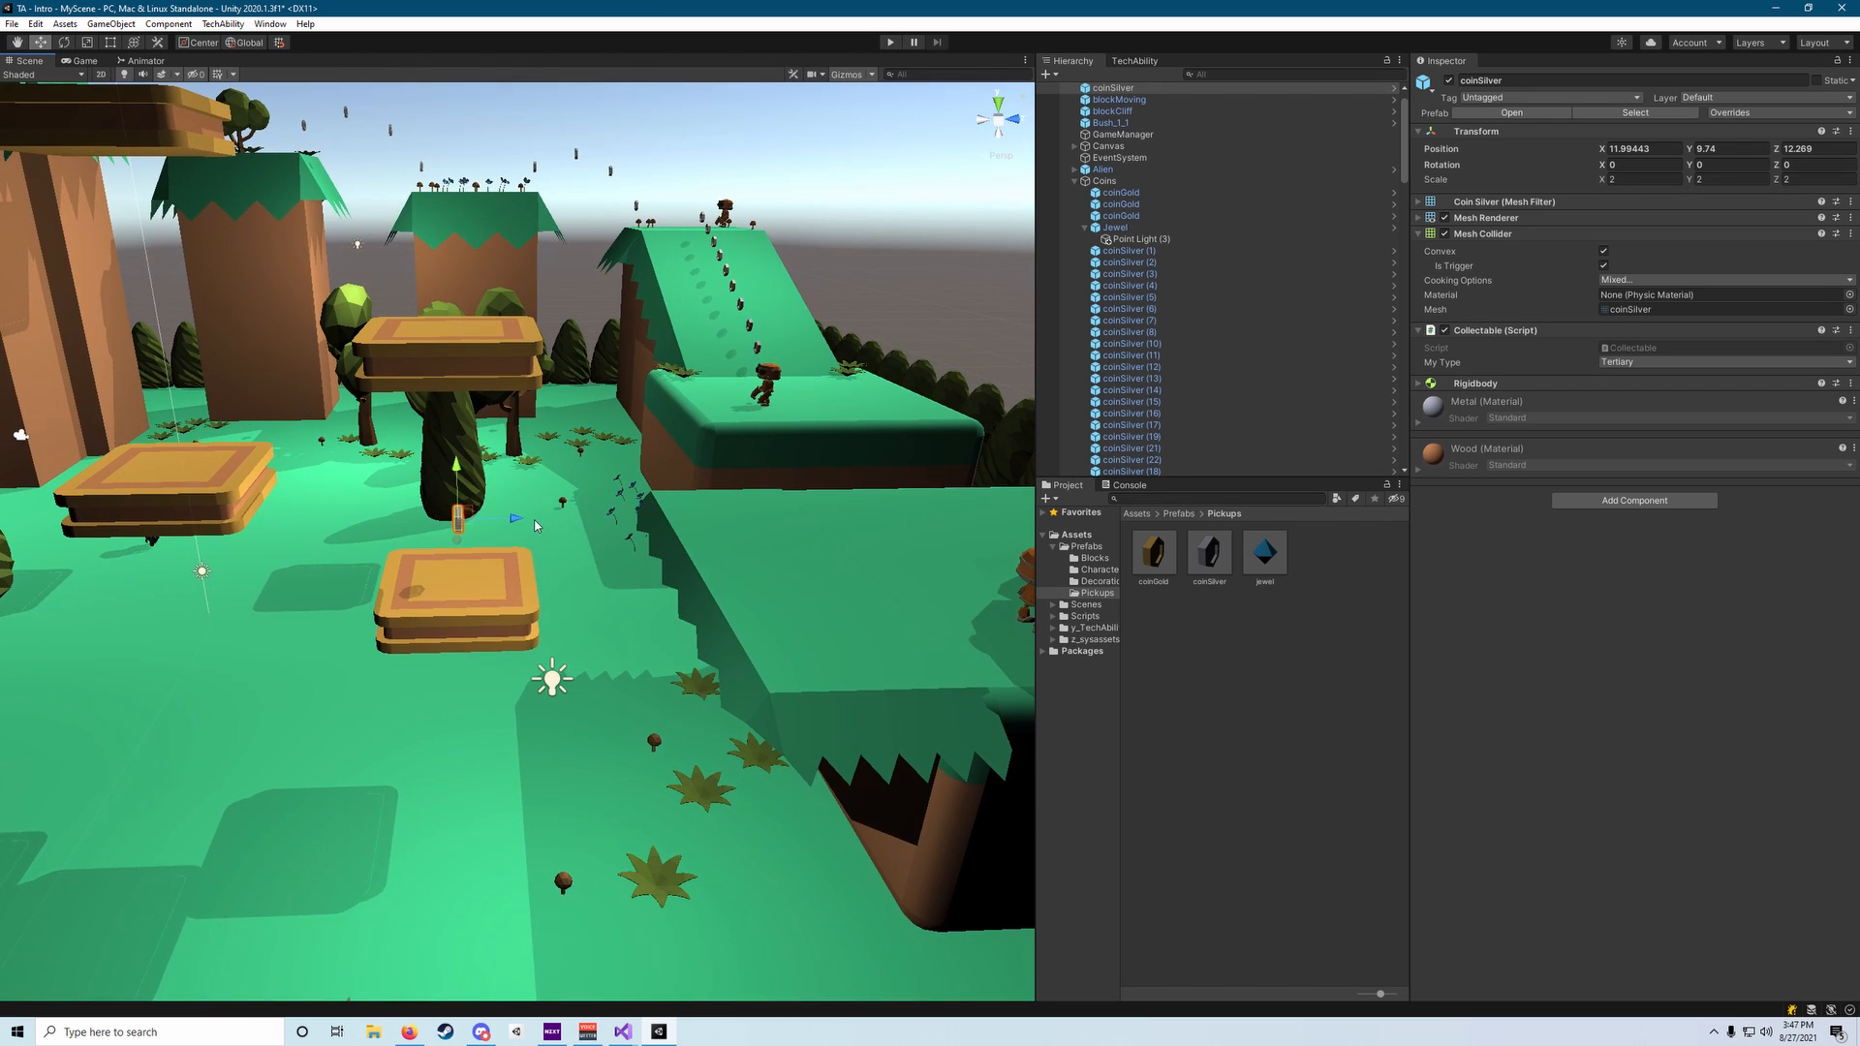
drag(526, 526, 515, 526)
mouse_move(539, 536)
right_down()
mouse_move(524, 522)
mouse_move(567, 541)
right_up()
key(a)
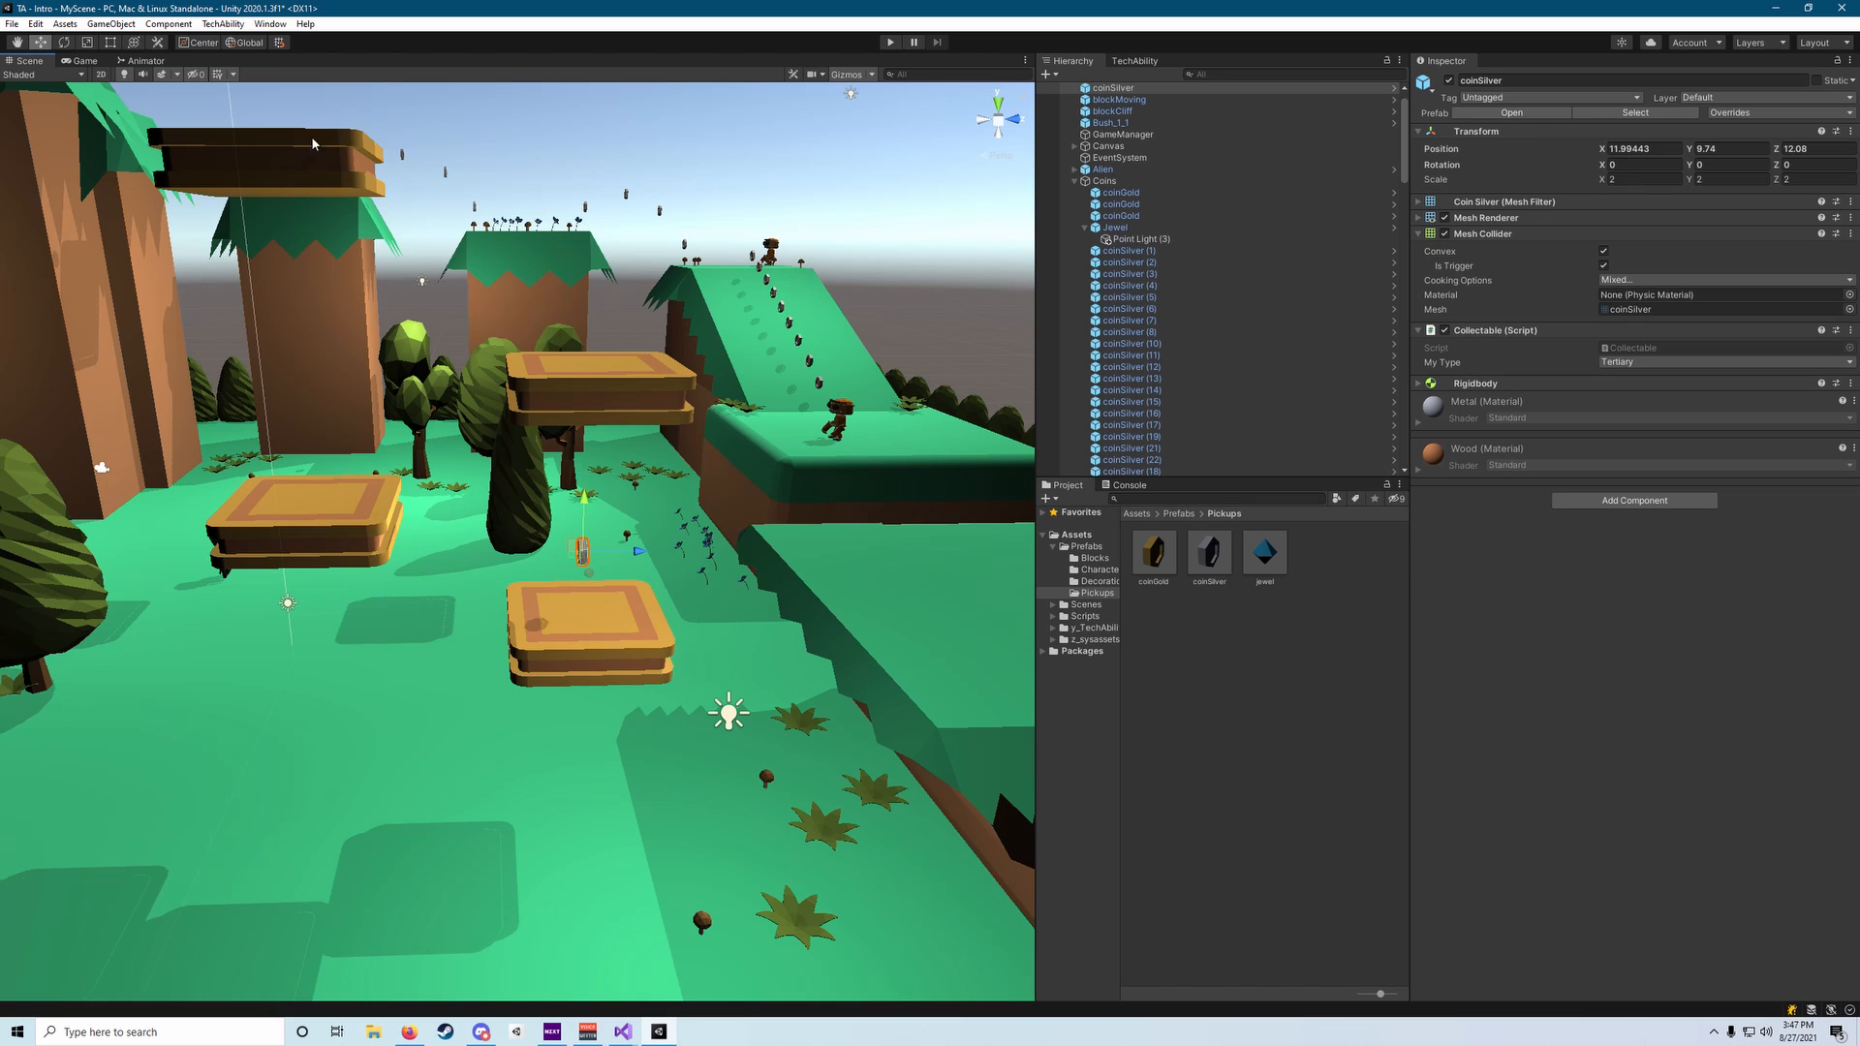
Duplicate the silver coin repeatedly into a zigzag trail climbing between the moving platforms, and delete the last extra copy.
key(ctrl+d)
drag(573, 552, 571, 255)
key(ctrl+d)
key(ctrl+d)
key(ctrl+d)
key(ctrl+d)
key(ctrl+d)
key(ctrl+d)
key(ctrl+d)
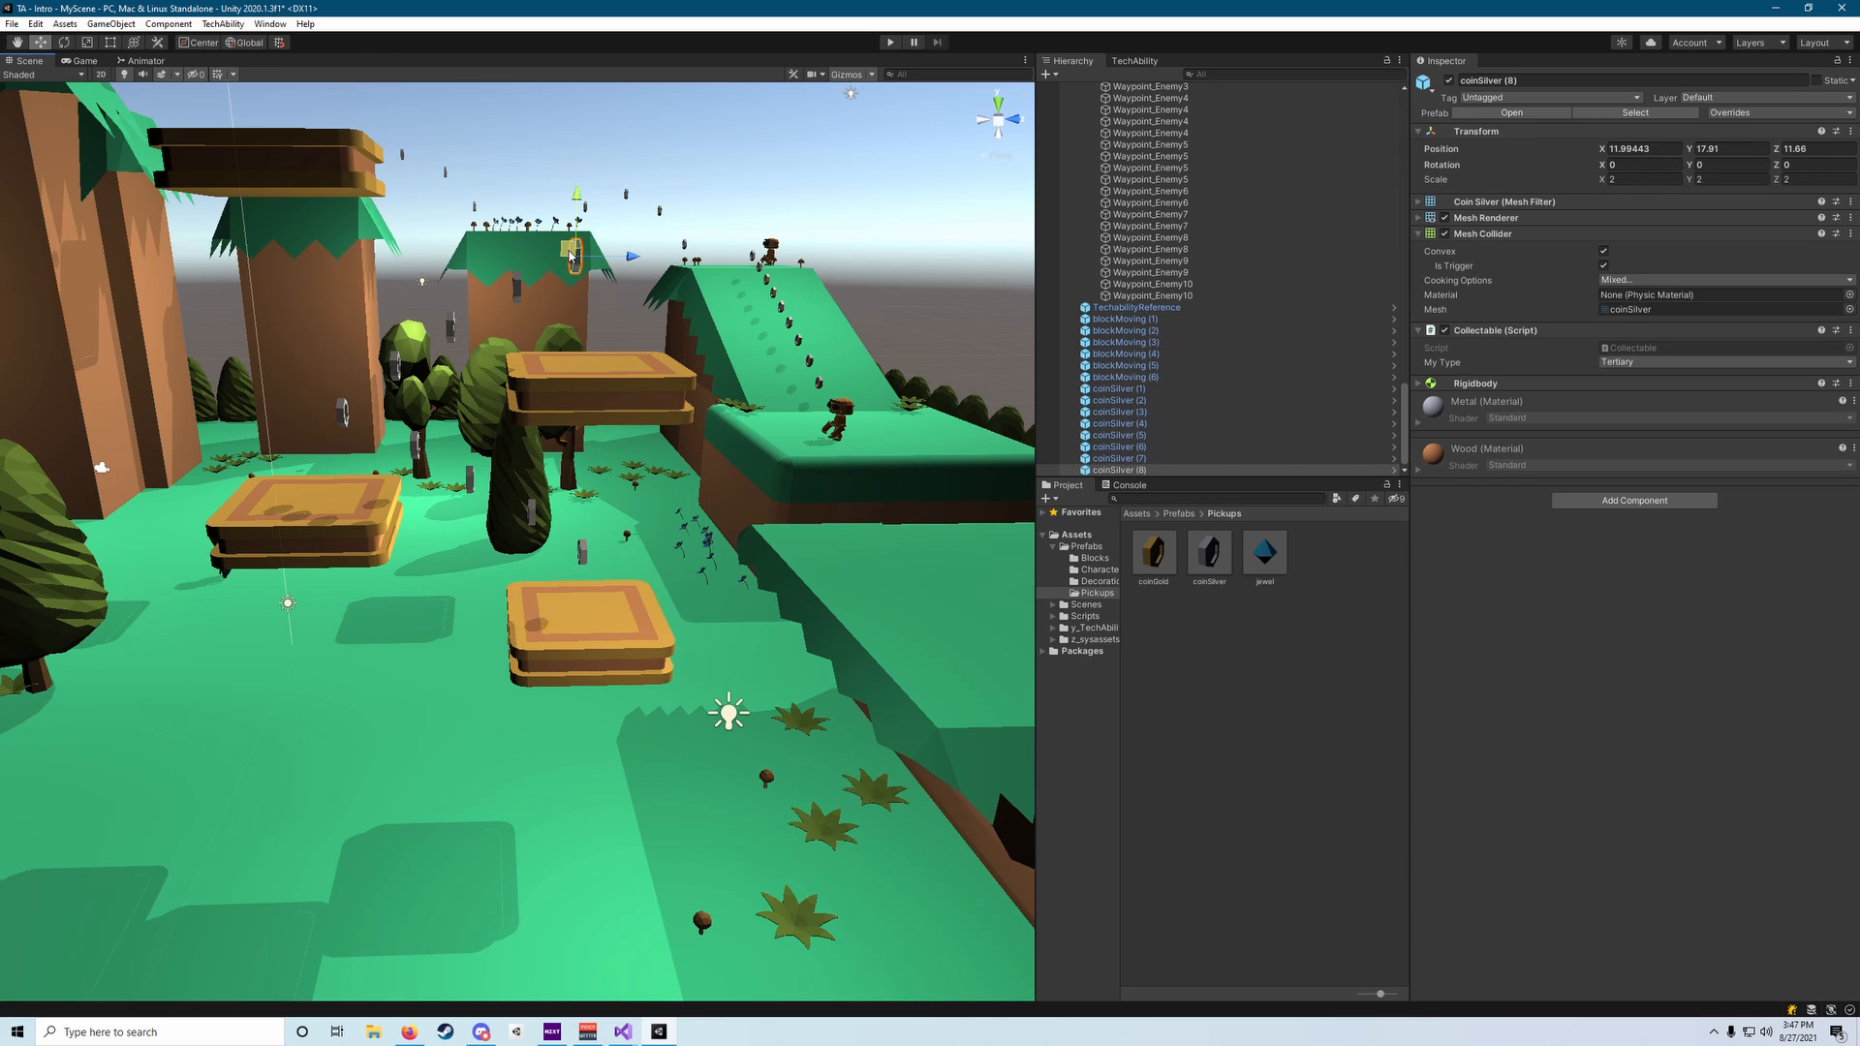
key(Delete)
right_drag(566, 286, 571, 263)
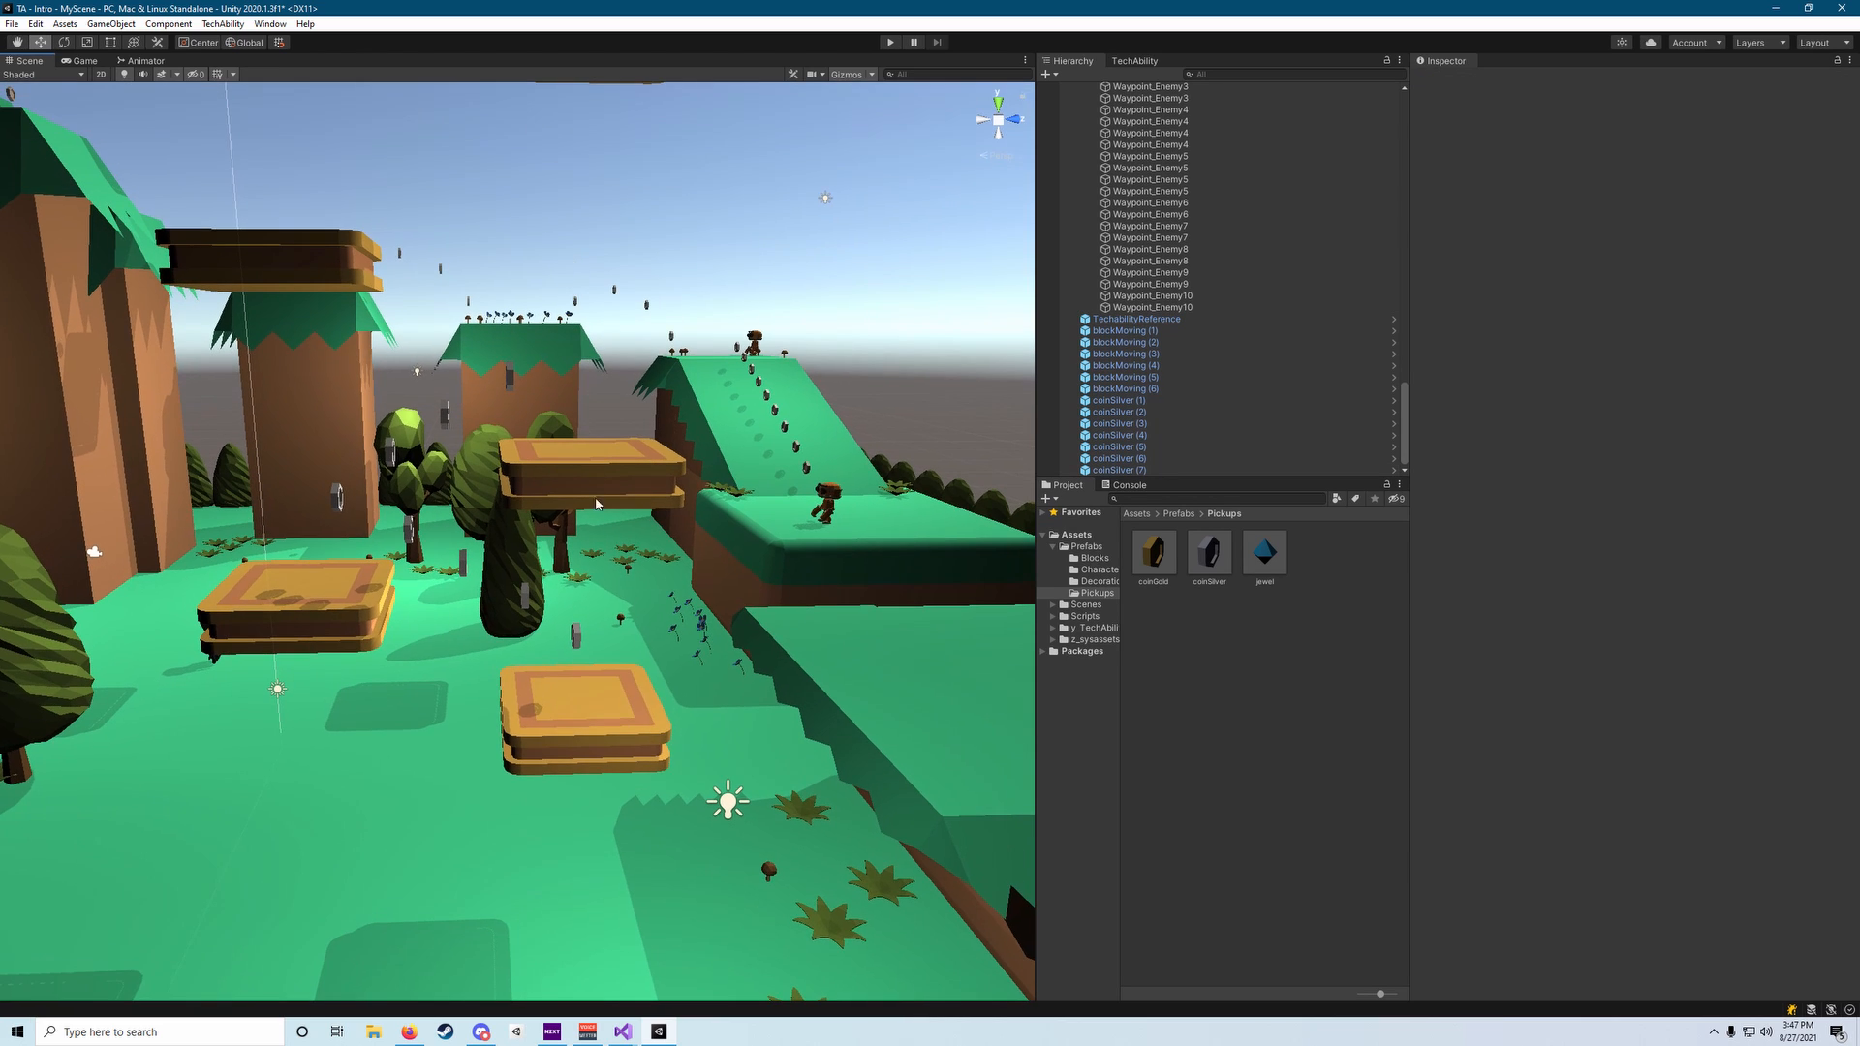
Duplicate the seven lowest silver coins of the zigzag trail and raise the copies high above the originals.
click(573, 639)
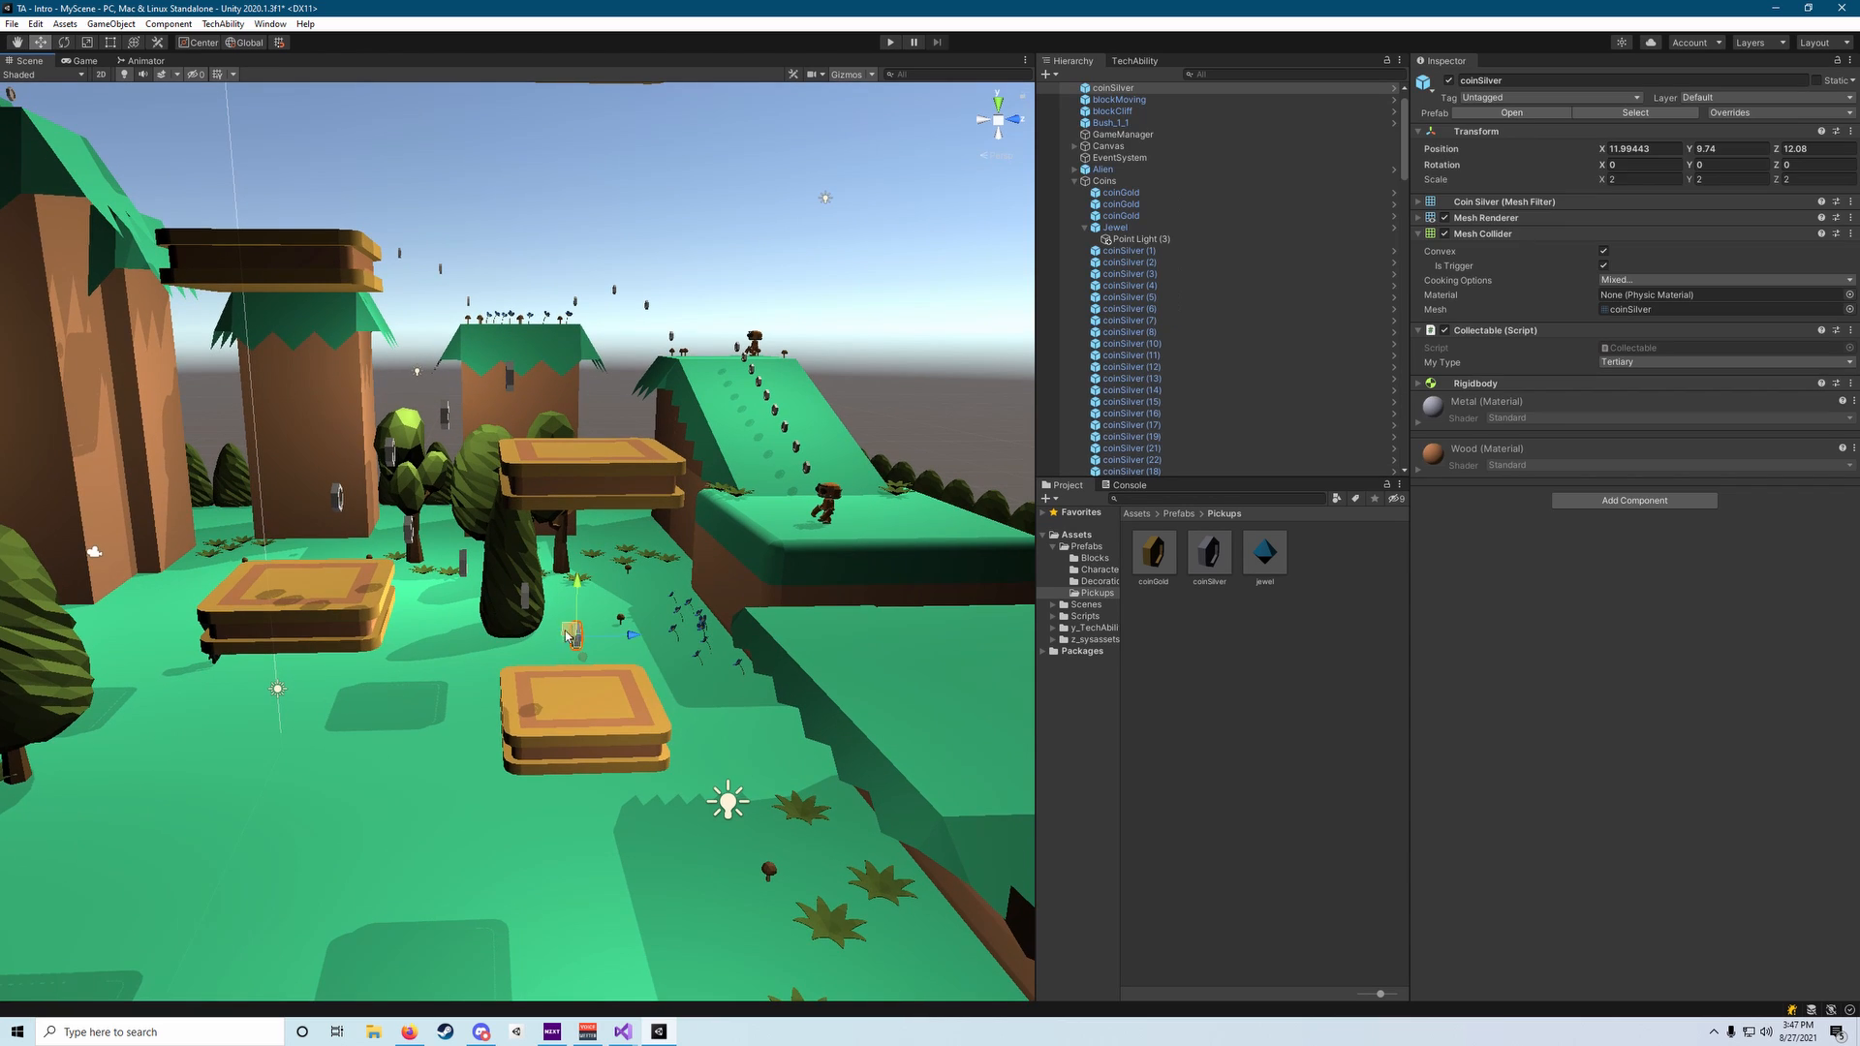
shift+click(525, 597)
shift+click(462, 562)
shift+click(408, 528)
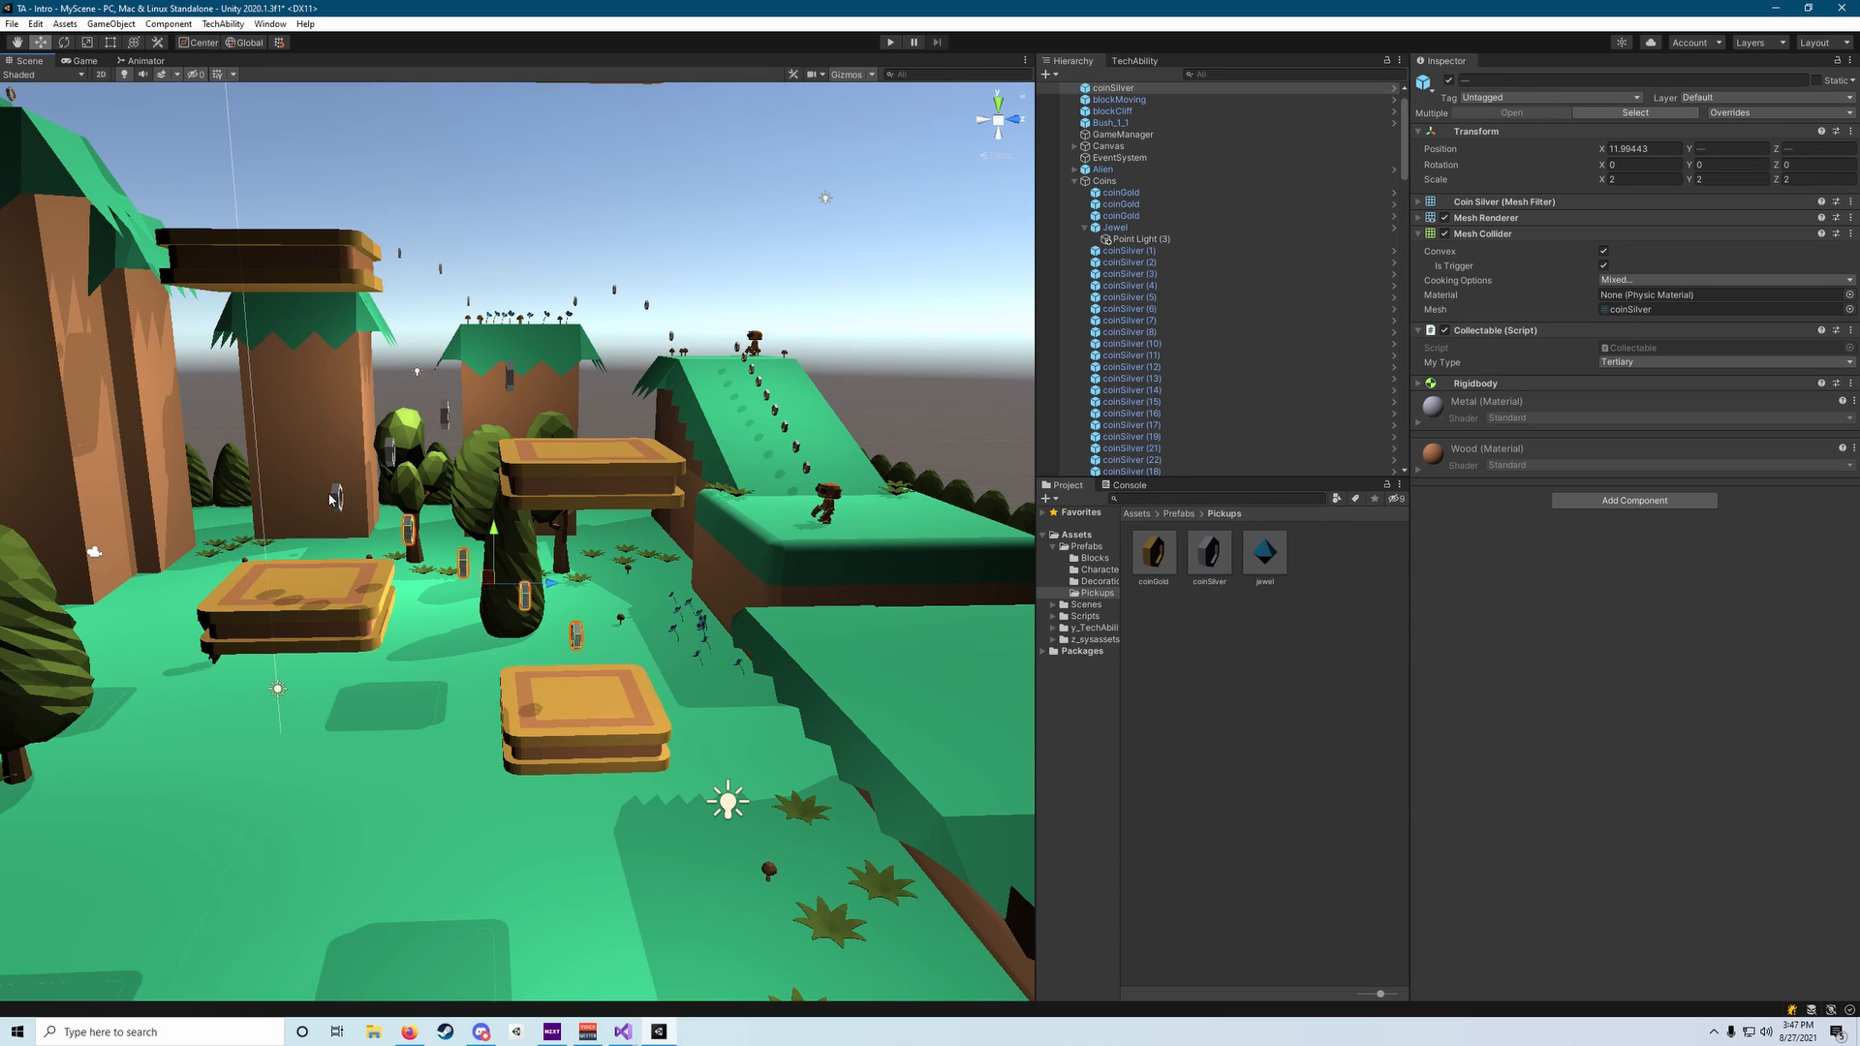
shift+click(336, 497)
shift+click(390, 451)
shift+click(442, 419)
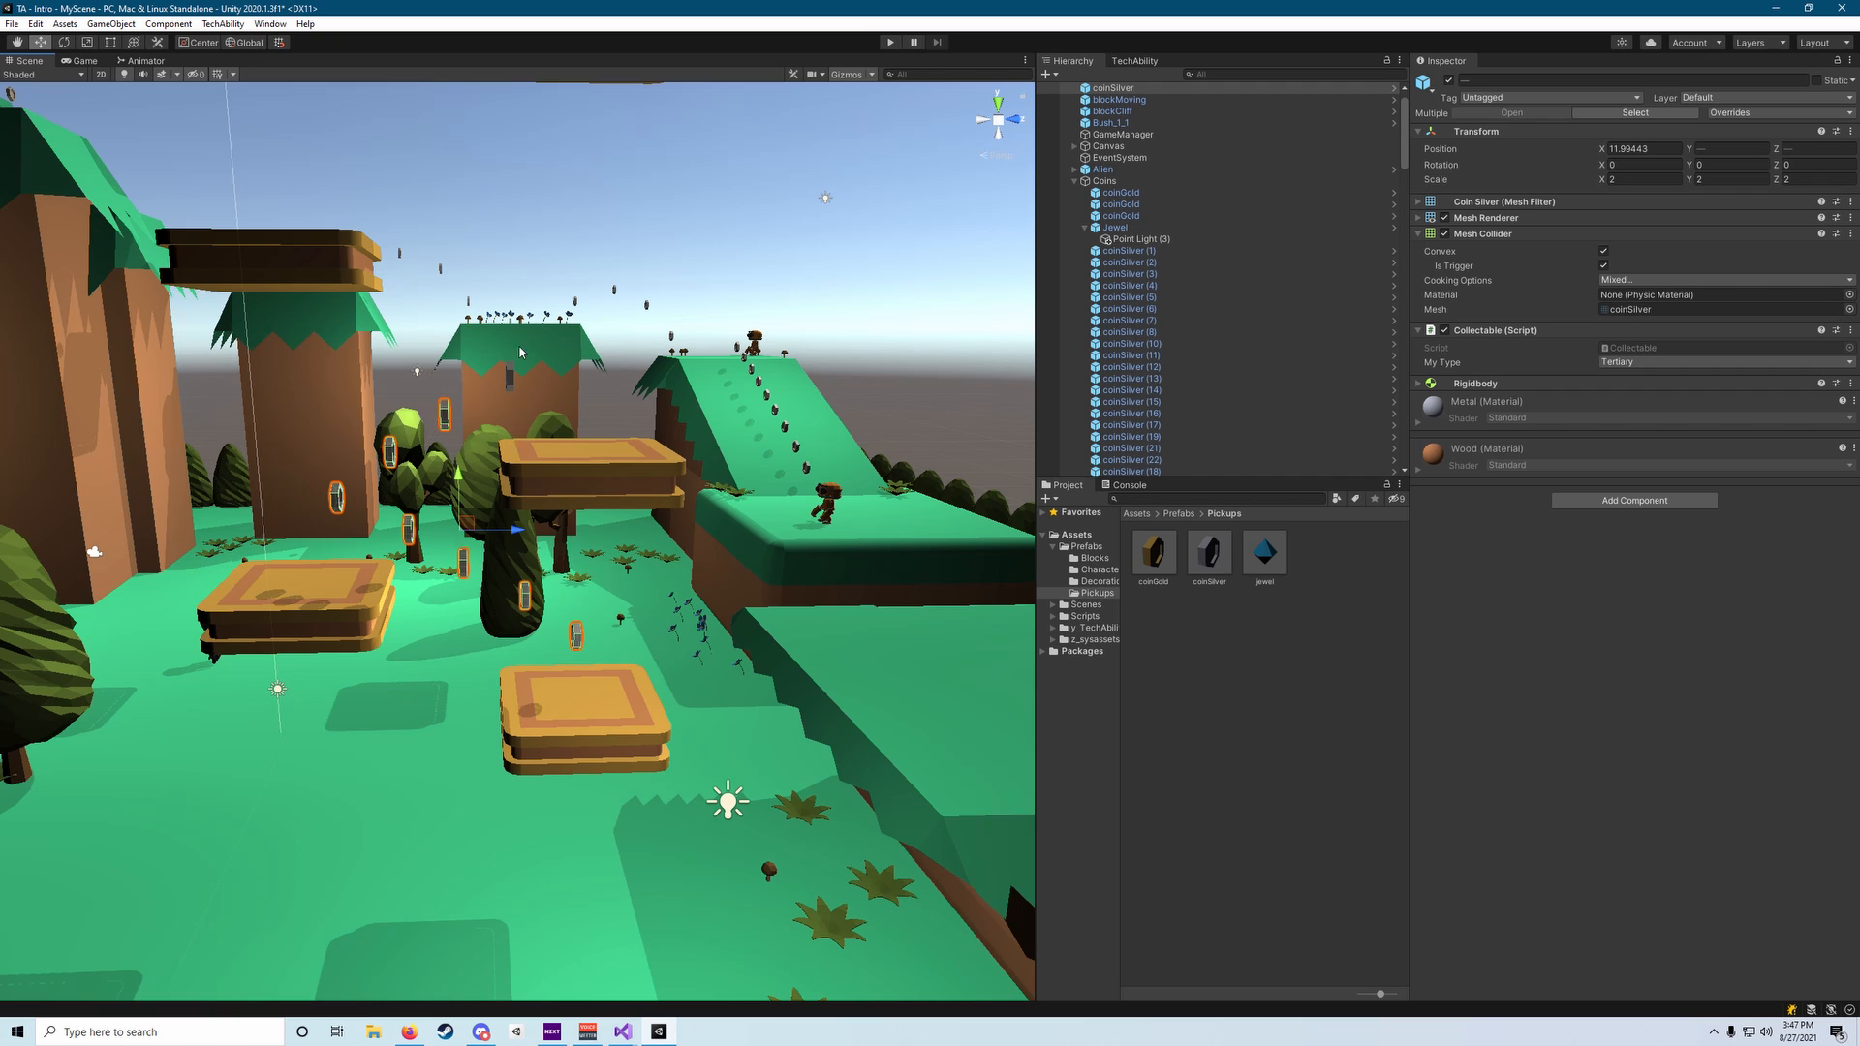
right_drag(654, 485, 587, 468)
key(d)
key(a)
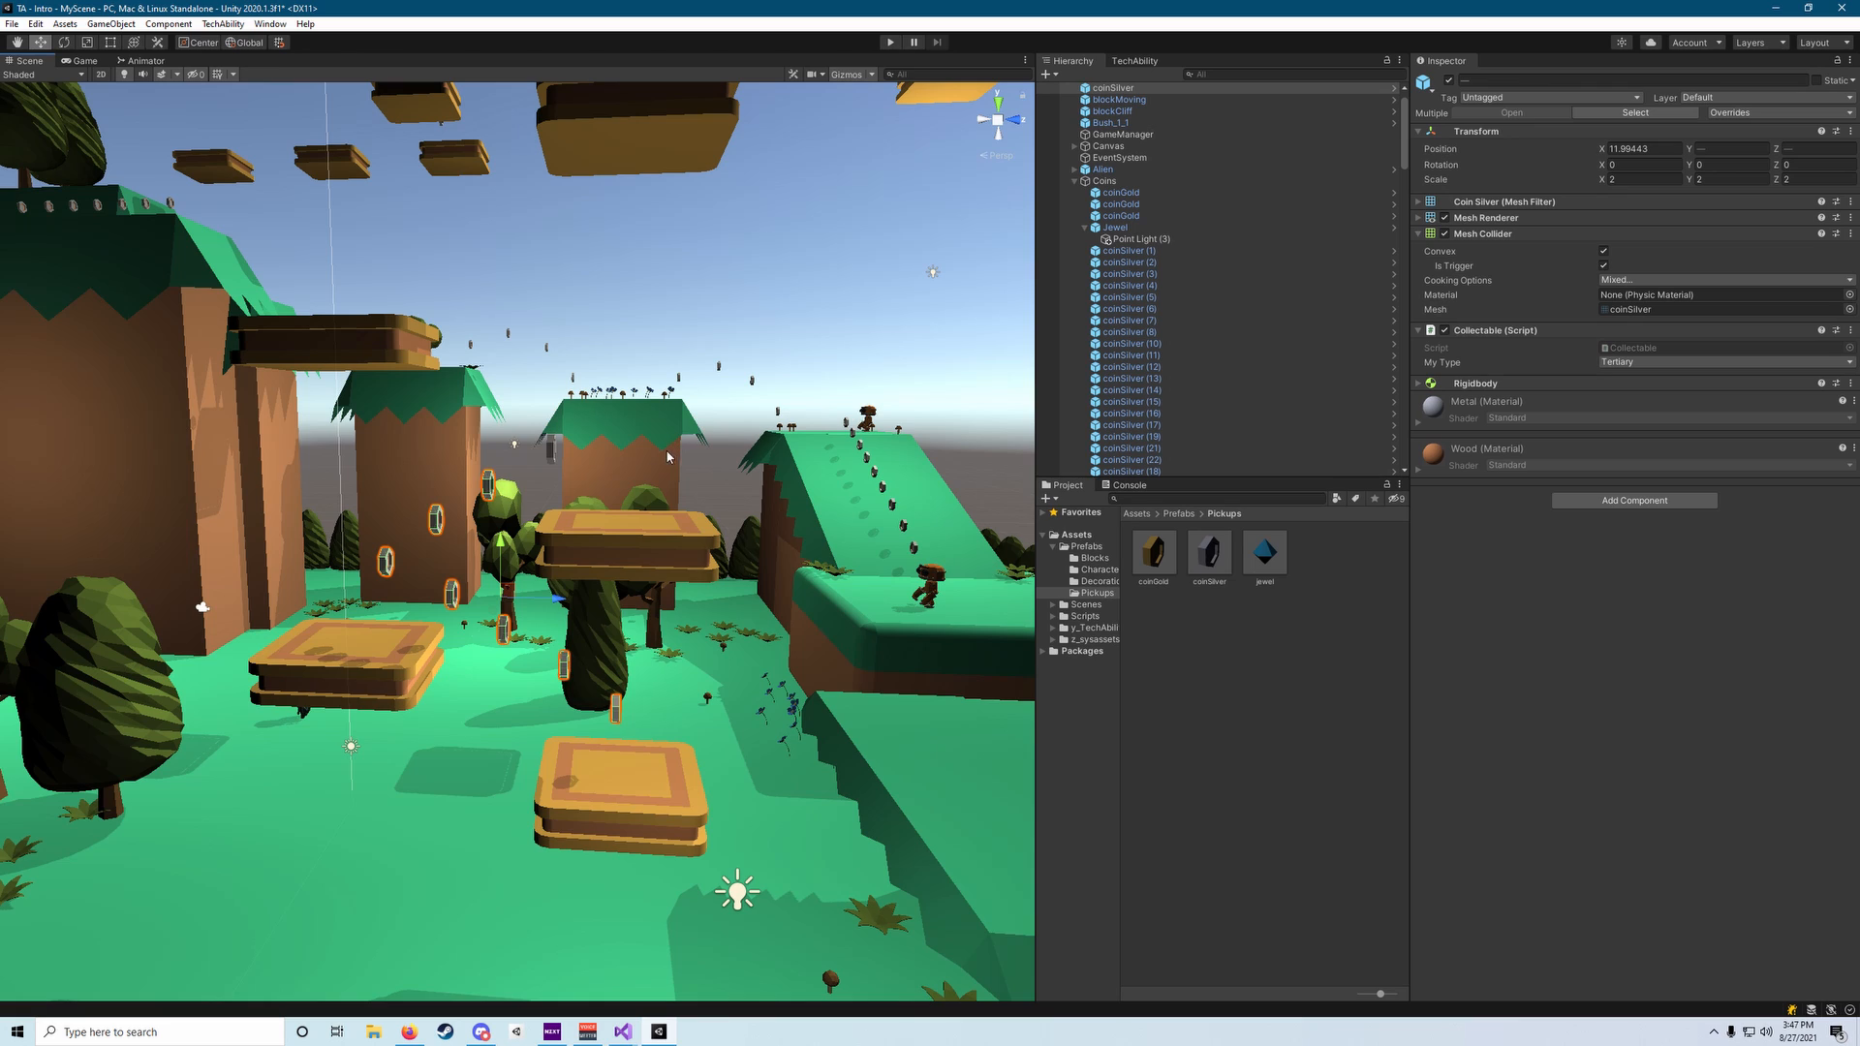
shift+click(524, 627)
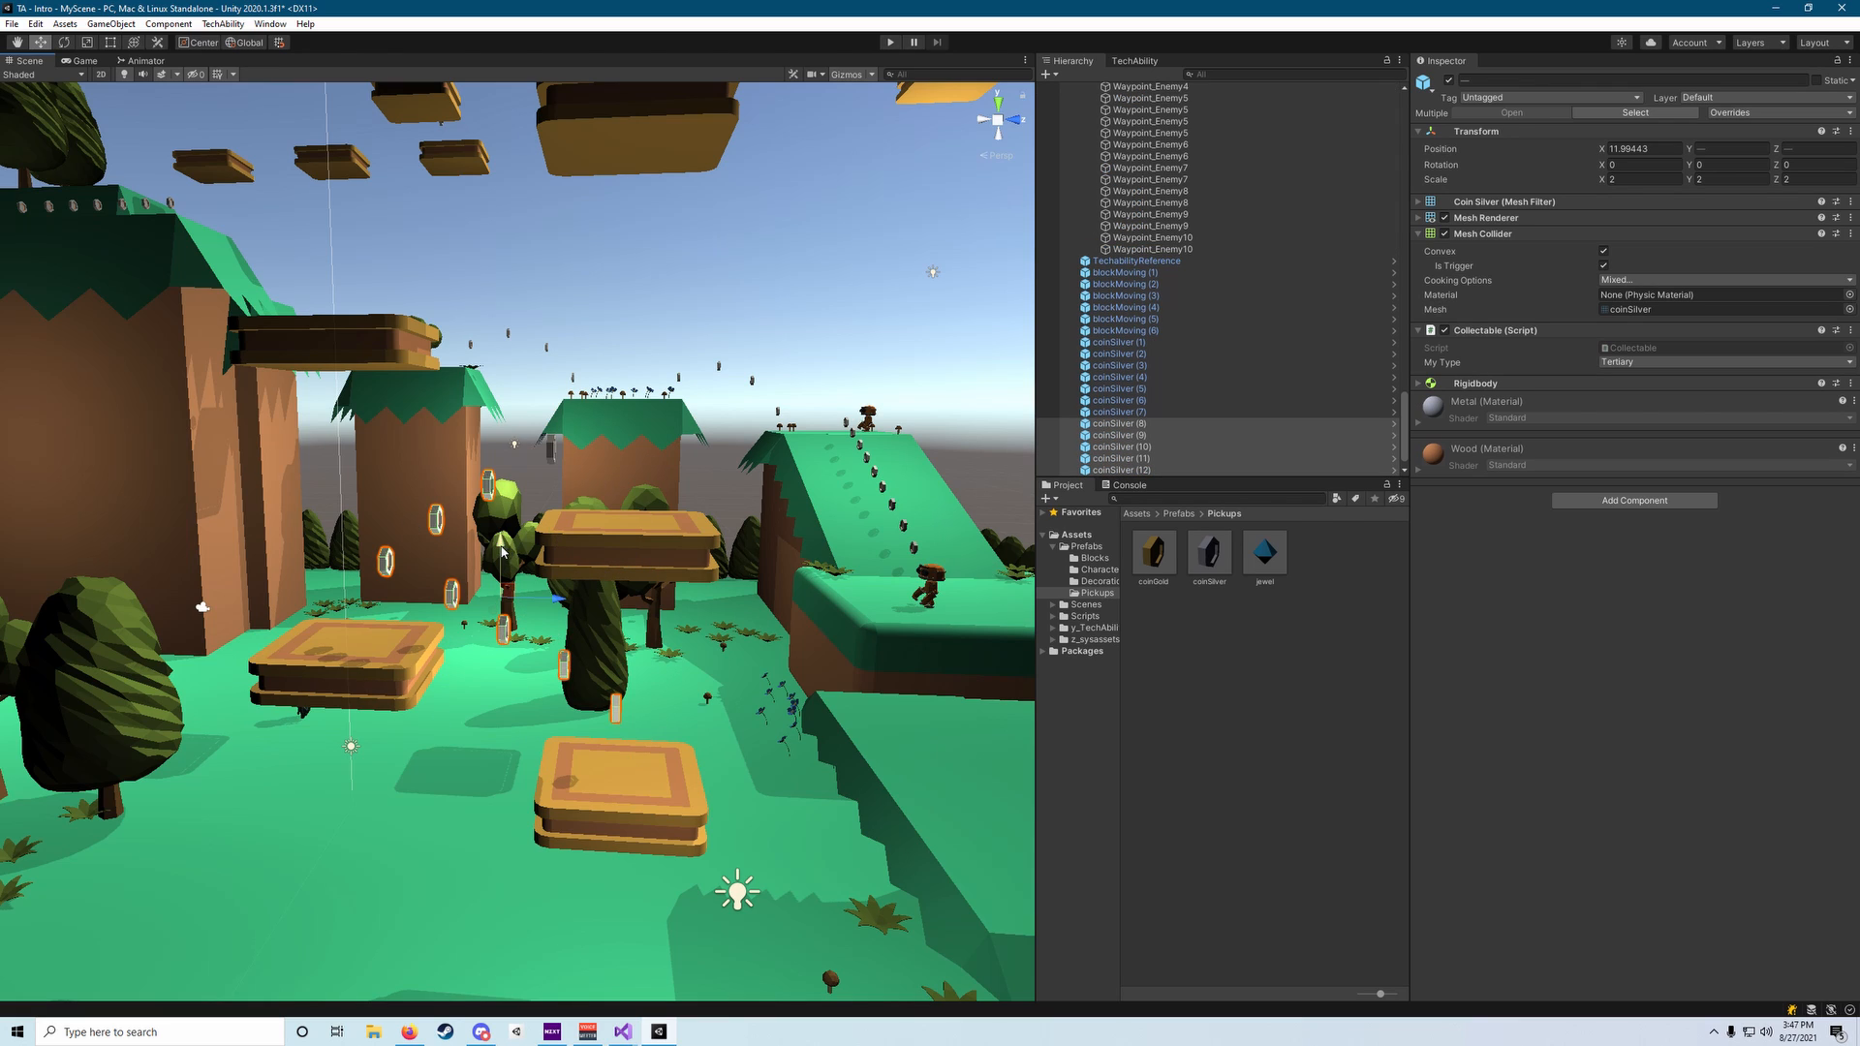
drag(501, 550, 513, 256)
Shift the copied silver coins along Z and lower them slightly so they continue the trail towards the upper platforms.
right_drag(515, 256, 489, 308)
key(s)
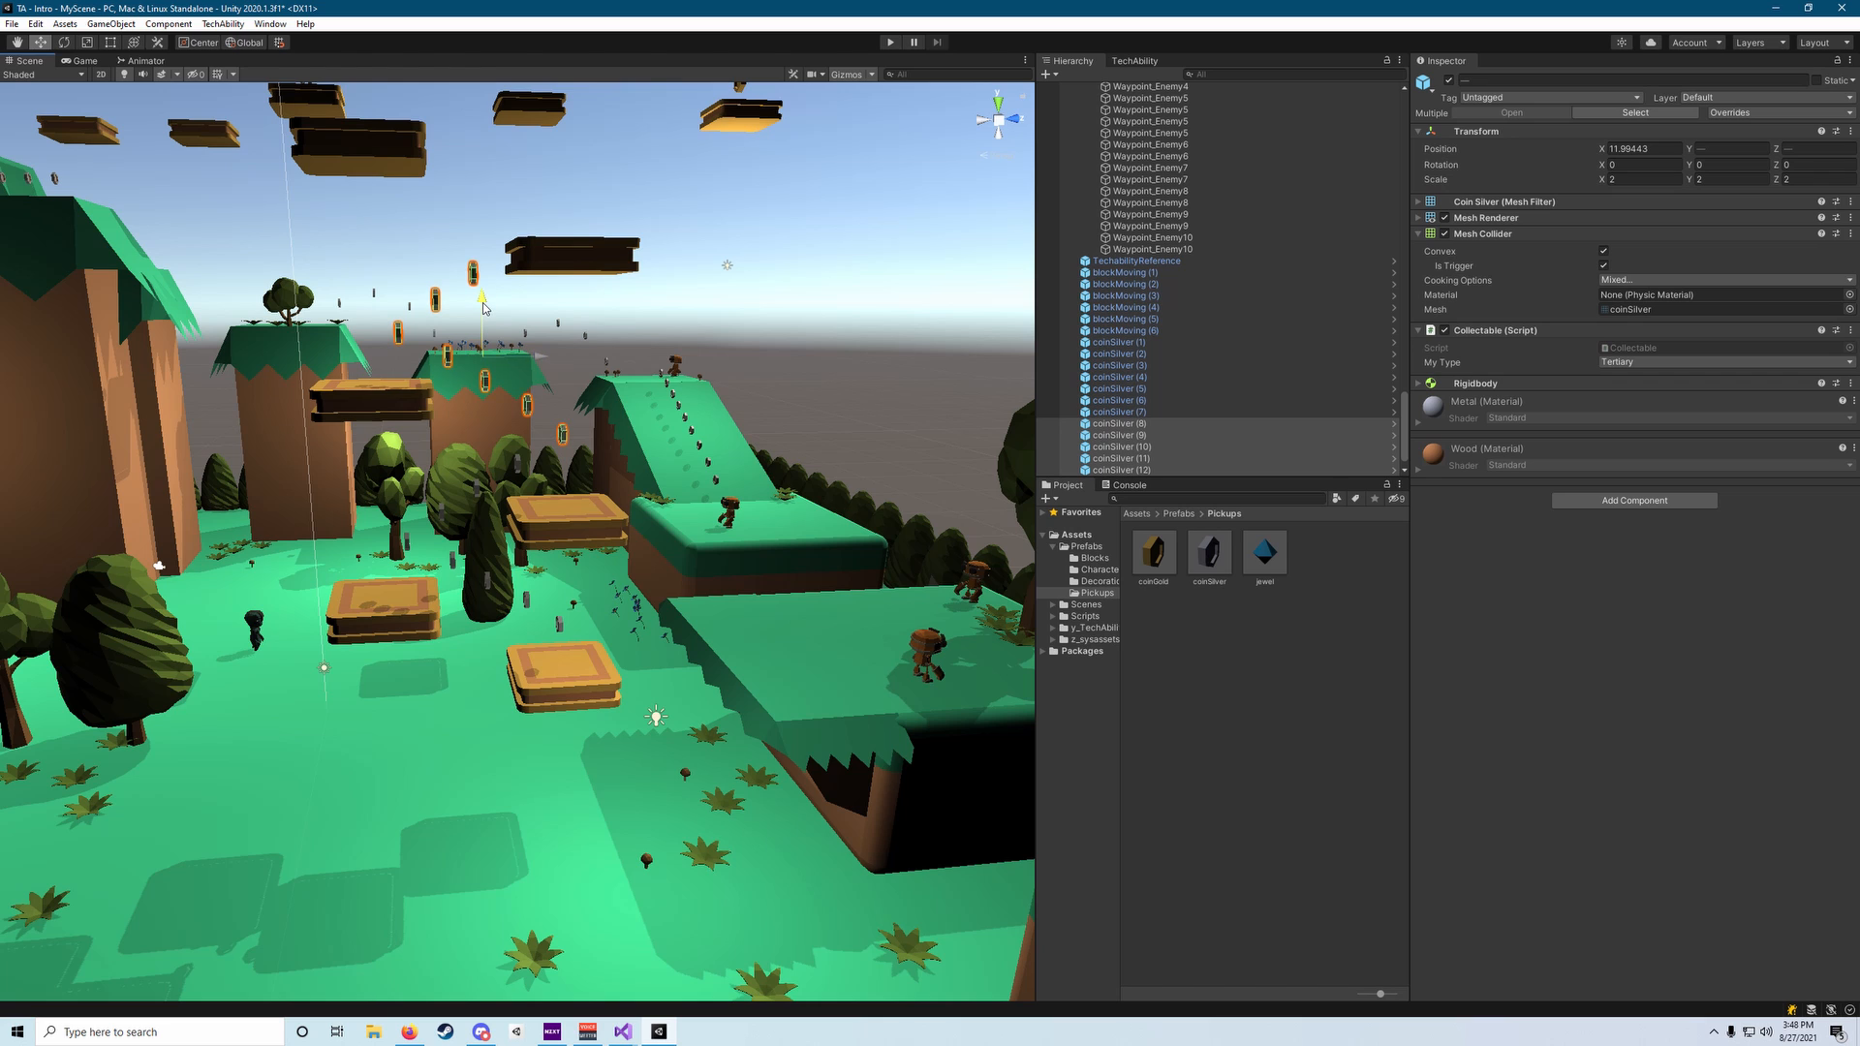
right_drag(621, 326, 618, 331)
alt+drag(616, 333, 608, 331)
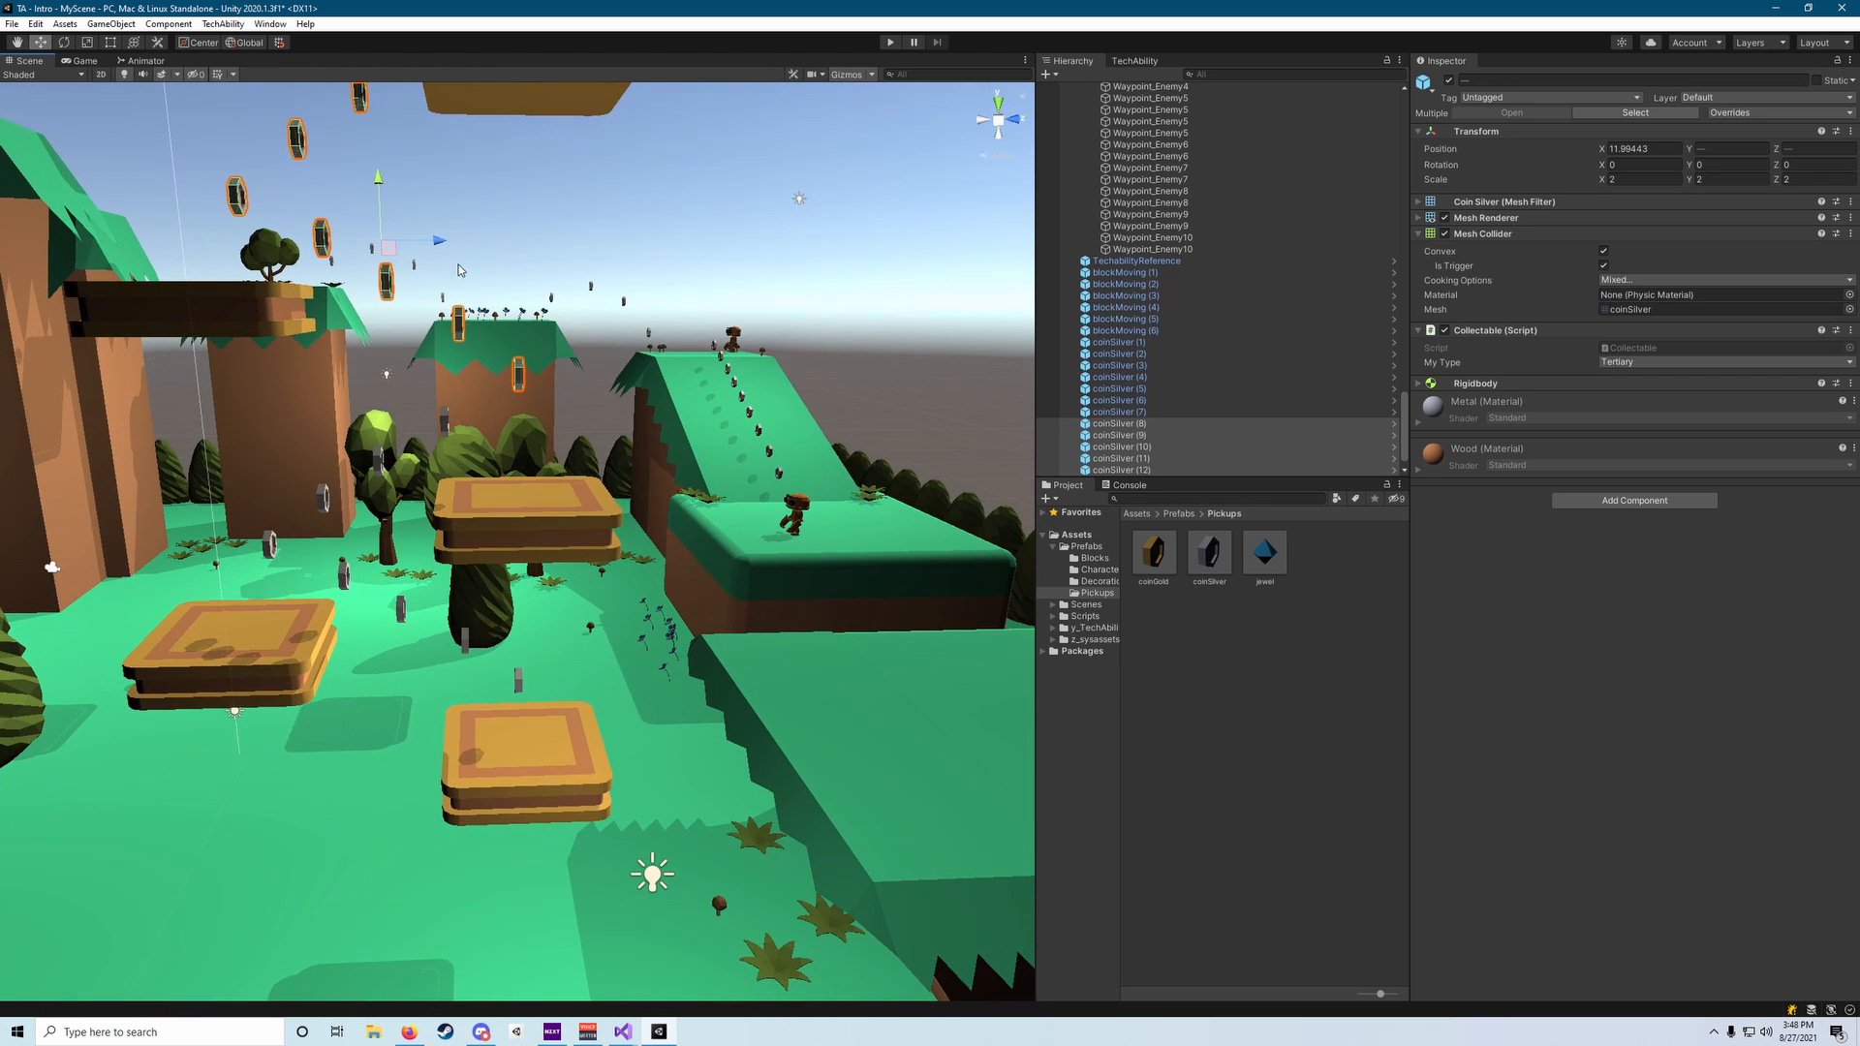
drag(431, 249, 449, 250)
drag(386, 194, 388, 226)
drag(458, 280, 457, 277)
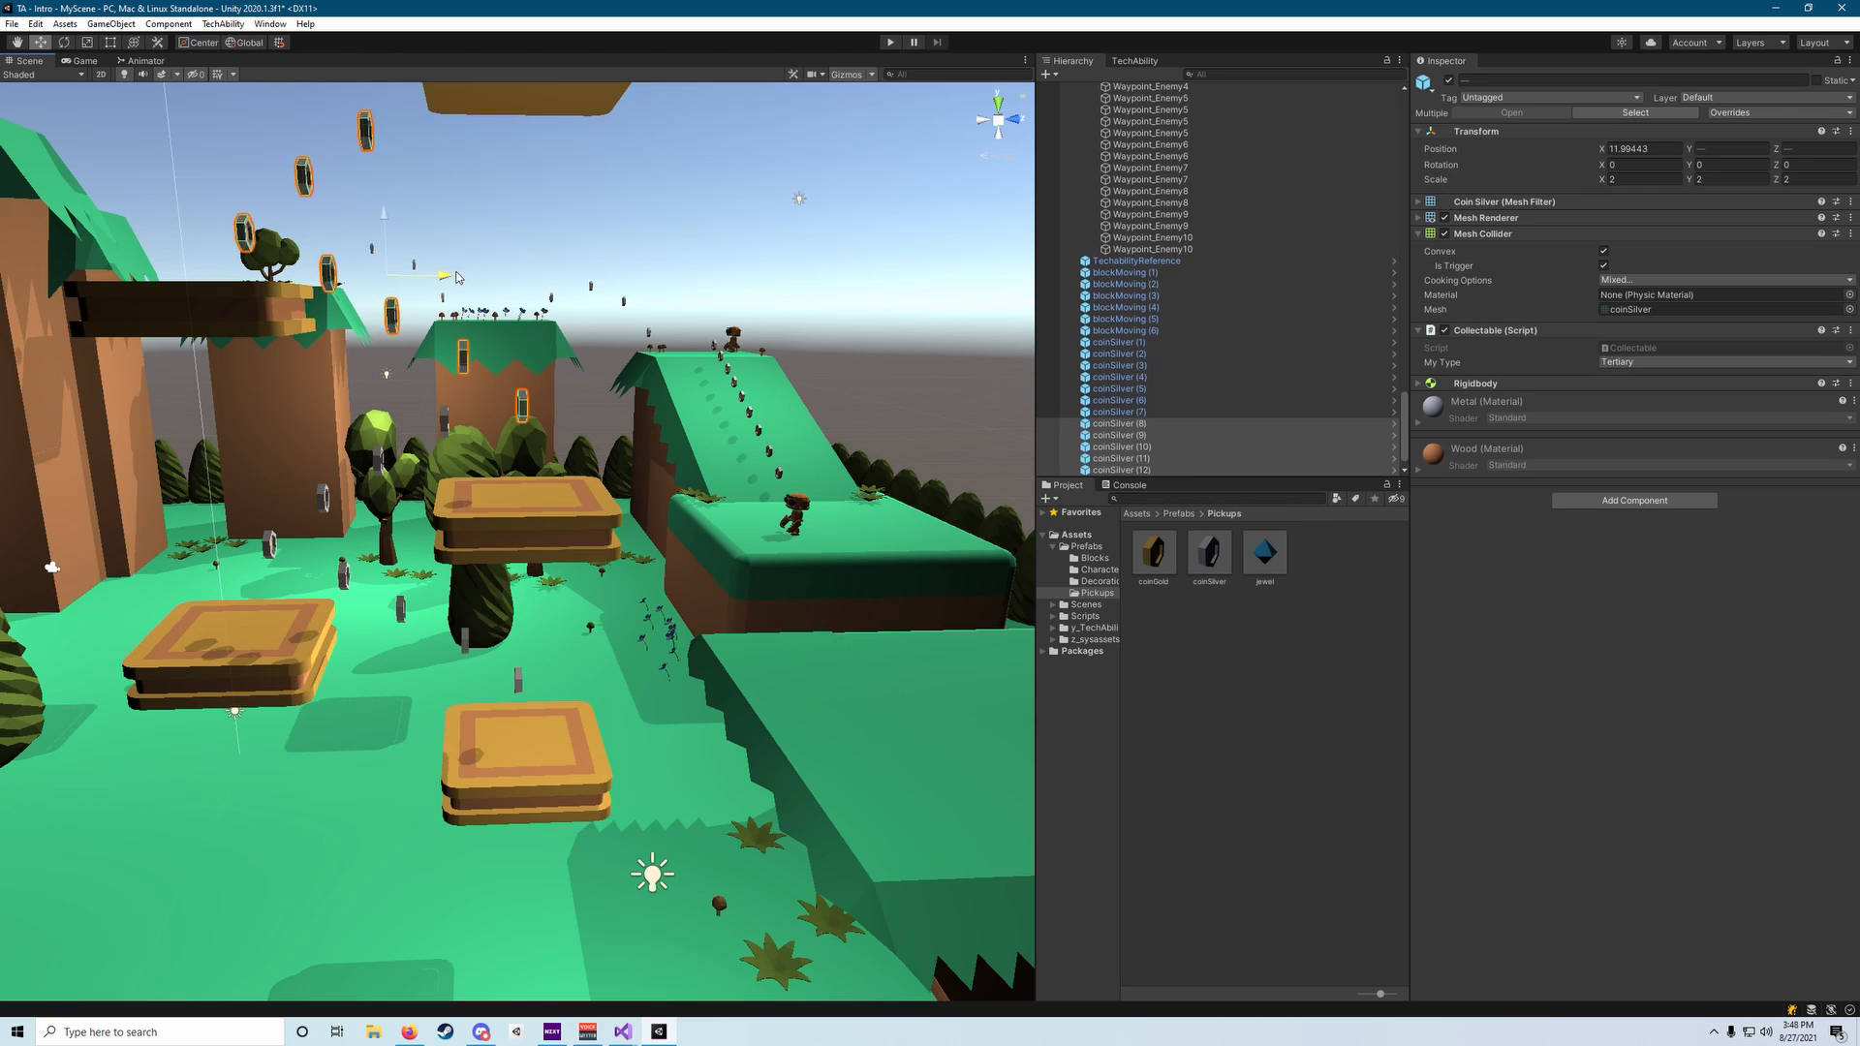
Delete the two highest silver coins from the raised copy of the trail.
click(392, 316)
shift+click(329, 274)
shift+click(244, 233)
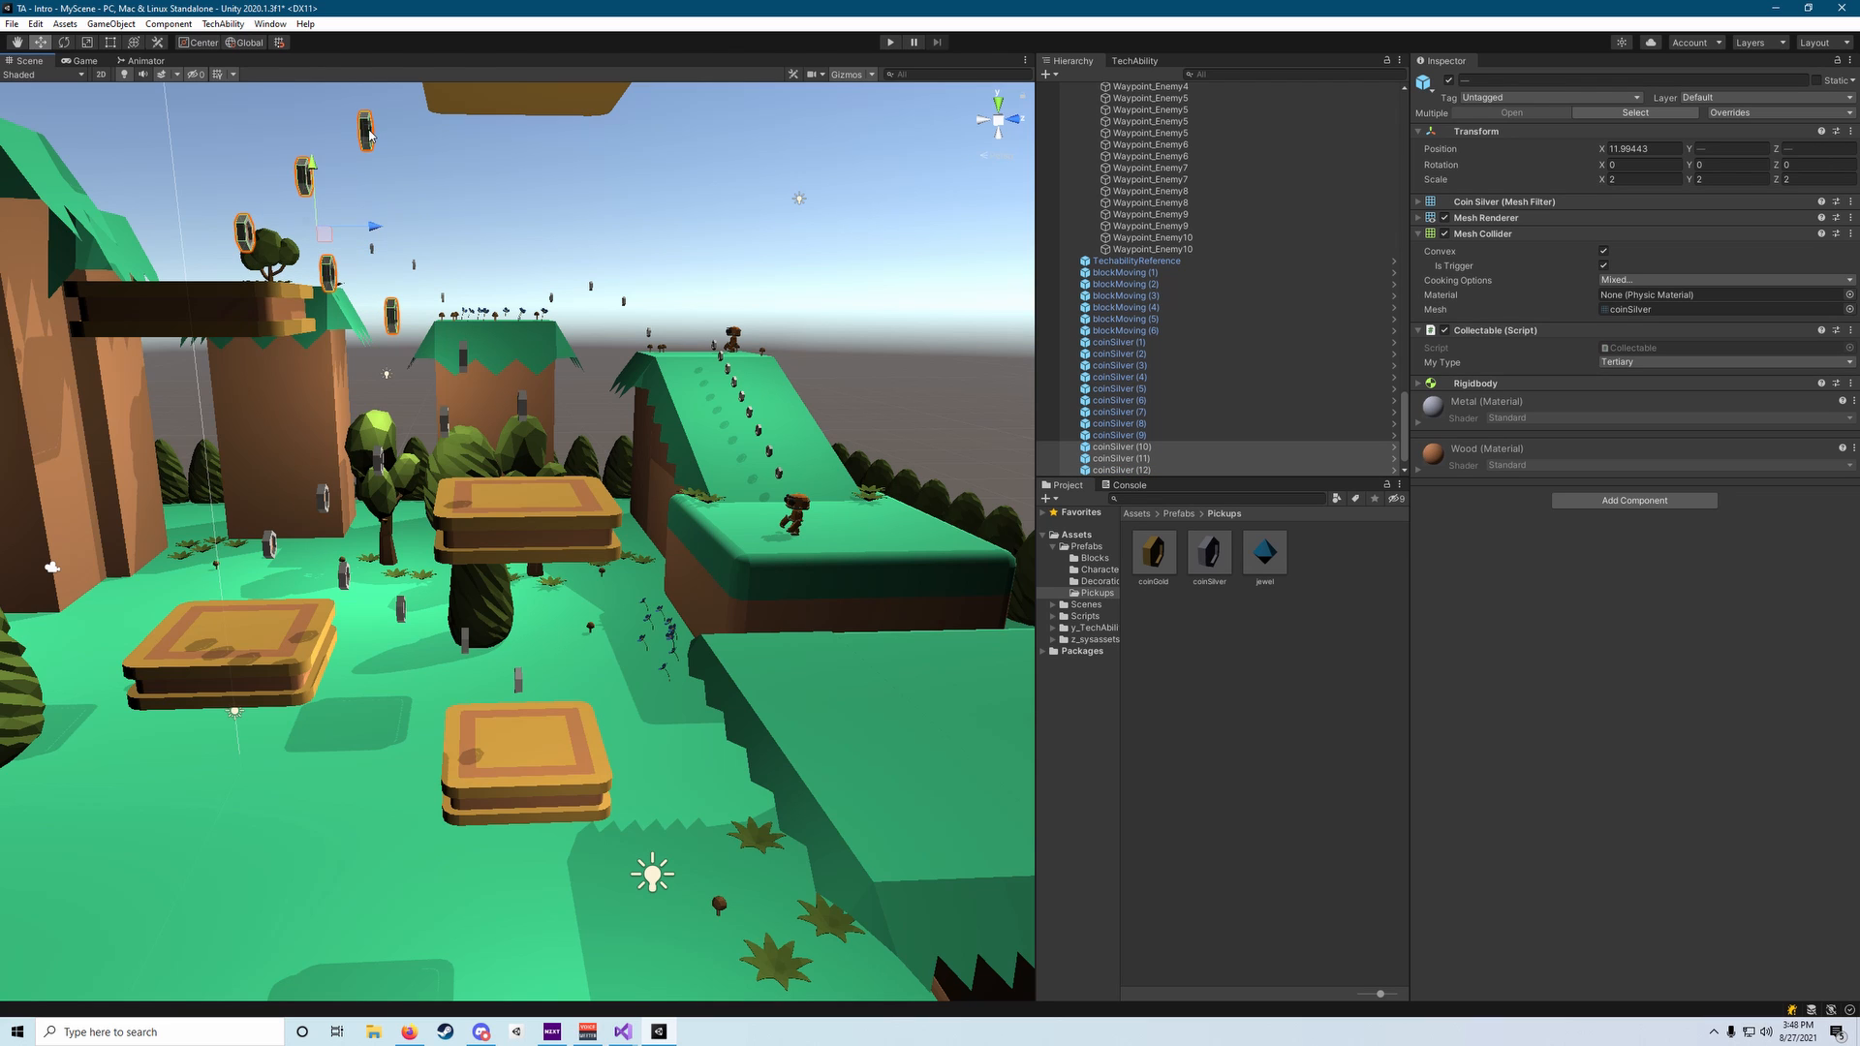
alt+drag(313, 172, 396, 170)
scroll(396, 170, down, 5)
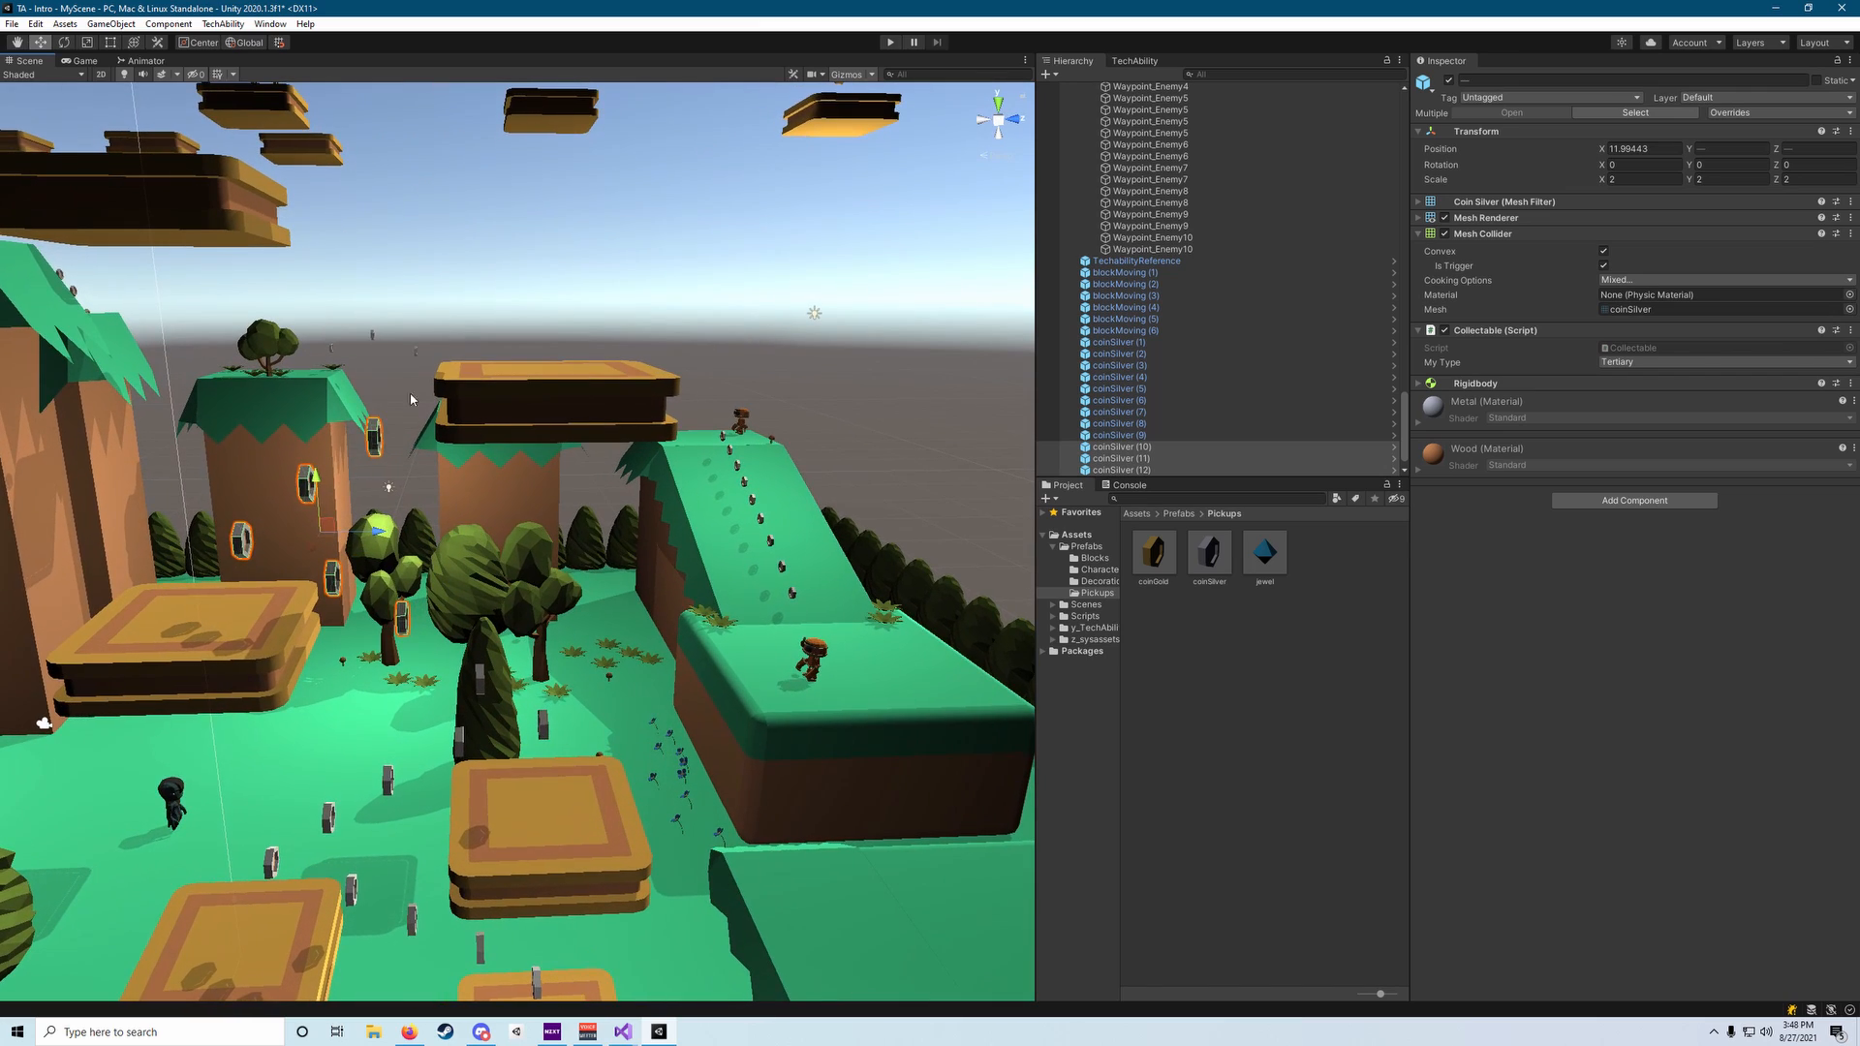
click(358, 447)
click(310, 489)
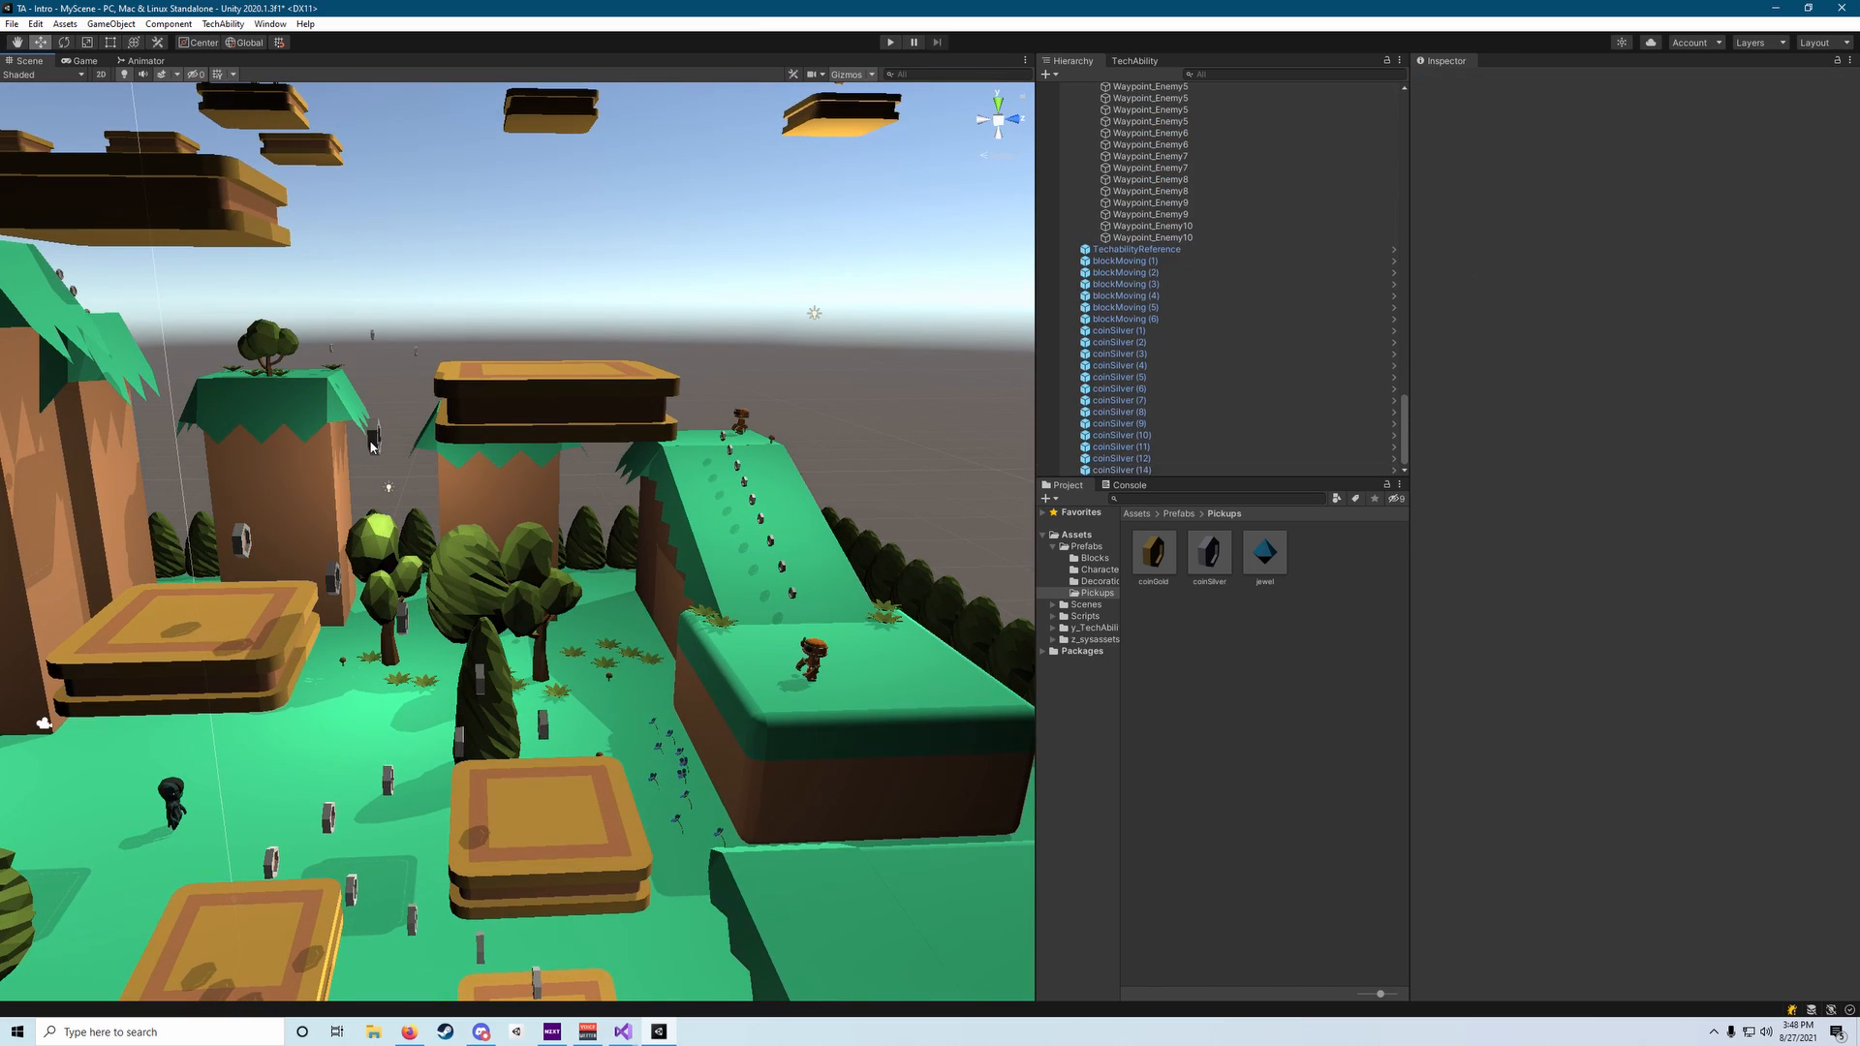
Select the tall grassy block with the tree on top, blockQuarter (2).
alt+drag(445, 523, 462, 414)
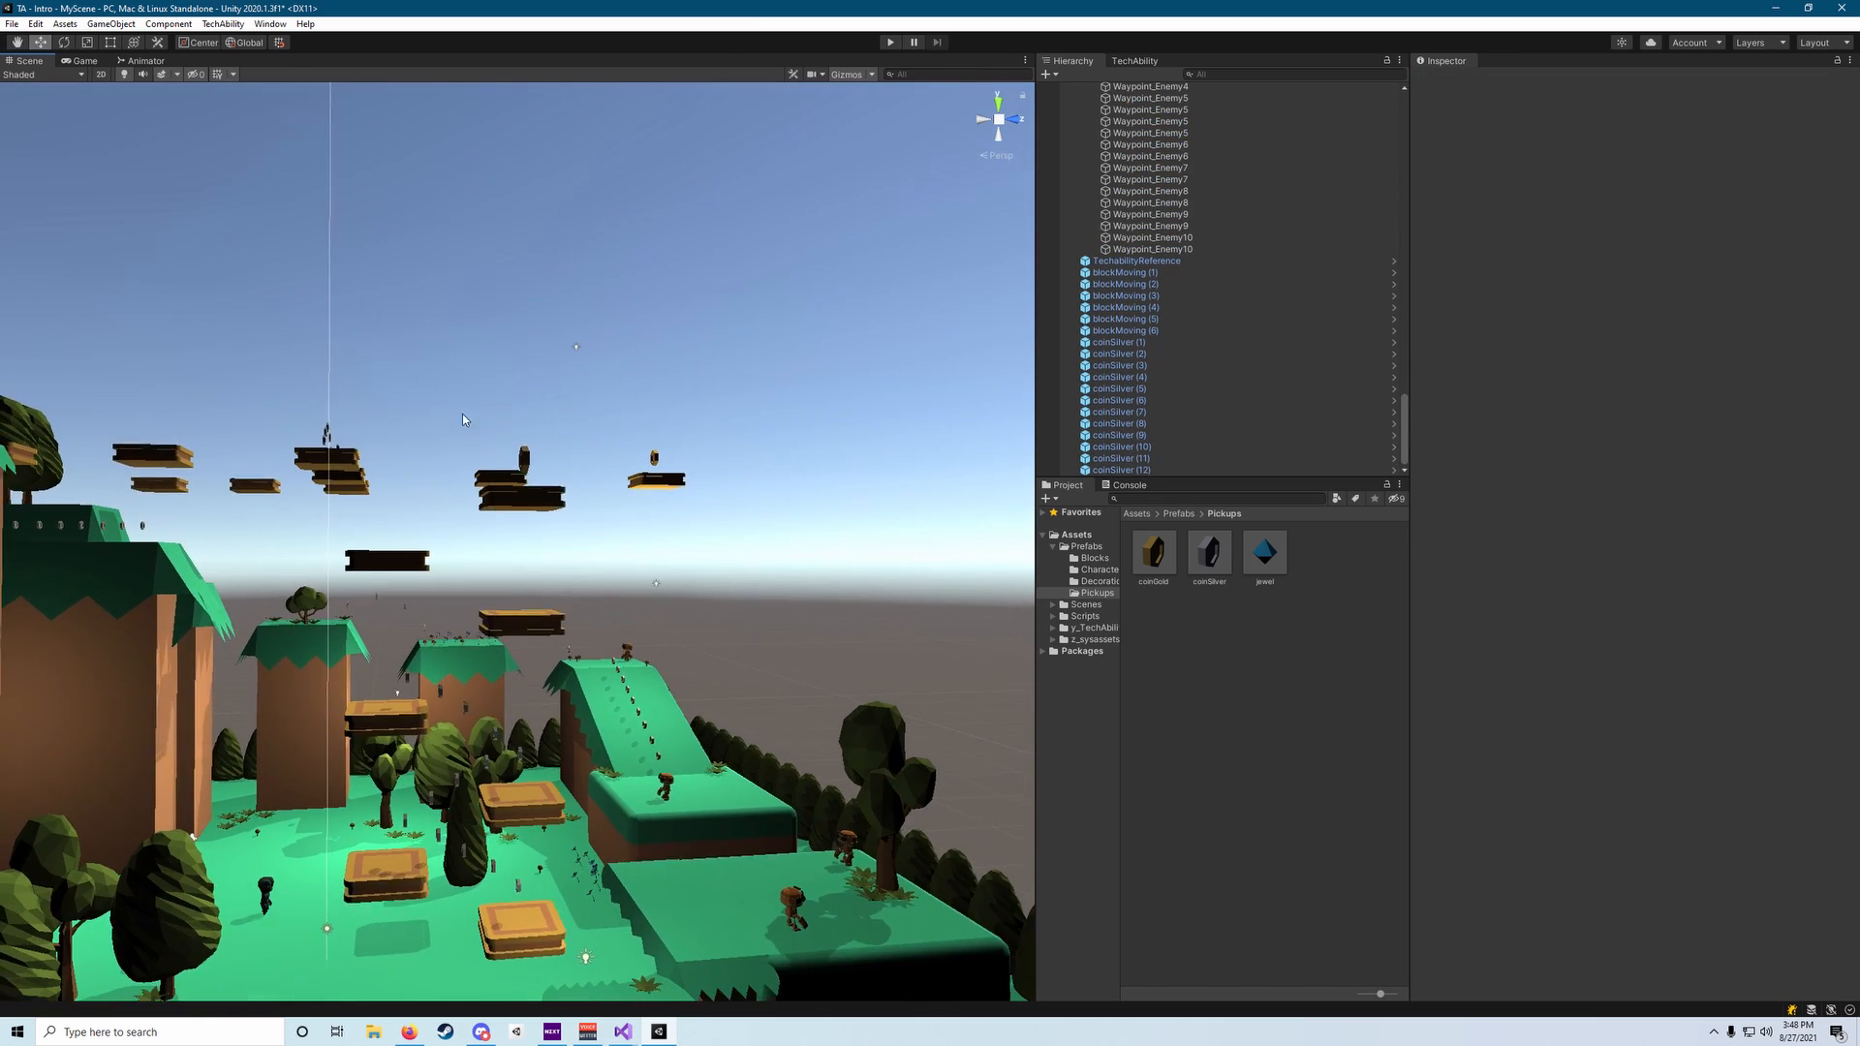
scroll(476, 527, up, 3)
alt+drag(477, 527, 310, 515)
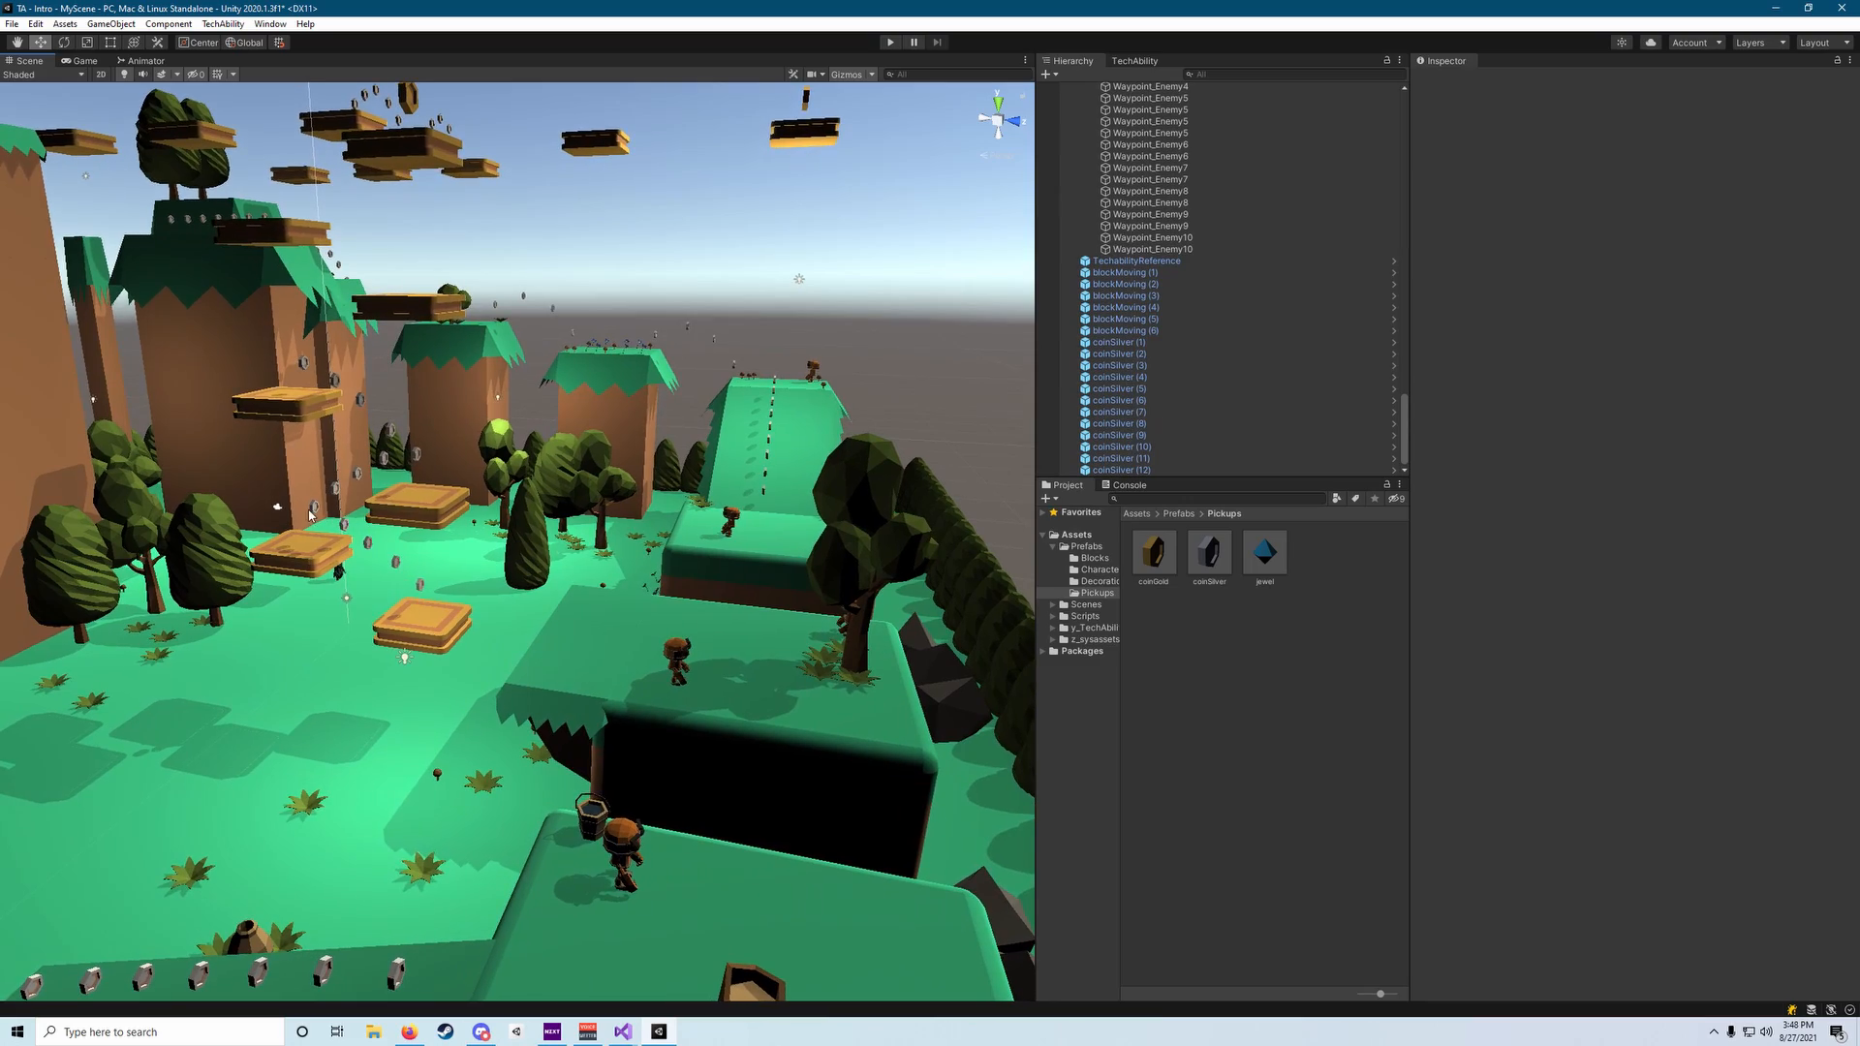
alt+drag(305, 346, 481, 299)
alt+drag(416, 391, 474, 576)
mouse_move(366, 496)
alt+mouse_down()
mouse_move(270, 311)
mouse_move(208, 303)
mouse_move(184, 329)
mouse_move(388, 474)
alt+mouse_up()
click(440, 520)
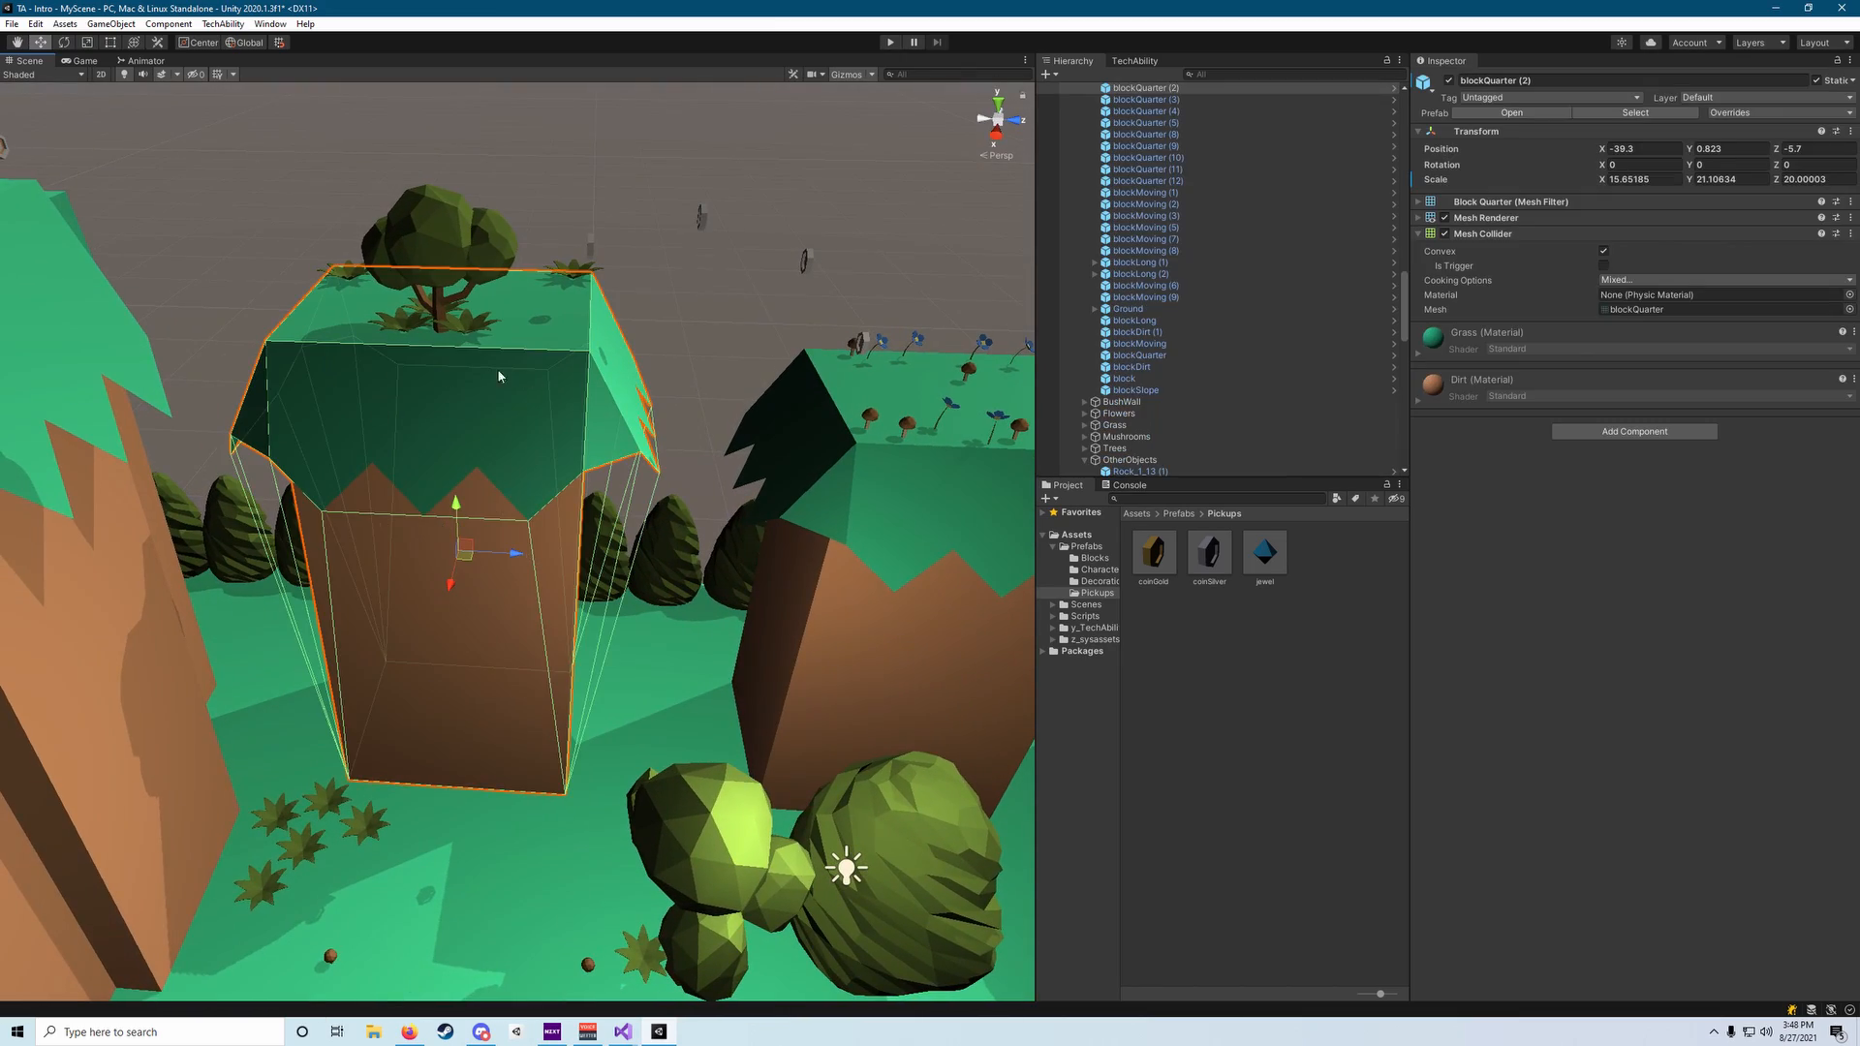
alt+drag(497, 370, 1734, 433)
key(f)
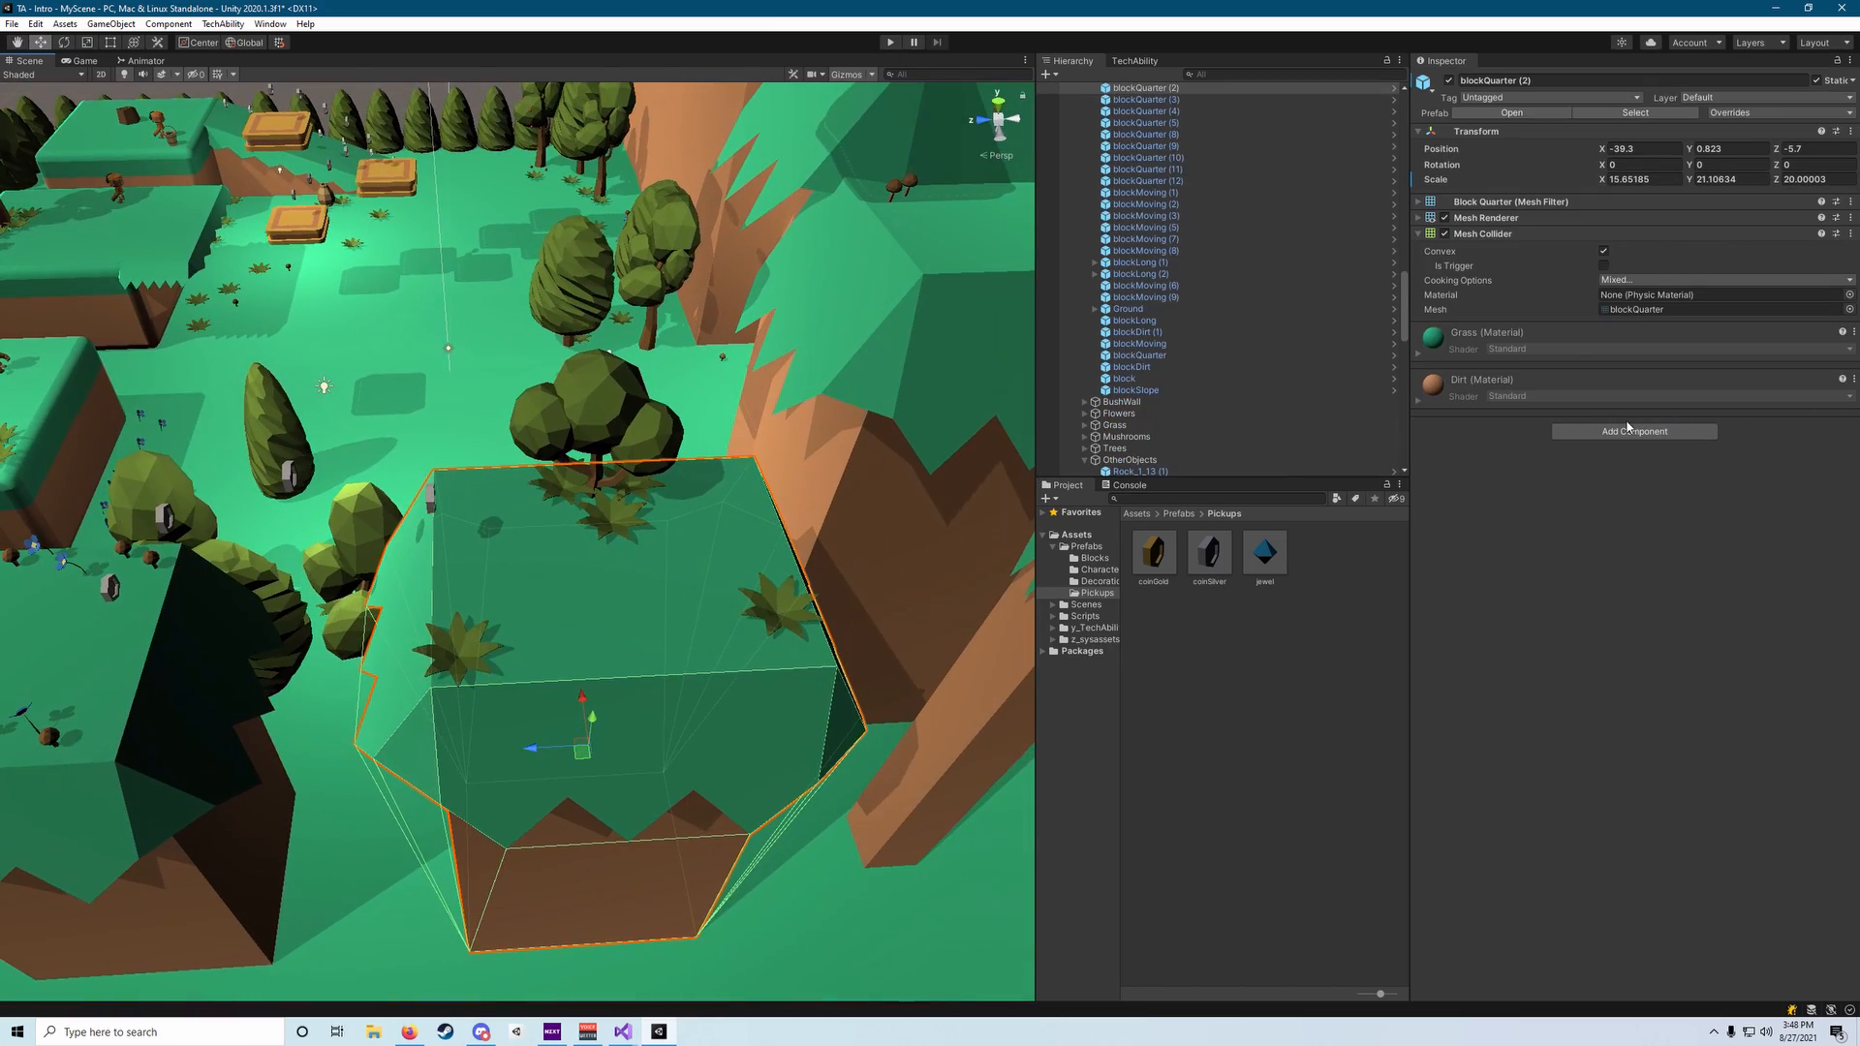
scroll(585, 597, up, 5)
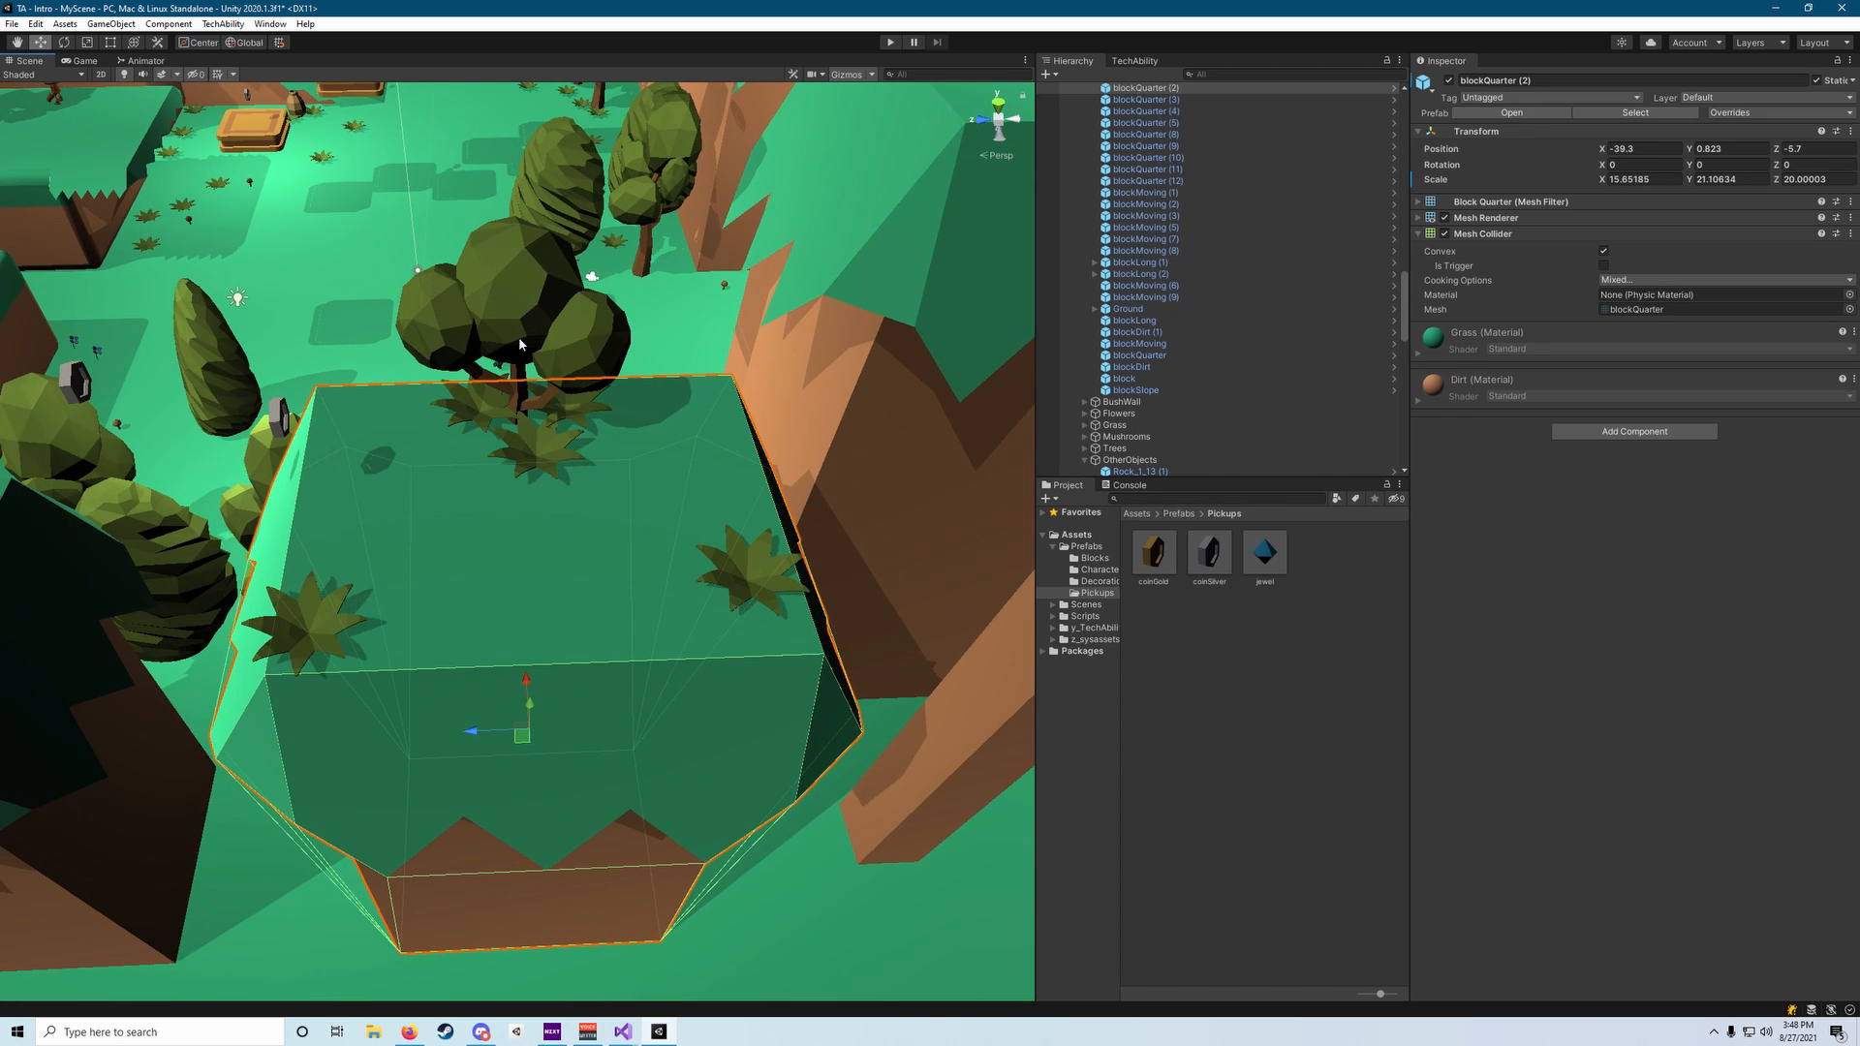
Add the plants and tree on the tall block to the selection, and try repositioning and resizing the whole group.
shift+click(320, 621)
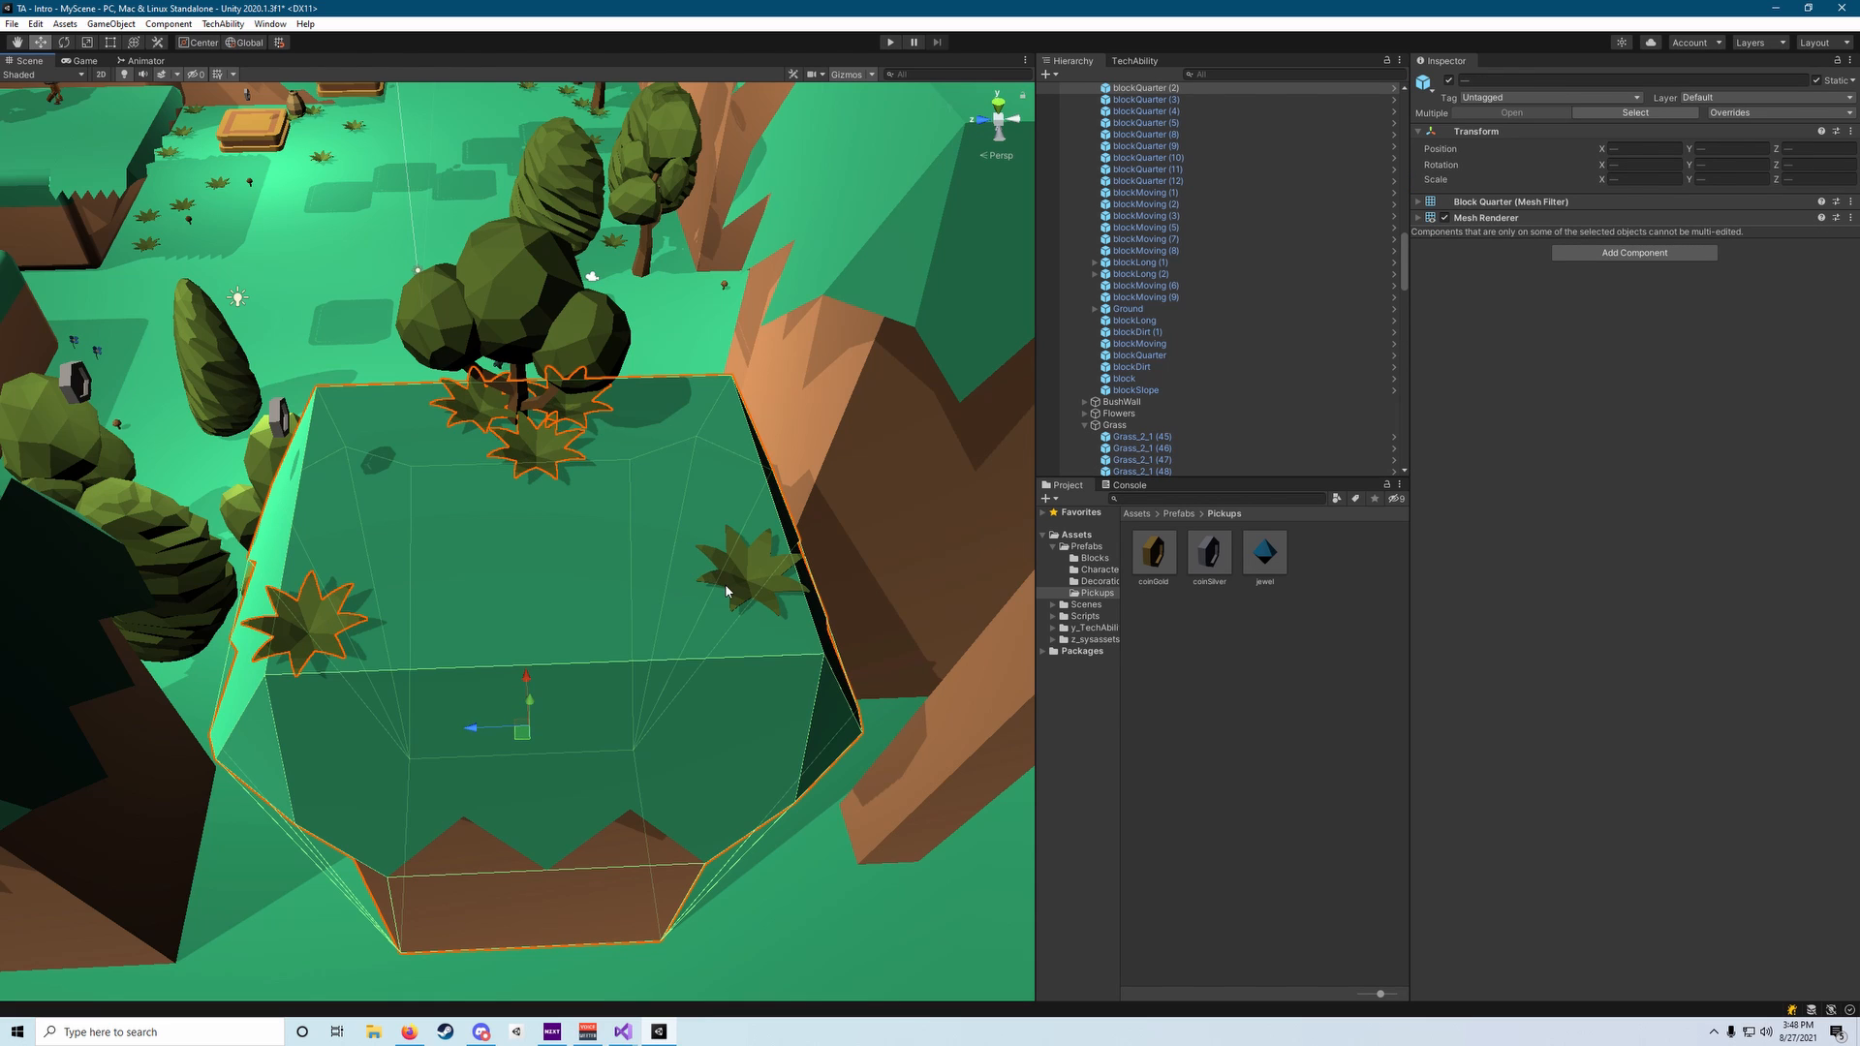
alt+drag(502, 333, 825, 423)
right_drag(825, 423, 826, 423)
drag(533, 683, 329, 548)
key(r)
key(w)
key(r)
right_drag(732, 581, 812, 644)
alt+drag(618, 333, 751, 378)
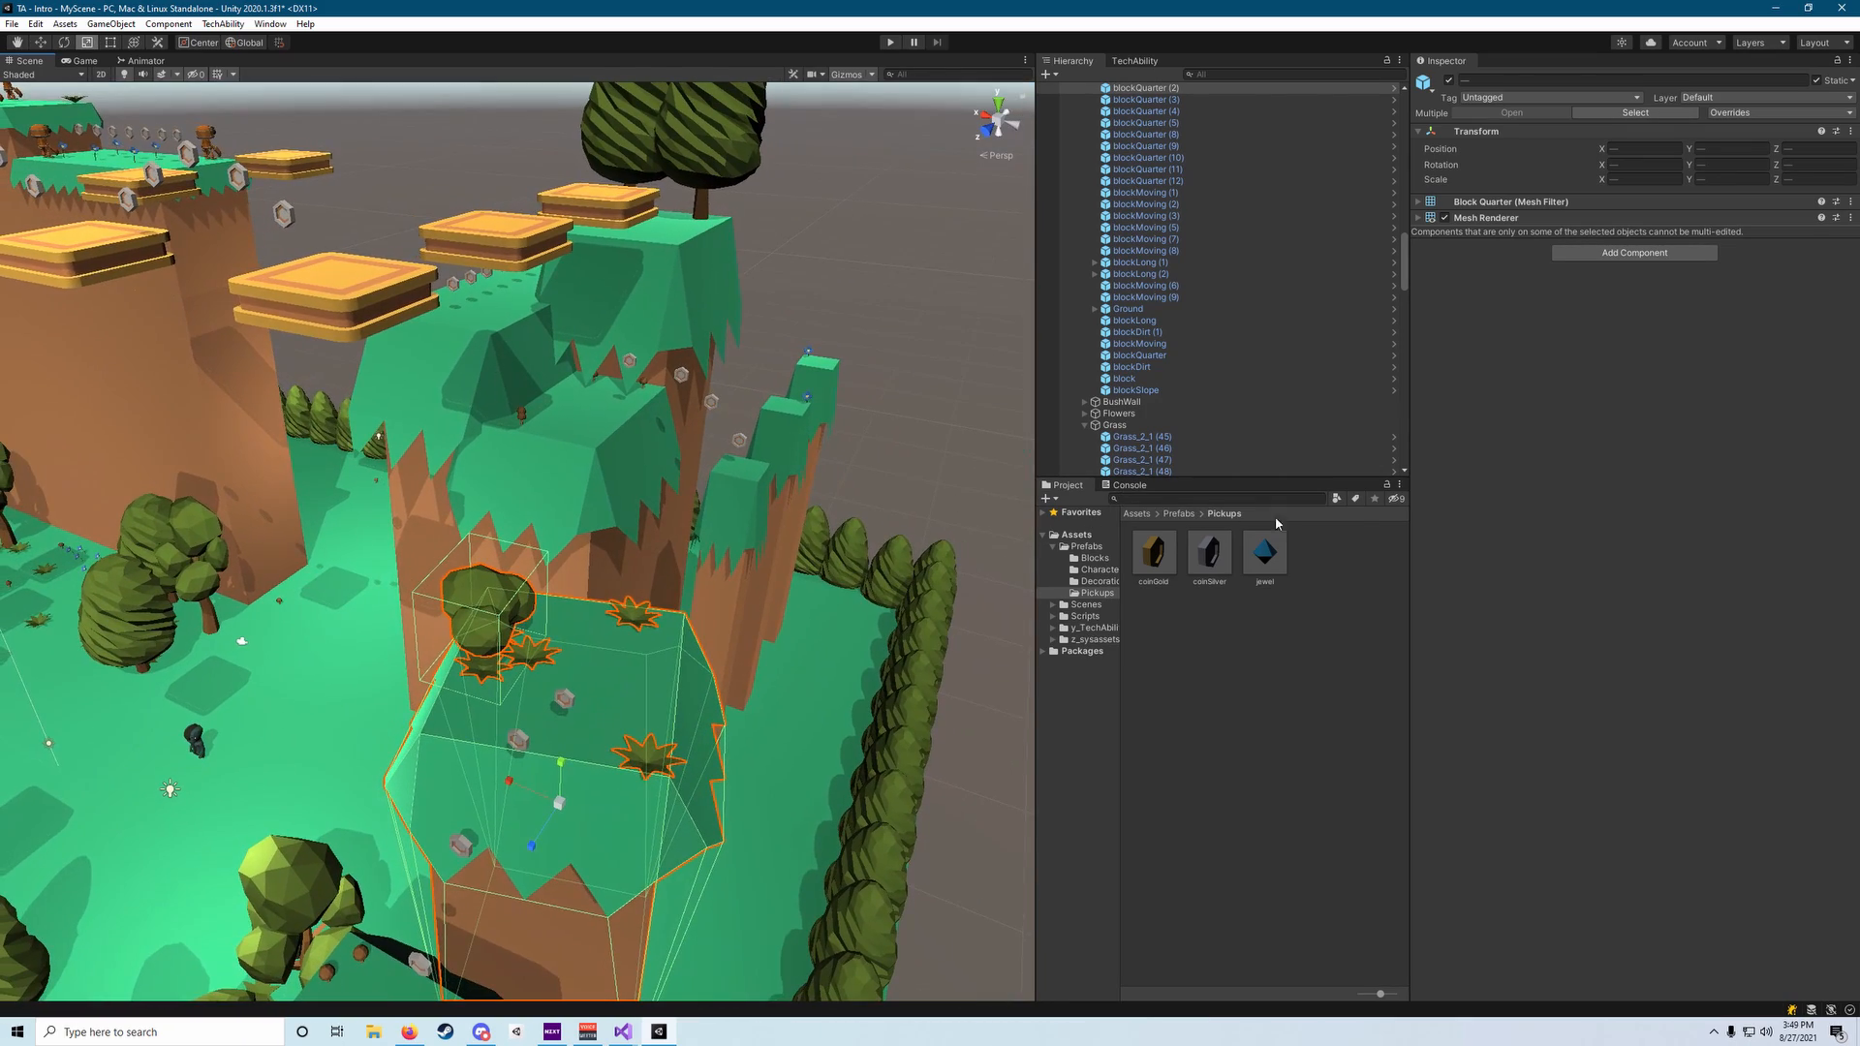
Open the Blocks prefab folder and place a blockCurve prefab on top of the tall grassy block.
click(1095, 559)
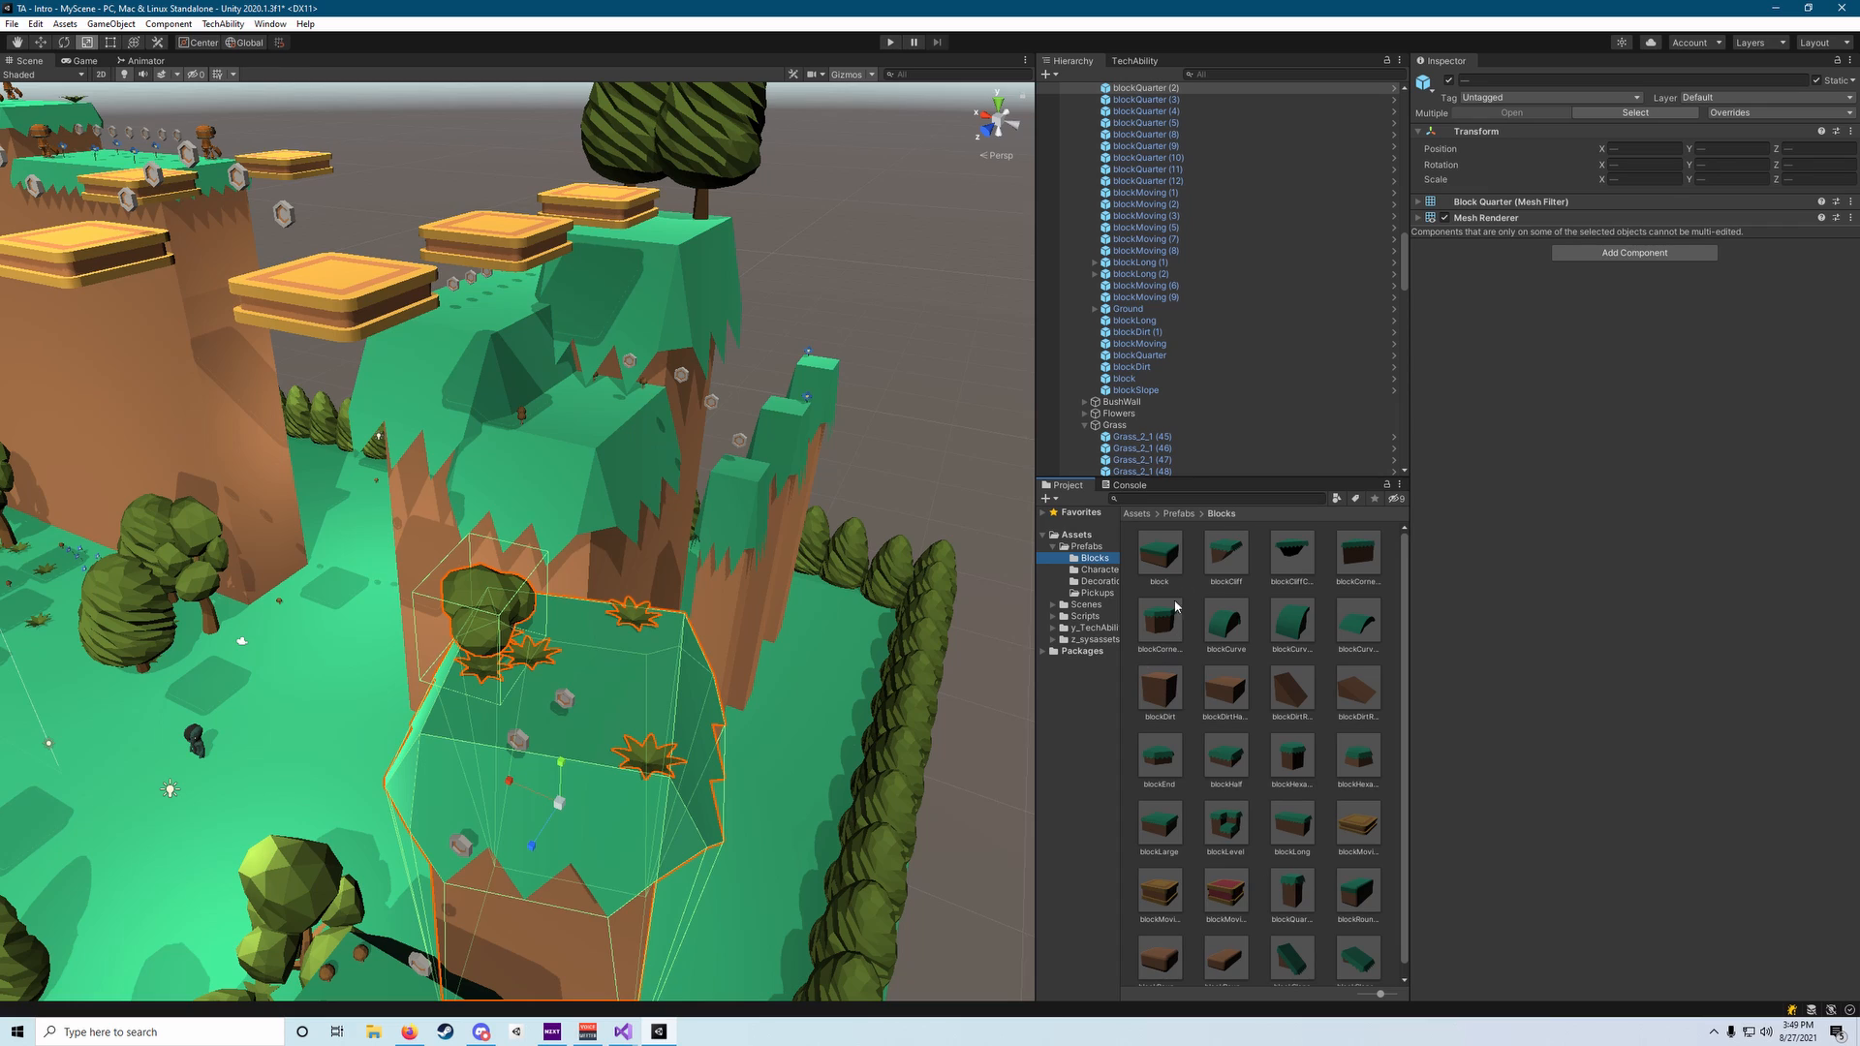
scroll(1226, 679, down, 1)
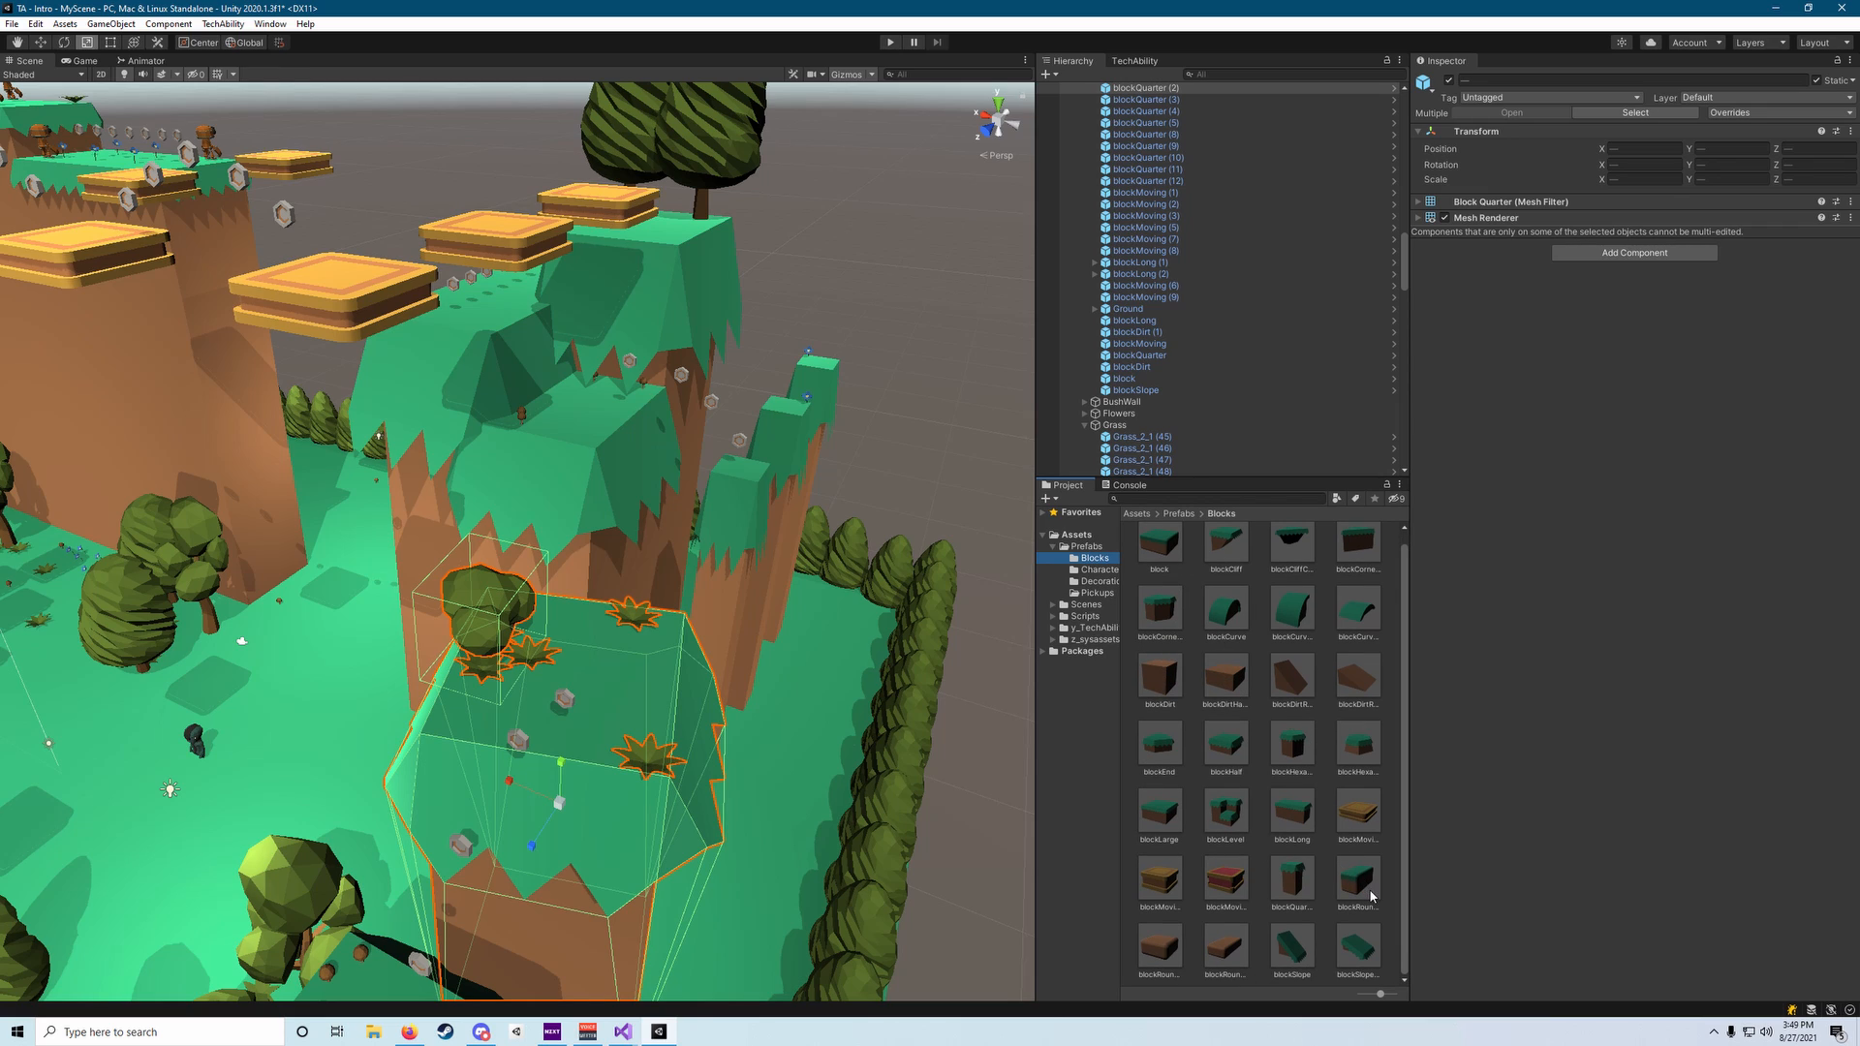
scroll(1288, 697, up, 1)
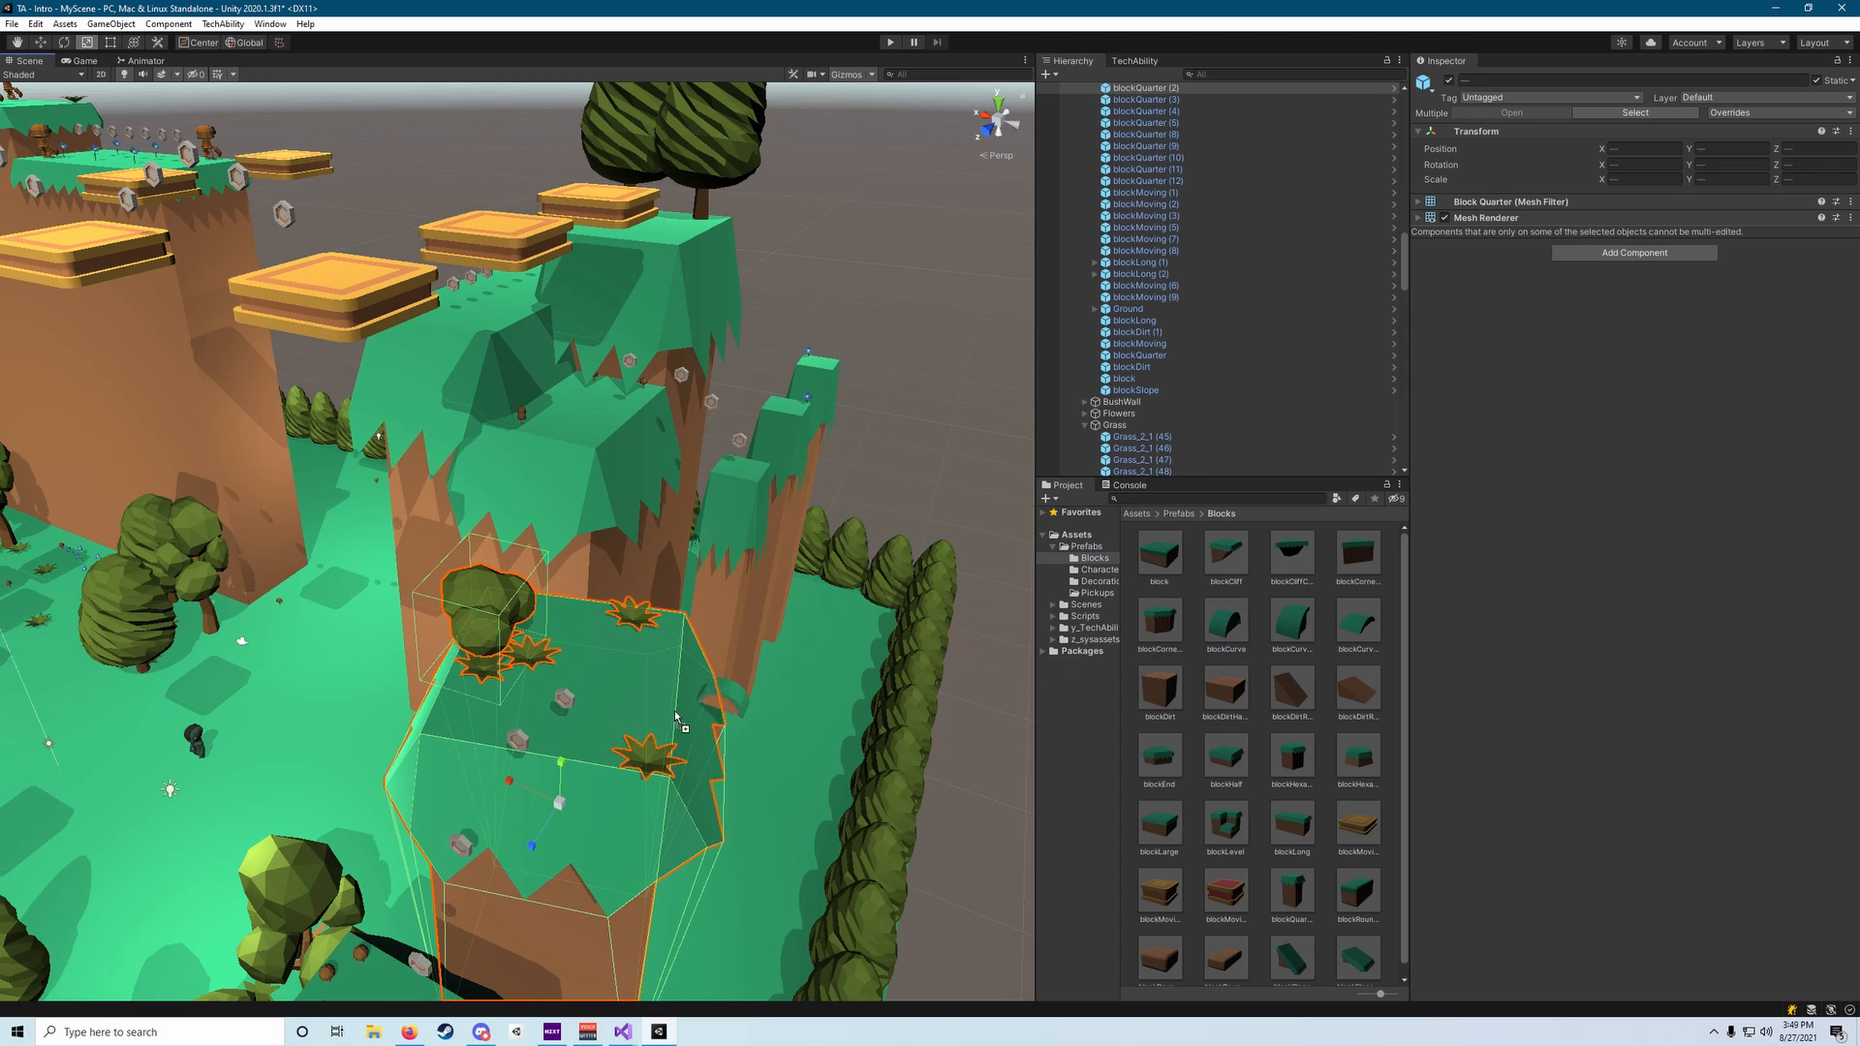
drag(586, 675, 587, 675)
right_drag(587, 675, 797, 604)
key(w)
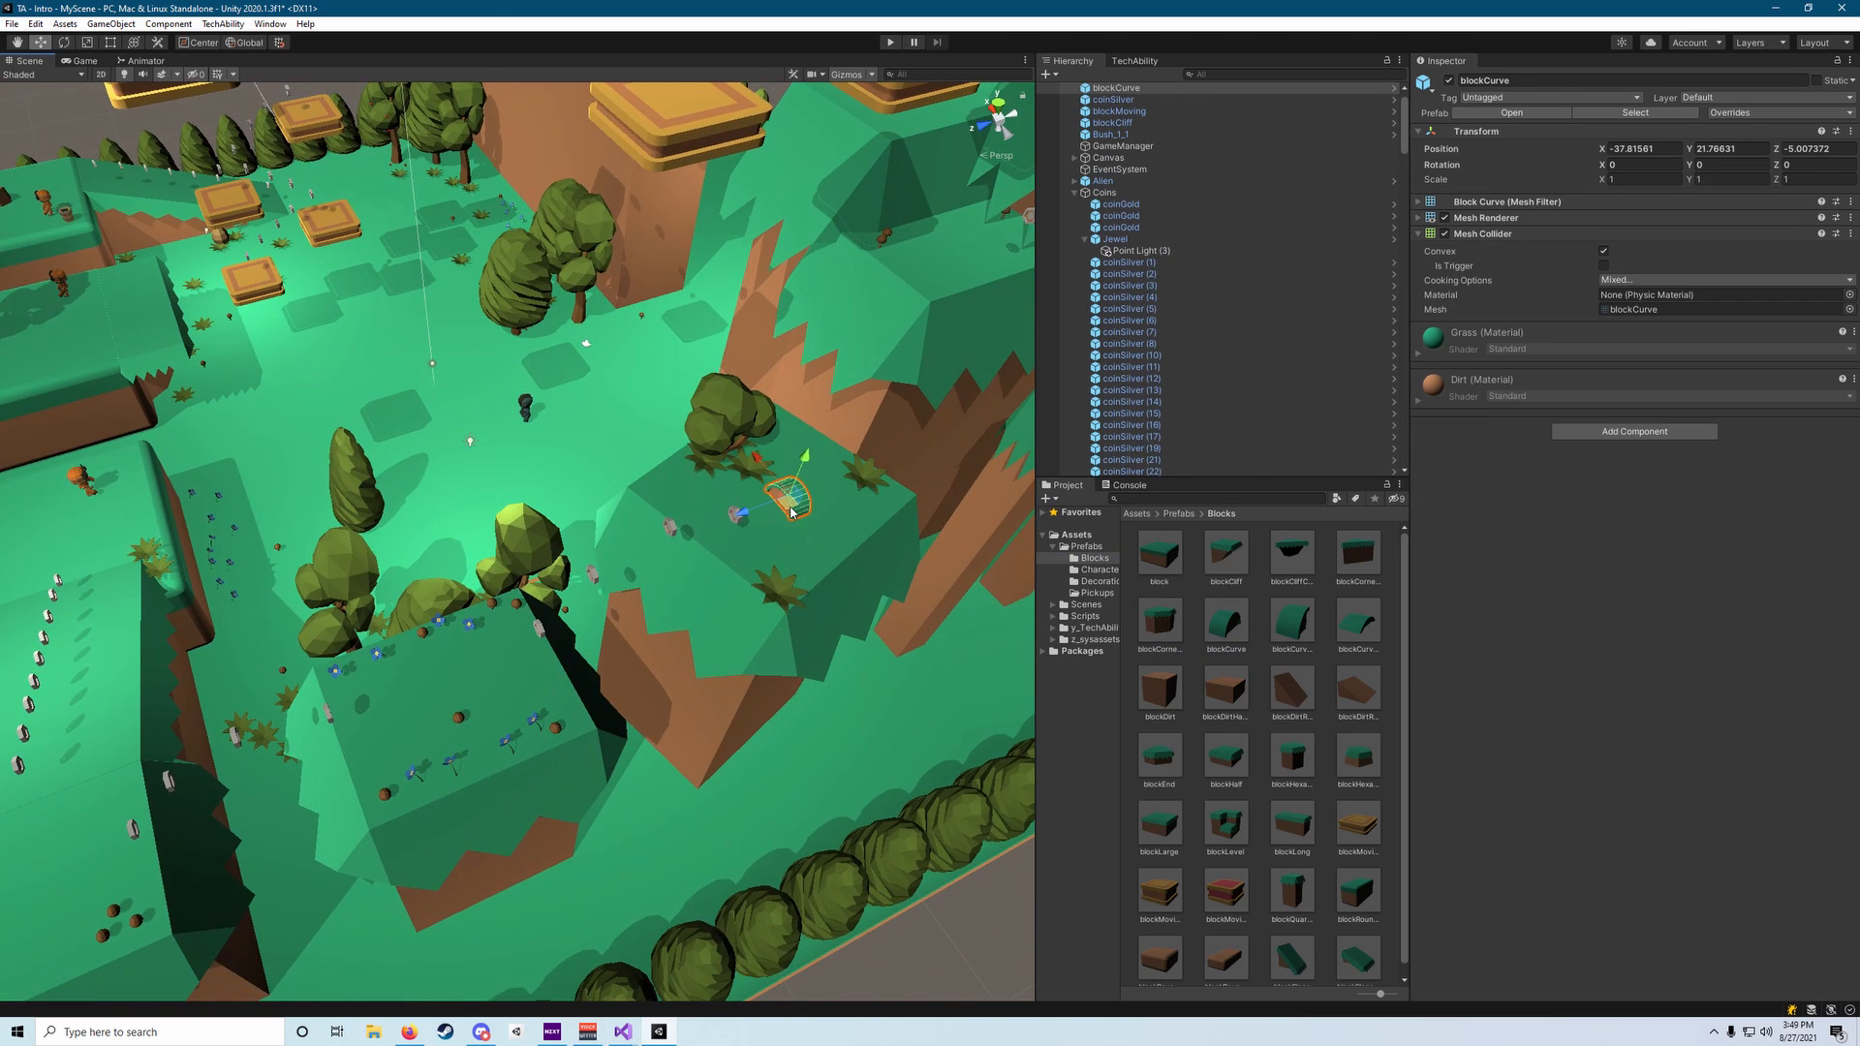
Move the curved block onto the neighbouring flower-covered block and lower it to the grass, at X -39.14, Y 19.61.
drag(744, 531, 460, 678)
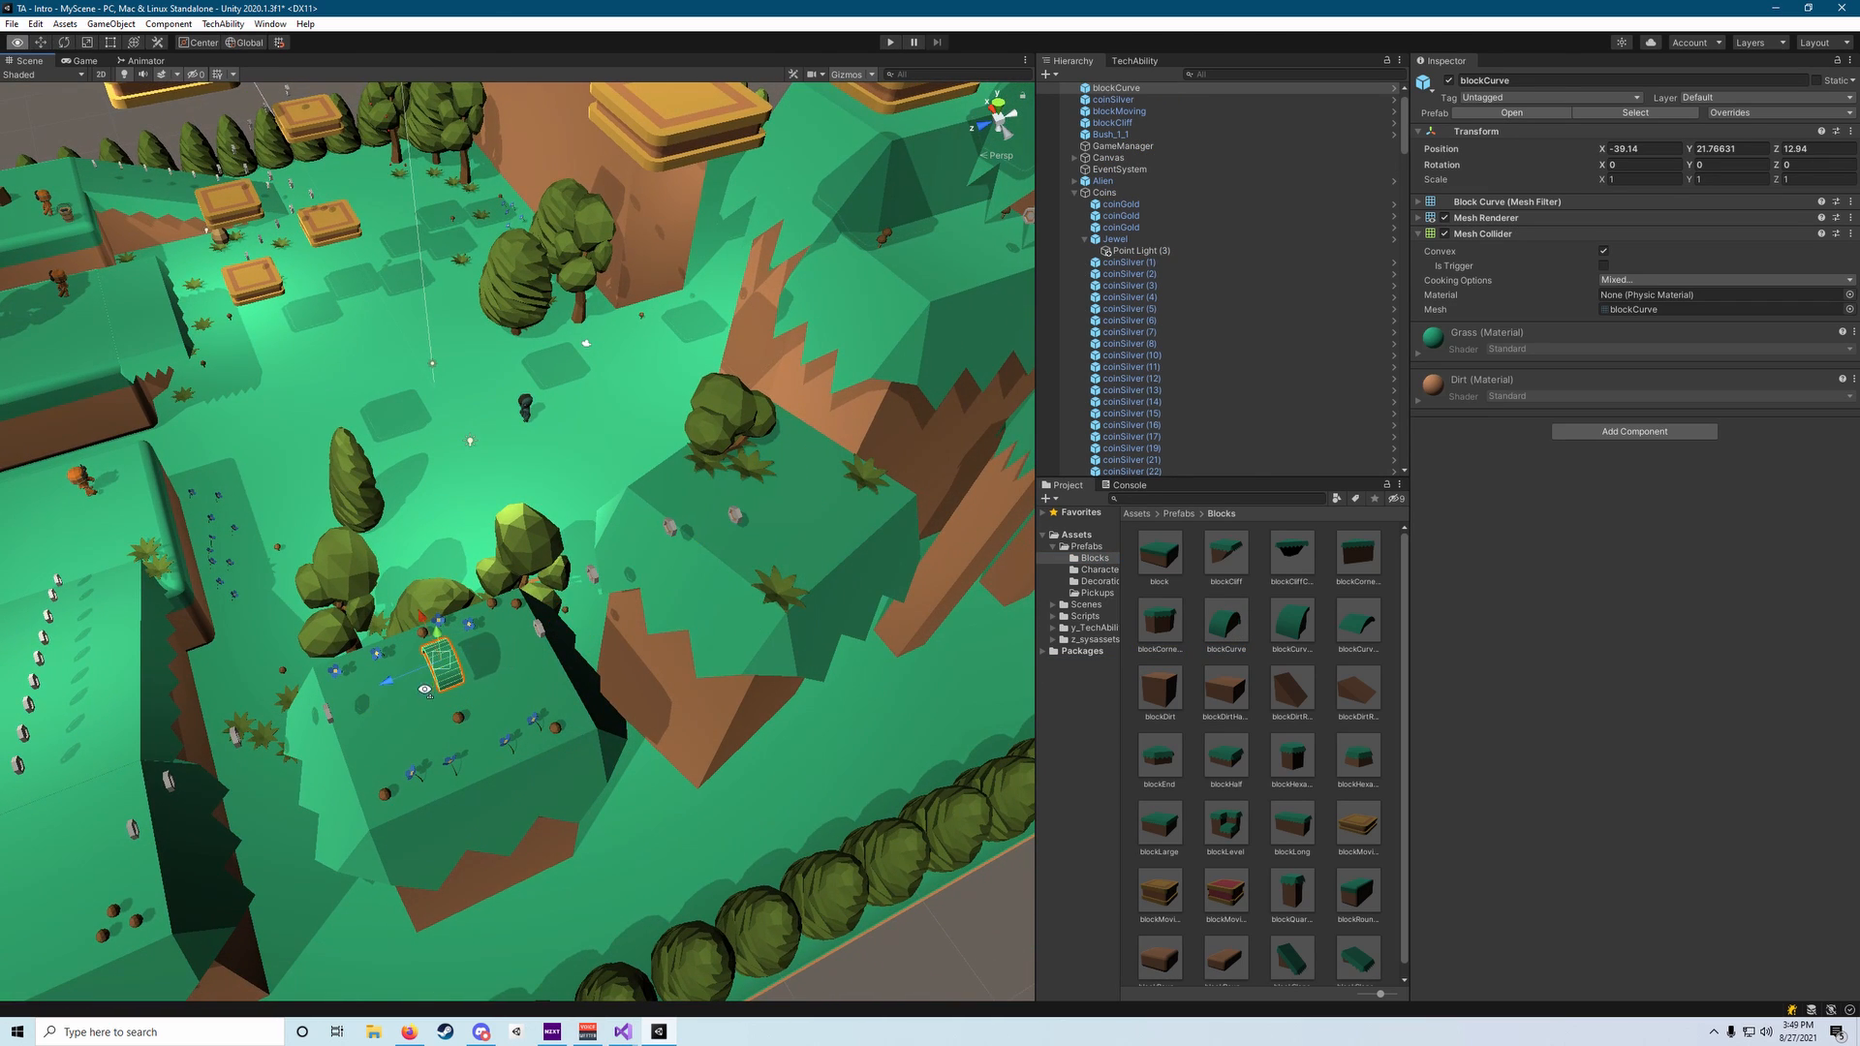
right_drag(425, 690, 688, 717)
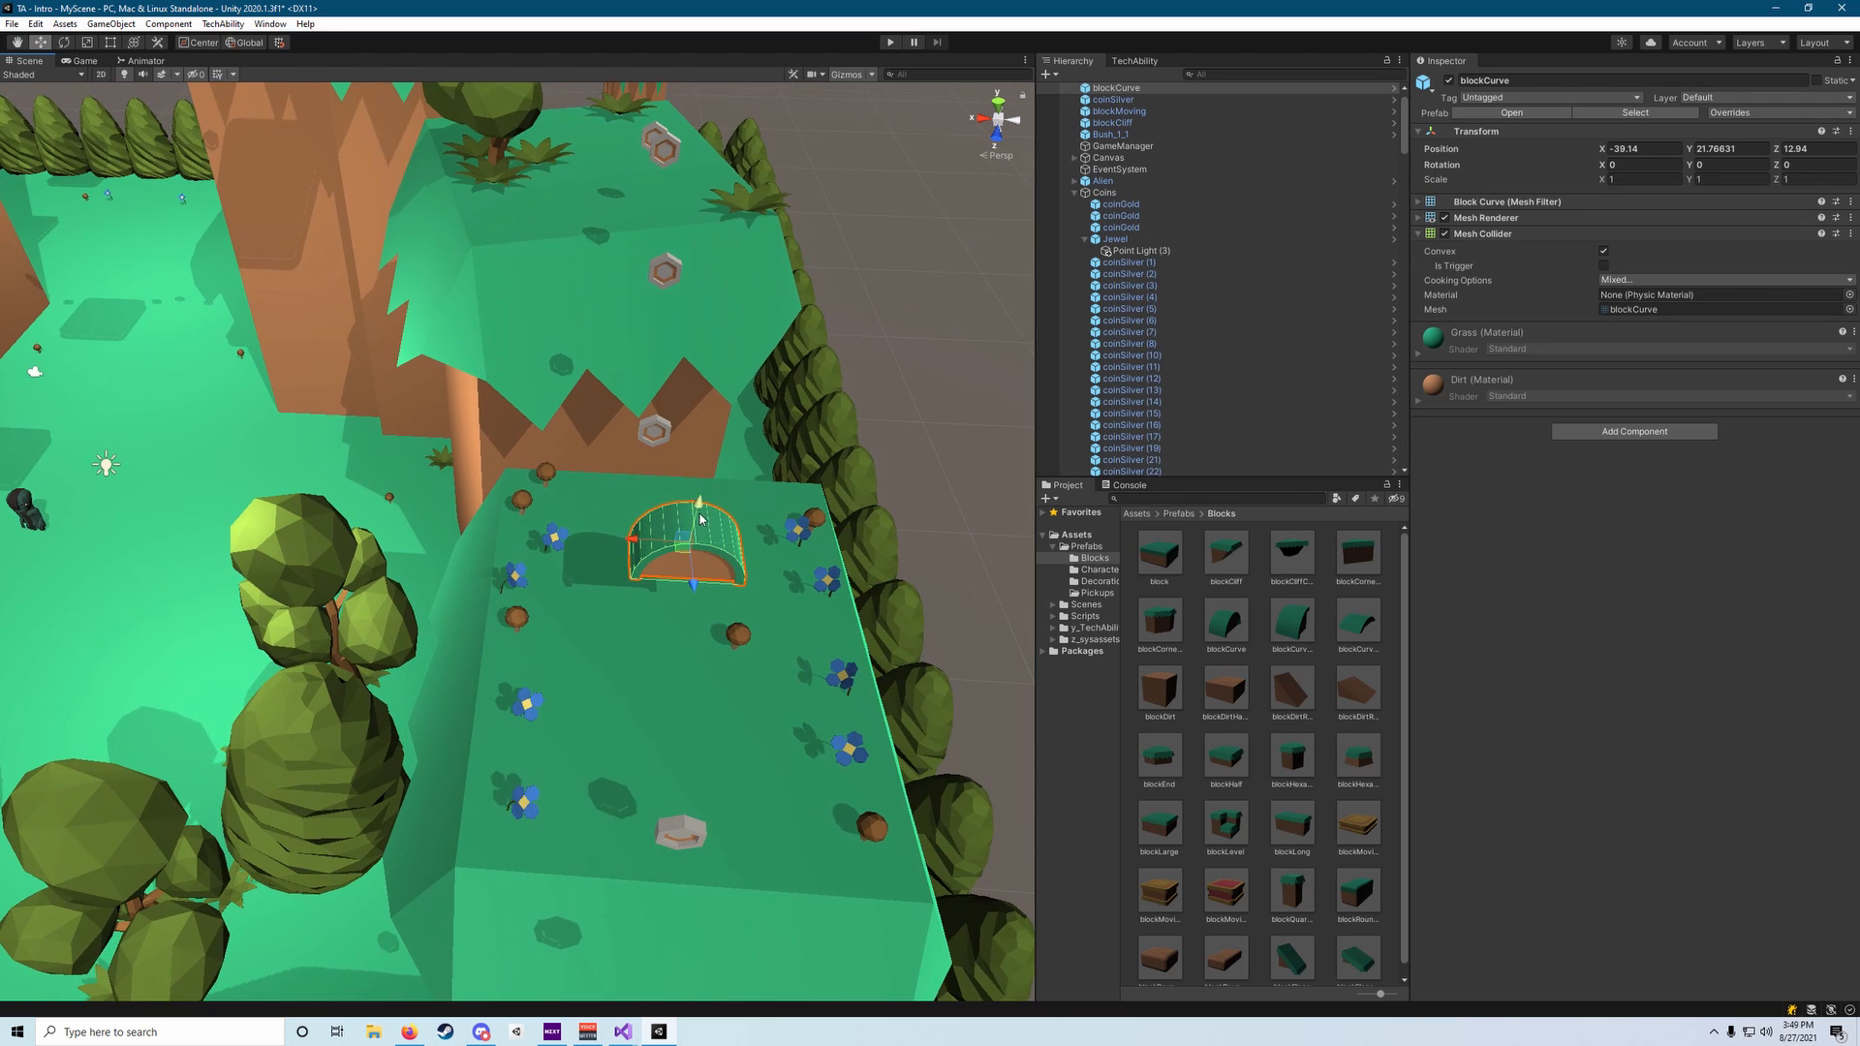
drag(701, 518, 699, 596)
Delete the mushroom next to the curved block and select the curved block again.
right_drag(699, 595, 590, 716)
click(590, 715)
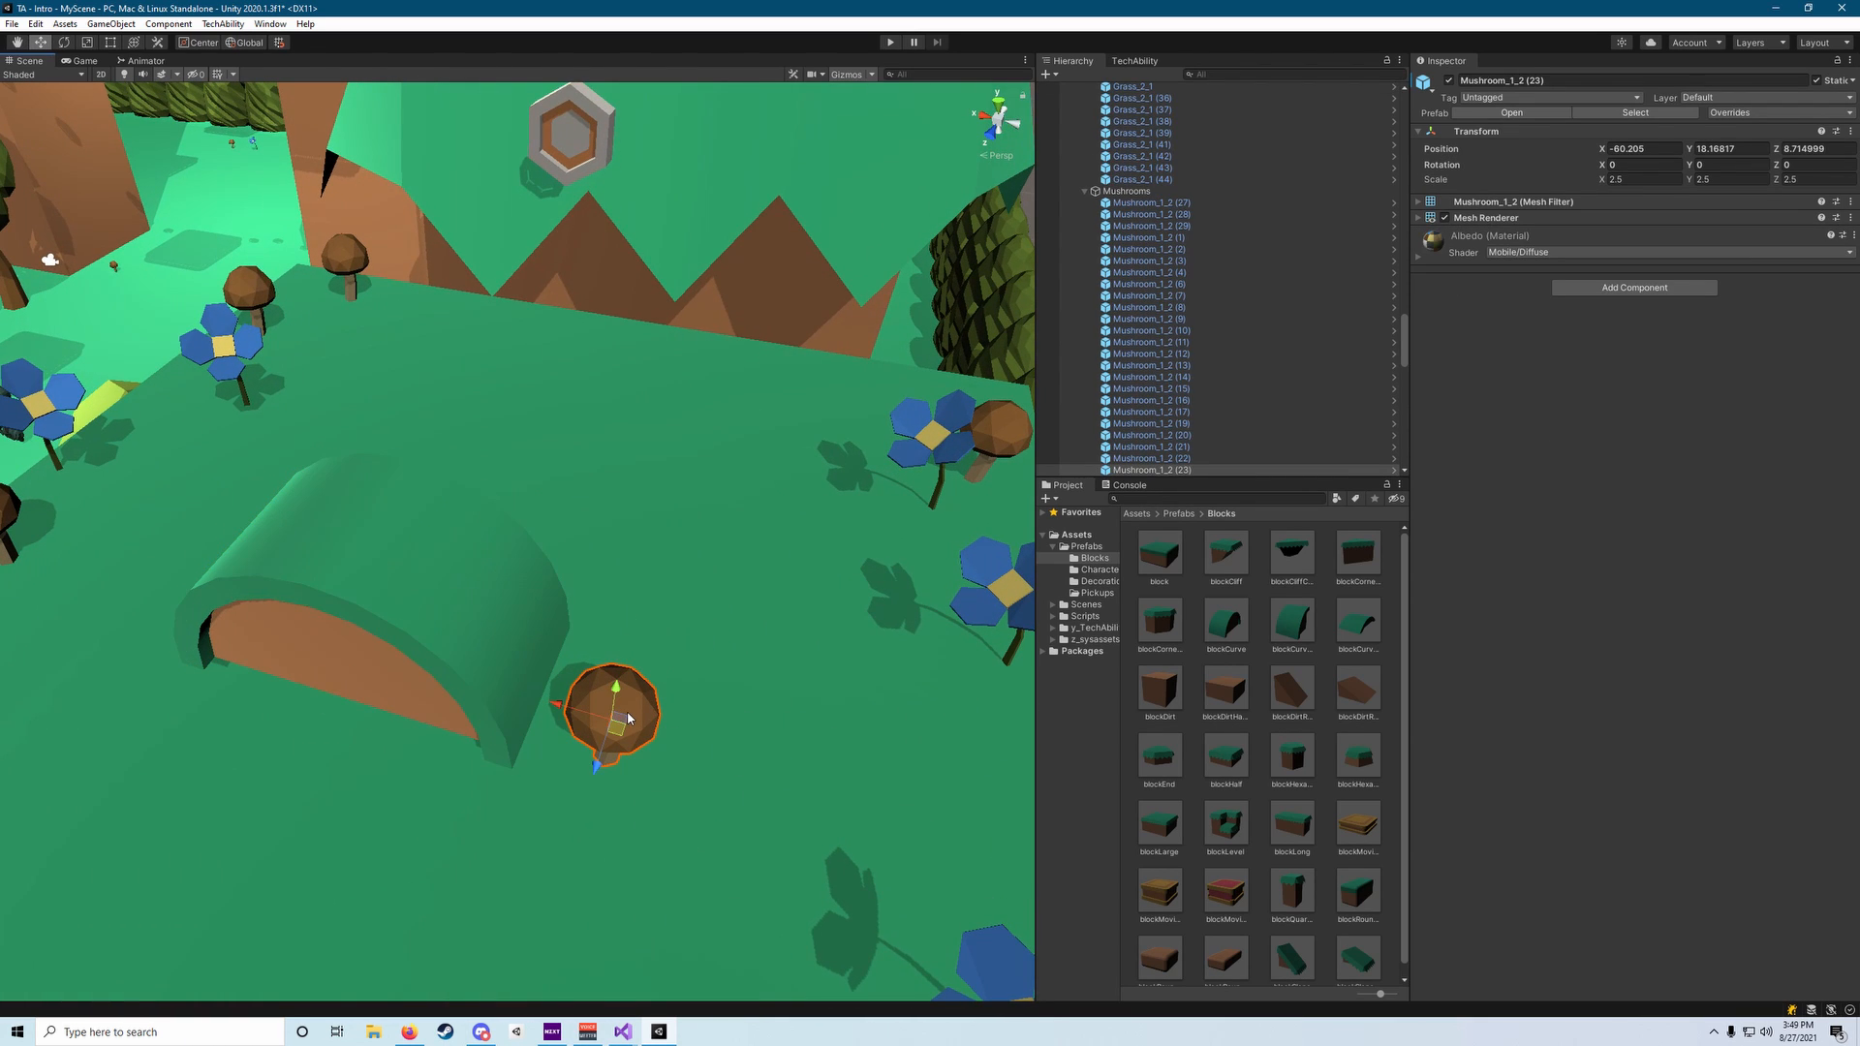
key(Delete)
click(474, 635)
right_drag(474, 635, 231, 677)
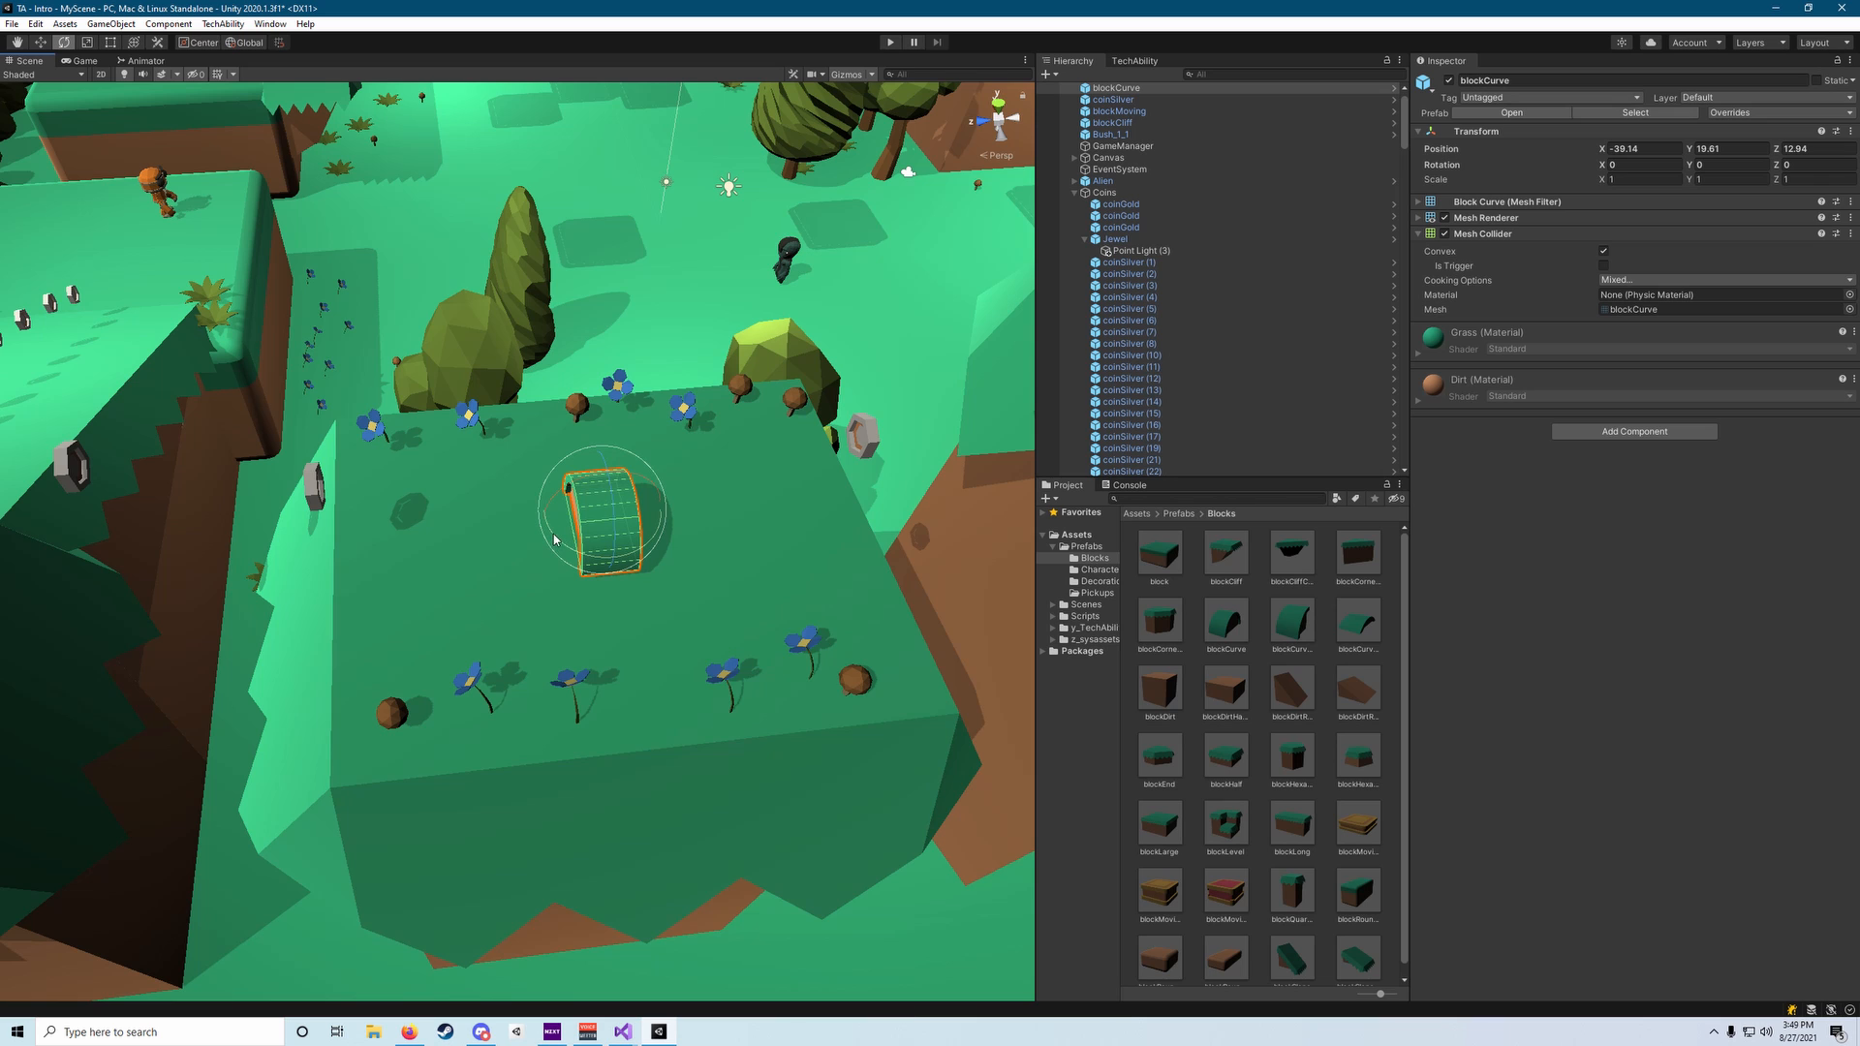
Turn the curved block to -90 about Y, enlarge it uniformly to scale 2.6946, and settle it into the grass at Y 18.763.
ctrl+drag(554, 539, 839, 518)
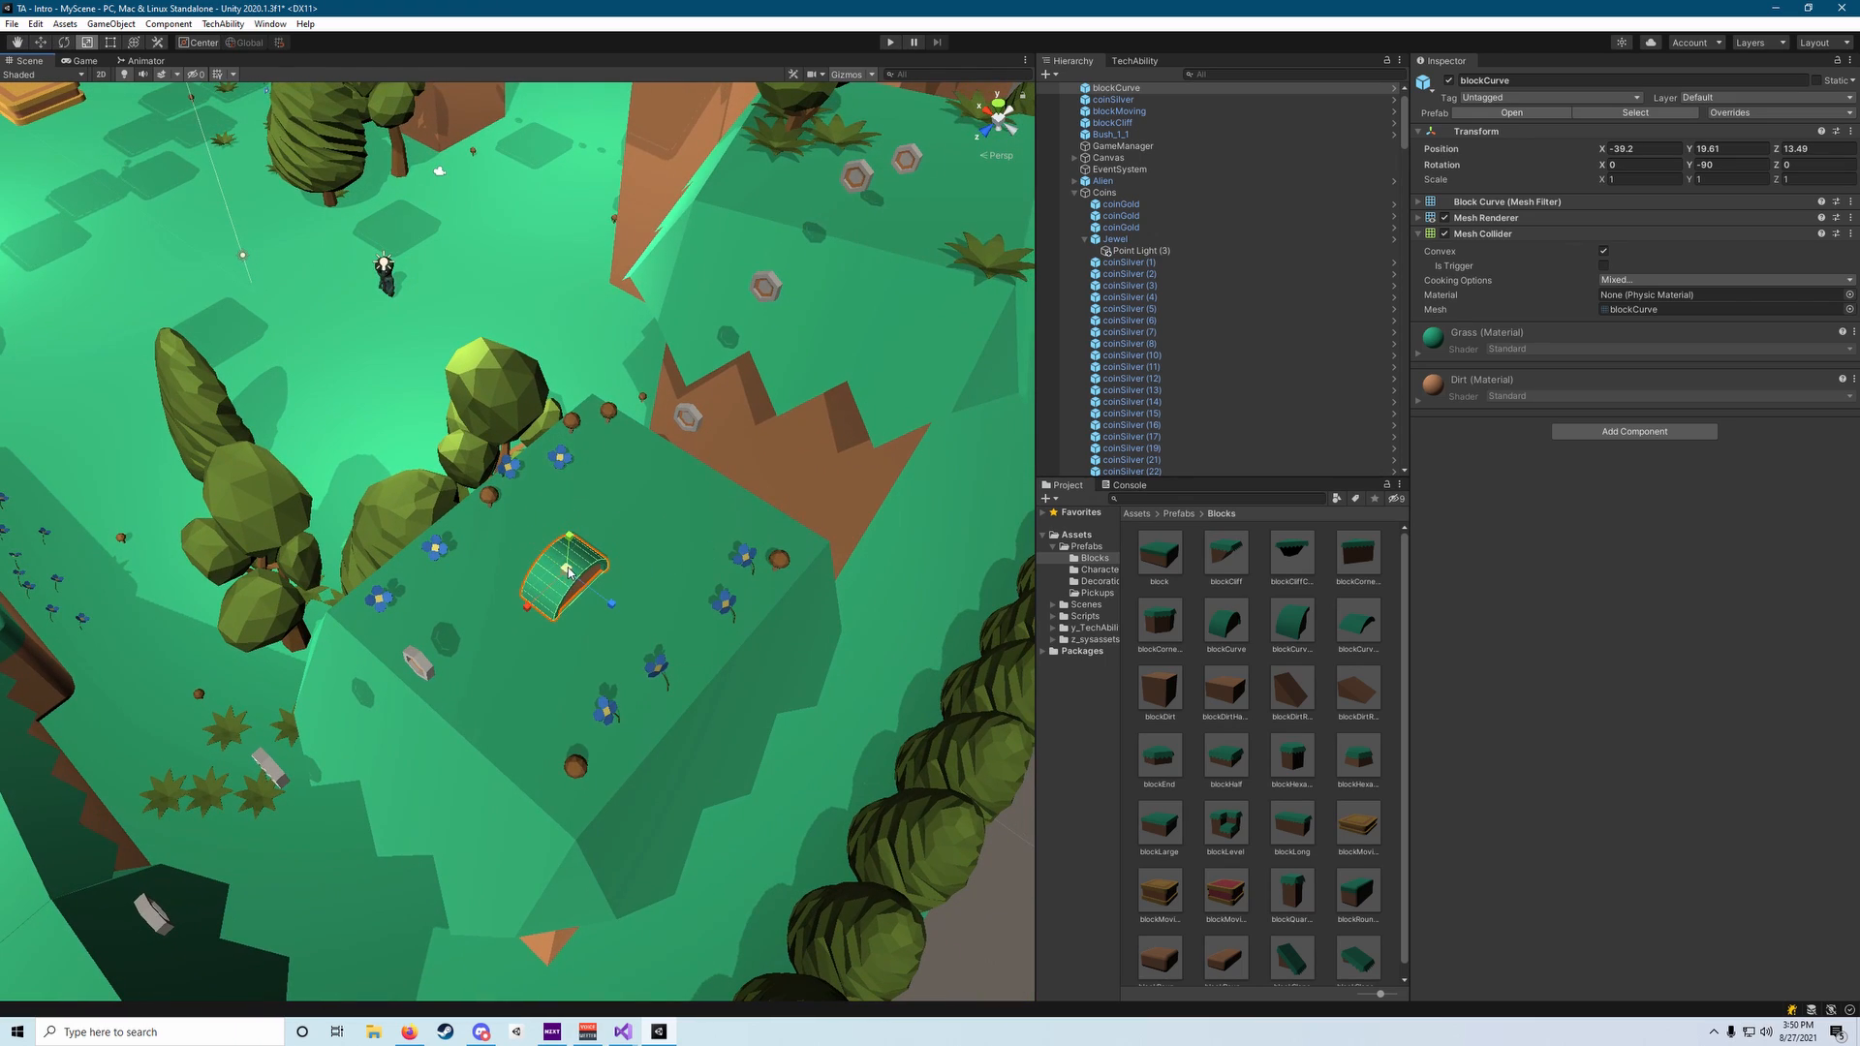
mouse_move(568, 572)
alt+mouse_down()
mouse_move(810, 601)
mouse_move(543, 484)
mouse_move(455, 523)
mouse_move(475, 565)
mouse_move(586, 544)
alt+mouse_up()
key(w)
drag(414, 554, 484, 557)
mouse_move(485, 557)
right_down()
mouse_move(441, 557)
mouse_move(484, 586)
mouse_move(491, 559)
right_up()
key(s)
key(w)
key(a)
key(a)
right_drag(644, 513, 593, 521)
key(d)
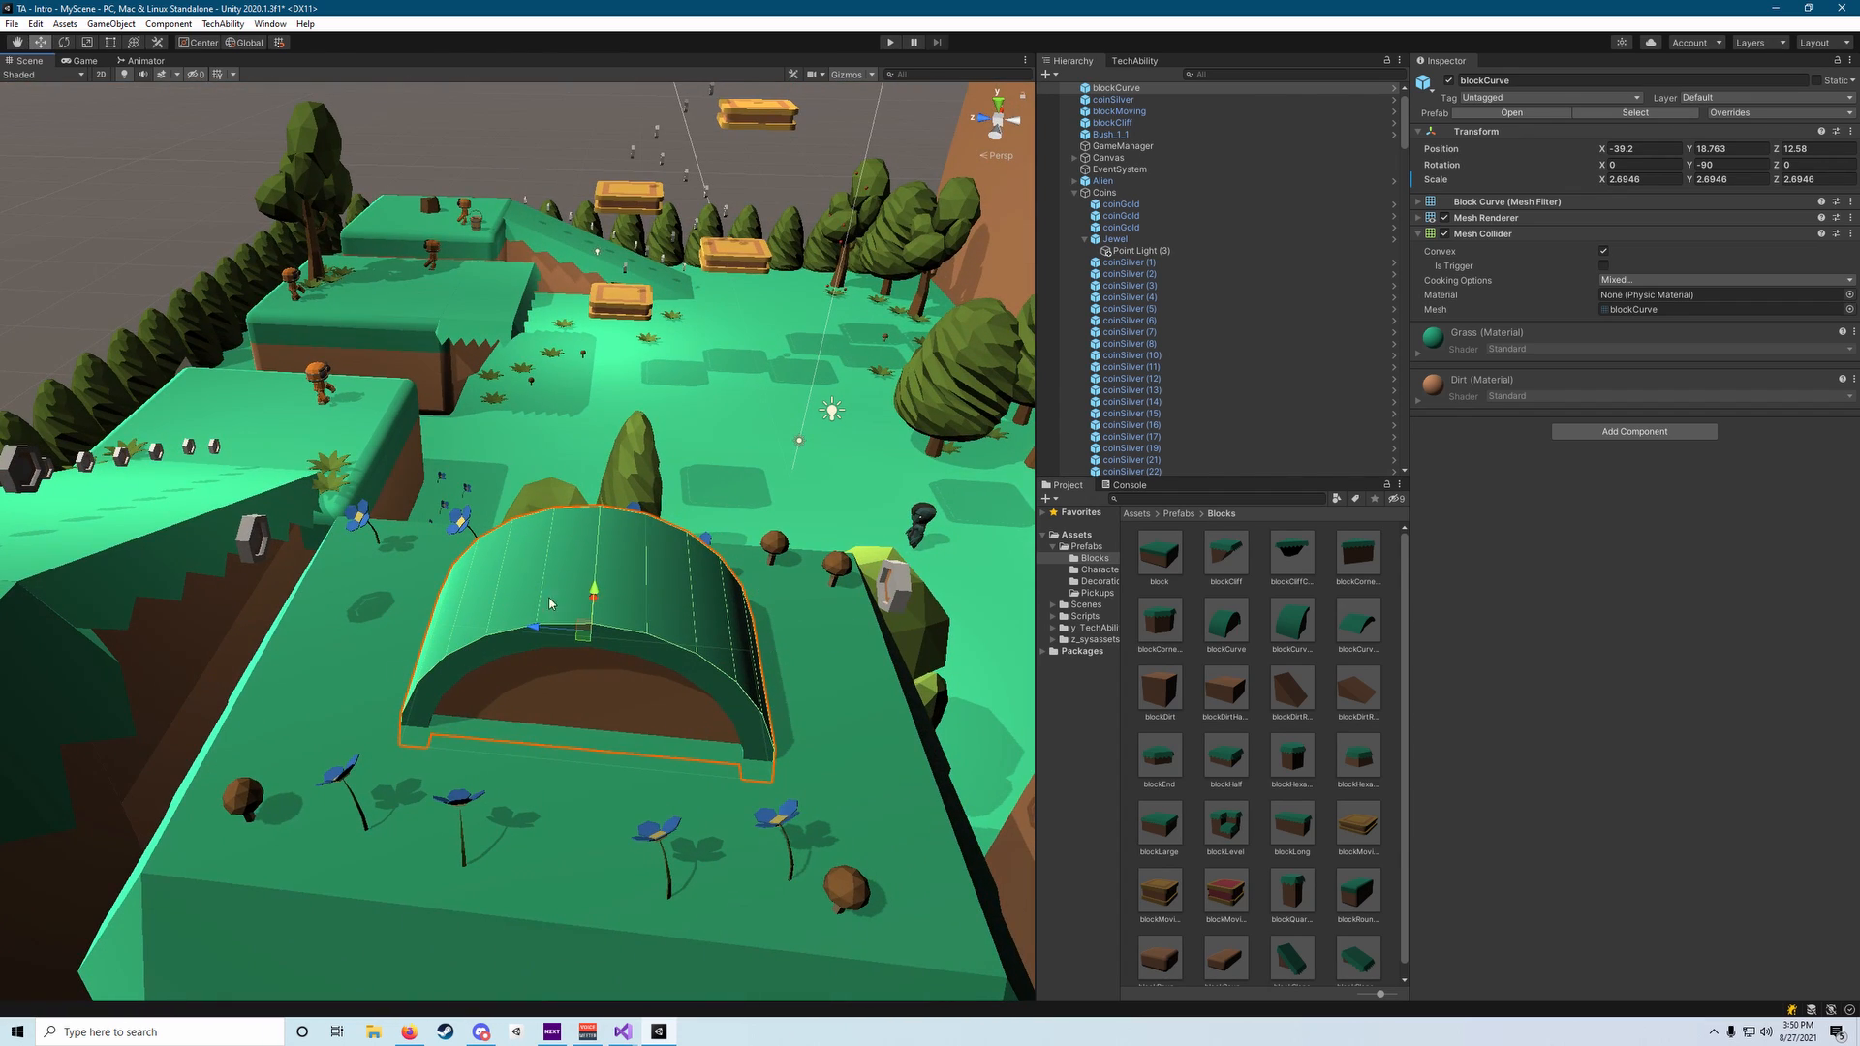
Stretch the curved block to X scale about 5.13 and Z scale about 4.71 so it covers the flower-covered block, then deselect it.
right_drag(416, 611, 519, 537)
key(s)
key(w)
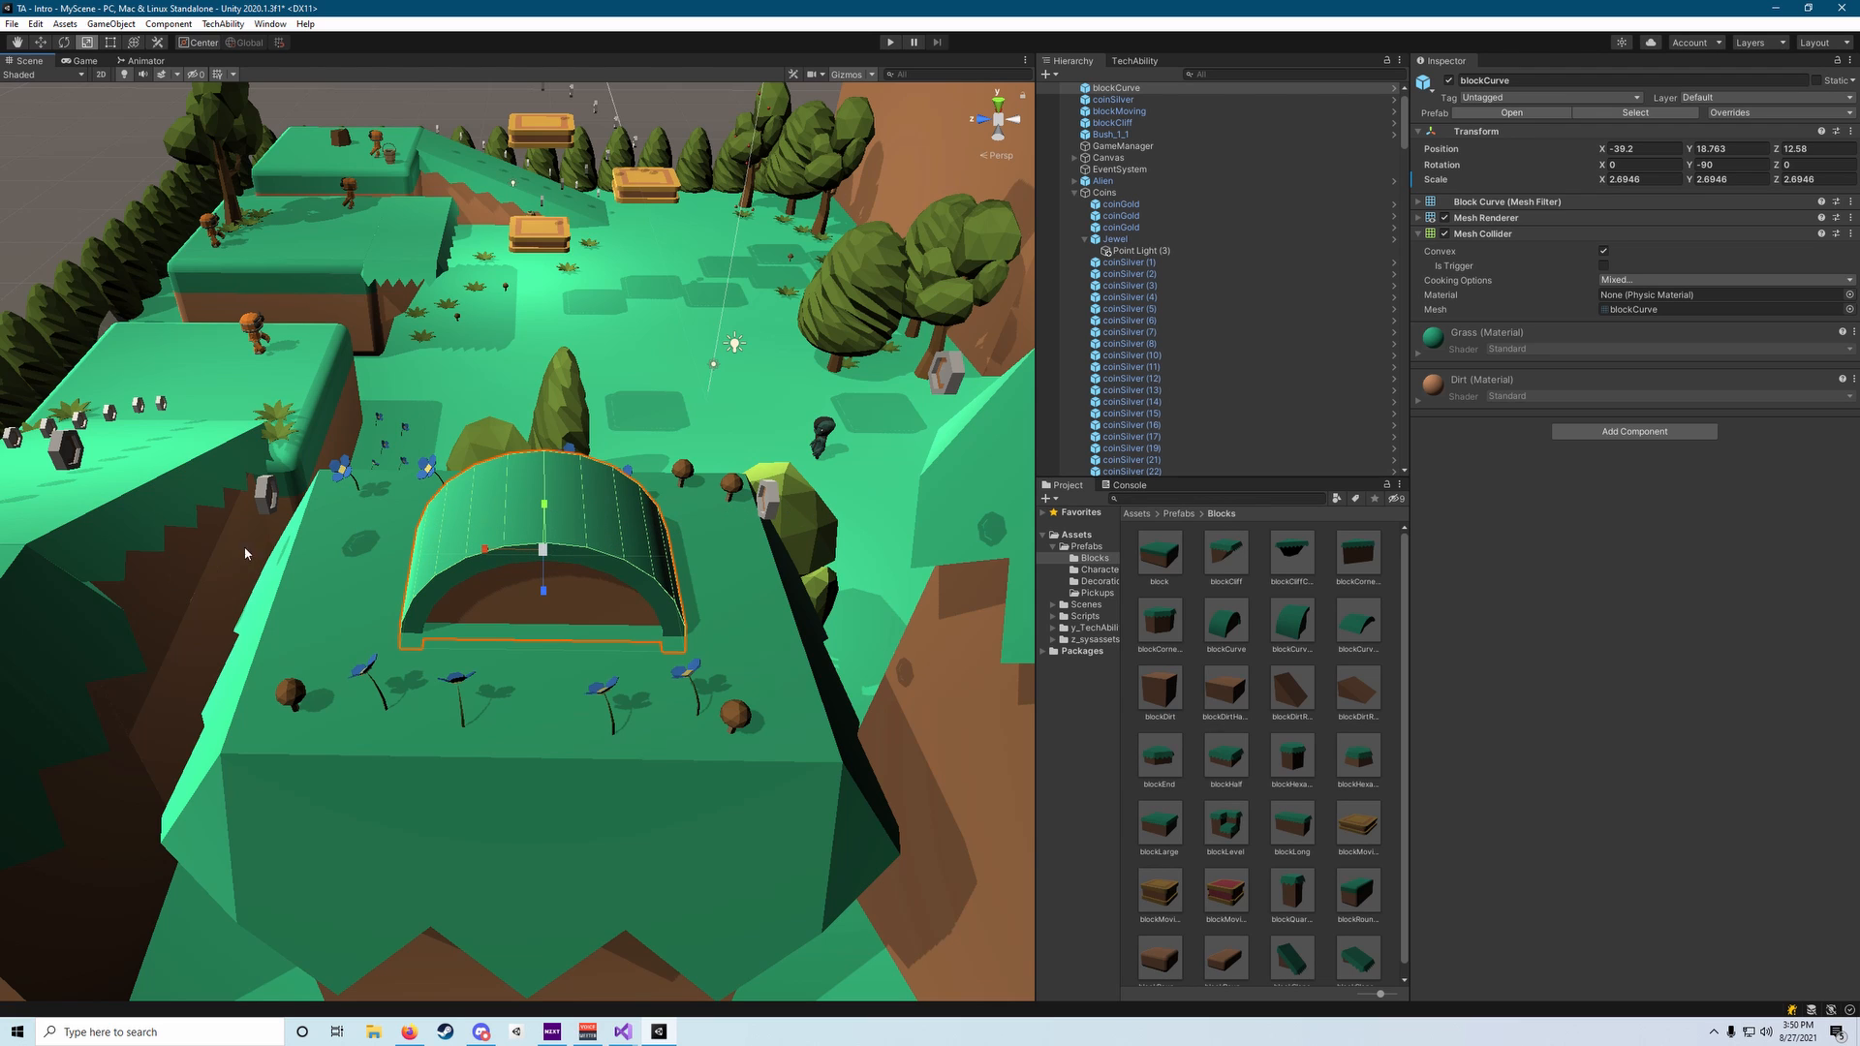
right_drag(460, 552, 490, 688)
key(w)
key(s)
key(s)
right_drag(849, 662, 512, 592)
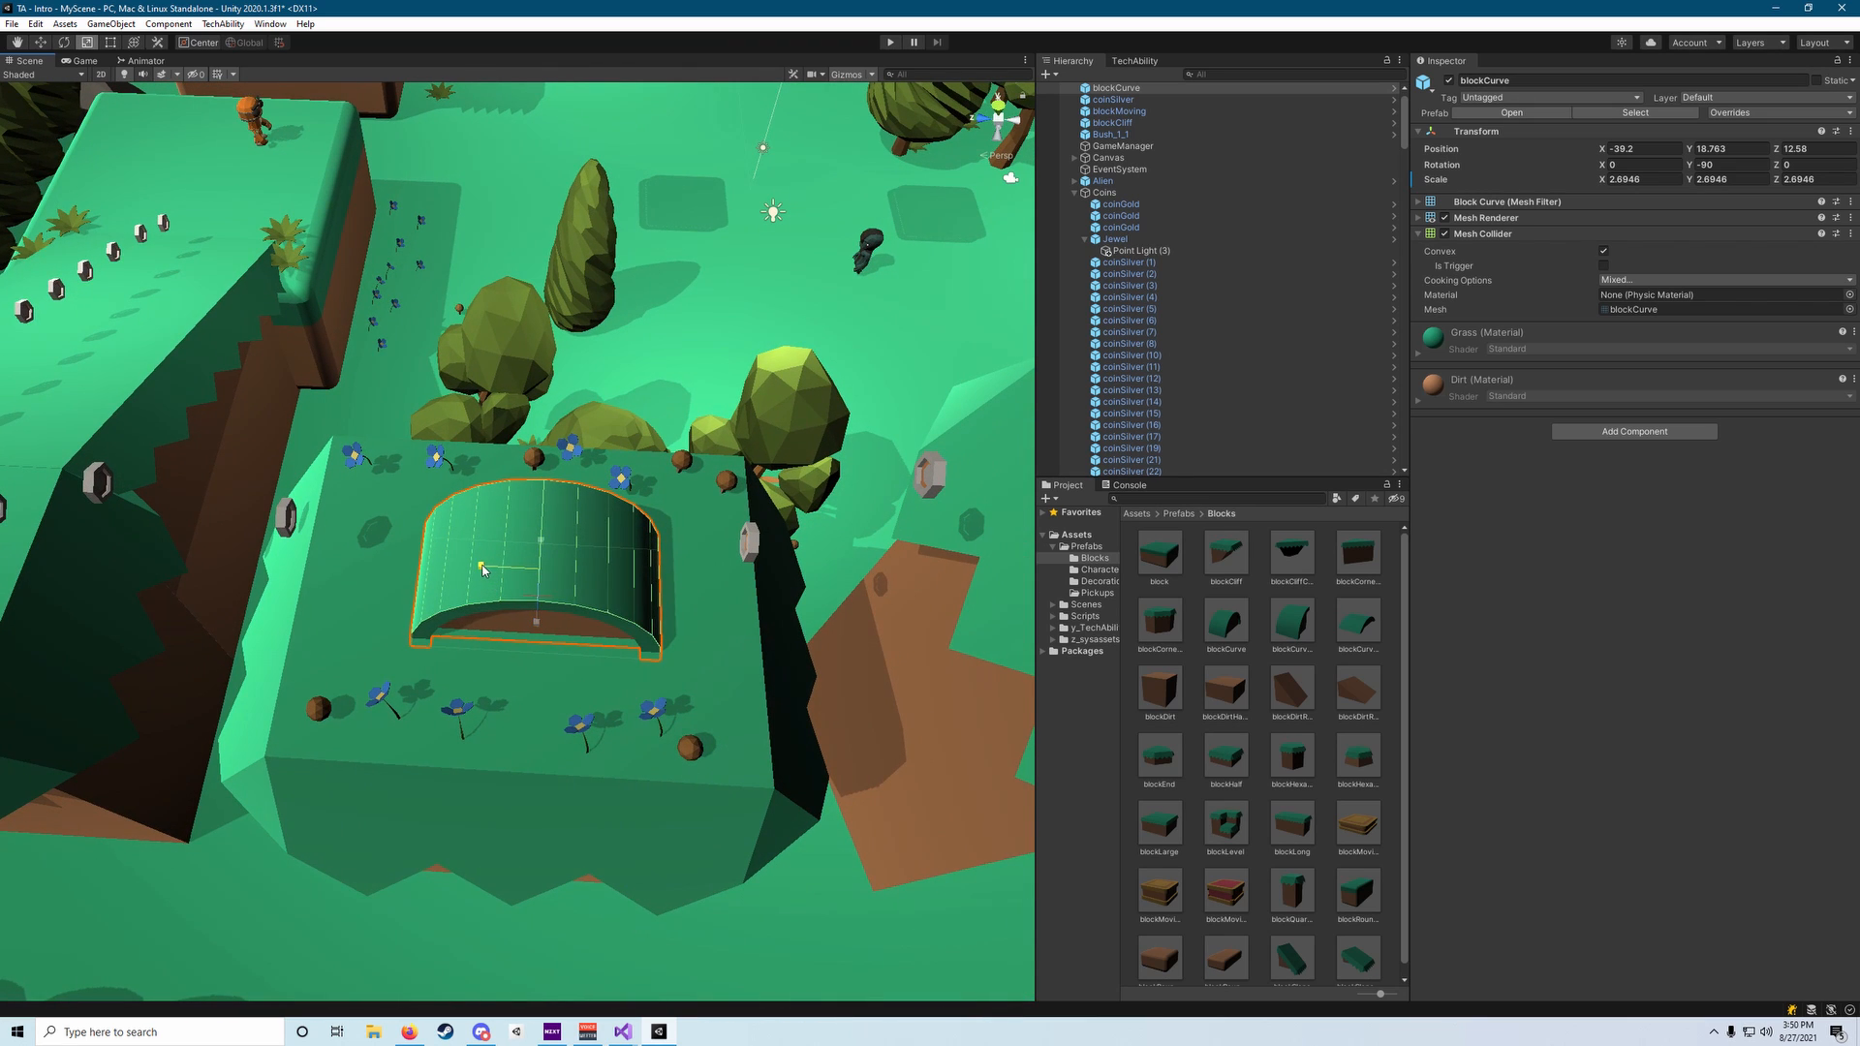
mouse_move(482, 569)
mouse_down()
mouse_move(444, 569)
mouse_move(479, 571)
mouse_up()
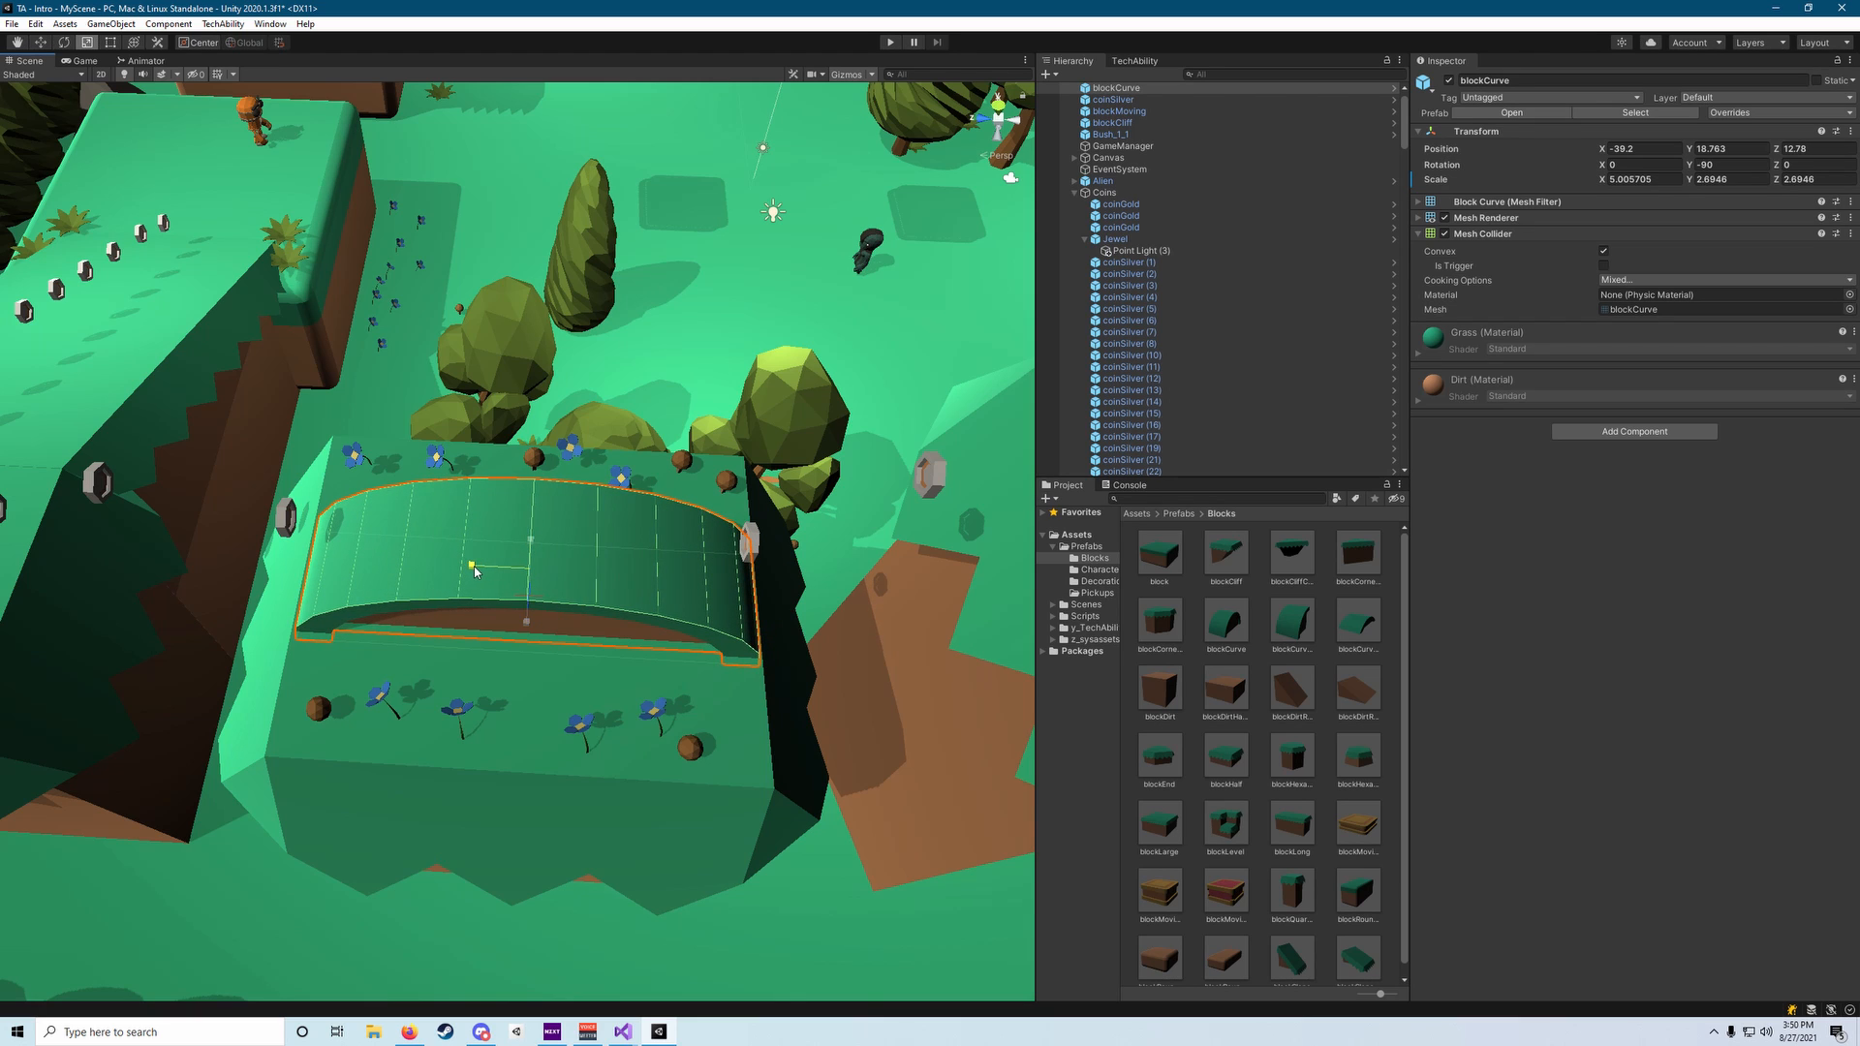
alt+drag(474, 570, 889, 496)
key(a)
mouse_move(889, 495)
right_down()
mouse_move(909, 503)
mouse_move(889, 496)
right_up()
key(d)
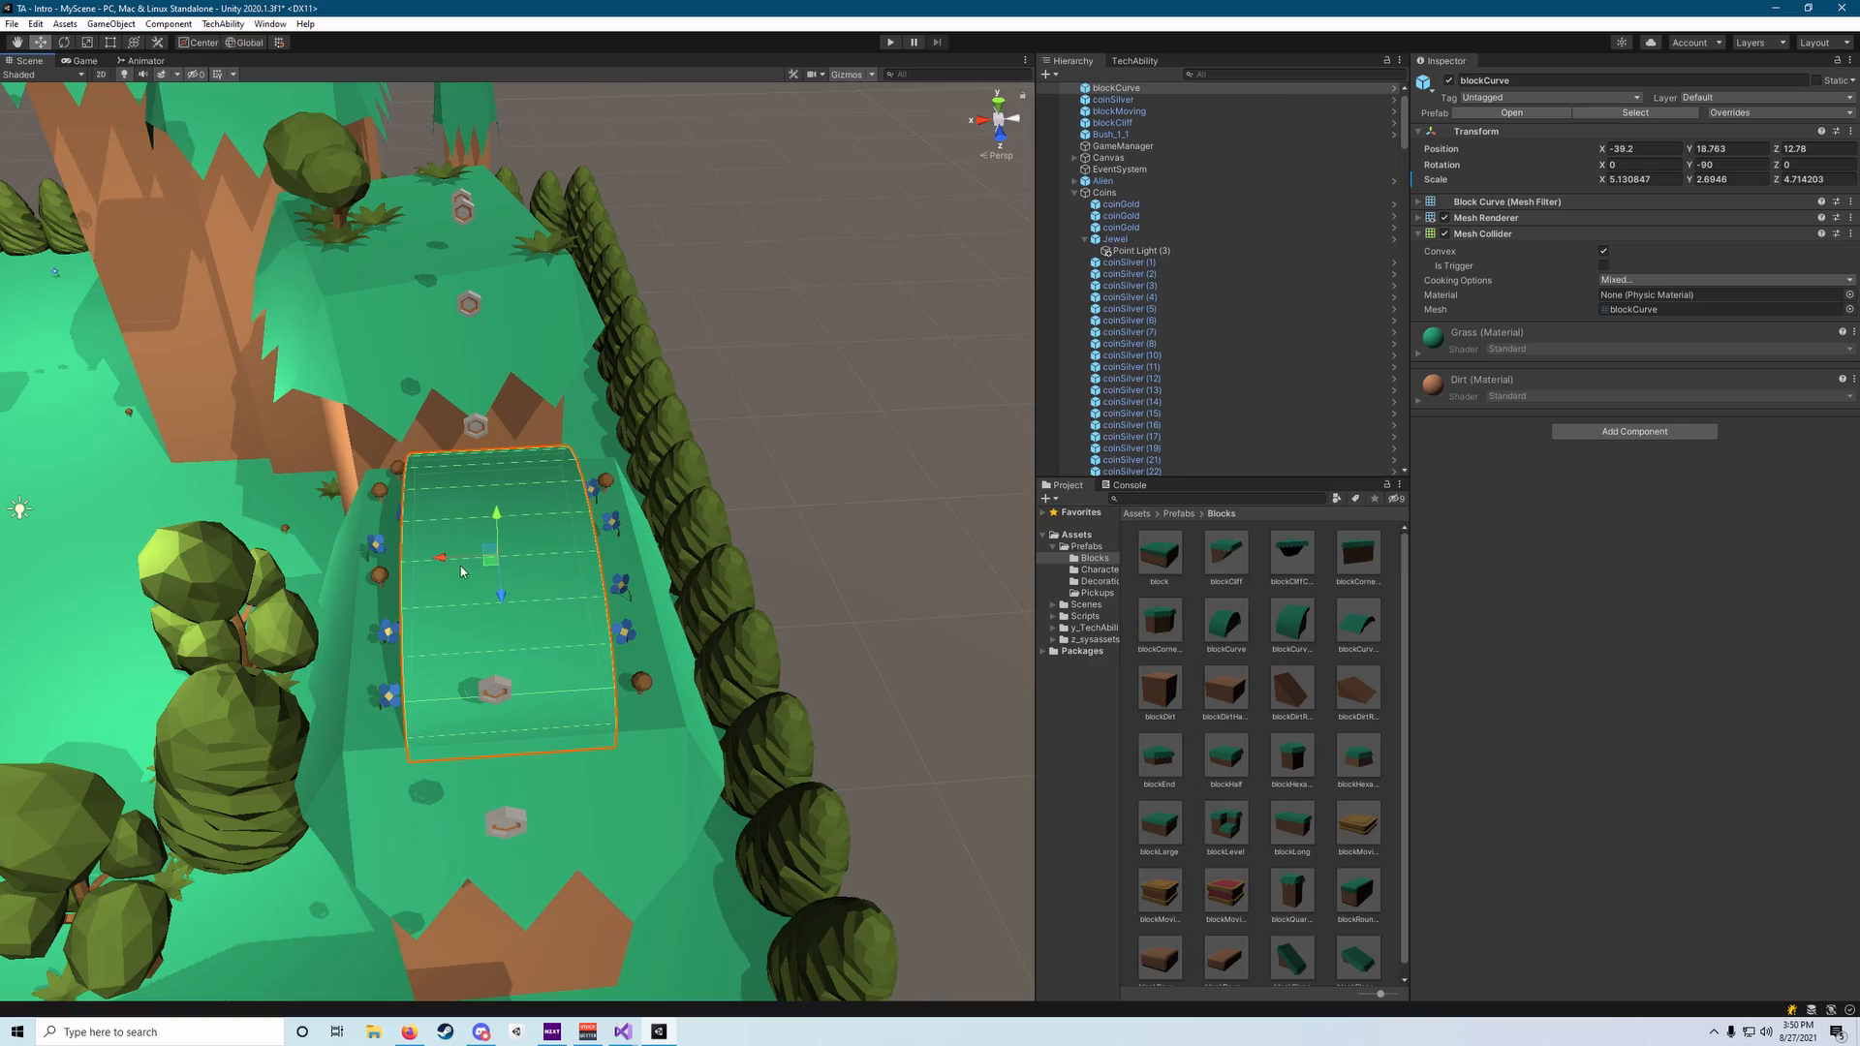
mouse_move(459, 561)
alt+mouse_down()
mouse_move(320, 548)
mouse_move(561, 550)
mouse_move(484, 538)
alt+mouse_up()
click(735, 514)
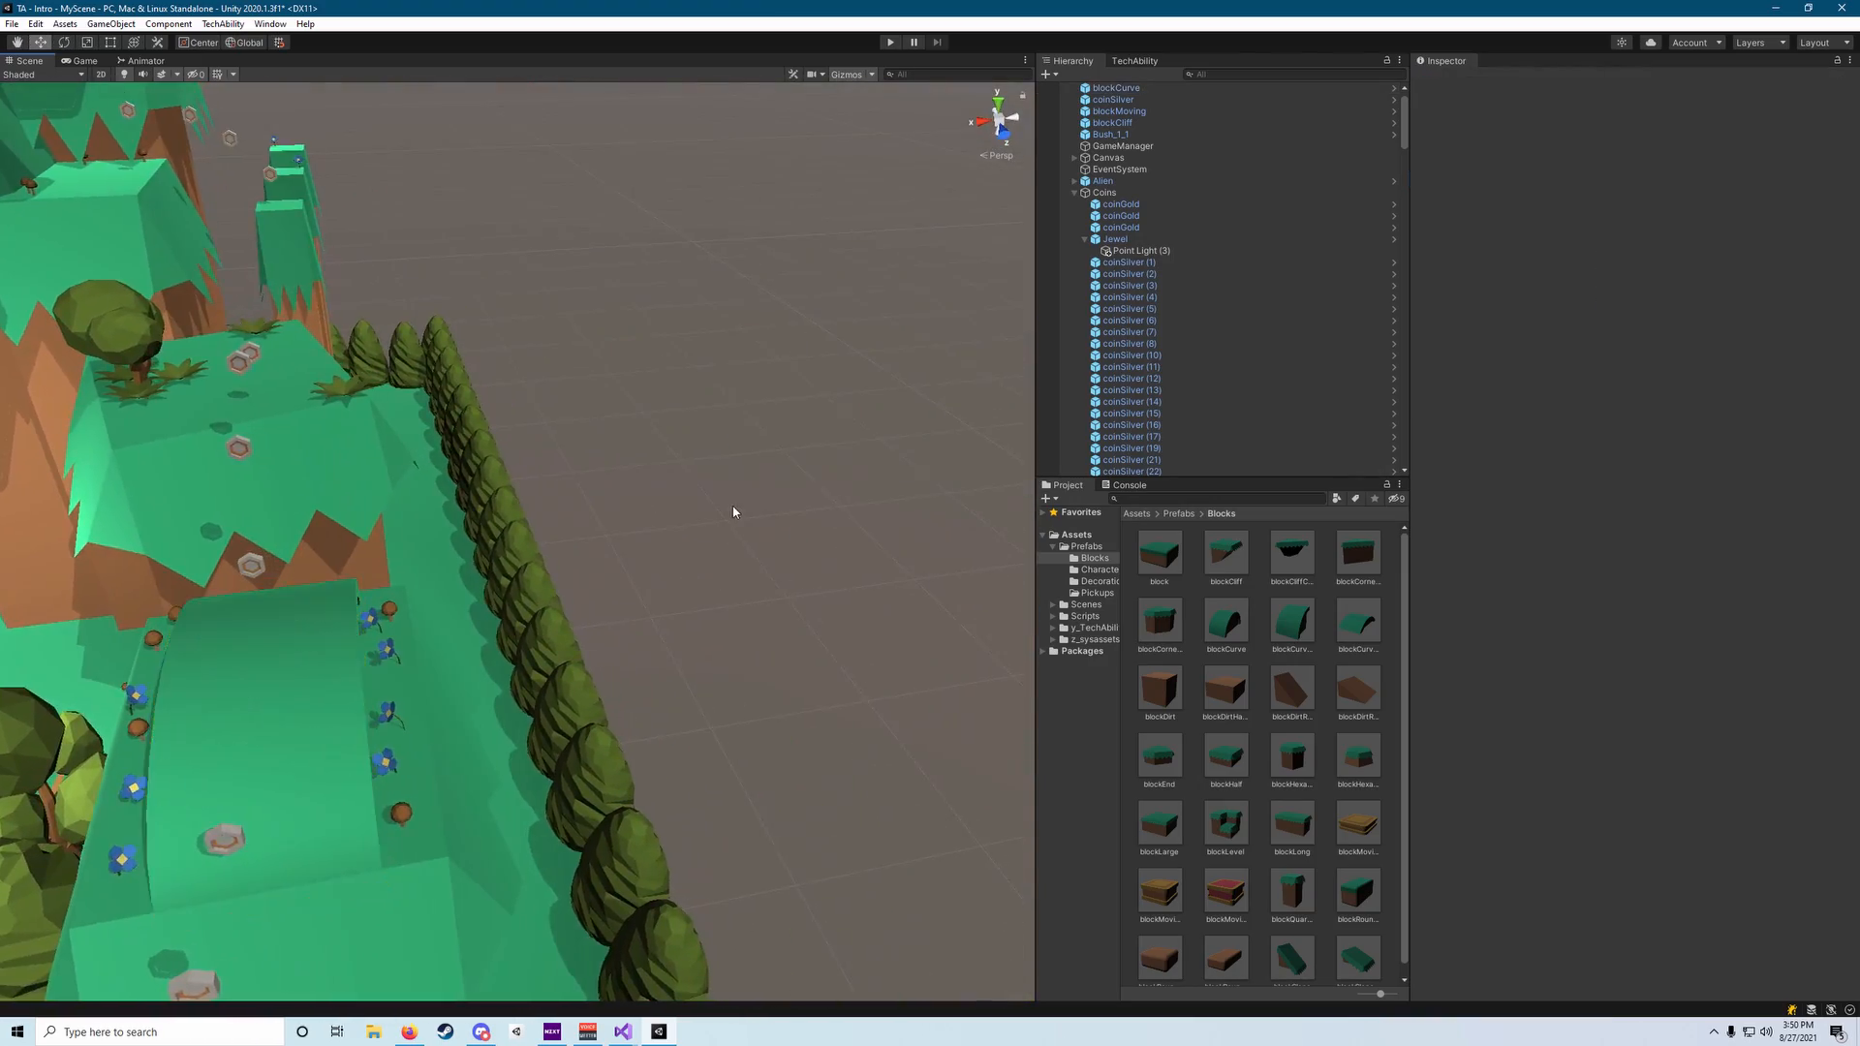
Select the narrow grassy pillar blockQuarter (5) standing beside the tall tree-topped block.
alt+drag(735, 514, 1511, 453)
click(1840, 867)
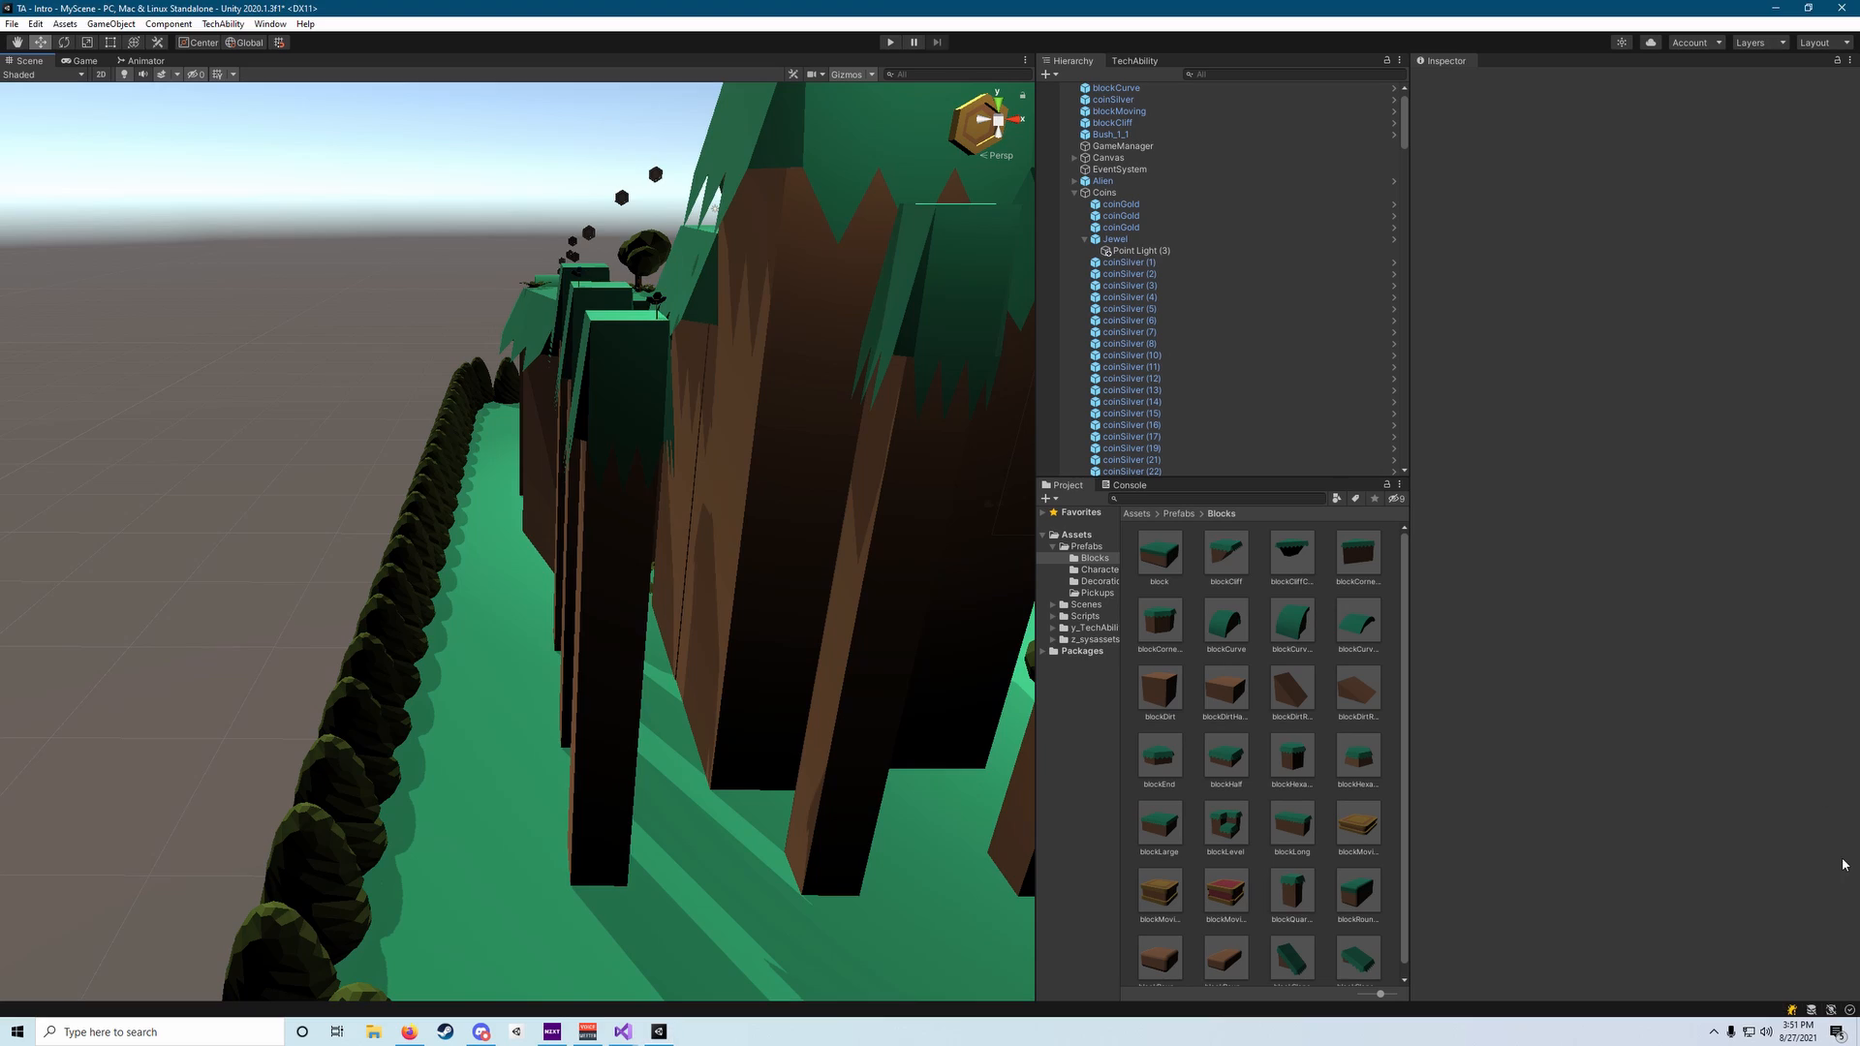
right_drag(593, 520, 668, 457)
click(497, 655)
right_drag(486, 707, 463, 744)
right_drag(498, 485, 485, 422)
scroll(568, 523, up, 4)
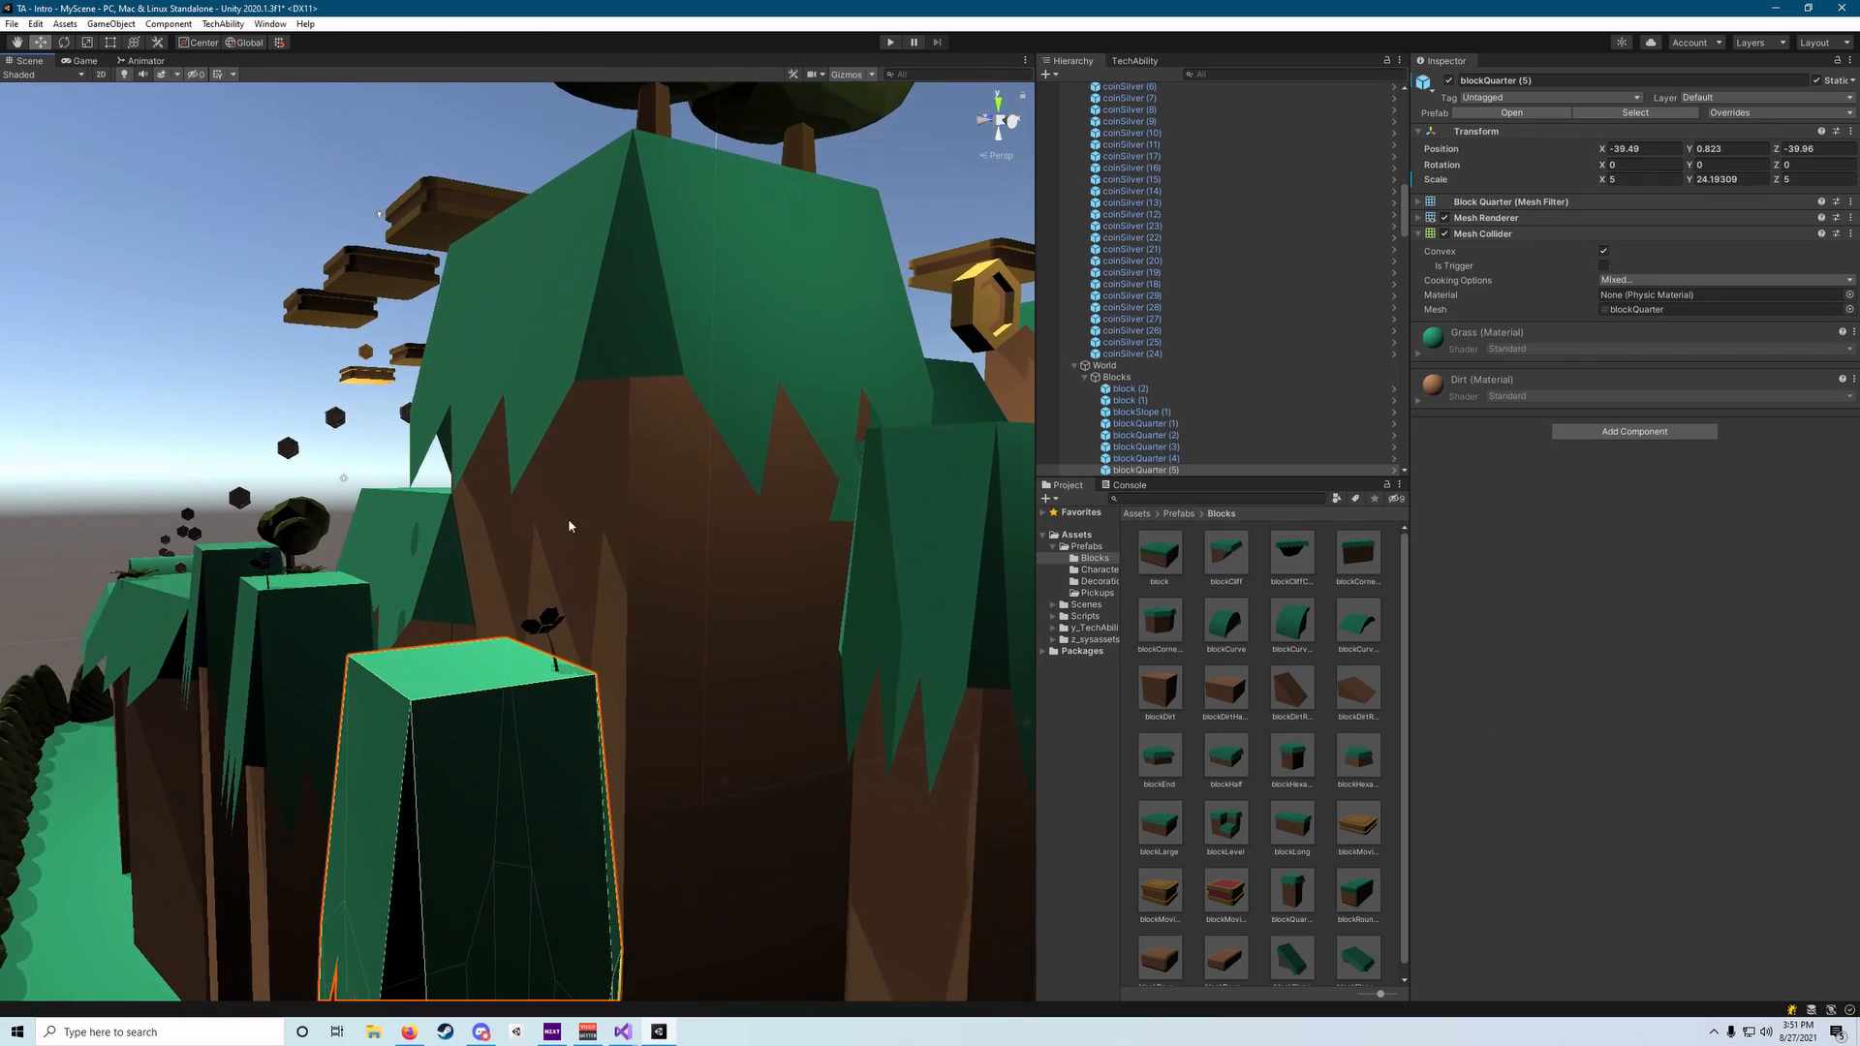
shift+click(552, 629)
scroll(552, 630, down, 5)
shift+click(595, 588)
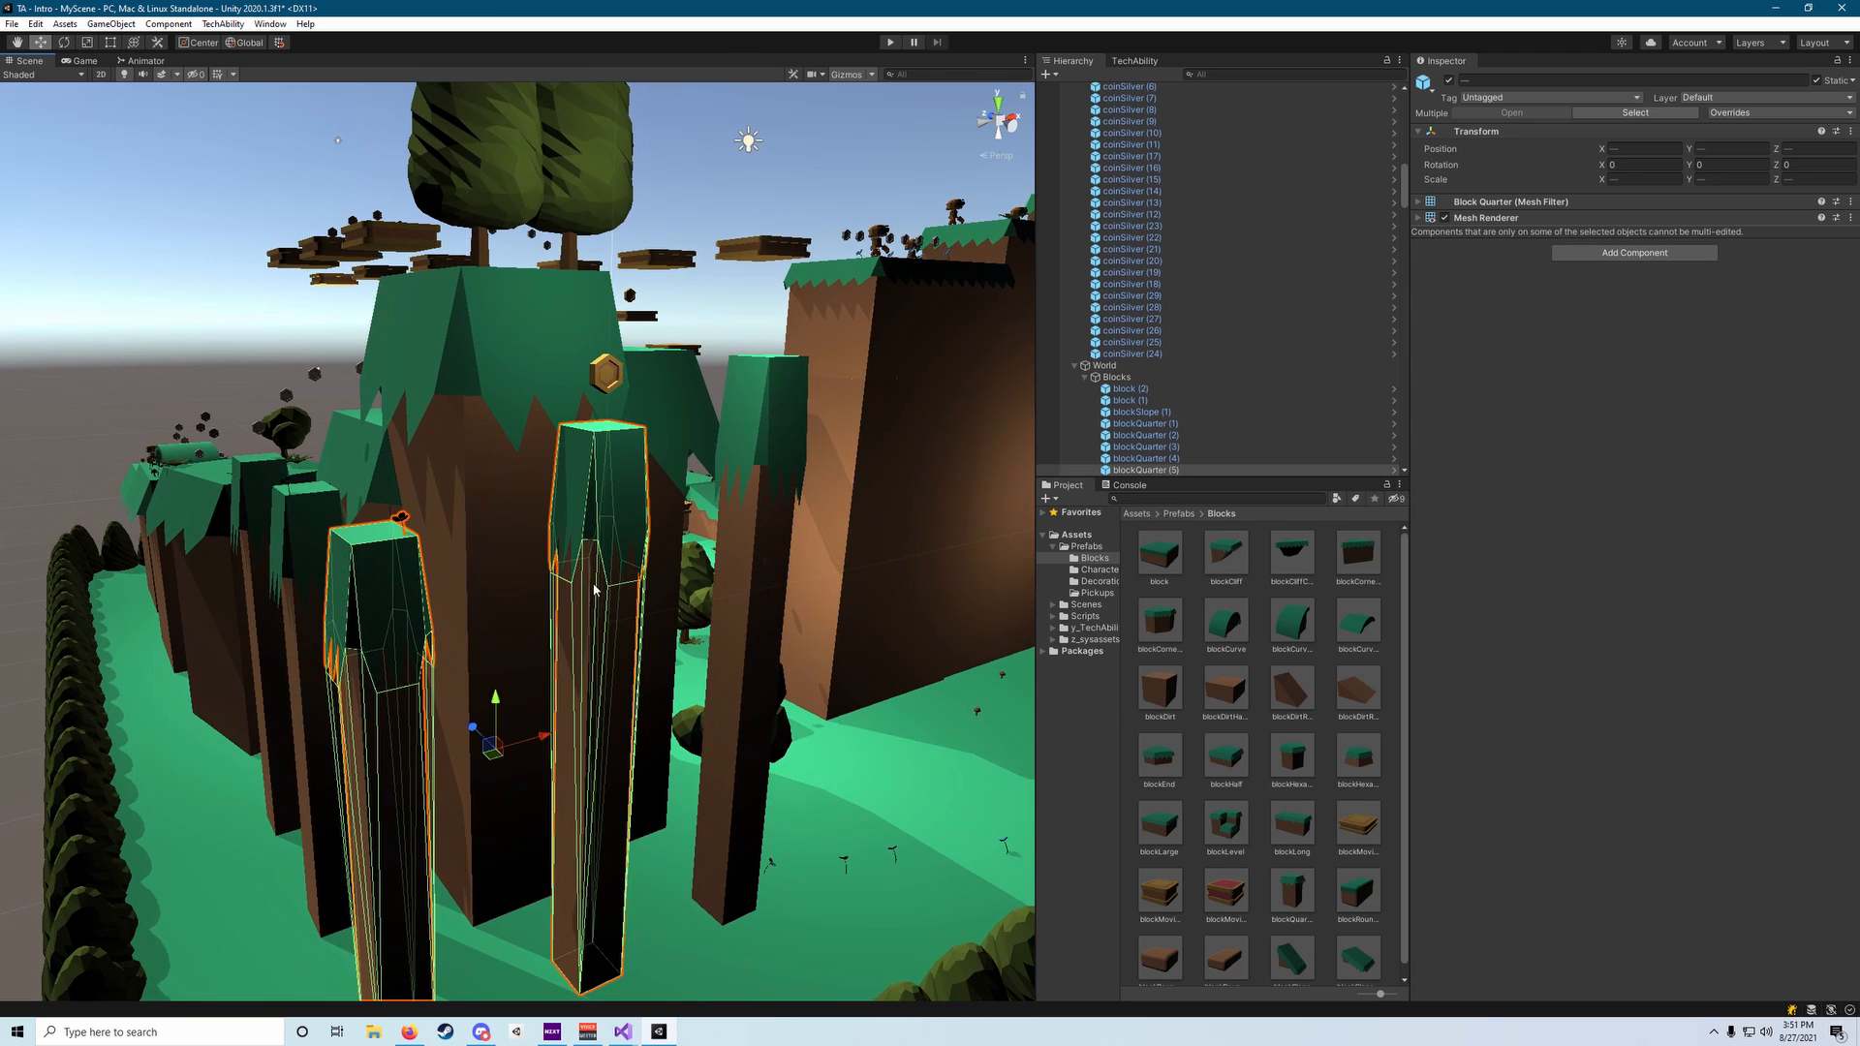
right_drag(482, 450, 477, 456)
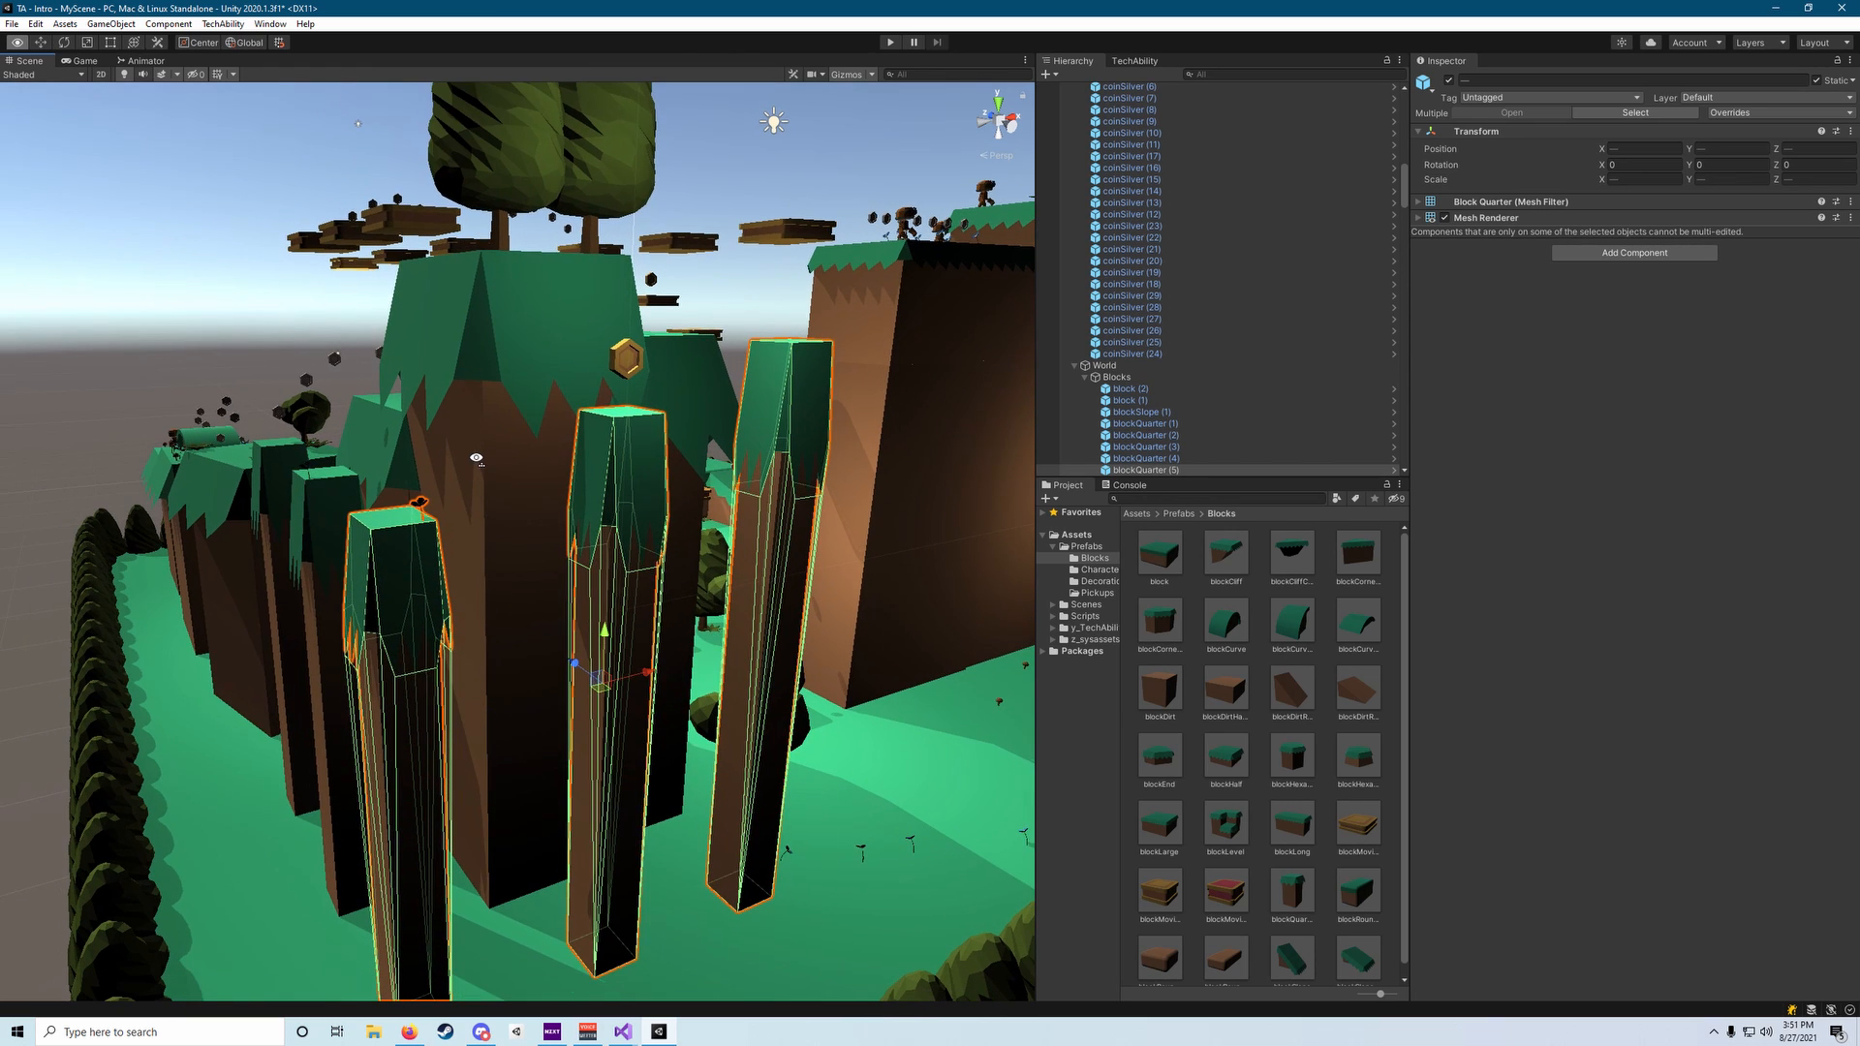
key(ctrl+a)
click(382, 613)
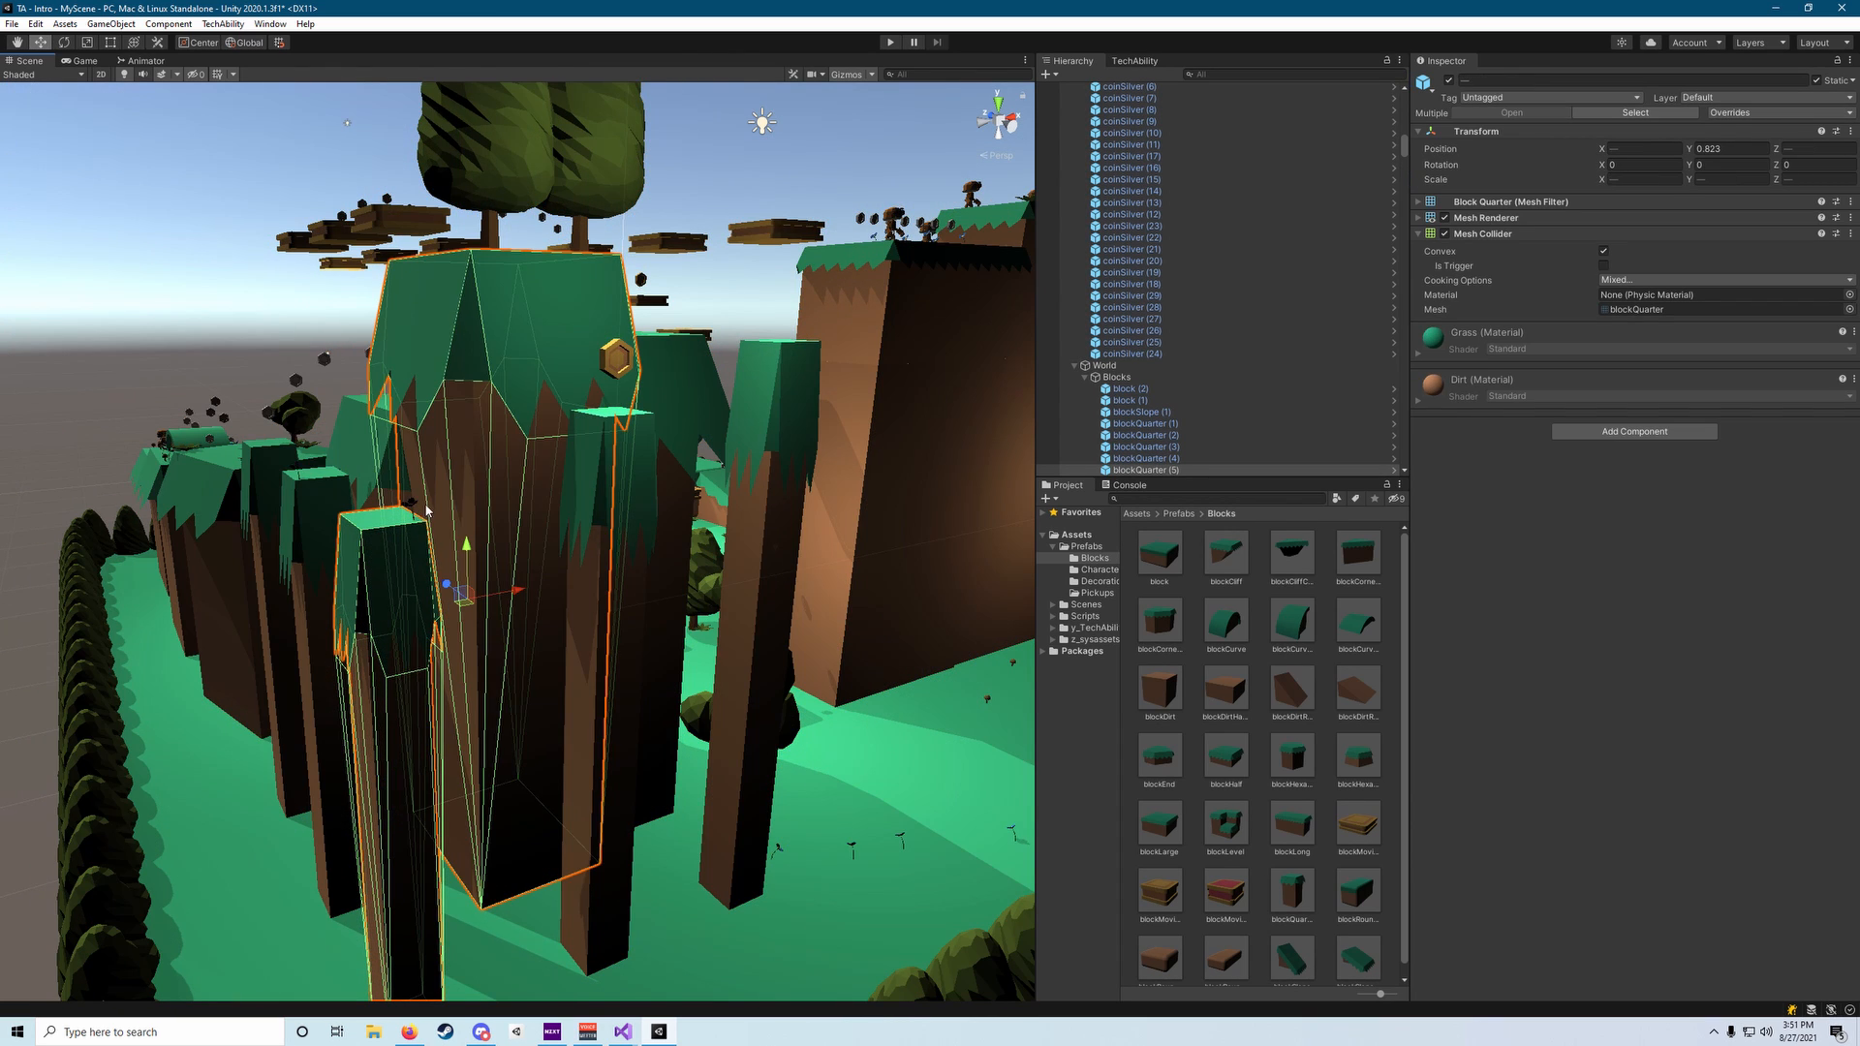
shift+click(460, 496)
right_drag(468, 469, 559, 573)
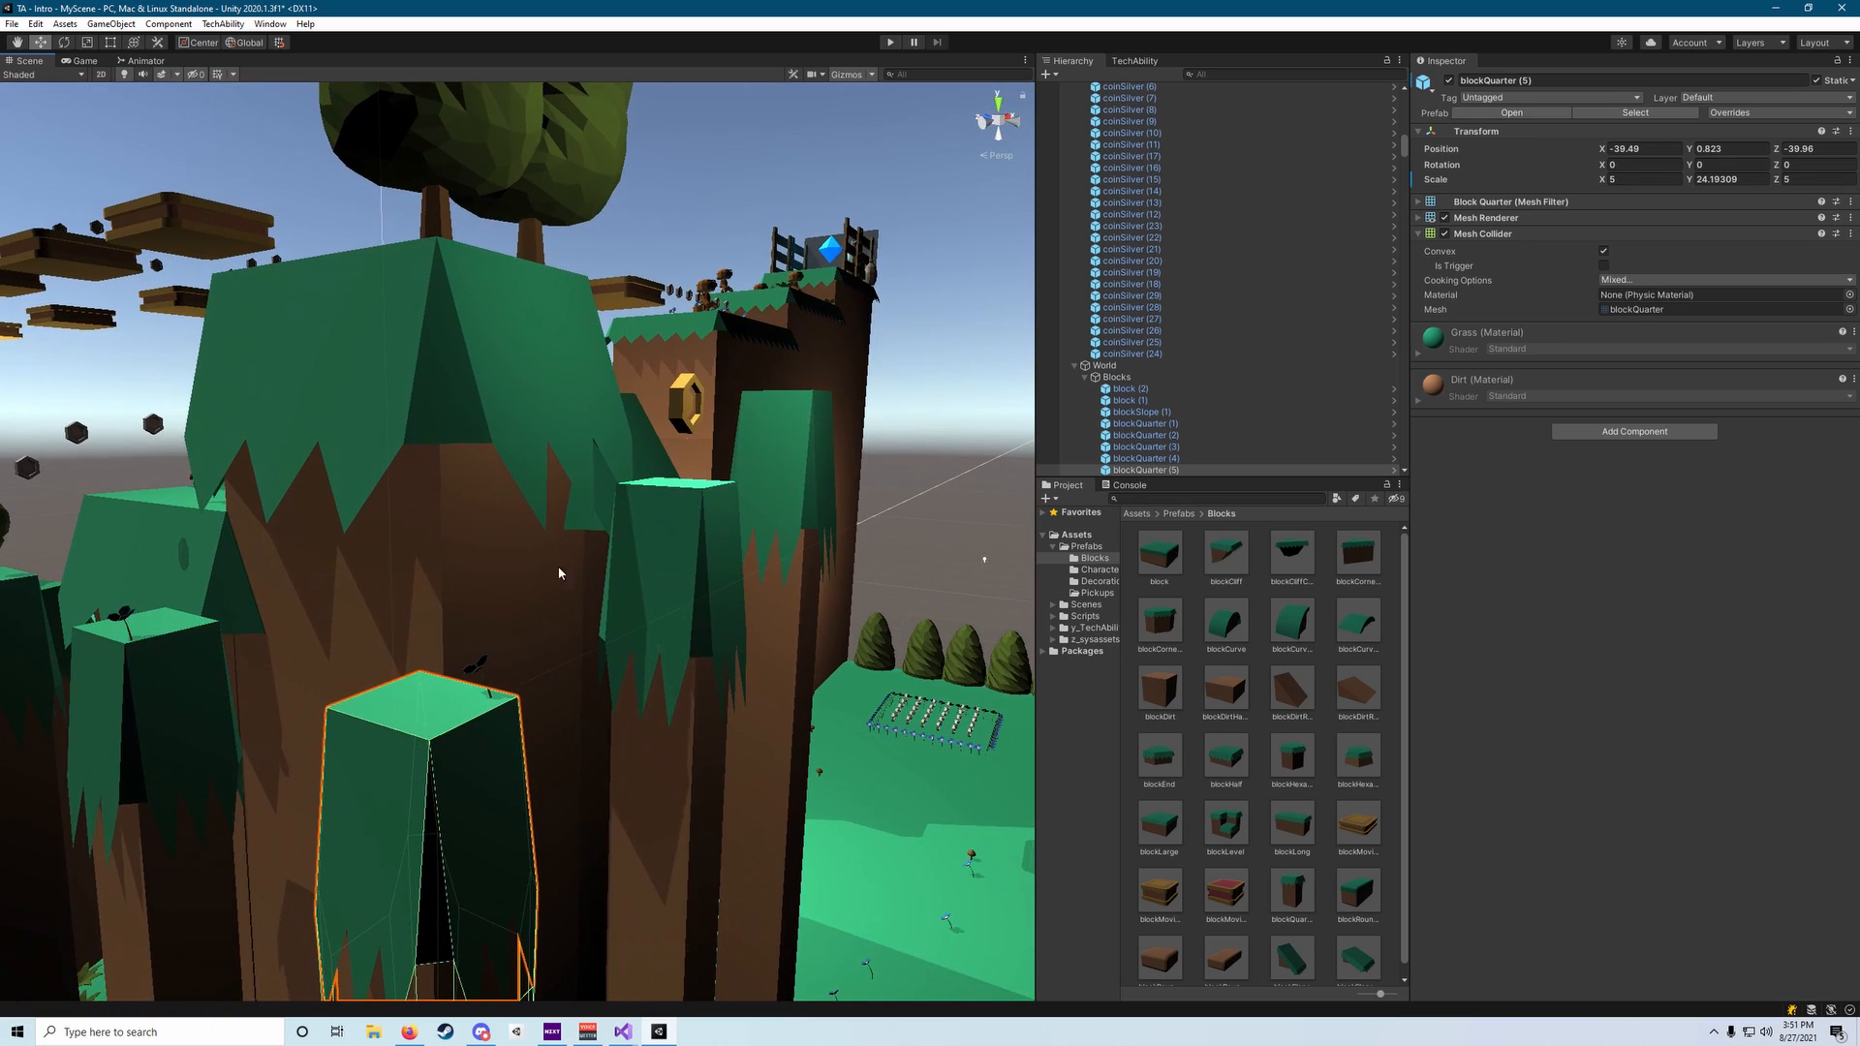
Add the plant on the selected pillar and the two neighbouring narrow pillars to the selection, and delete them all.
shift+click(477, 673)
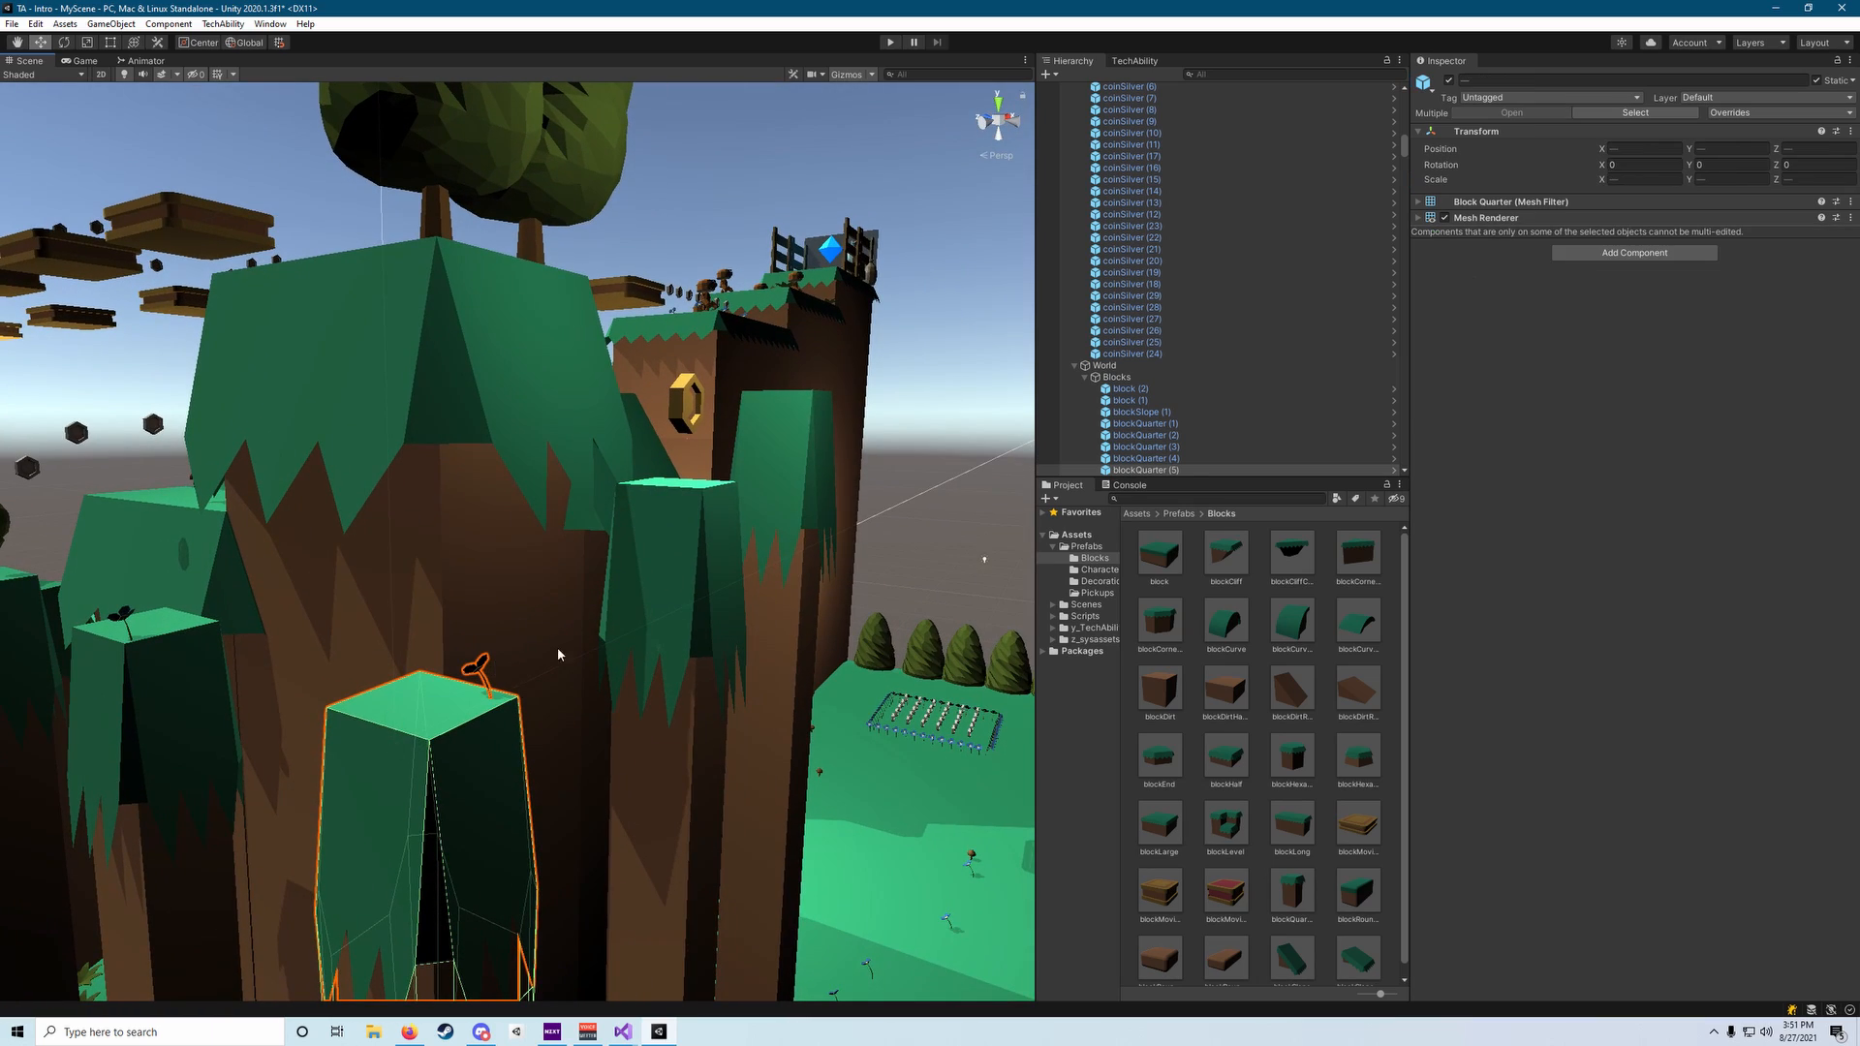
shift+click(648, 585)
shift+click(776, 444)
right_drag(778, 447, 682, 447)
key(Delete)
Move the floating gold coin beside the tall block over the remaining plant-topped pillar, at X -40.48, Z -30.11.
click(739, 501)
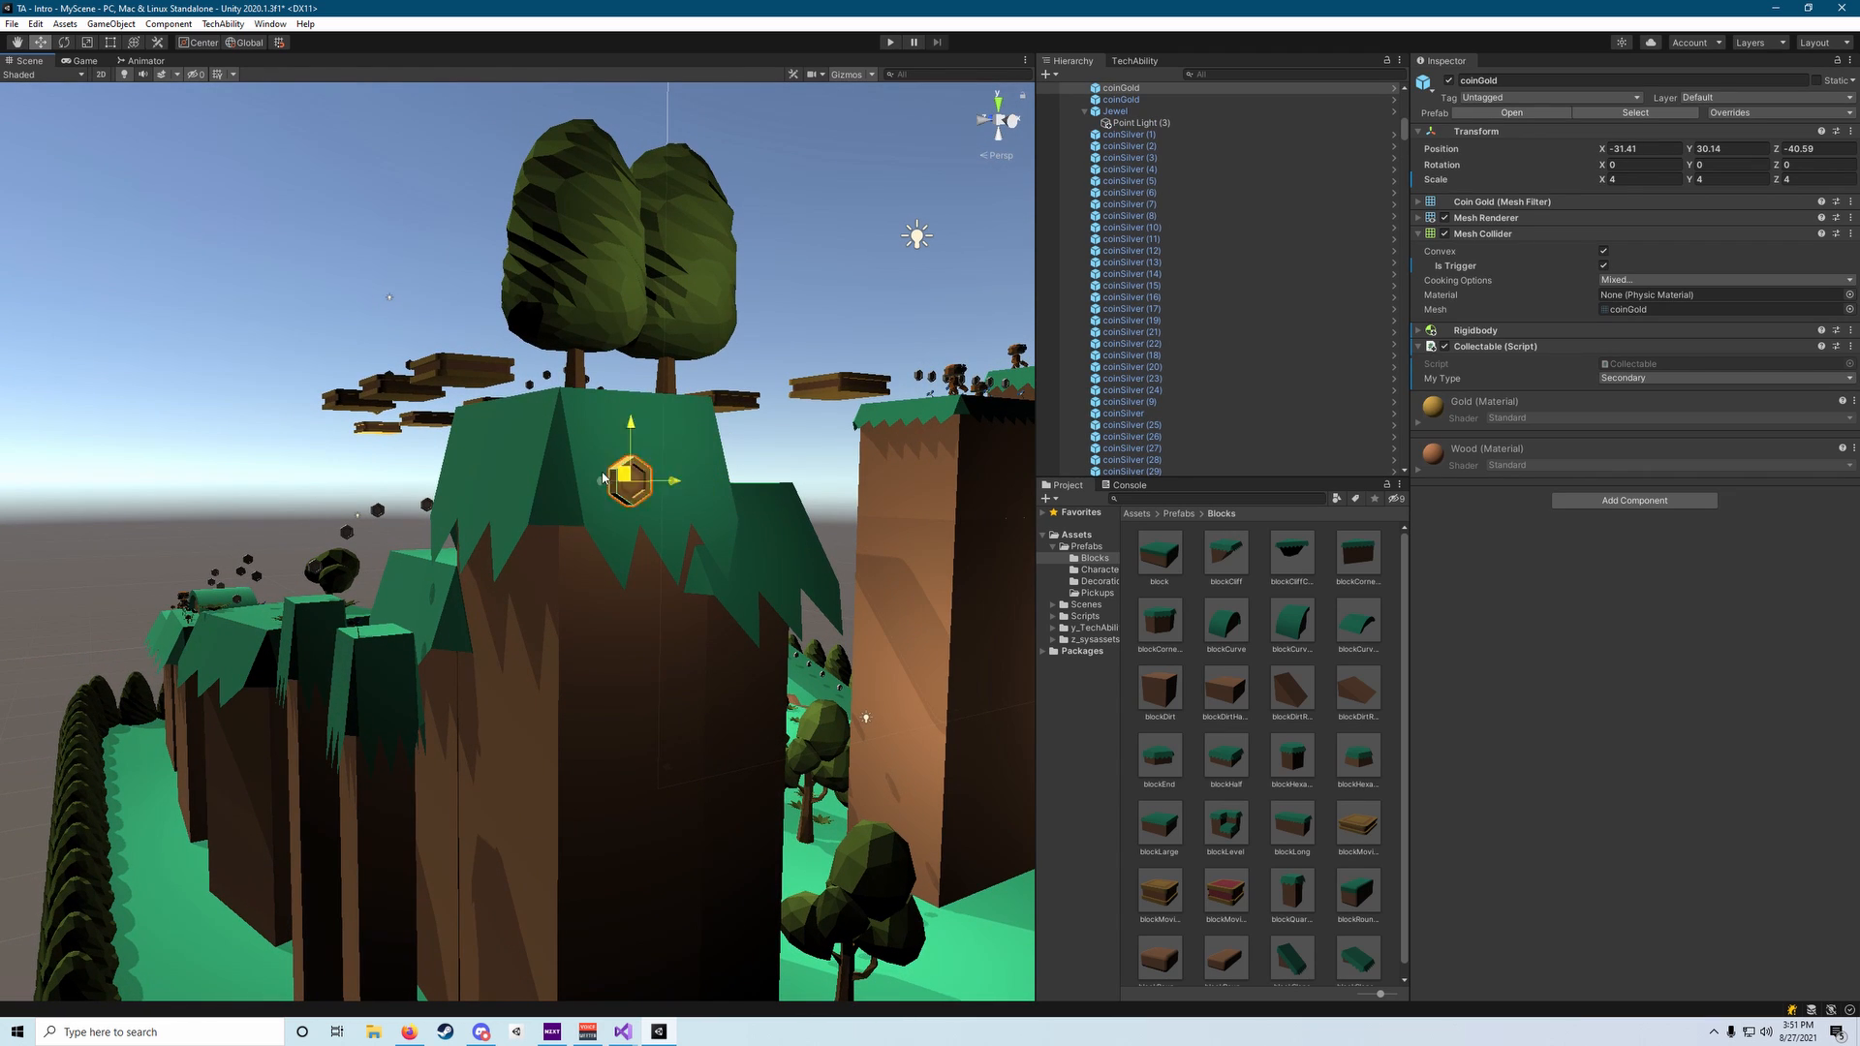
drag(602, 477, 397, 620)
right_drag(397, 620, 499, 603)
alt+drag(703, 640, 825, 631)
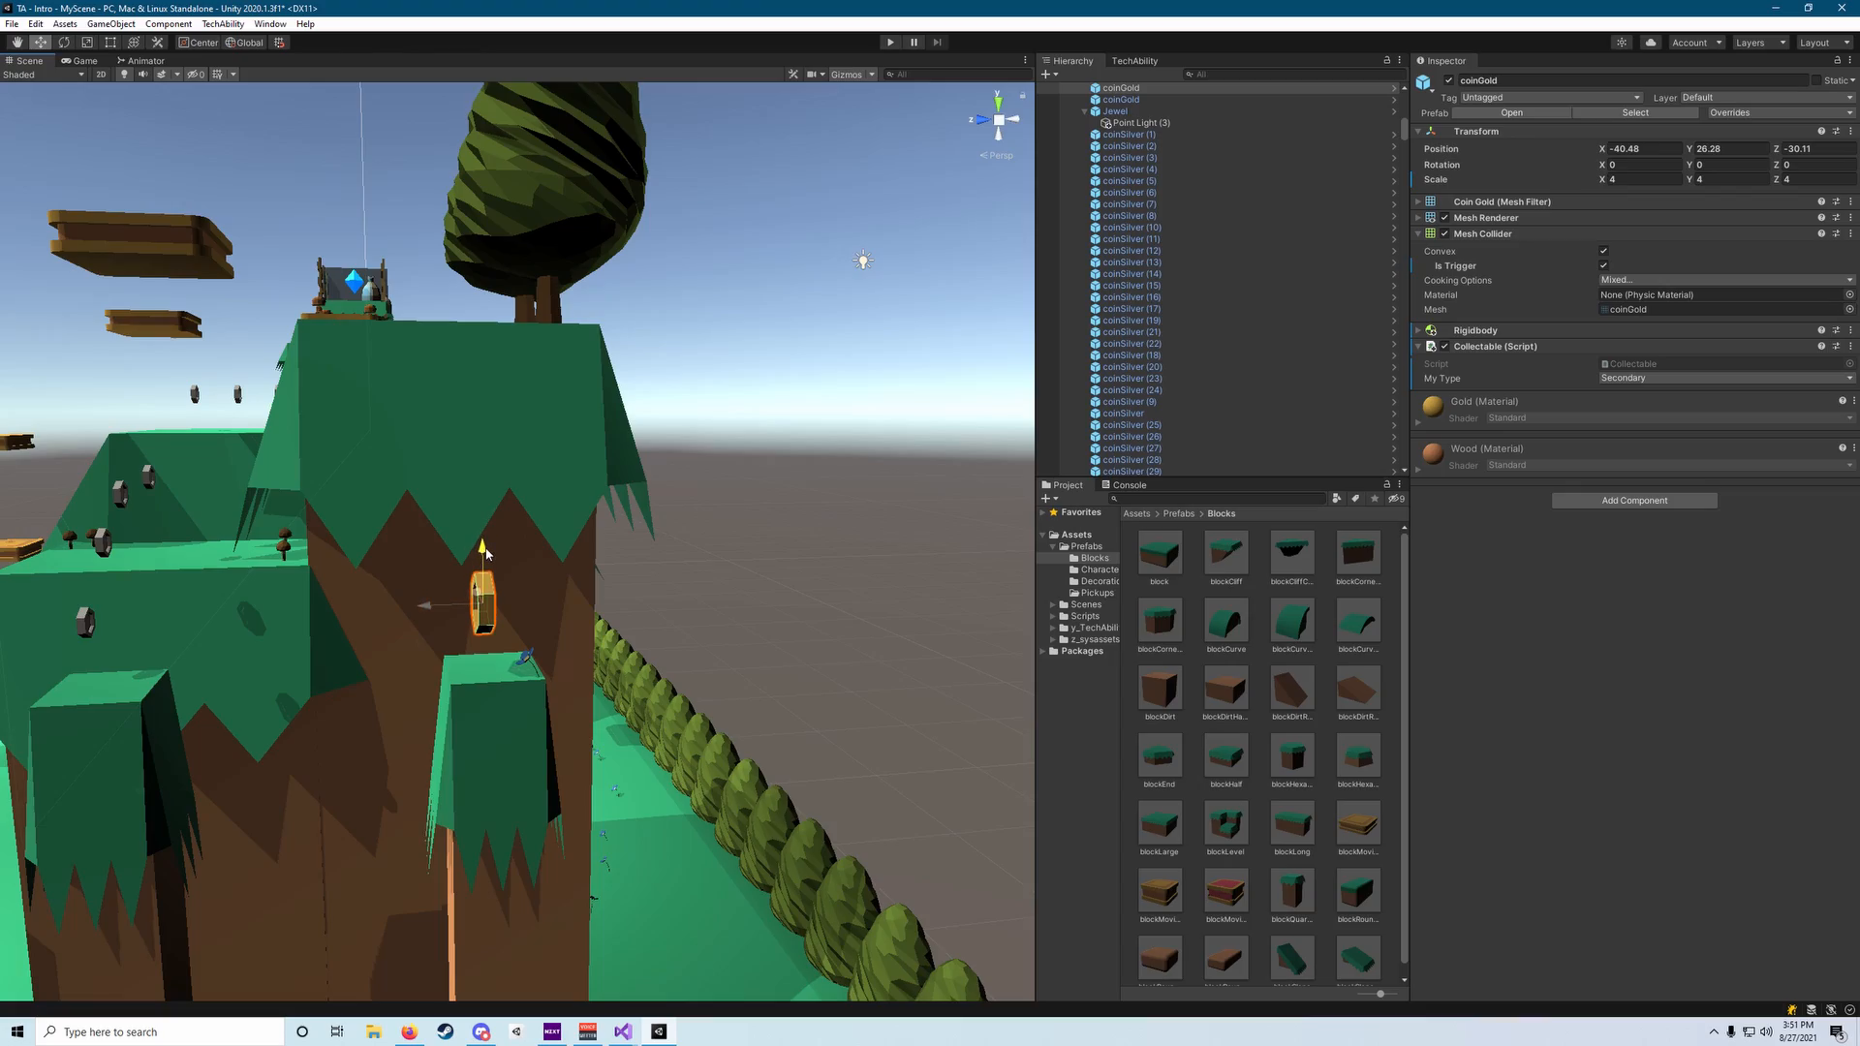
alt+drag(486, 553, 813, 564)
Respace the high floating platforms between the cliffs, moving blockMoving (1) and shifting blockMoving (7) to X -8.42.
click(335, 566)
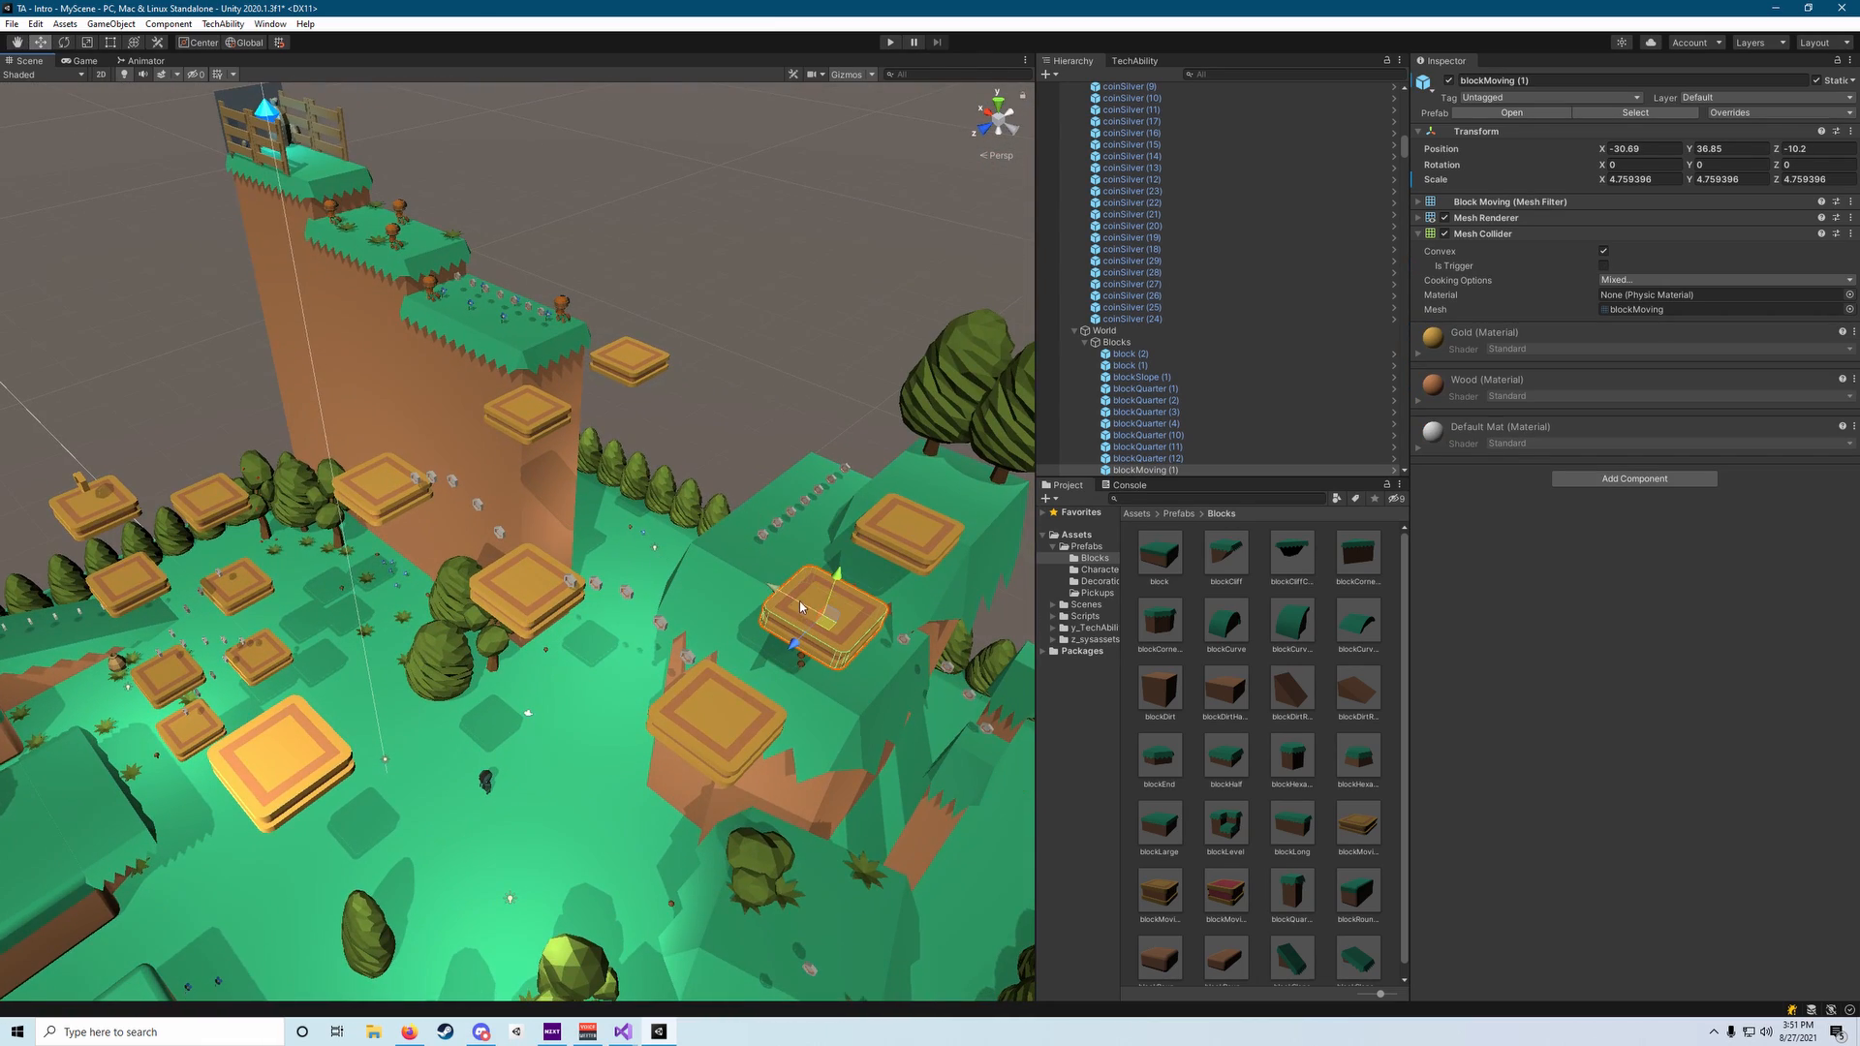
drag(782, 603, 729, 571)
click(918, 548)
right_drag(918, 548, 1001, 546)
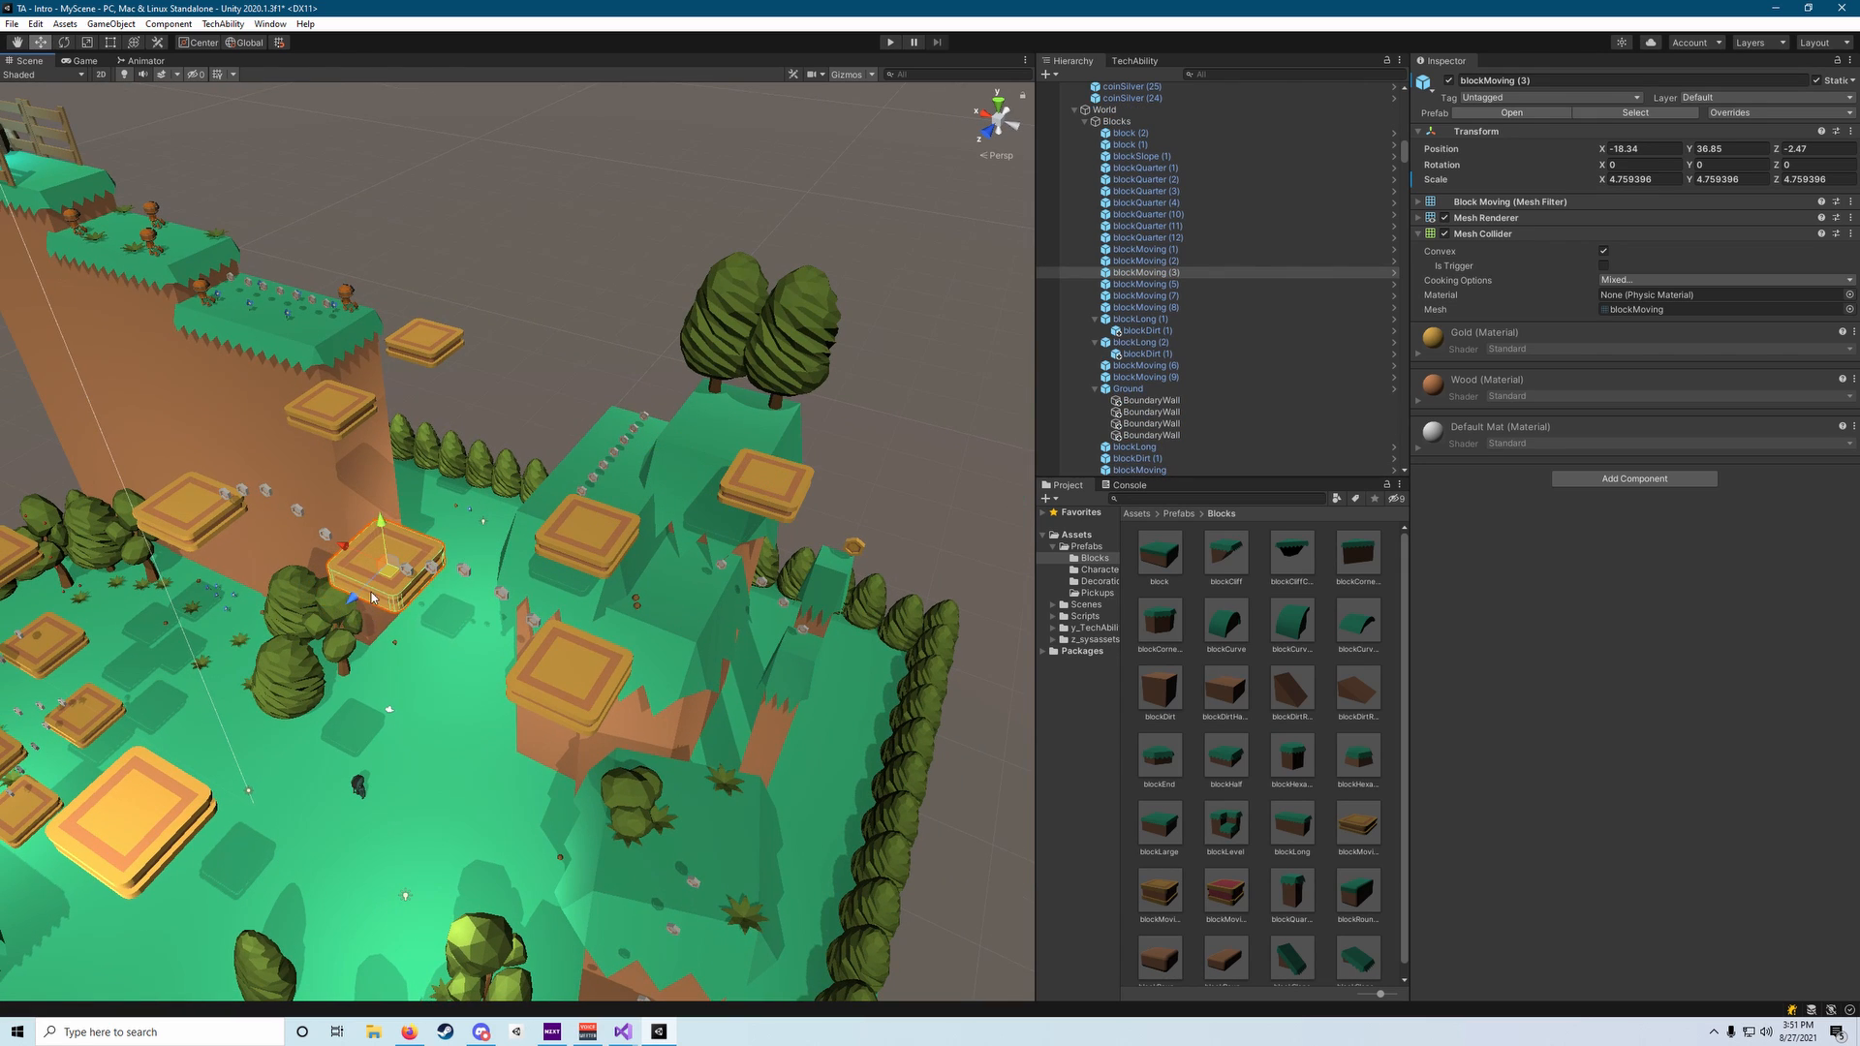
click(310, 410)
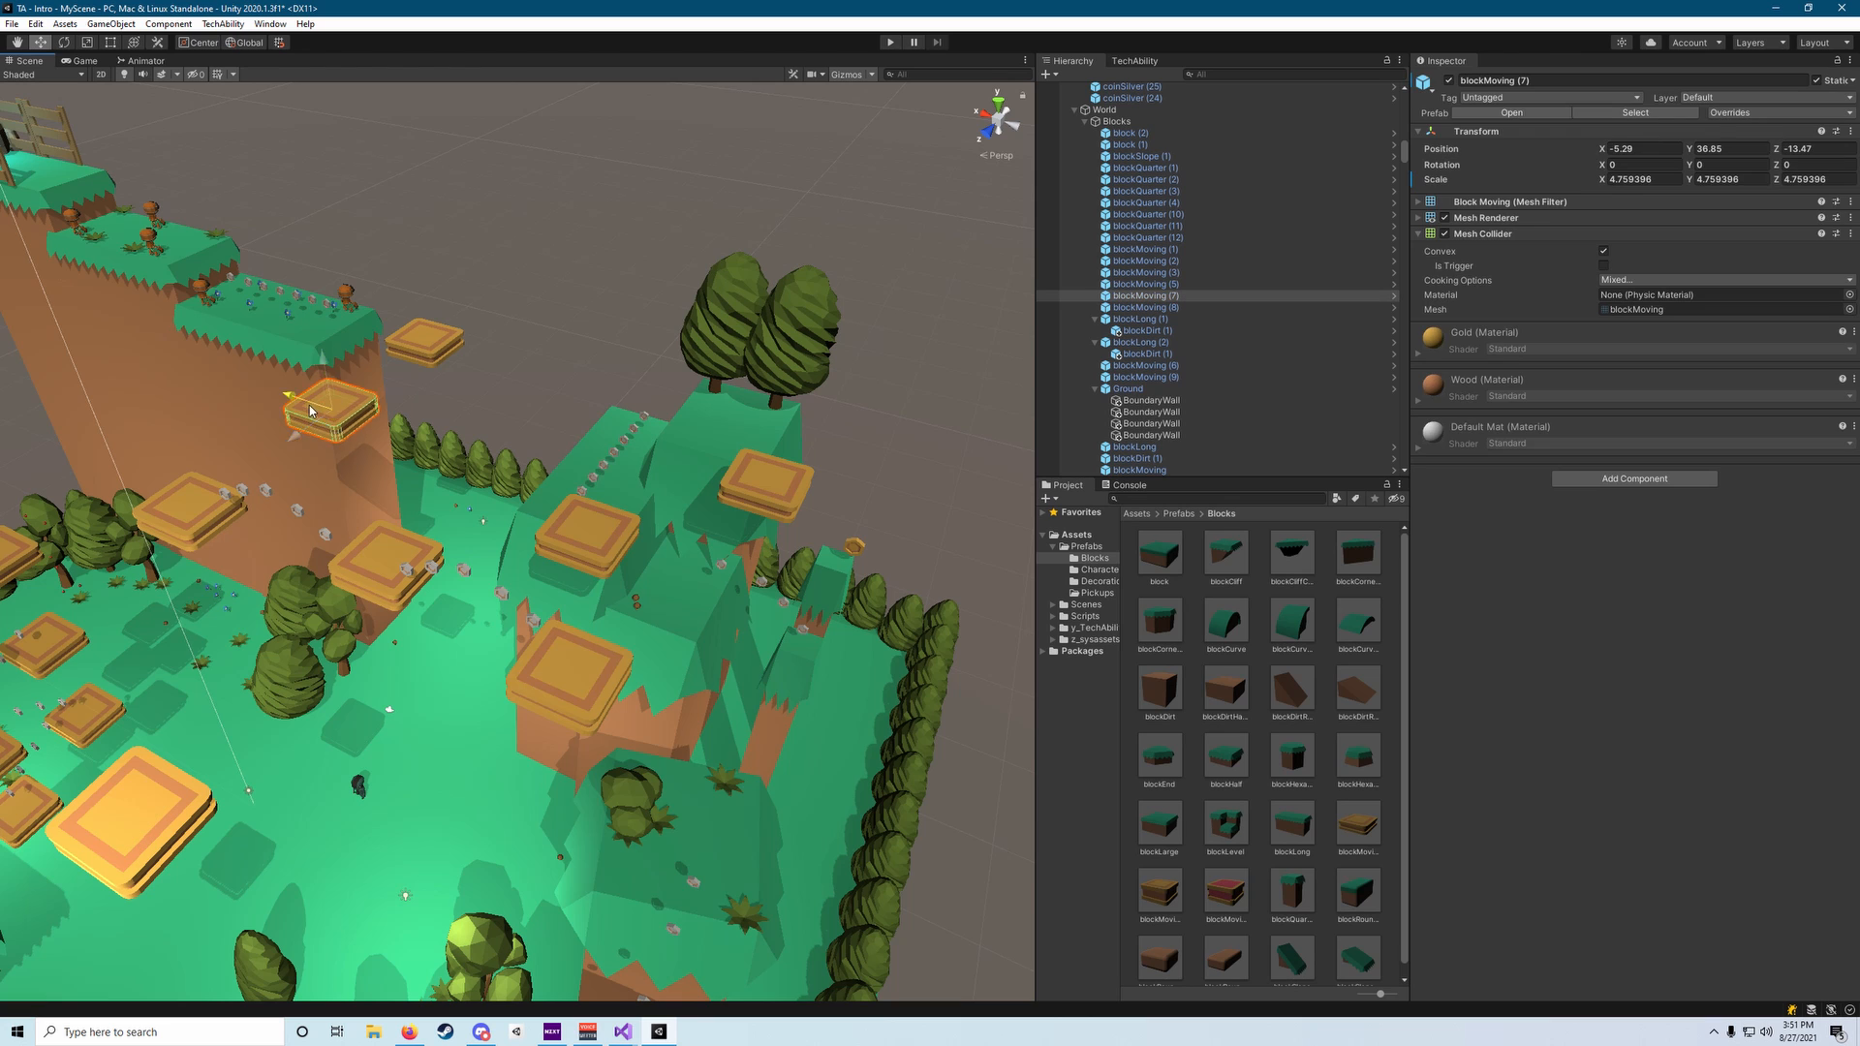
drag(310, 411, 346, 435)
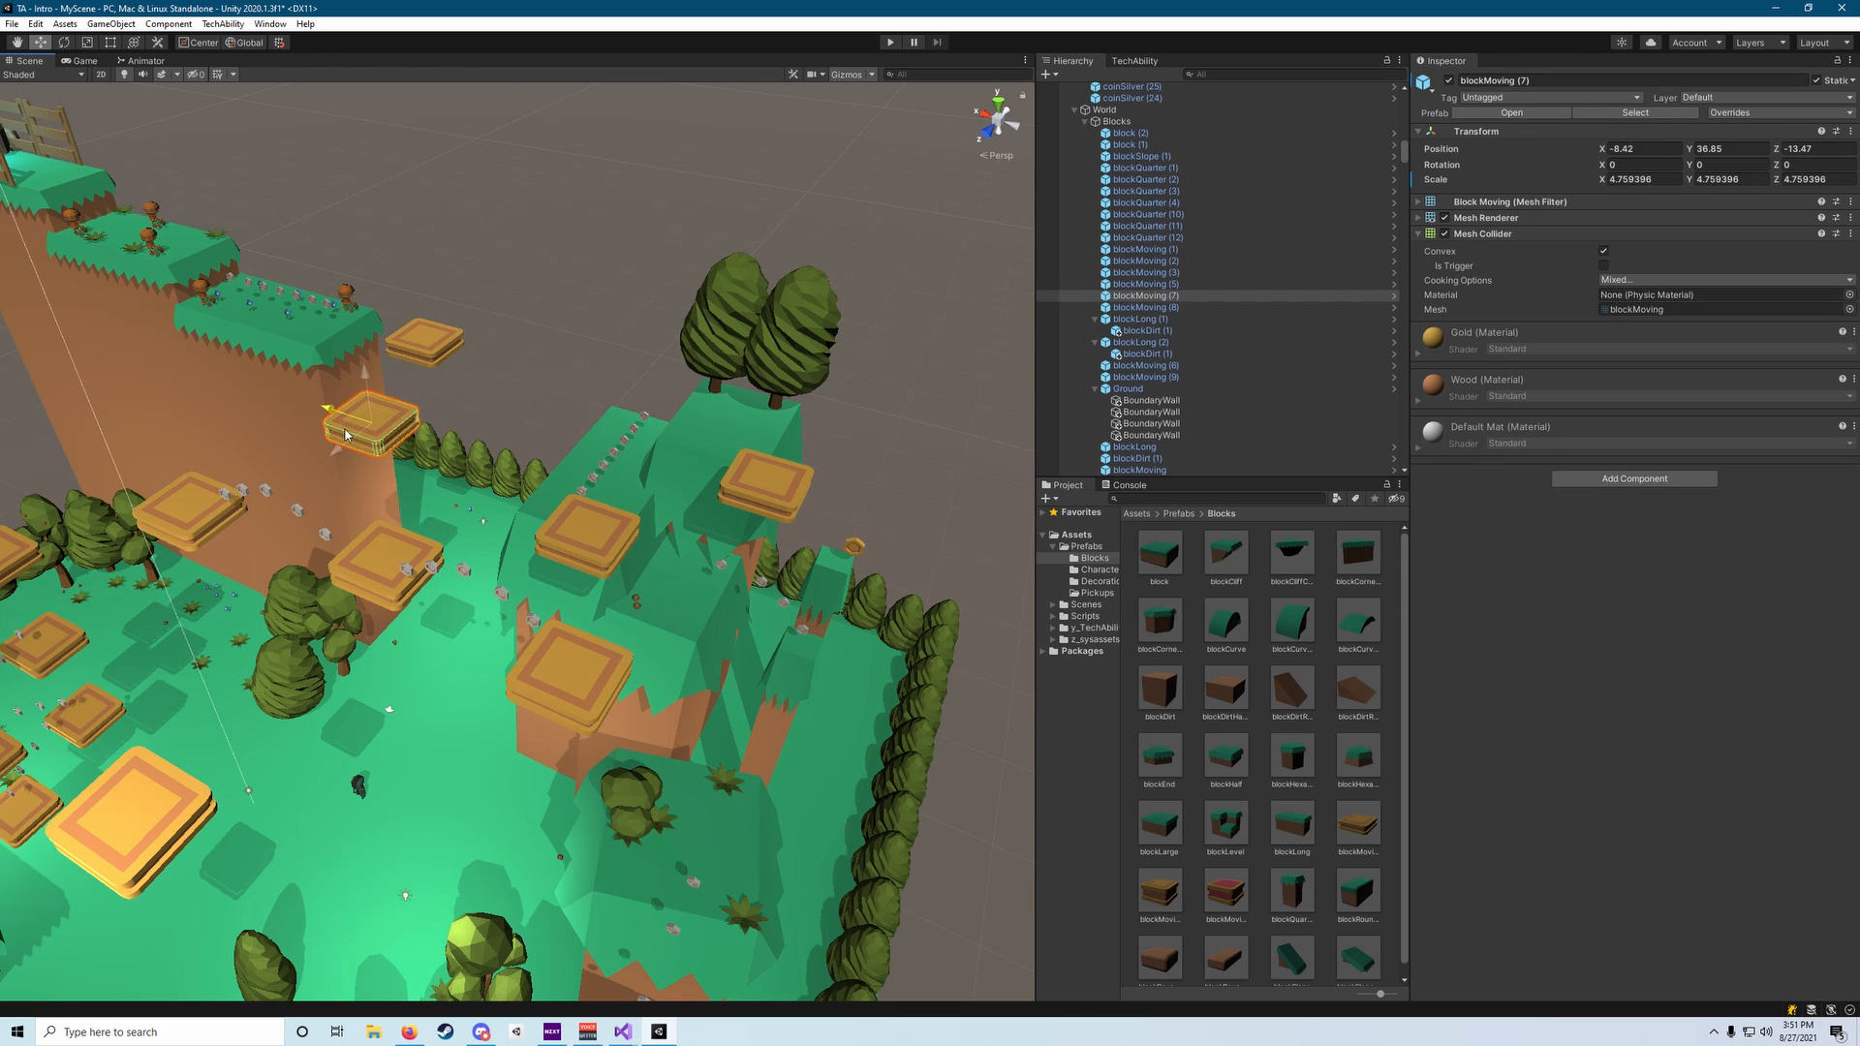
click(416, 356)
Shift the large floating platform above the tree-topped rounded block slightly away from that block.
alt+drag(399, 367, 53, 387)
click(234, 524)
click(462, 525)
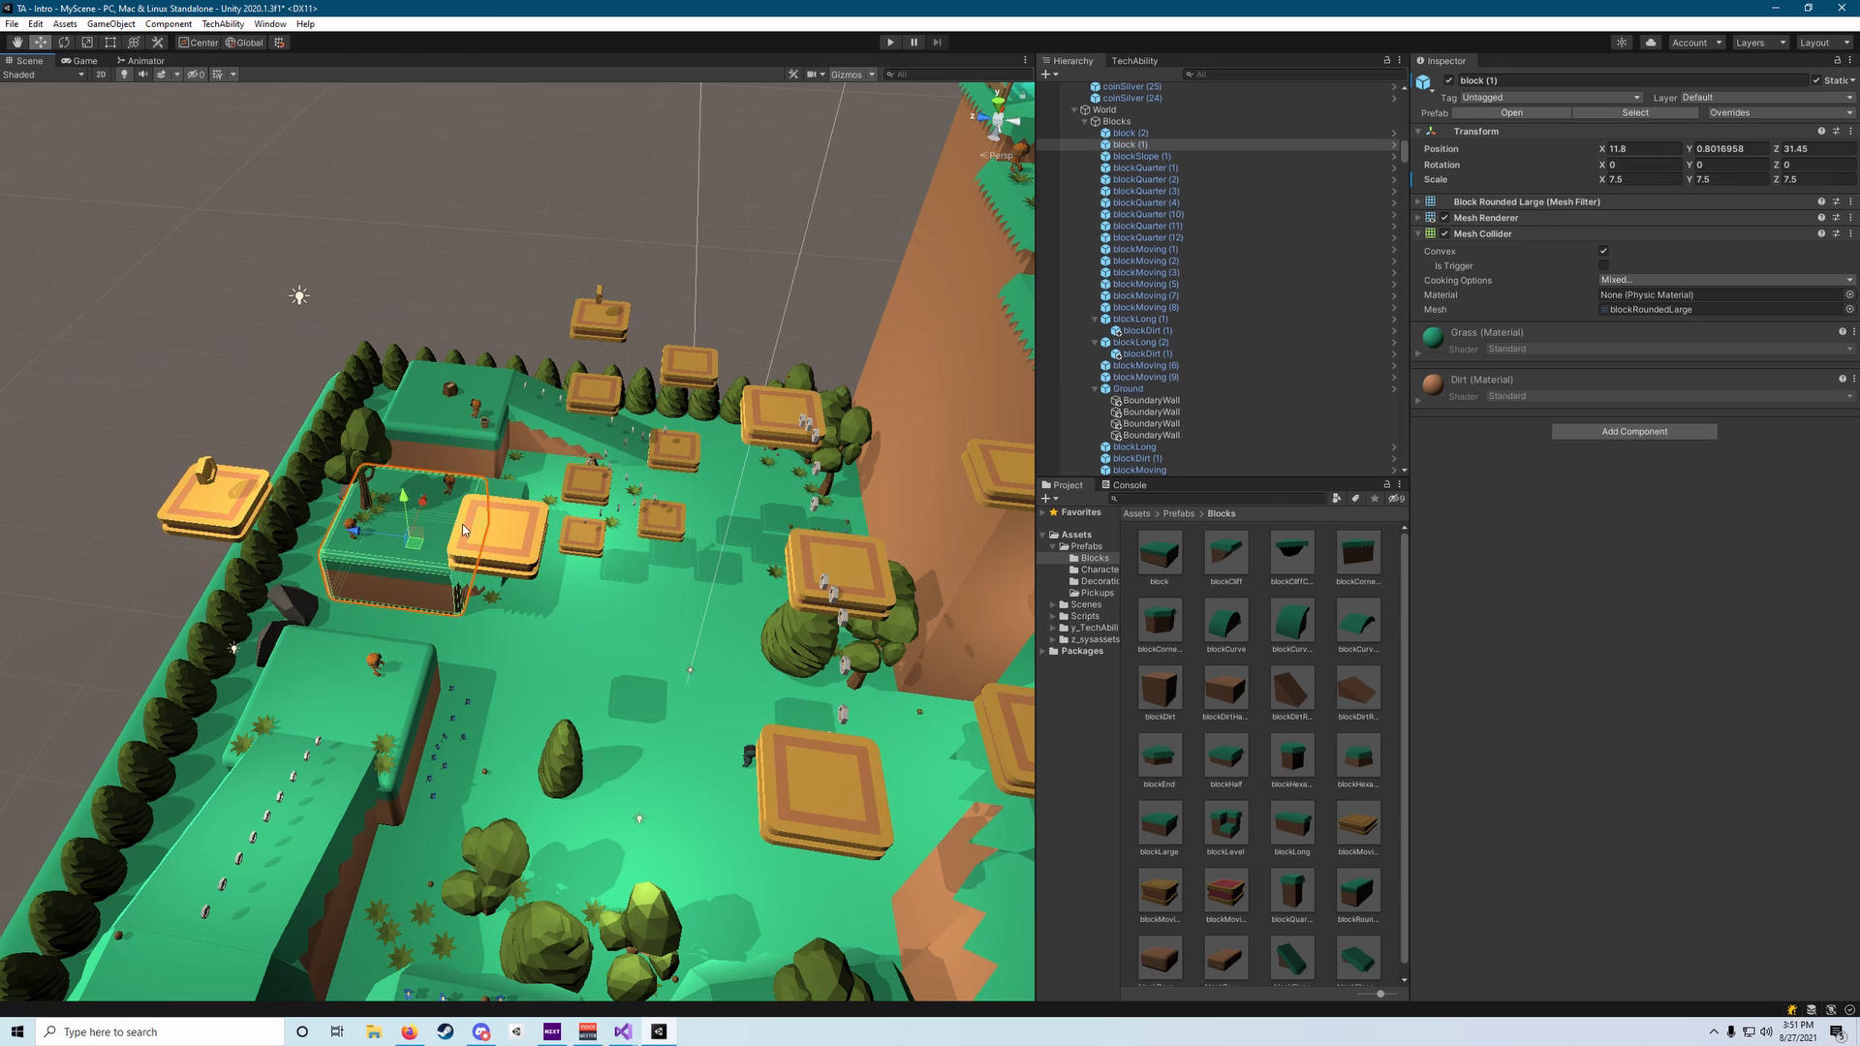
drag(489, 544, 518, 543)
Select the outermost floating platform, blockMoving (9), together with its gold coin and move both closer to the neighbouring platforms.
click(210, 522)
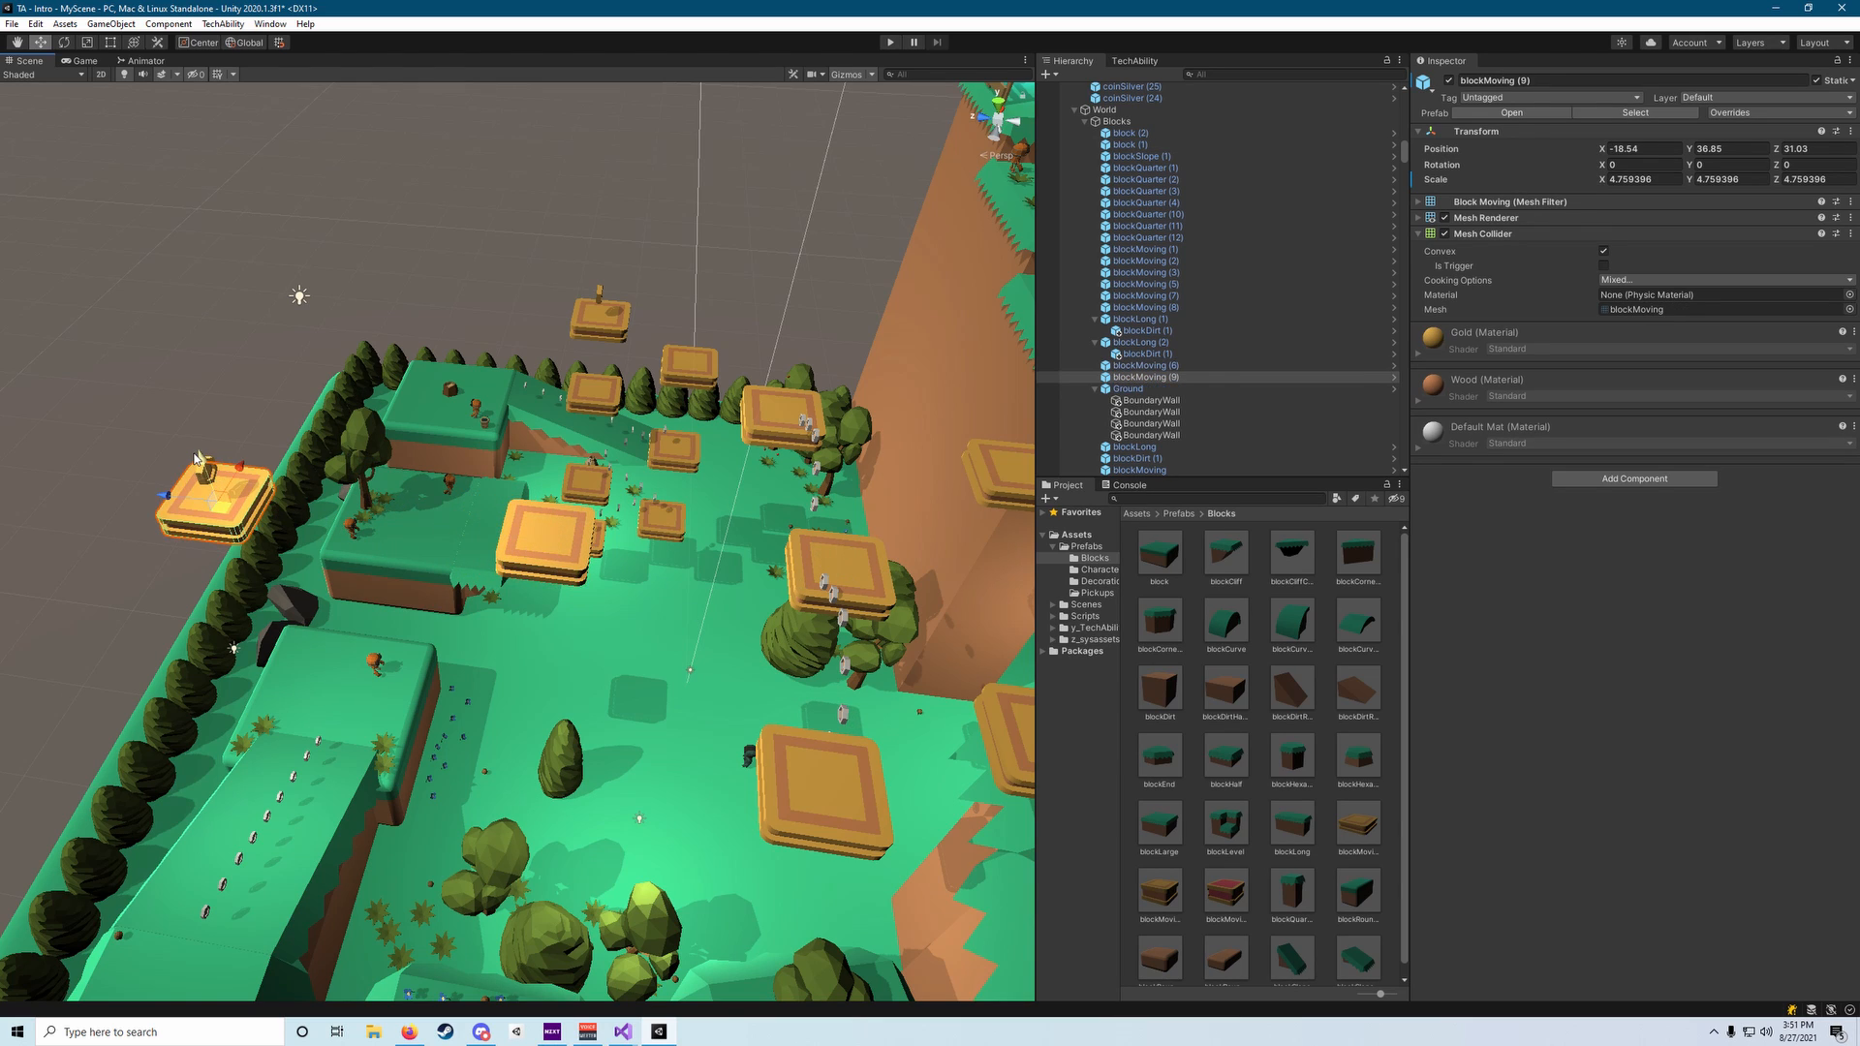
click(218, 411)
alt+drag(218, 411, 324, 421)
click(345, 487)
shift+click(362, 537)
drag(362, 536, 244, 712)
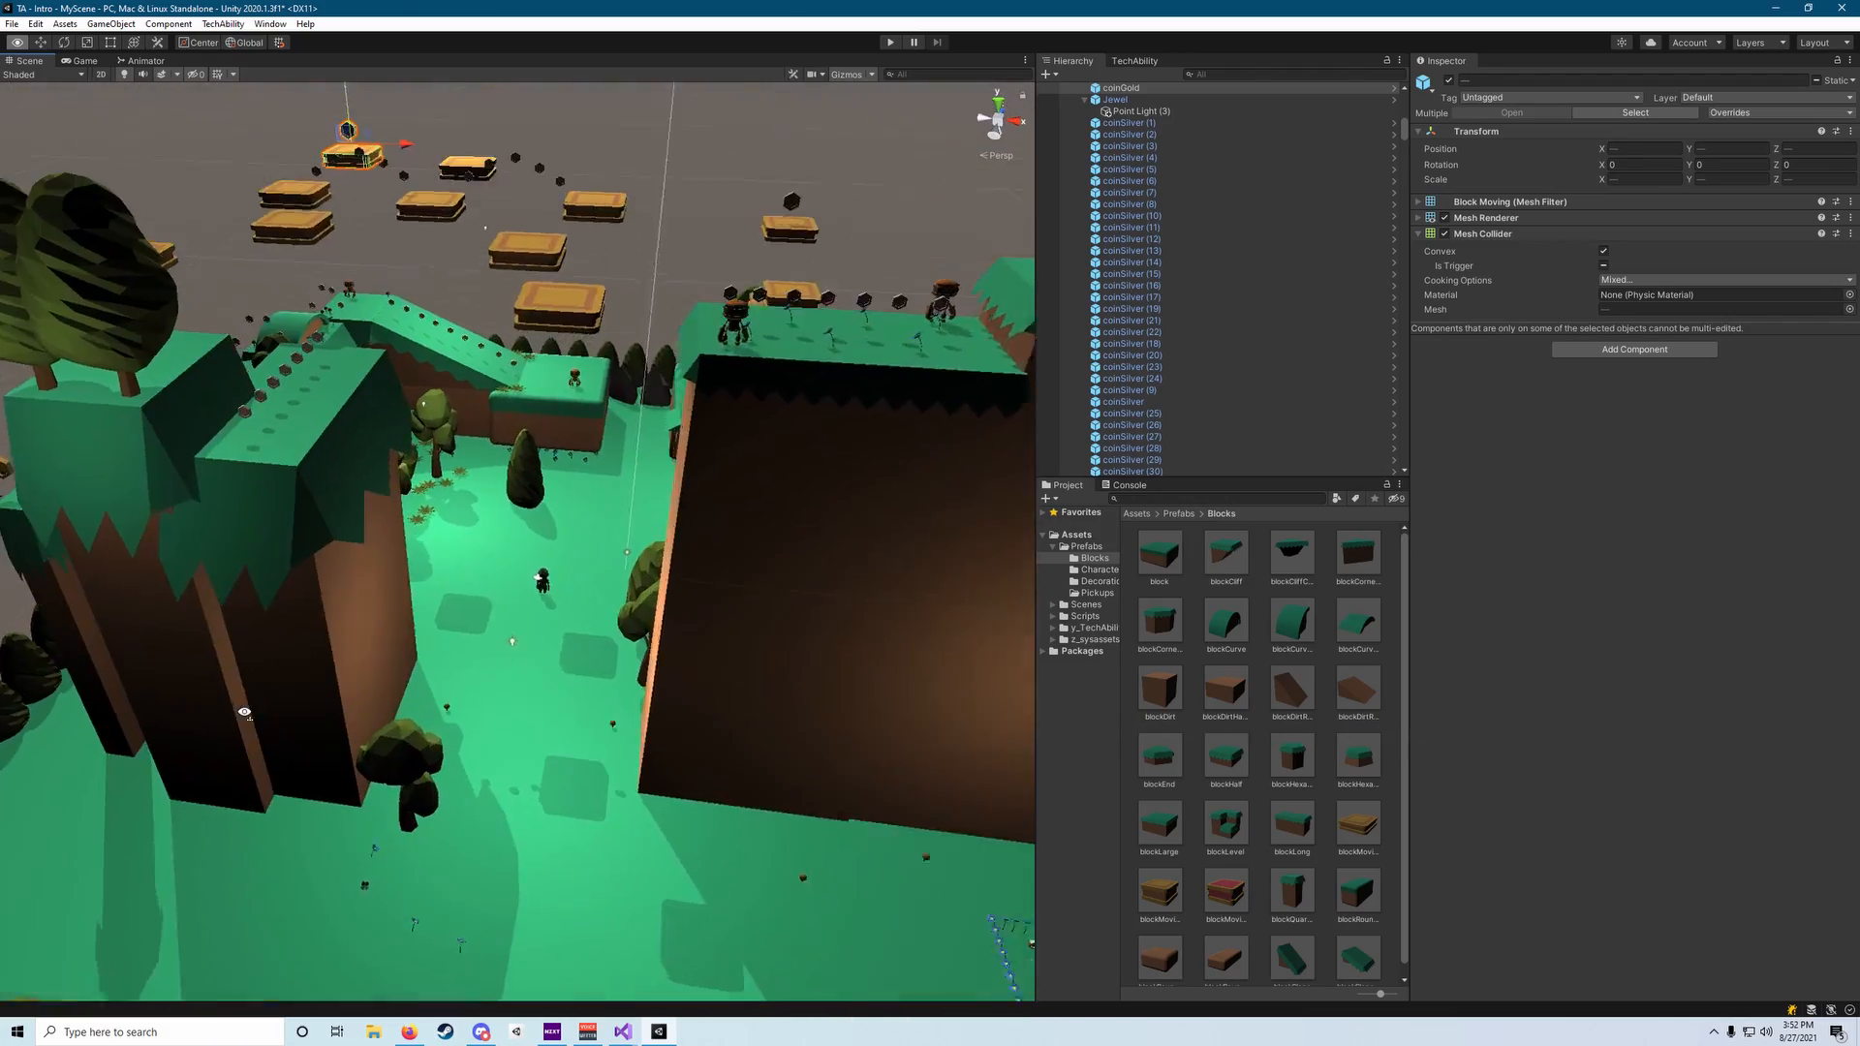
right_drag(244, 713, 319, 552)
Collapse the Coins, World, Enemies, Alien and Canvas groups in the scene's object tree.
click(506, 701)
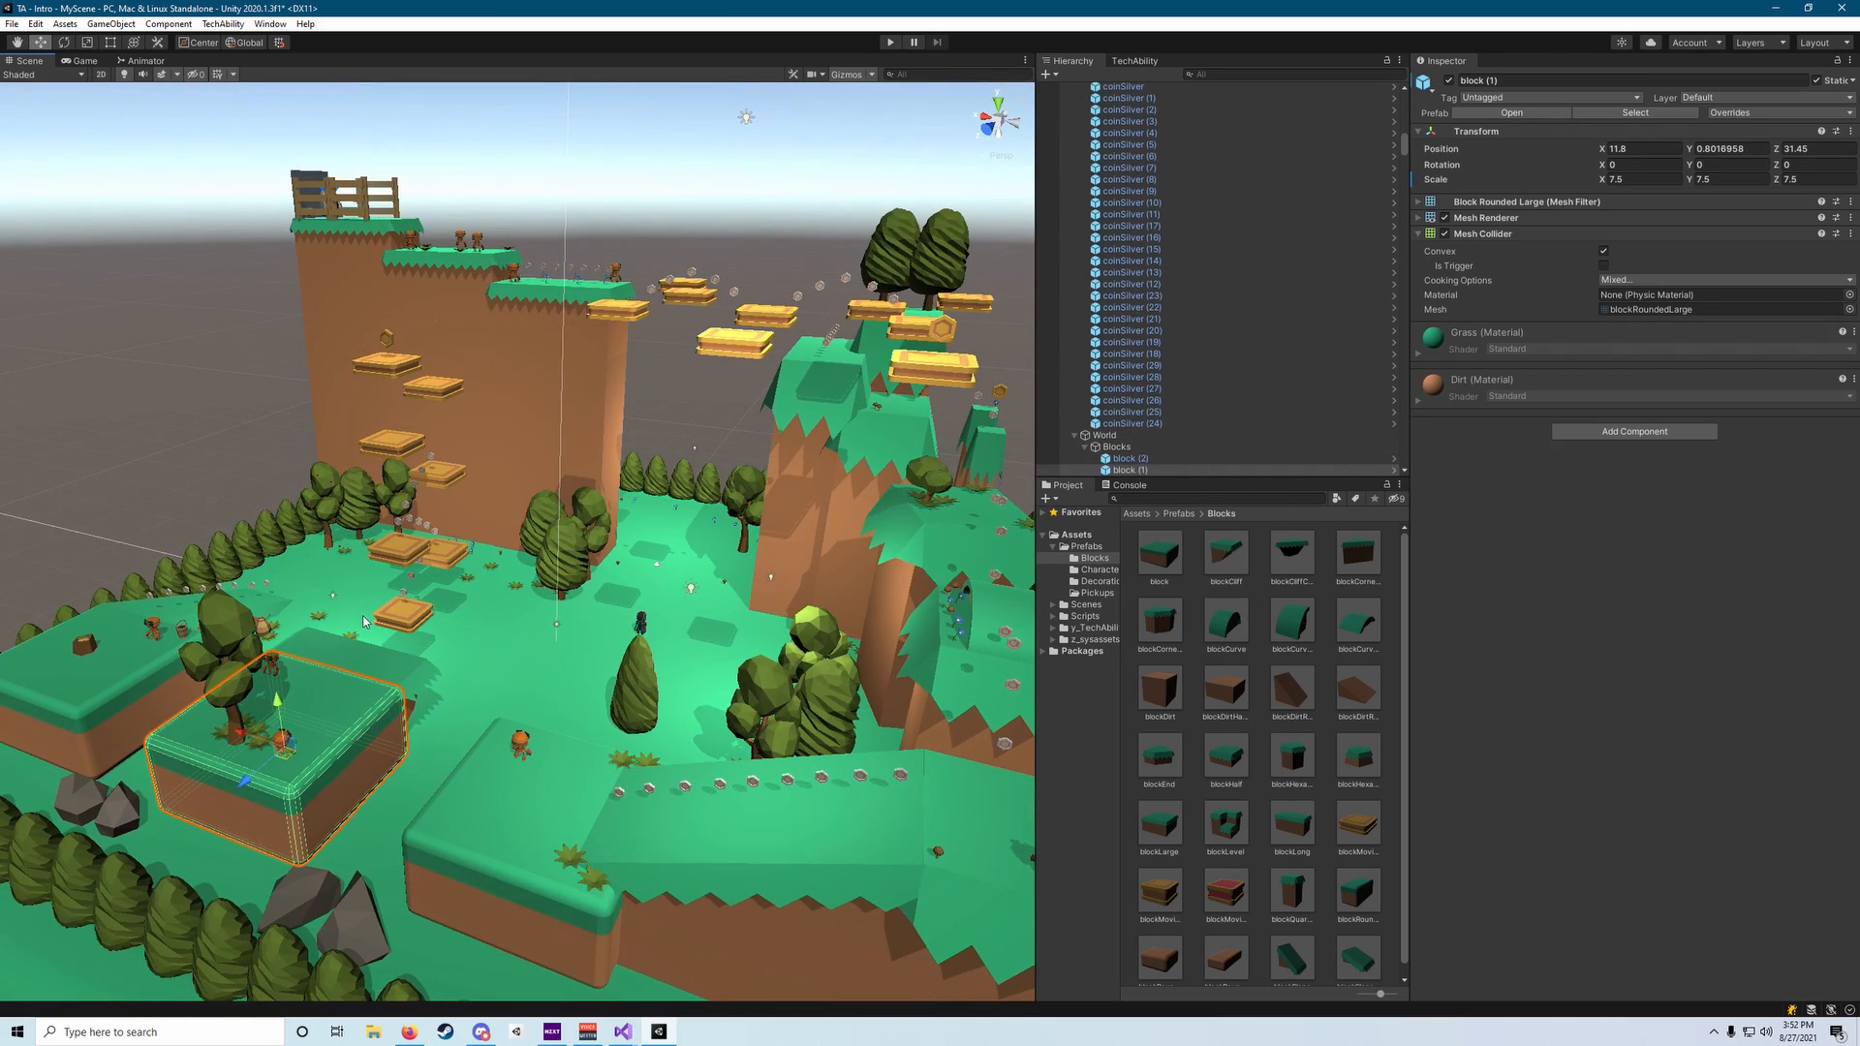
right_drag(574, 623, 775, 571)
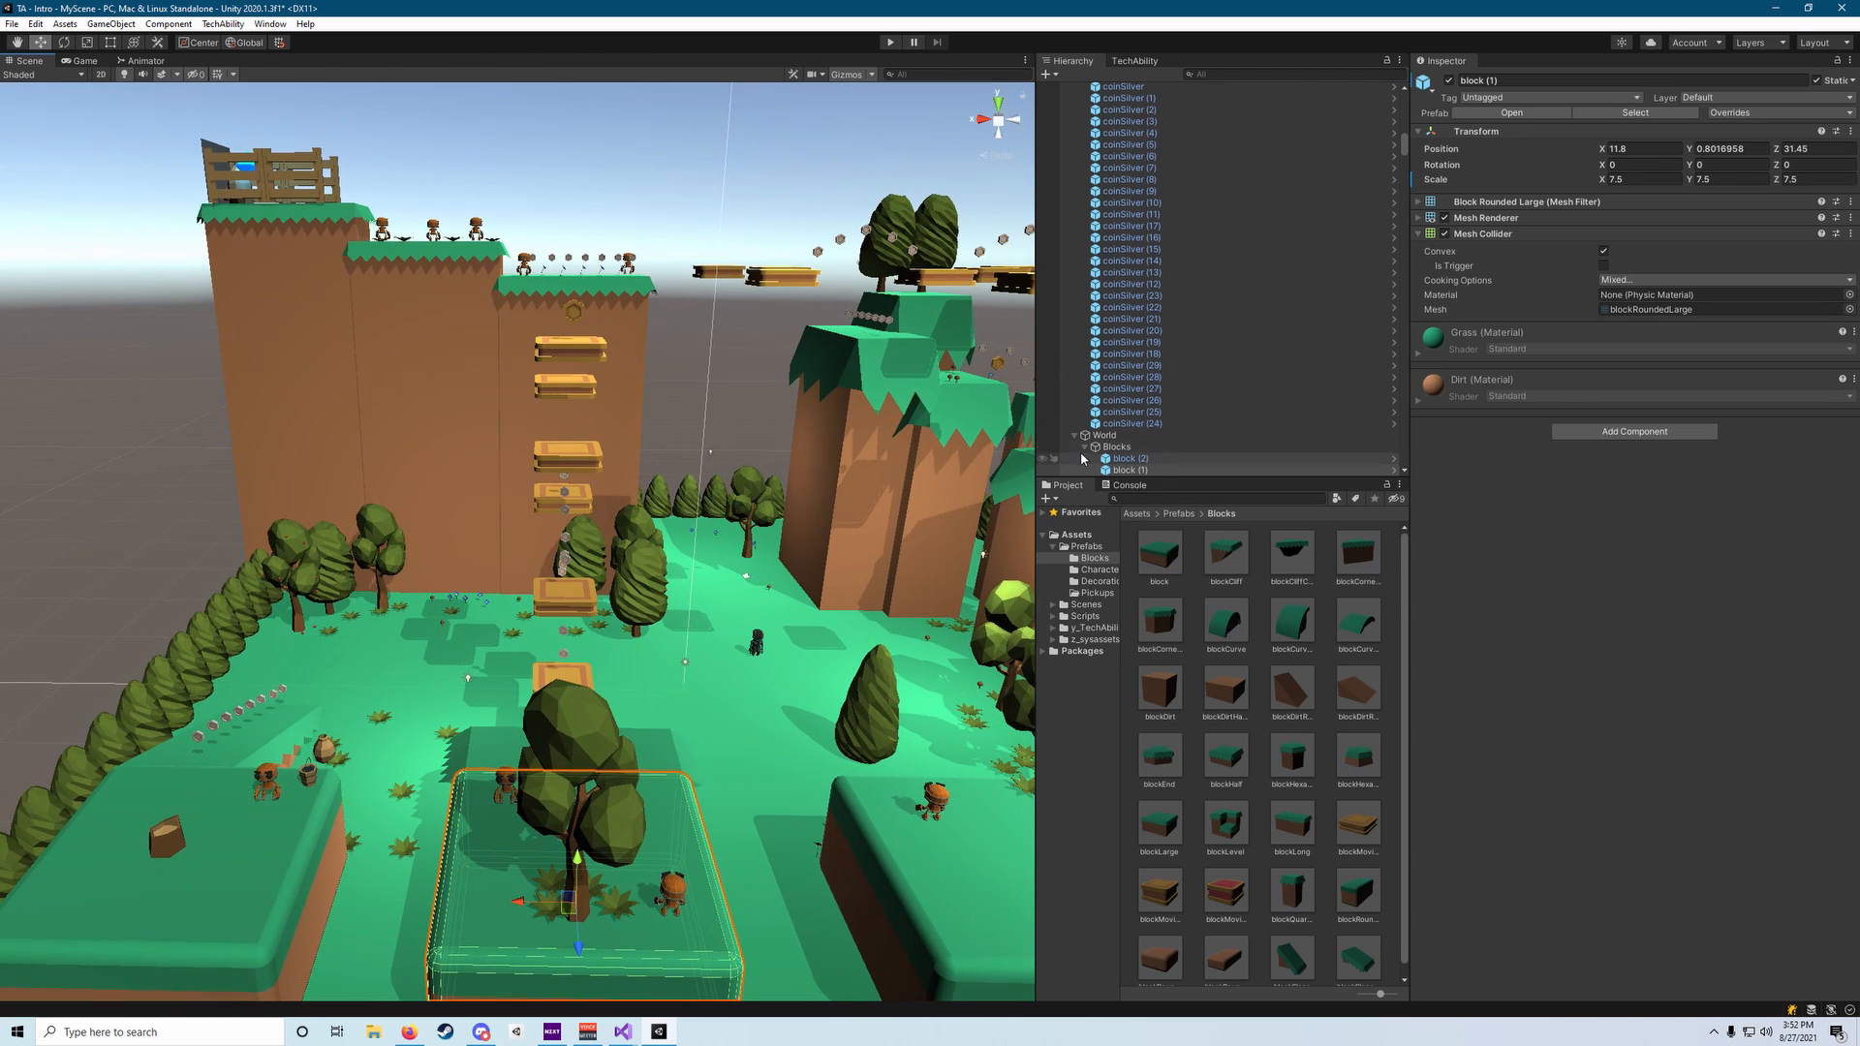
scroll(1183, 354, up, 10)
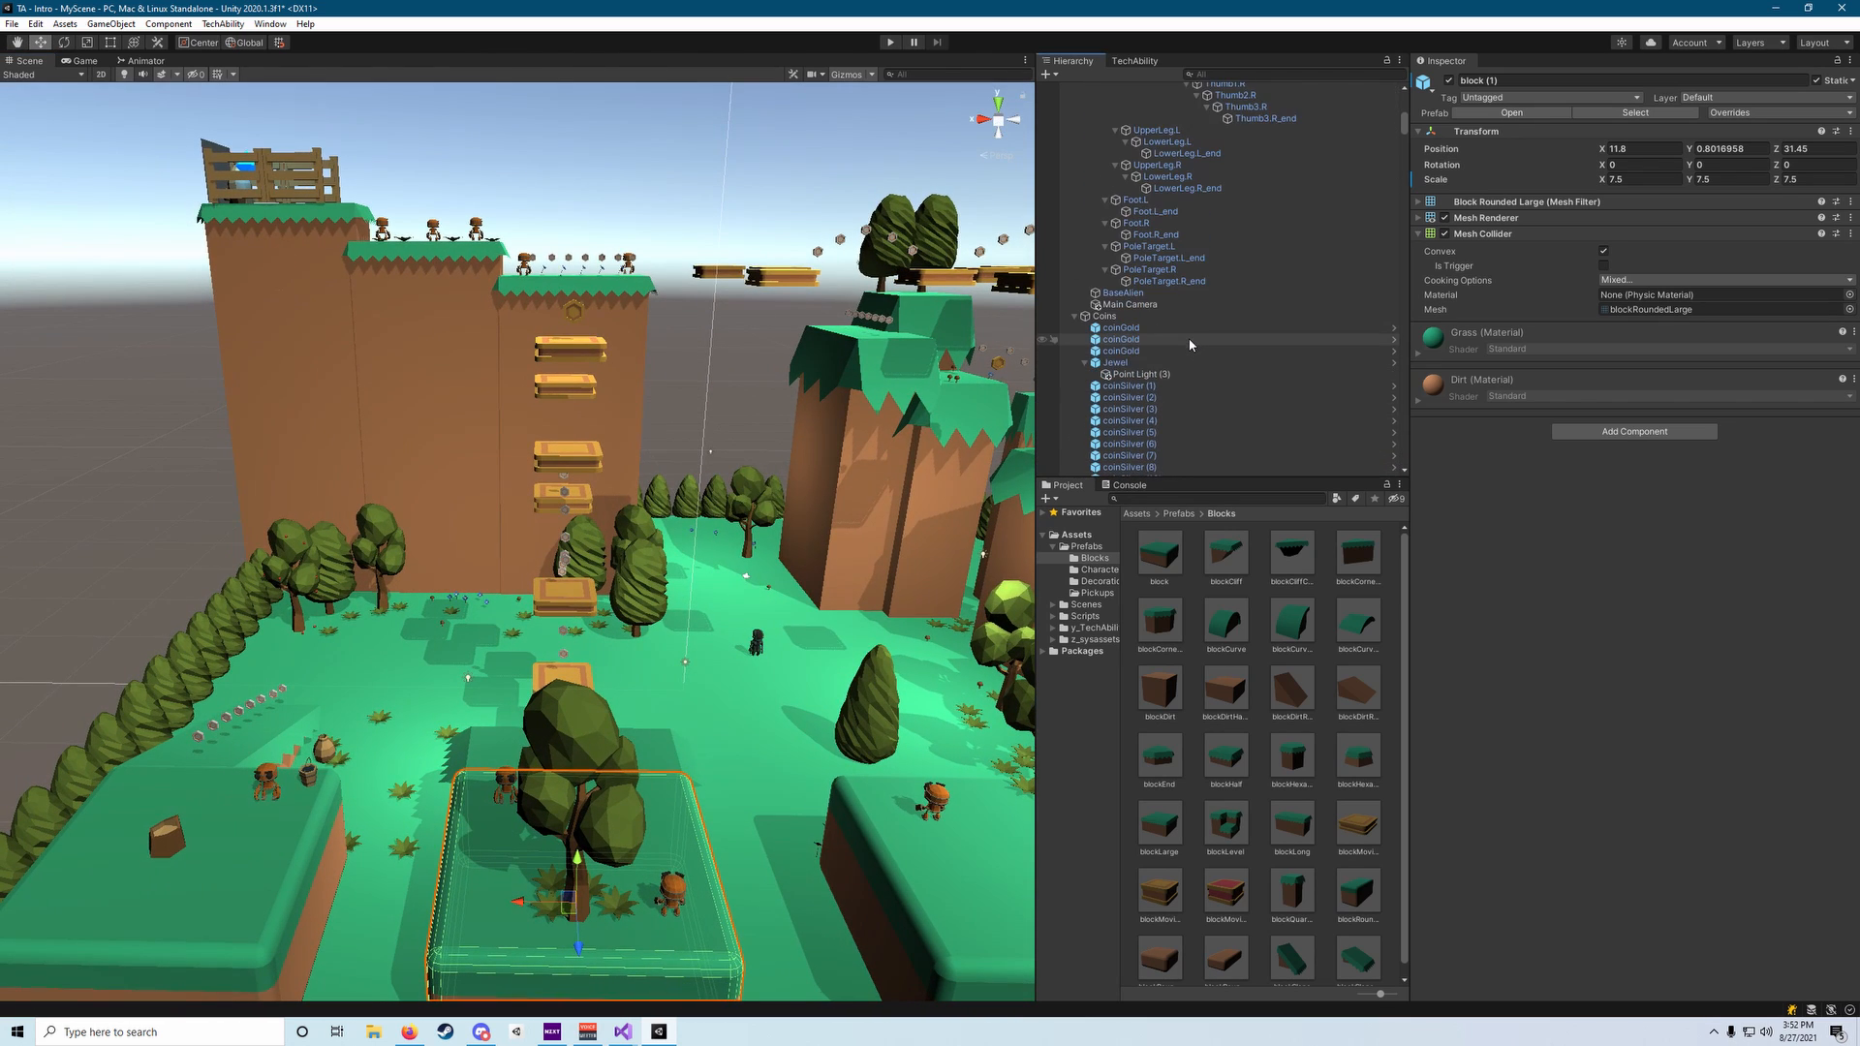
click(1074, 316)
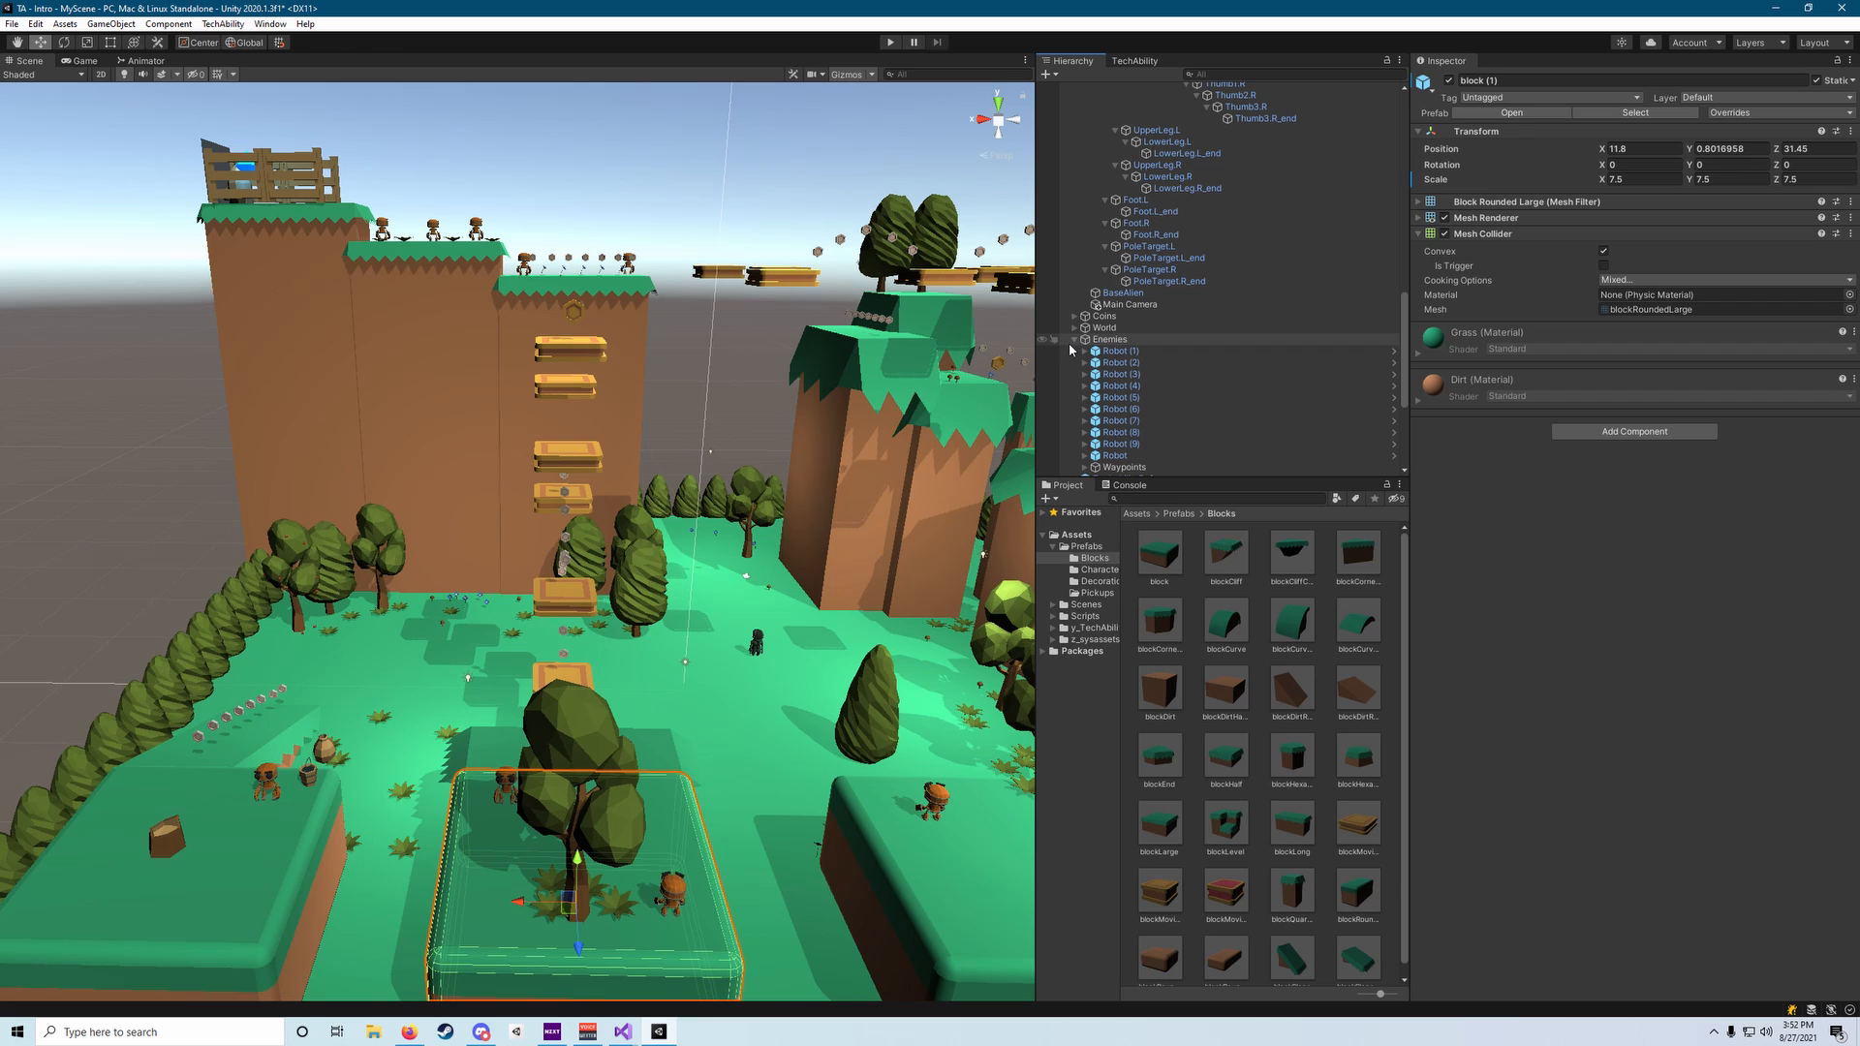
scroll(1133, 343, up, 15)
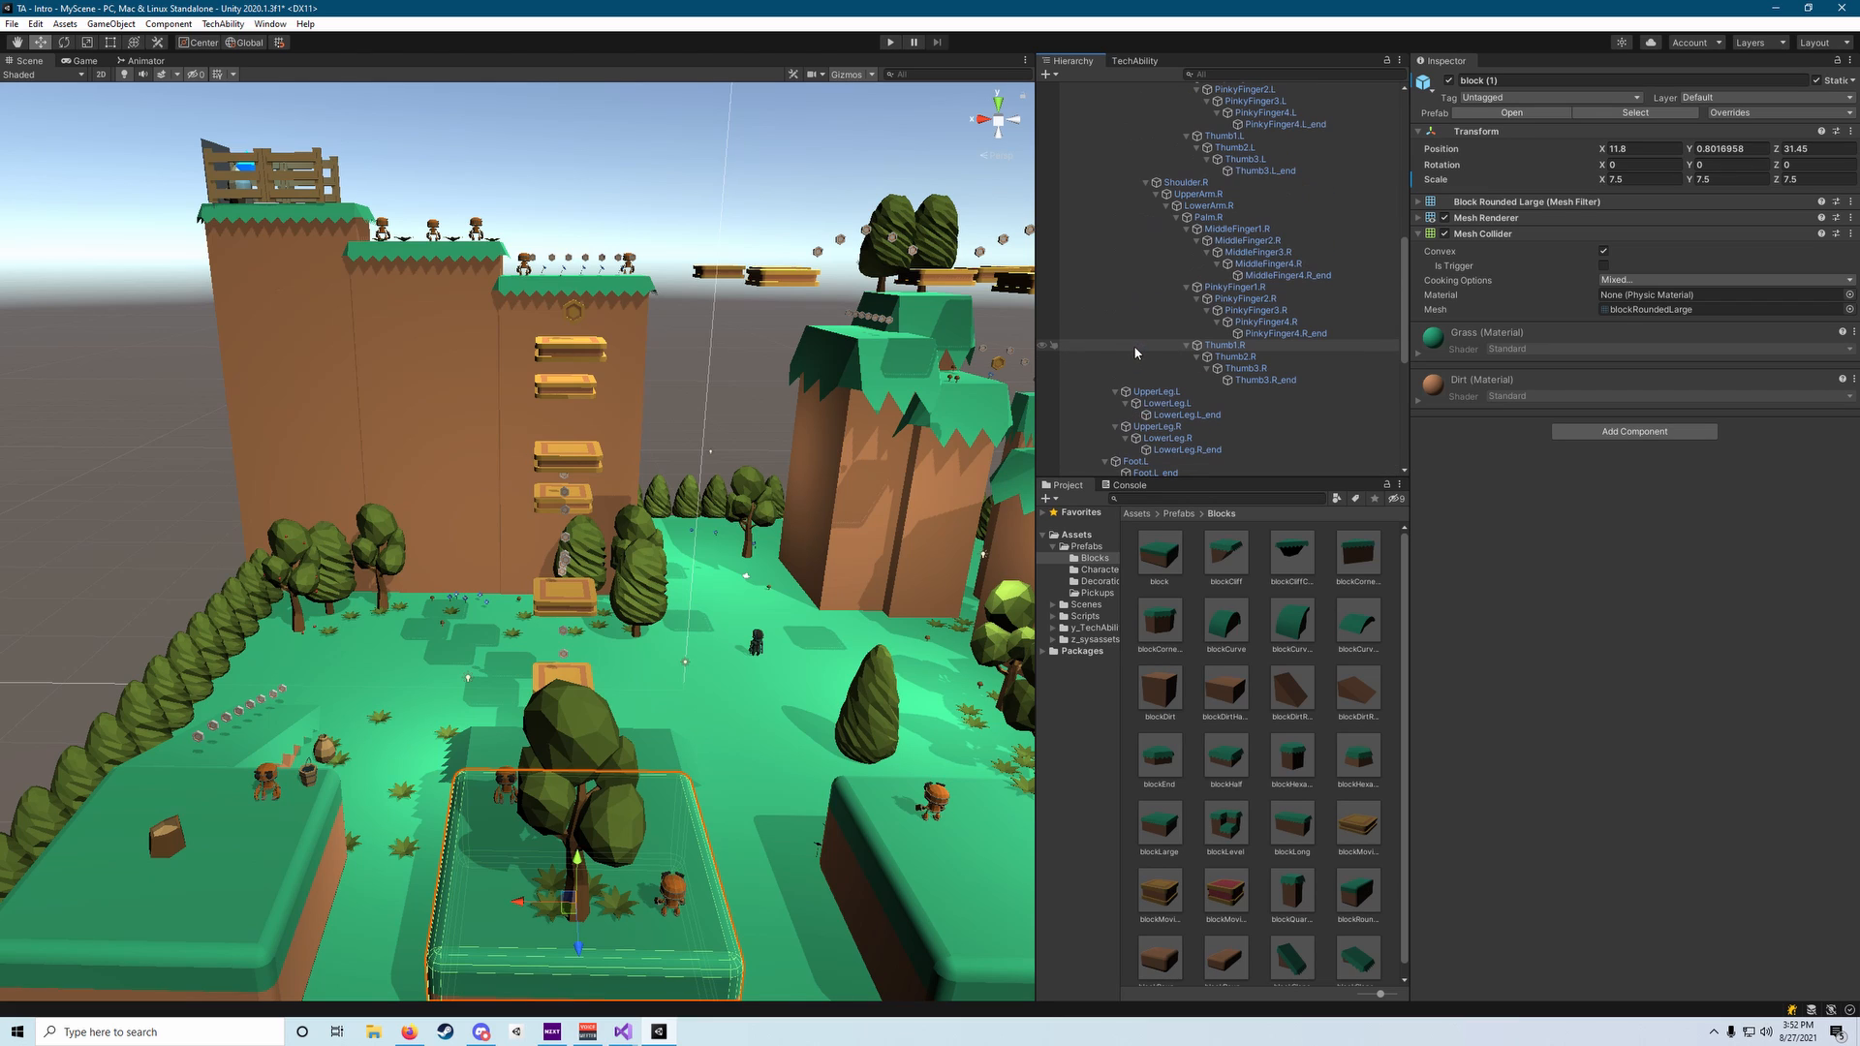
click(1074, 356)
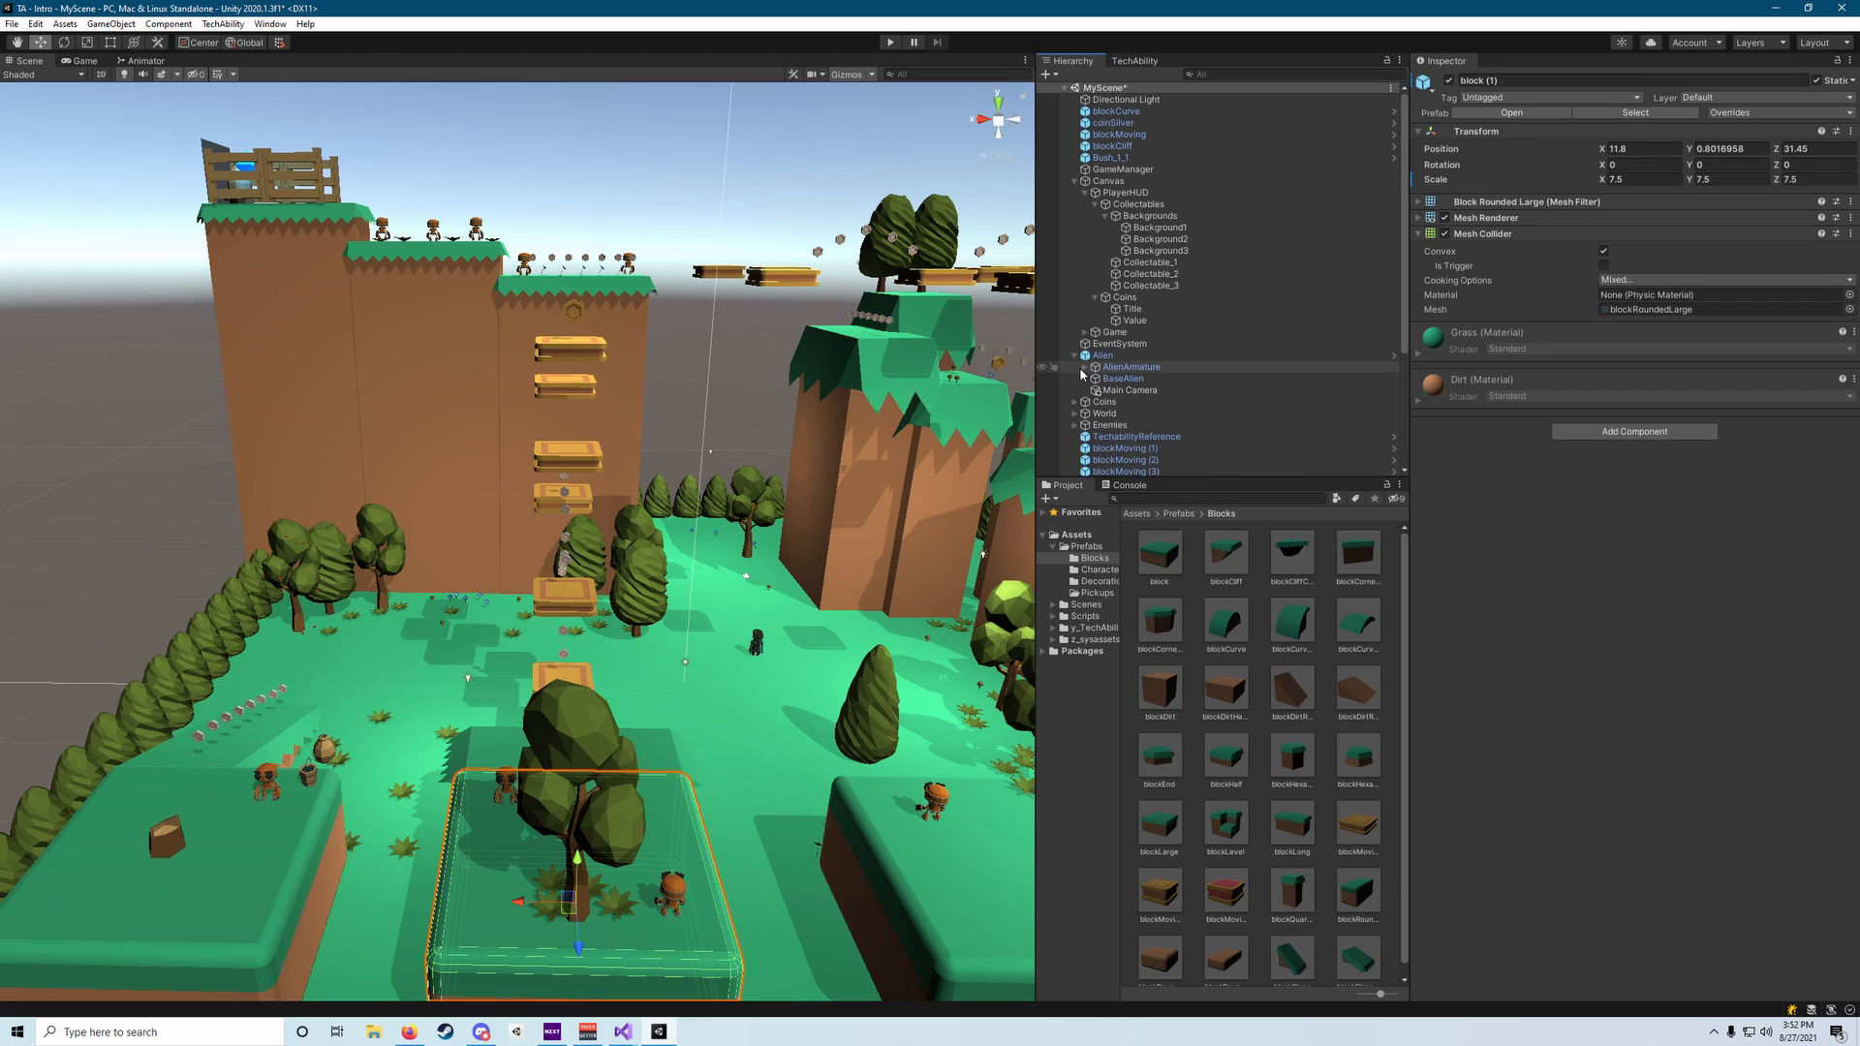
click(1075, 181)
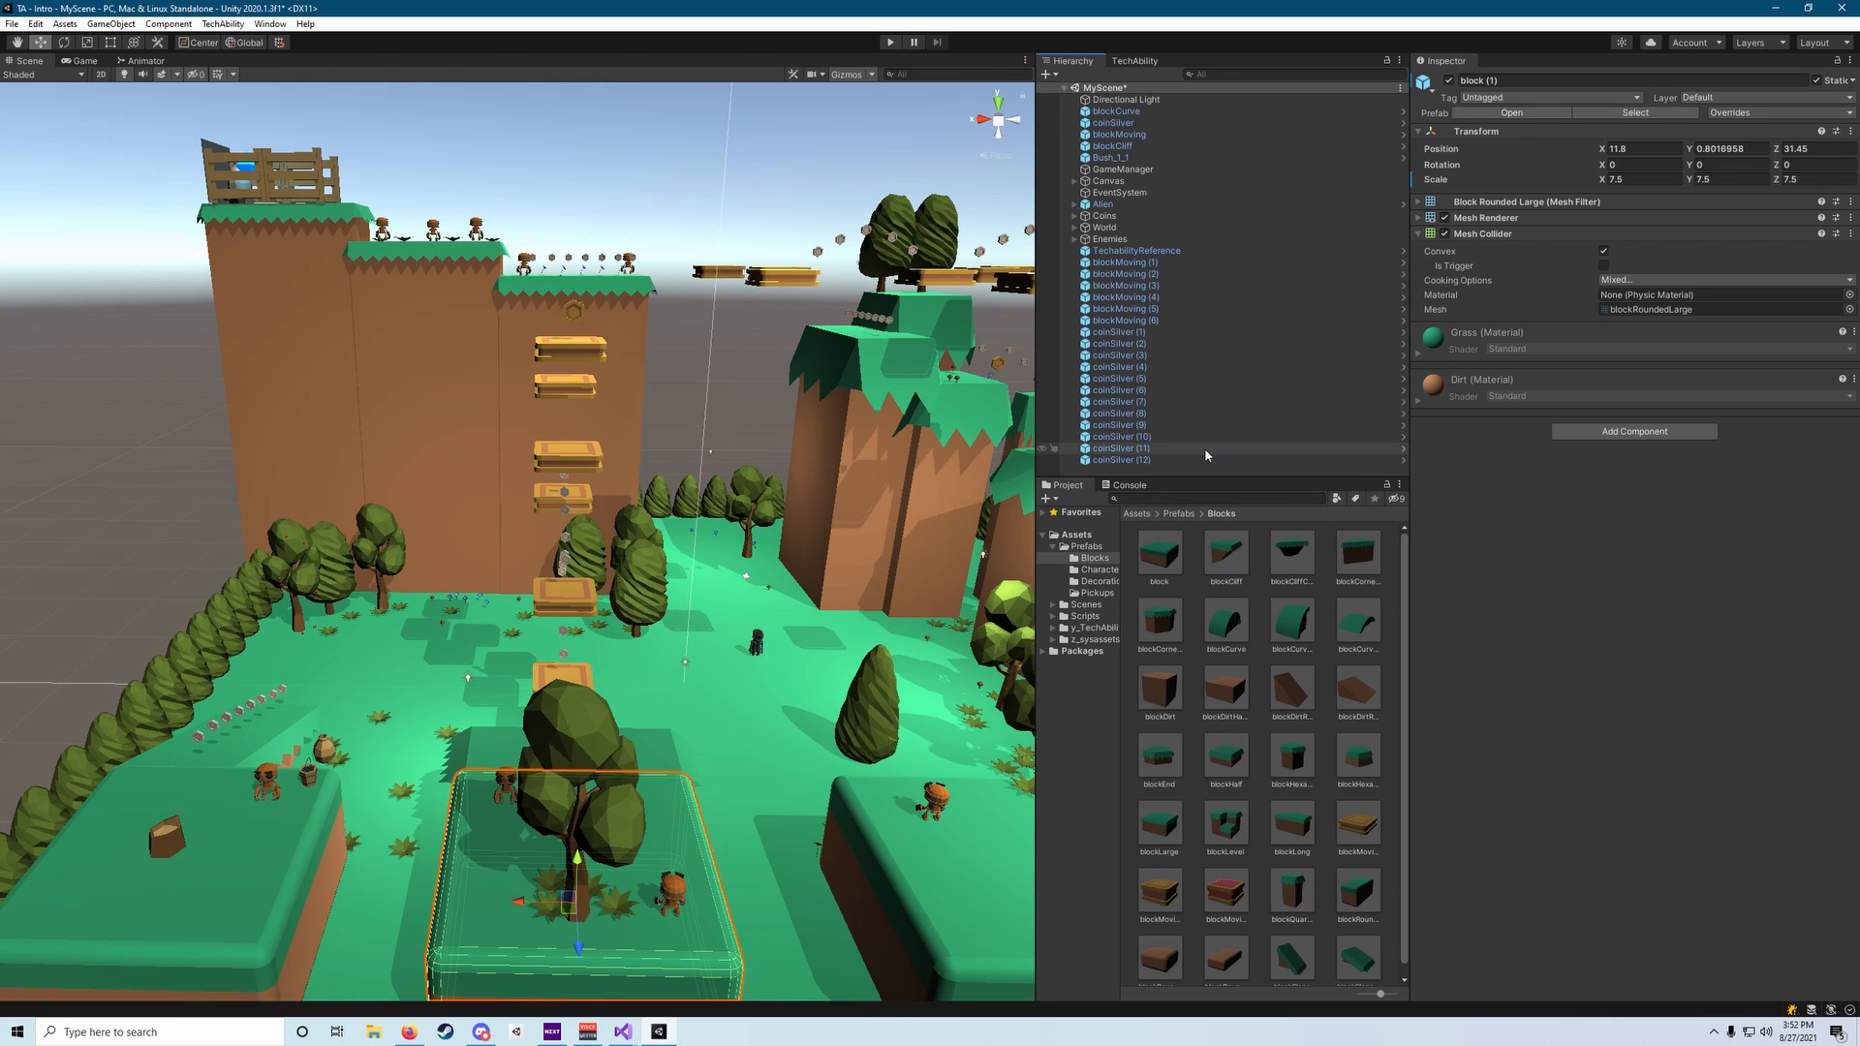
Expand the World group in the scene's object tree and collapse its subgroups, from BushWall and Flowers through to Lights.
right_drag(816, 426, 881, 380)
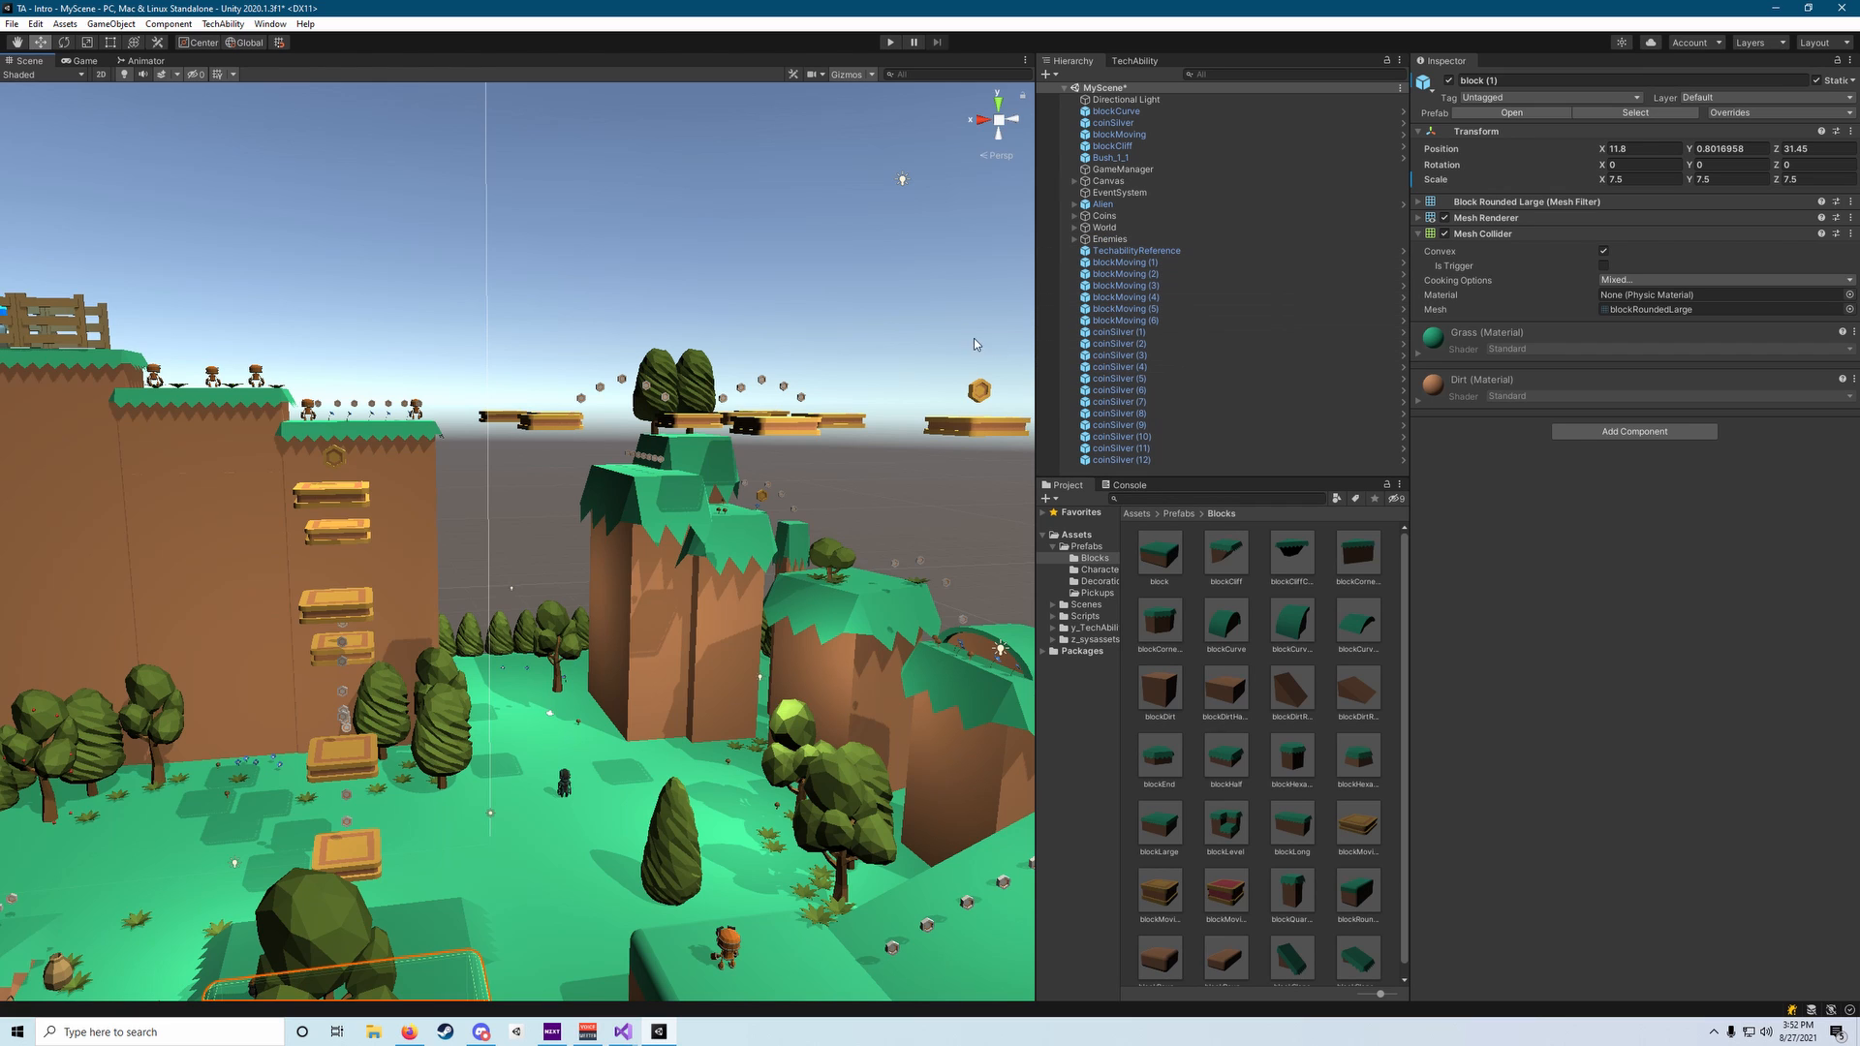
right_drag(736, 387, 629, 437)
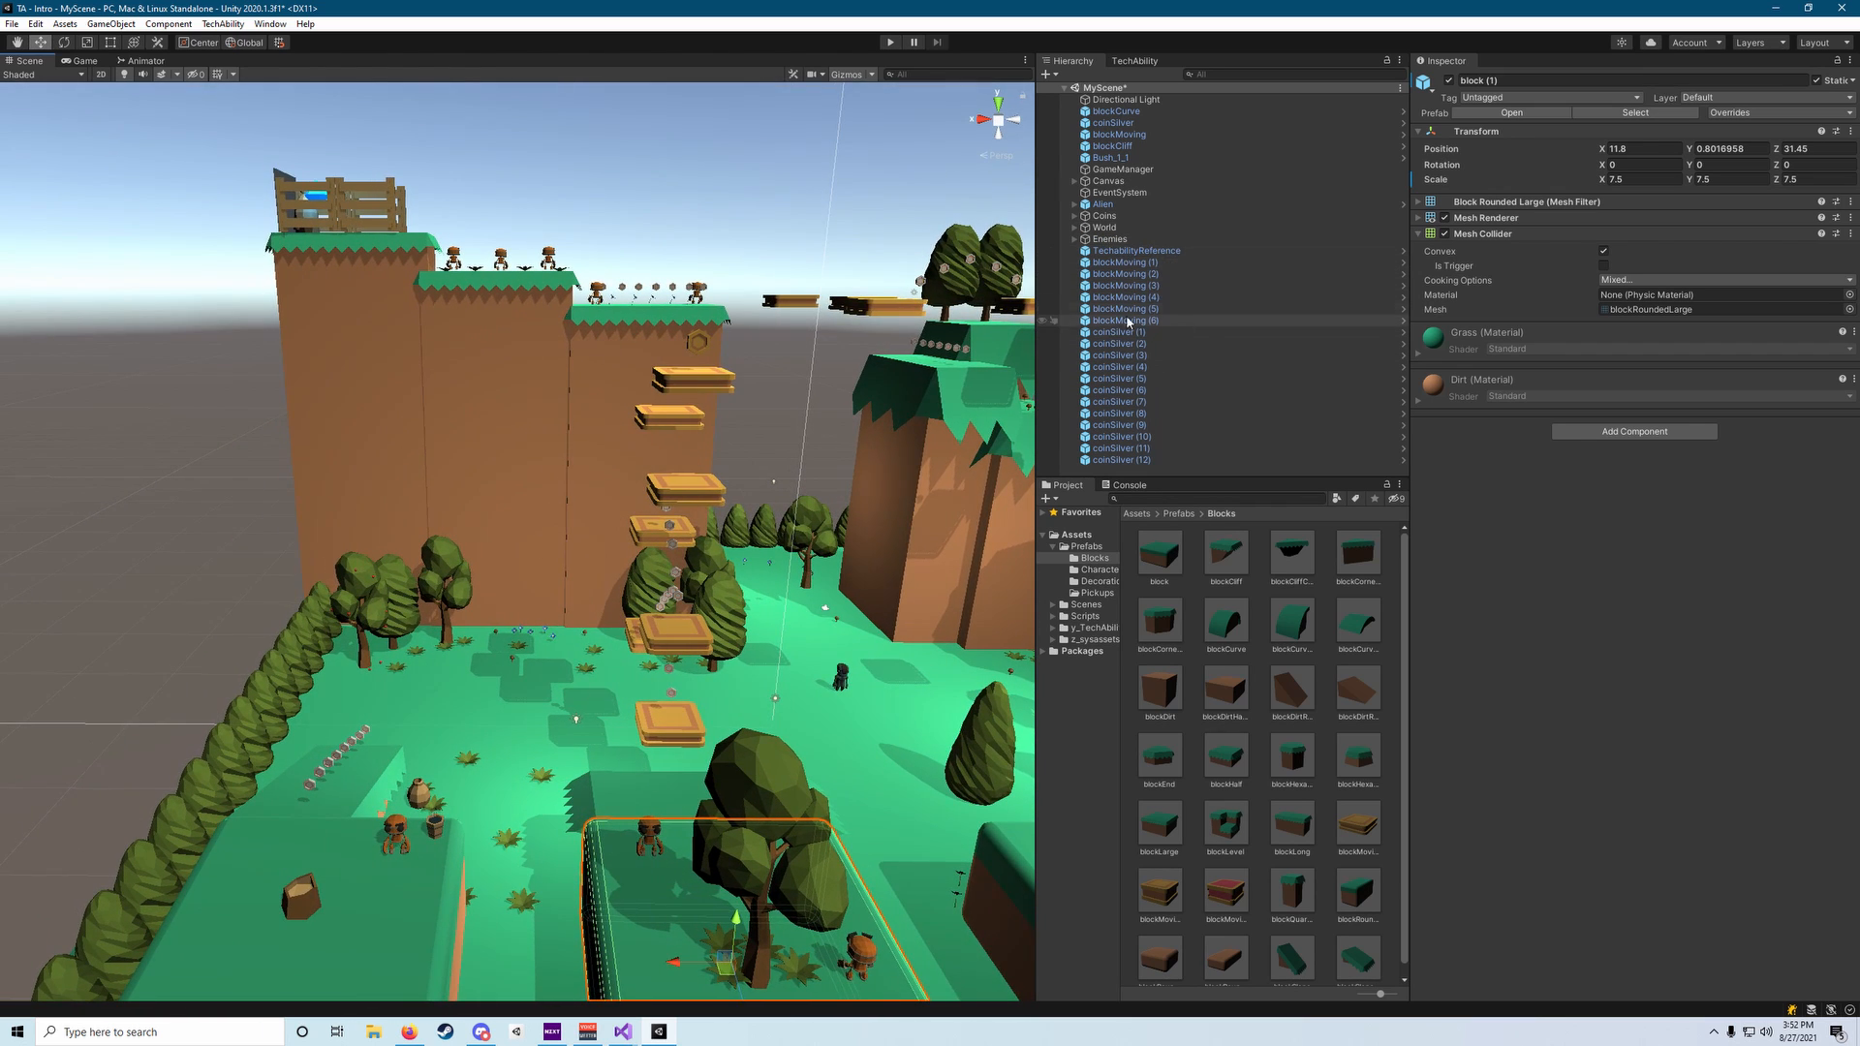
click(1075, 227)
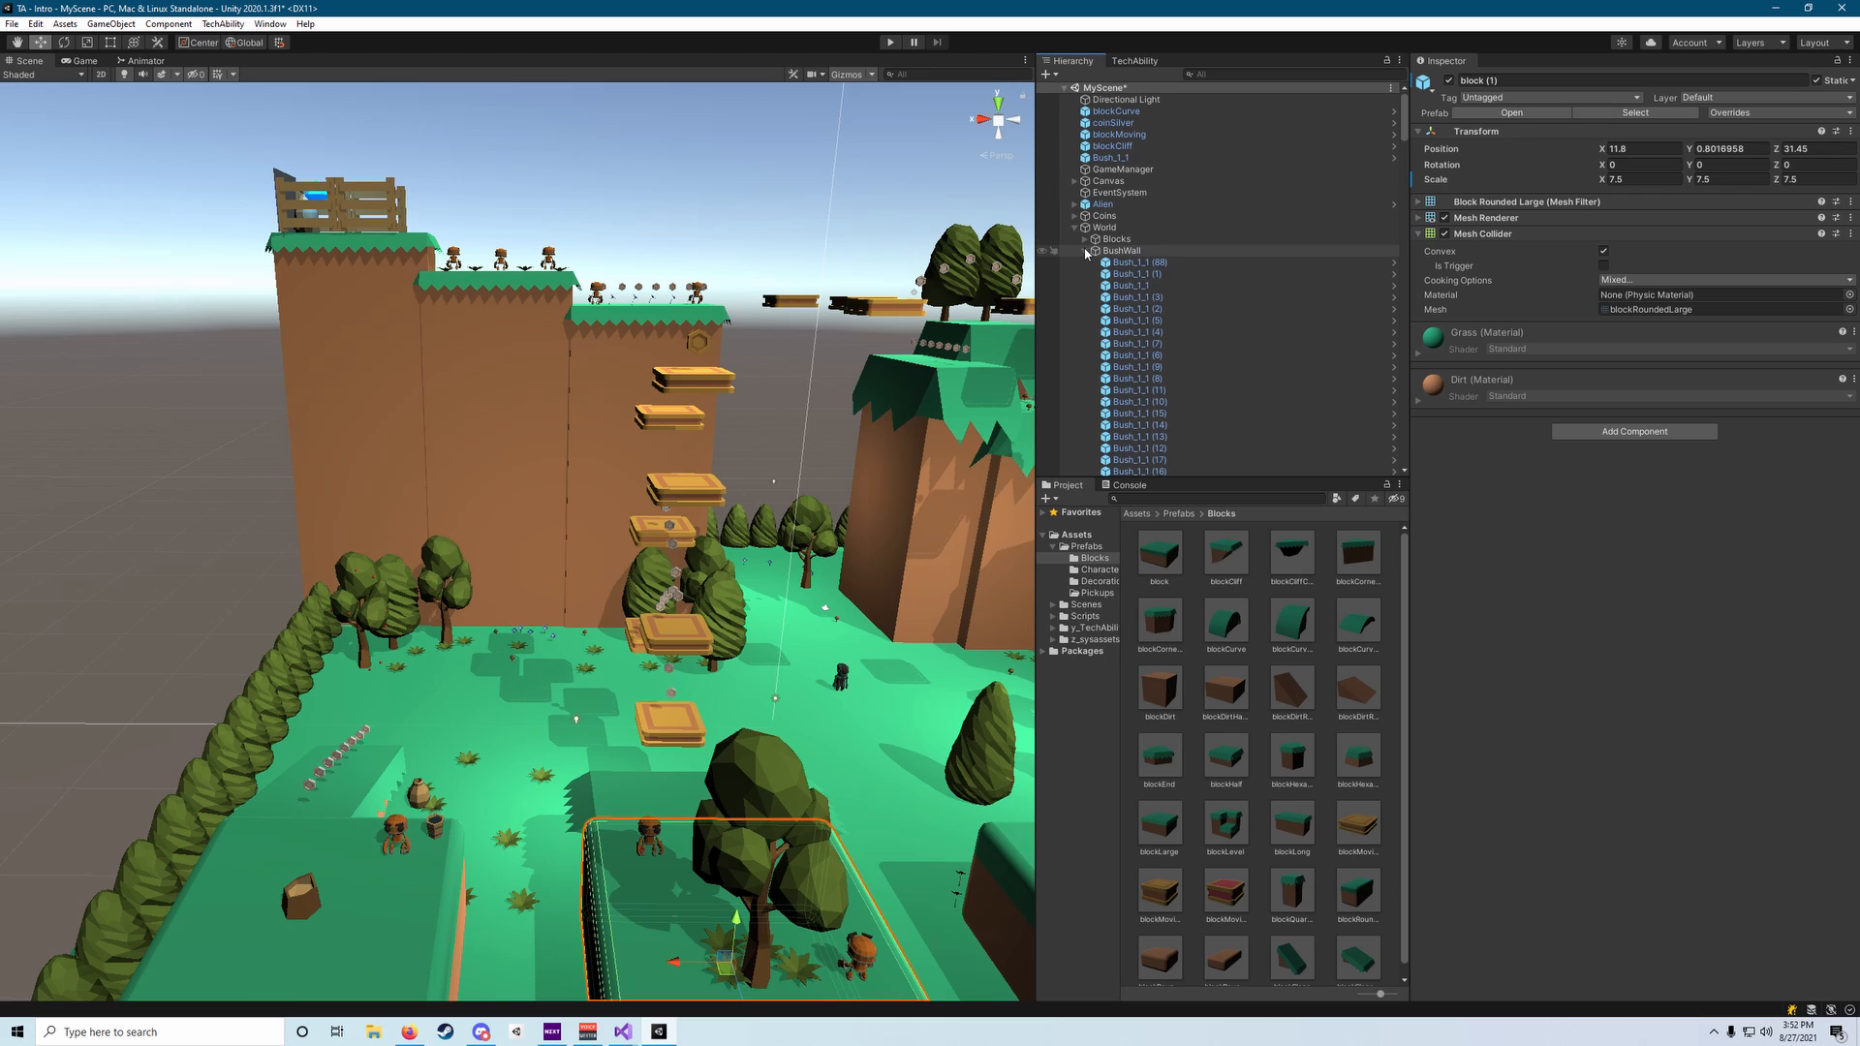
click(1085, 263)
click(1085, 285)
click(1085, 276)
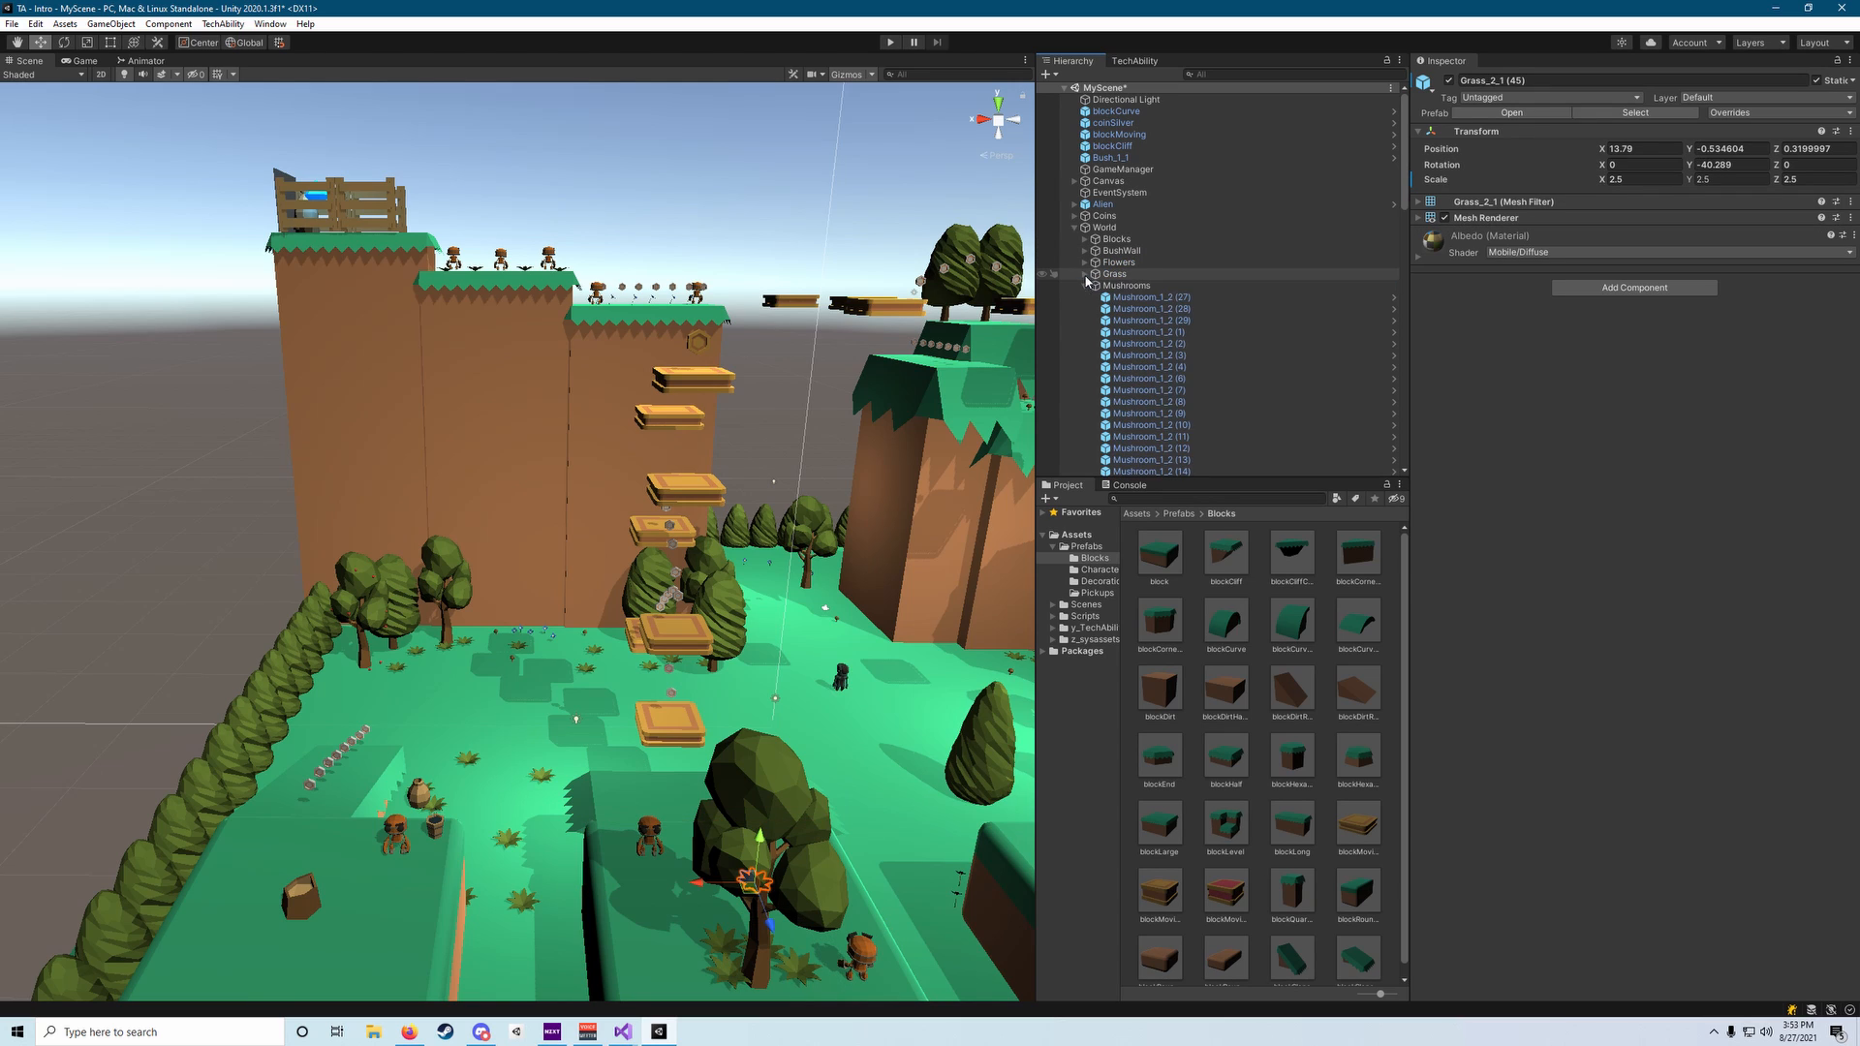
click(1086, 287)
click(1084, 298)
click(1084, 310)
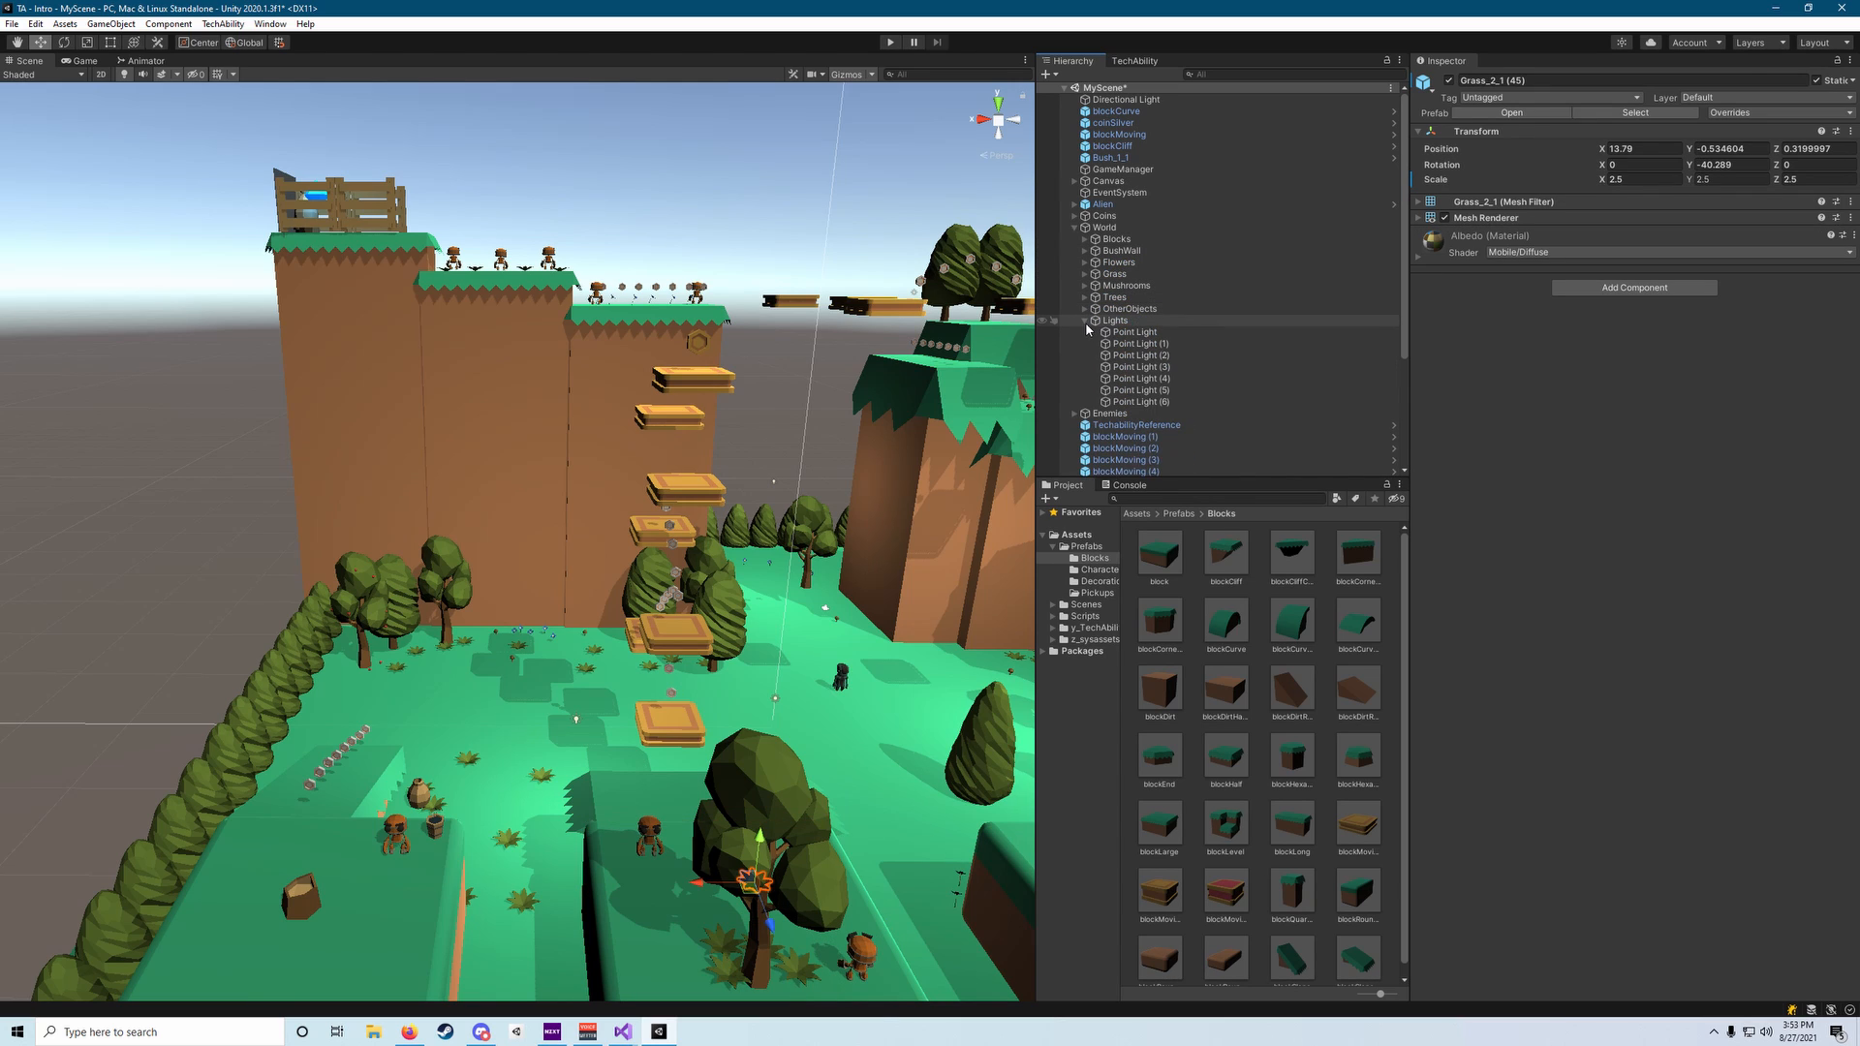
click(1086, 322)
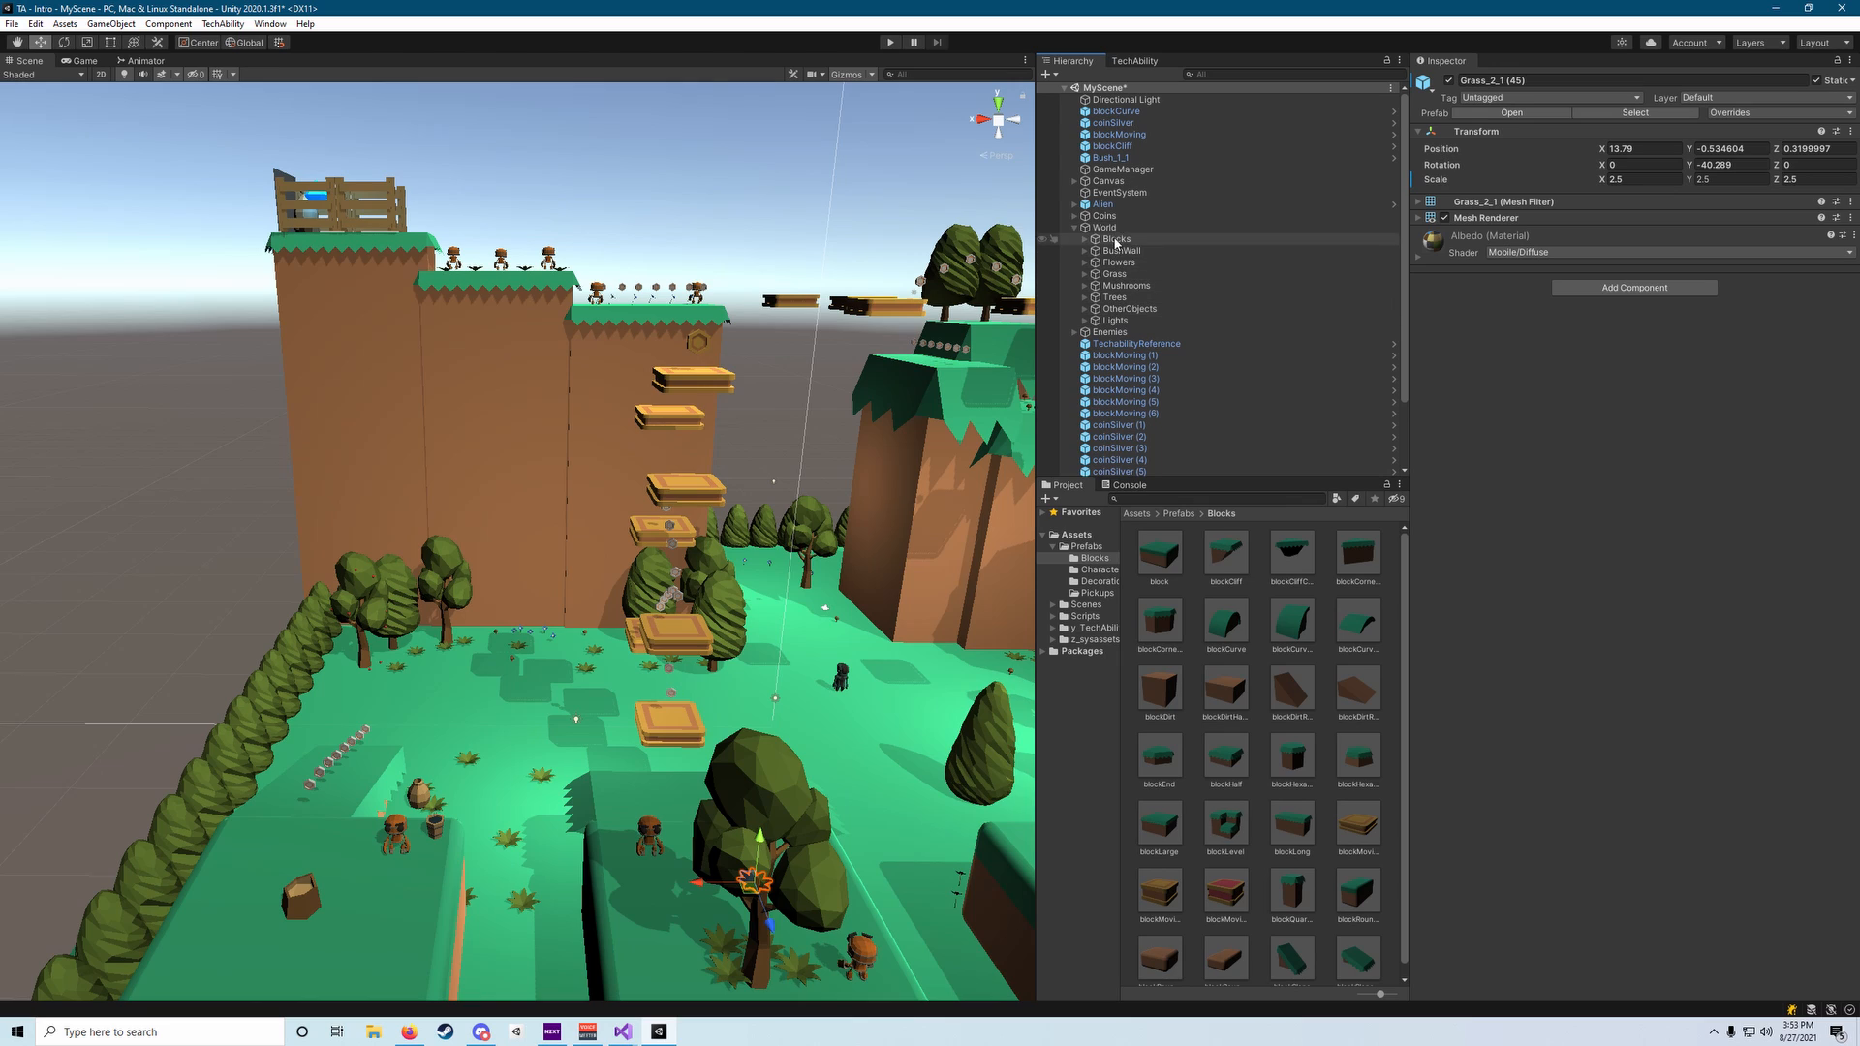
Move blockCurve, blockMoving, blockCliff and blockMoving (1) to (6) into World's Blocks group and collapse that group.
click(1141, 414)
shift+click(1147, 356)
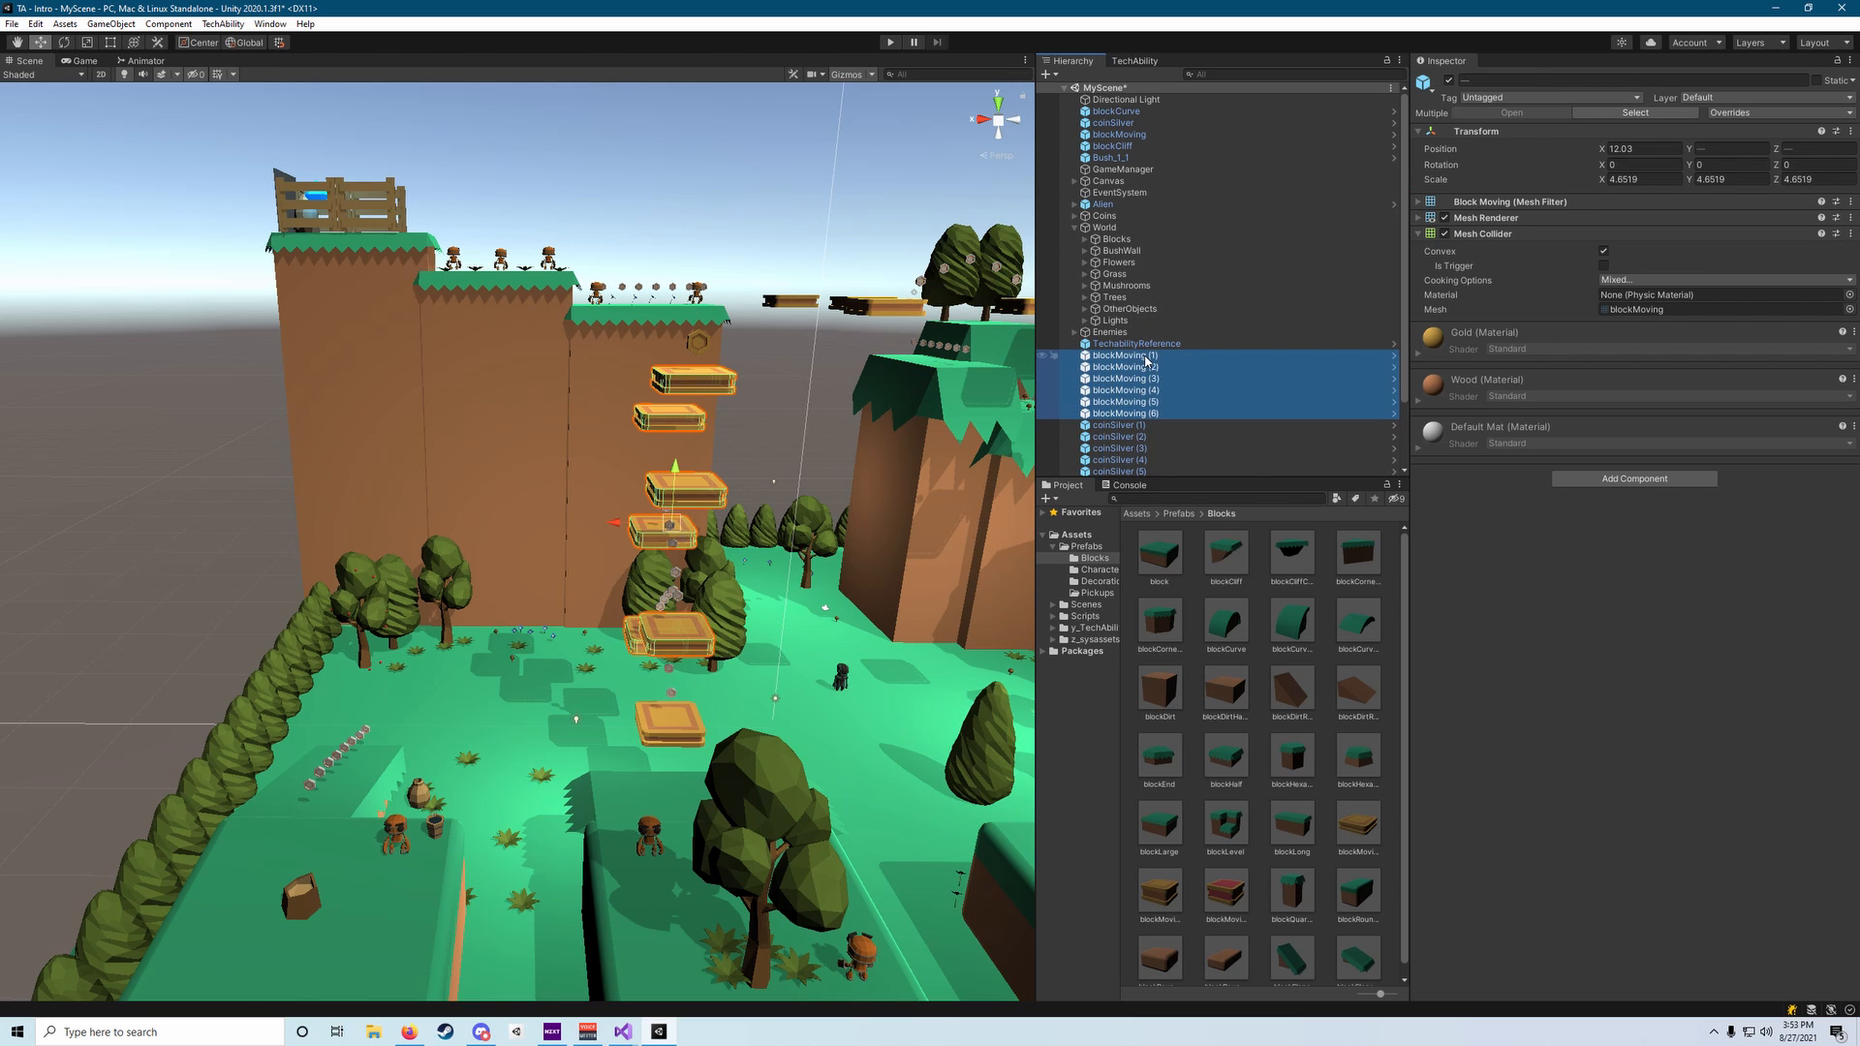
ctrl+click(1131, 147)
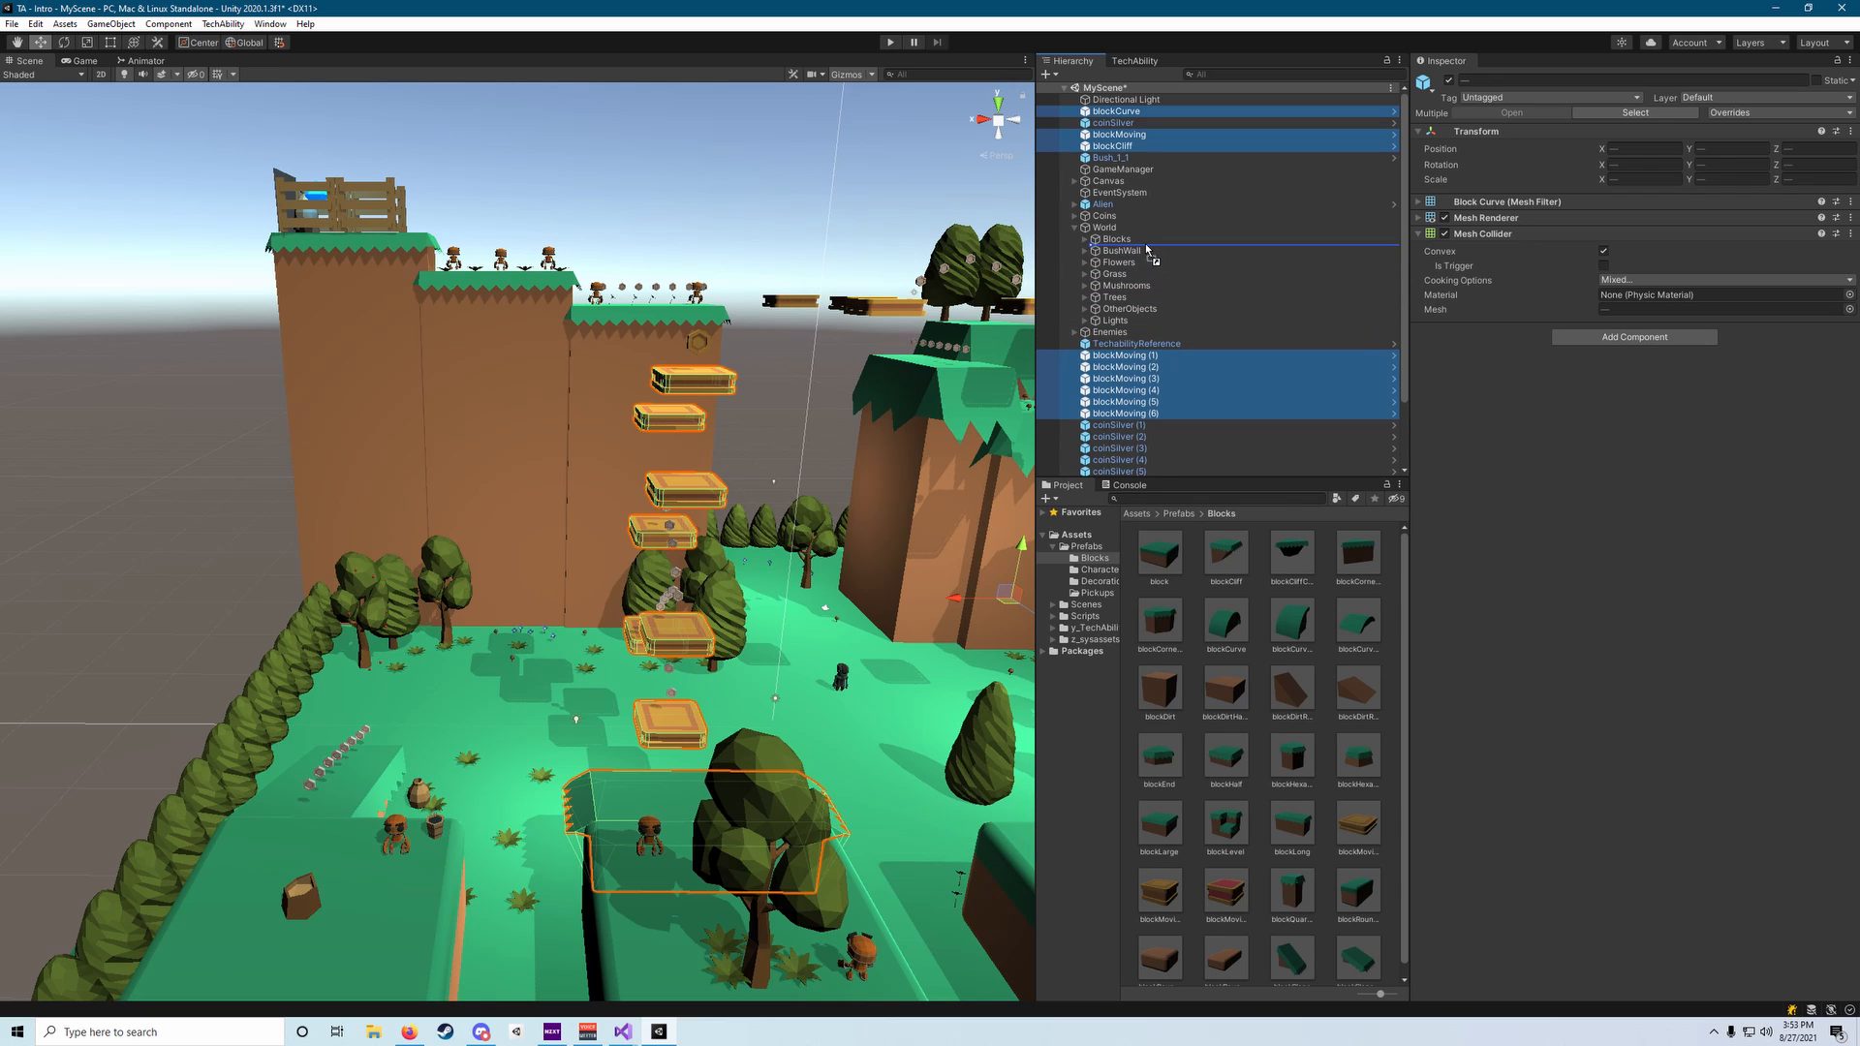
drag(1143, 241, 1147, 324)
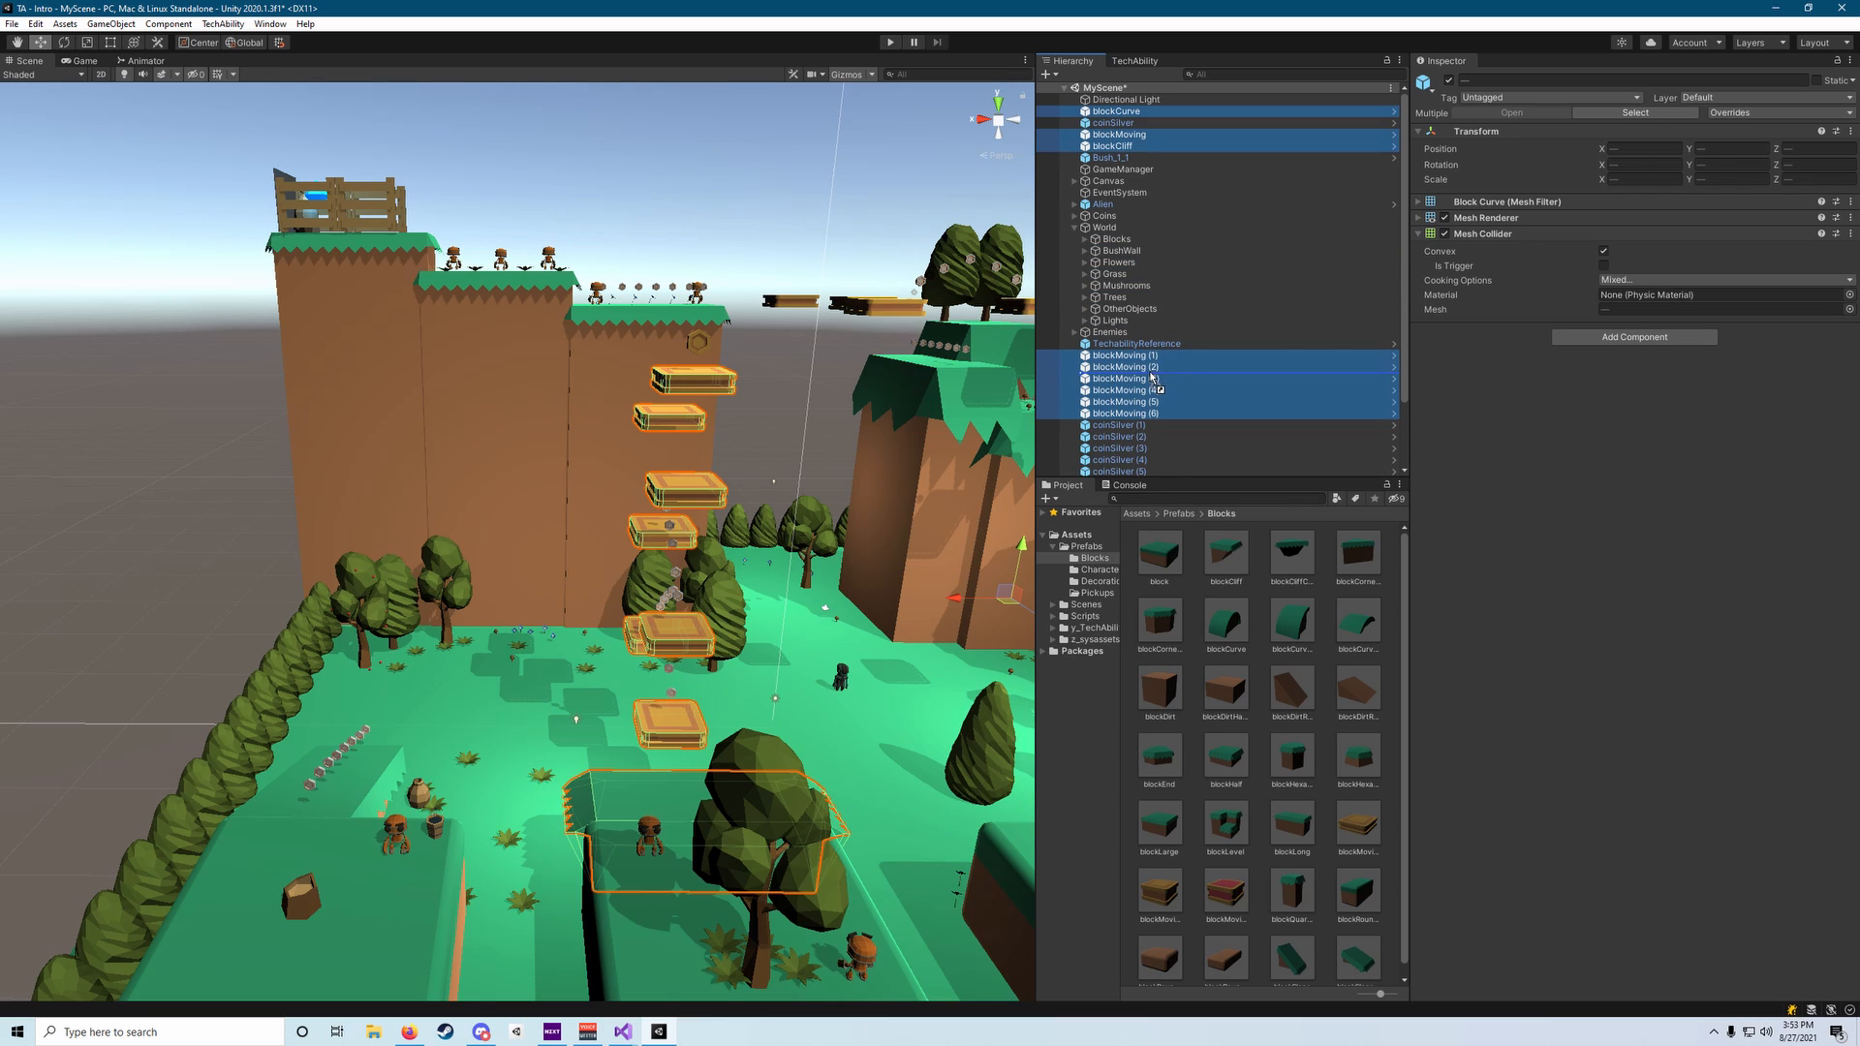
drag(1130, 241, 1130, 241)
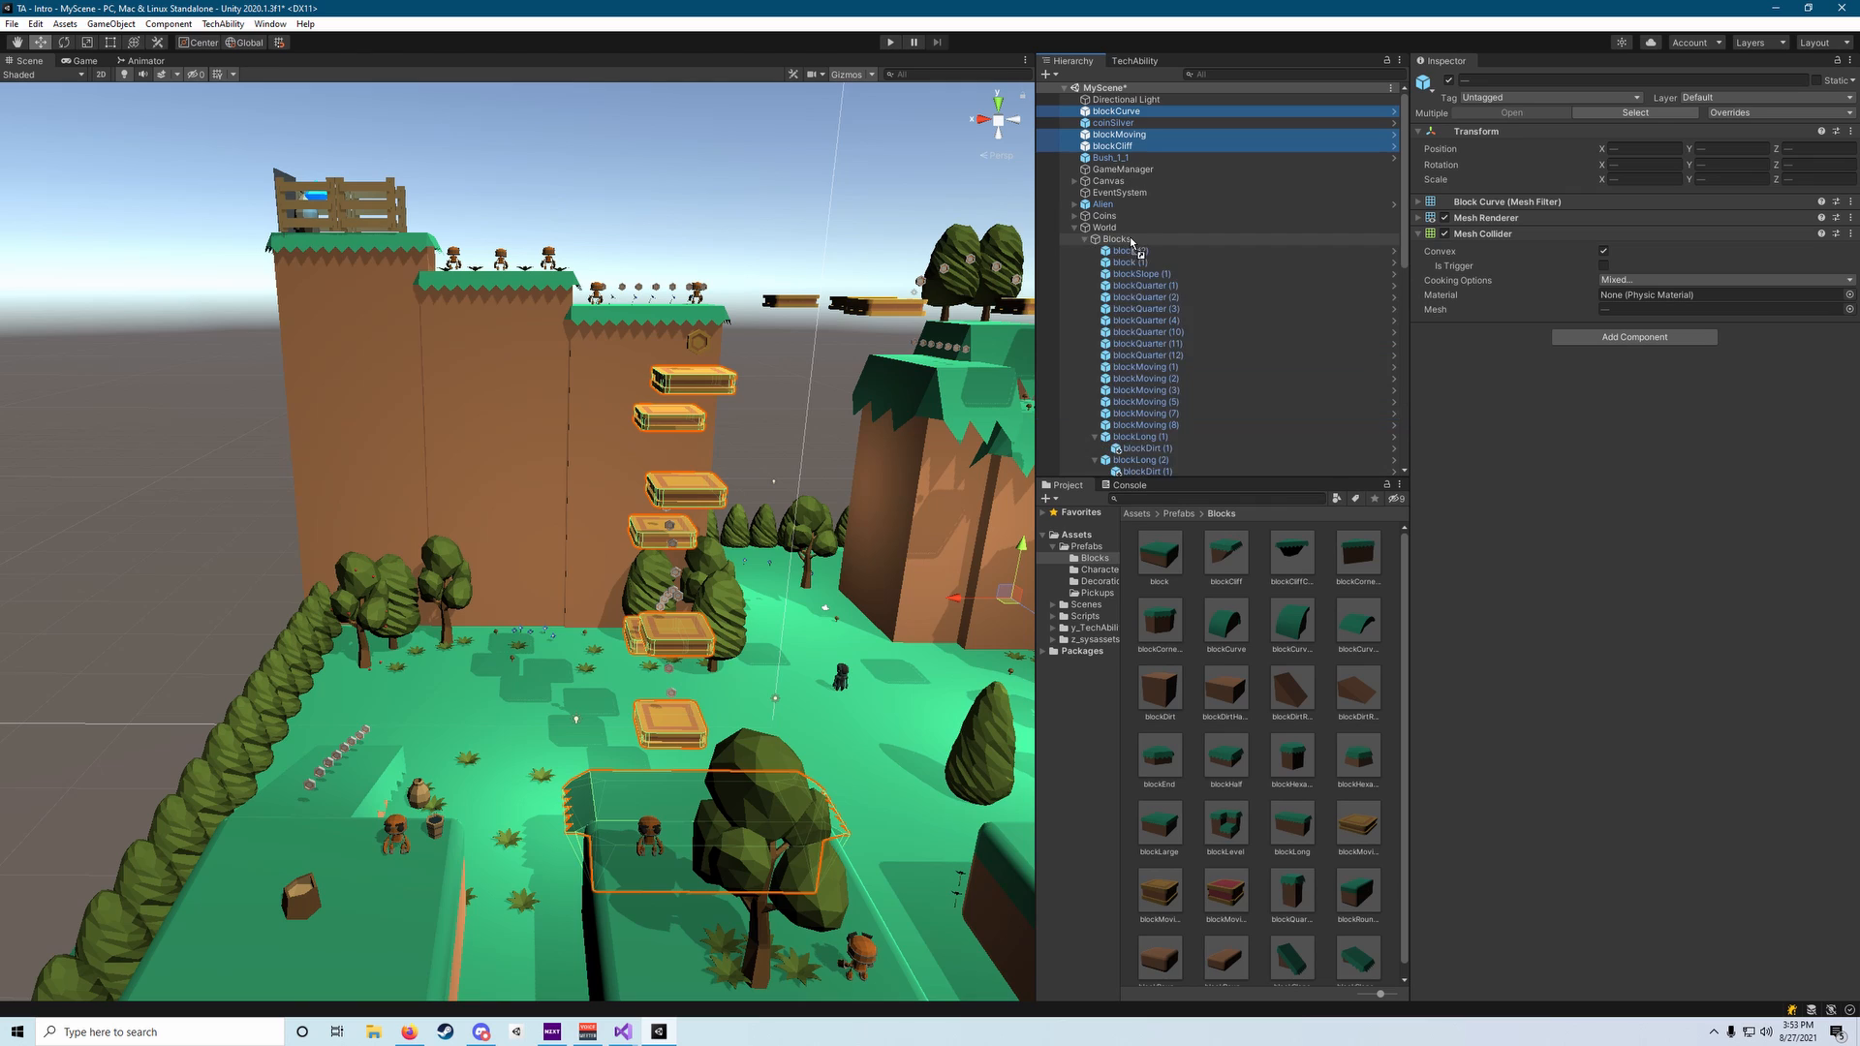
scroll(1130, 241, up, 5)
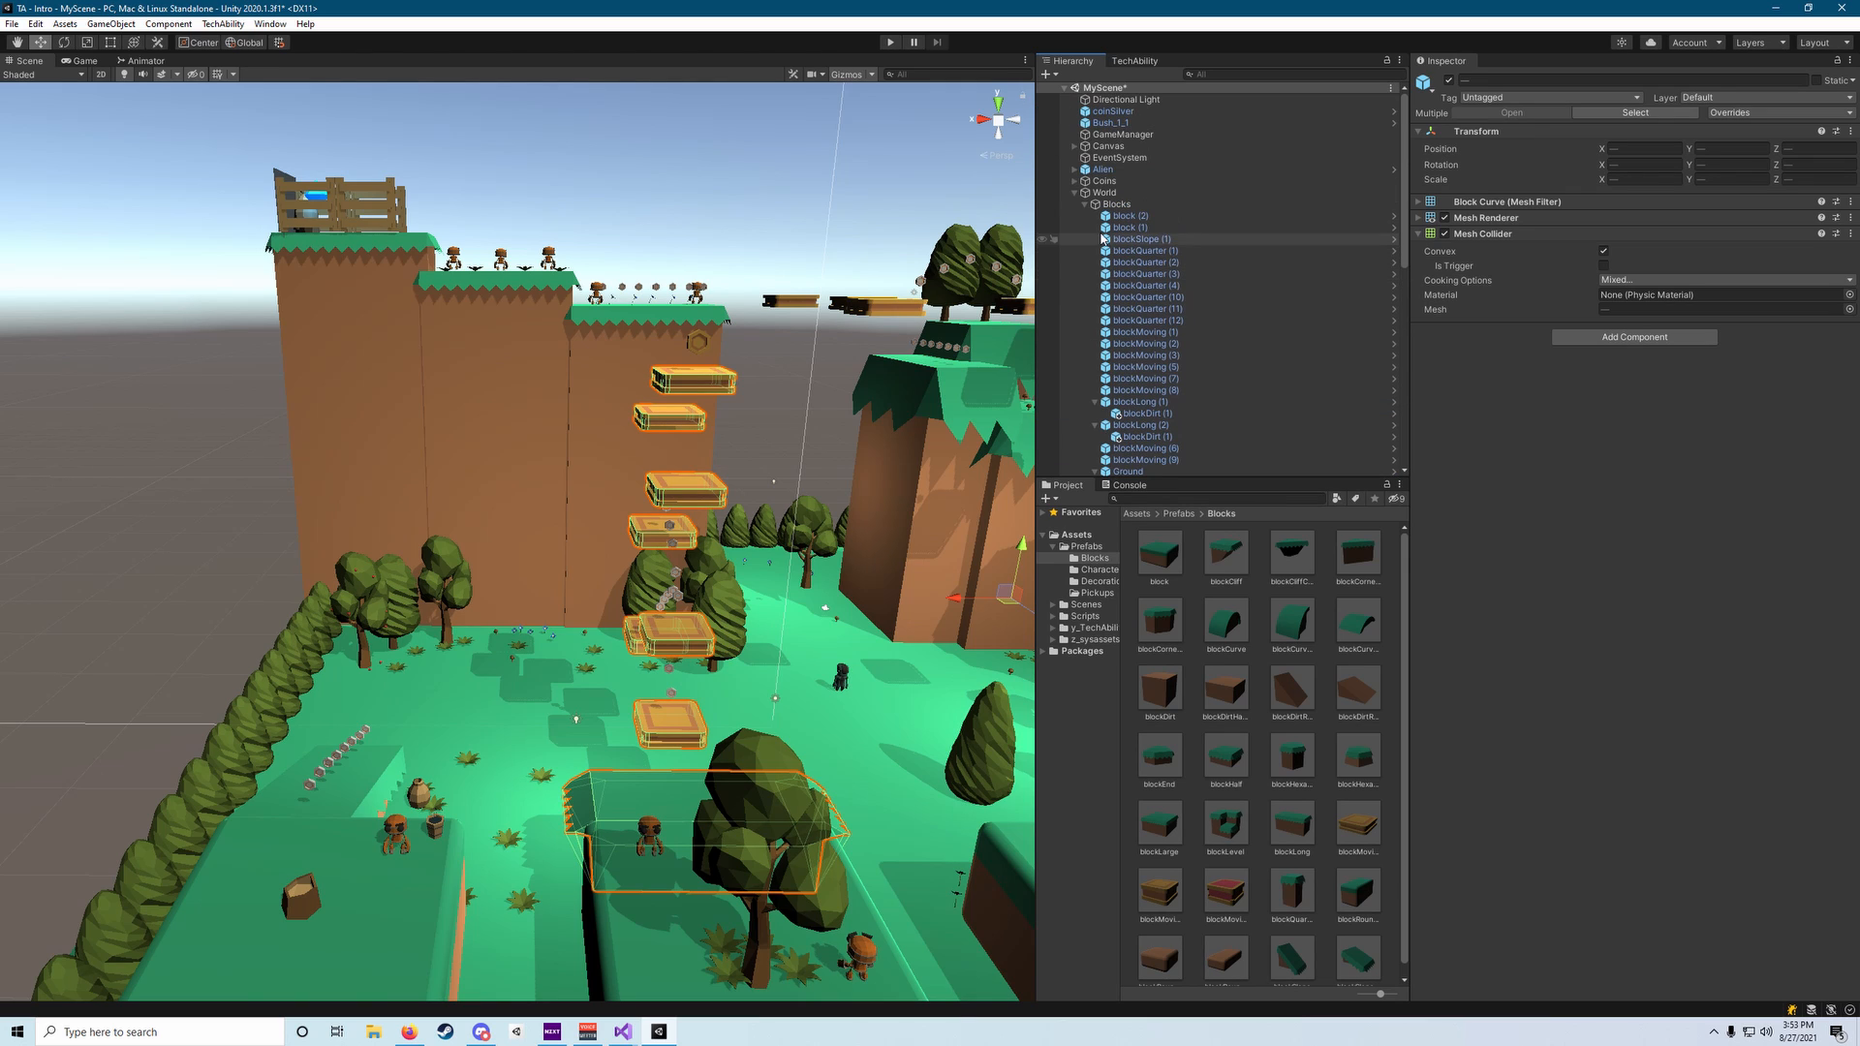
click(1088, 207)
click(1084, 204)
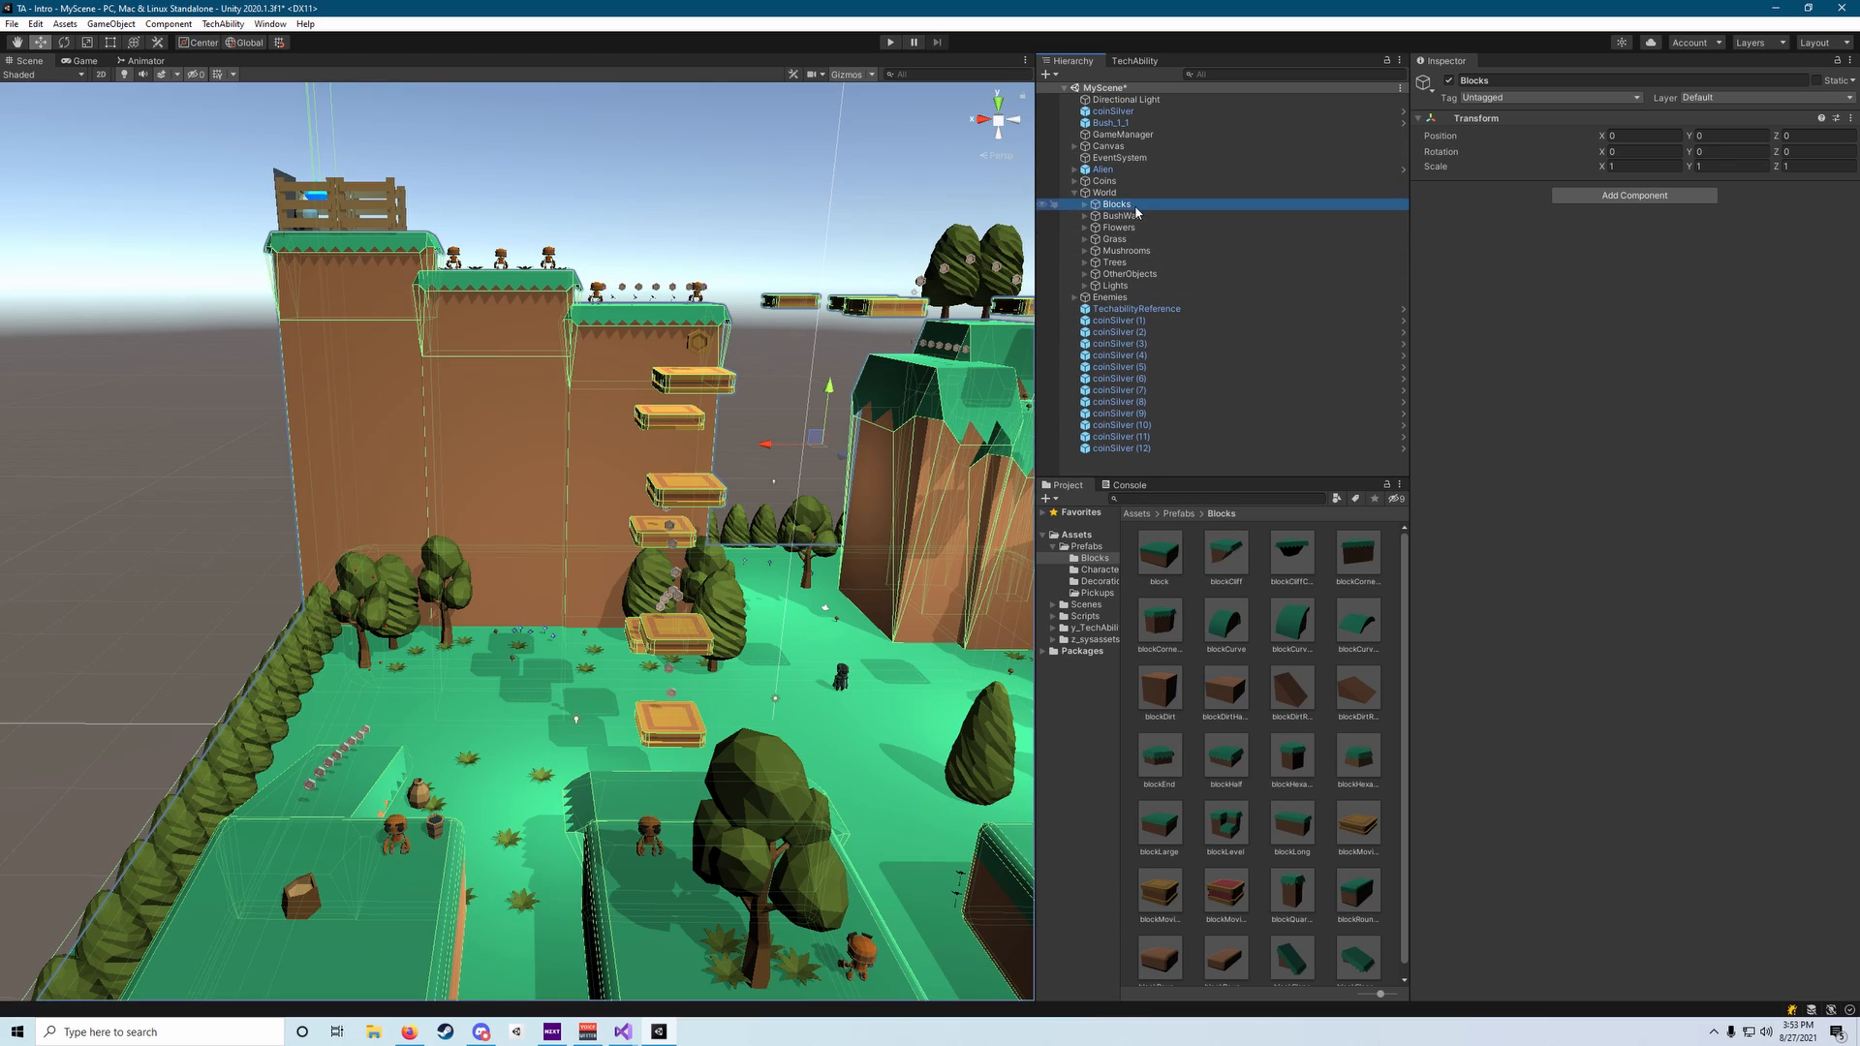
Move the loose coins coinSilver (1) to coinSilver (12) into the Coins group and collapse it.
right_drag(685, 308, 804, 659)
key(a)
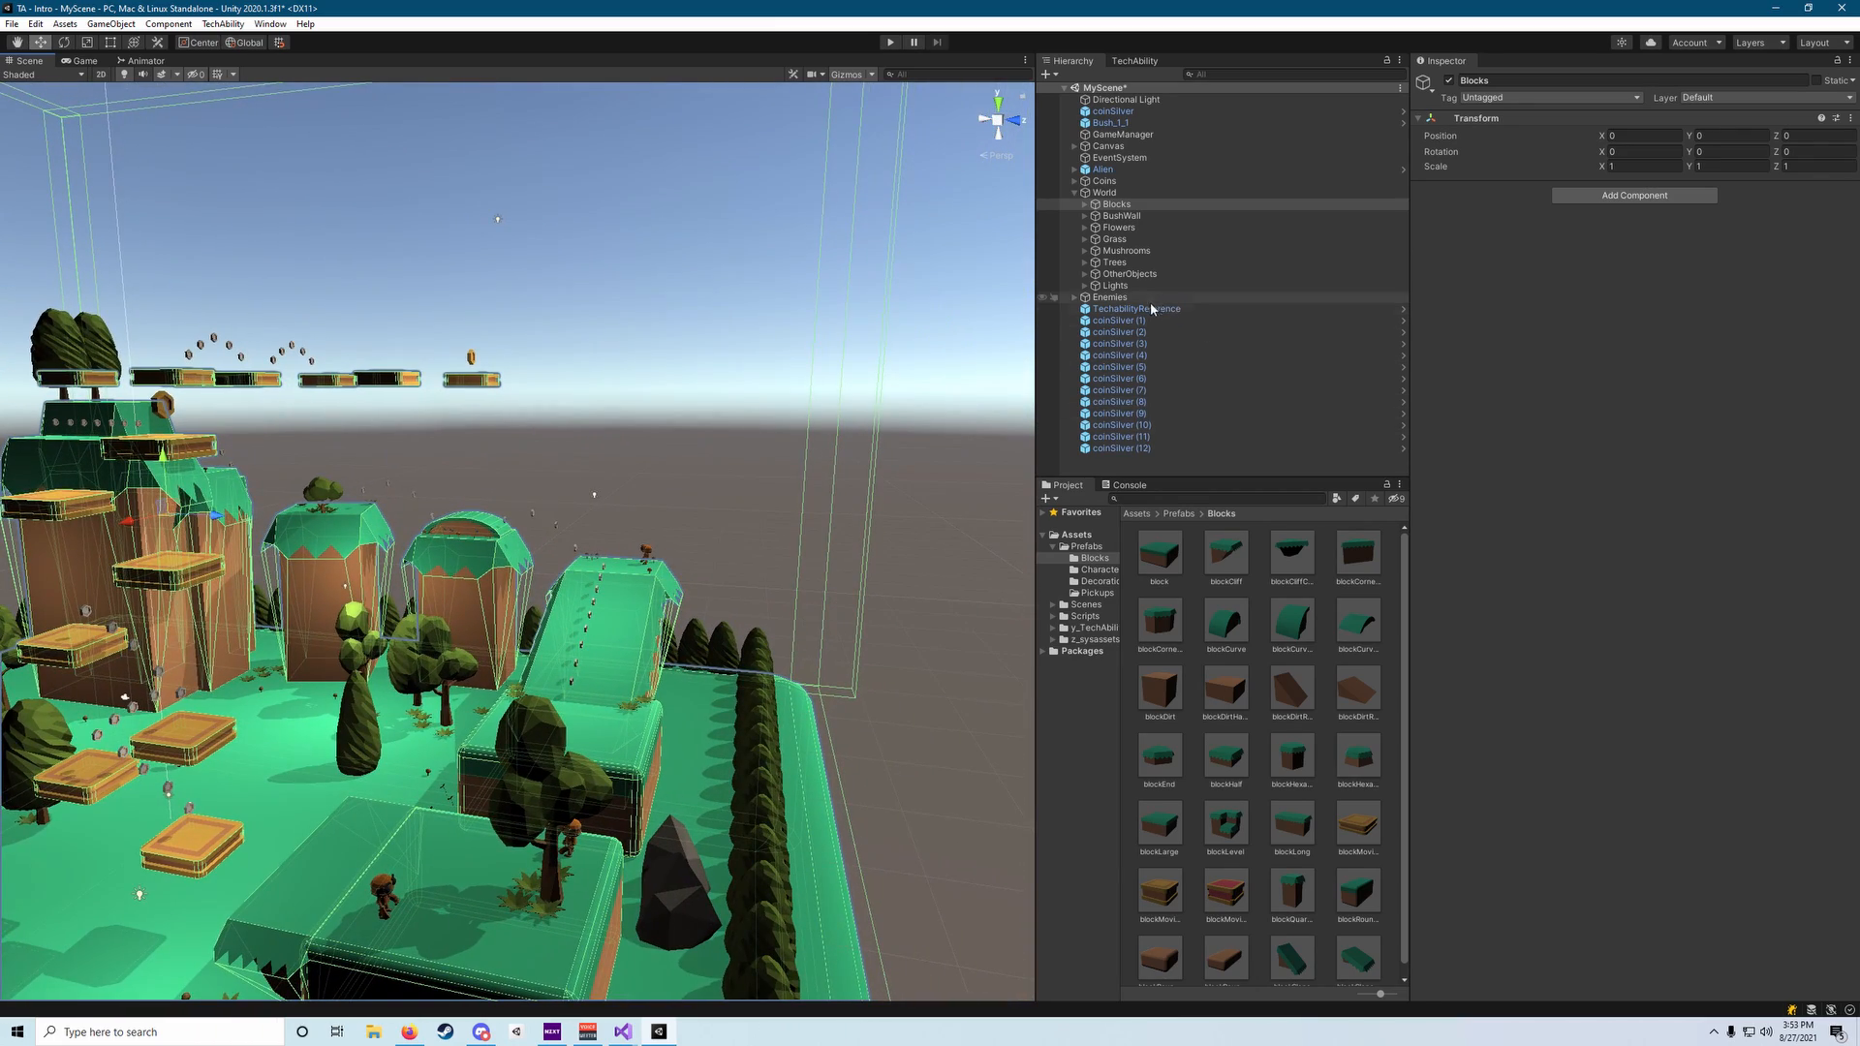
click(1149, 320)
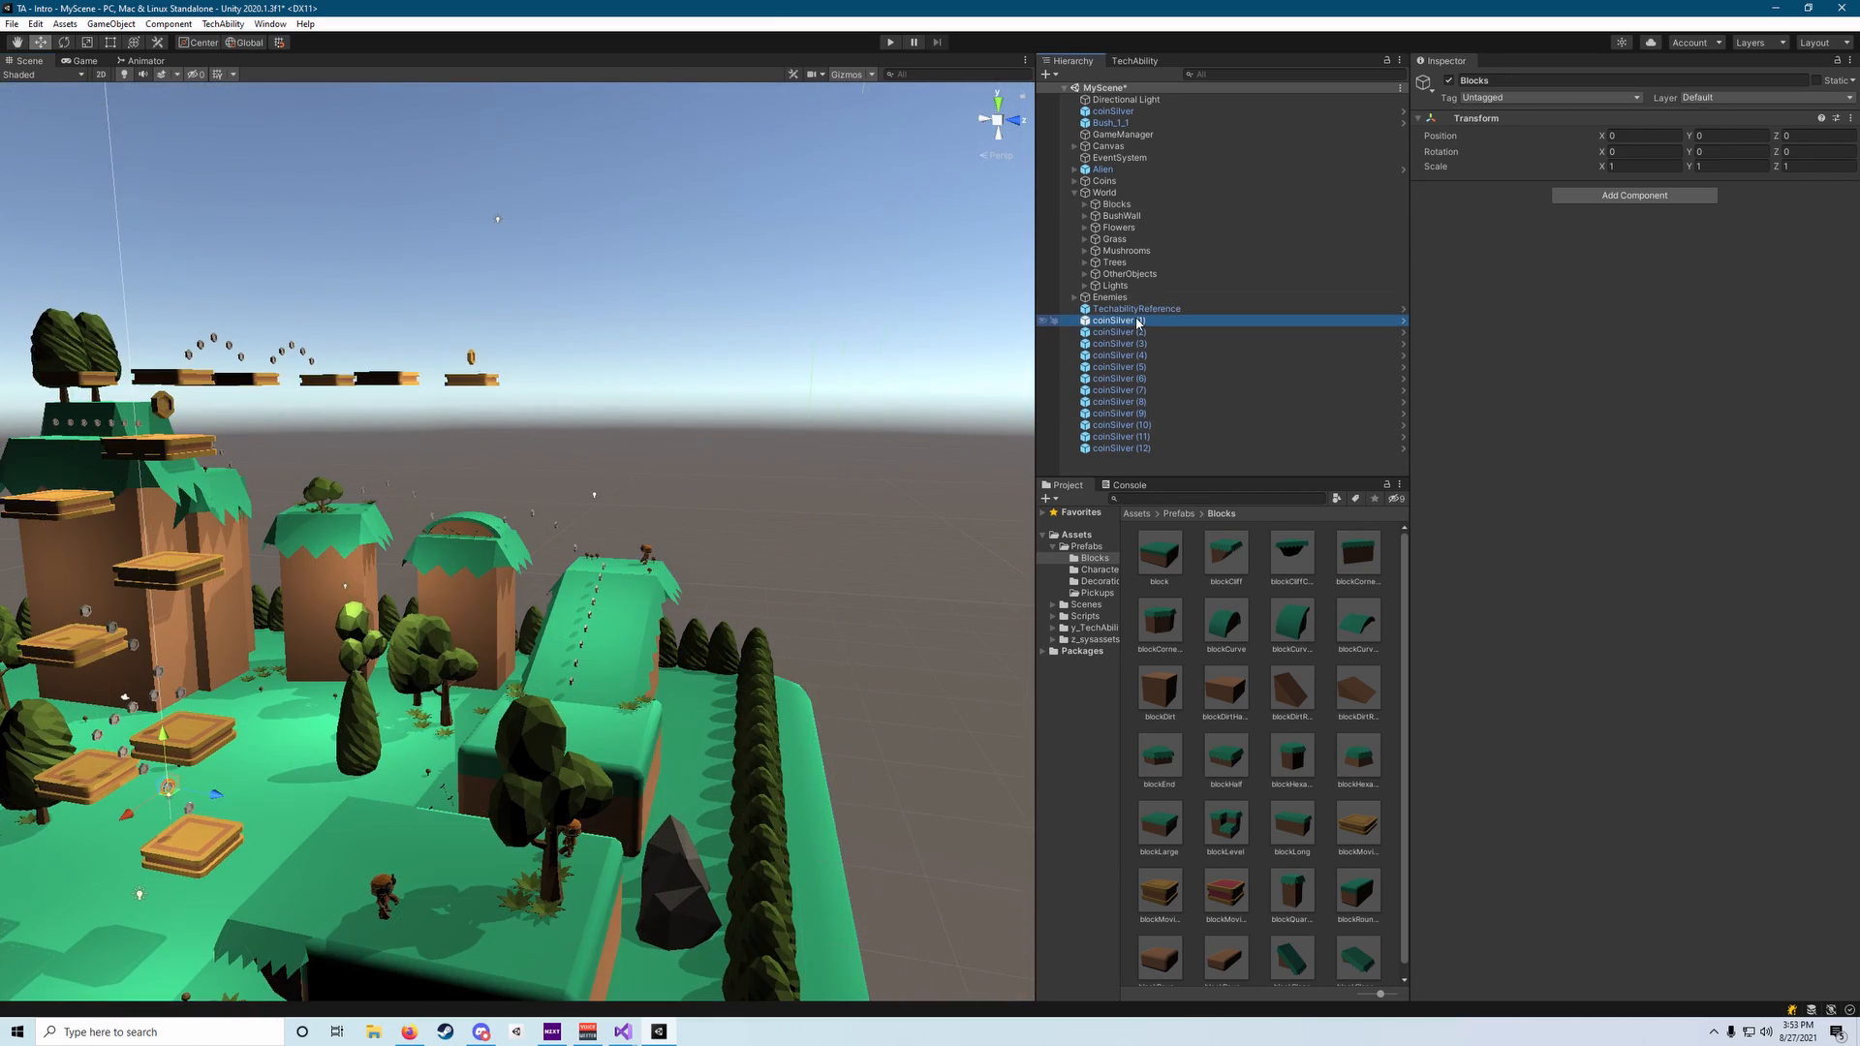
shift+click(1138, 441)
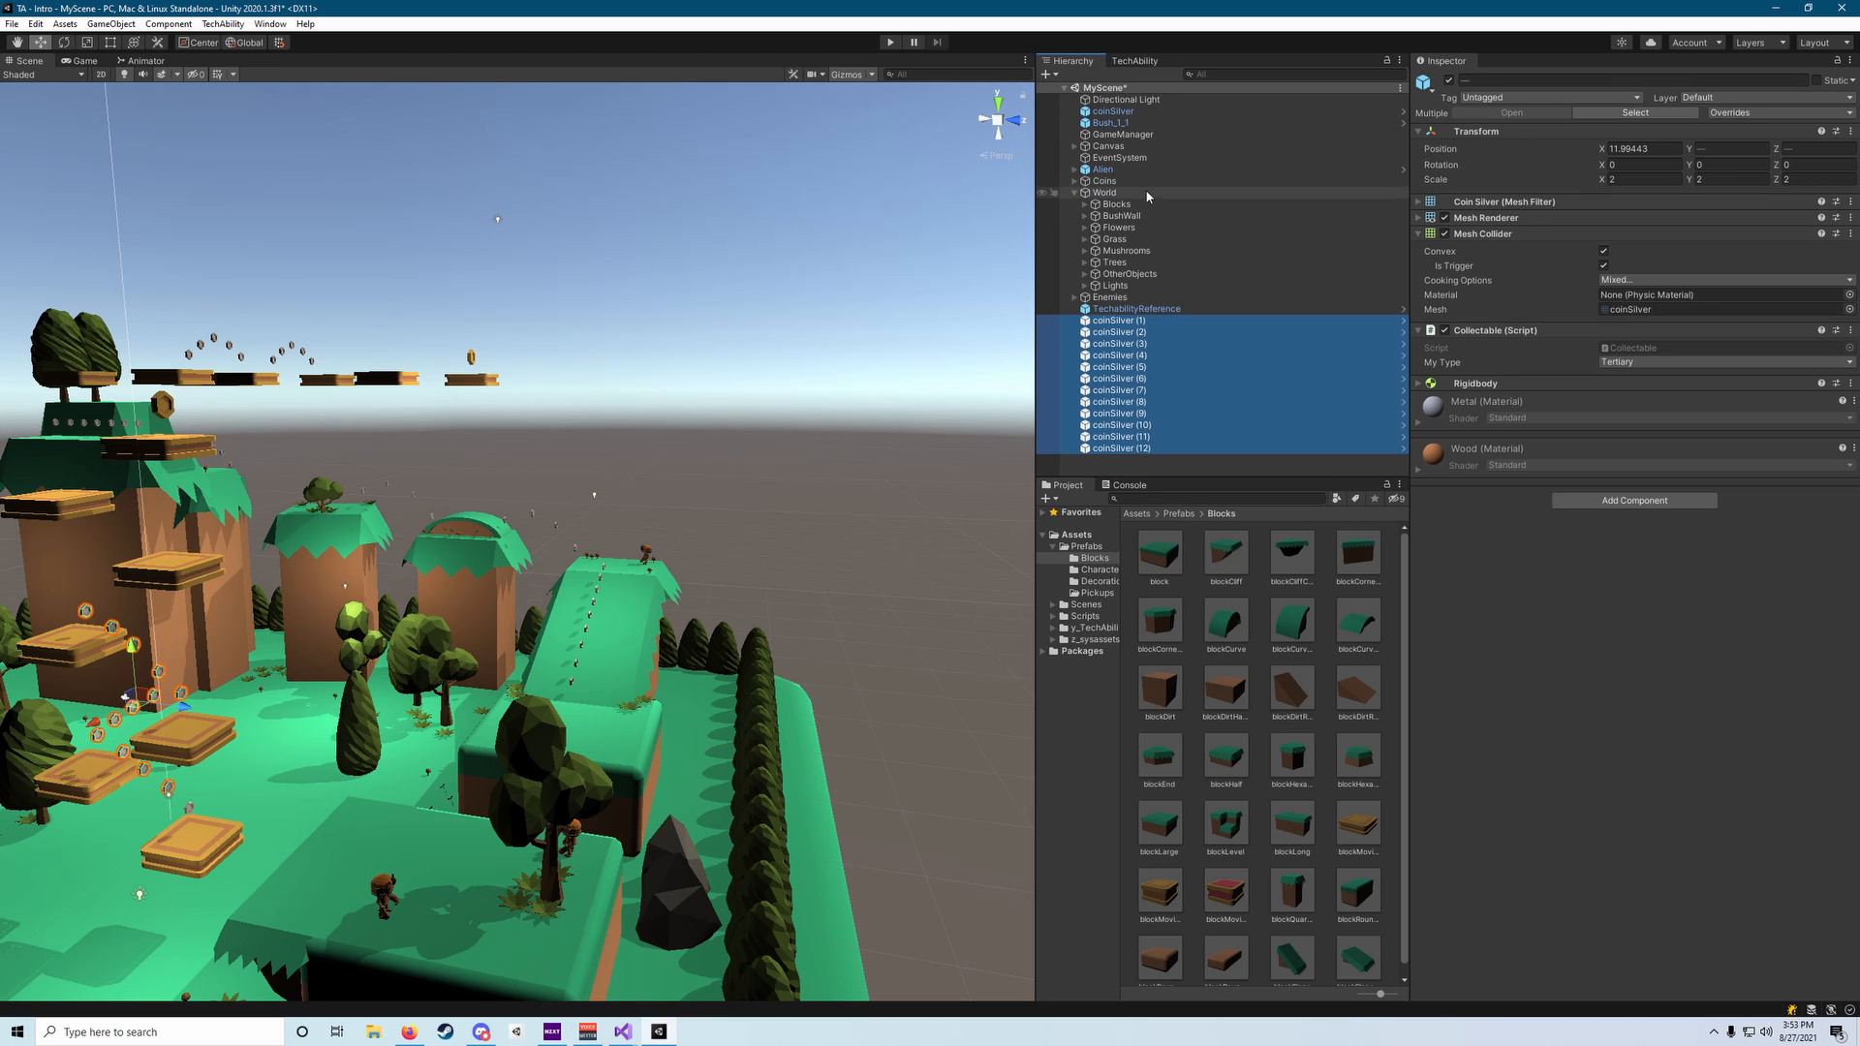
drag(1103, 321, 1212, 250)
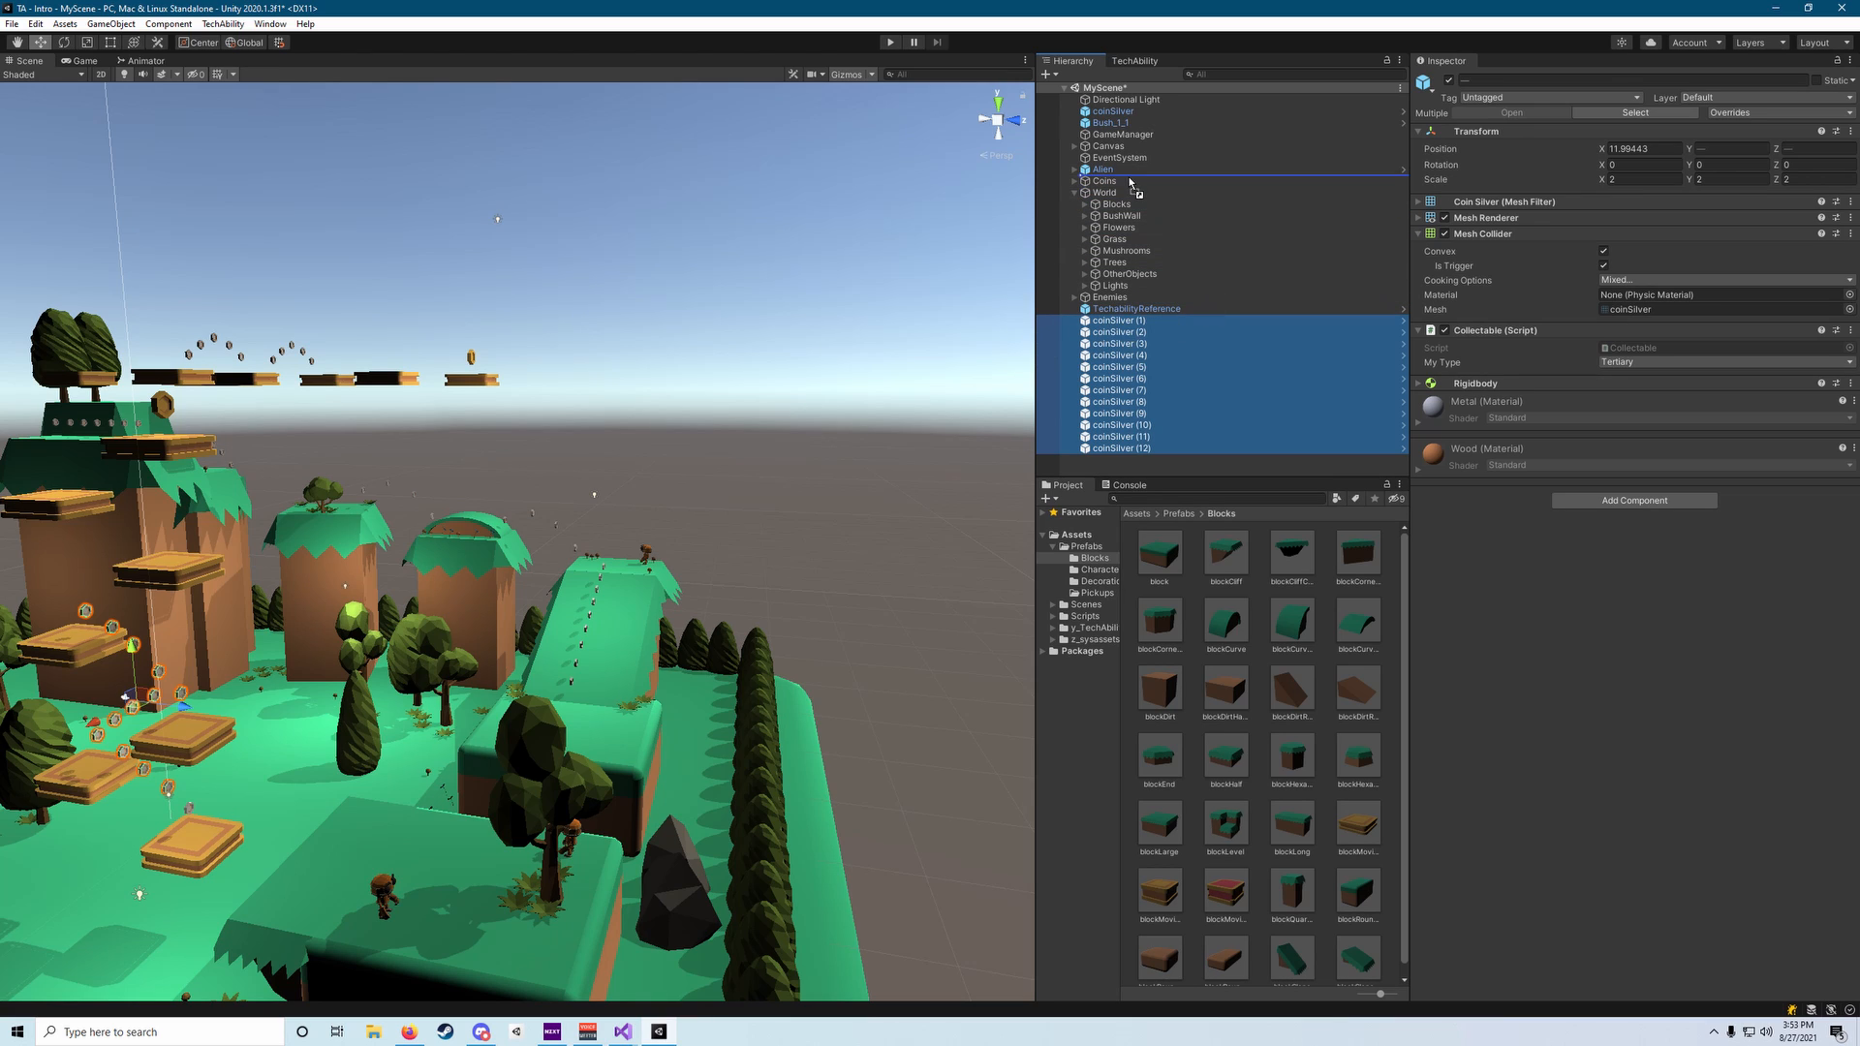
drag(1129, 181, 1127, 182)
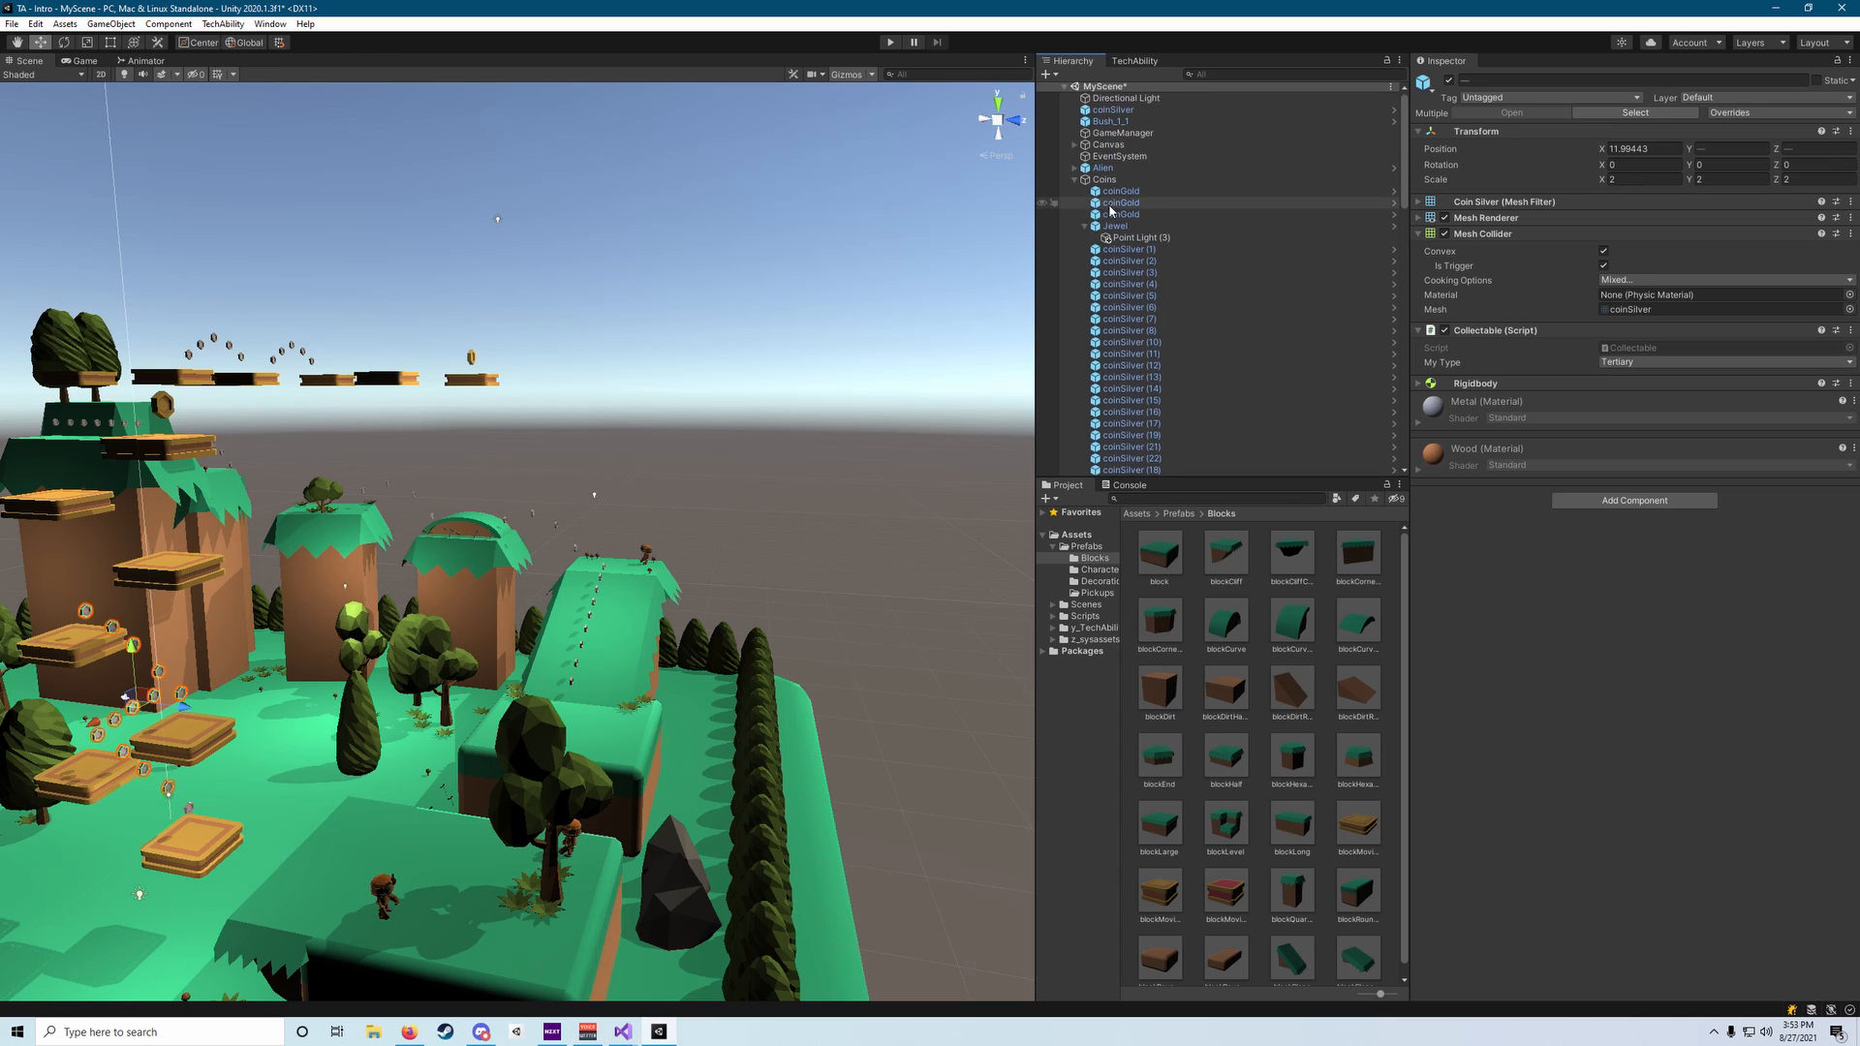
click(1075, 180)
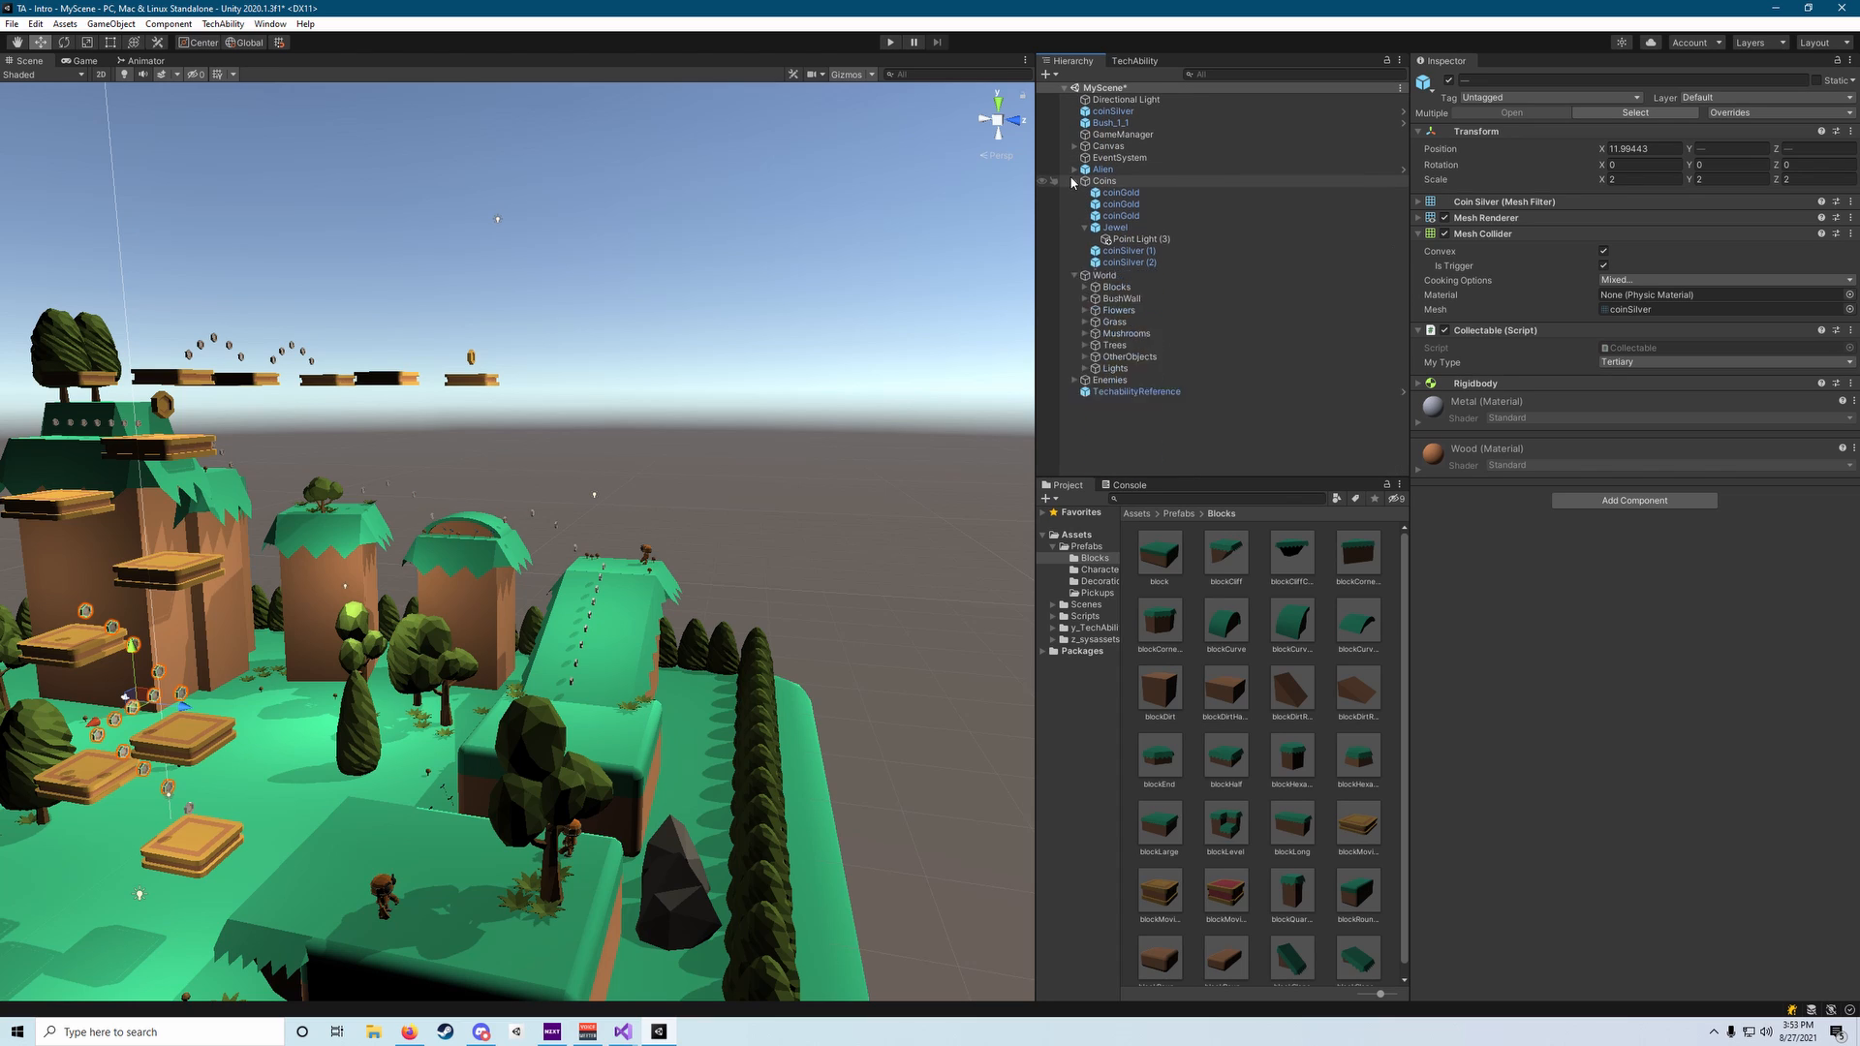
Move the remaining unnumbered coinSilver object into the Coins group and collapse the group again.
click(1109, 123)
click(1125, 112)
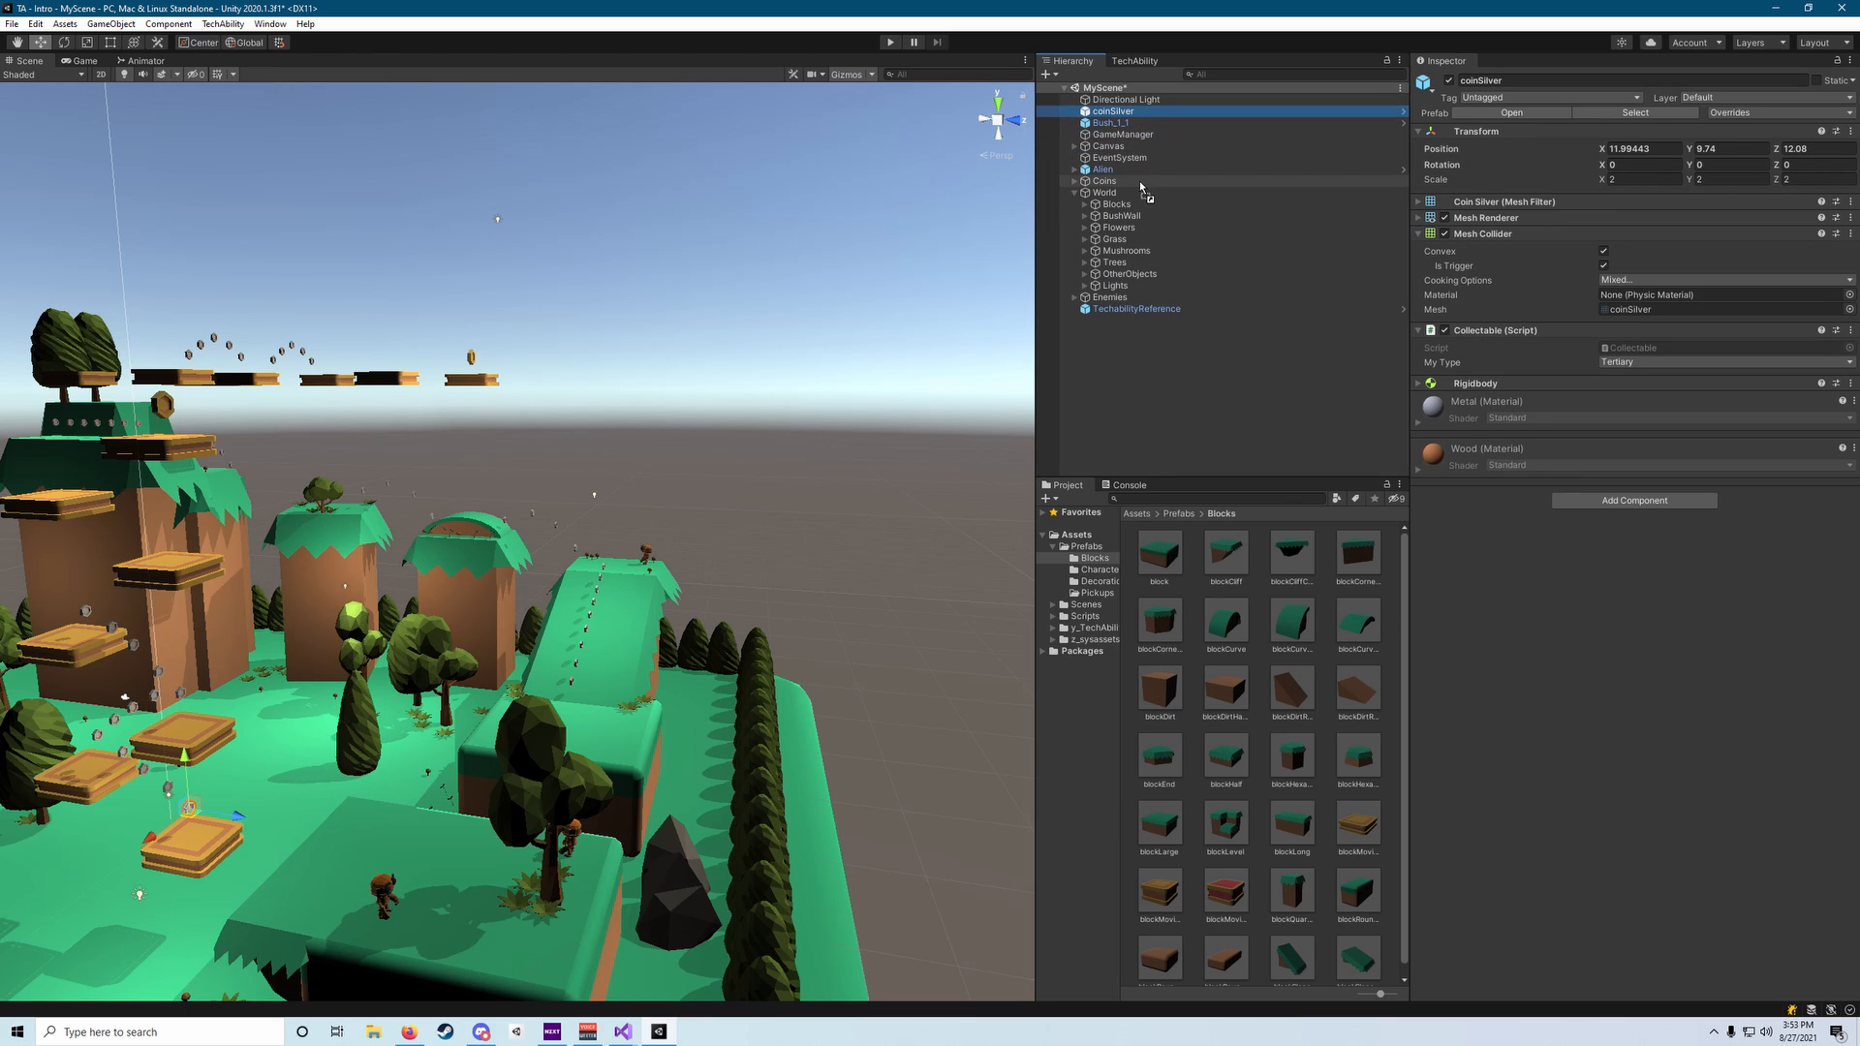
drag(1141, 187, 1104, 181)
scroll(1104, 242, up, 5)
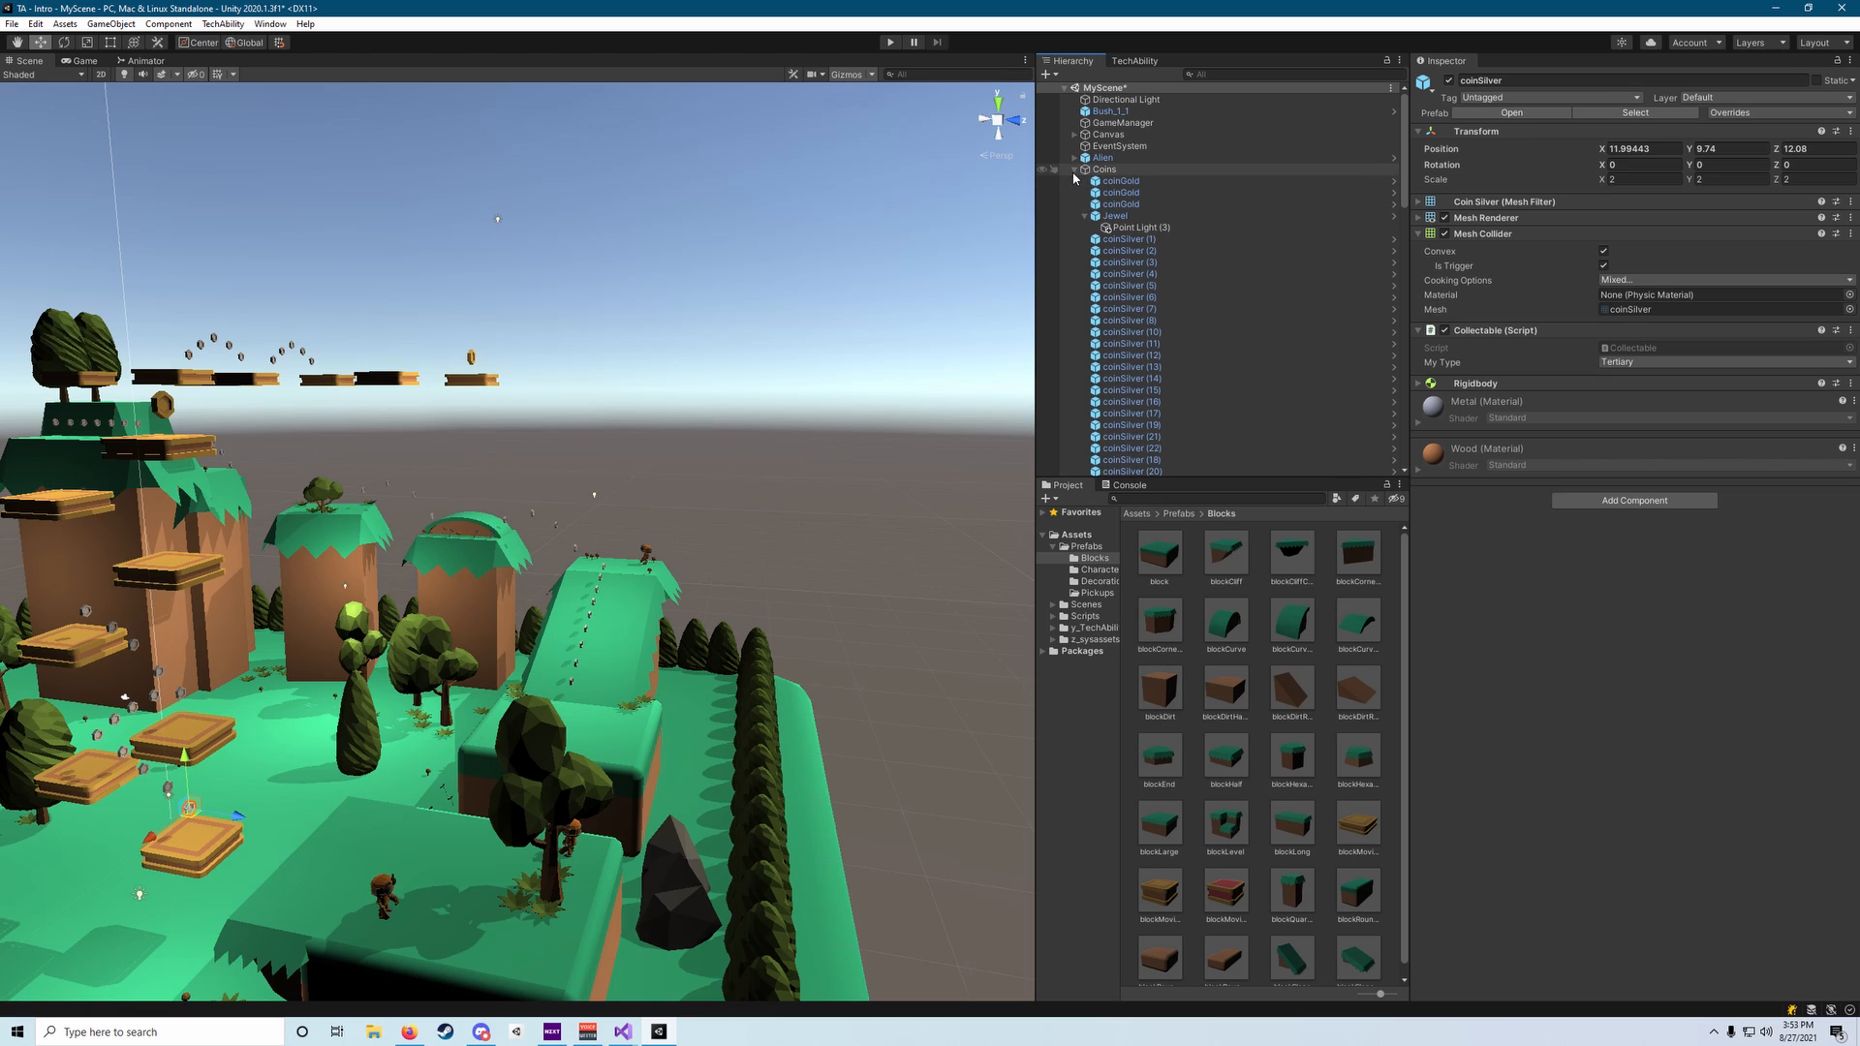
click(1074, 171)
Move Bush_1_1 into World's Trees group and collapse both Trees and World.
click(1114, 113)
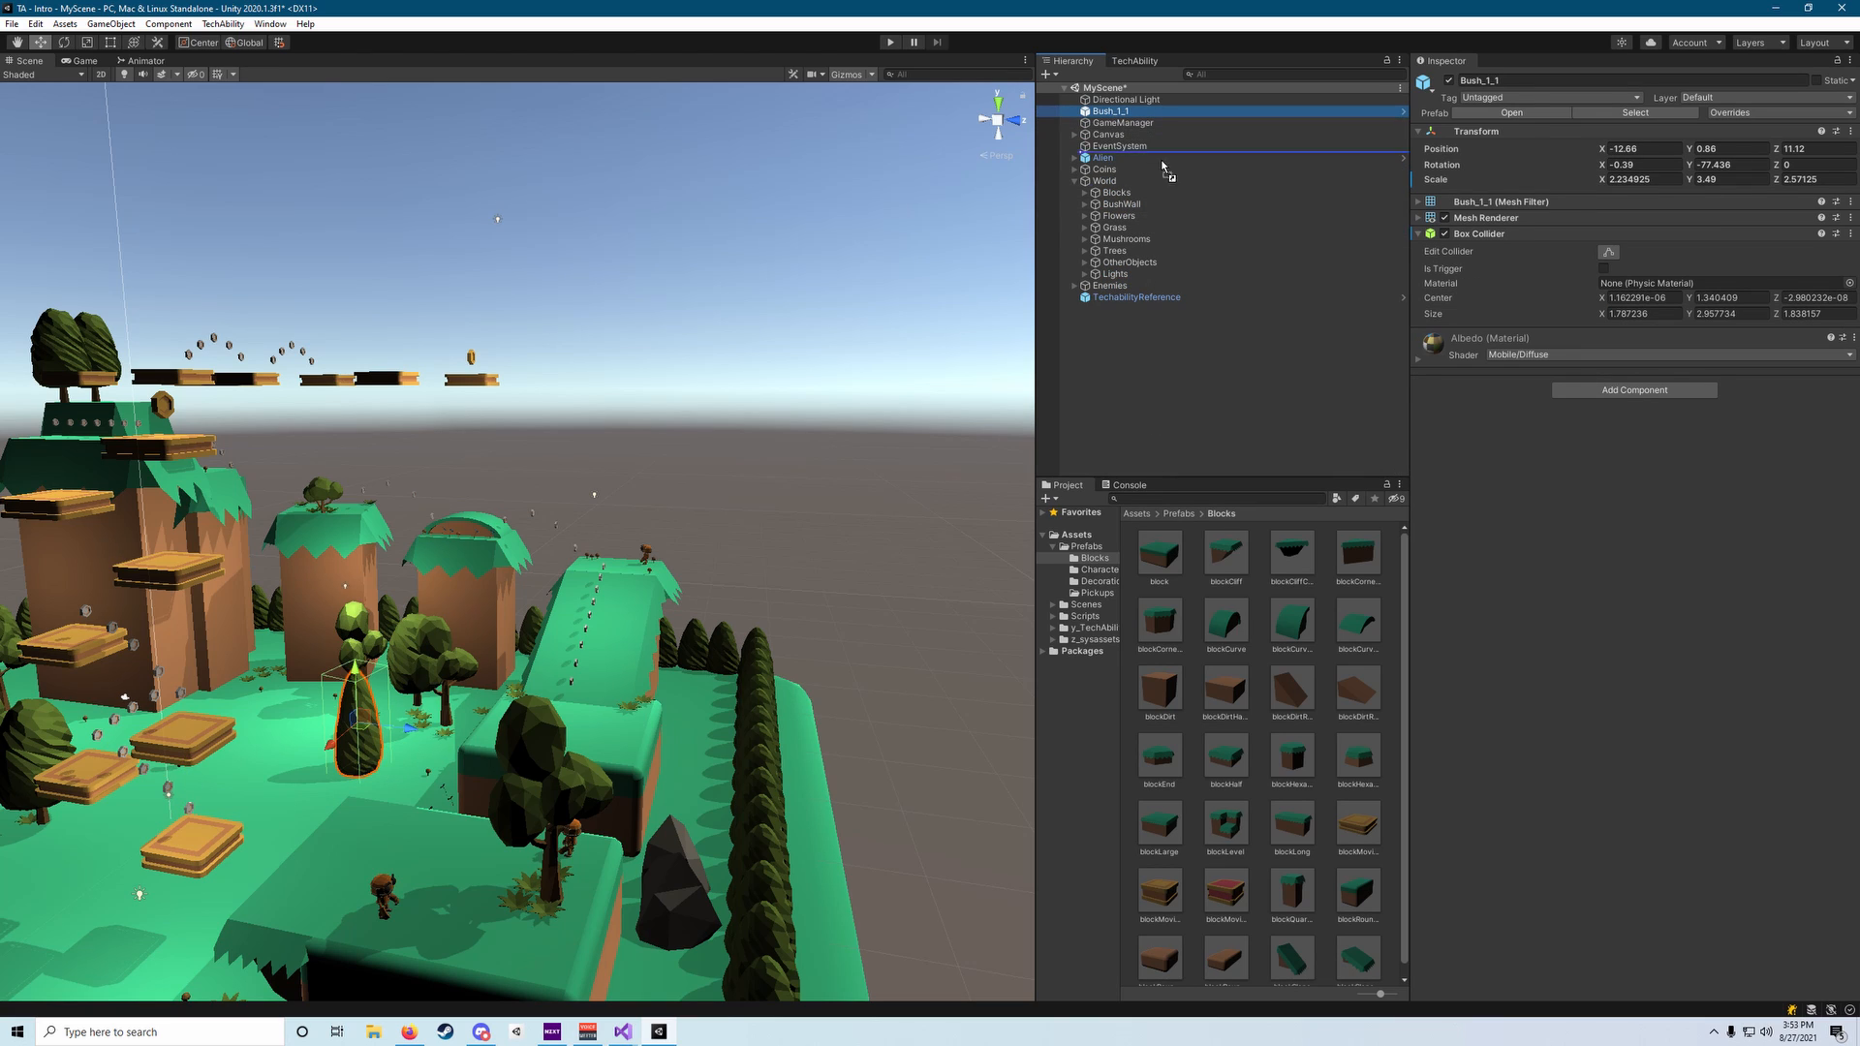
drag(1117, 256, 1114, 252)
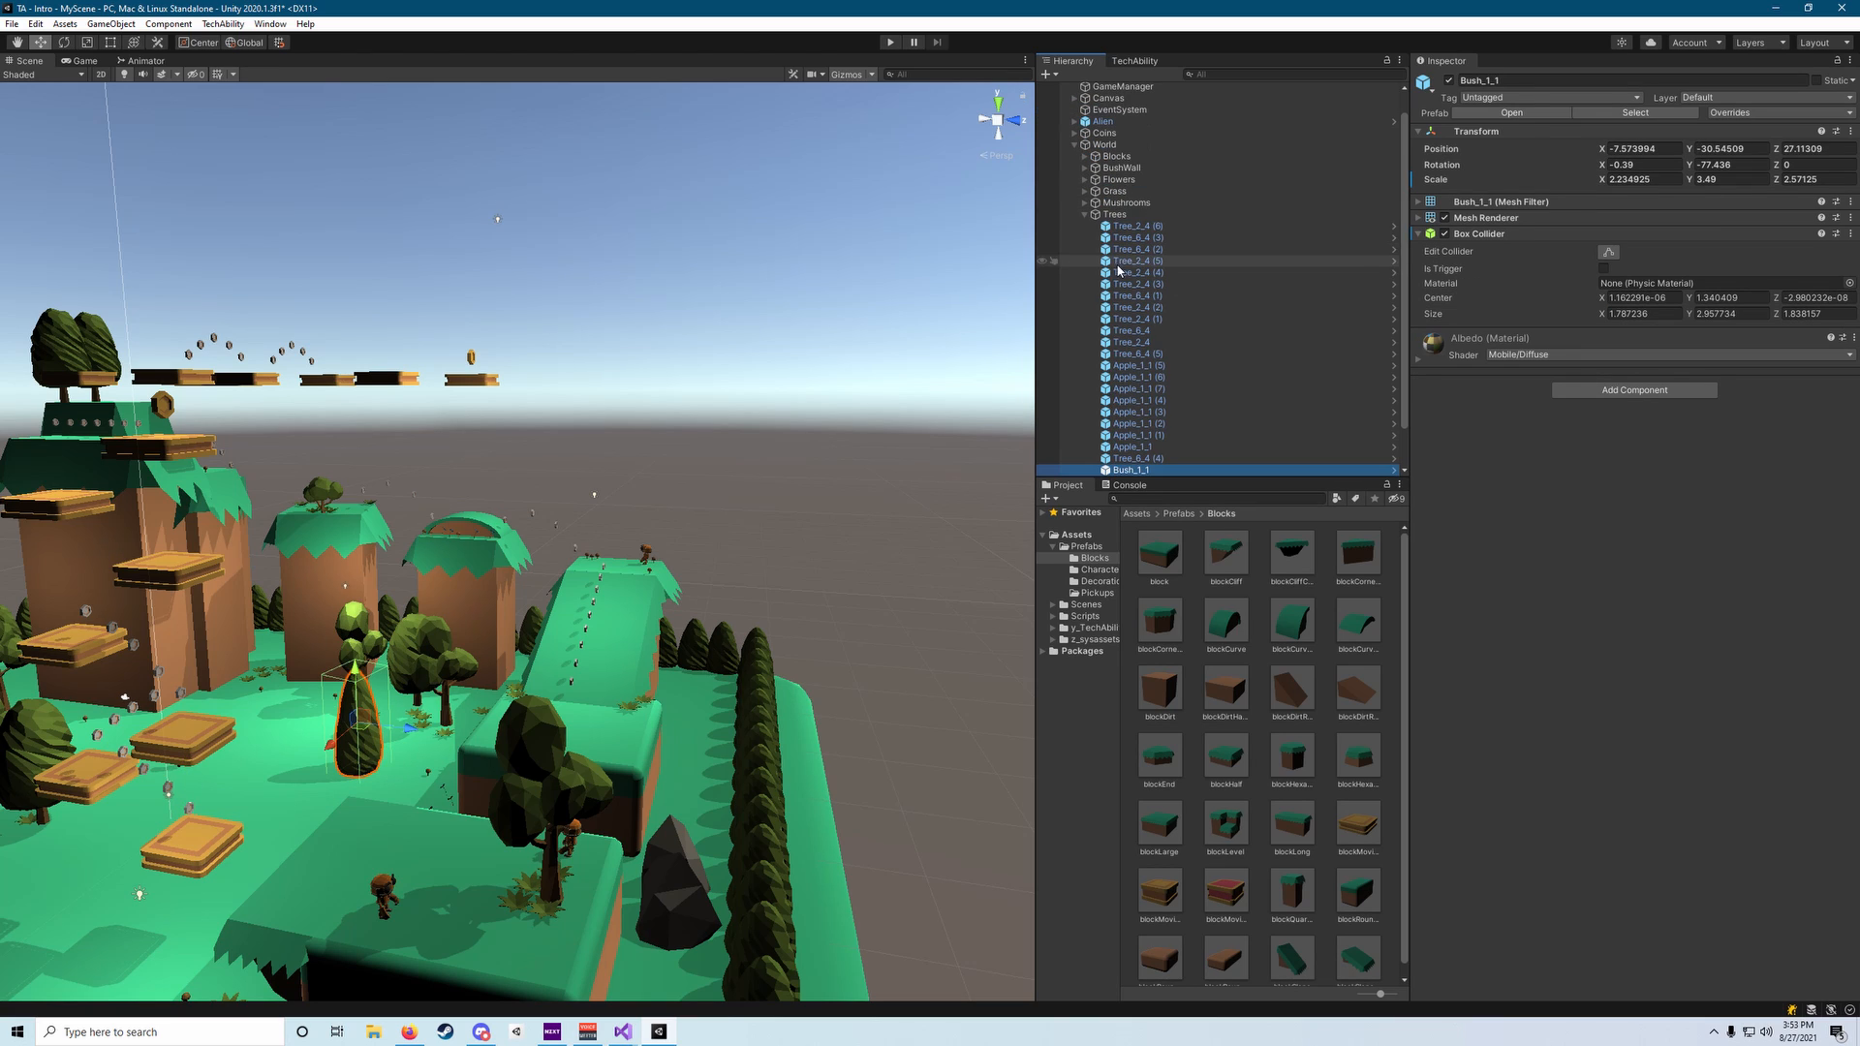
click(1084, 215)
click(1075, 171)
Clear the World group's Static flag for that object only and re-enable it for World and all its children.
right_drag(895, 354, 830, 434)
click(638, 440)
click(1126, 170)
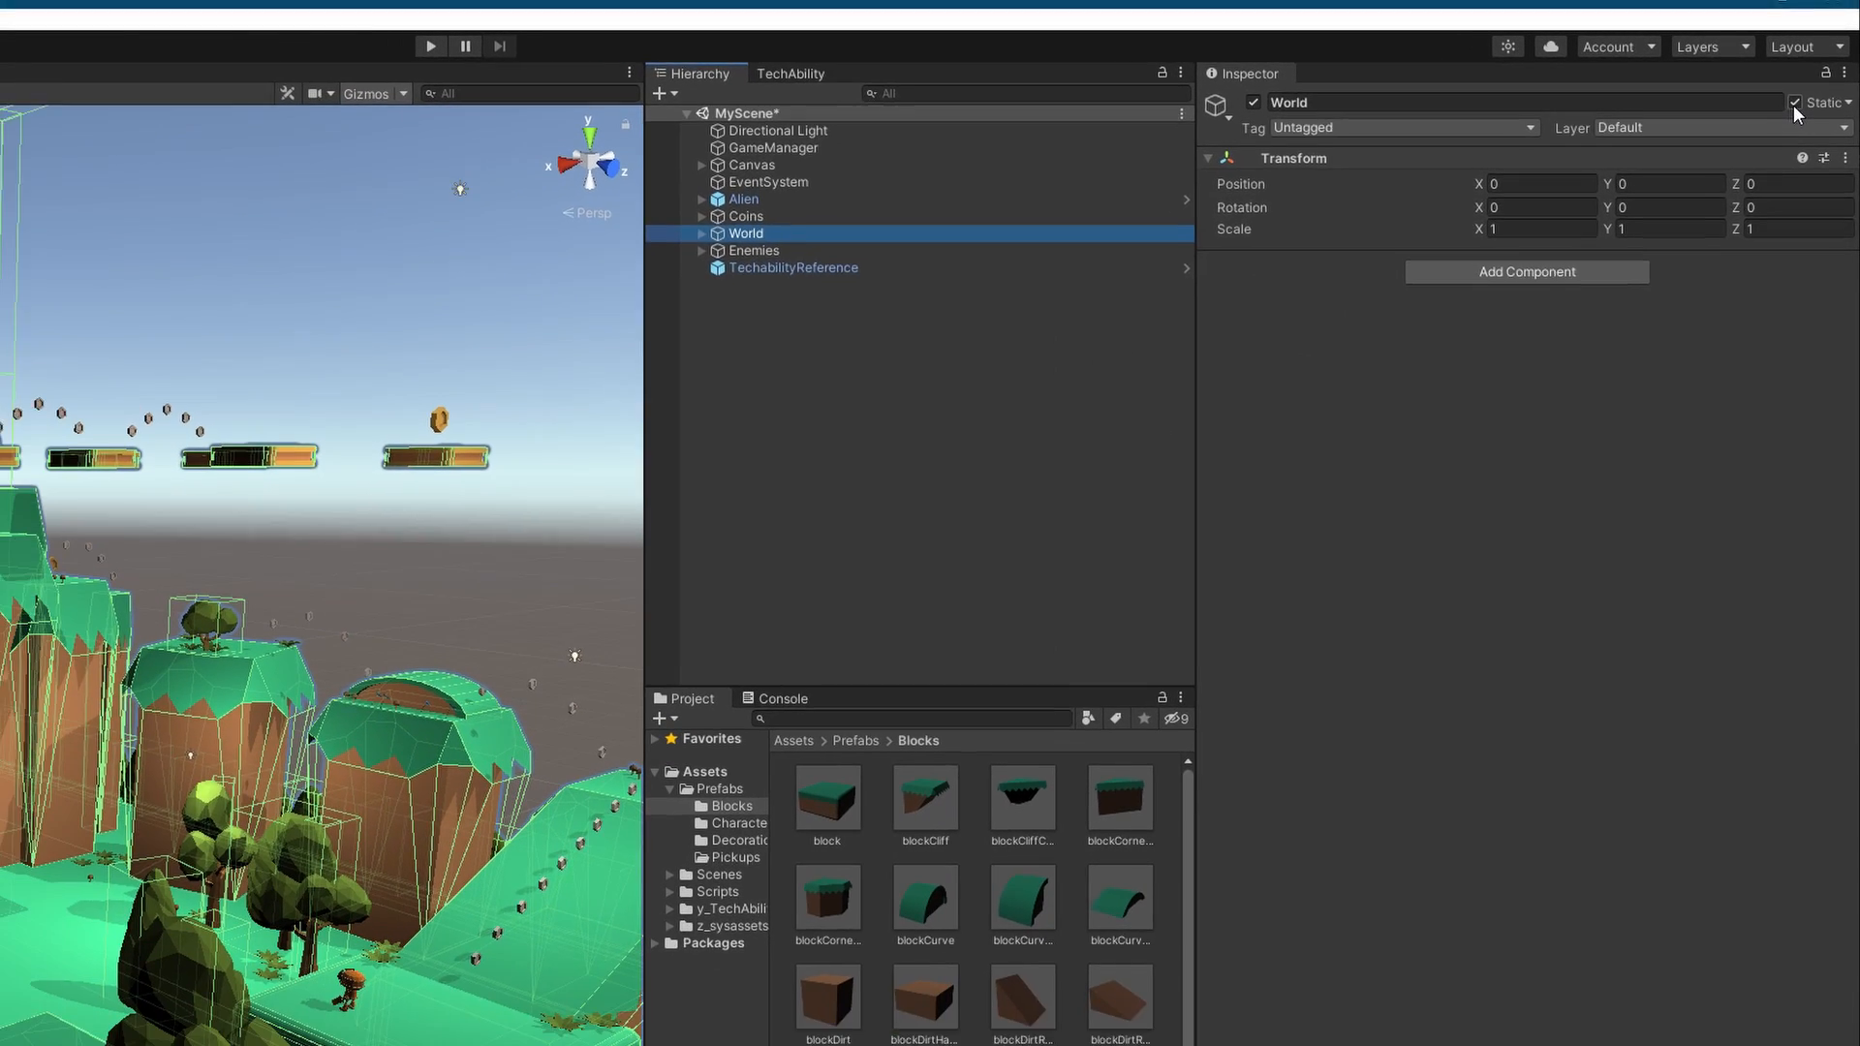
click(1769, 129)
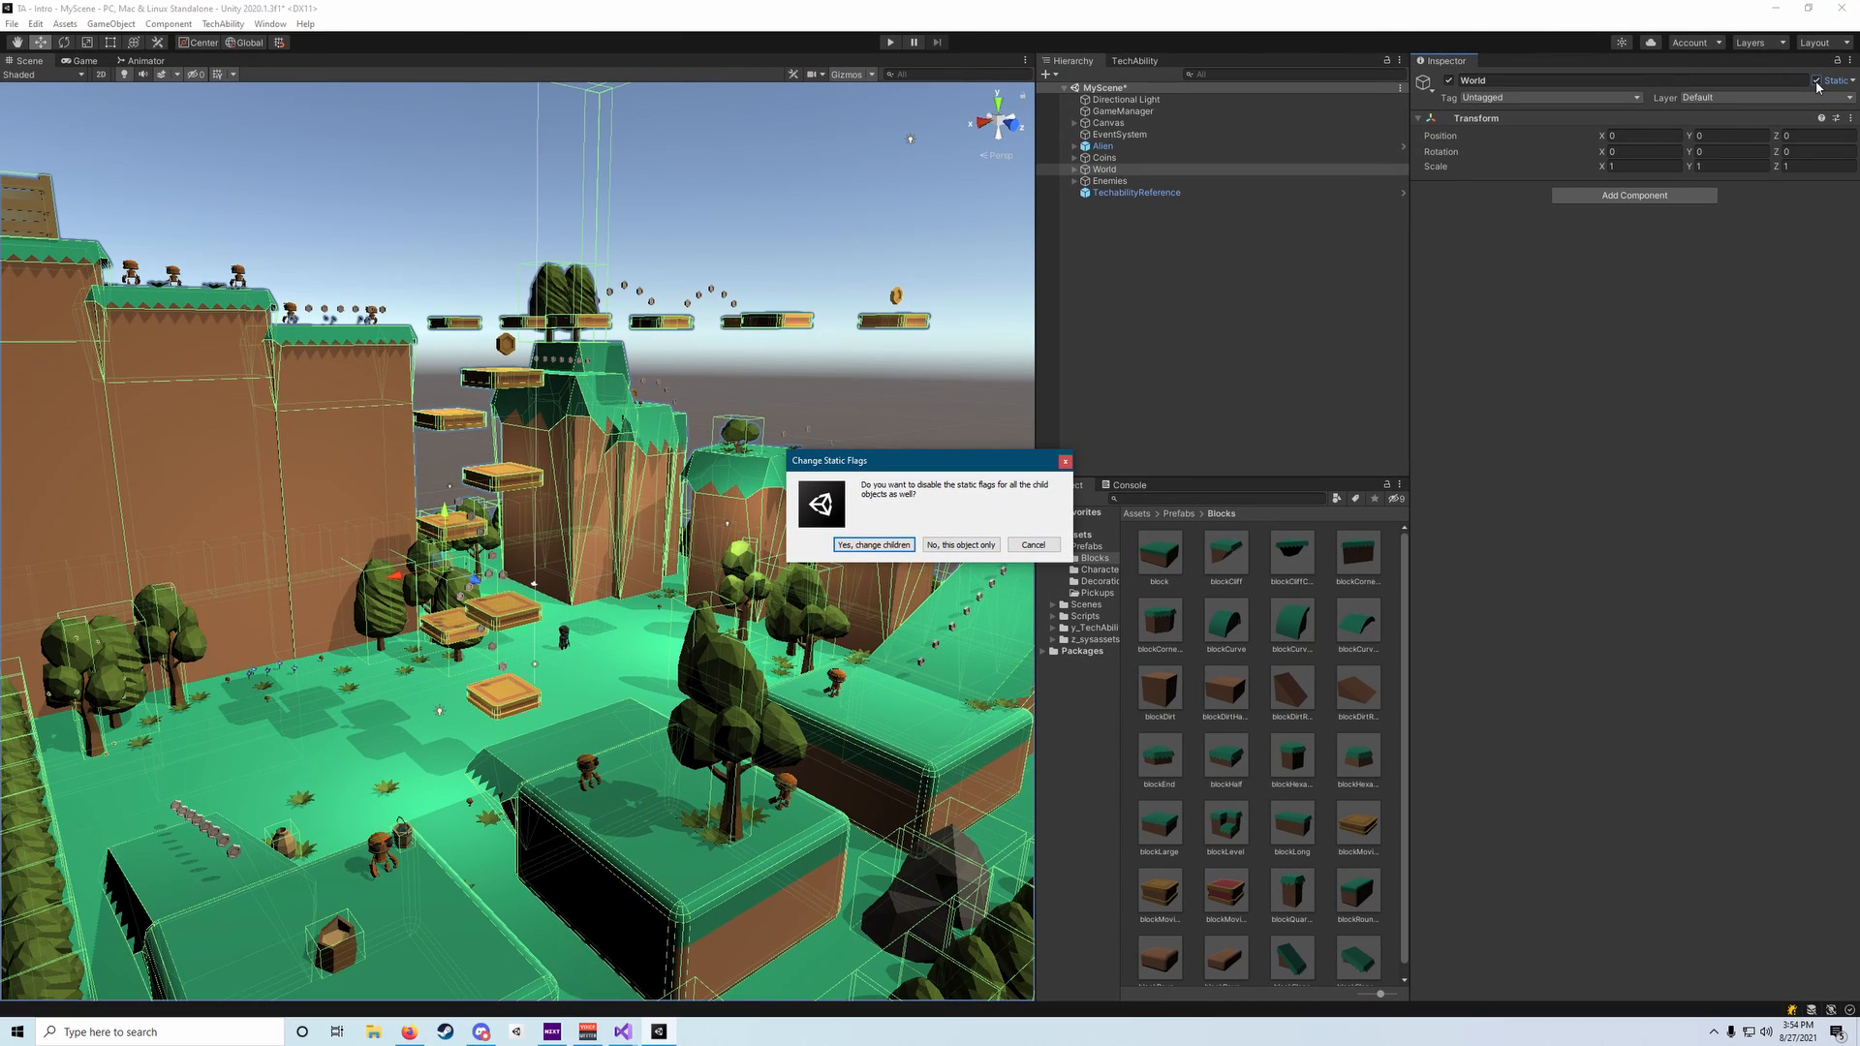
click(961, 546)
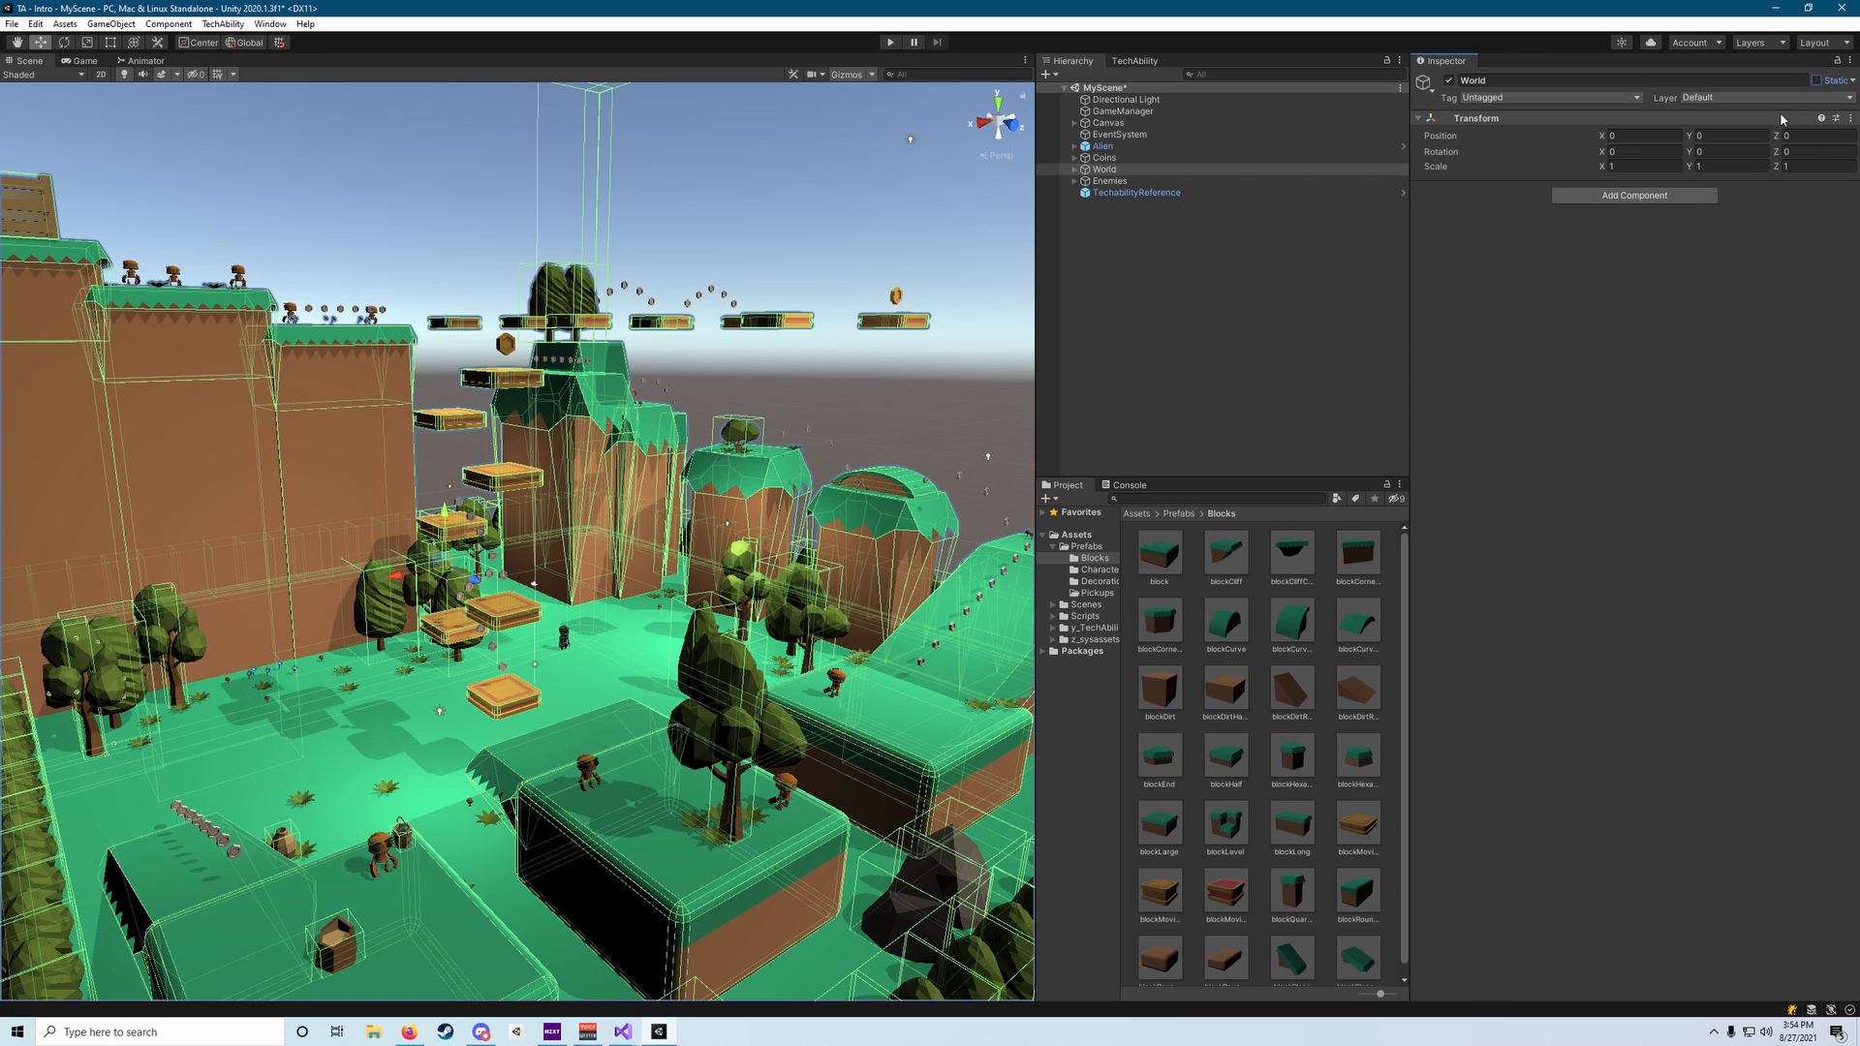
click(1815, 81)
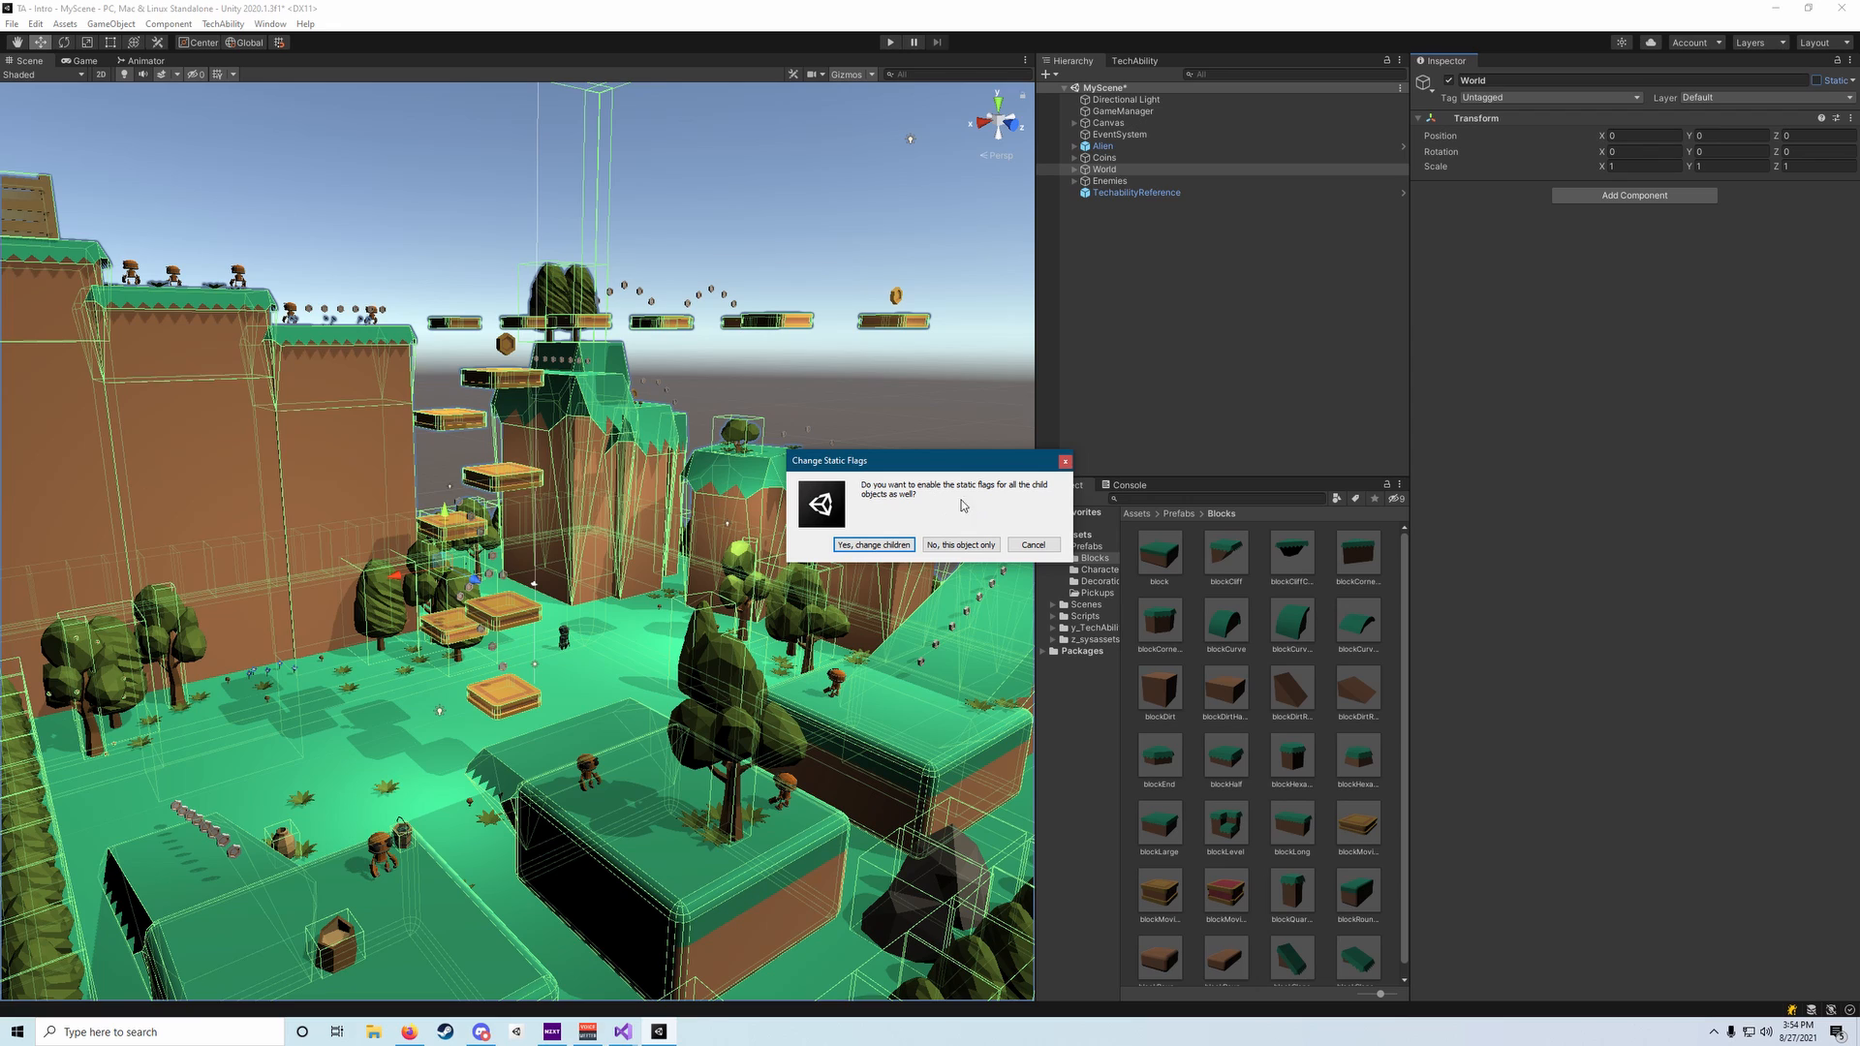
click(873, 545)
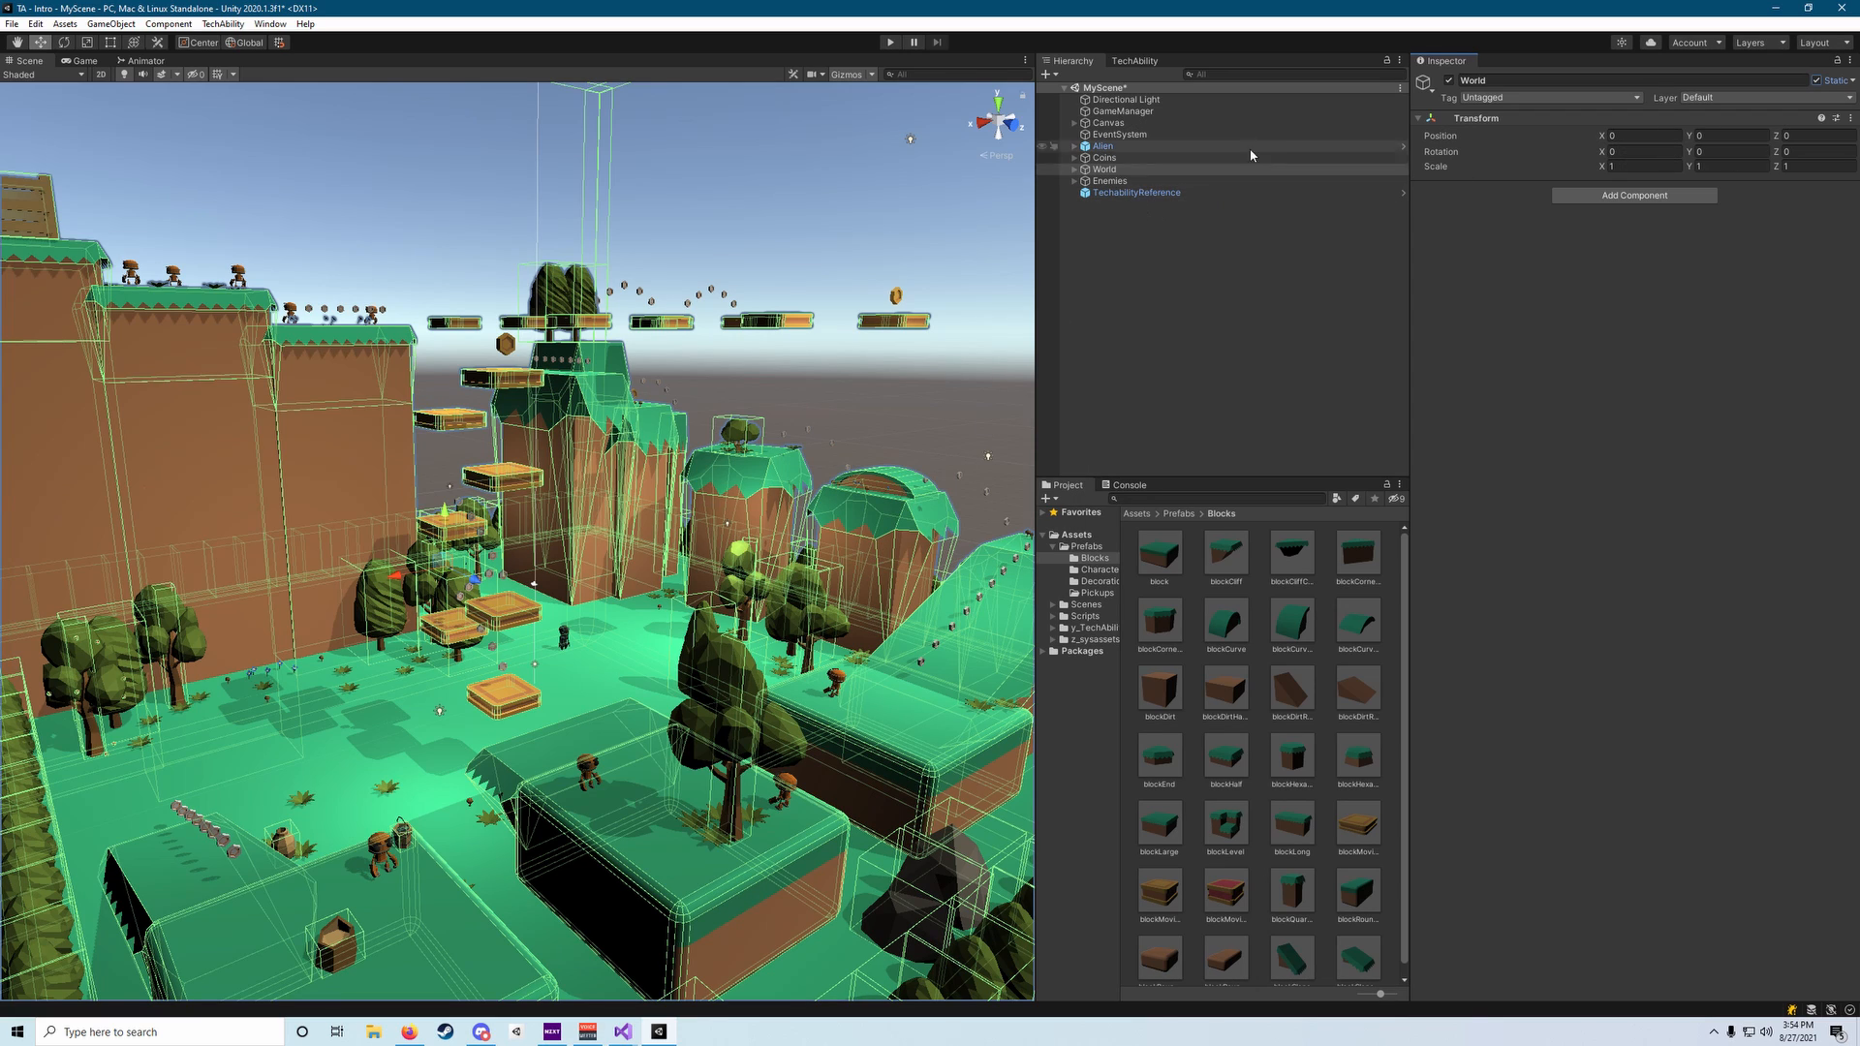
Open the AI Navigation window to display the scene's navmesh.
key(s)
right_drag(848, 463, 861, 555)
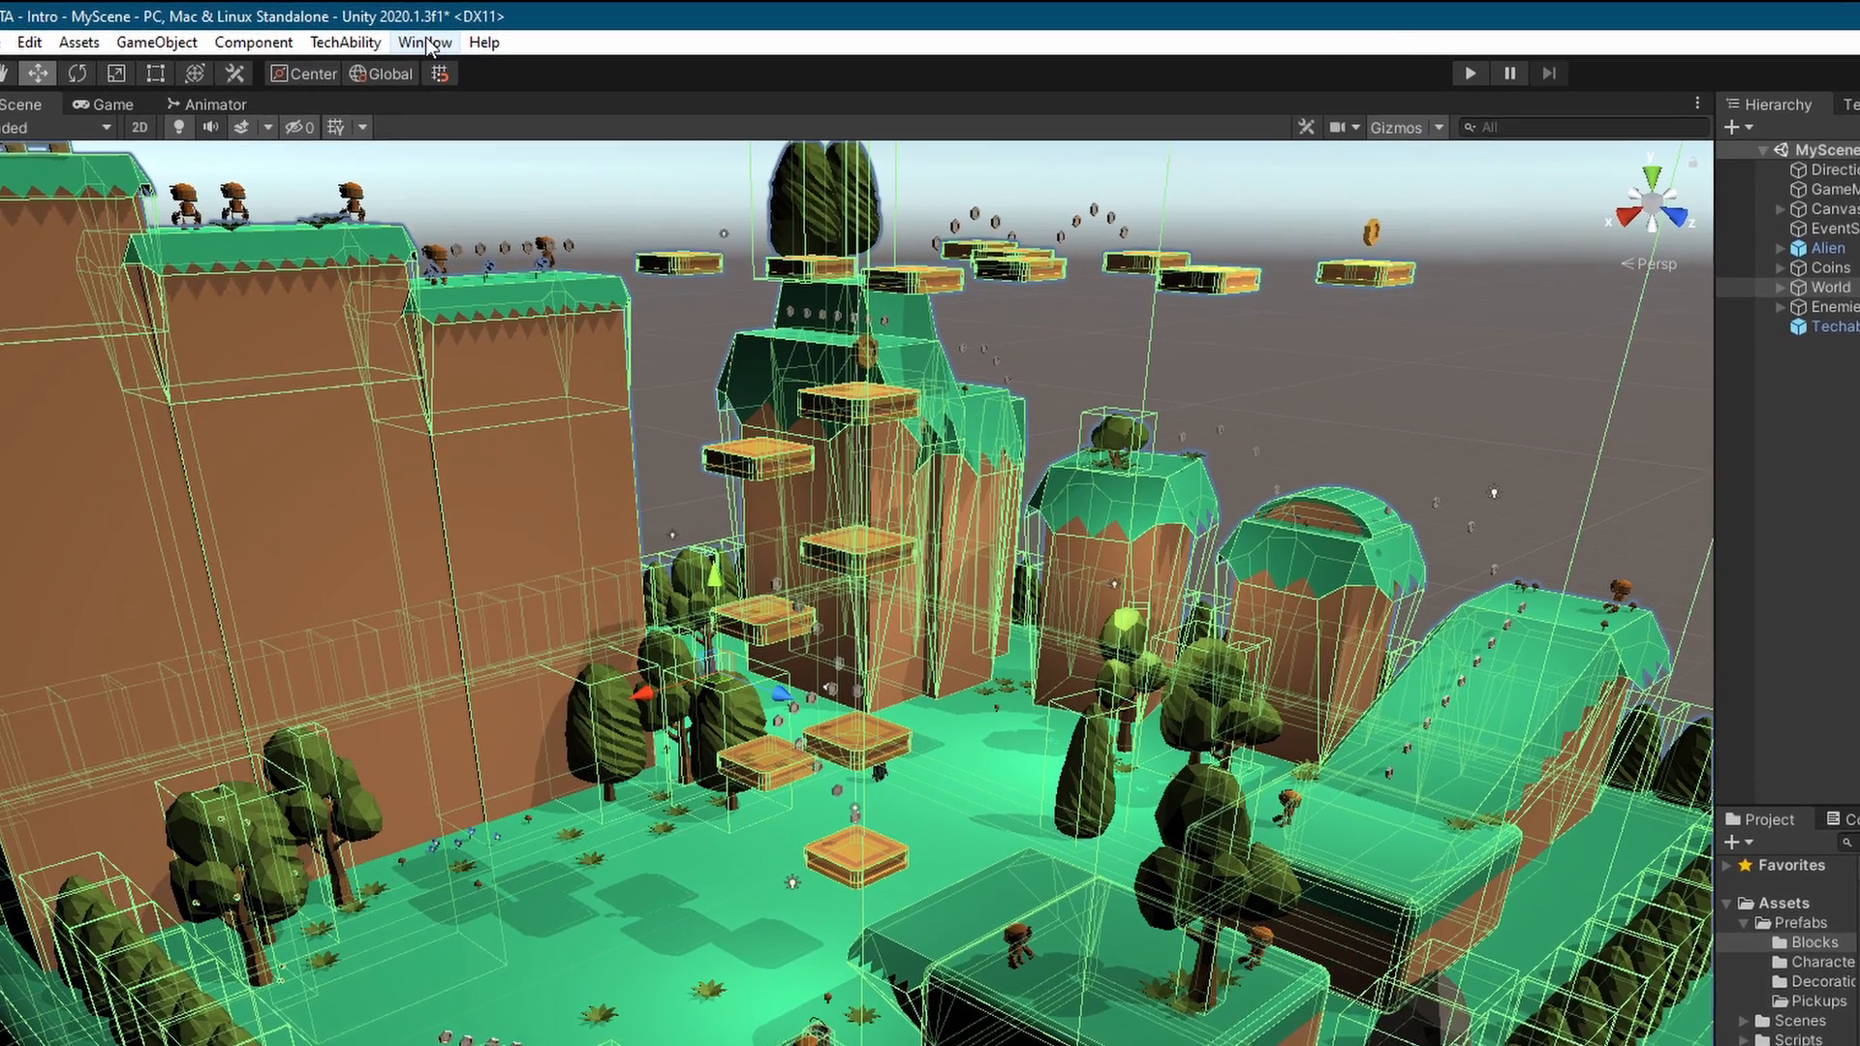
click(426, 43)
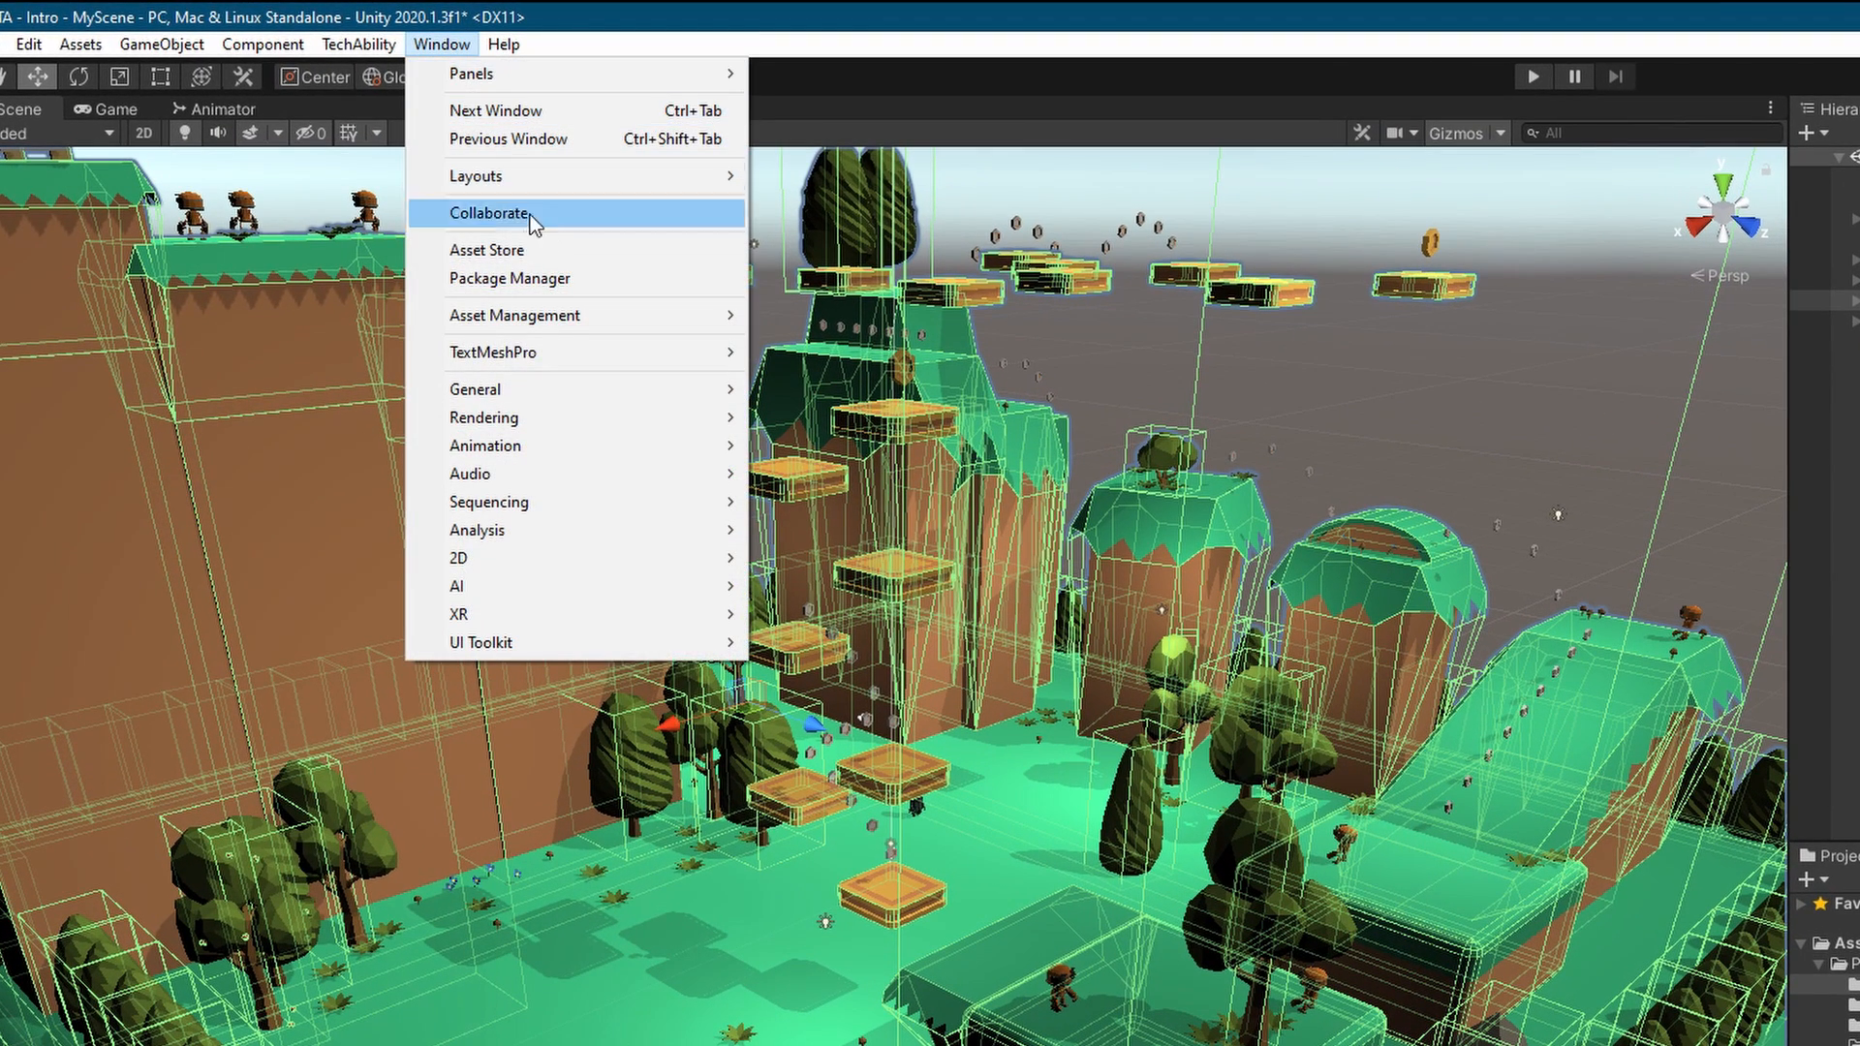
mouse_move(631, 586)
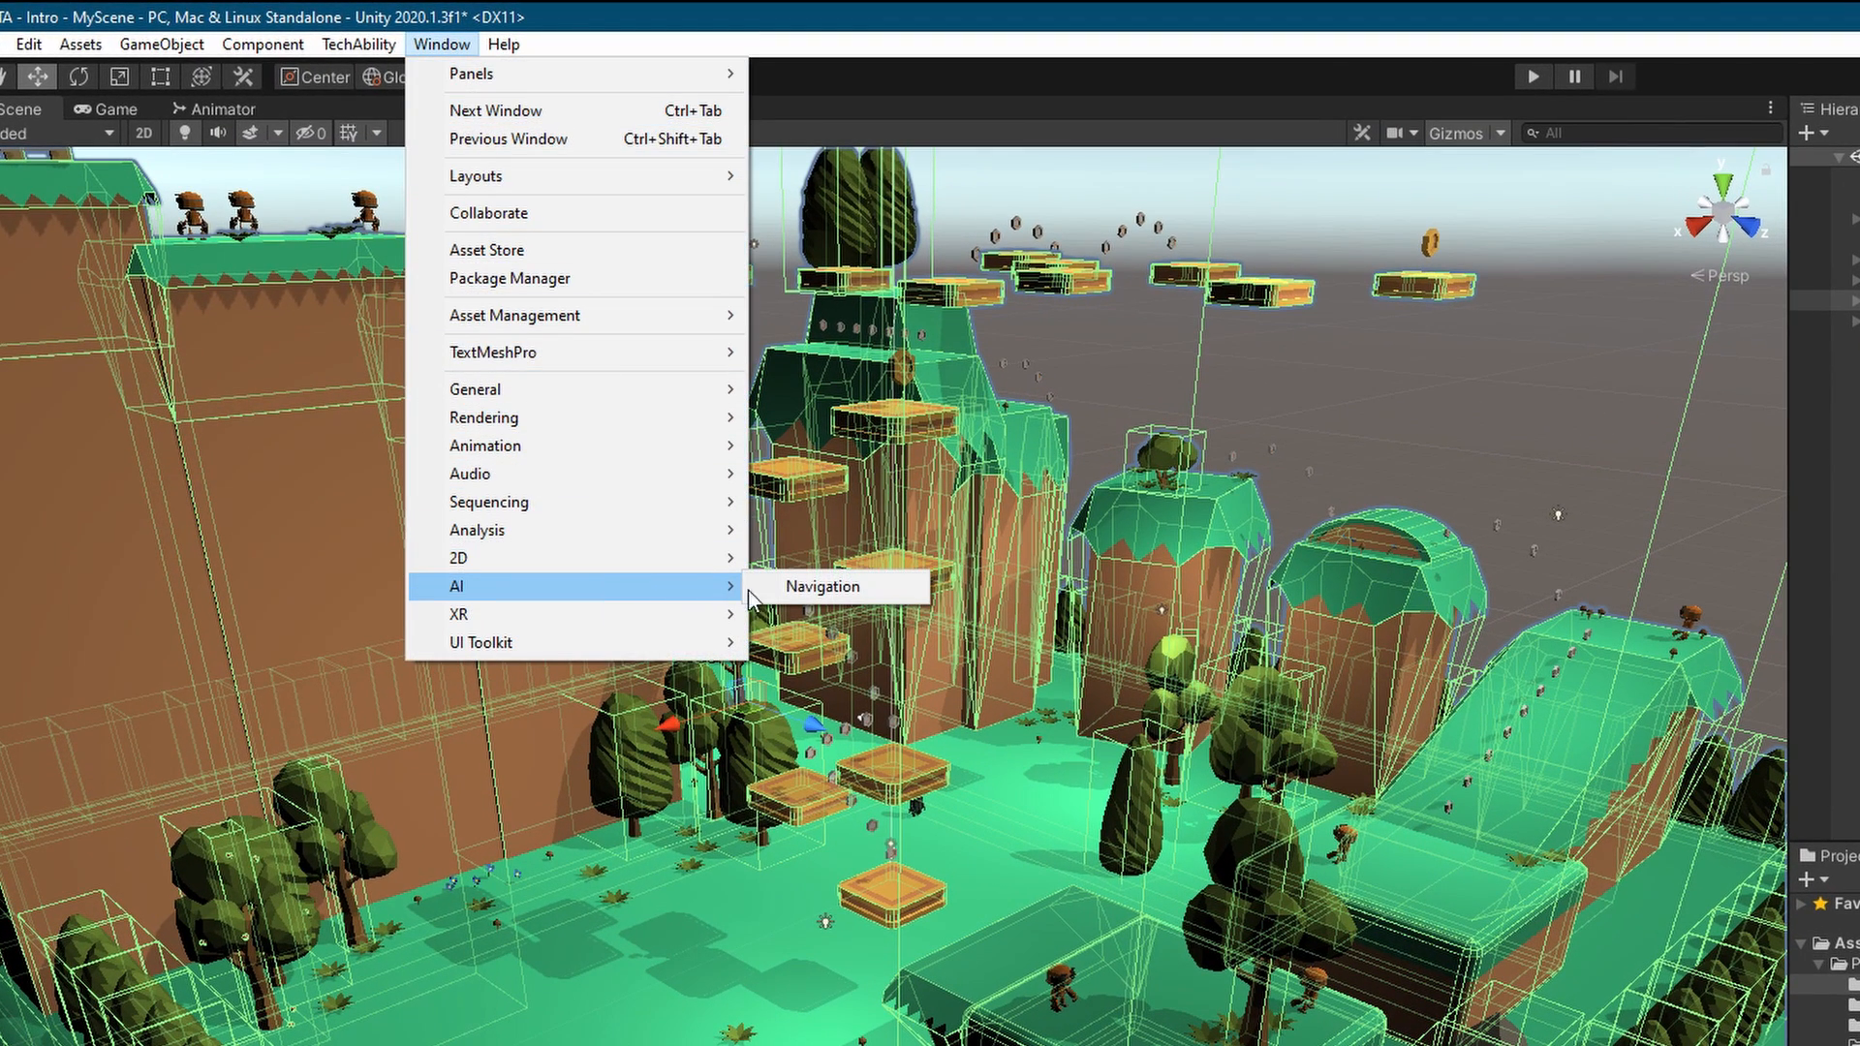
click(822, 591)
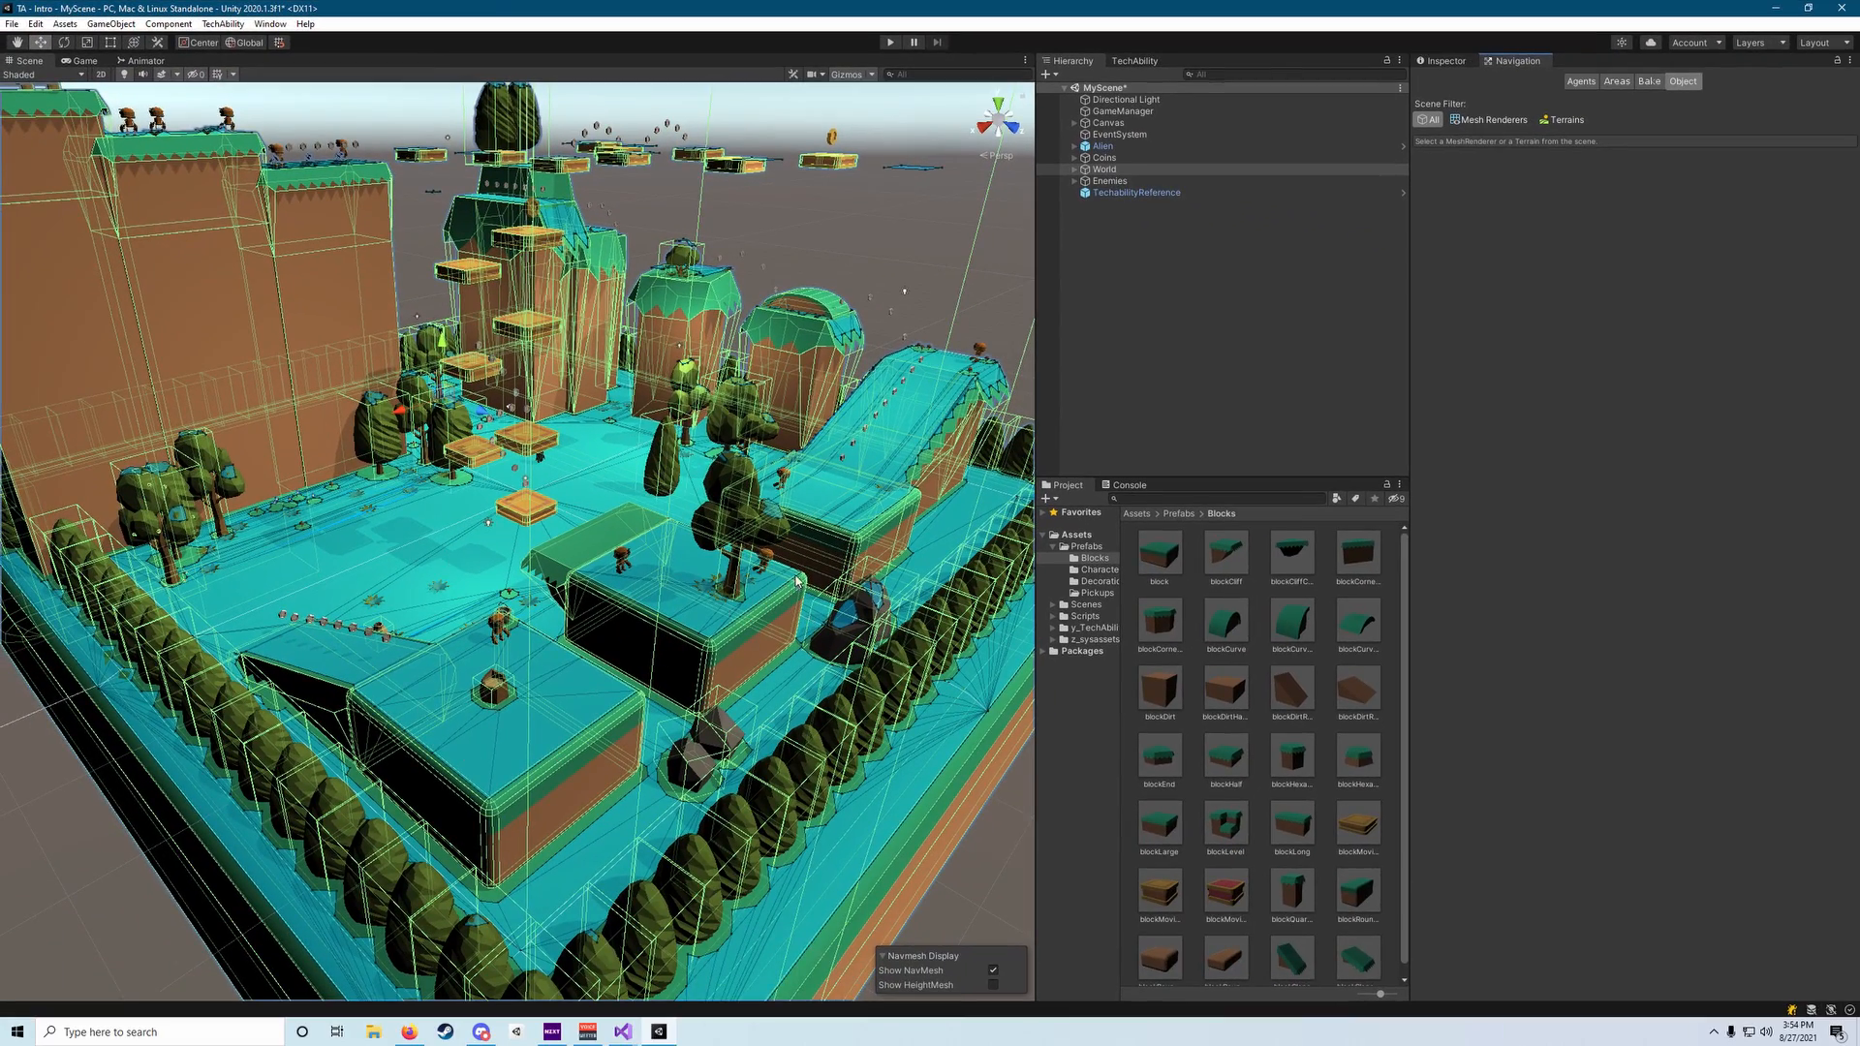
Examine the blue navmesh coverage on the ground, blocks and rounded hills and around the decorations.
right_drag(777, 526, 770, 505)
right_drag(790, 533, 517, 687)
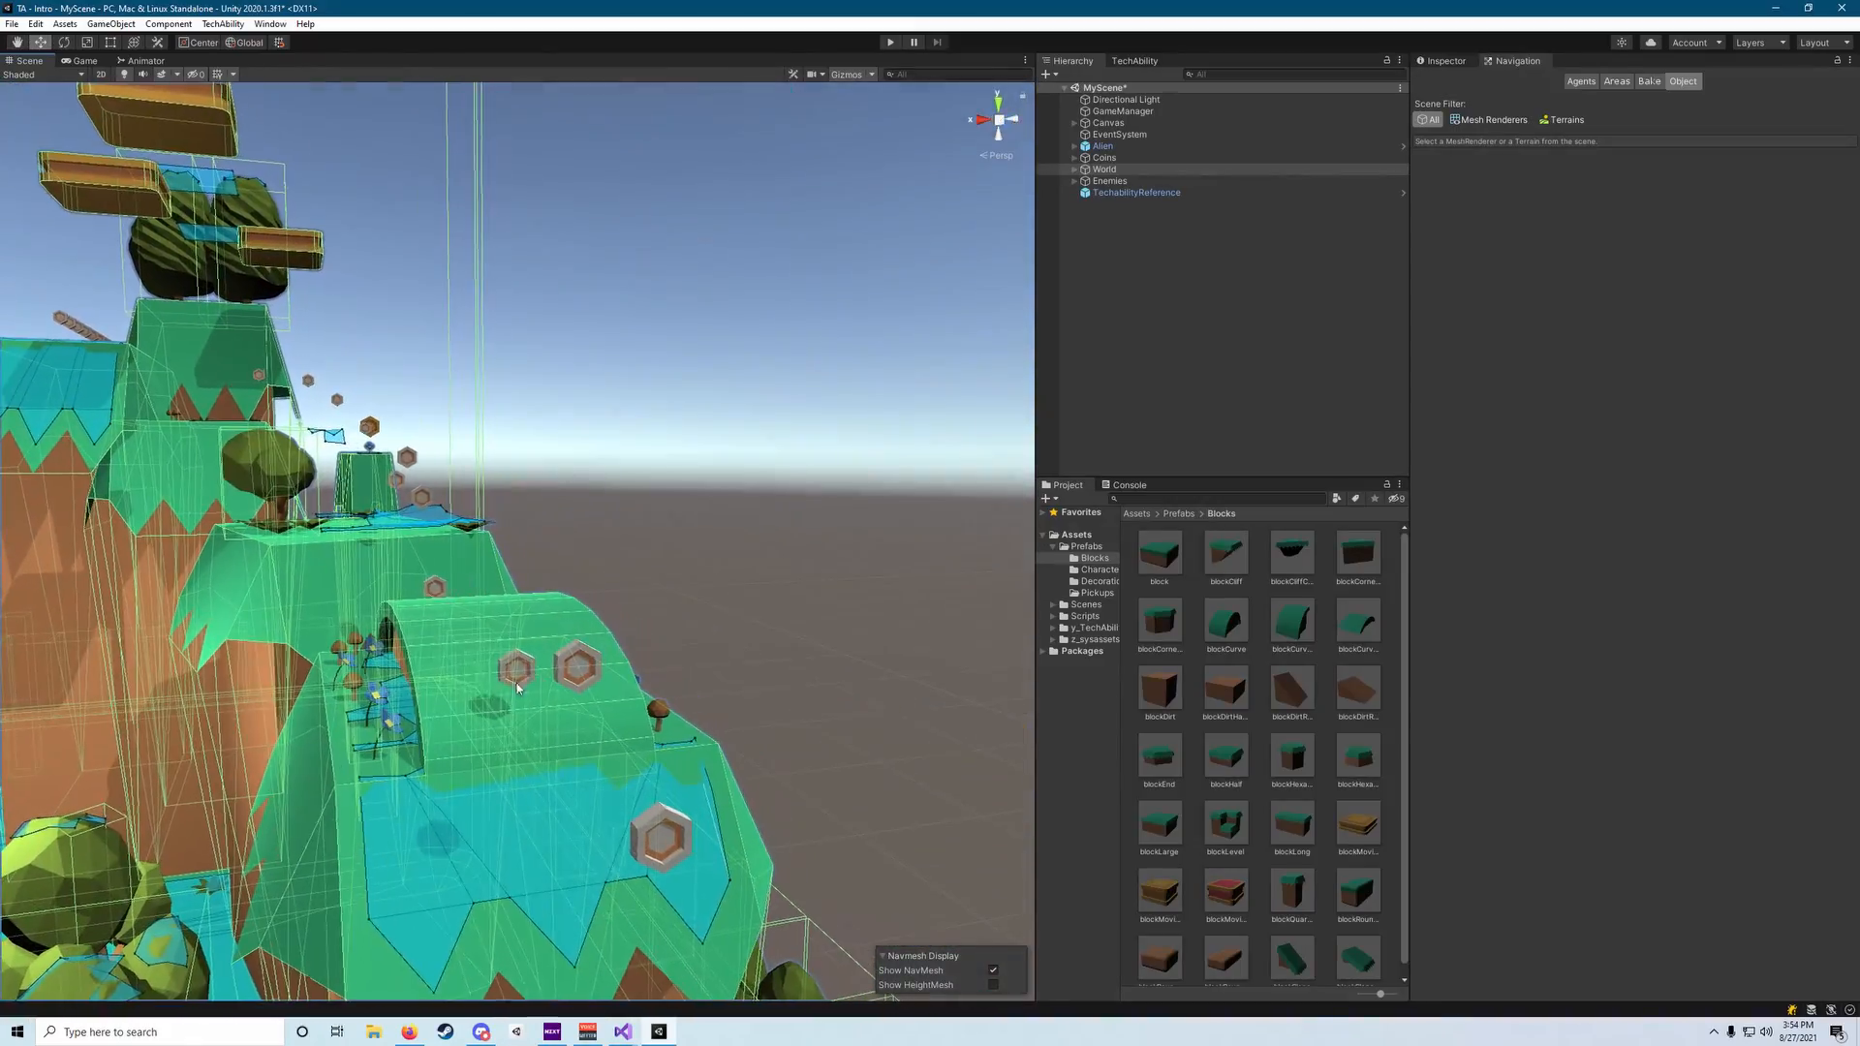
right_drag(445, 631, 320, 860)
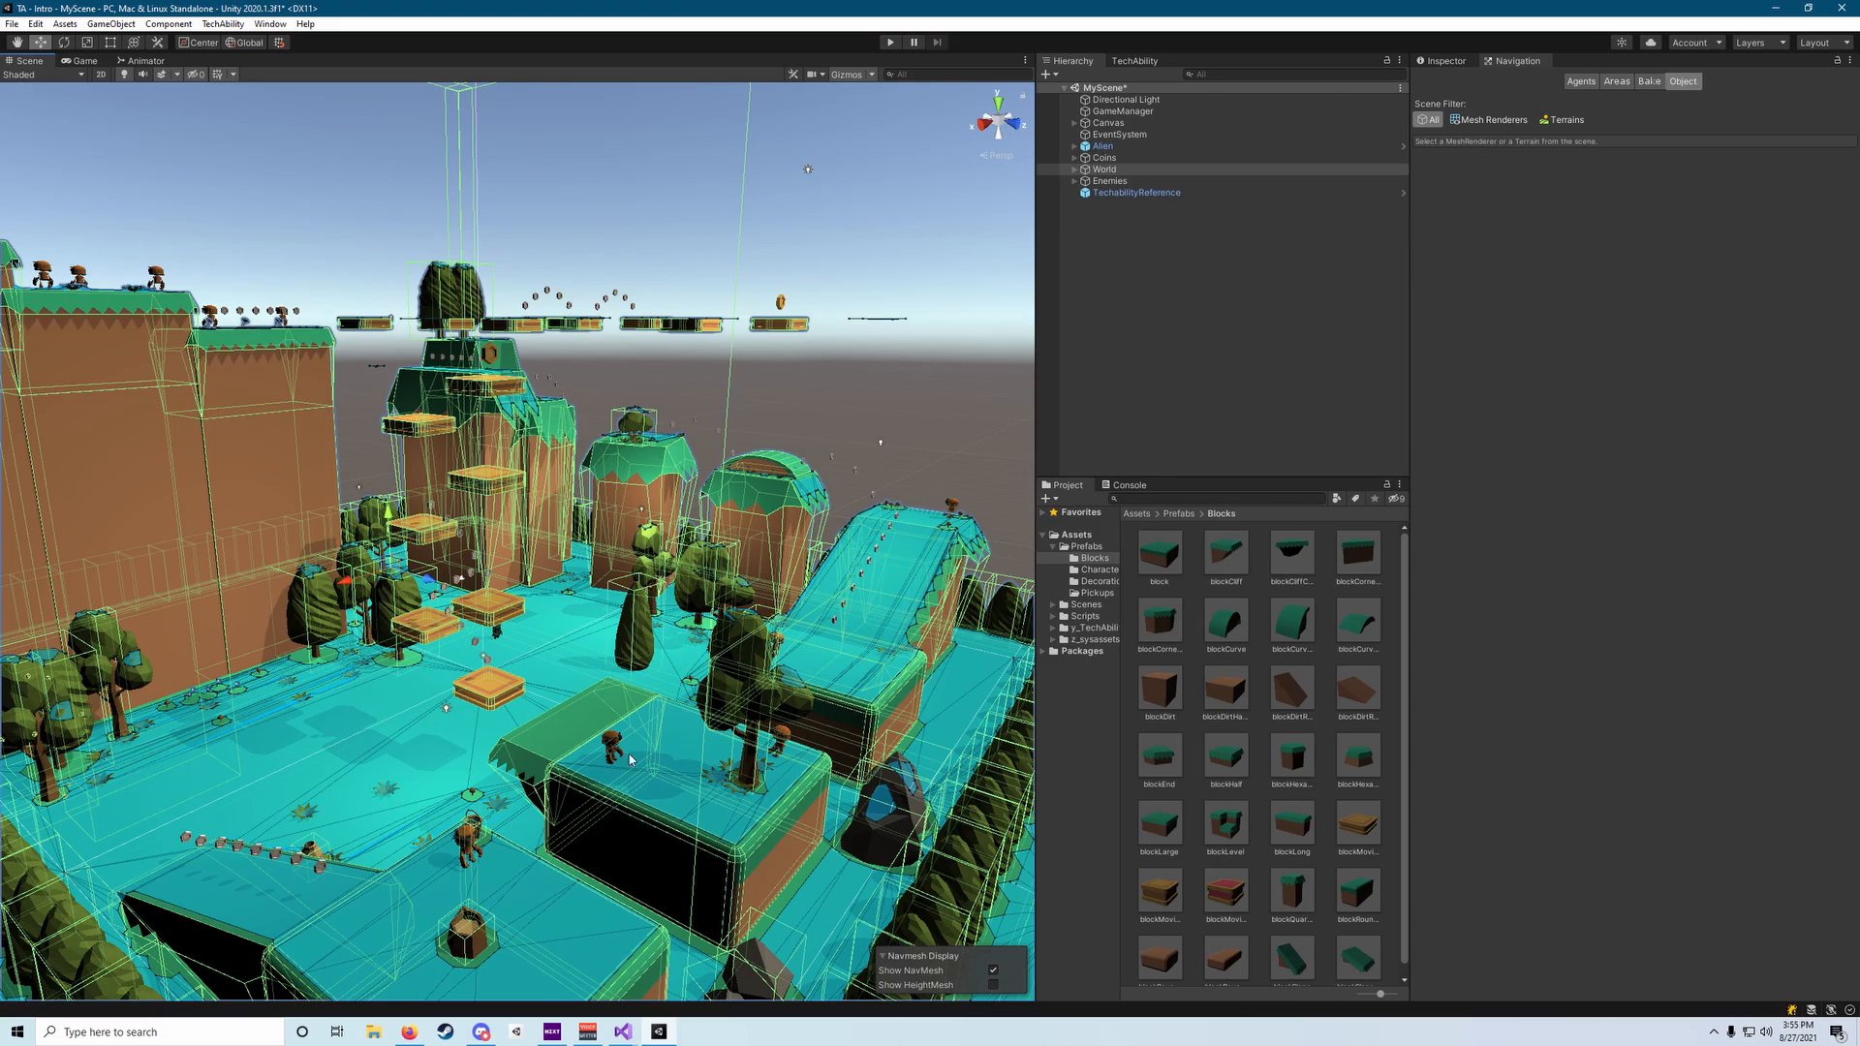
right_drag(487, 860, 527, 724)
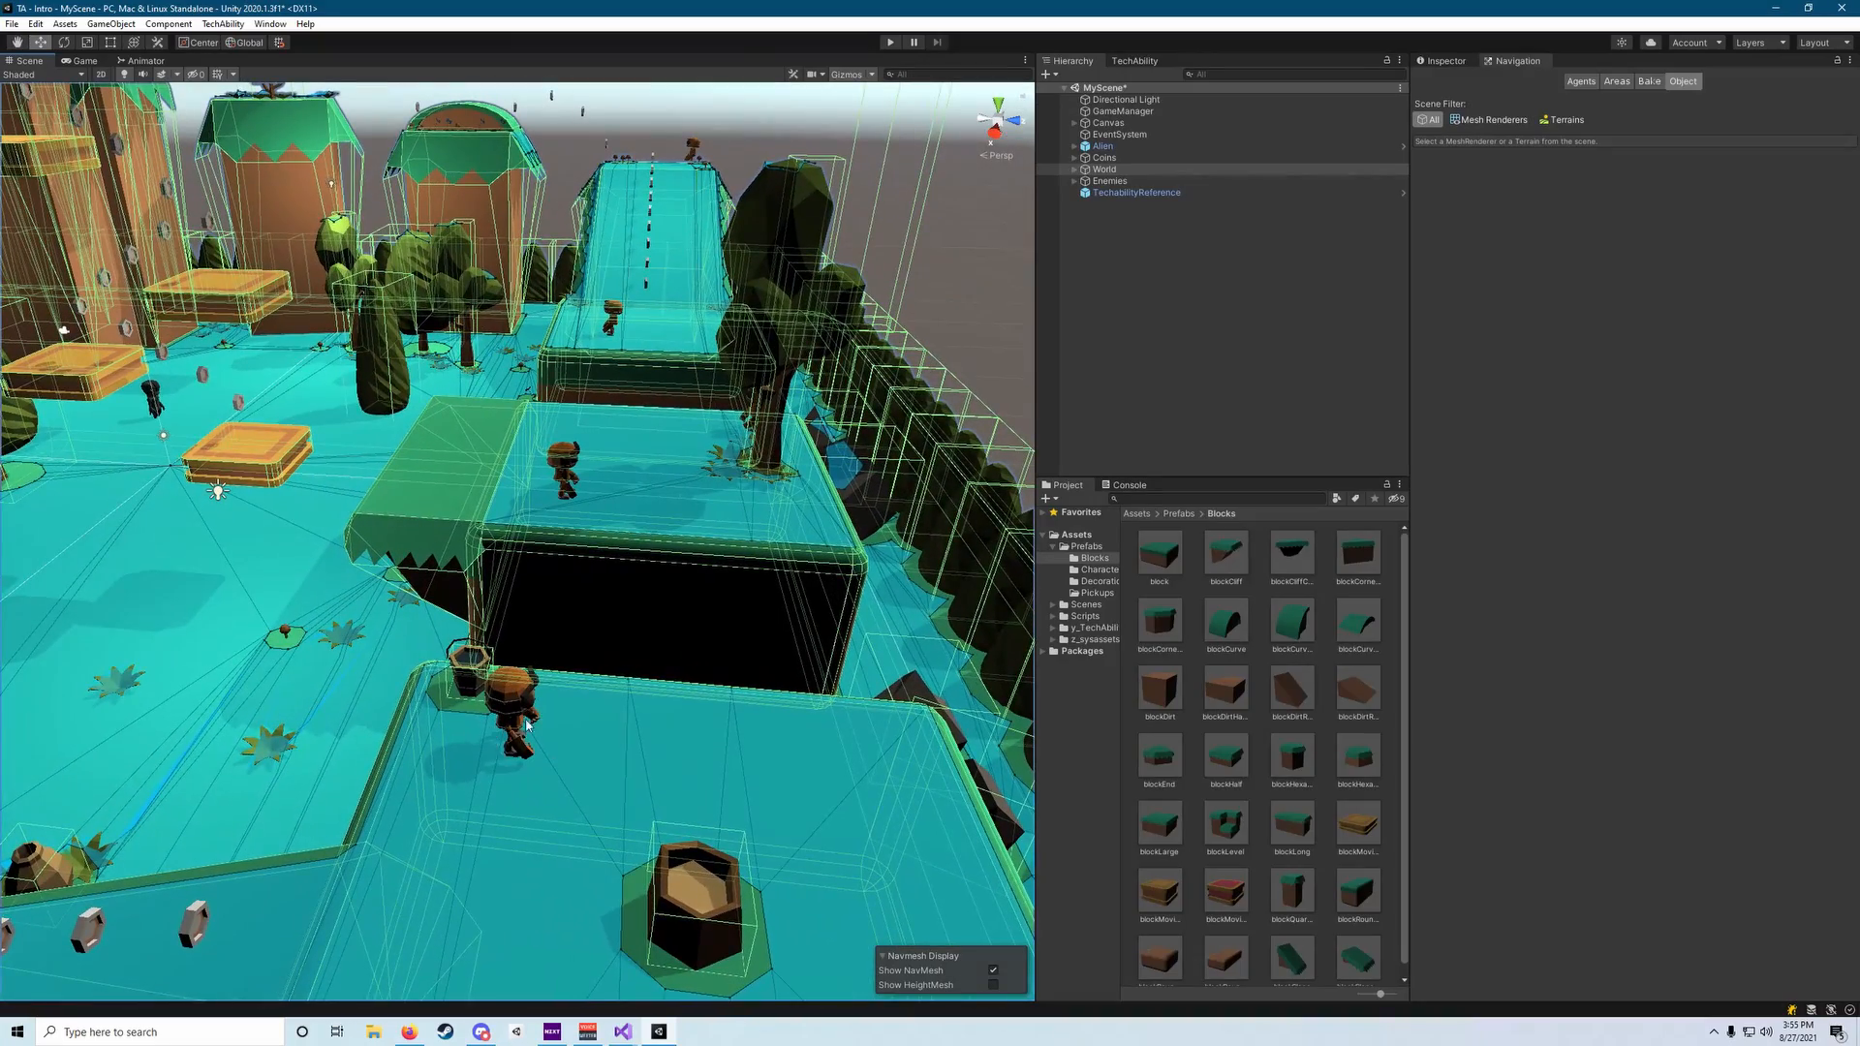
right_drag(676, 481, 602, 516)
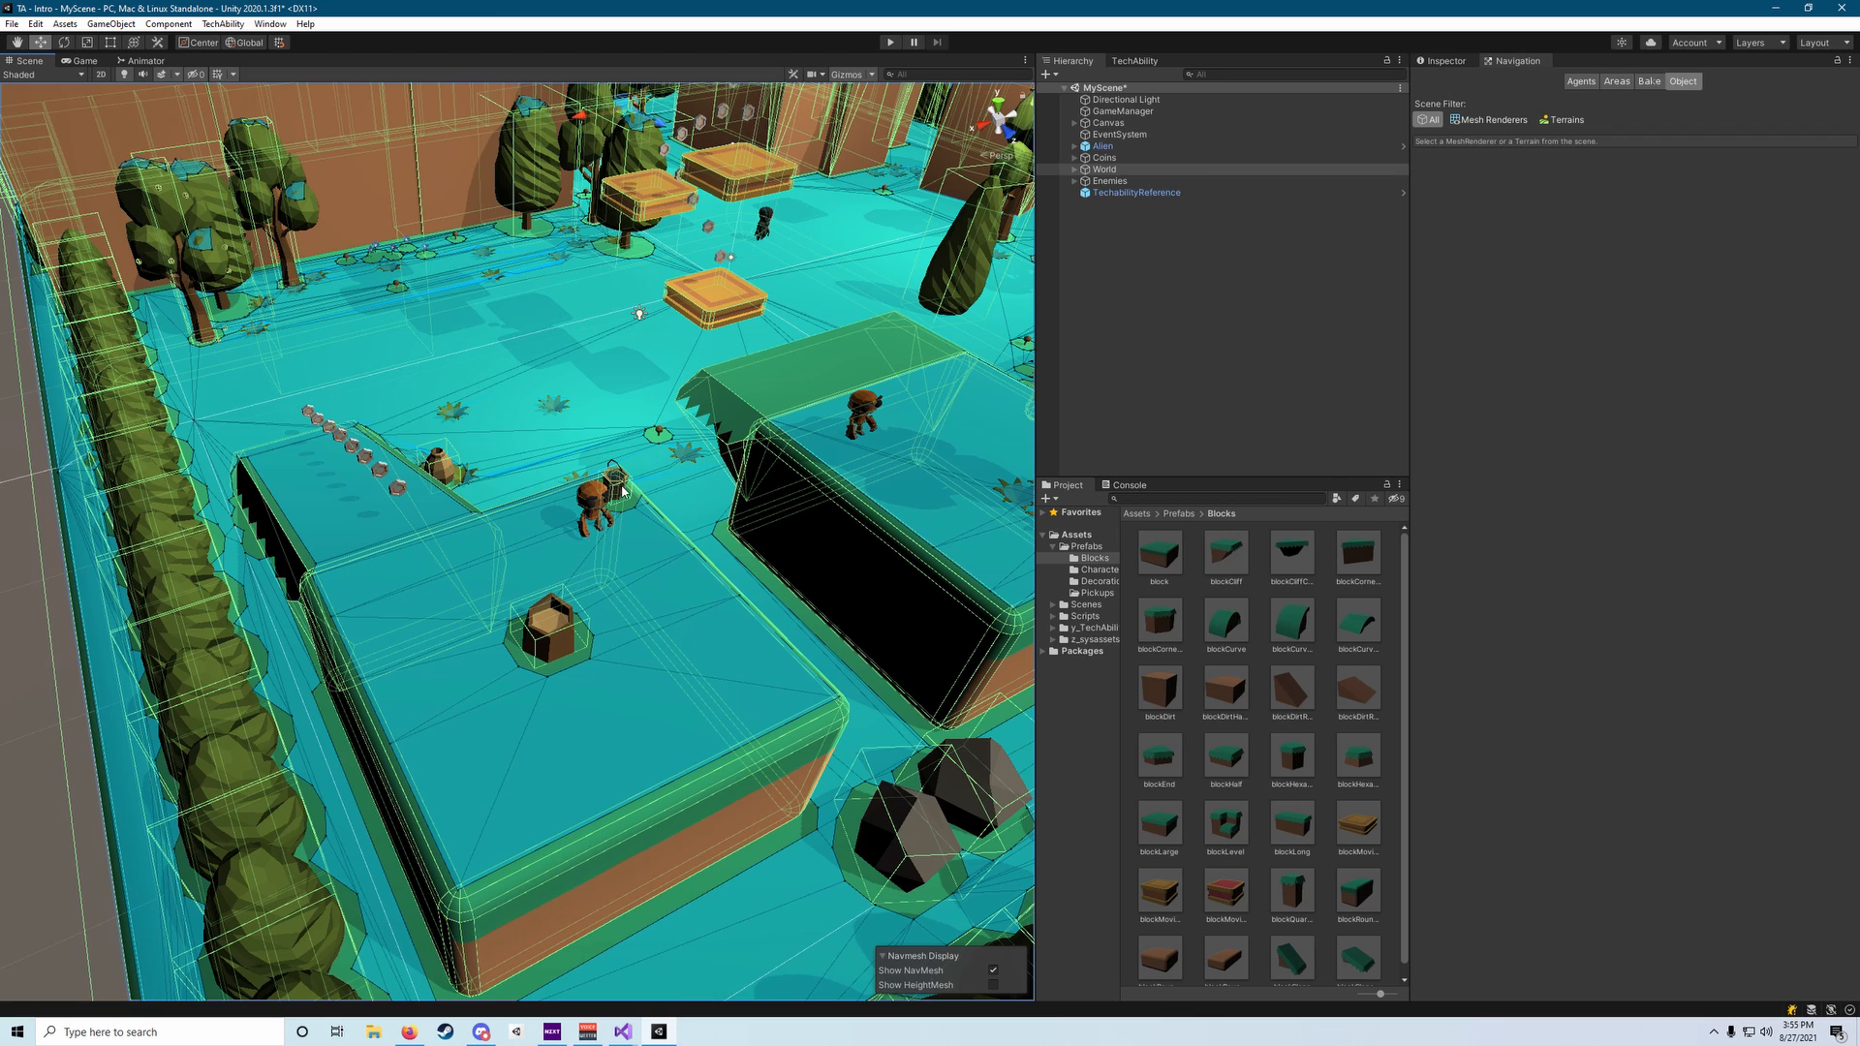
Compare the World group's Inspector properties with the scene's navmesh display.
mouse_move(622, 492)
right_down()
mouse_move(655, 521)
mouse_move(634, 516)
right_up()
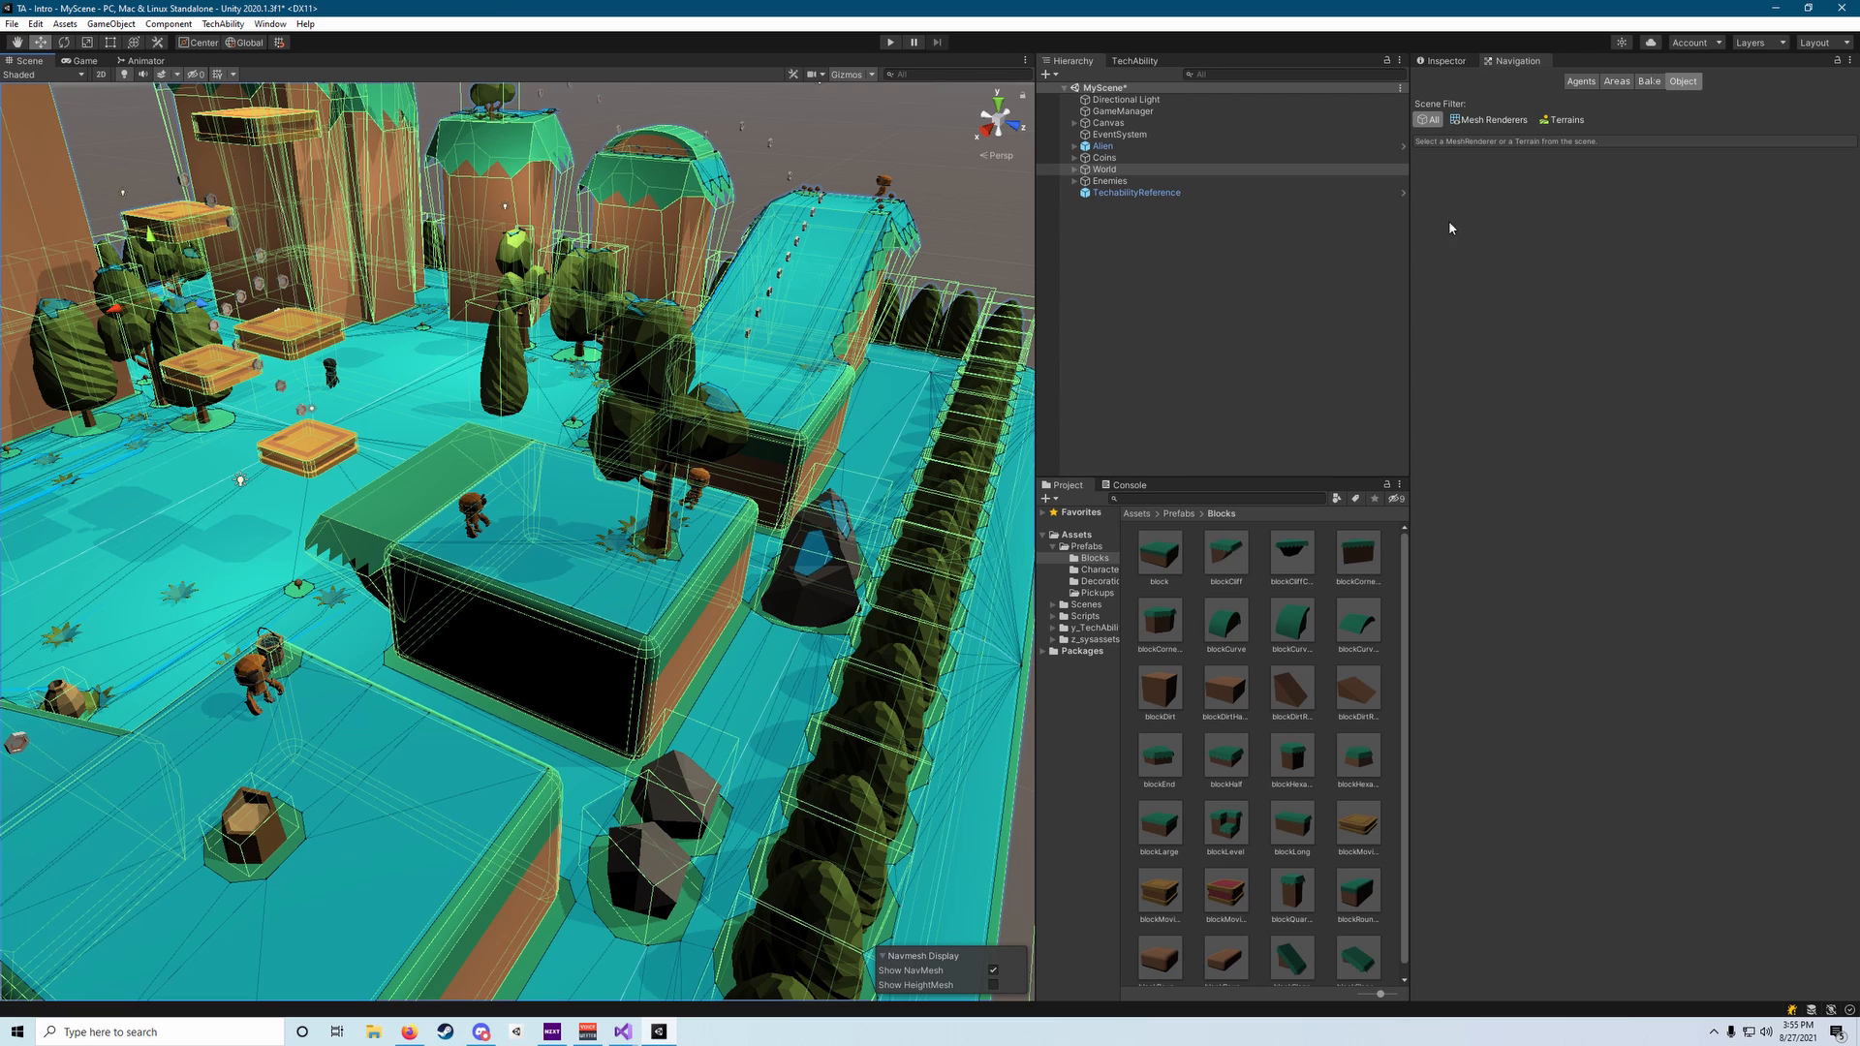
click(1443, 62)
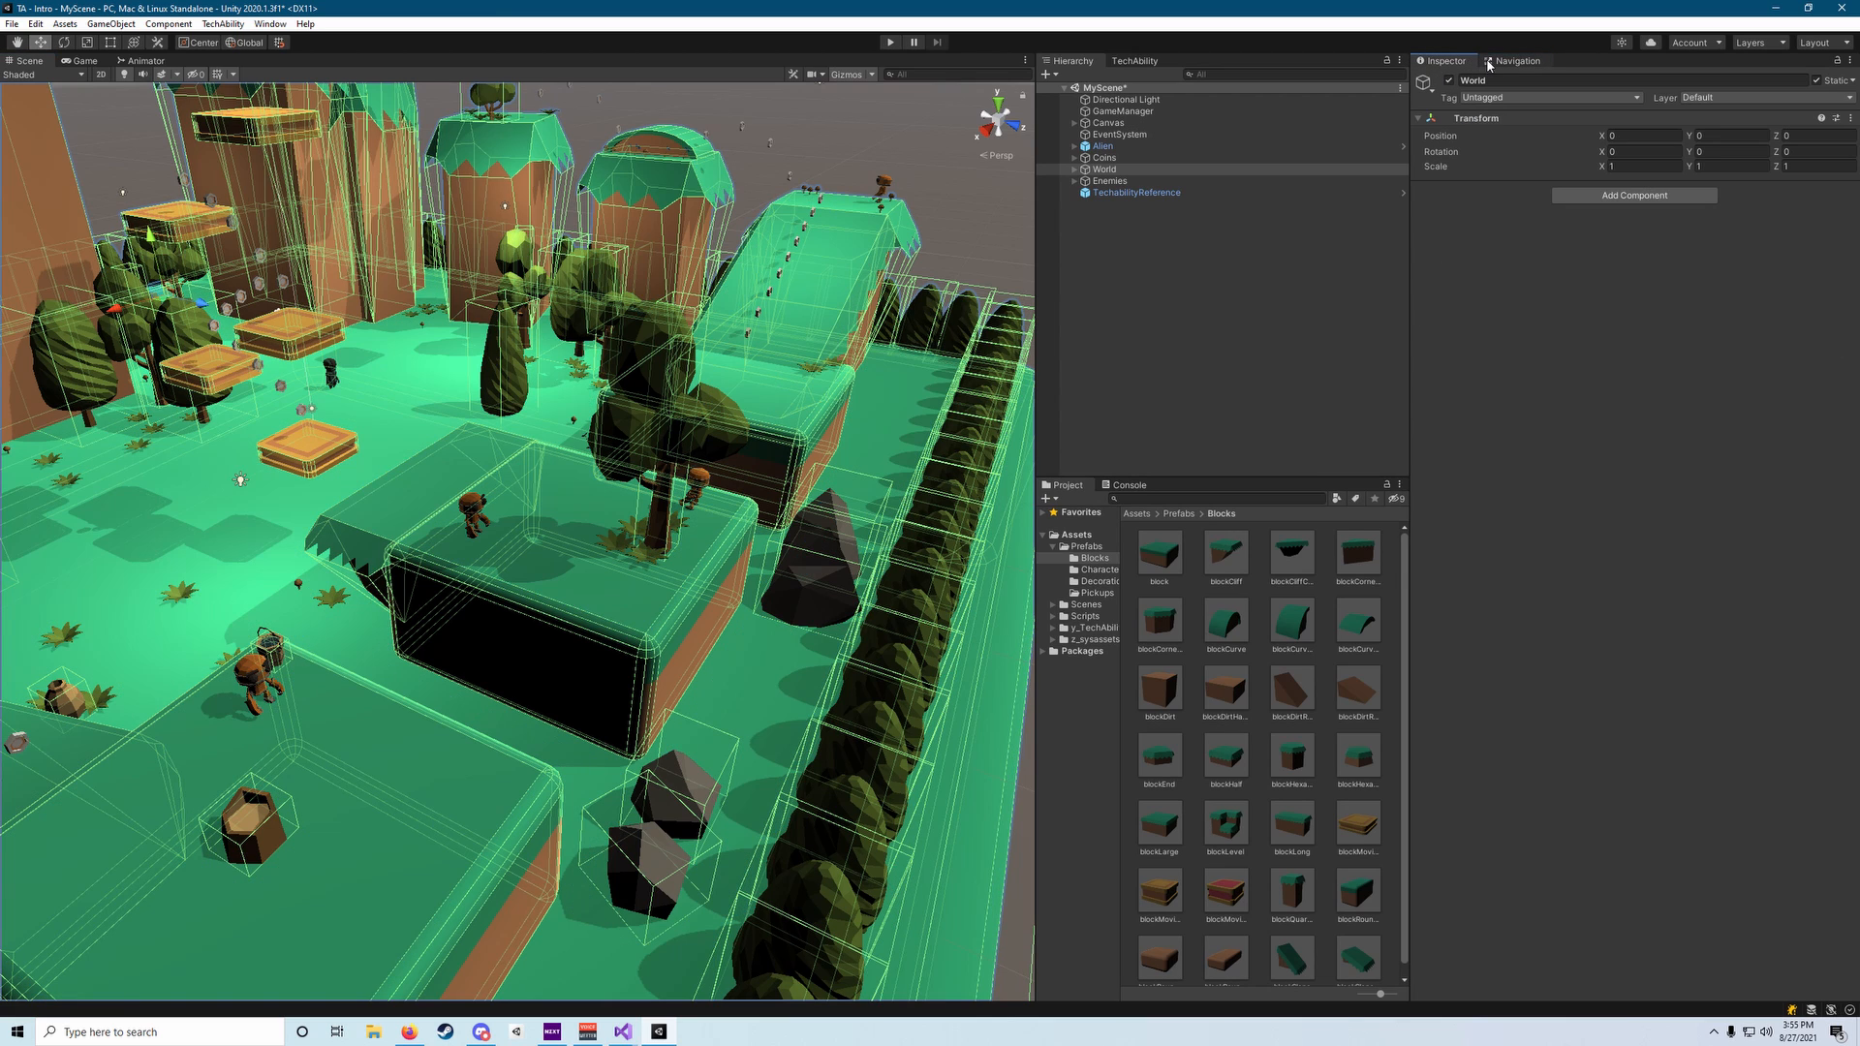
click(1500, 62)
click(1448, 64)
click(1515, 62)
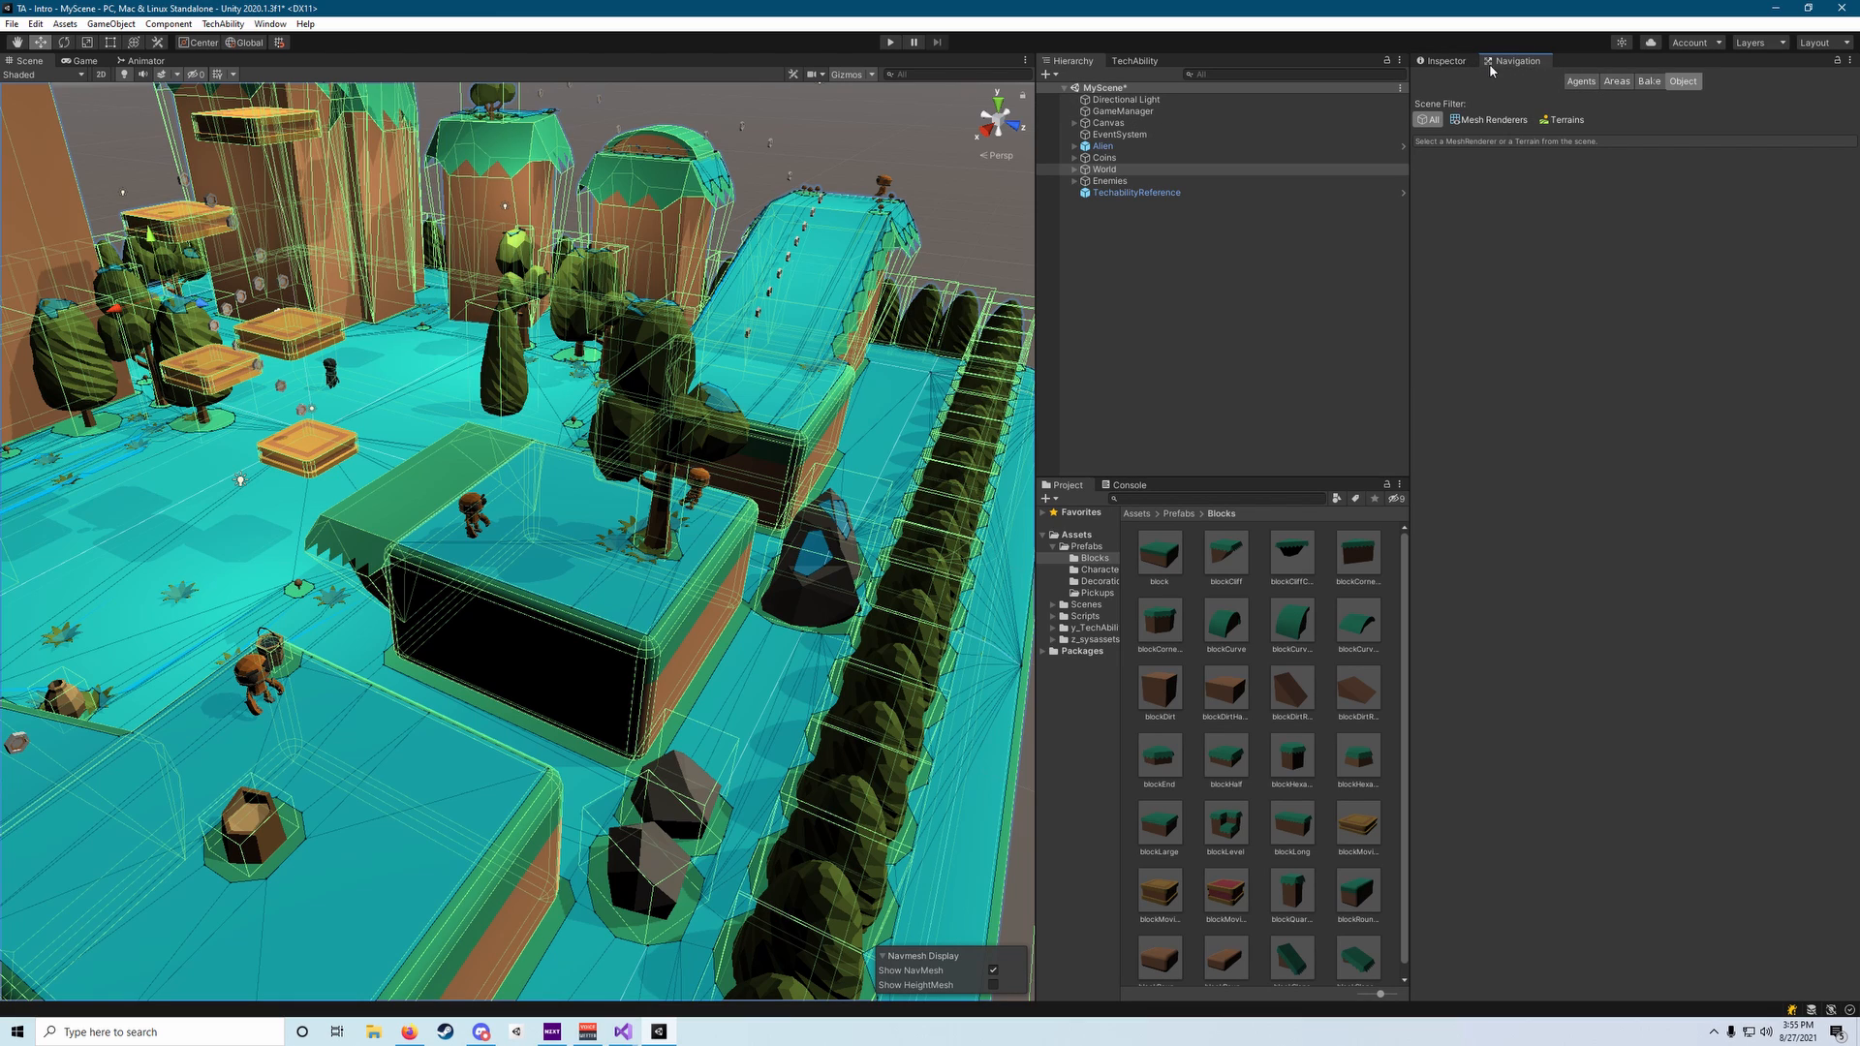
Open the AI Navigation window's Bake settings and bake the navmesh for the scene.
click(270, 24)
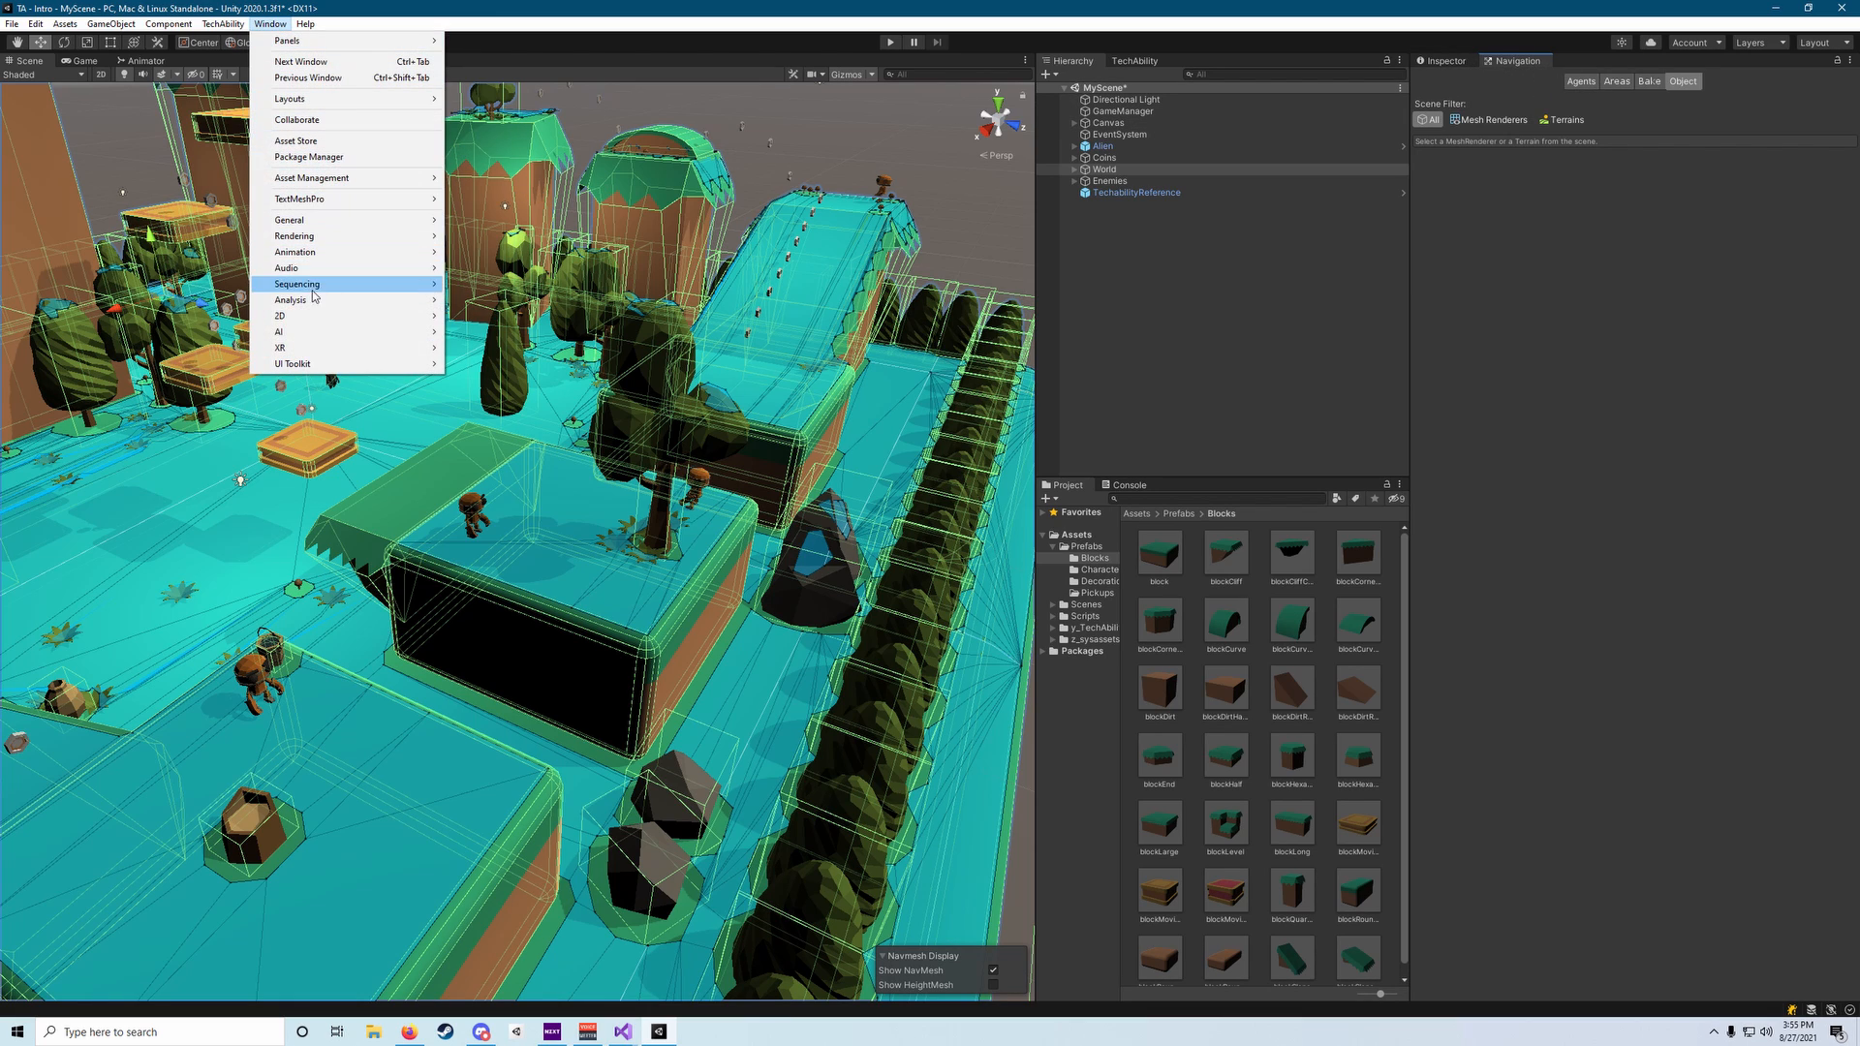
mouse_move(329, 331)
click(489, 332)
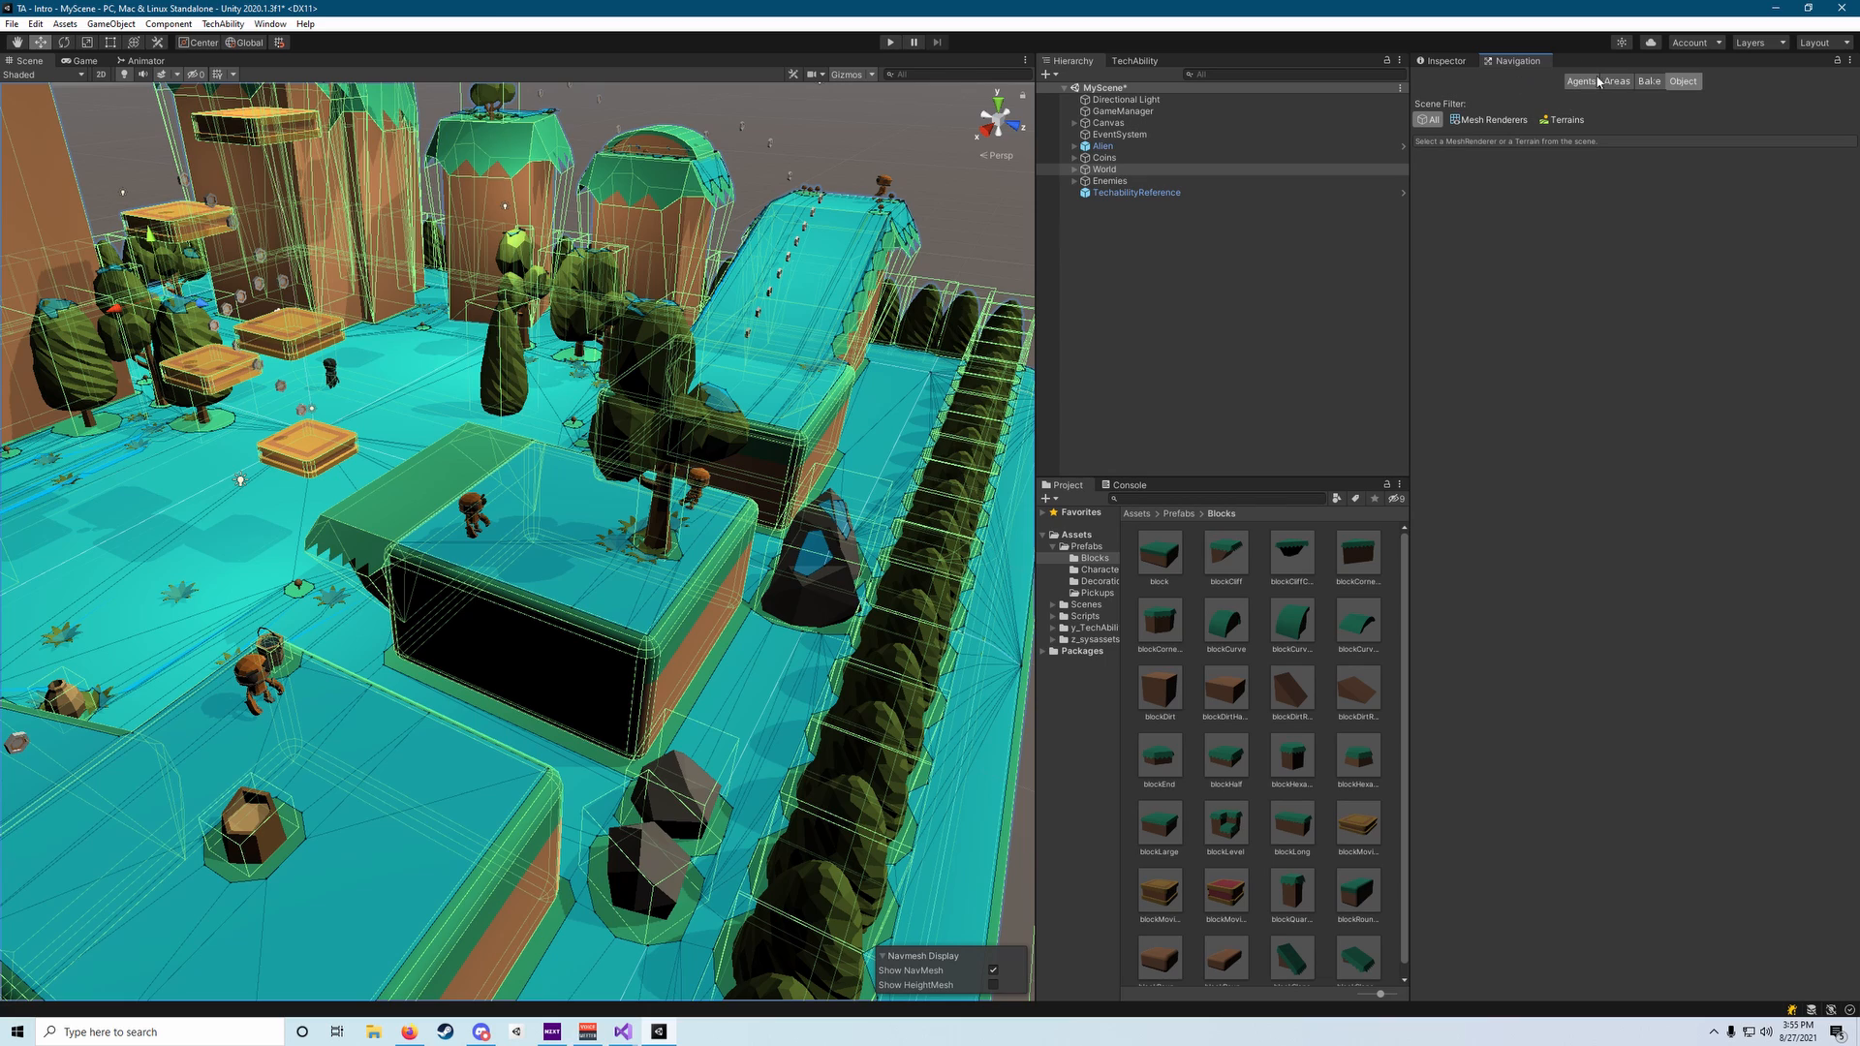
click(1646, 83)
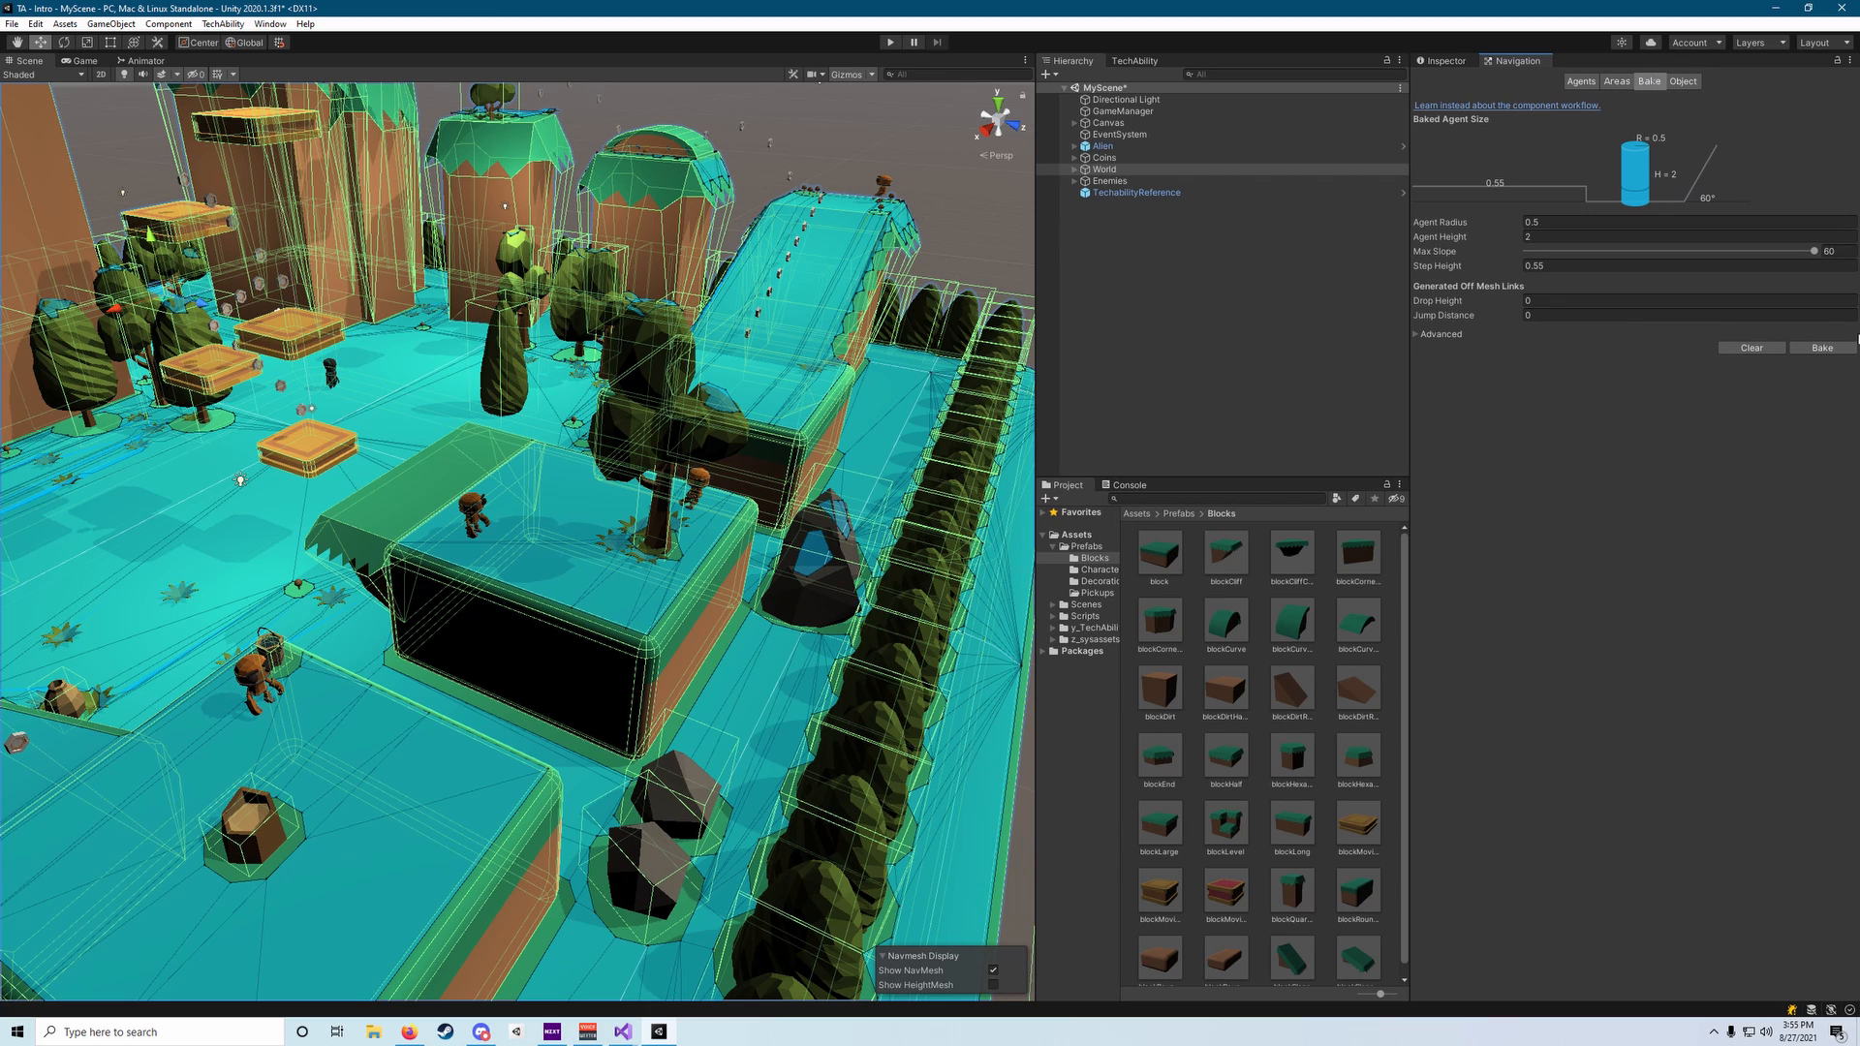
click(1825, 354)
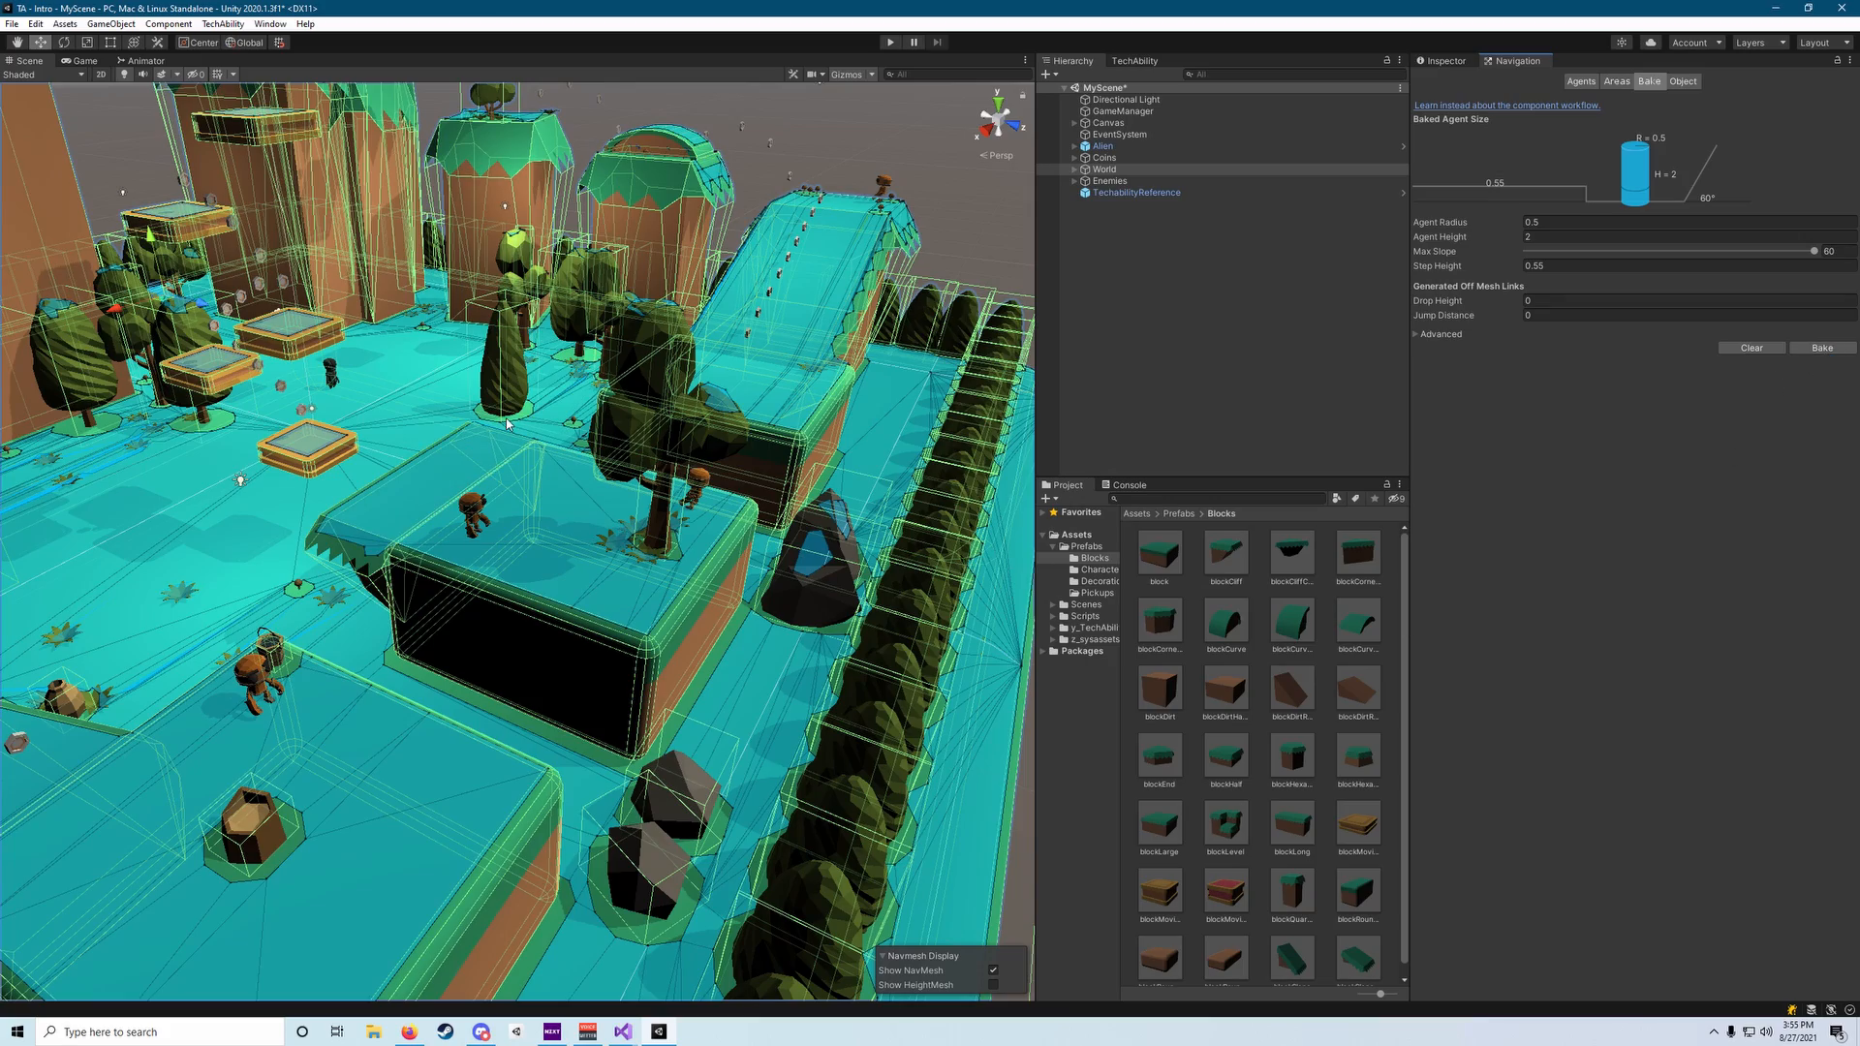
Examine the baked navmesh coverage on the floating wooden platforms and the surrounding ground.
alt+drag(558, 443, 558, 472)
key(w)
right_drag(557, 472, 552, 473)
key(w)
right_drag(712, 775, 637, 621)
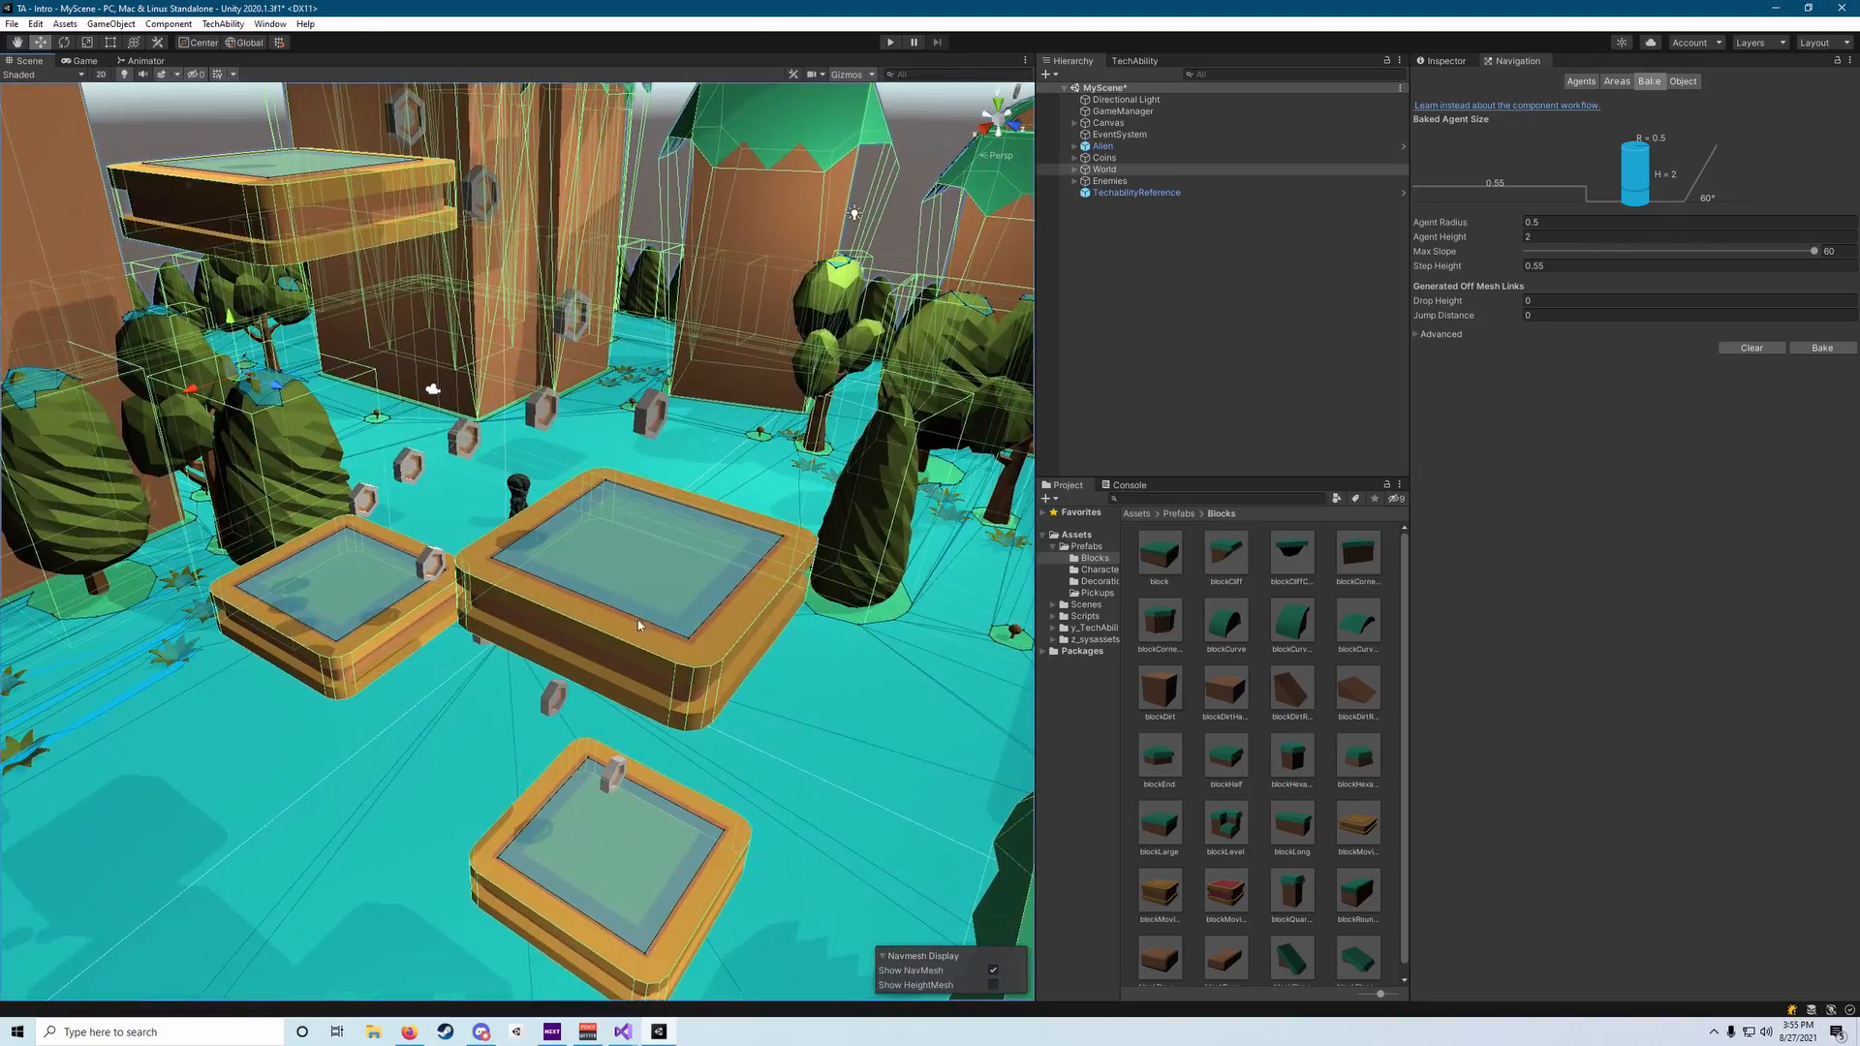
right_drag(560, 555, 1027, 397)
key(d)
key(w)
Select the robot near the hollow stump and locate each of its four Grounded Enemy waypoints in the hierarchy.
click(277, 669)
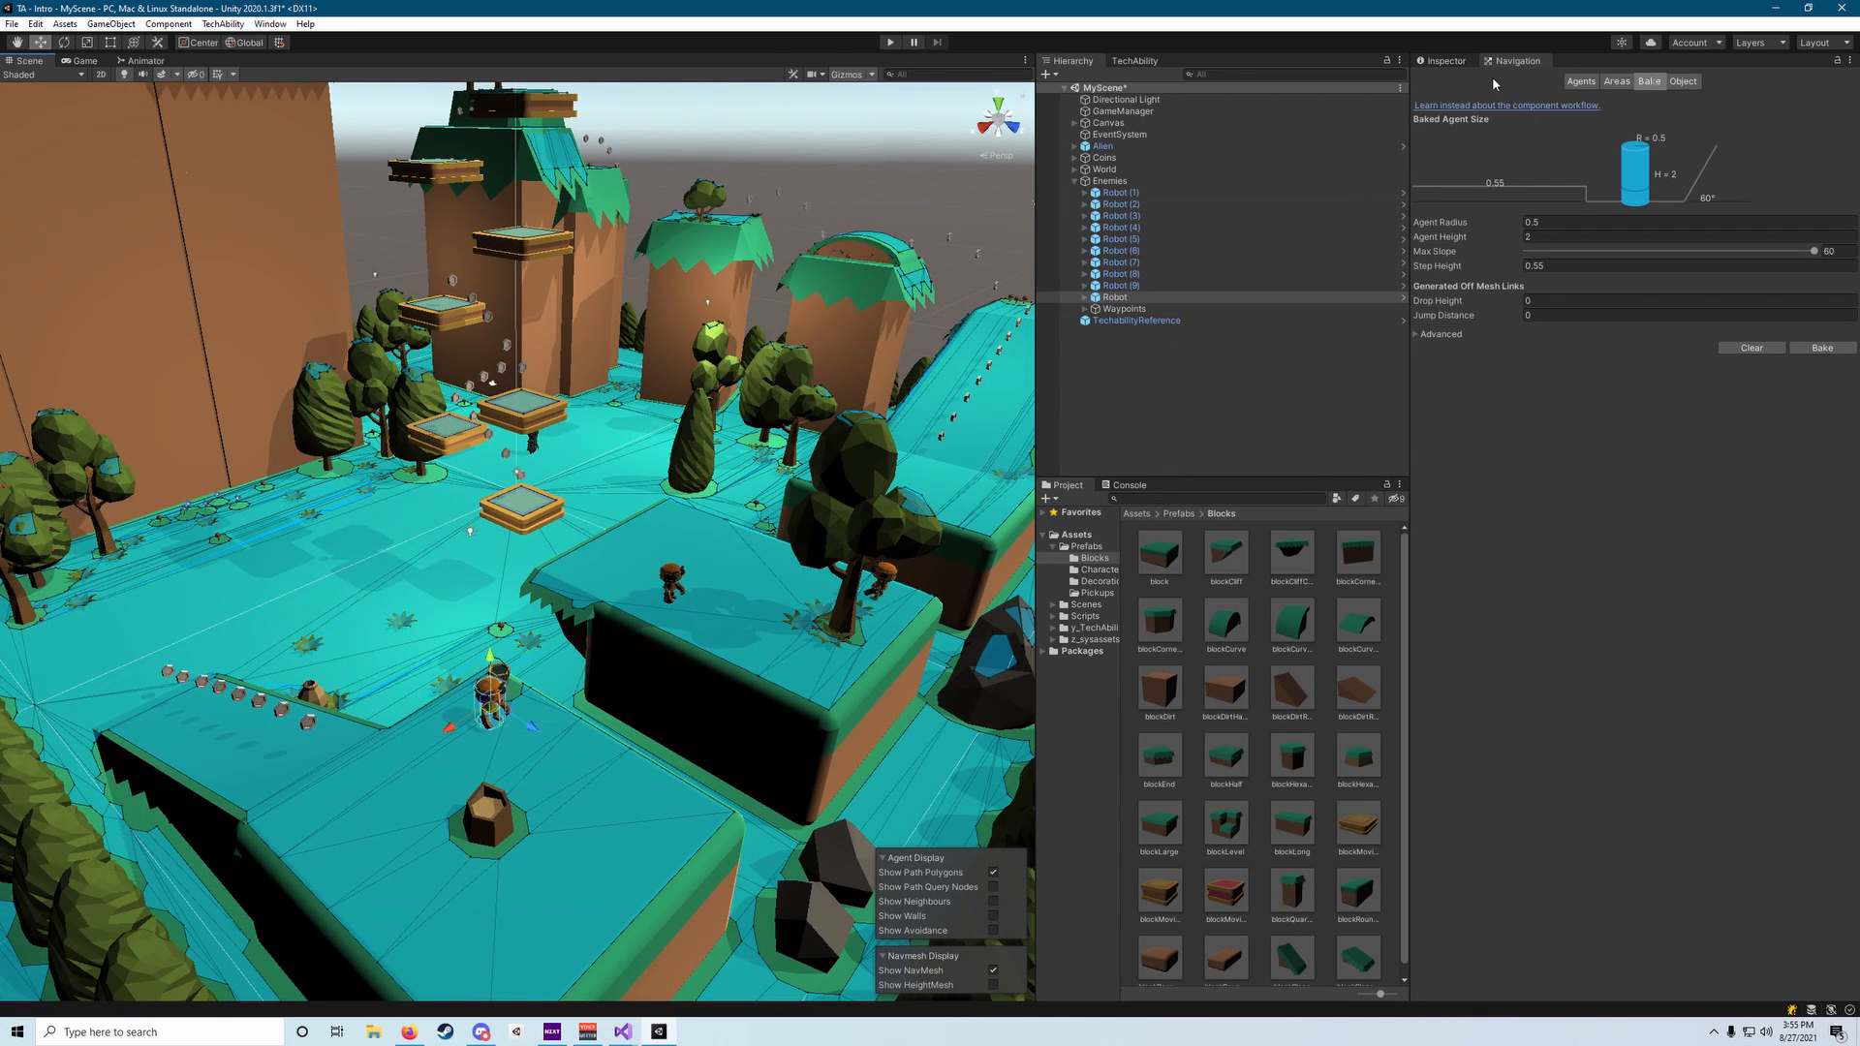
click(1464, 62)
click(1662, 381)
click(1665, 396)
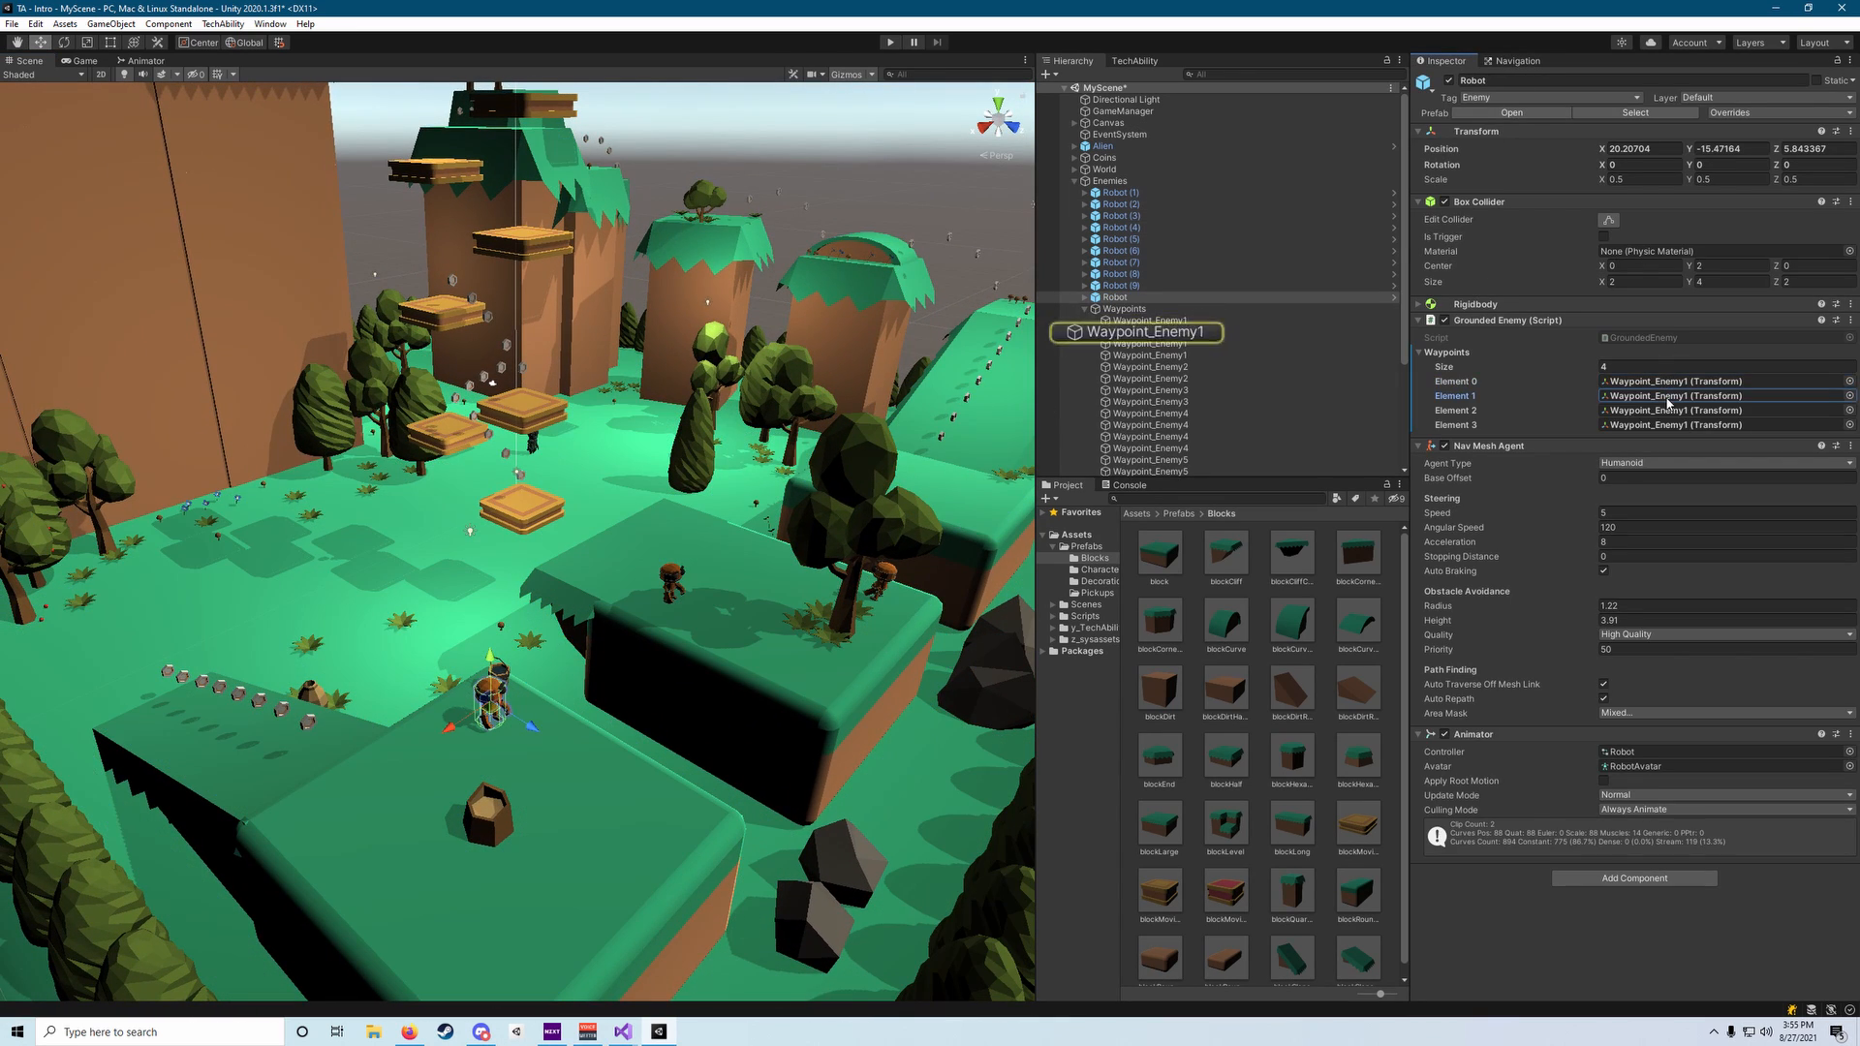
click(1669, 410)
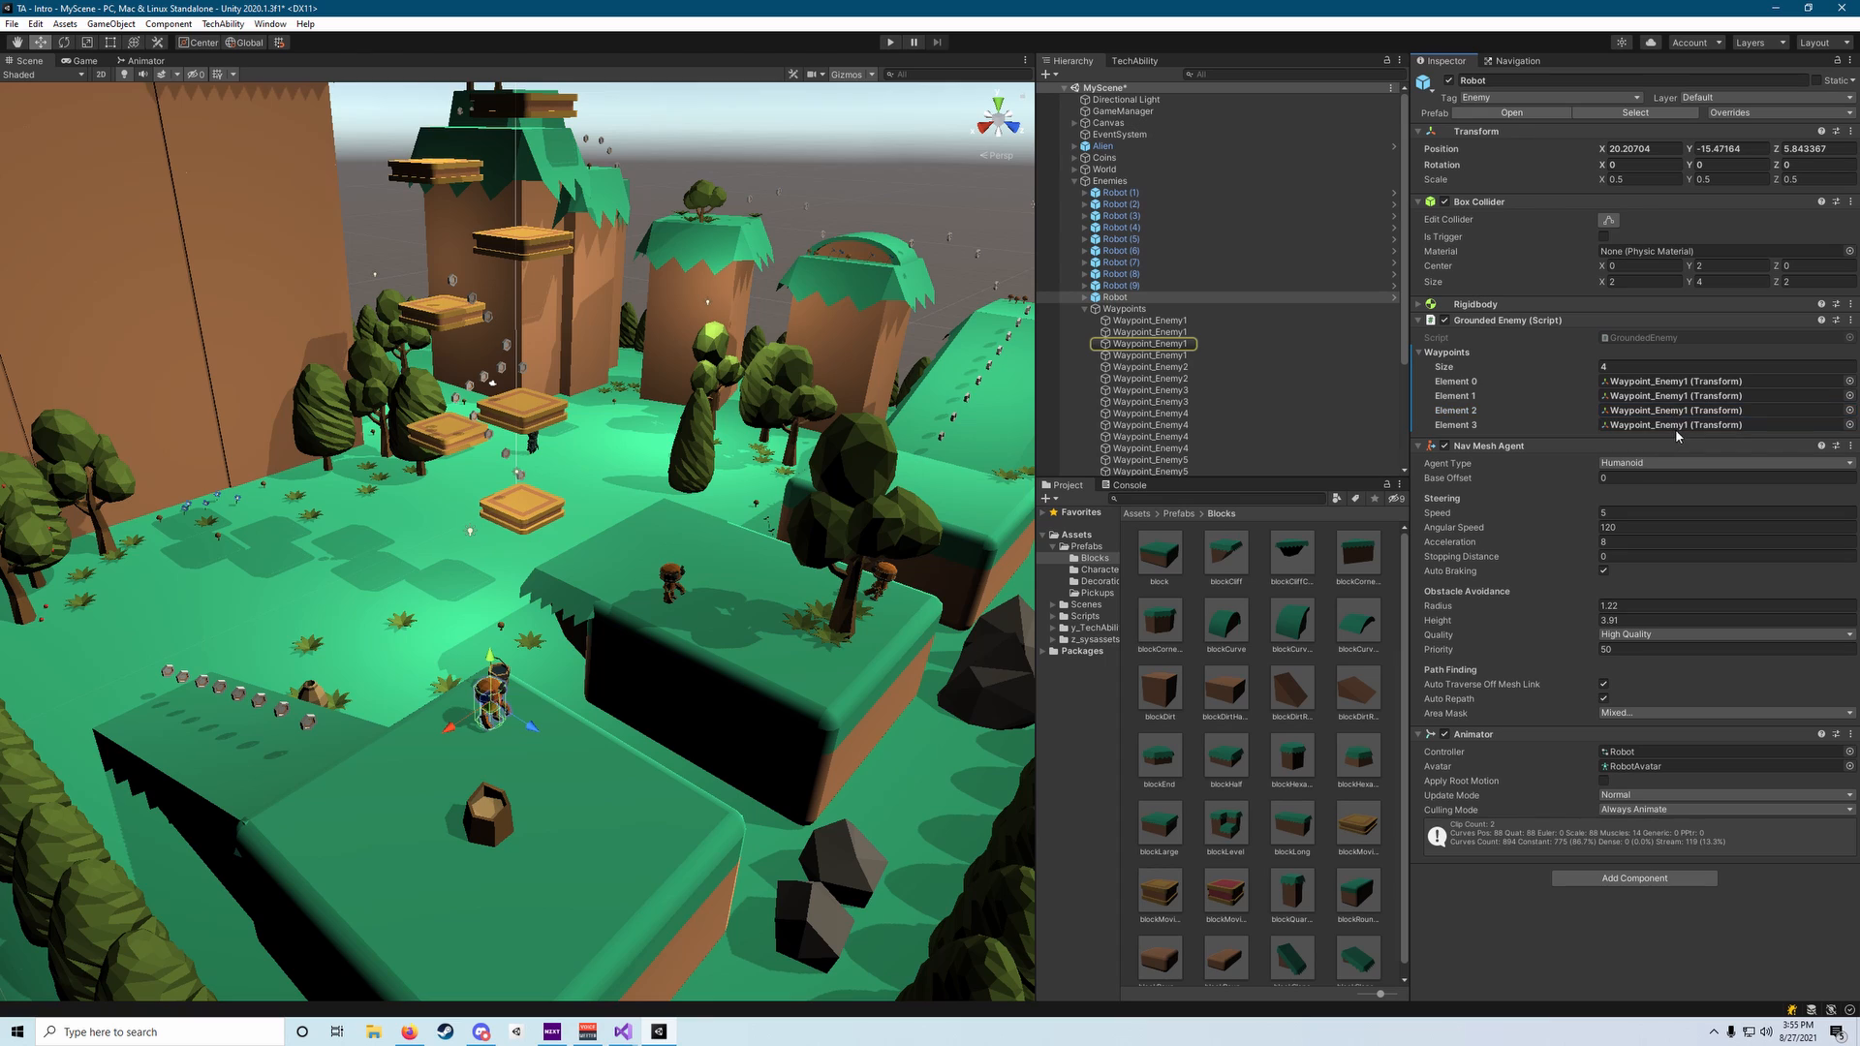
click(1679, 426)
click(1684, 381)
click(1686, 395)
click(1687, 411)
click(1686, 425)
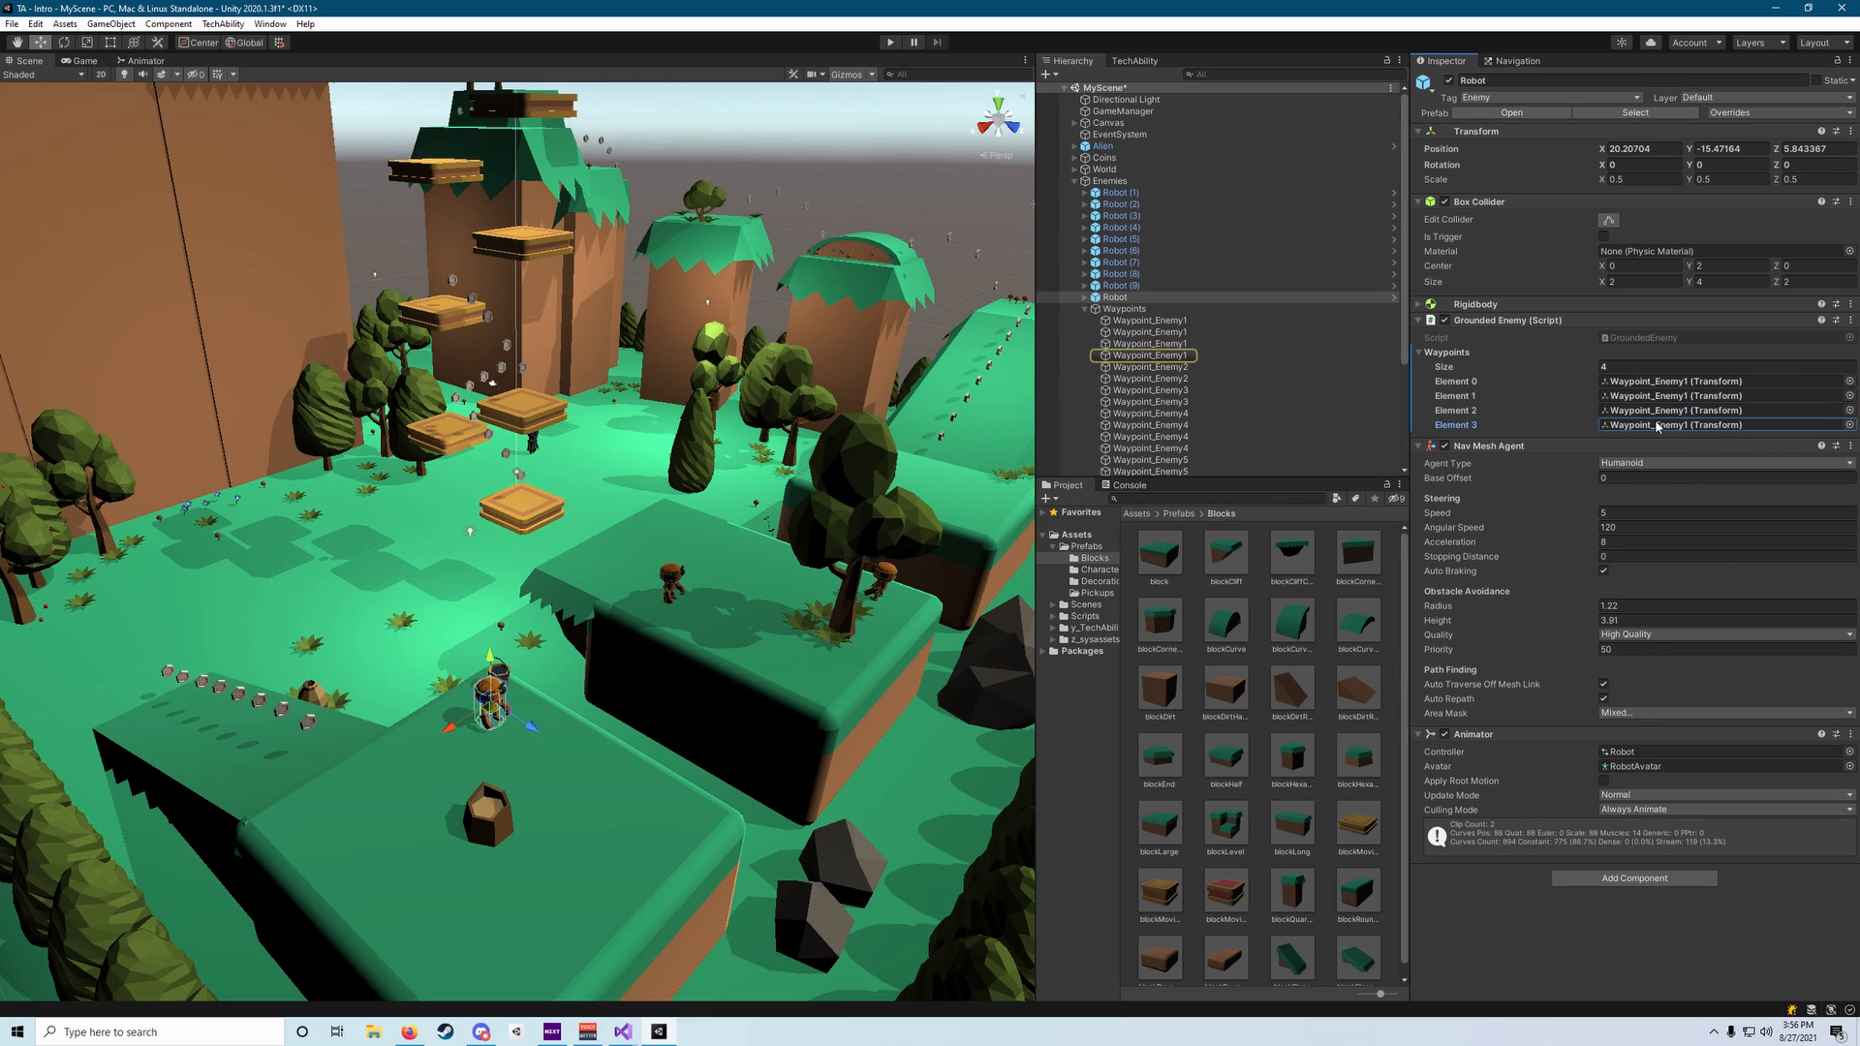
click(1666, 380)
click(1651, 396)
click(1653, 410)
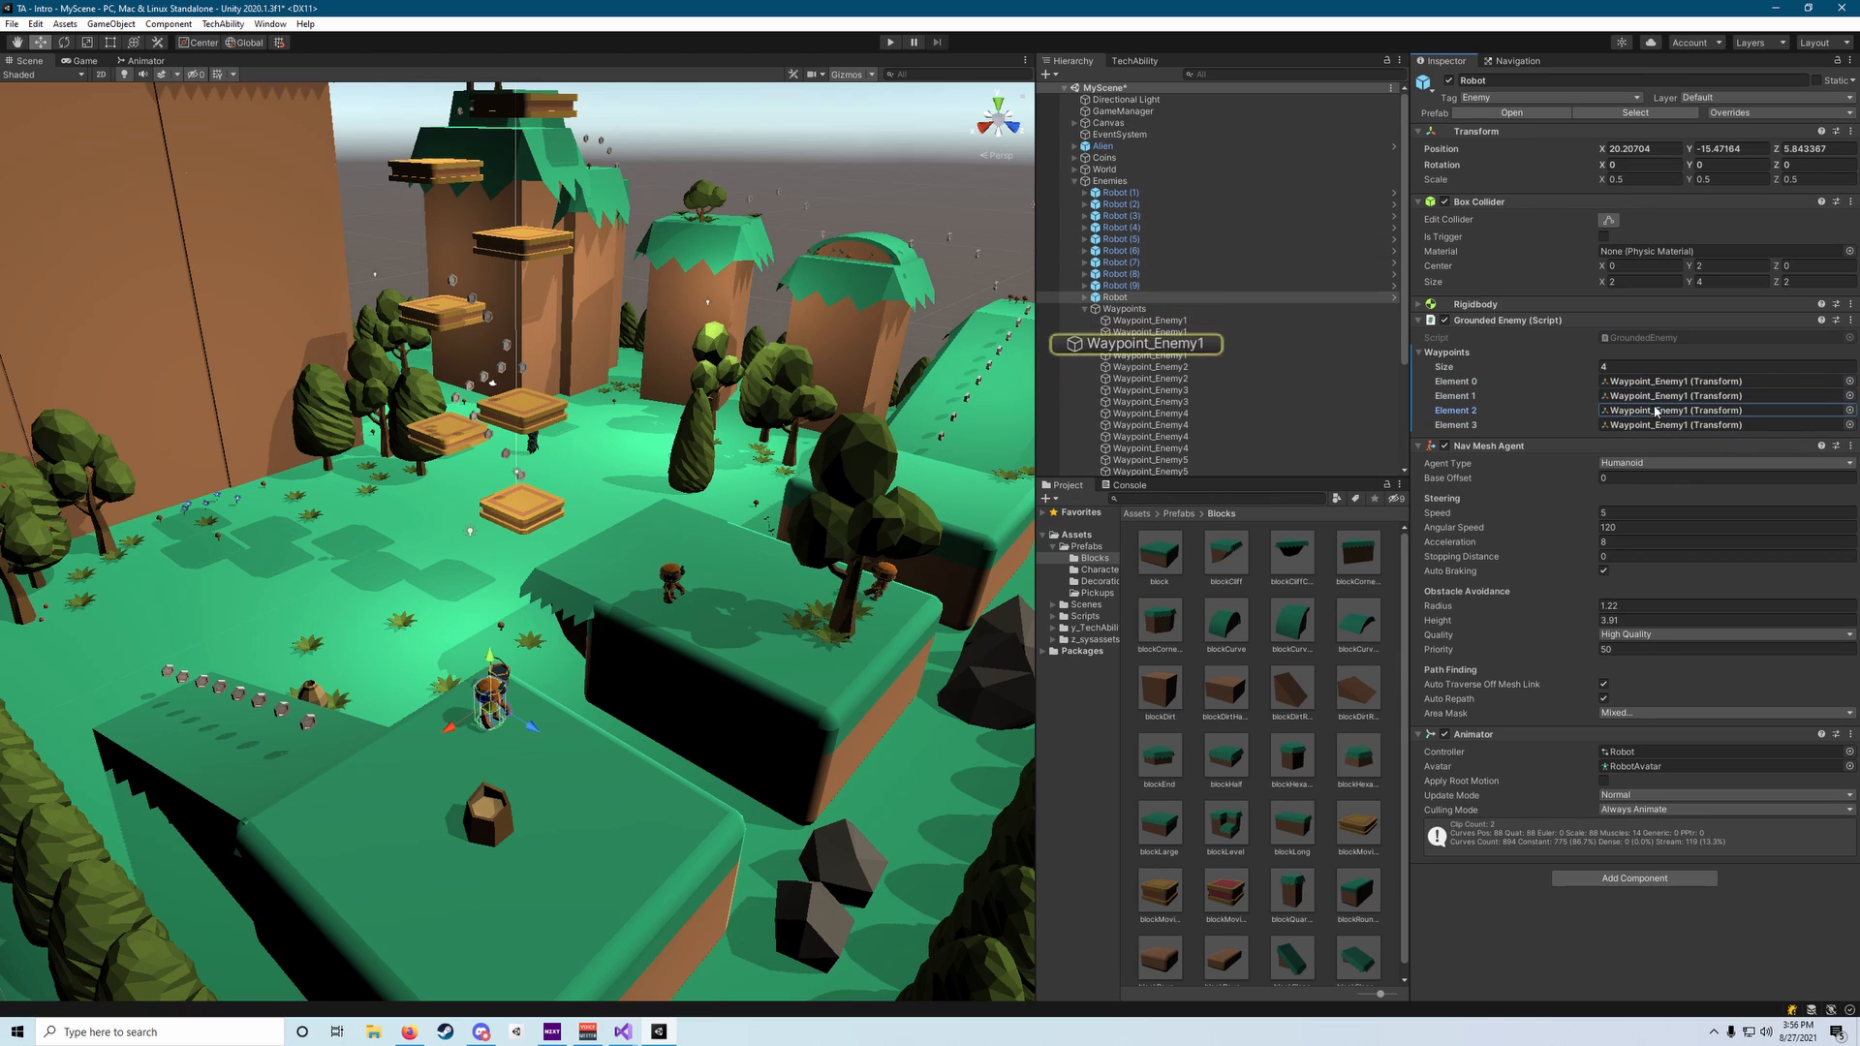
click(1656, 425)
click(1649, 381)
click(1652, 395)
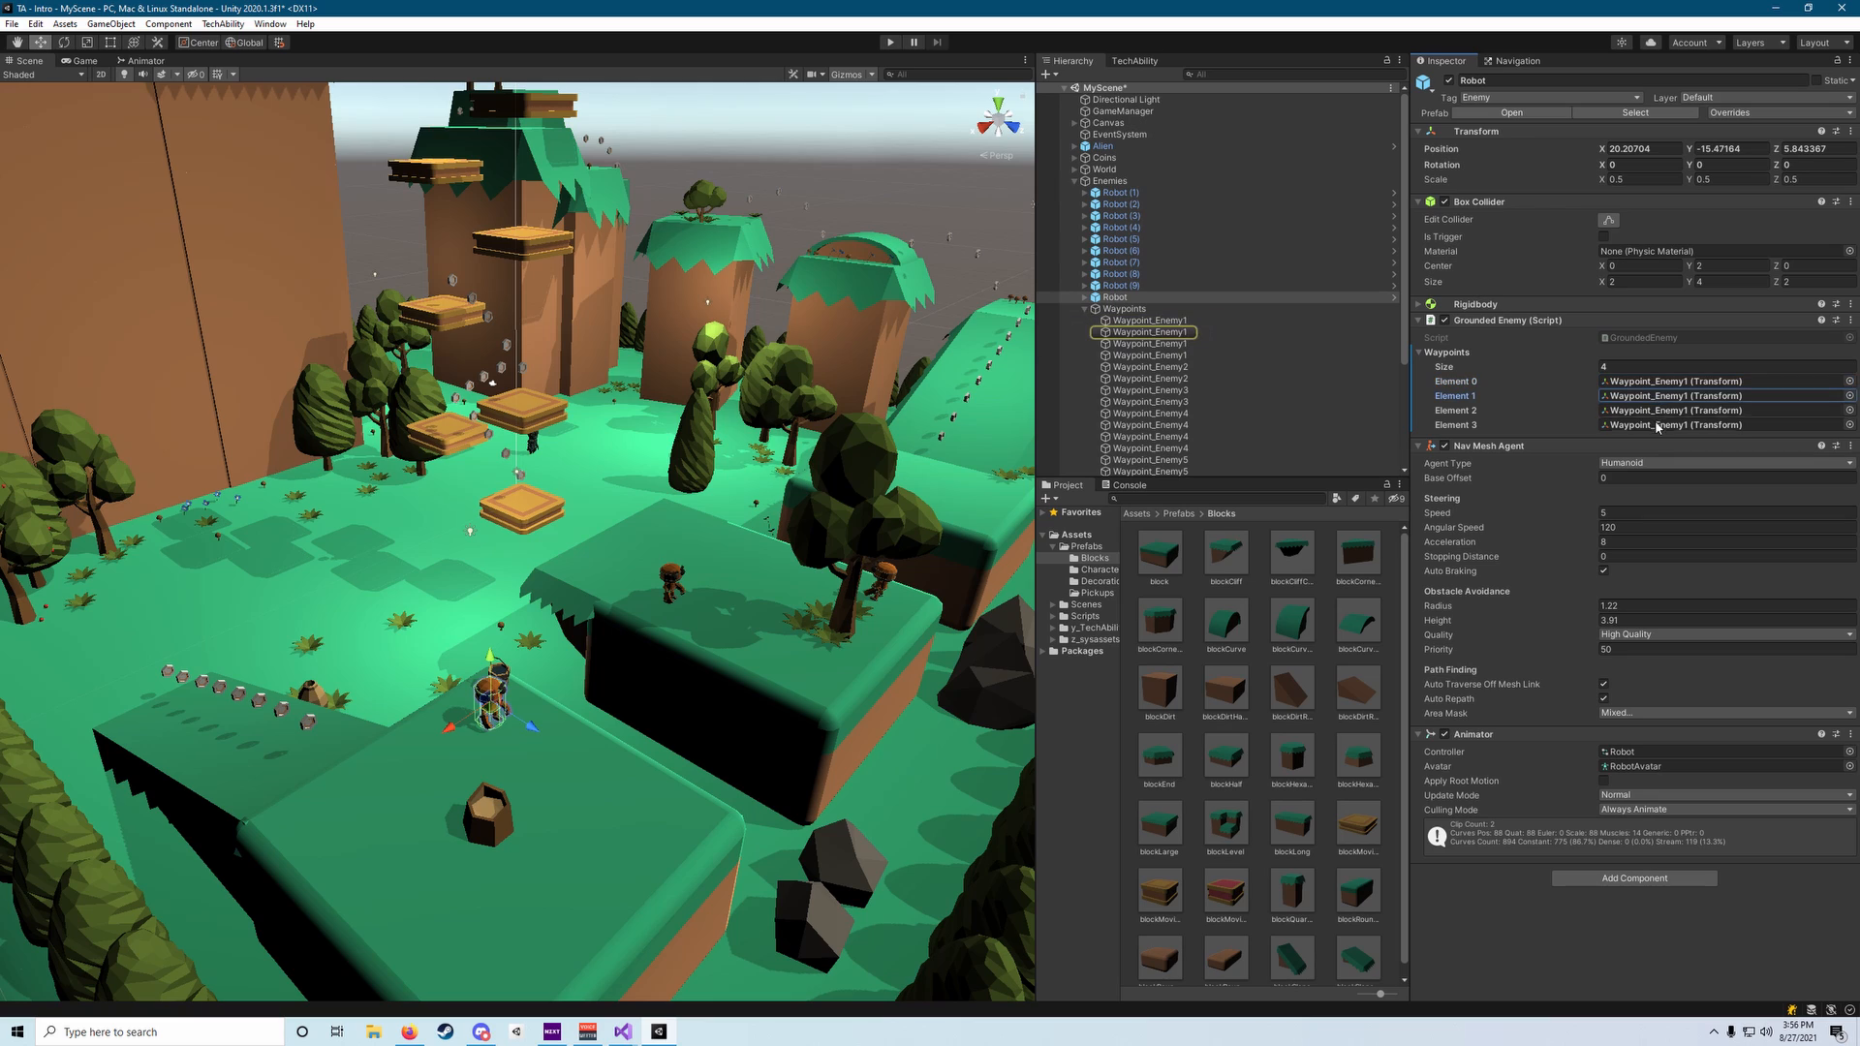
click(1654, 411)
click(1657, 397)
click(1662, 382)
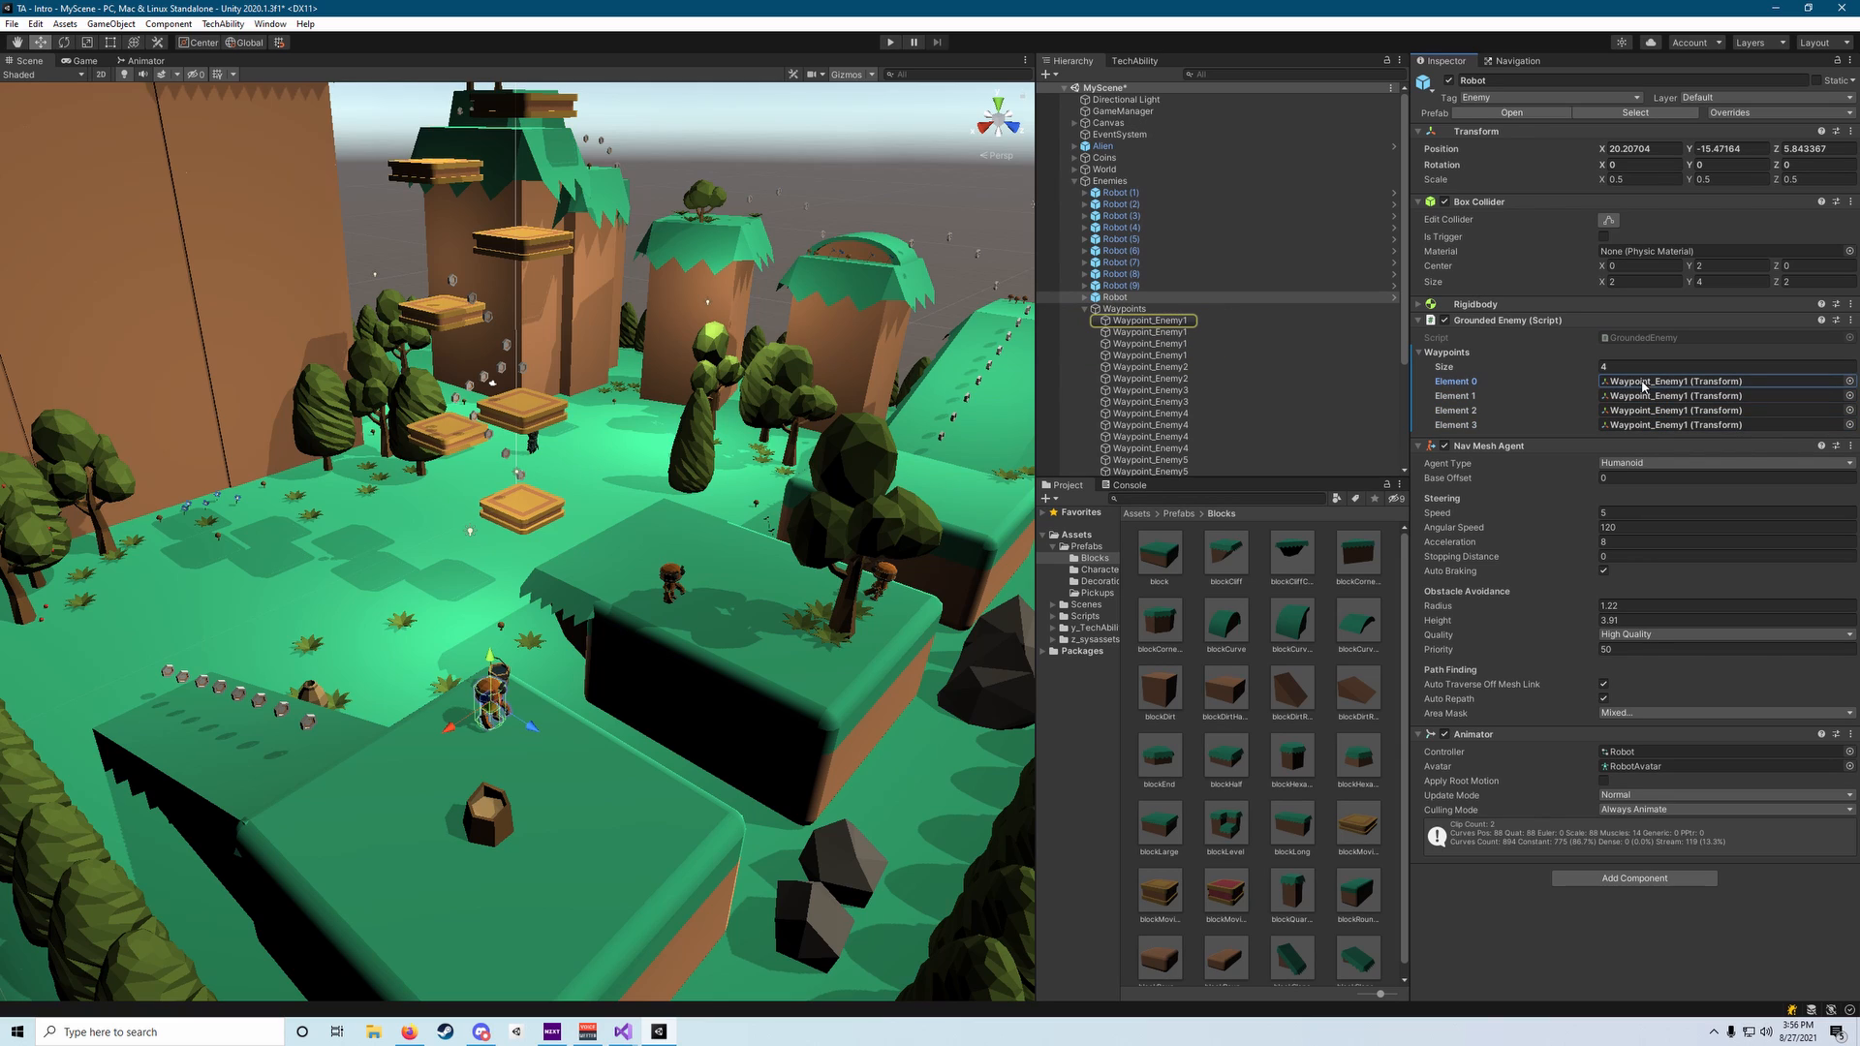
click(1647, 396)
click(1641, 411)
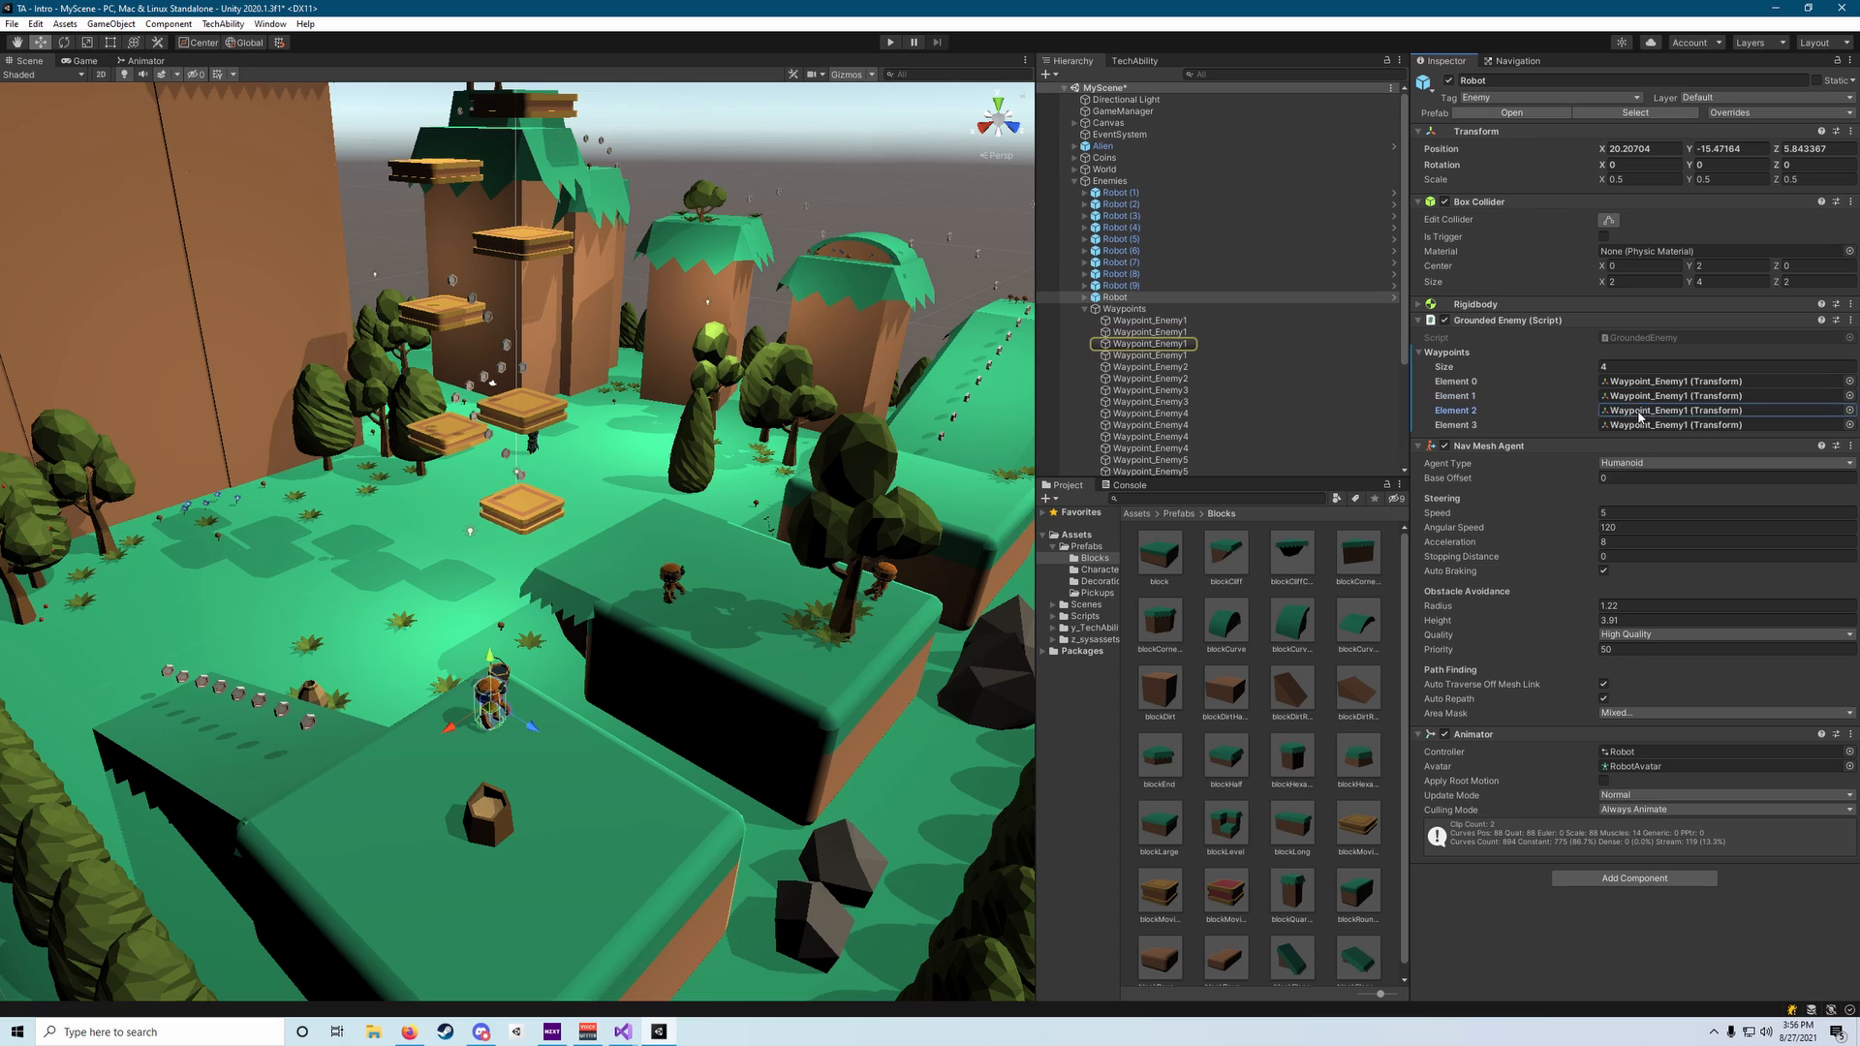
click(1634, 426)
Select Robot (1) on the neighbouring block and locate its two Grounded Enemy waypoints in the hierarchy.
click(675, 581)
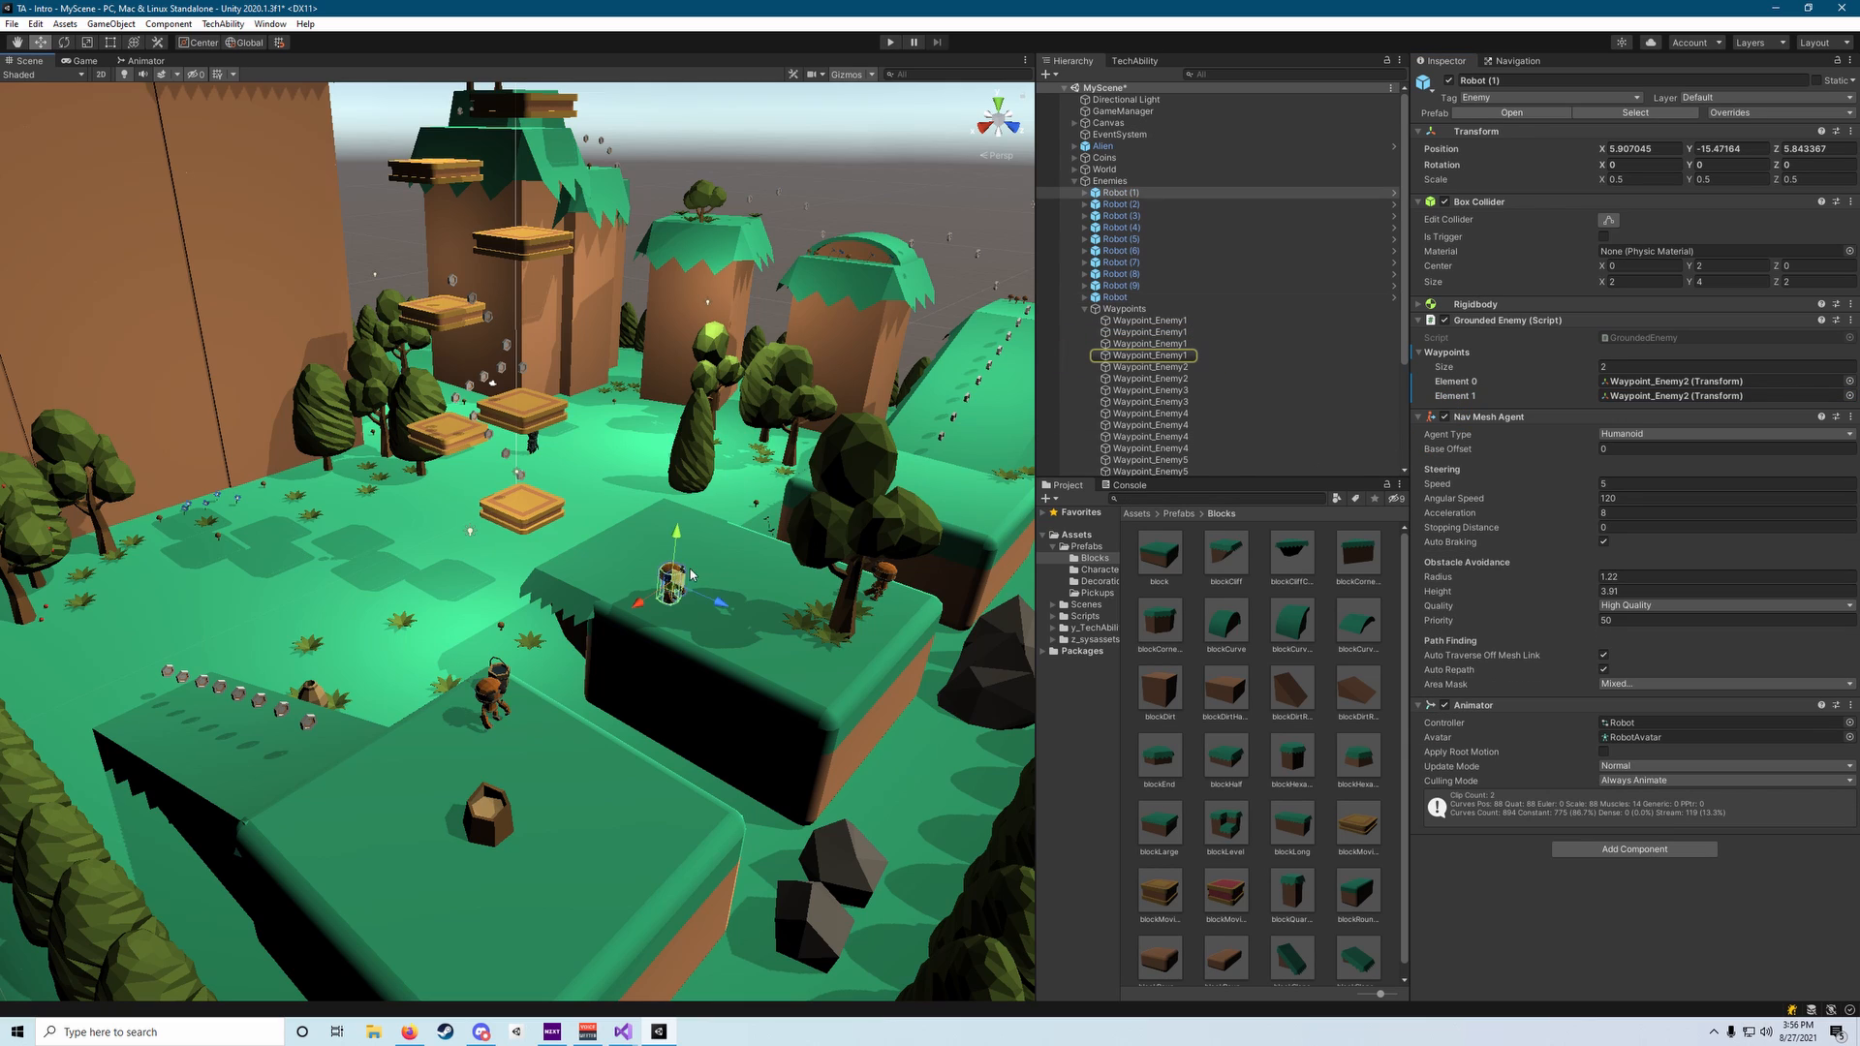
click(1693, 383)
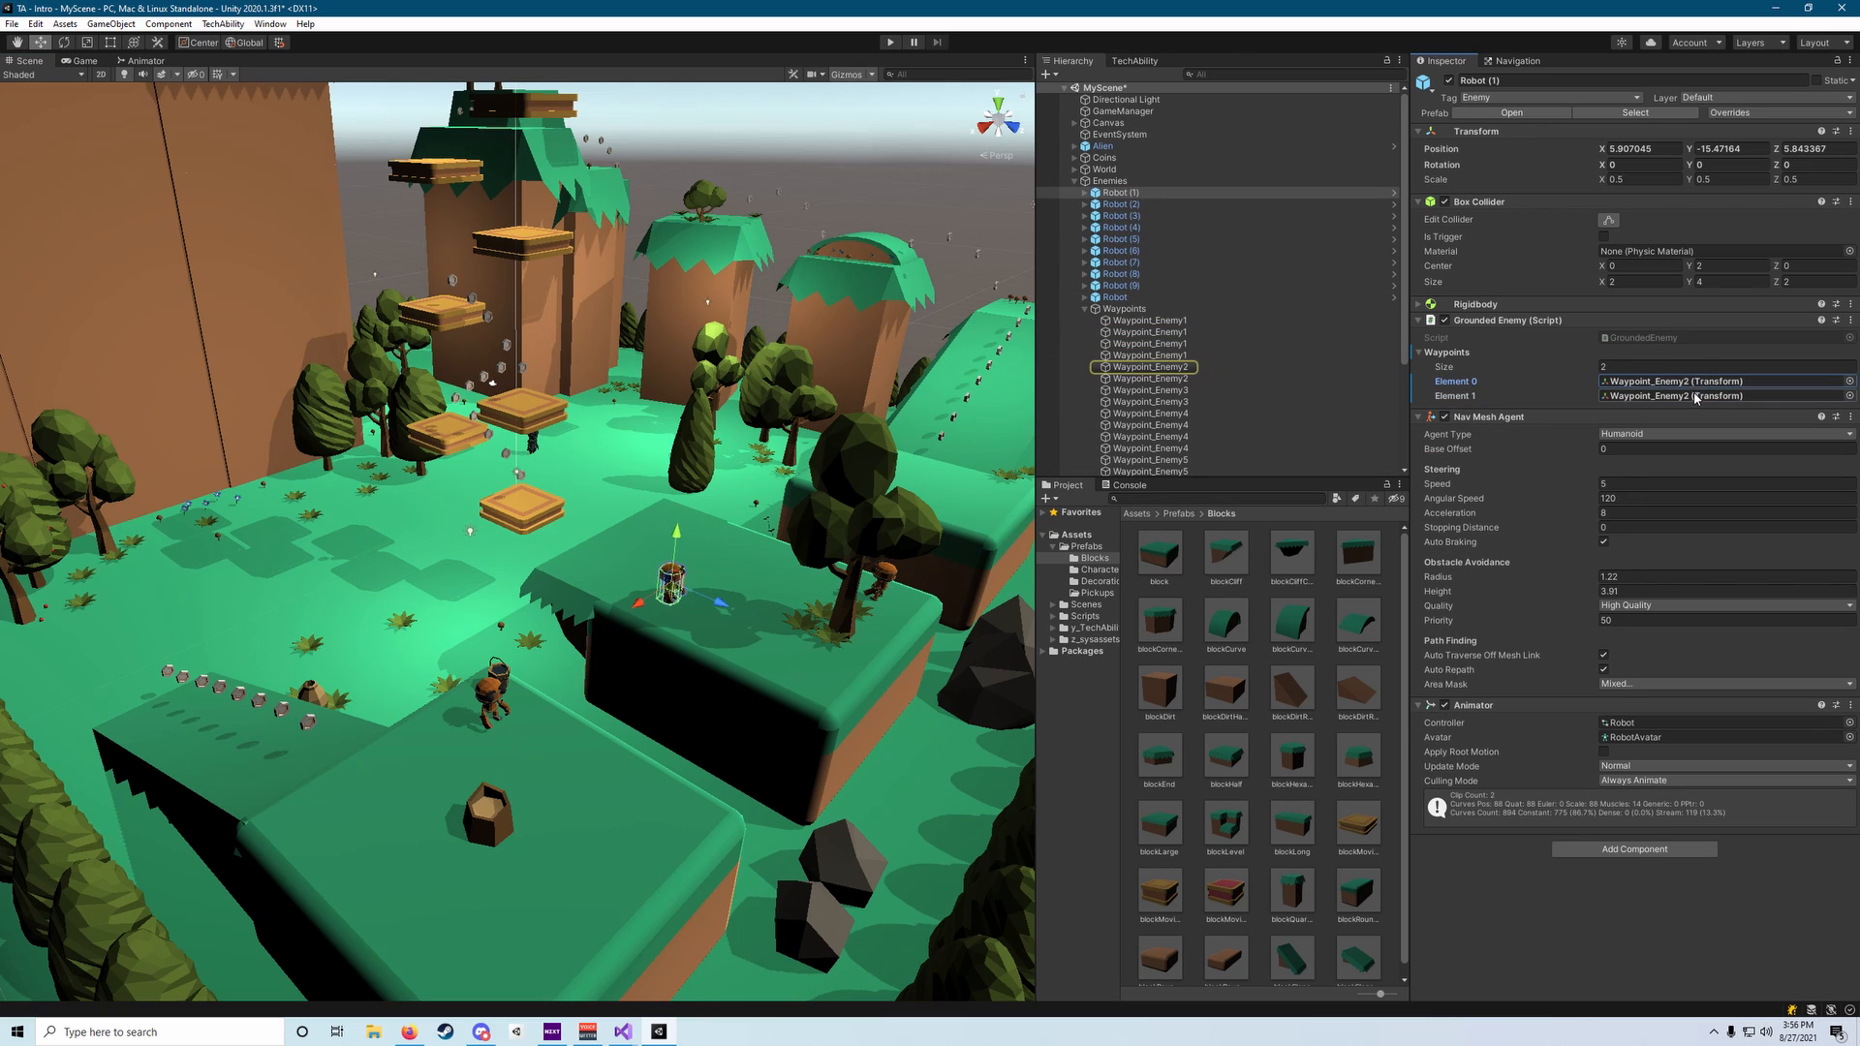
click(1695, 398)
Select the gold coins around the floating platforms to inspect their collectable settings.
alt+drag(542, 504, 423, 329)
right_drag(424, 329, 461, 442)
click(482, 412)
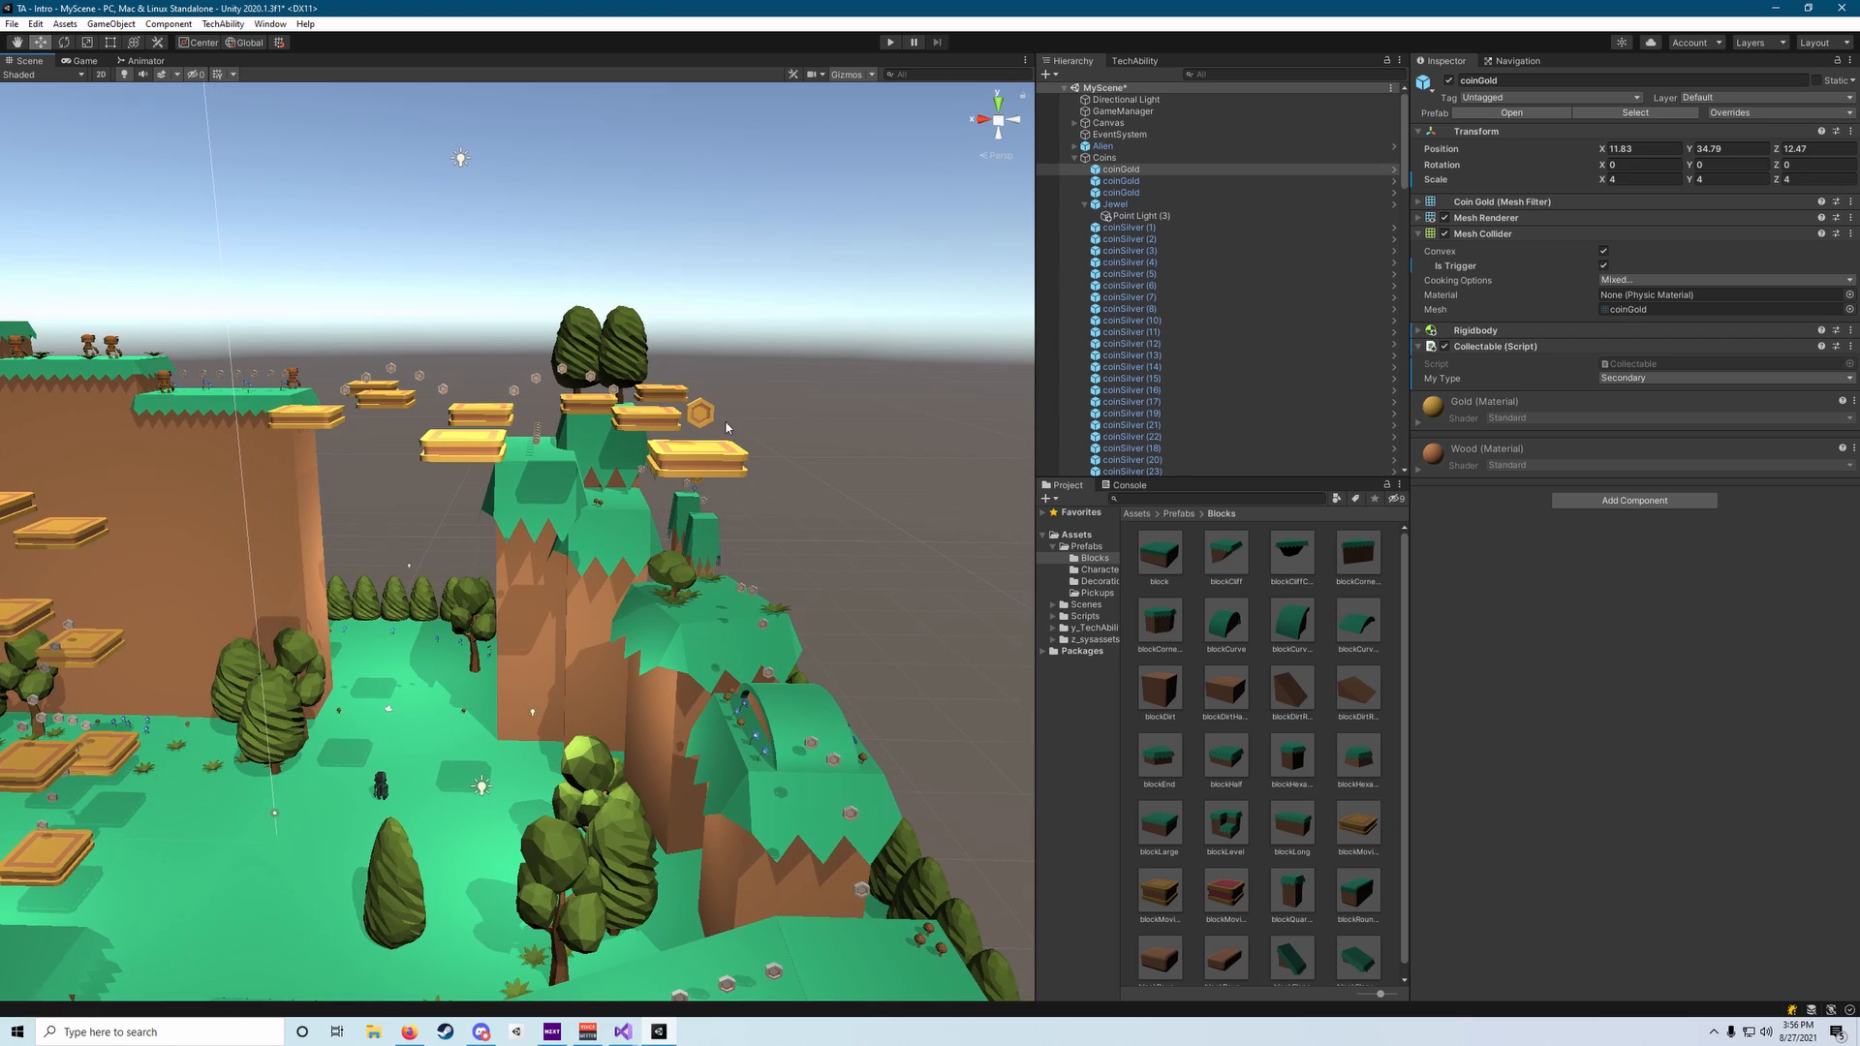
click(699, 411)
right_drag(707, 420, 809, 552)
click(814, 559)
drag(811, 559, 800, 556)
Select the jewel in the fenced area on the highest cliff to inspect its collectable settings.
right_drag(800, 556, 1002, 658)
click(579, 563)
key(s)
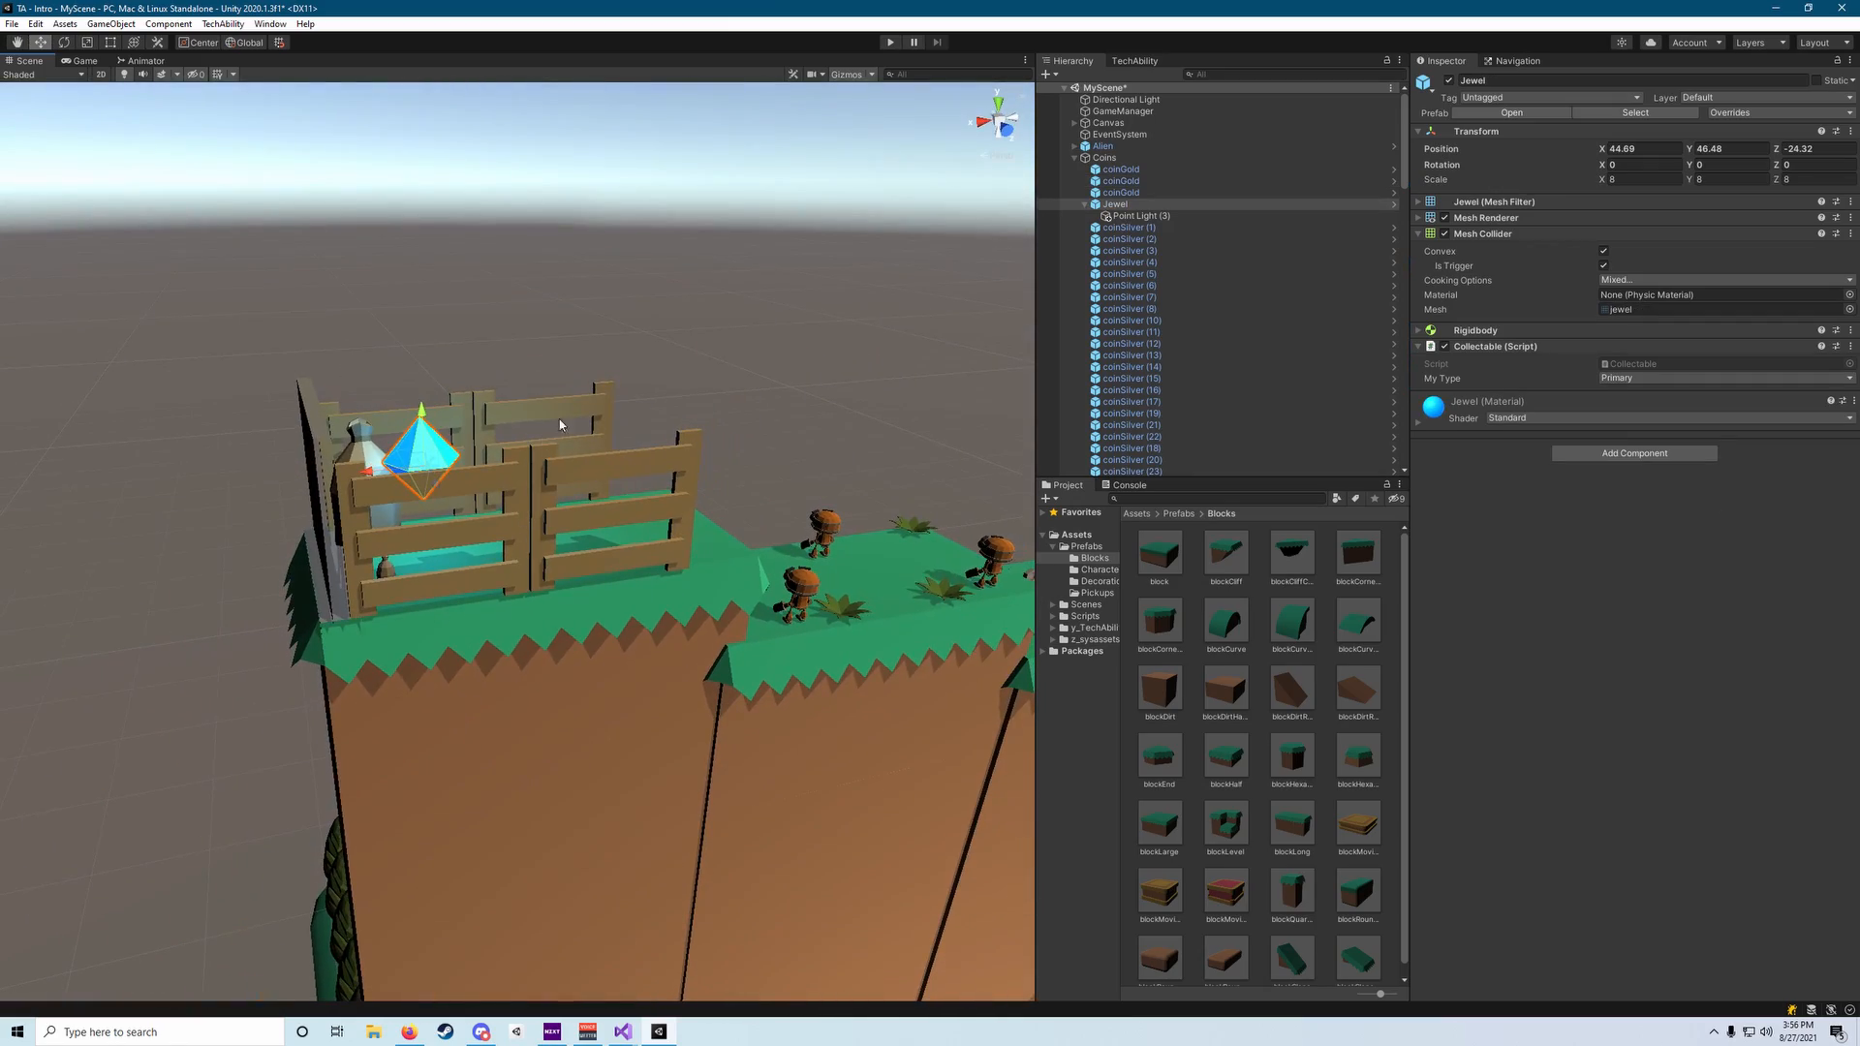
Examine the level layout from the jewel's stepped cliff across the floating platforms to the tall grass-topped pillars.
key(w)
right_drag(537, 474, 872, 542)
key(a)
key(s)
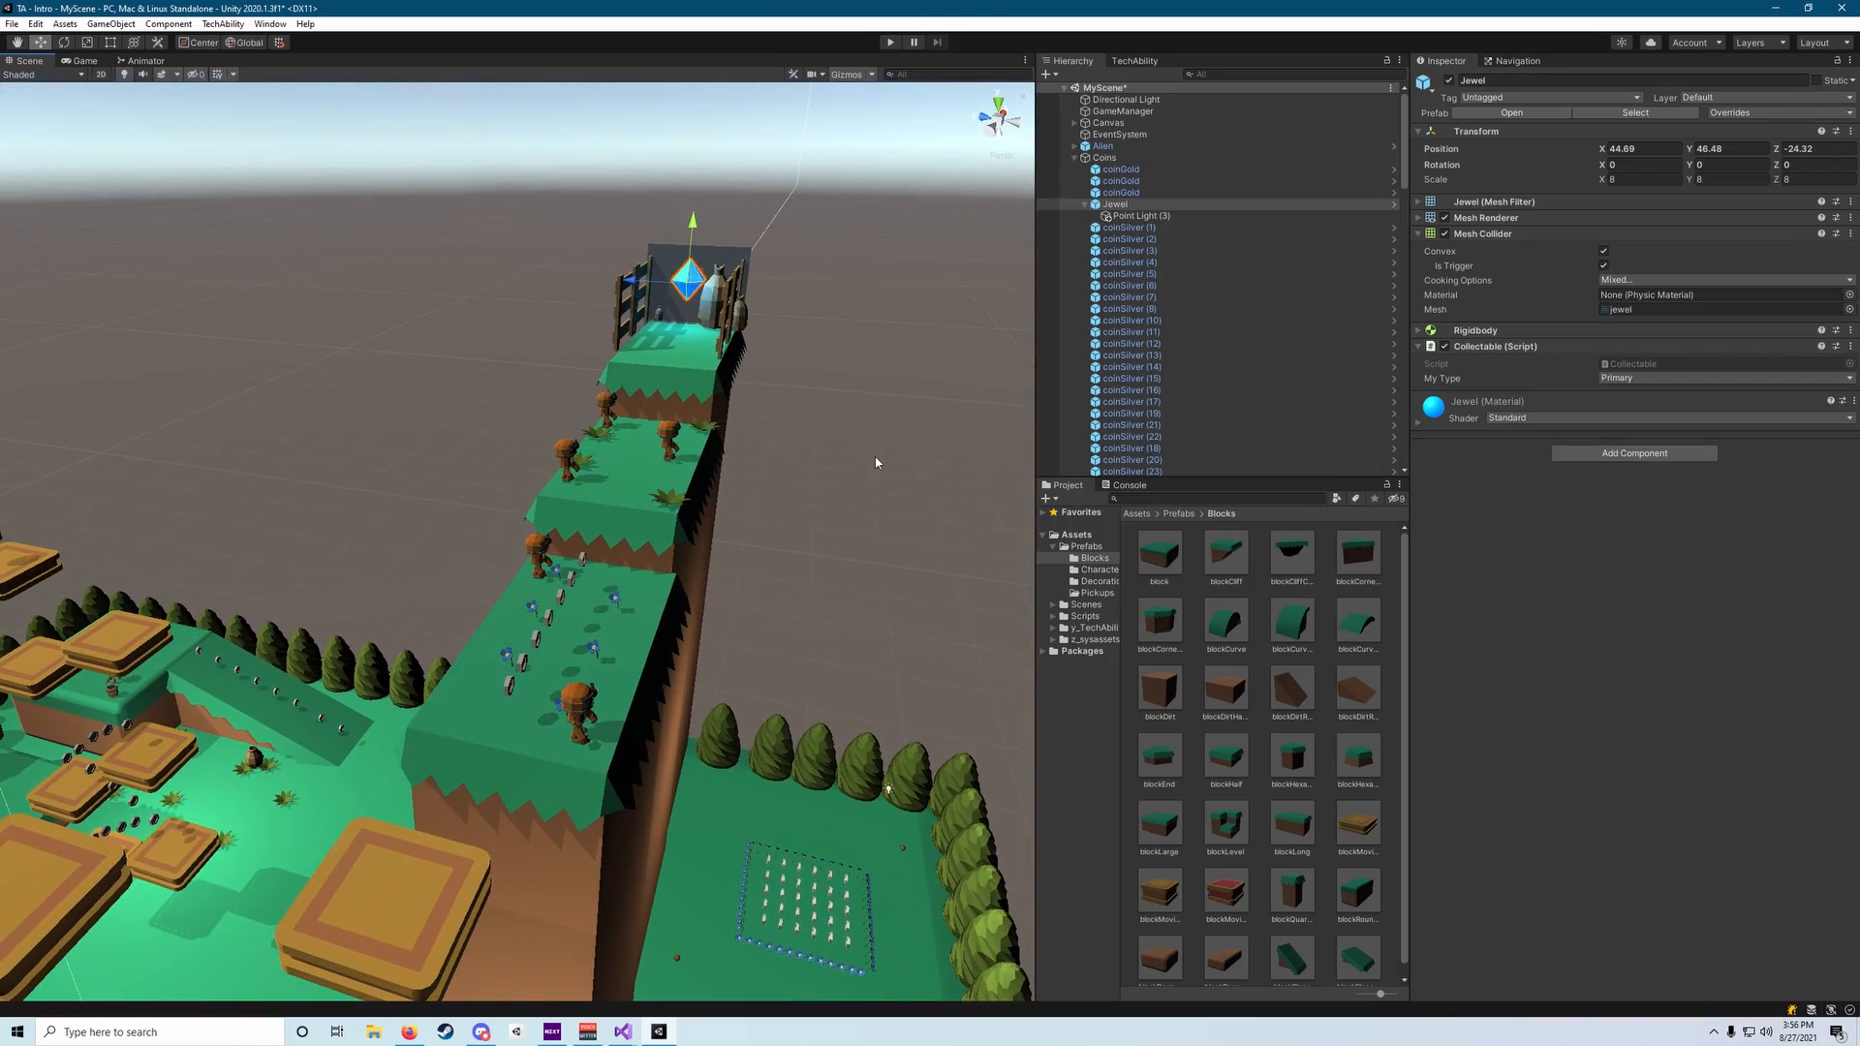
key(s)
right_drag(875, 463, 954, 485)
key(a)
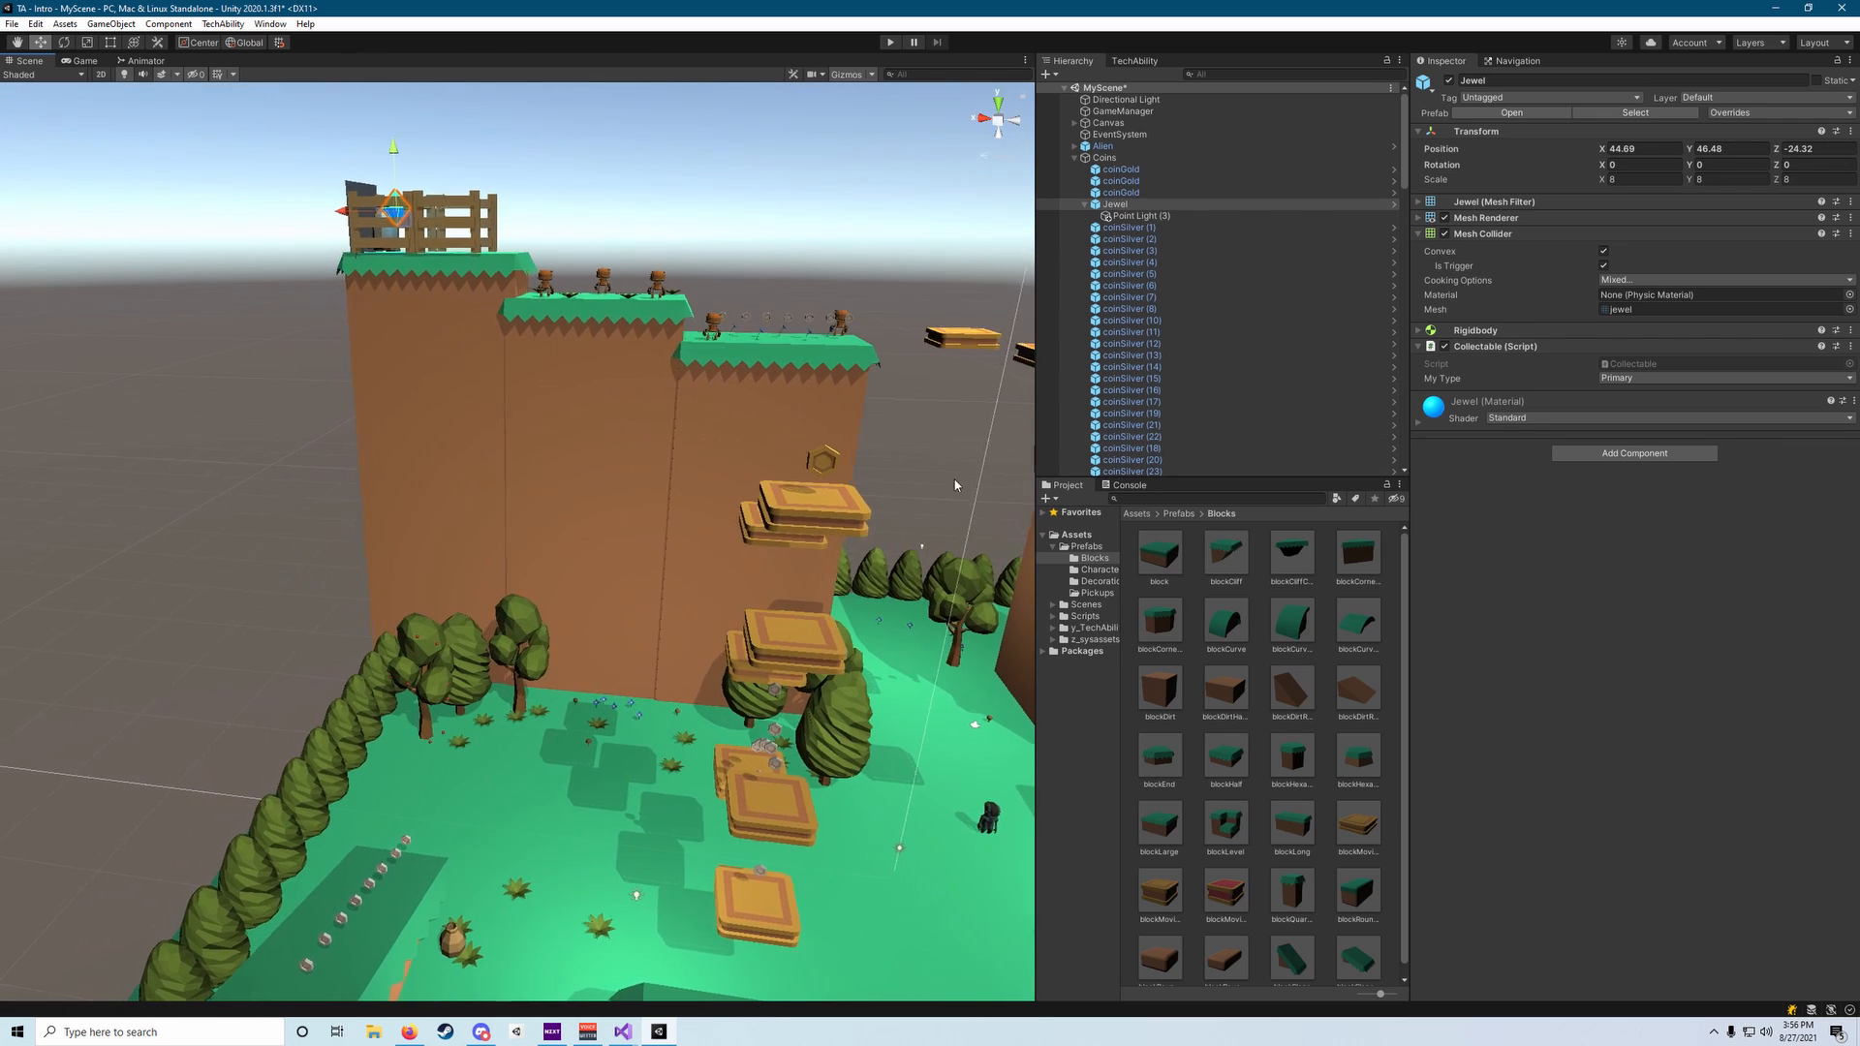
right_drag(584, 472, 809, 452)
key(w)
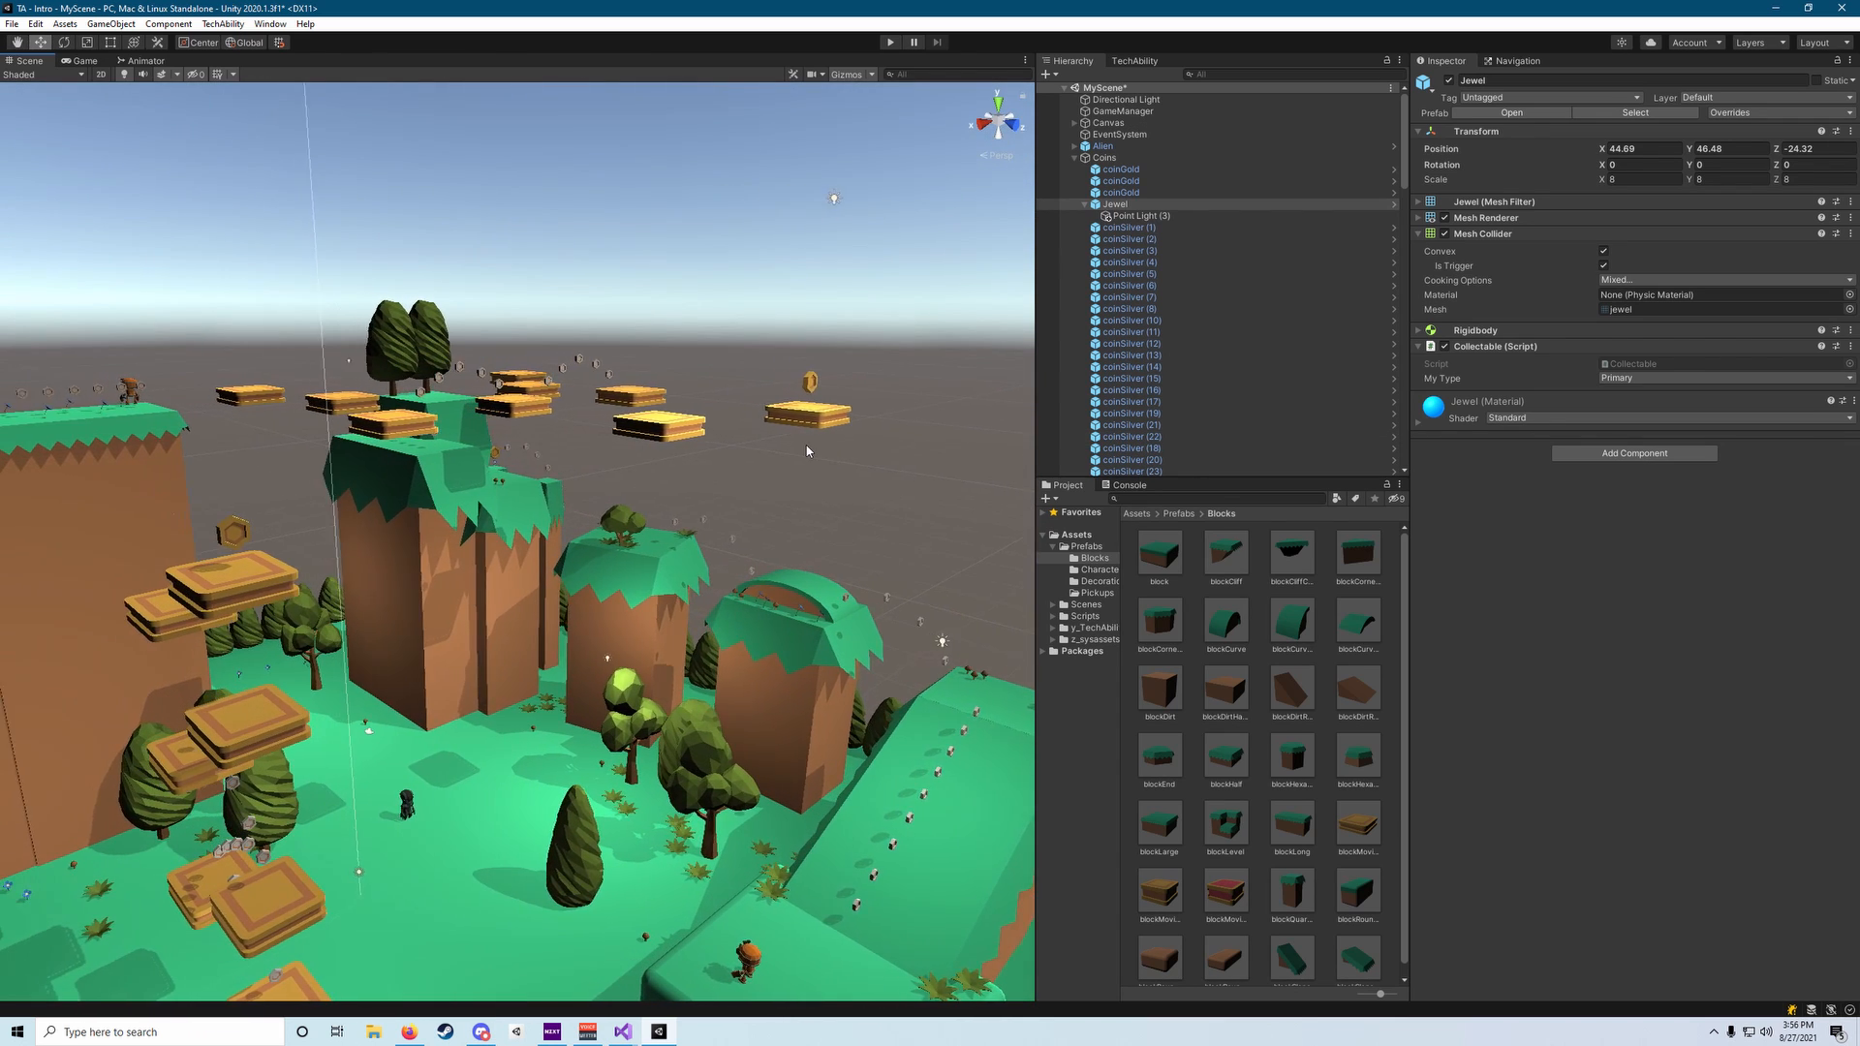
key(Left)
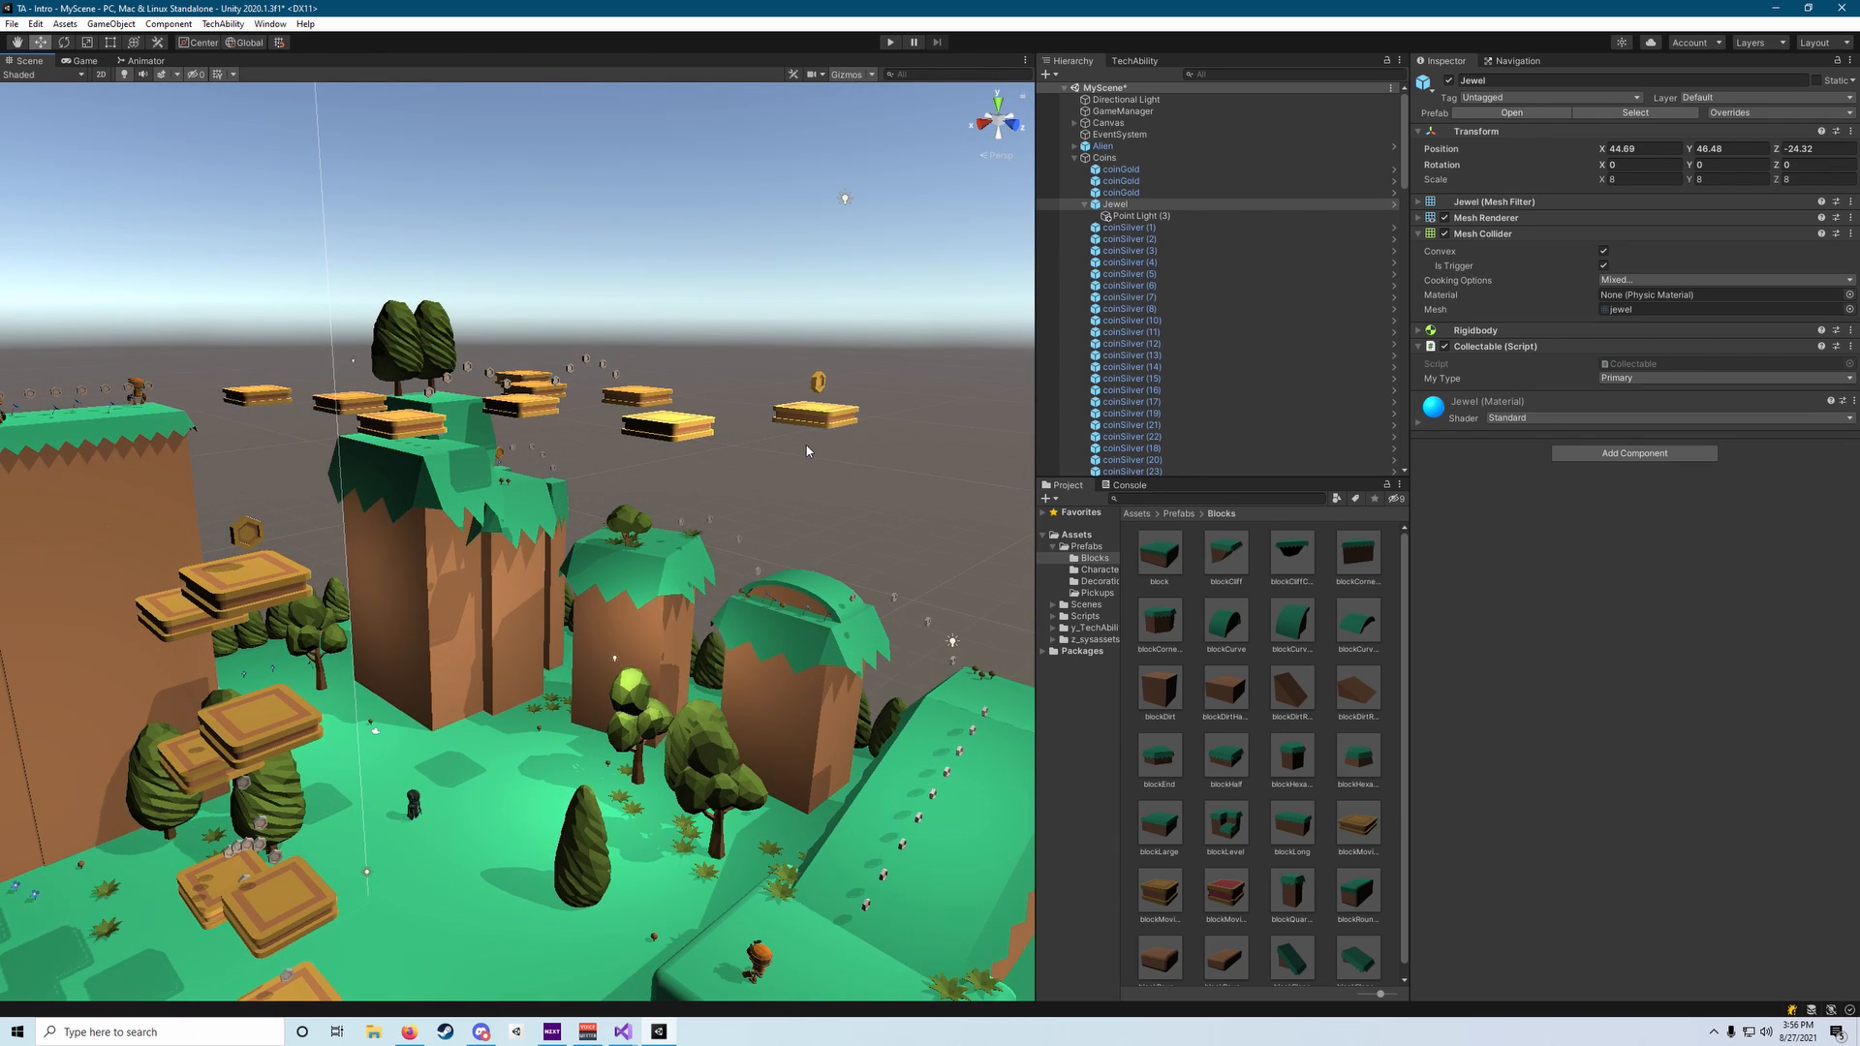